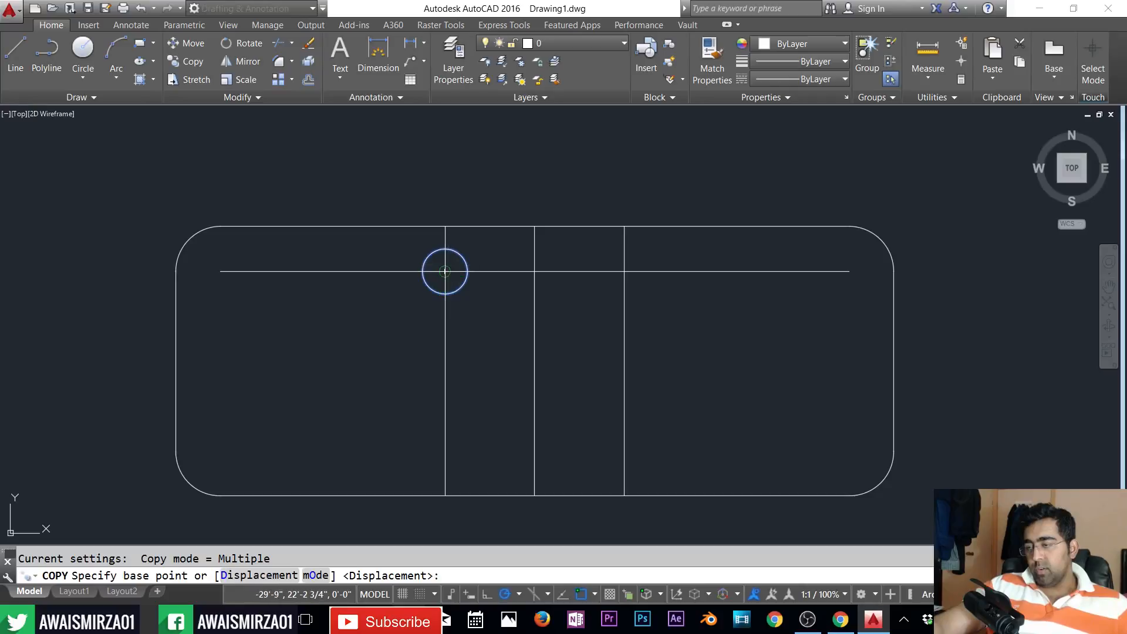
- Copy the circle by its centre to the intersection of the horizontal guide line and the rightmost vertical line
click(445, 272)
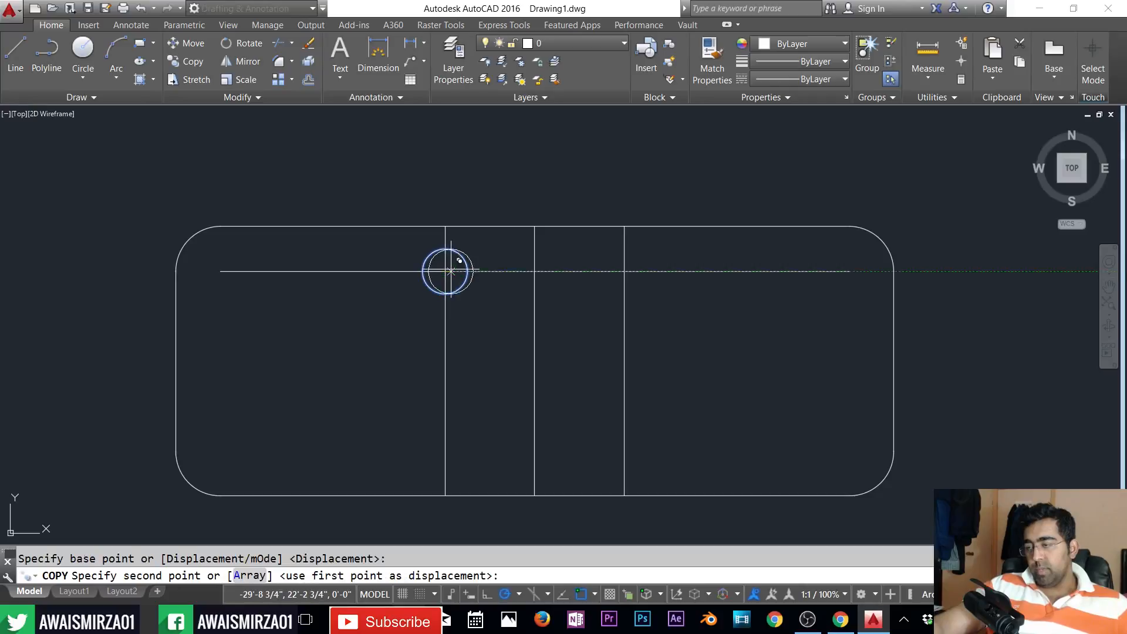
click(624, 272)
key(Escape)
- Delete the horizontal guide line and the middle vertical guide line
click(731, 259)
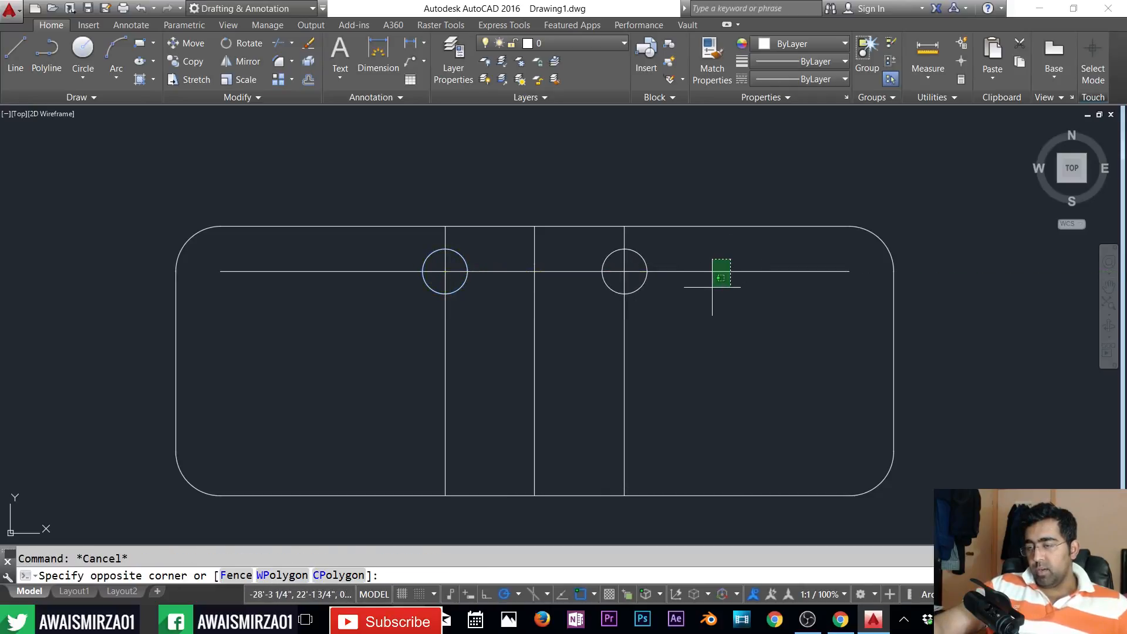
key(Escape)
click(731, 260)
click(710, 289)
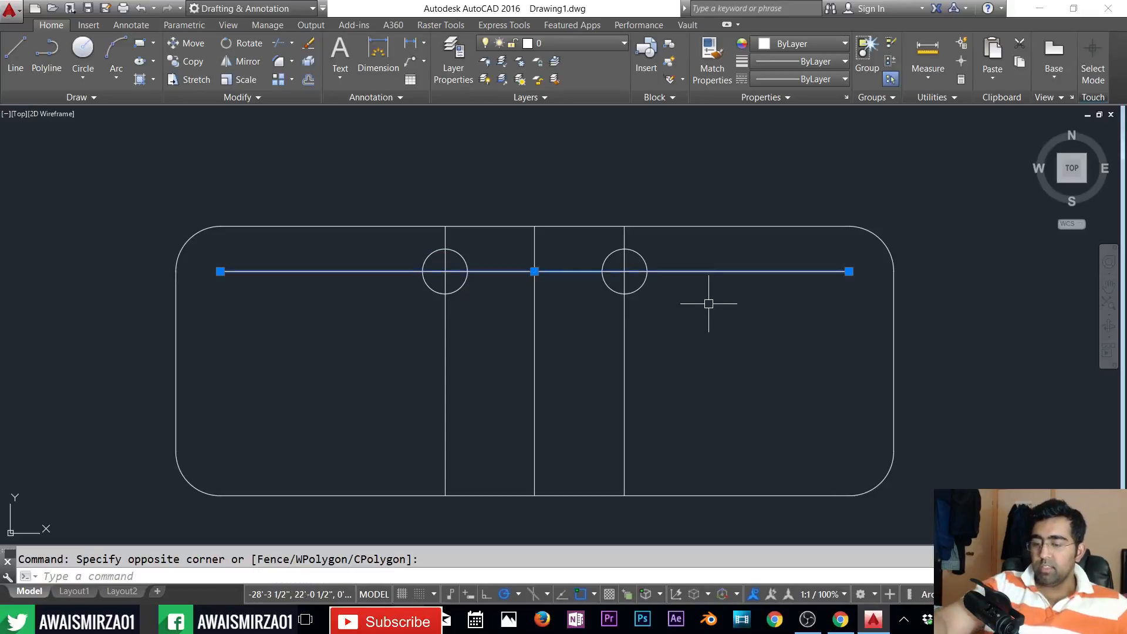
key(Delete)
click(563, 347)
click(533, 369)
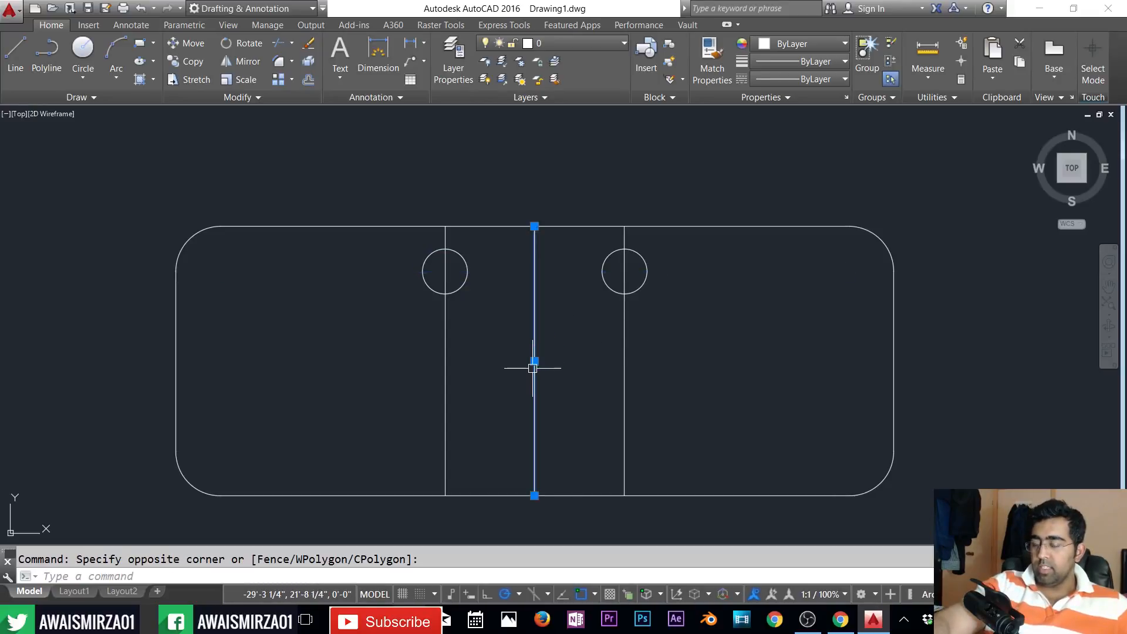
key(Delete)
key(Escape)
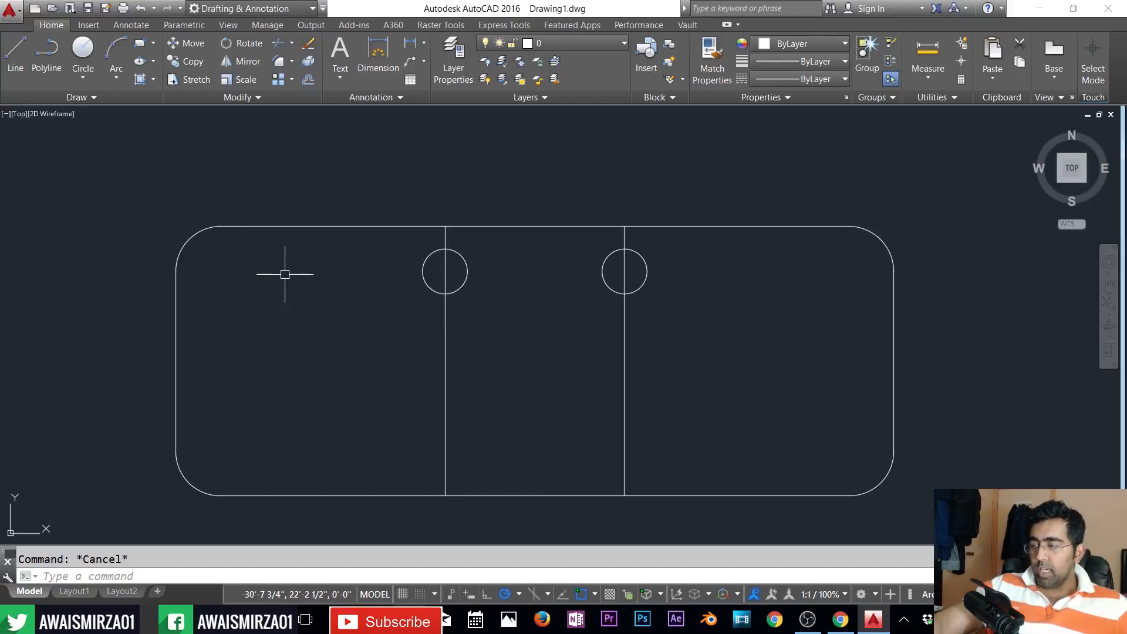
- Draw a 3-inch guide line at 315° from the midpoint of the plate's upper-left corner arc
text(l)
key(Return)
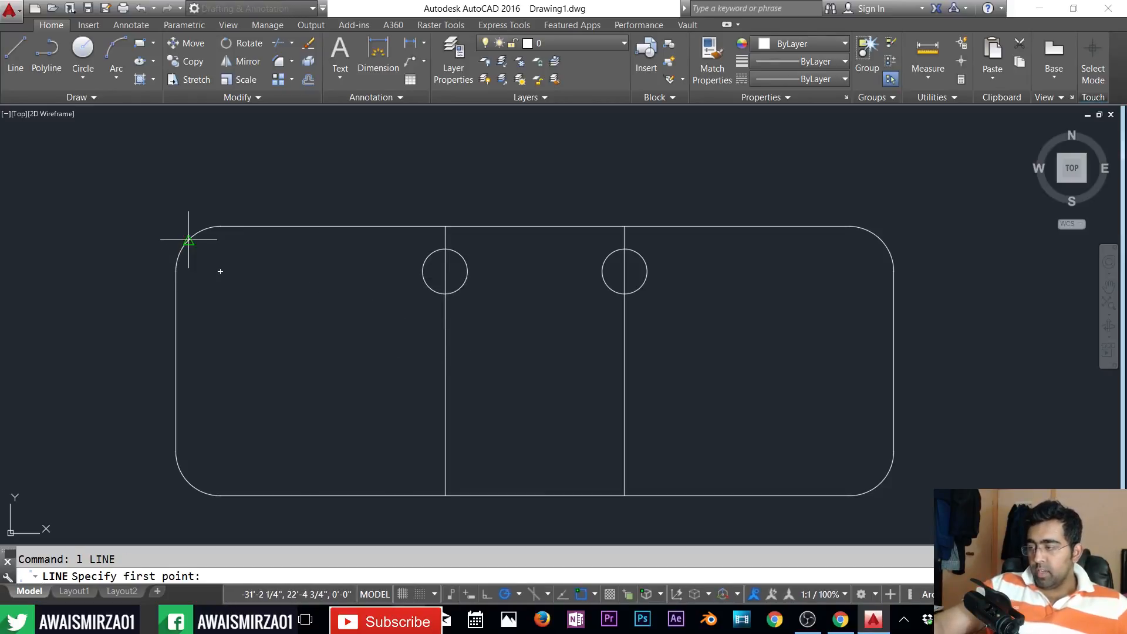
click(189, 240)
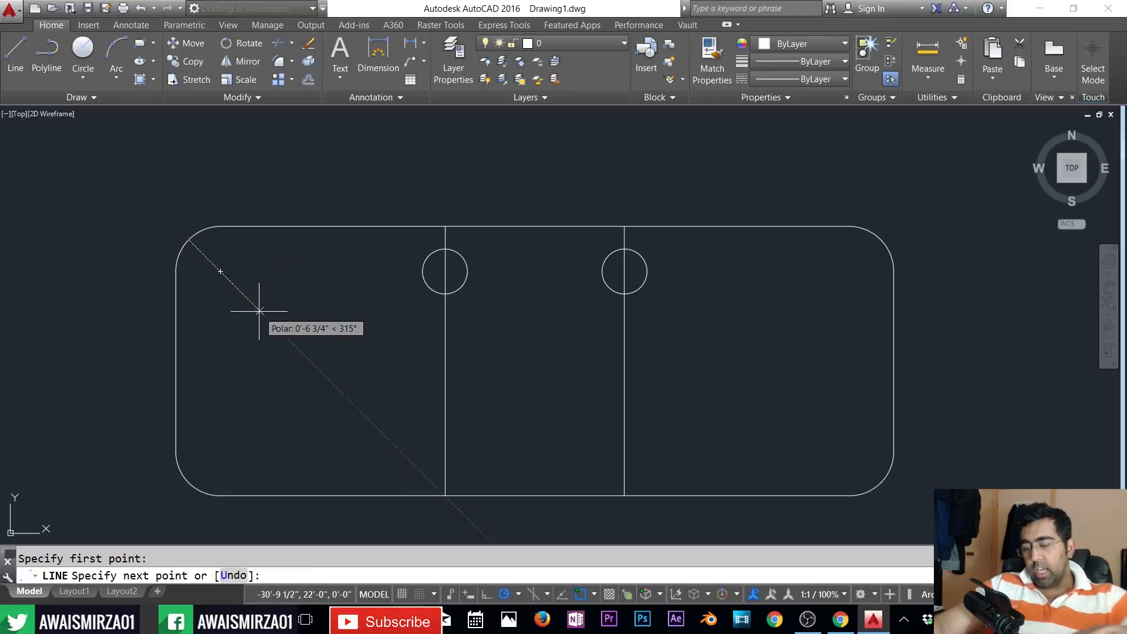
text(3)
key(Return)
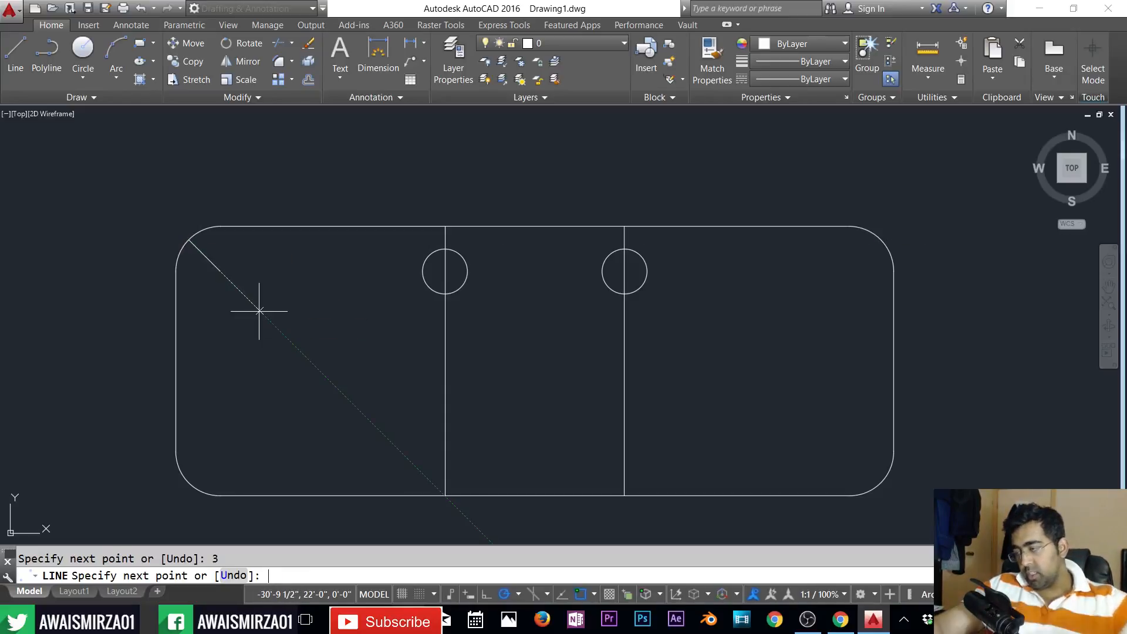
key(Return)
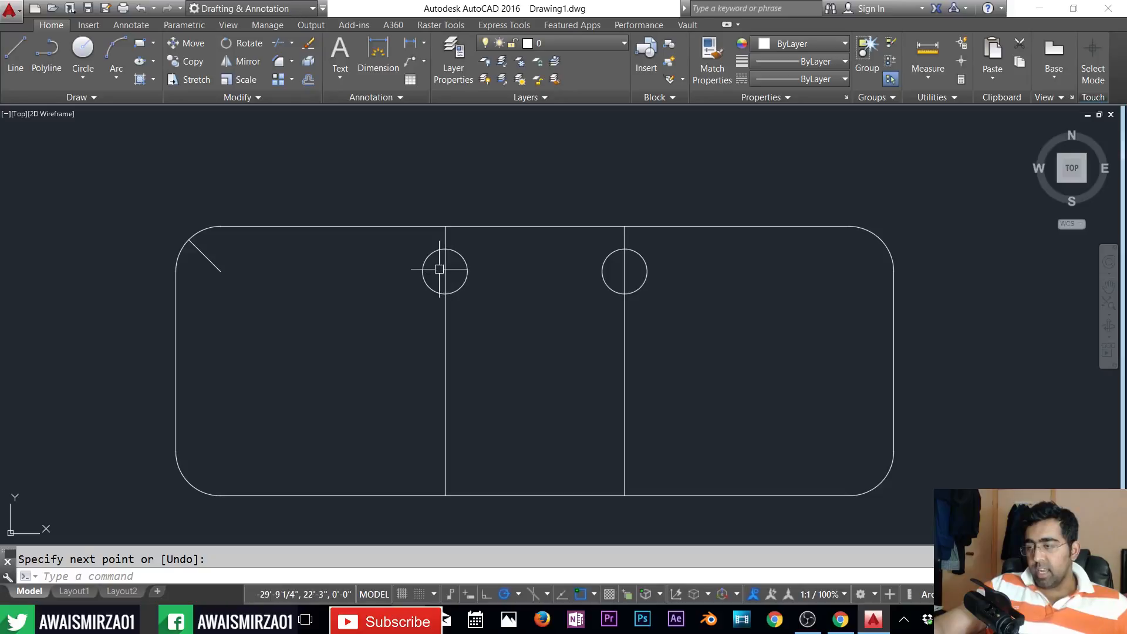
key(Escape)
- Copy the circle on the left vertical guide line by its centre to the inner end of the diagonal guide line
text(c)
key(Return)
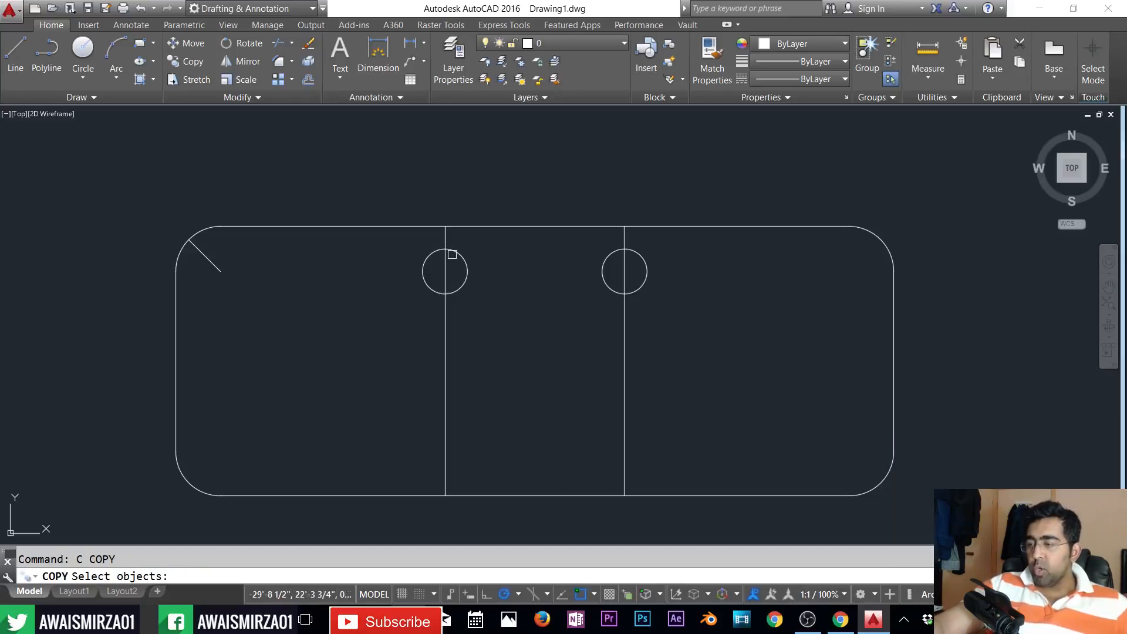
click(460, 254)
key(Return)
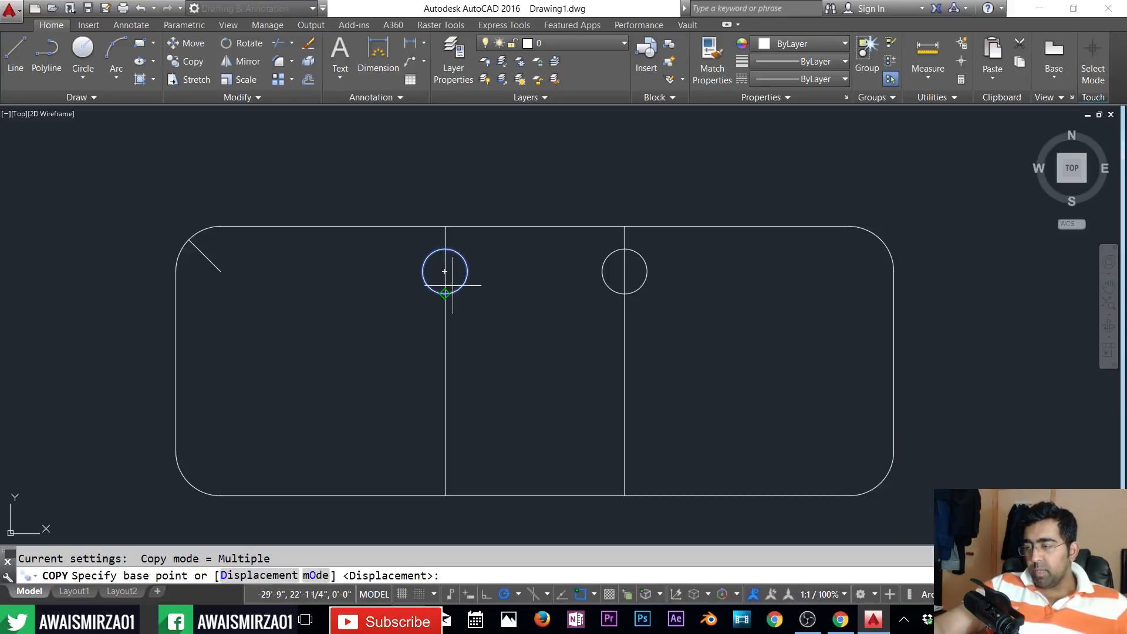
click(445, 272)
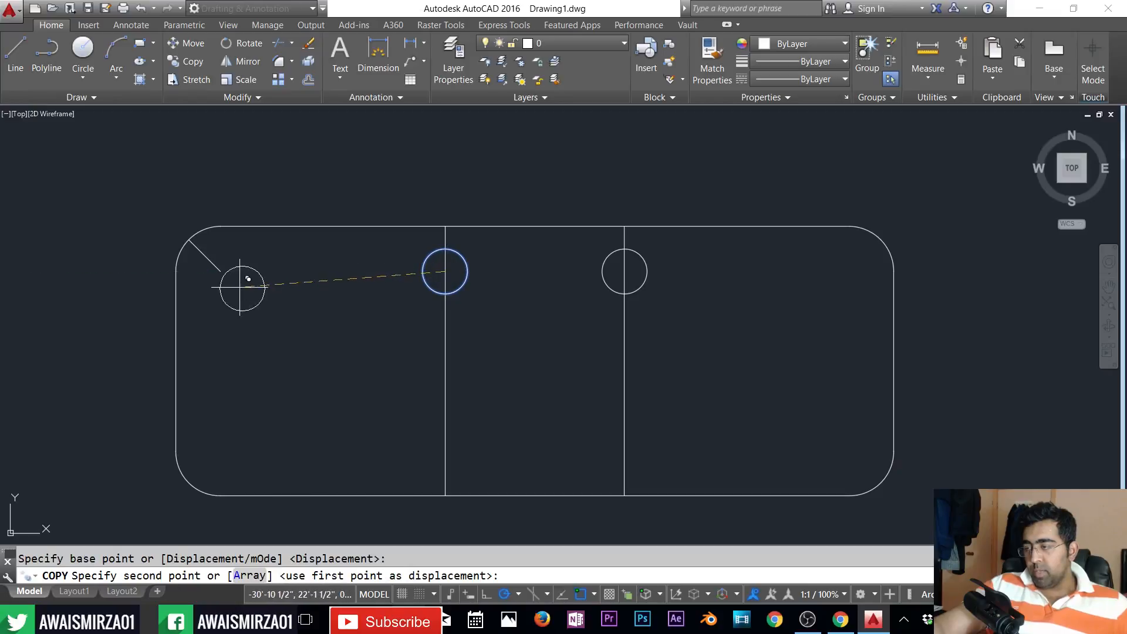
click(221, 271)
key(Escape)
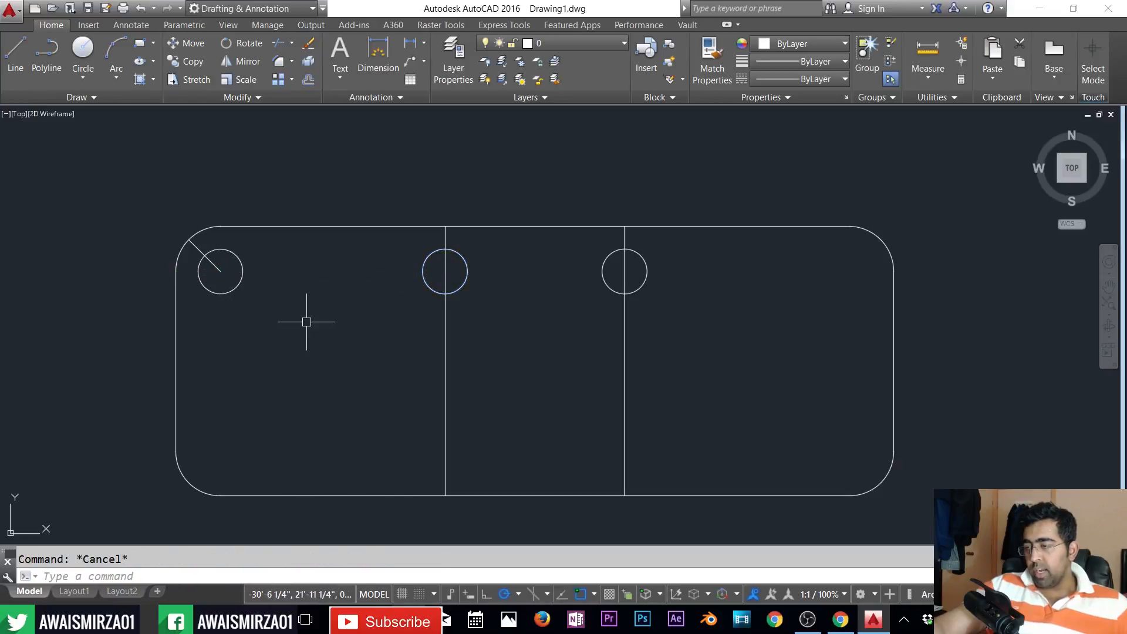
- Delete the diagonal guide line and the two remaining vertical guide lines
click(213, 269)
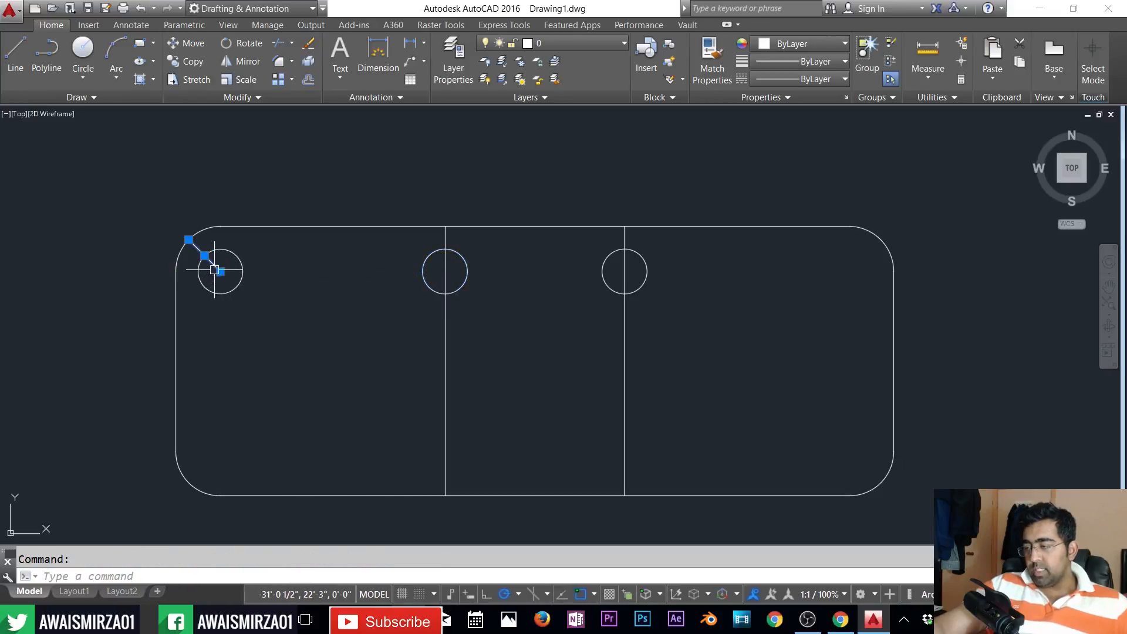
key(Delete)
click(694, 347)
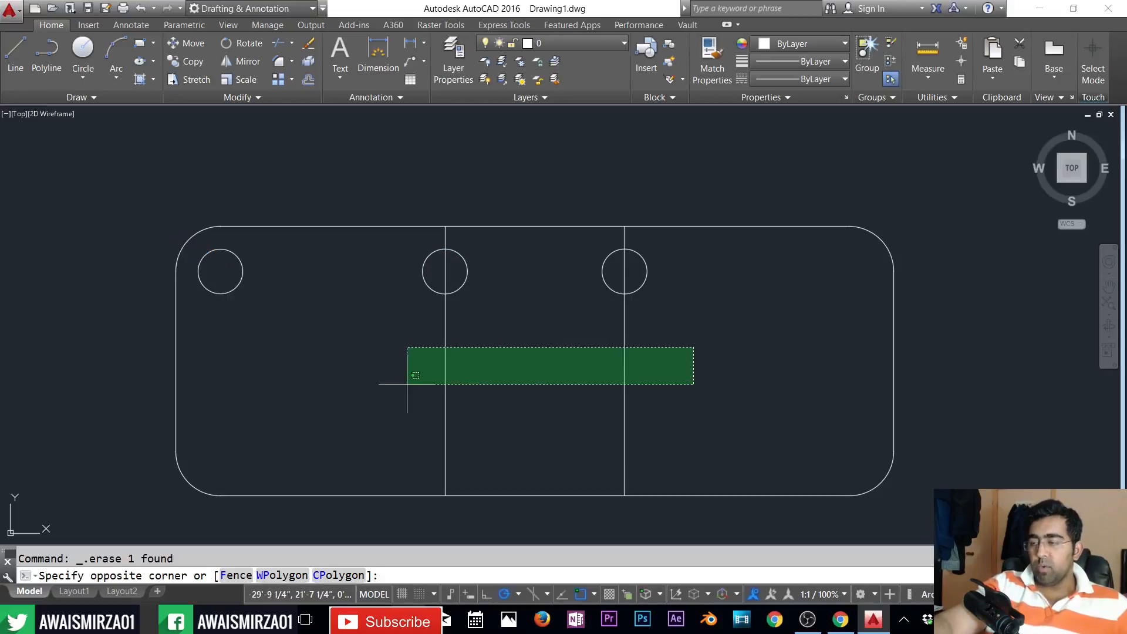
click(357, 386)
key(Delete)
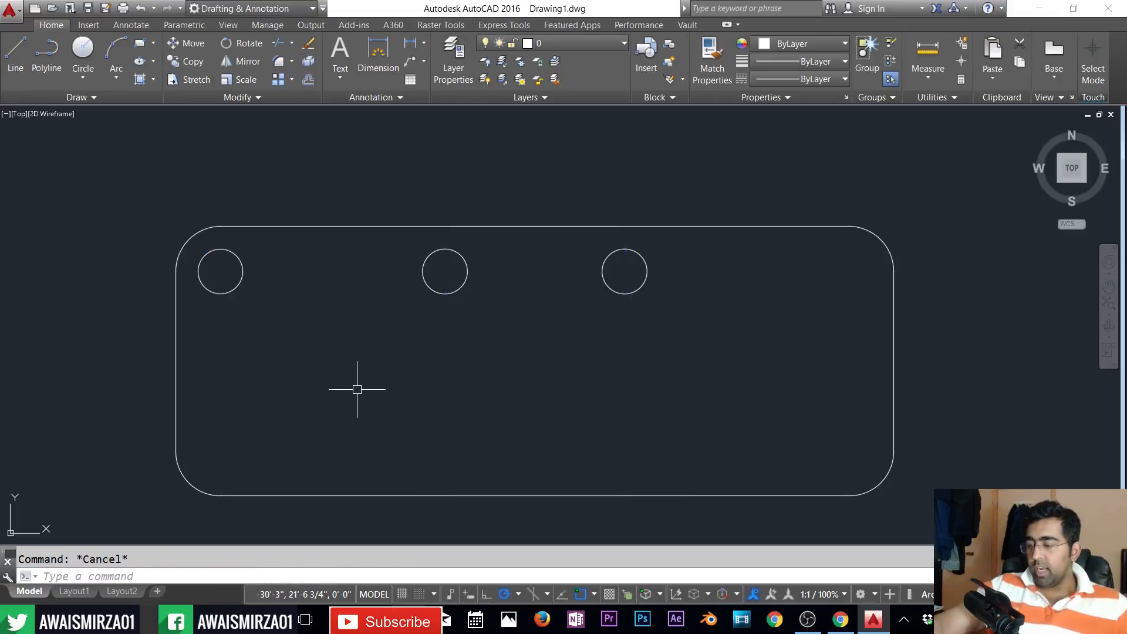
- Mirror the upper-left corner circle about the plate's horizontal centreline, starting from the left edge's midpoint and keeping the original
text(c)
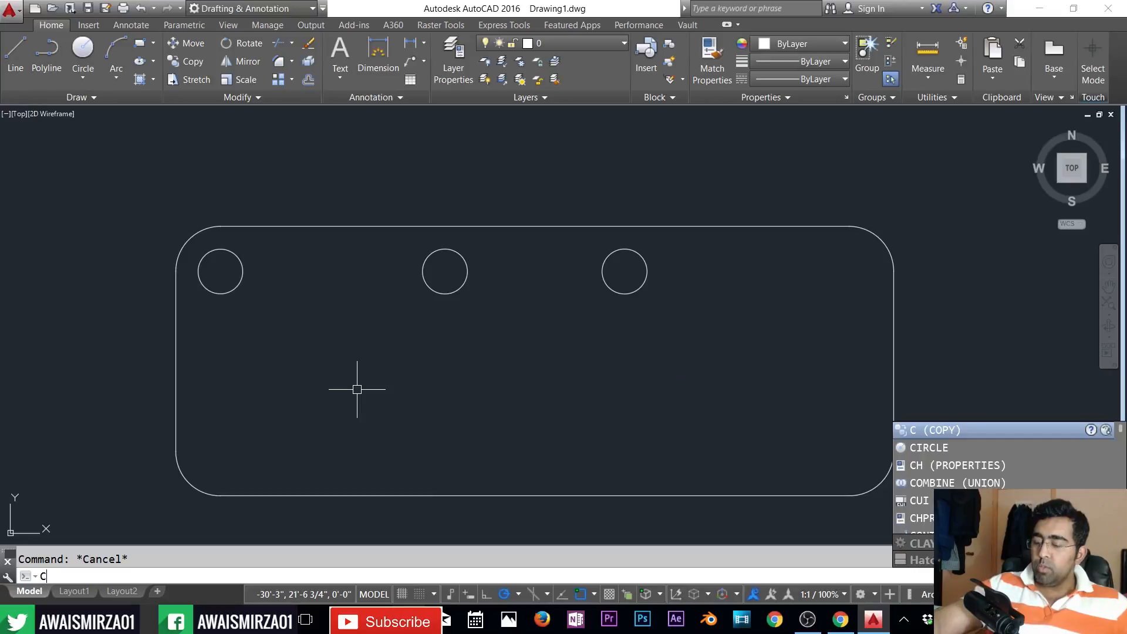
key(BackSpace)
text(mi)
key(Return)
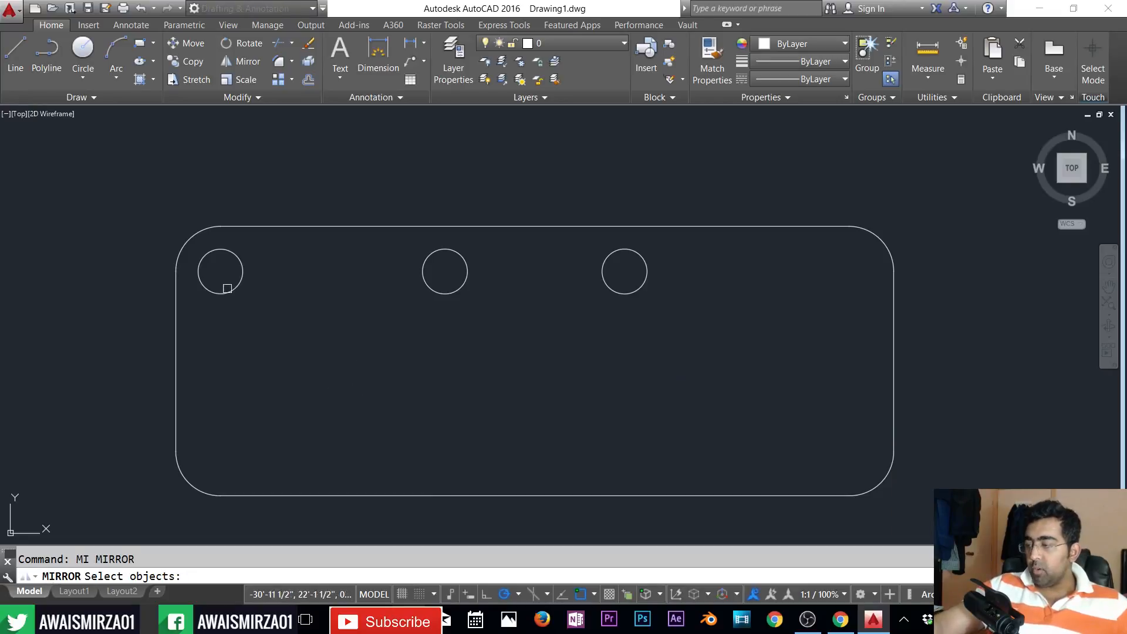
click(219, 294)
key(Return)
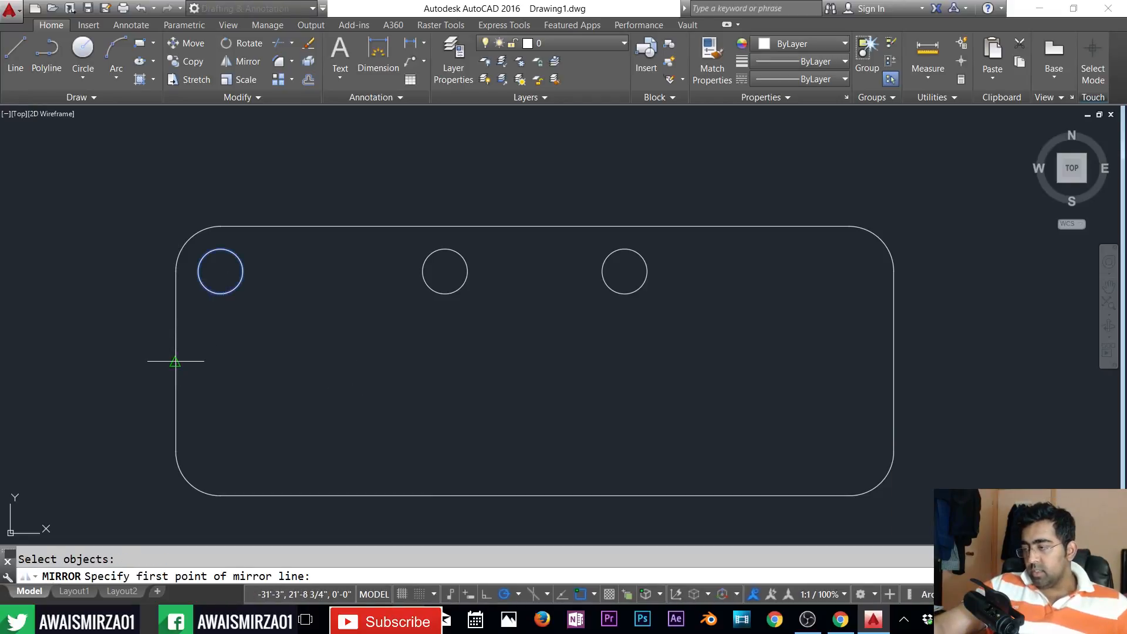
click(175, 361)
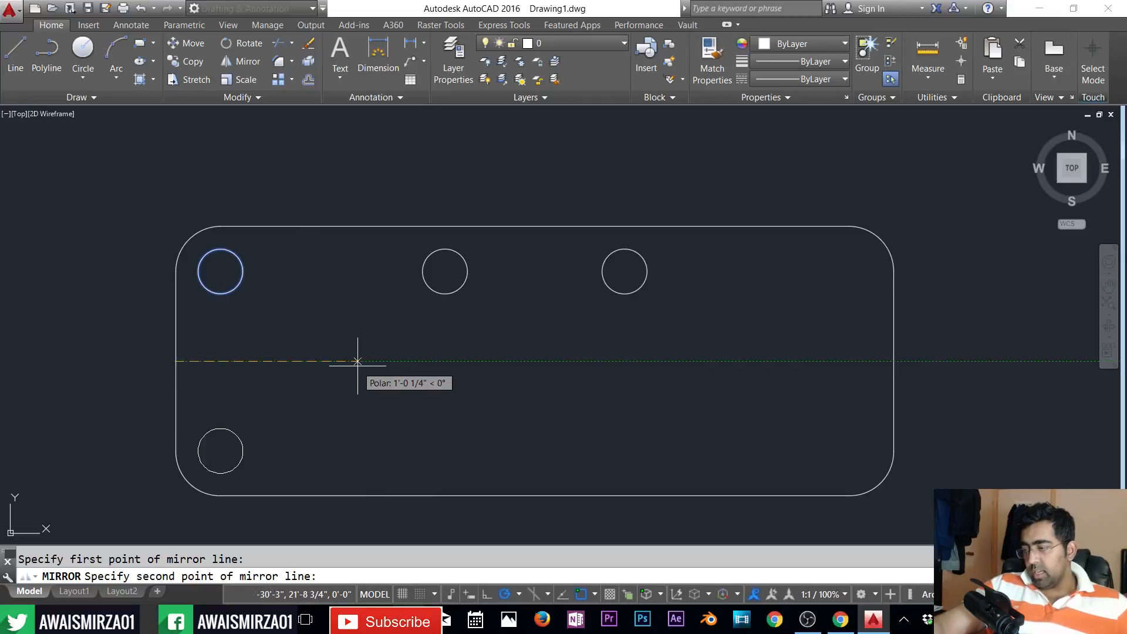
click(360, 365)
key(Escape)
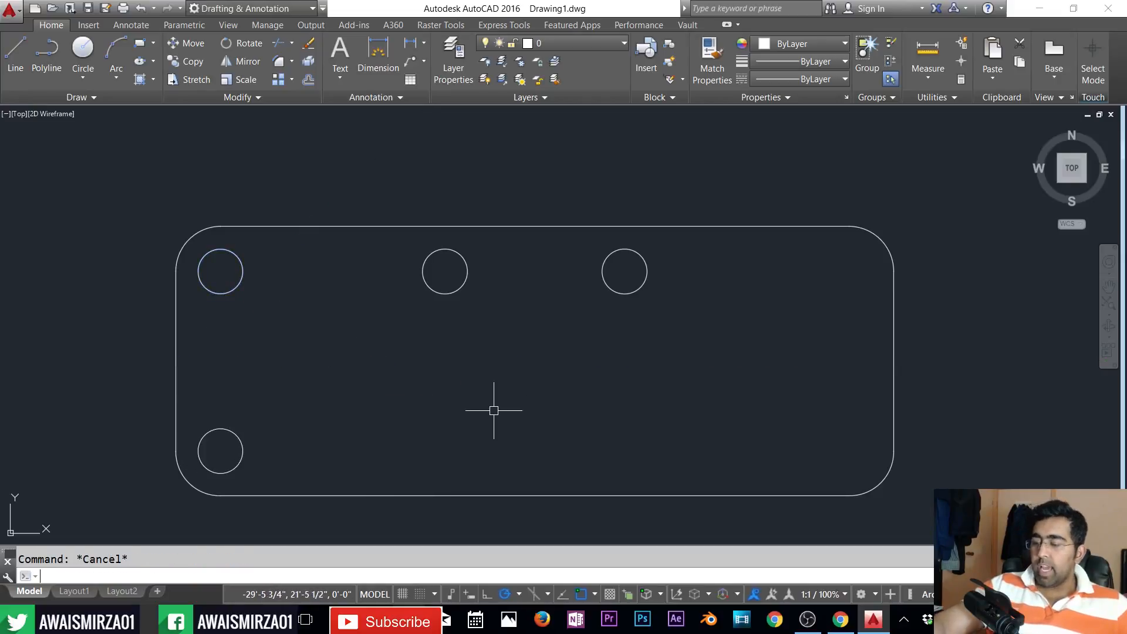
- Mirror both left corner circles about the plate's vertical centreline, starting from the top edge's midpoint and keeping the originals
text(mi)
key(Return)
click(293, 264)
click(189, 478)
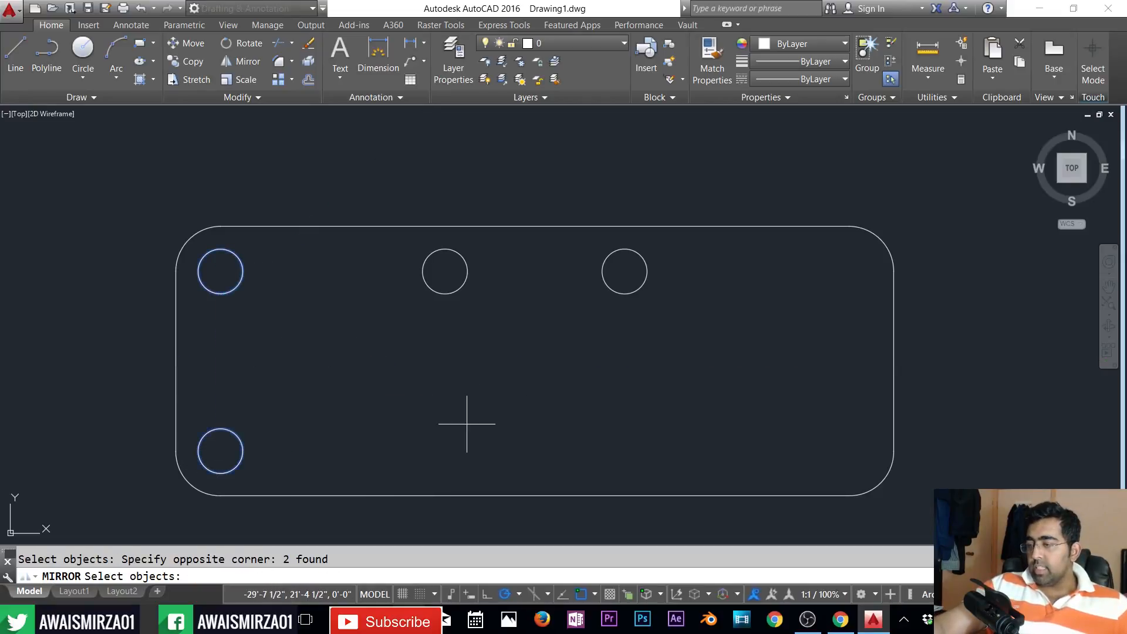
key(Return)
click(535, 226)
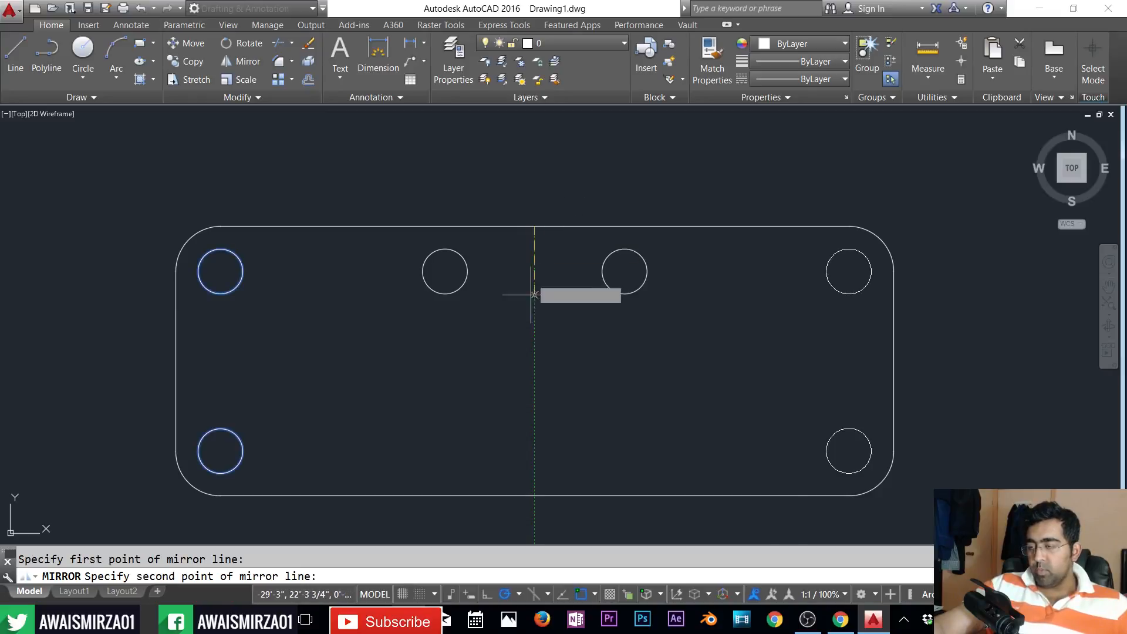
click(534, 318)
key(Escape)
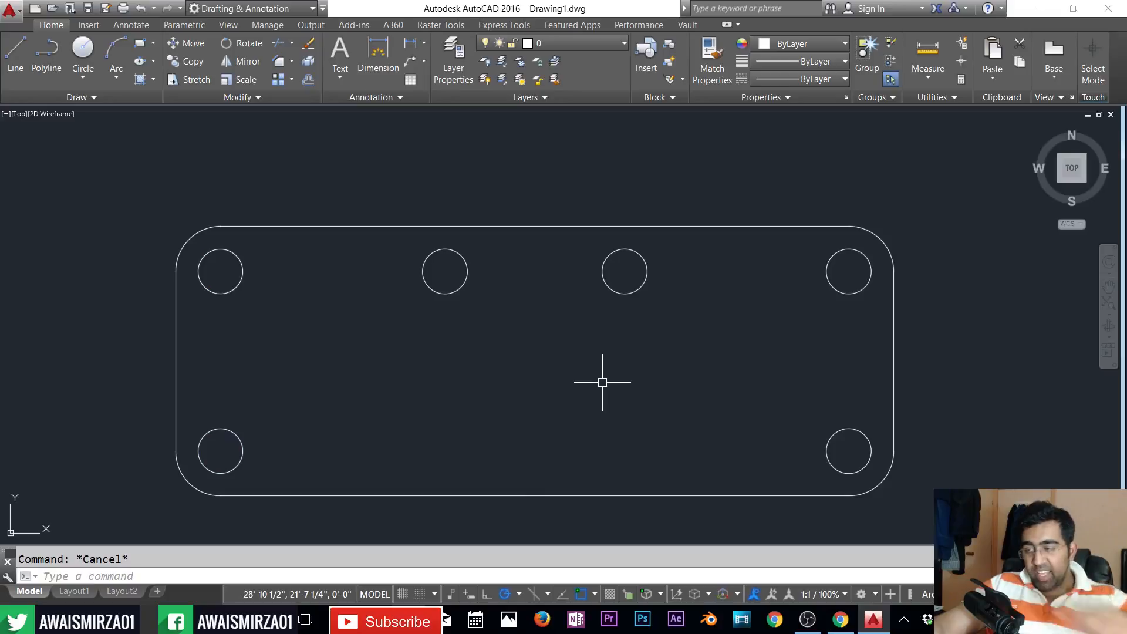
click(863, 287)
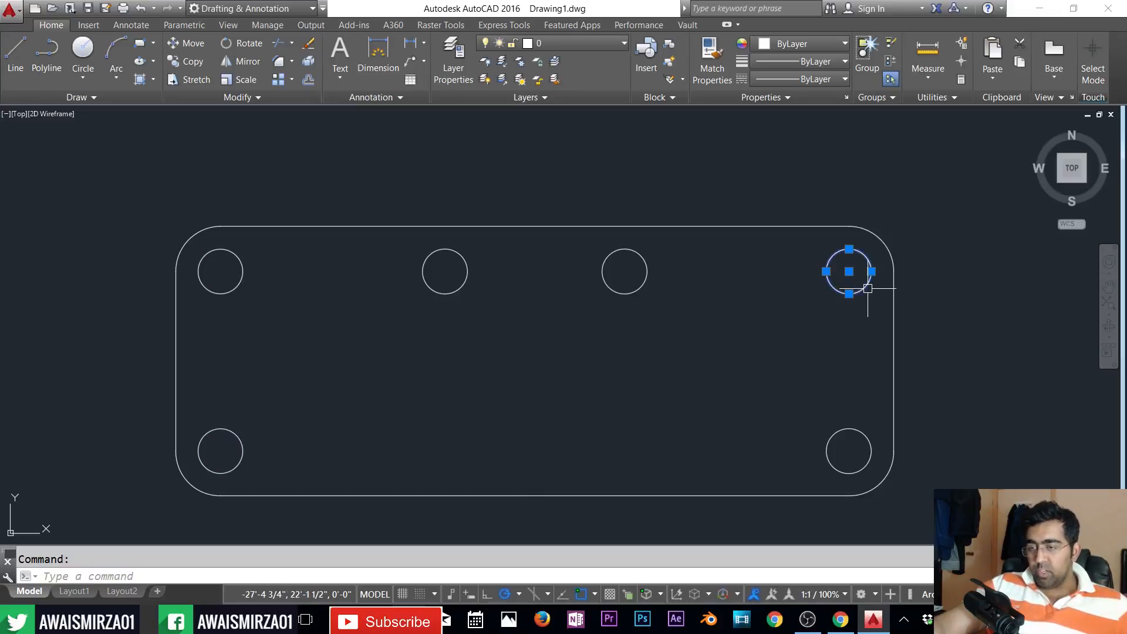
key(Escape)
click(846, 428)
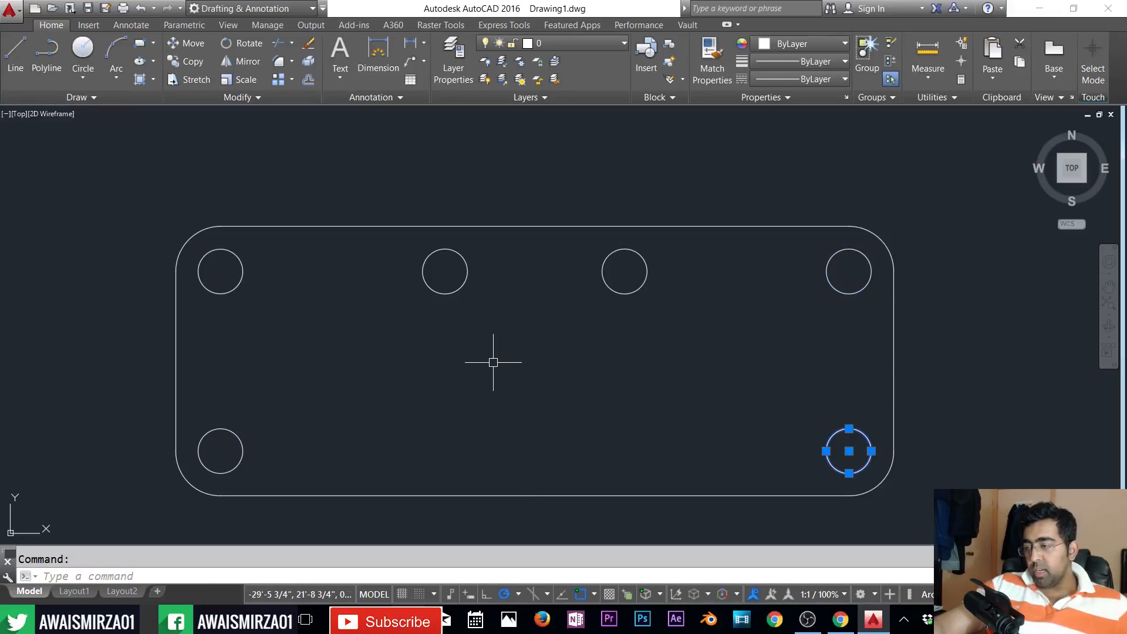
key(Escape)
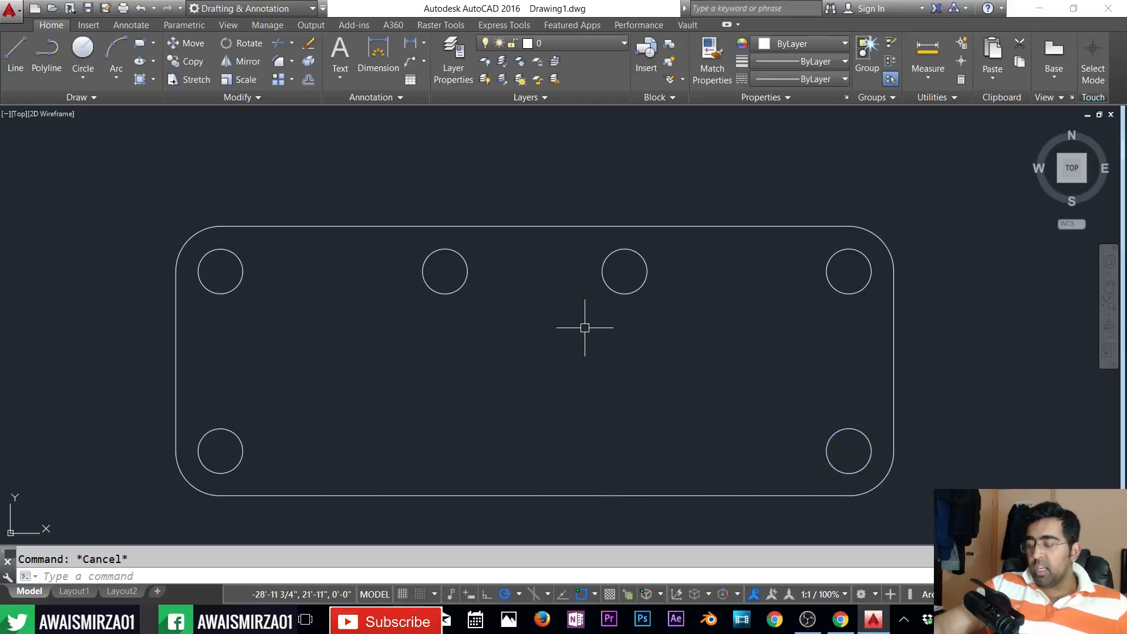
text(o)
key(Return)
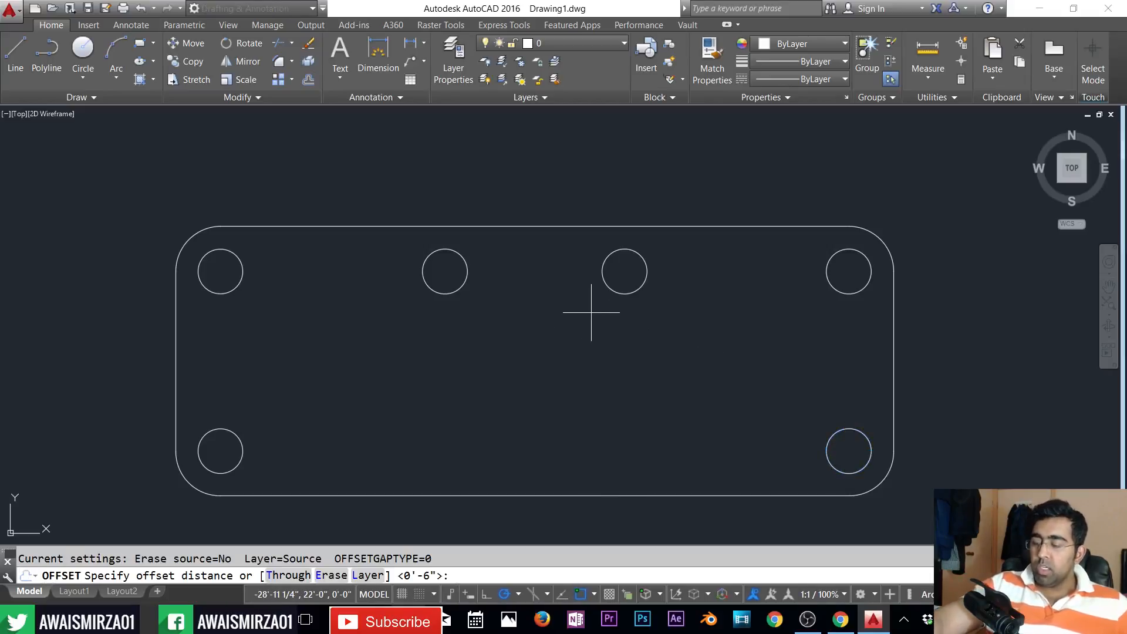
text(1)
key(Return)
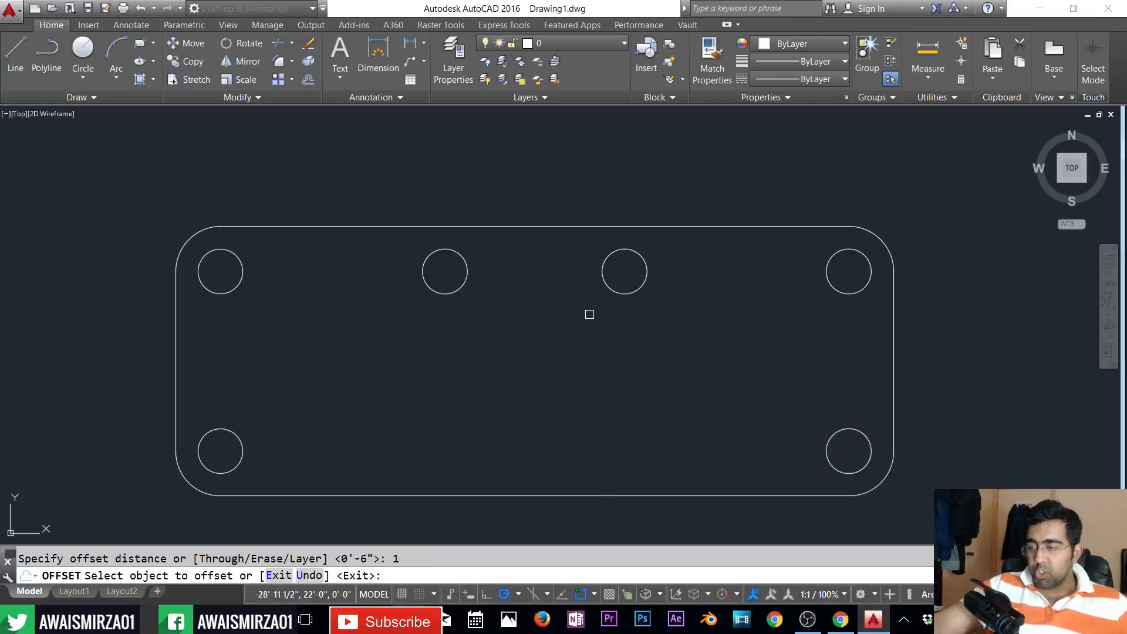
click(631, 255)
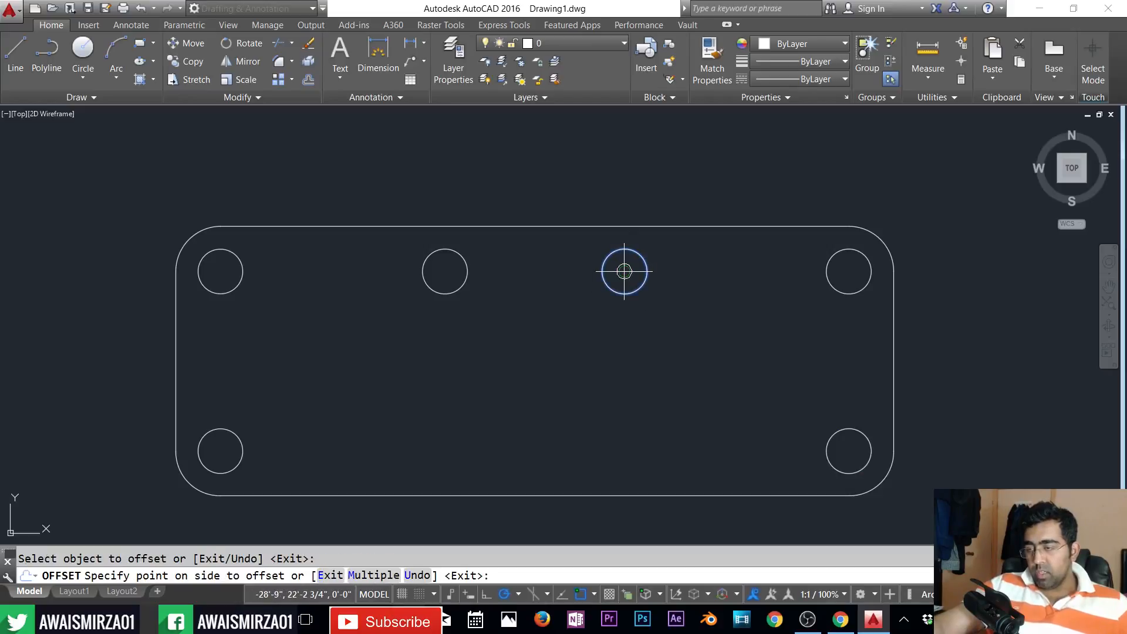
scroll(624, 271, up, 4)
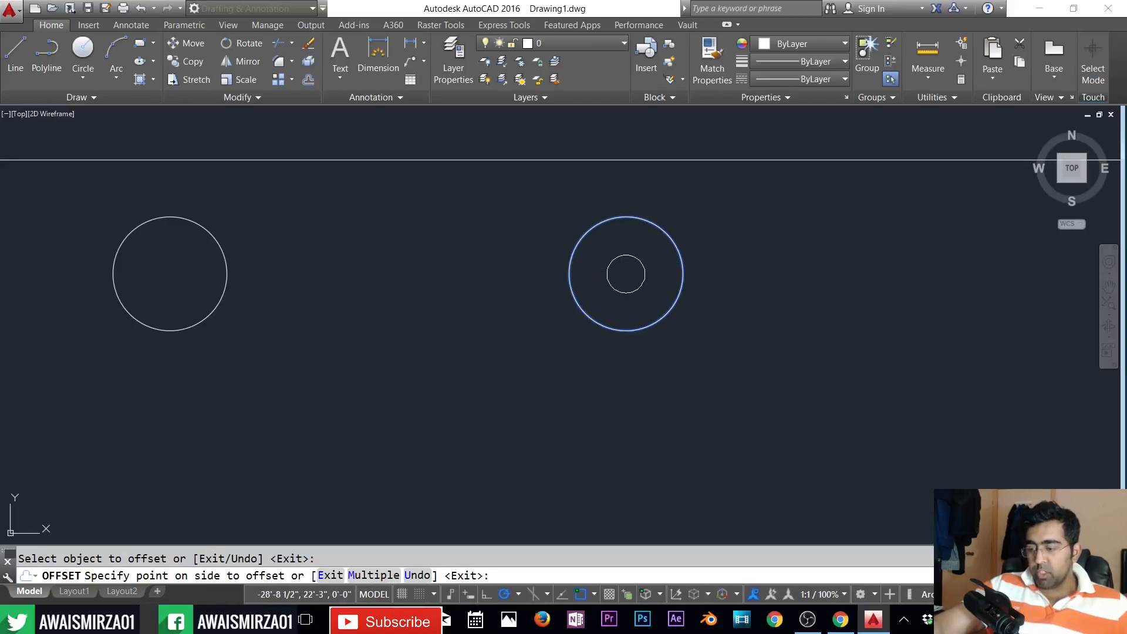
key(Escape)
key(space)
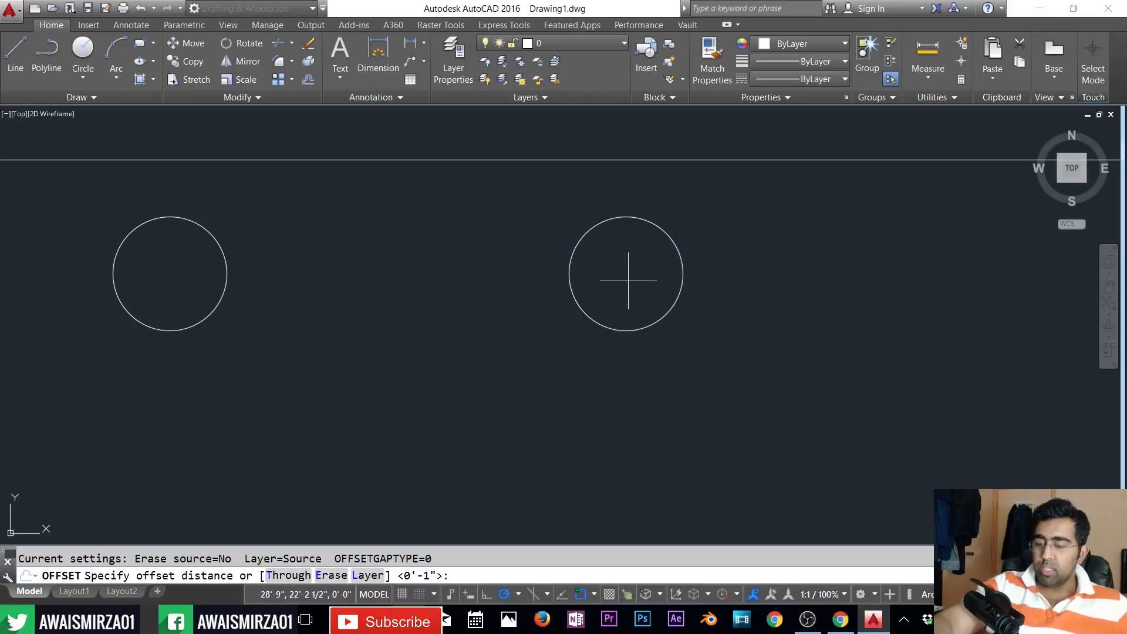
text(4)
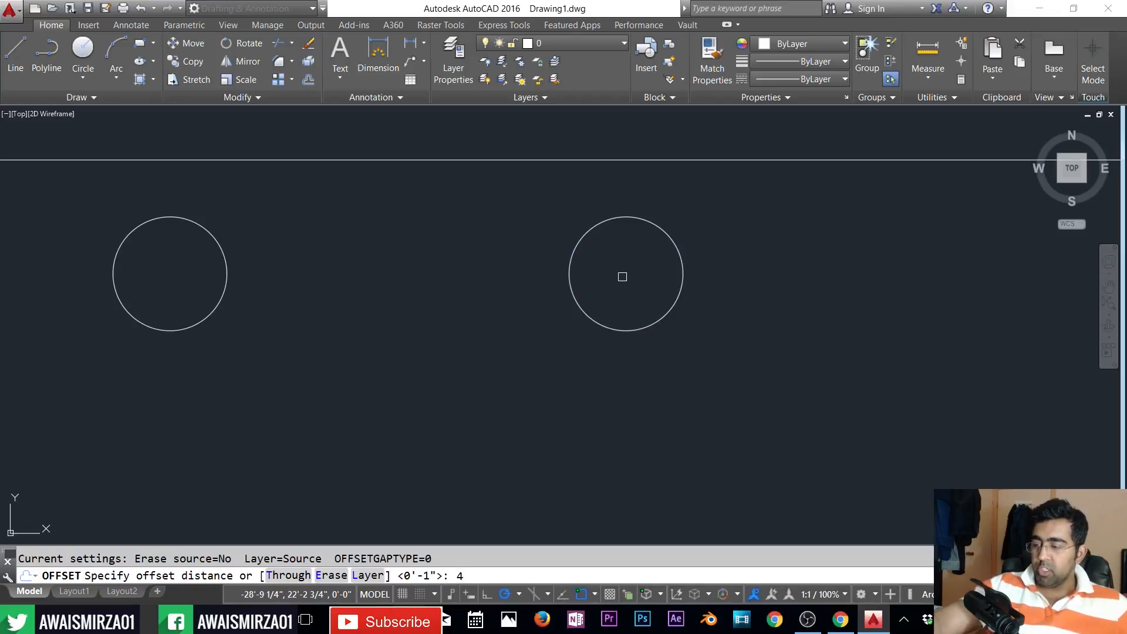
key(space)
click(664, 232)
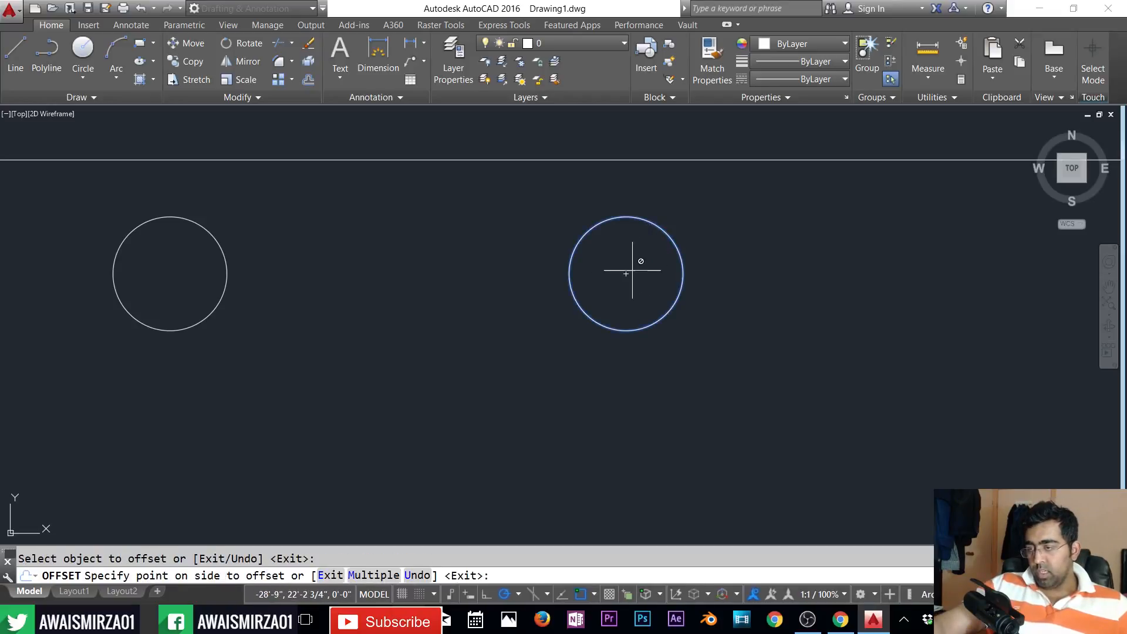
key(Escape)
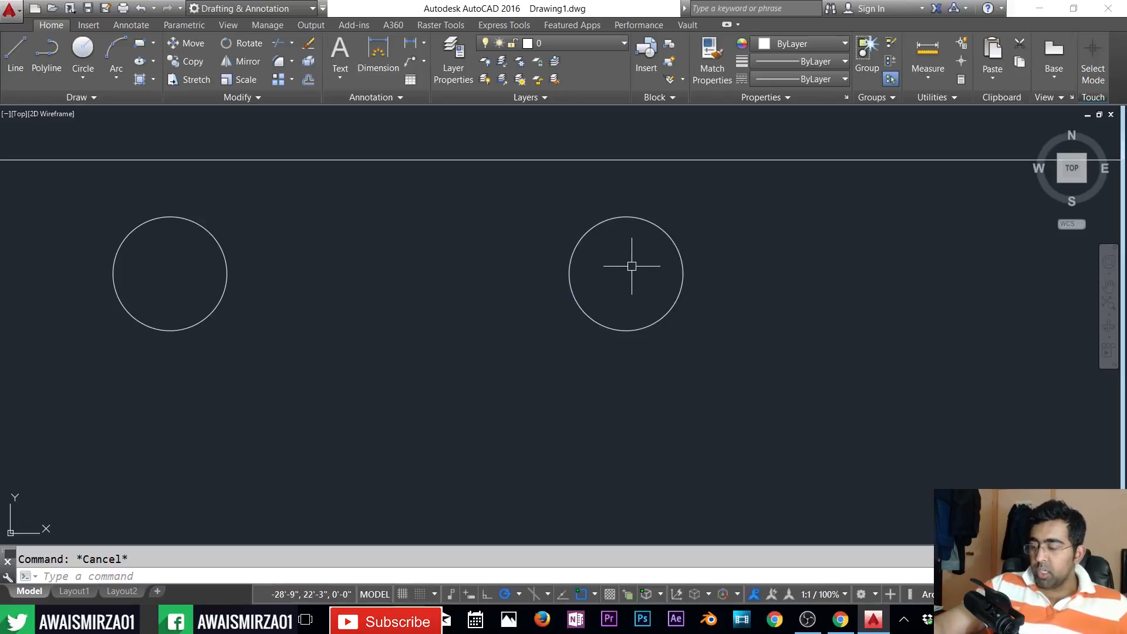
- Measure the radius of the right-hand inner circle near the plate's top edge, from its top quadrant to its centre
text(di)
key(space)
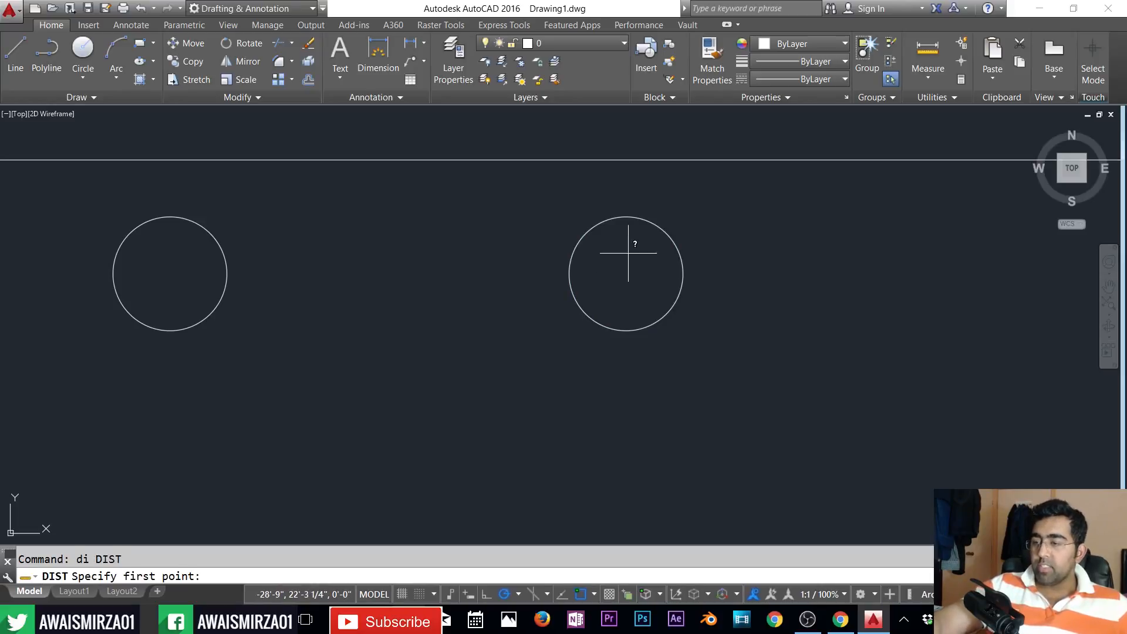
click(625, 217)
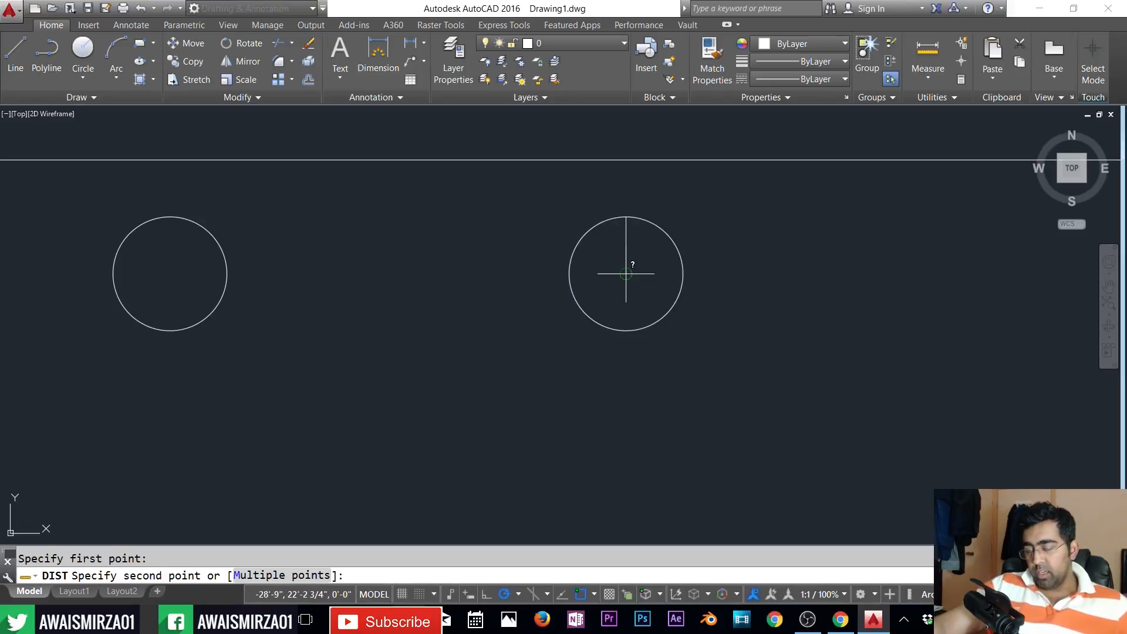
click(626, 273)
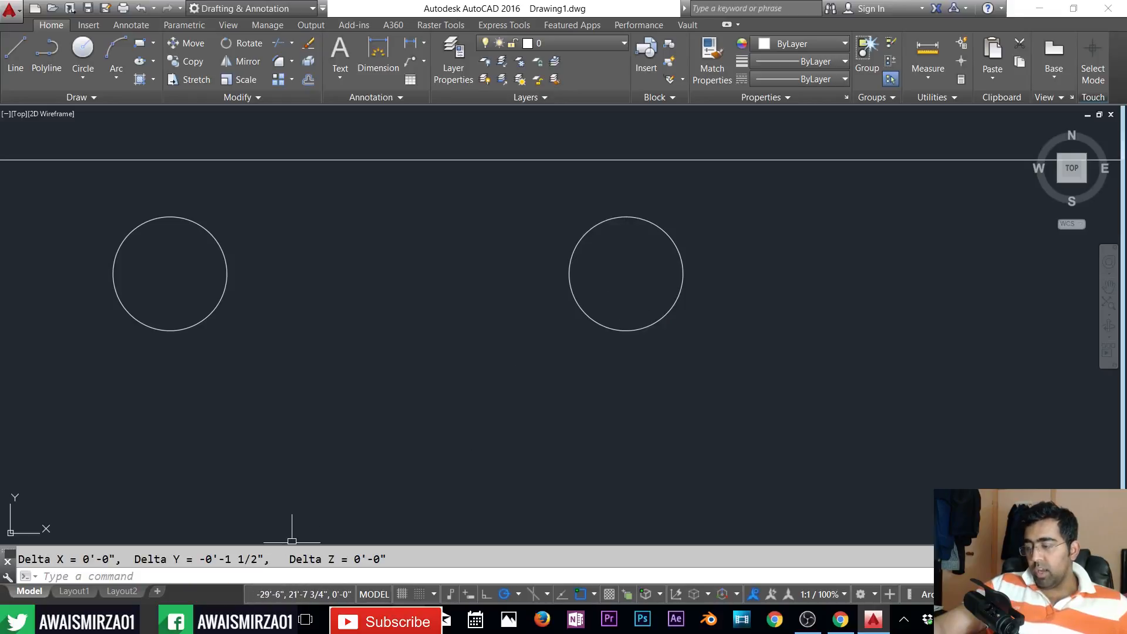
key(Escape)
- Offset the right-hand inner circle near the plate's top edge inward by 0.6
text(o)
key(Return)
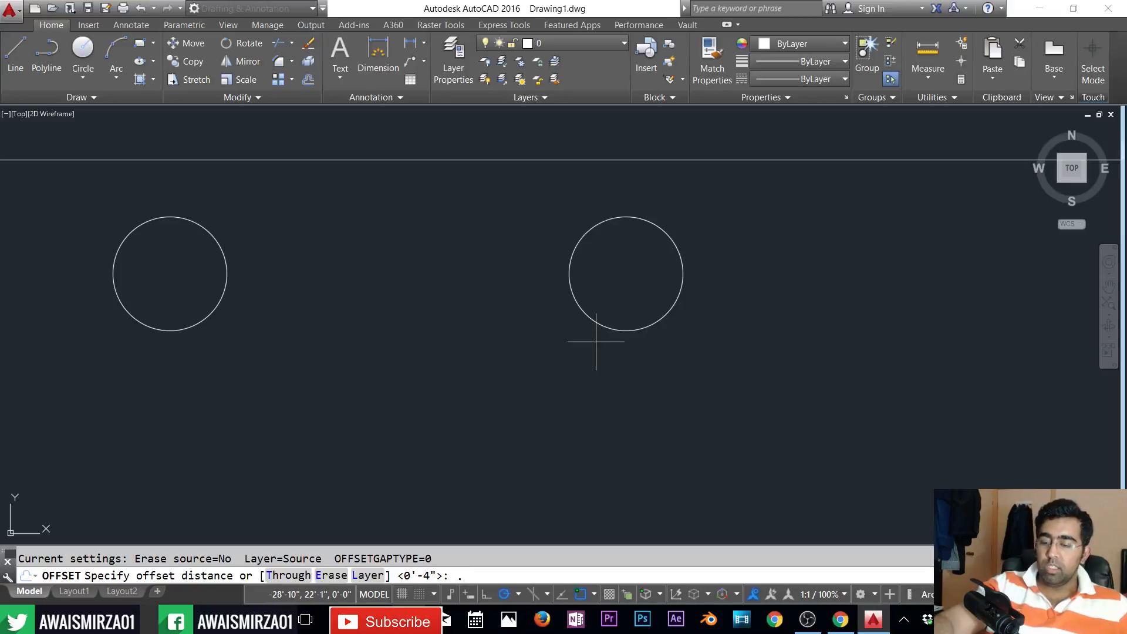
text(.6)
key(Return)
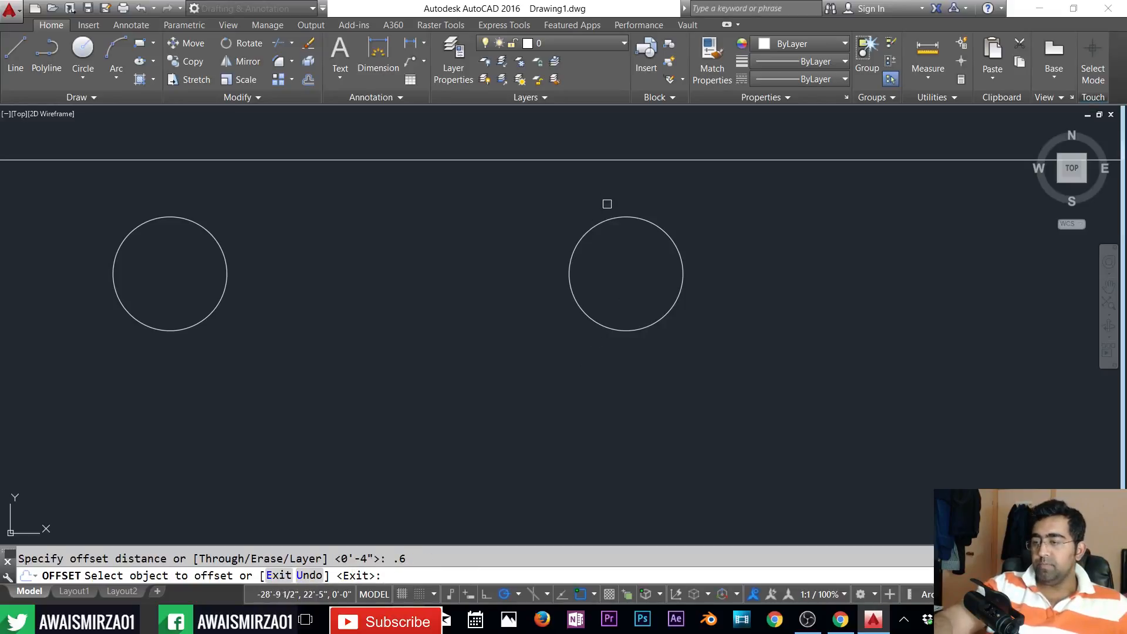
click(615, 219)
click(611, 252)
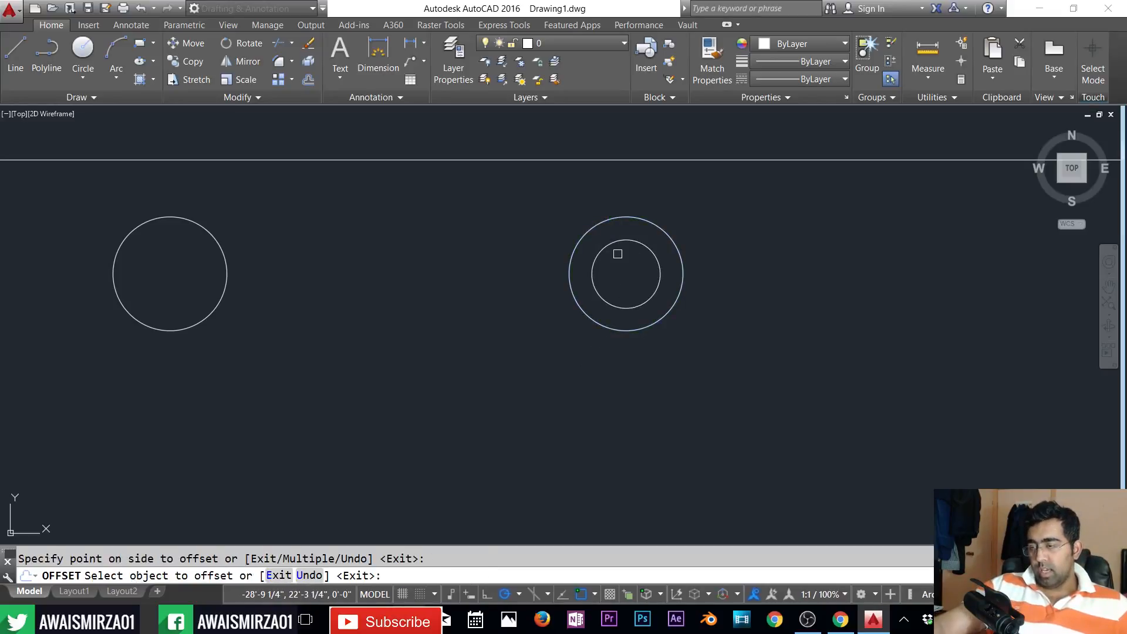
key(Return)
- Copy the small inner circle by its centre to the centres of the other five circles on the plate
scroll(505, 315, down, 1)
scroll(511, 315, down, 3)
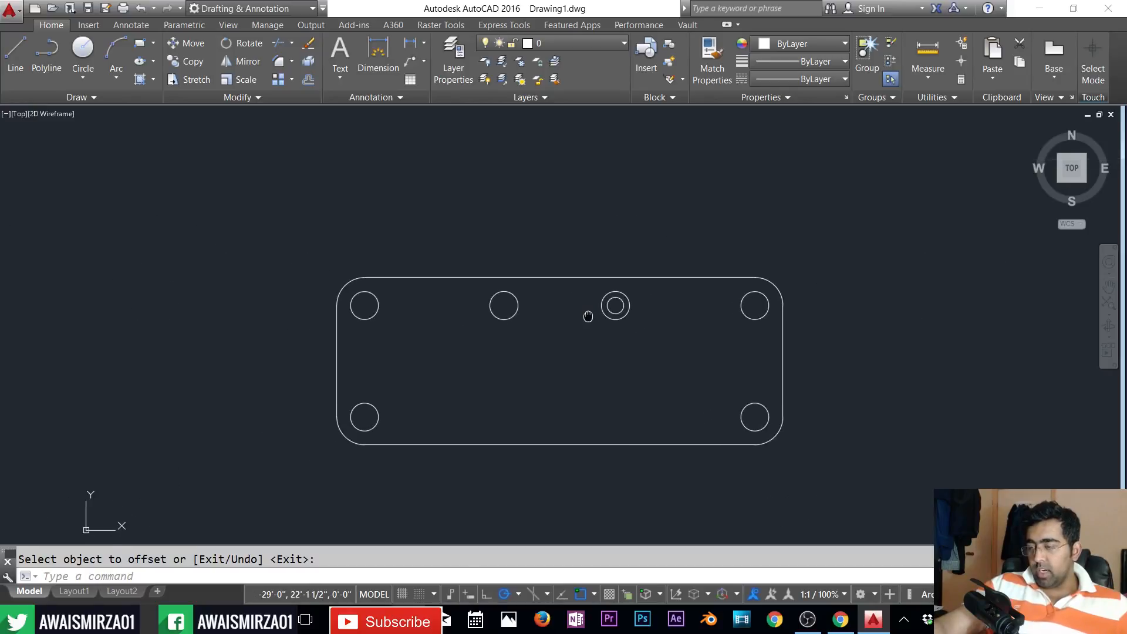
scroll(584, 312, up, 2)
key(Escape)
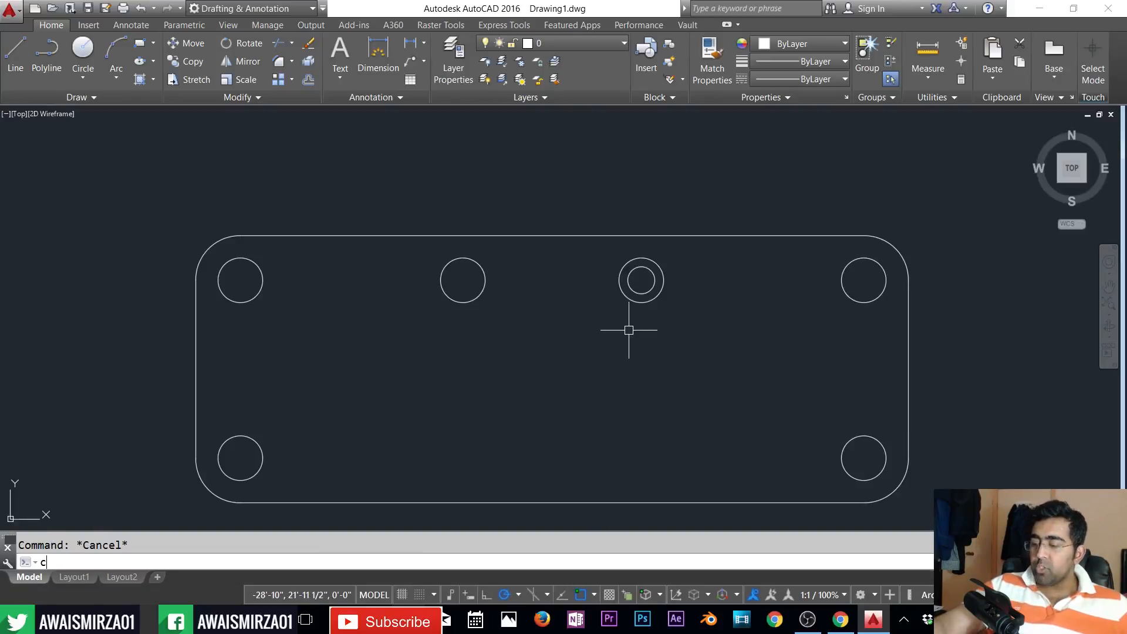
text(c)
key(Return)
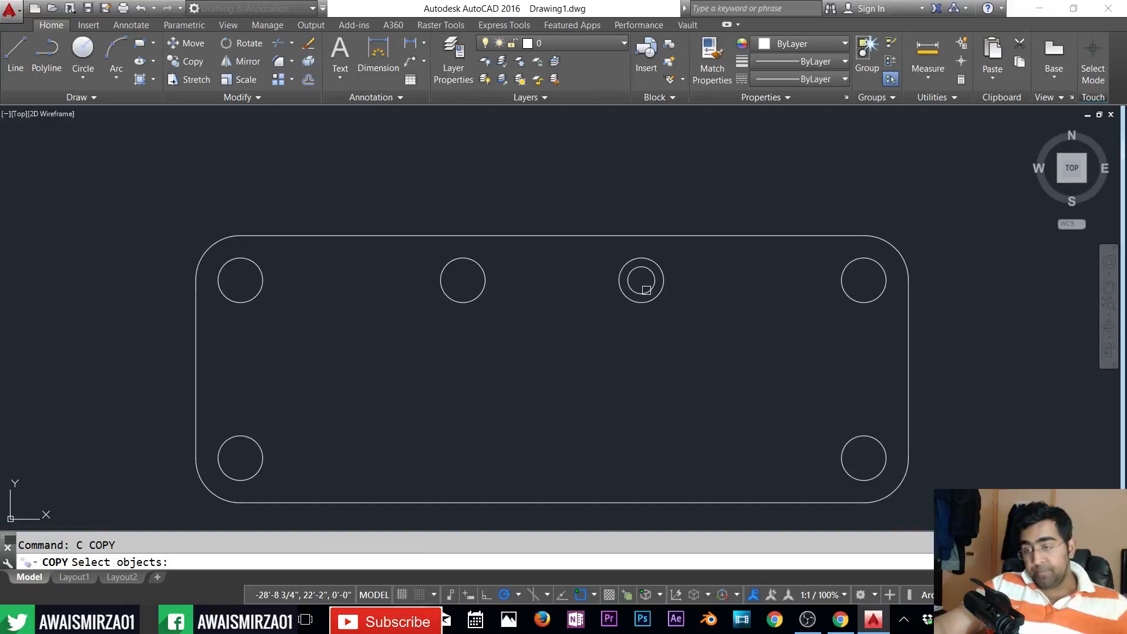
click(646, 290)
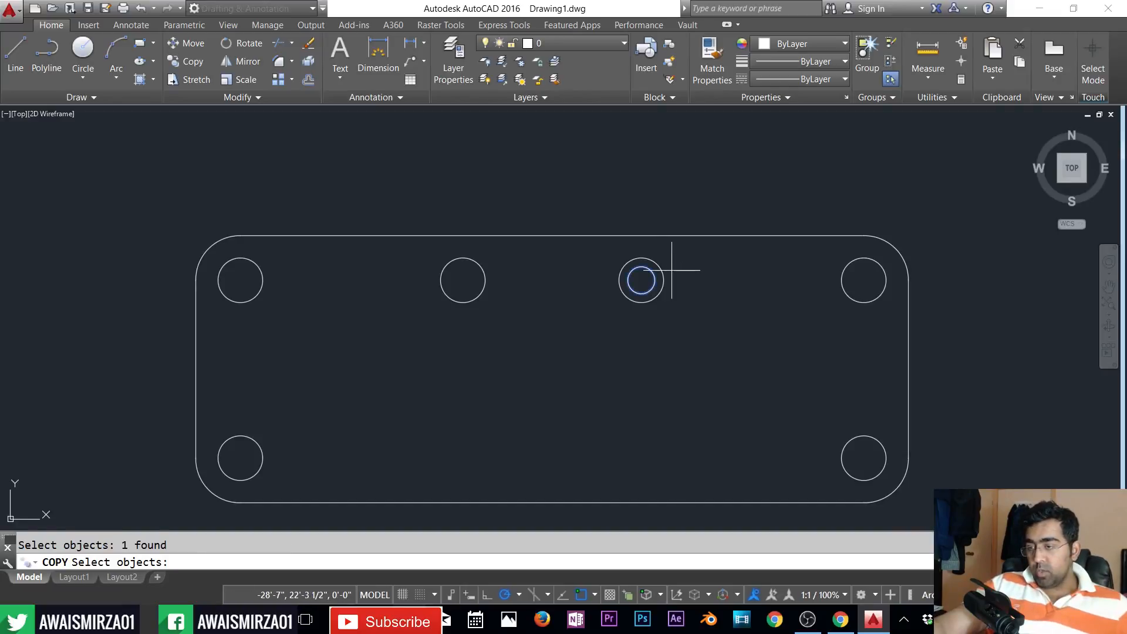
key(Return)
click(641, 280)
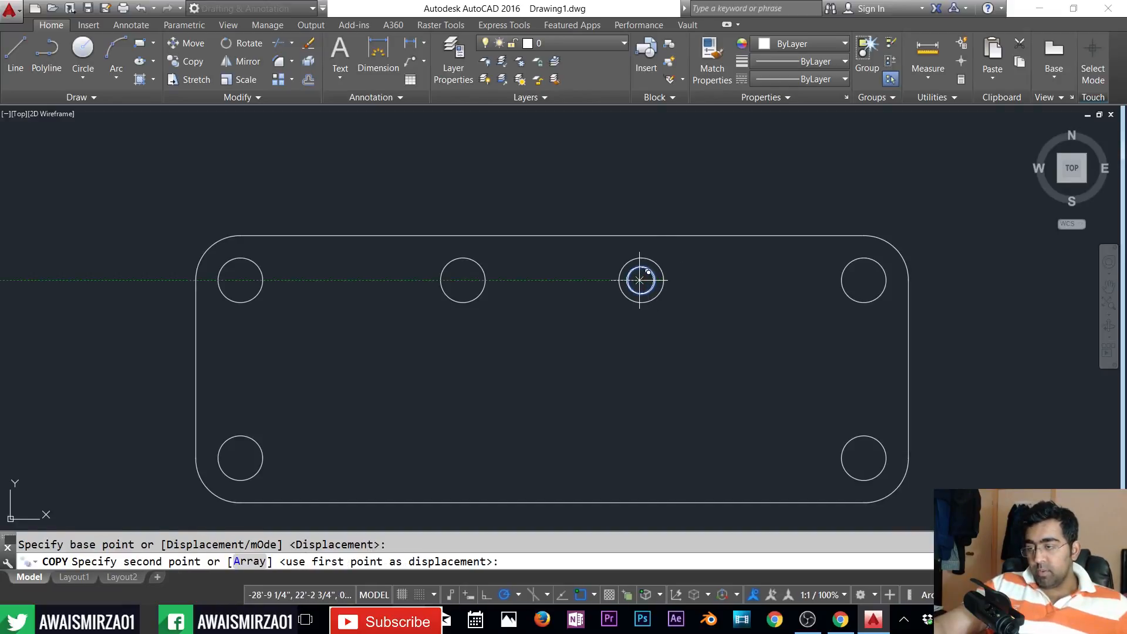
click(463, 280)
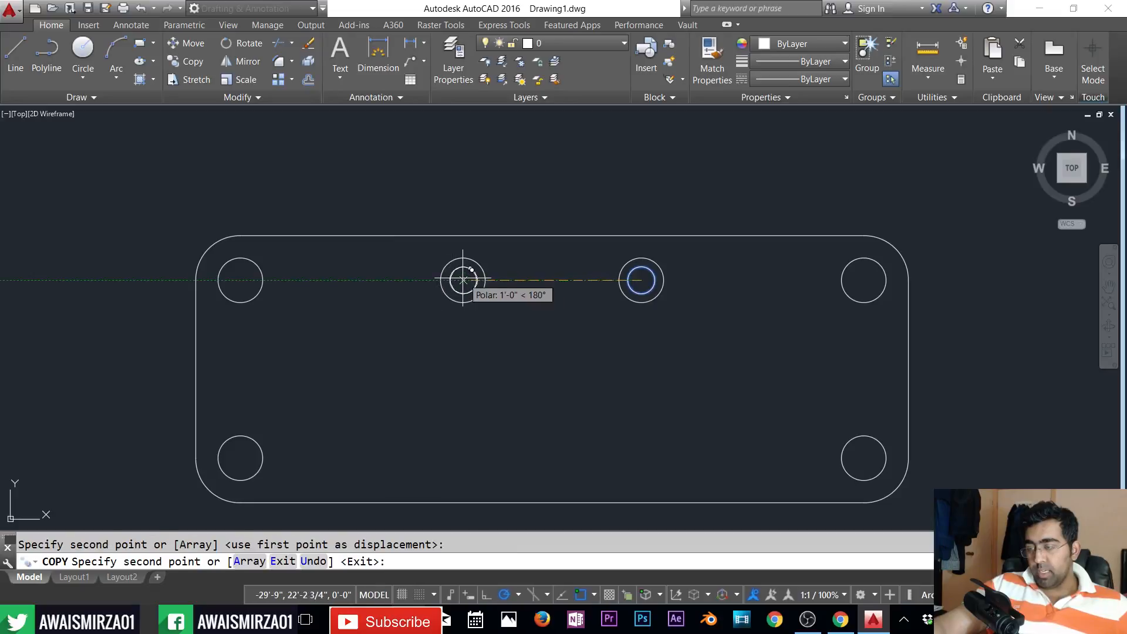
click(240, 280)
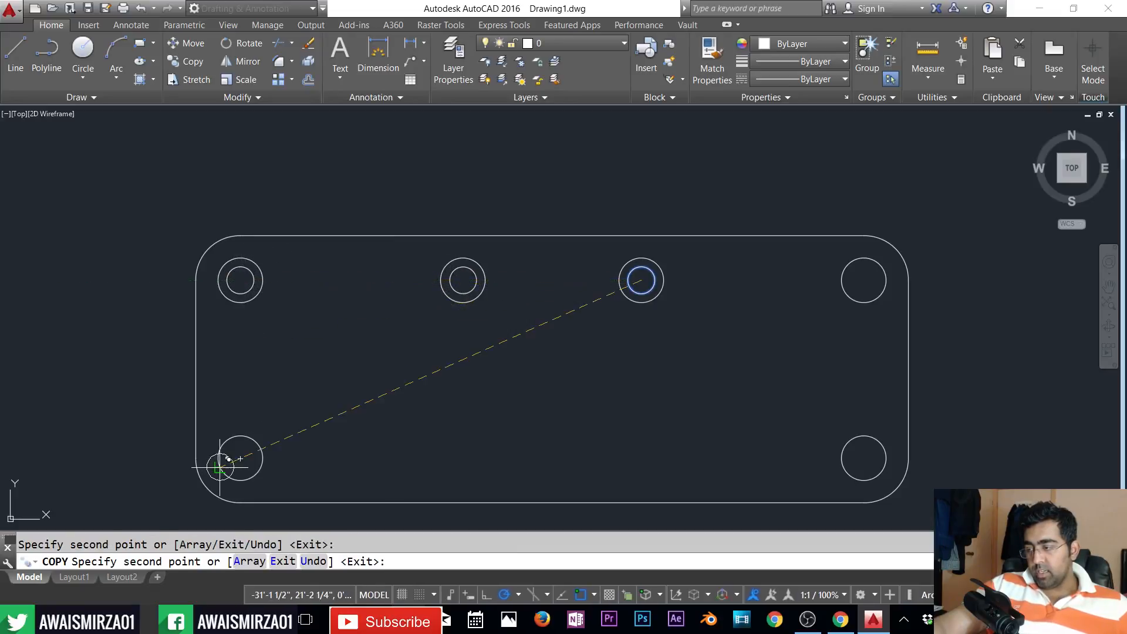
click(240, 458)
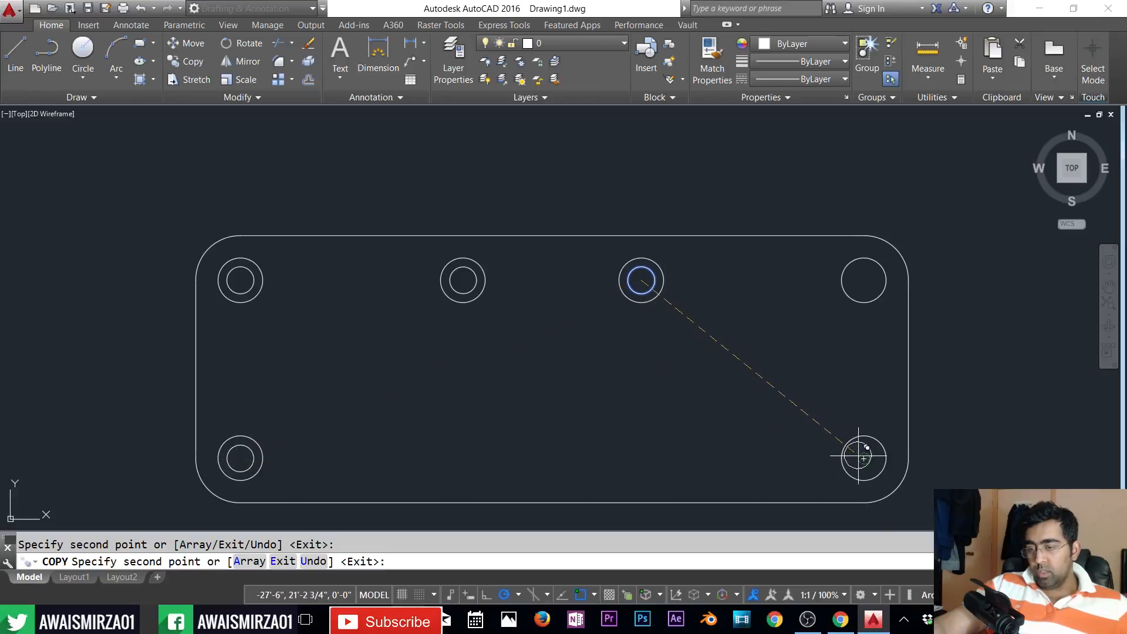
click(865, 280)
key(Return)
key(Escape)
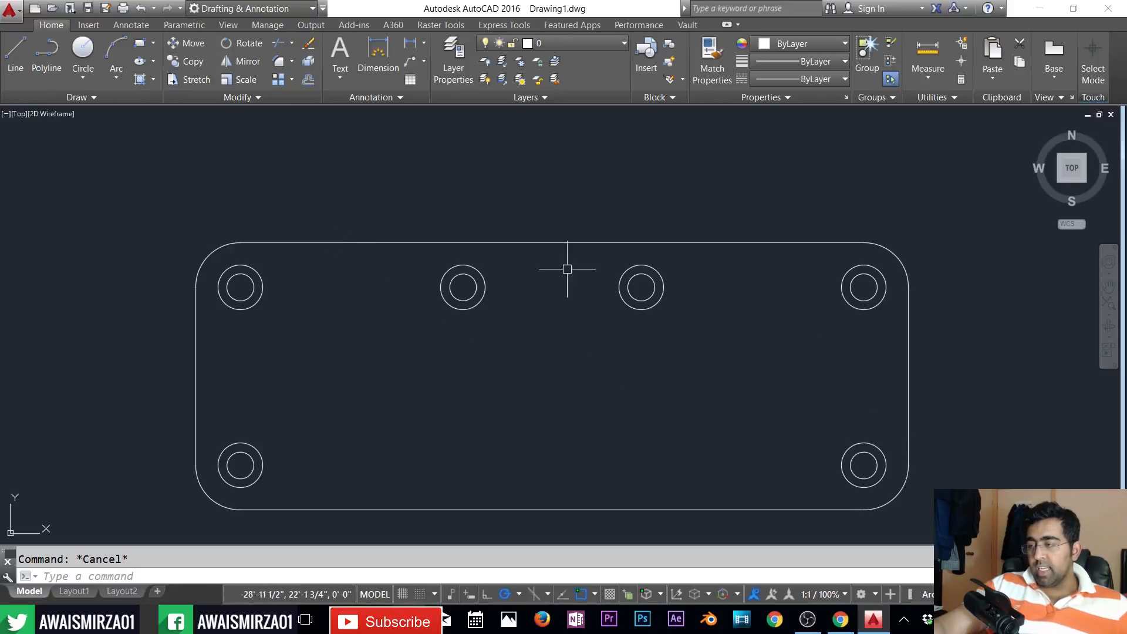
- Switch the workspace to 3D Basics and dock the command line below the drawing area
click(276, 11)
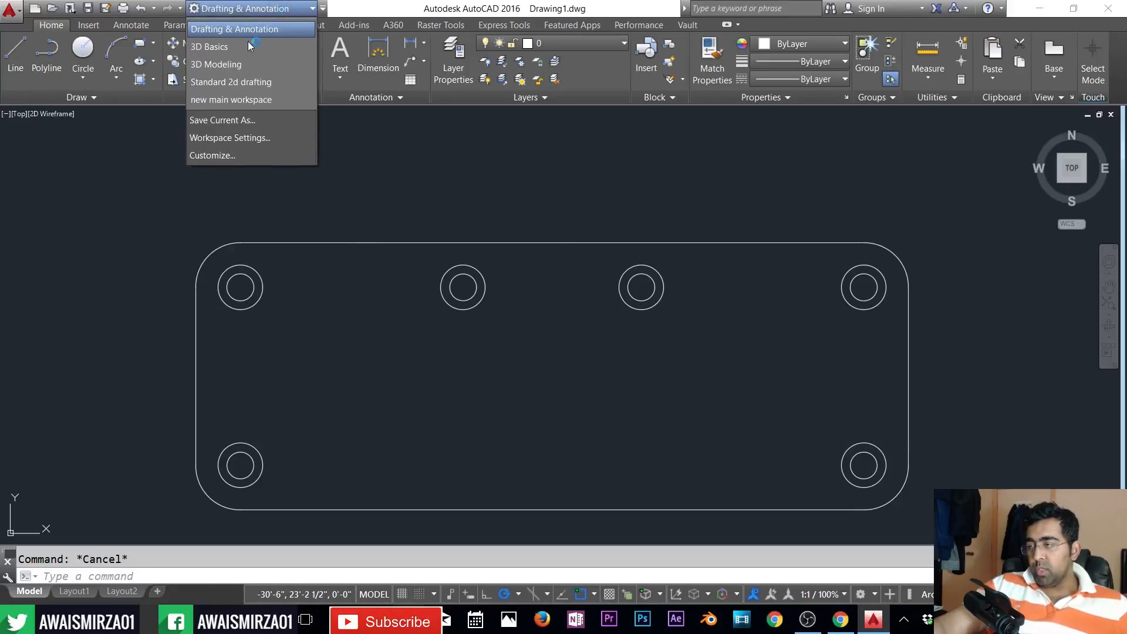
click(233, 46)
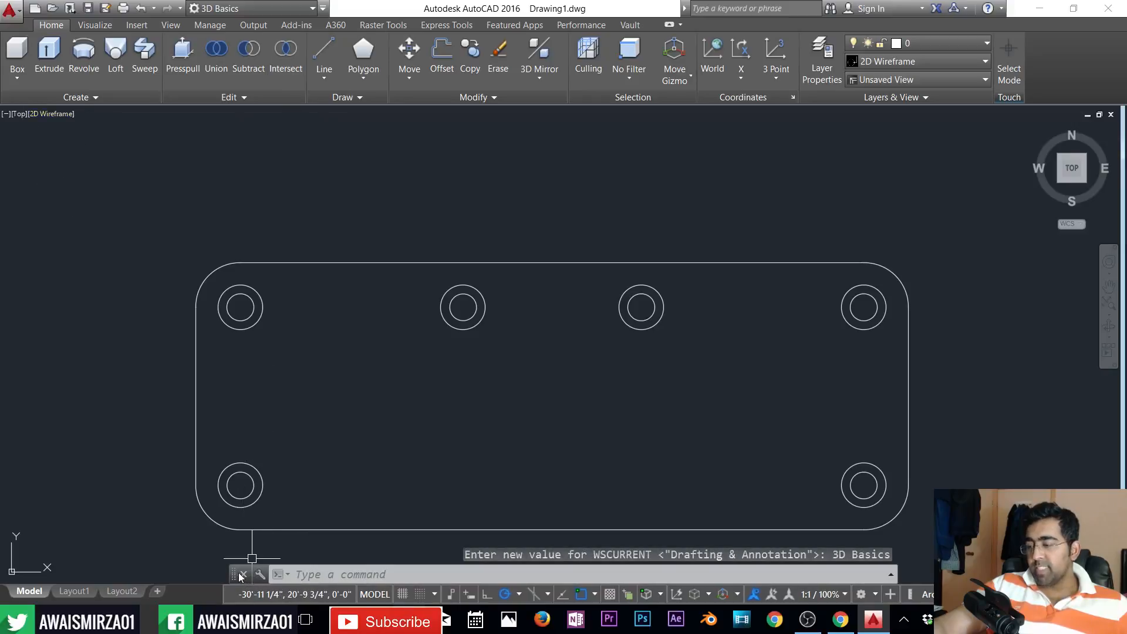
mouse_move(234, 572)
mouse_down()
mouse_move(229, 597)
mouse_move(386, 554)
mouse_up()
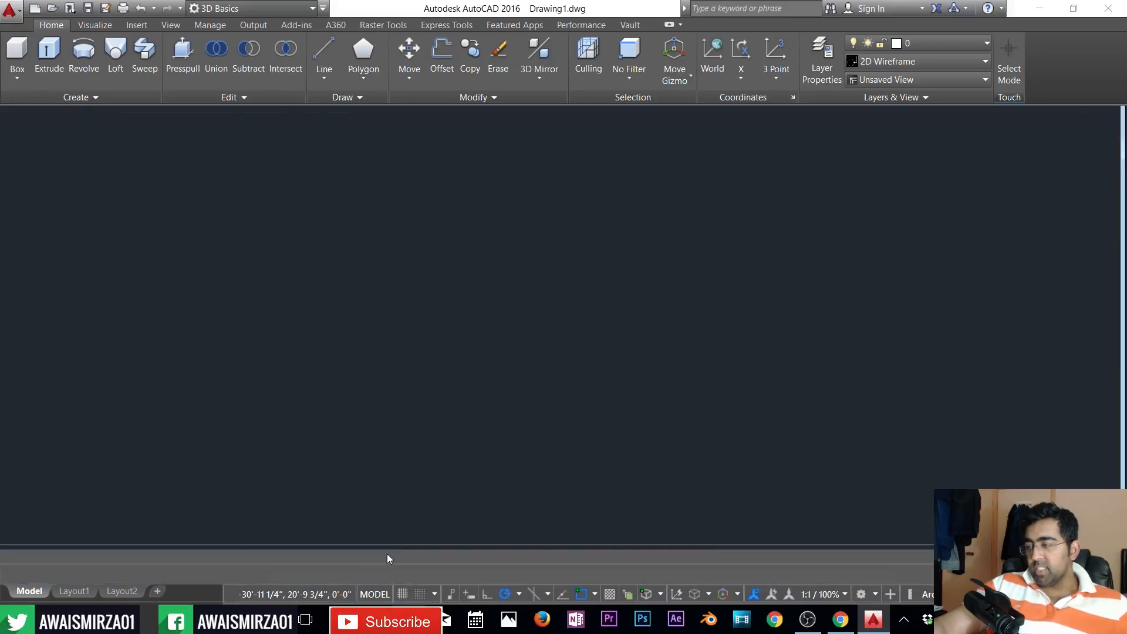
text(c)
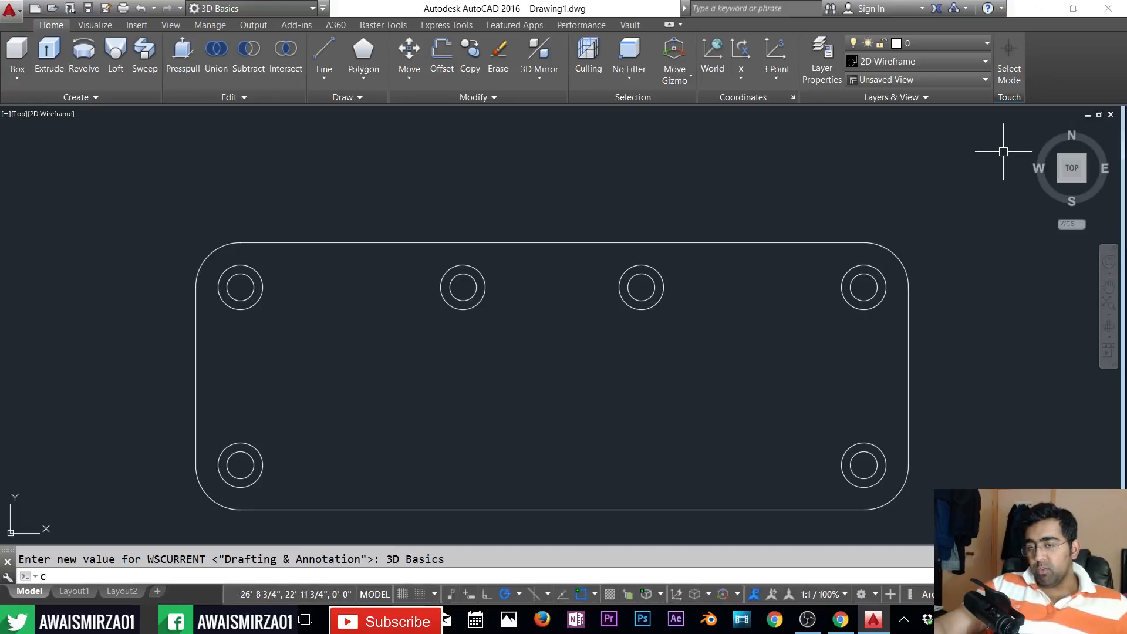
- Set the viewport to the SW Isometric view
click(1062, 160)
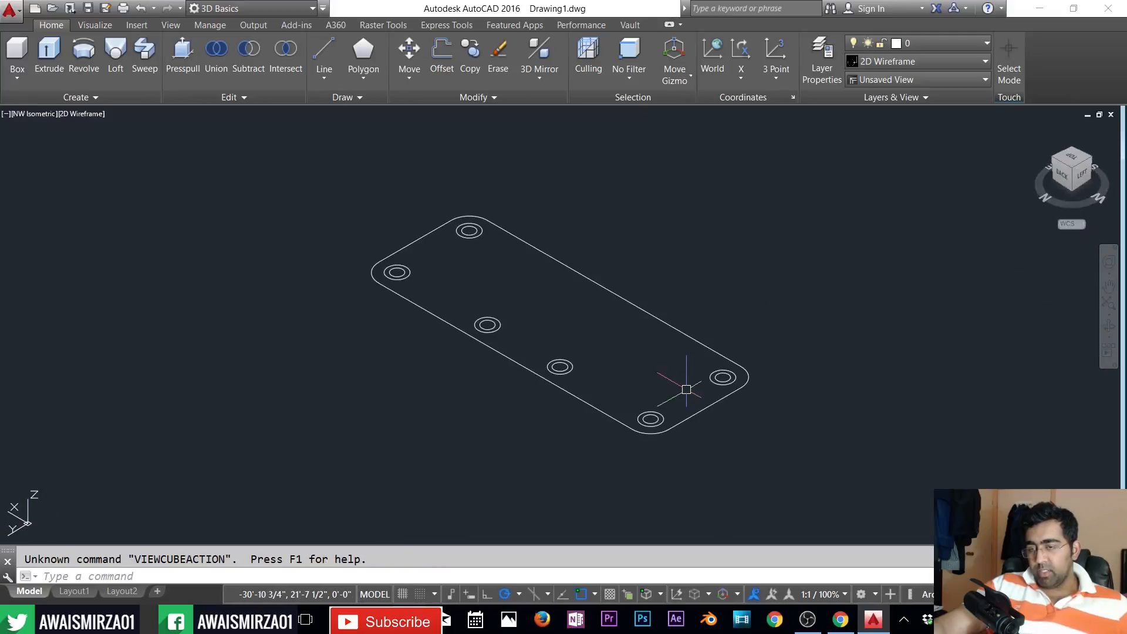
click(1091, 157)
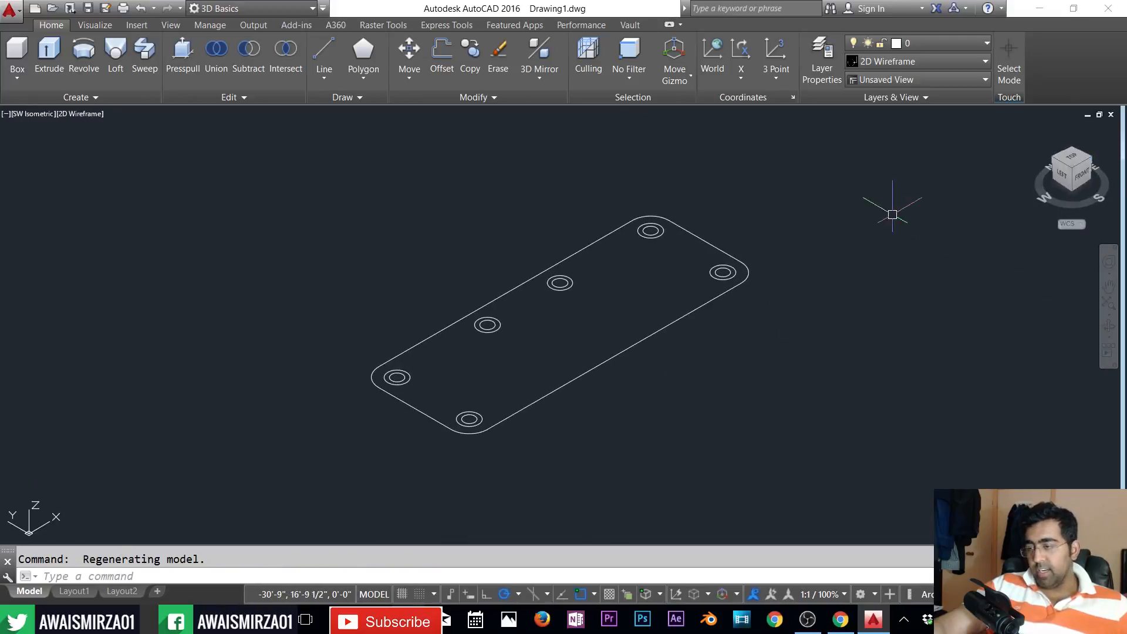
scroll(680, 284, up, 2)
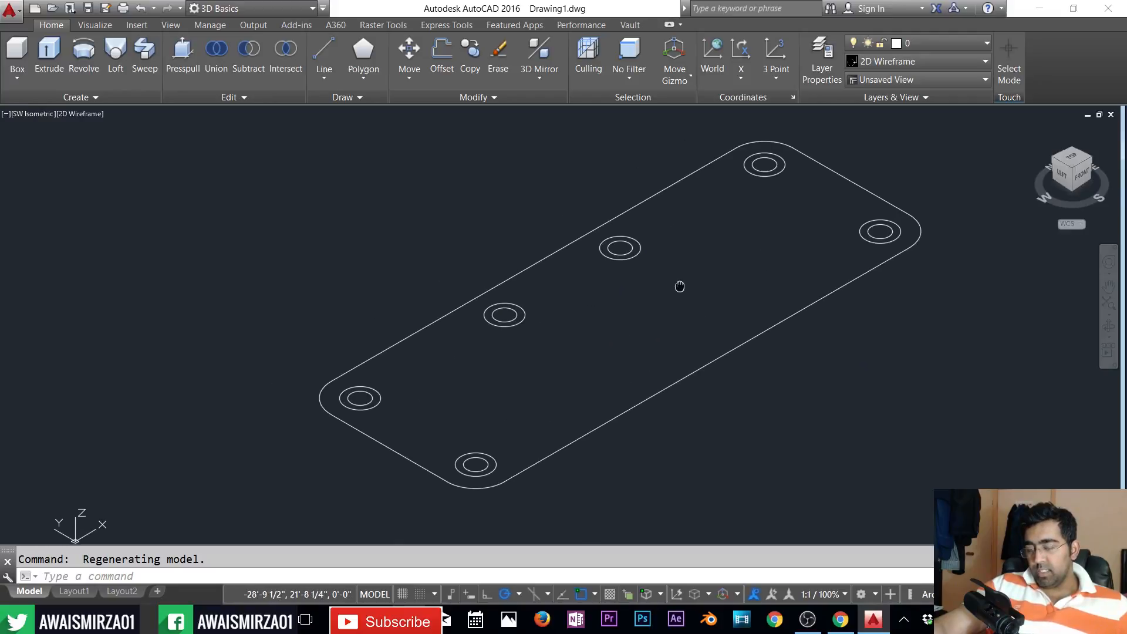
key(Escape)
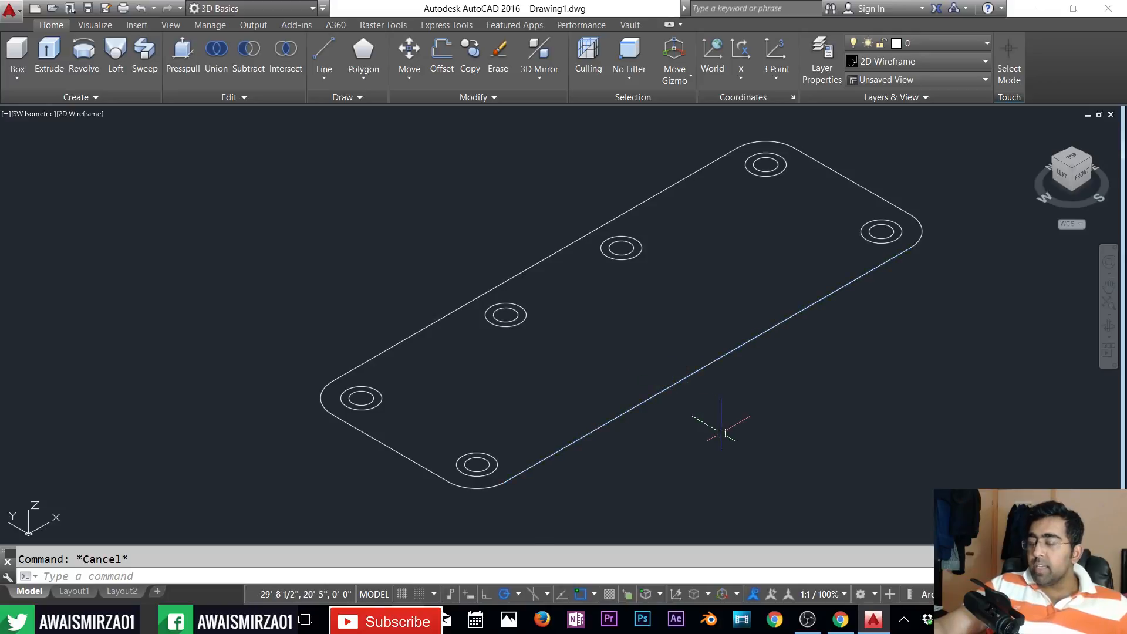
- Select all six pairs of concentric circles on the plate
click(298, 336)
key(Escape)
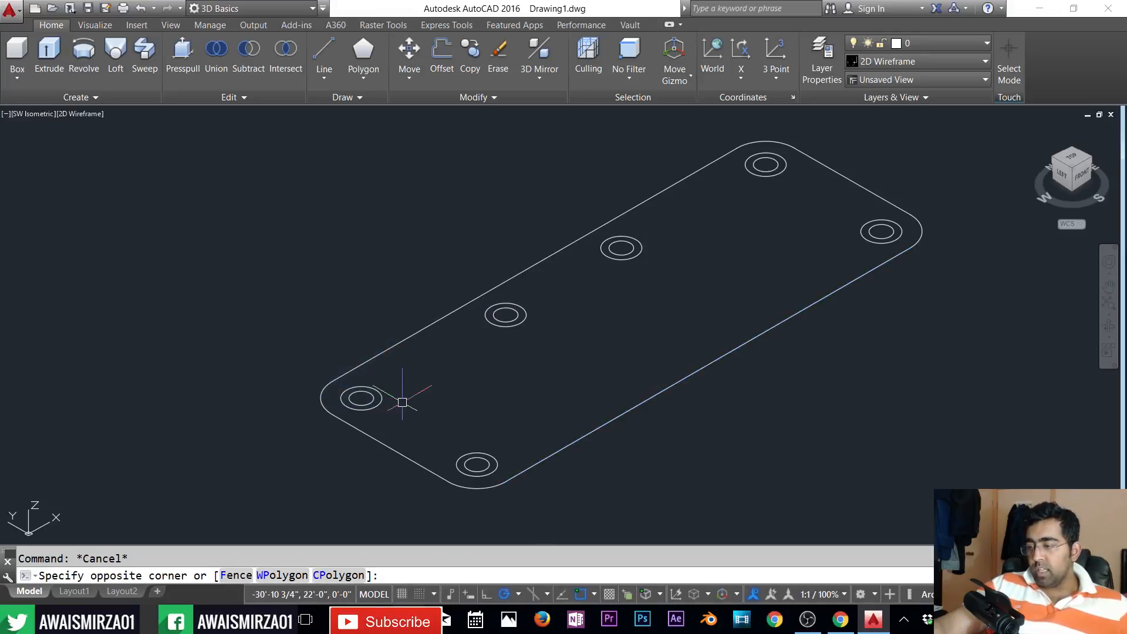
click(417, 378)
click(360, 403)
click(536, 347)
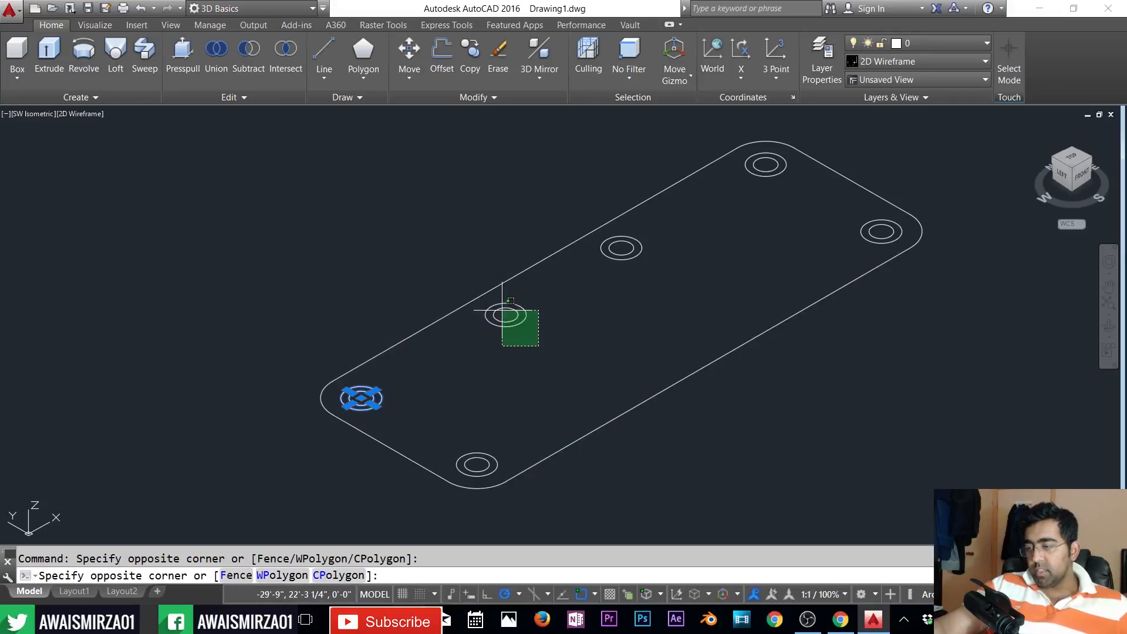
click(496, 302)
click(613, 307)
click(601, 241)
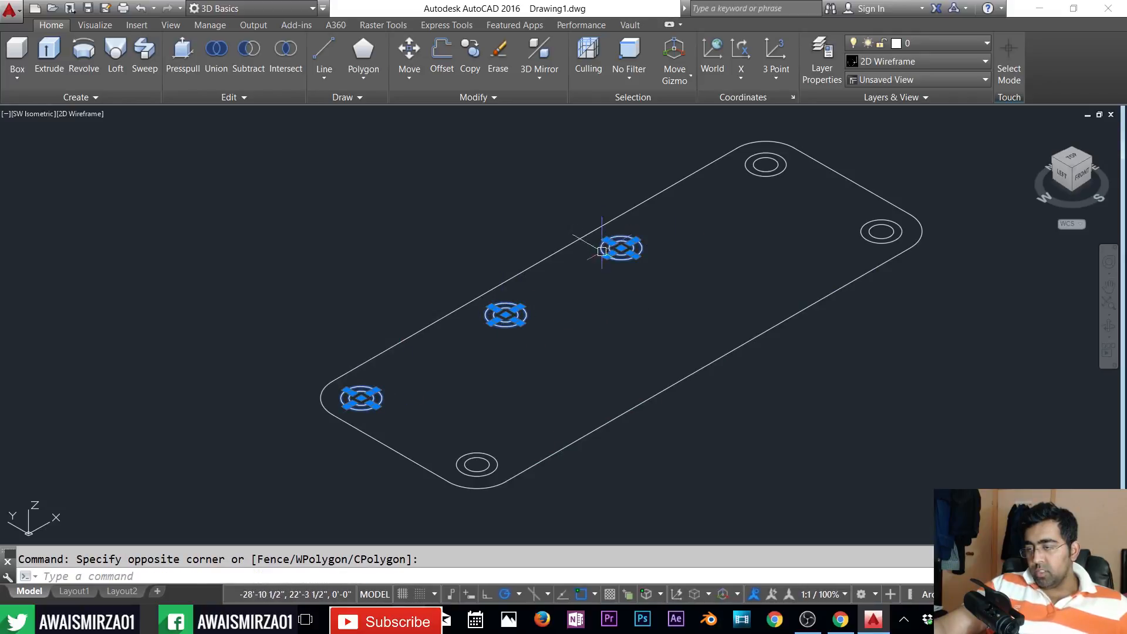
click(757, 200)
click(744, 159)
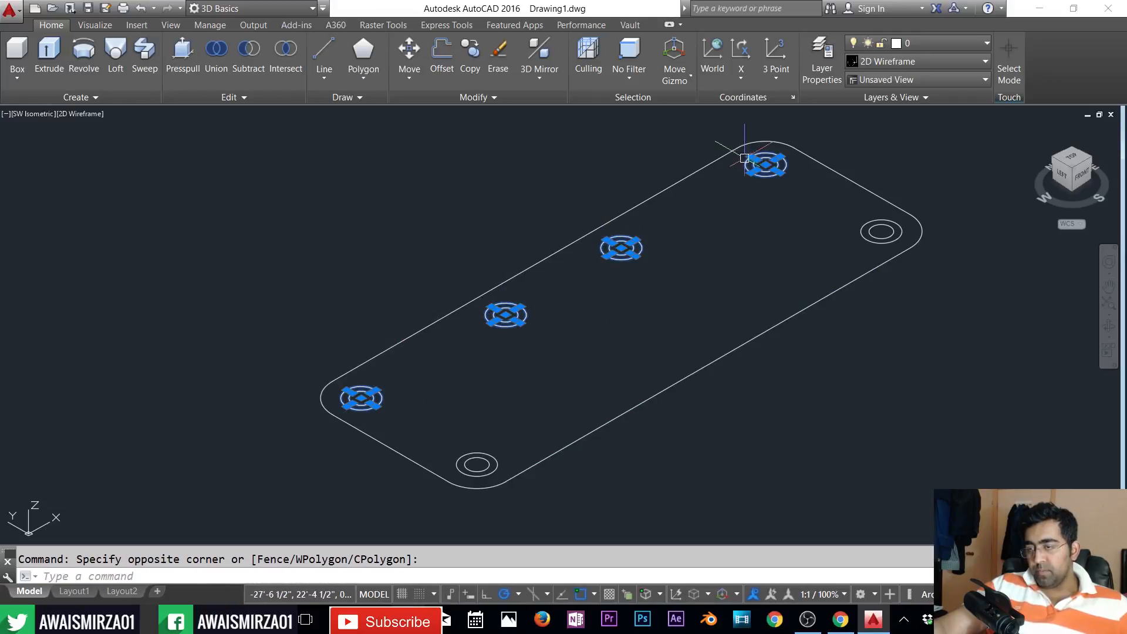
click(833, 243)
click(844, 198)
click(868, 205)
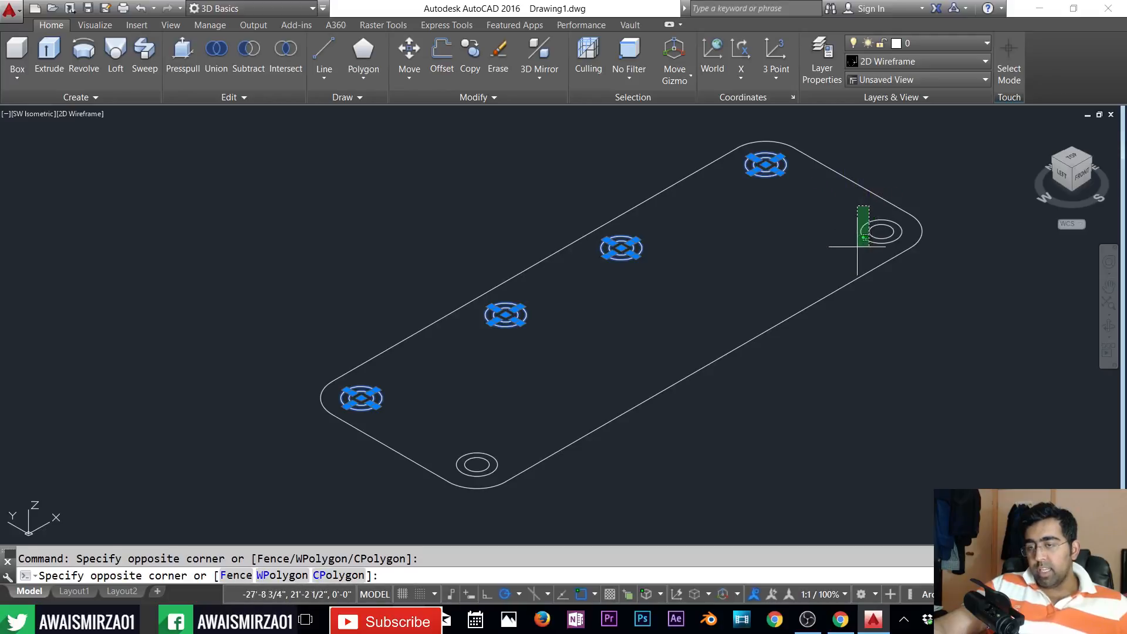
click(850, 251)
click(504, 442)
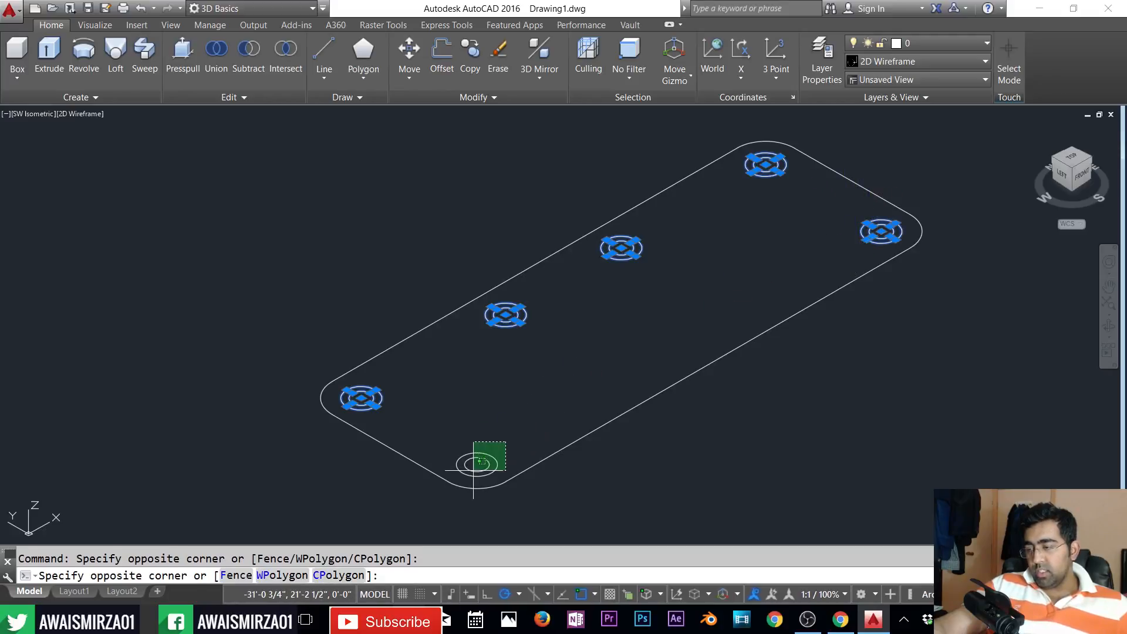
click(476, 460)
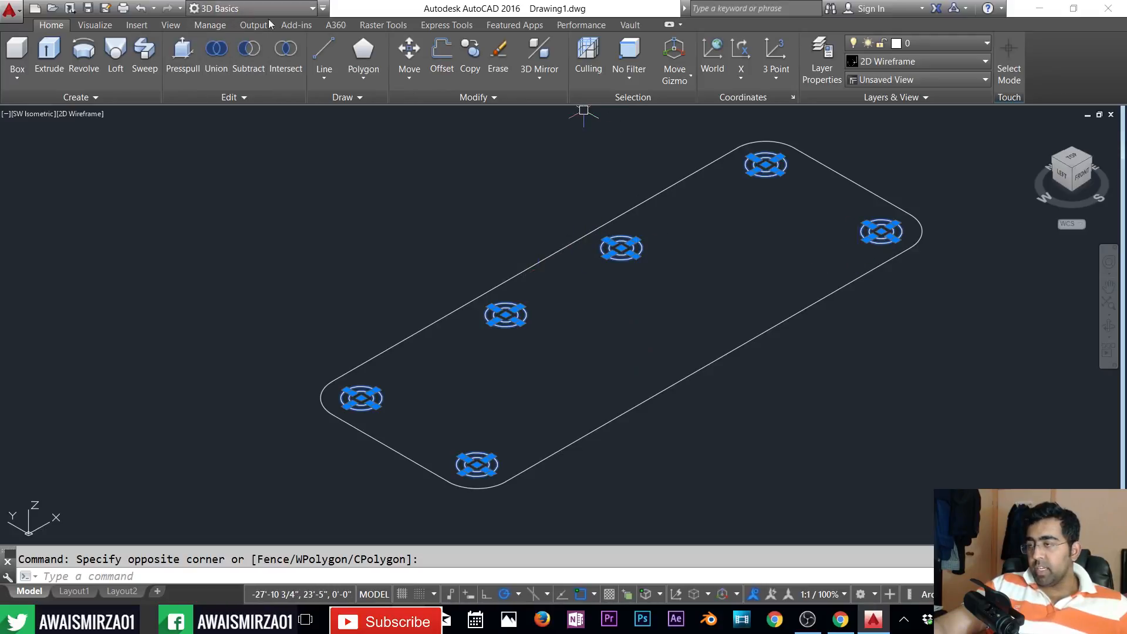
- Create a new layer named "pilller"
click(821, 59)
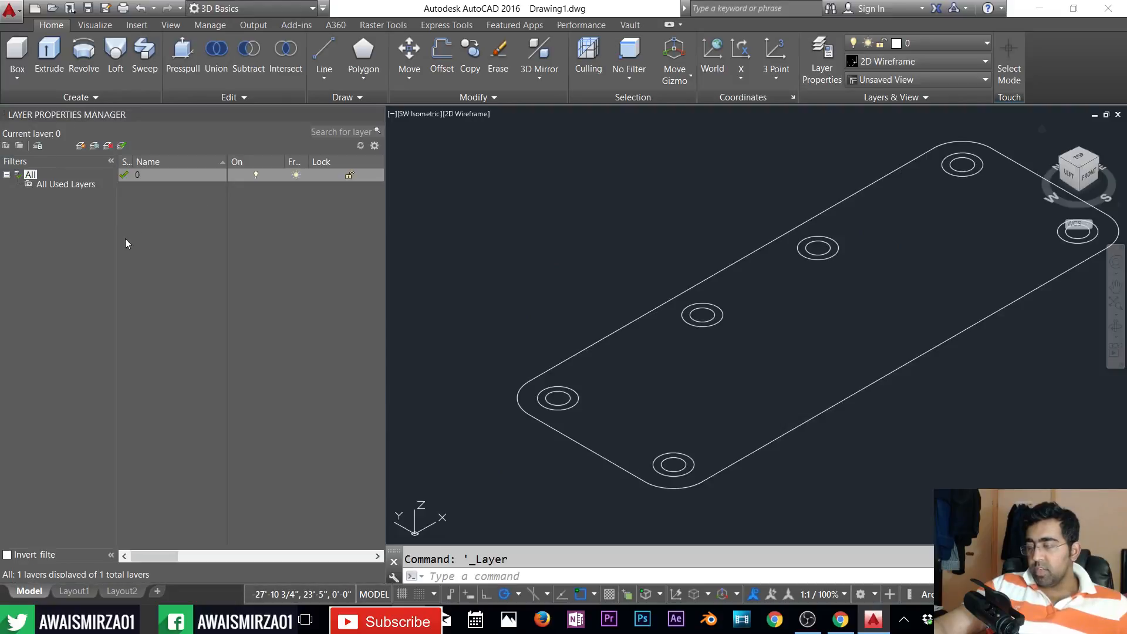
click(81, 147)
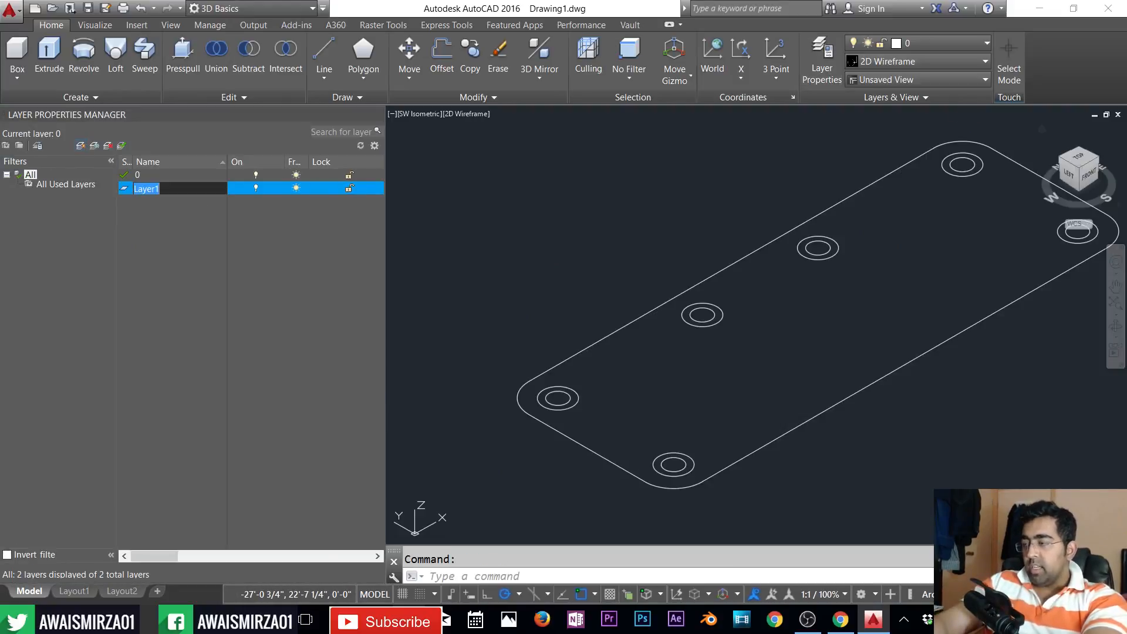
key(Return)
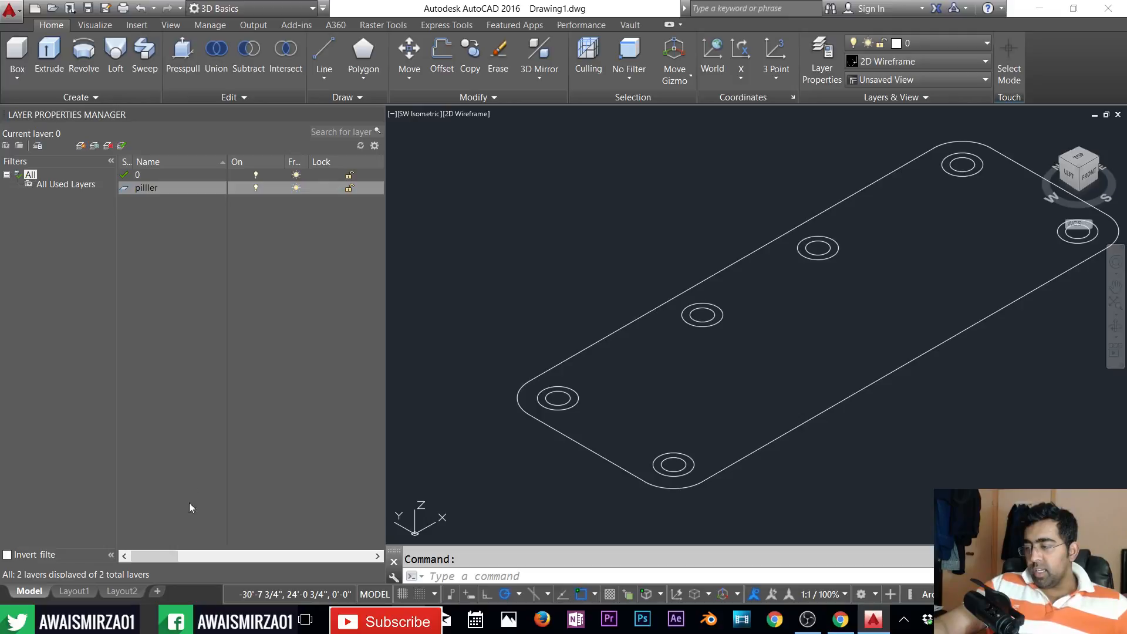
- Set the pilller layer's colour to index colour 163
drag(165, 555, 199, 555)
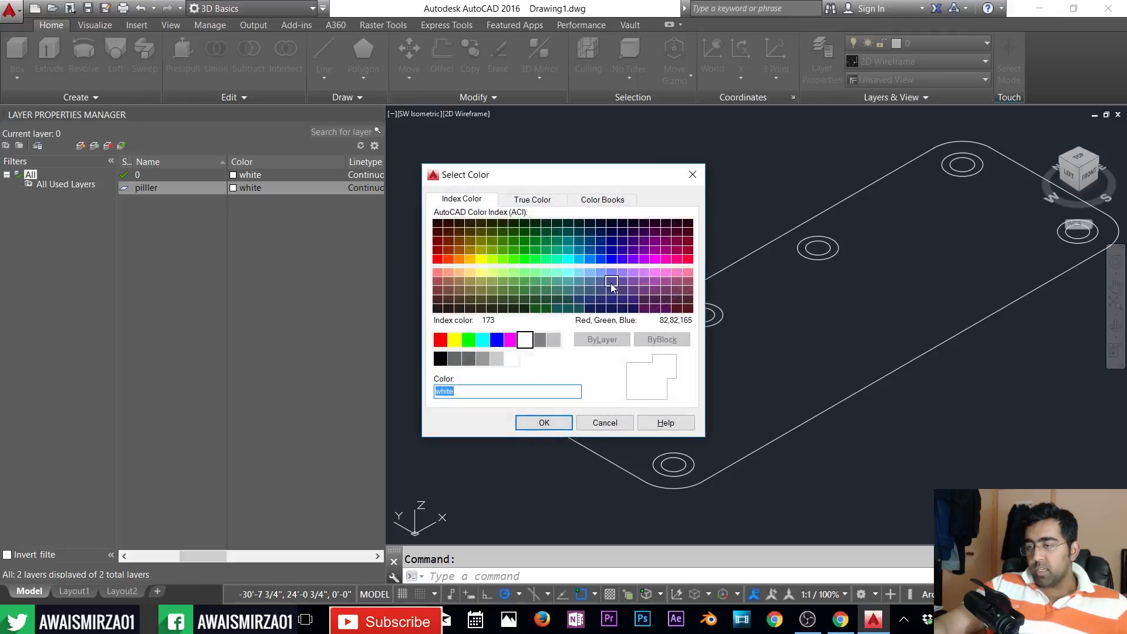
click(600, 282)
click(544, 422)
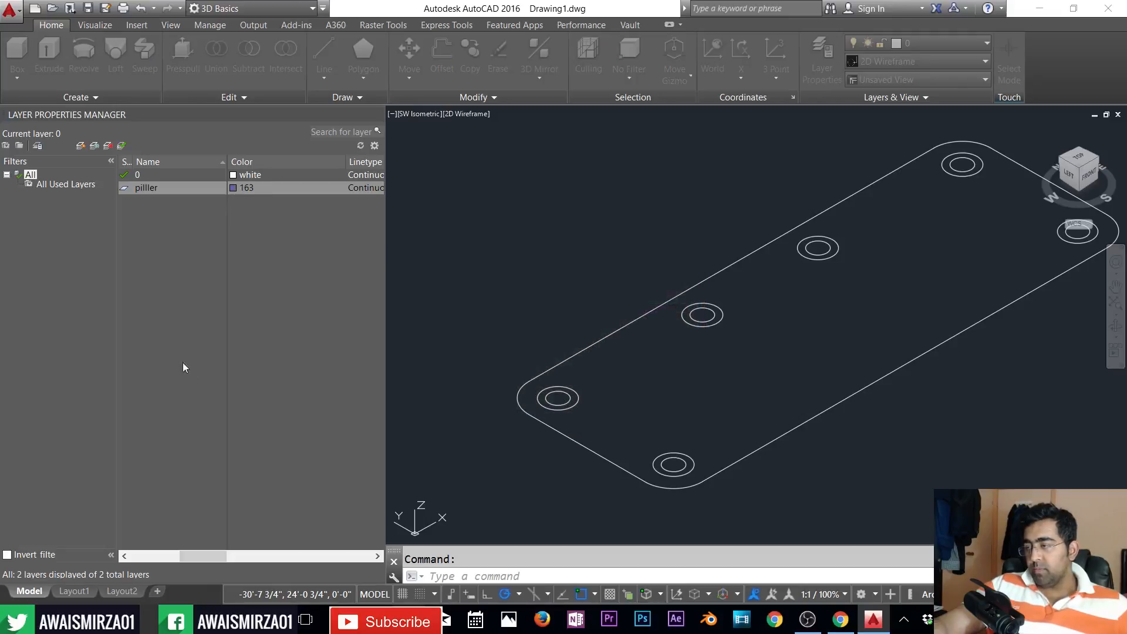
click(497, 230)
key(Escape)
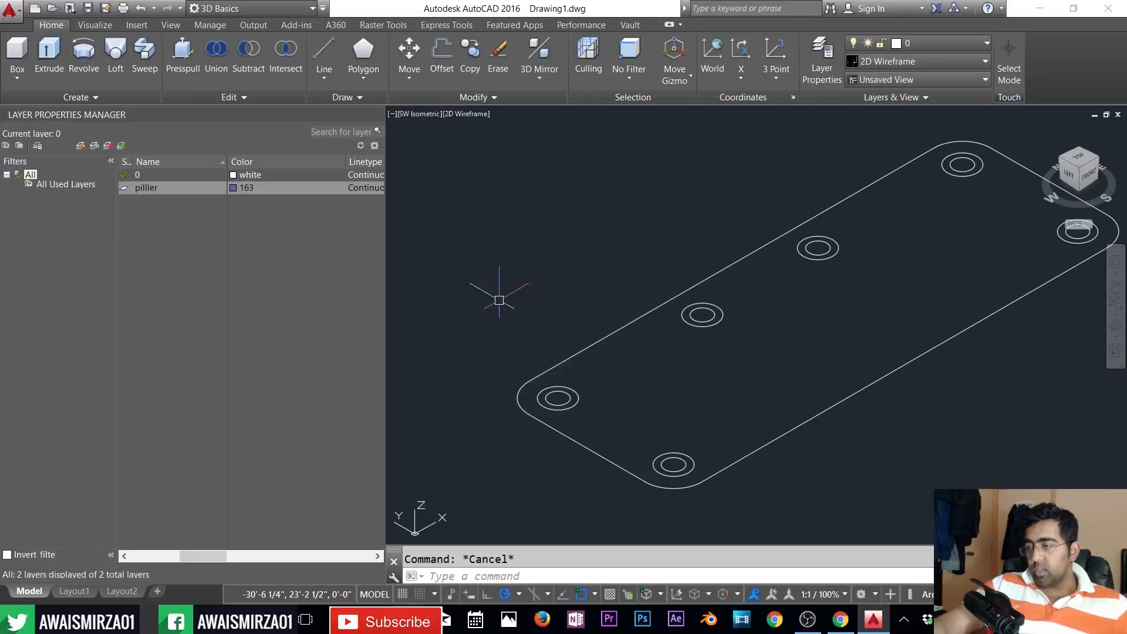
click(498, 327)
key(Escape)
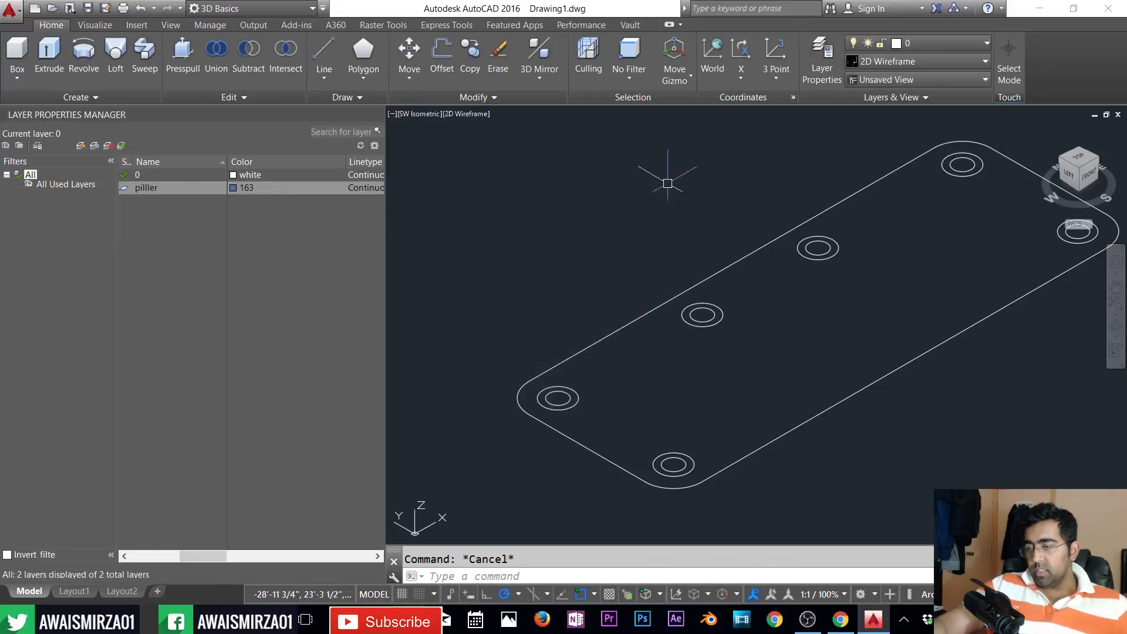
- Select all six pairs of concentric circles on the plate and assign them to the pilller layer
click(652, 146)
click(887, 461)
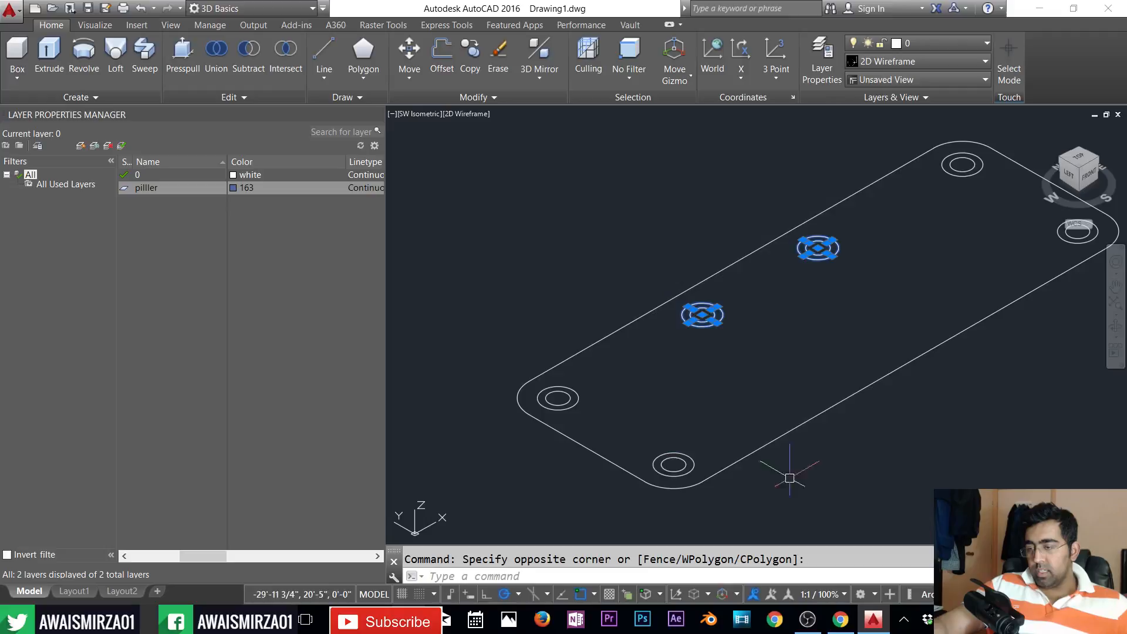
click(646, 427)
click(725, 478)
click(524, 332)
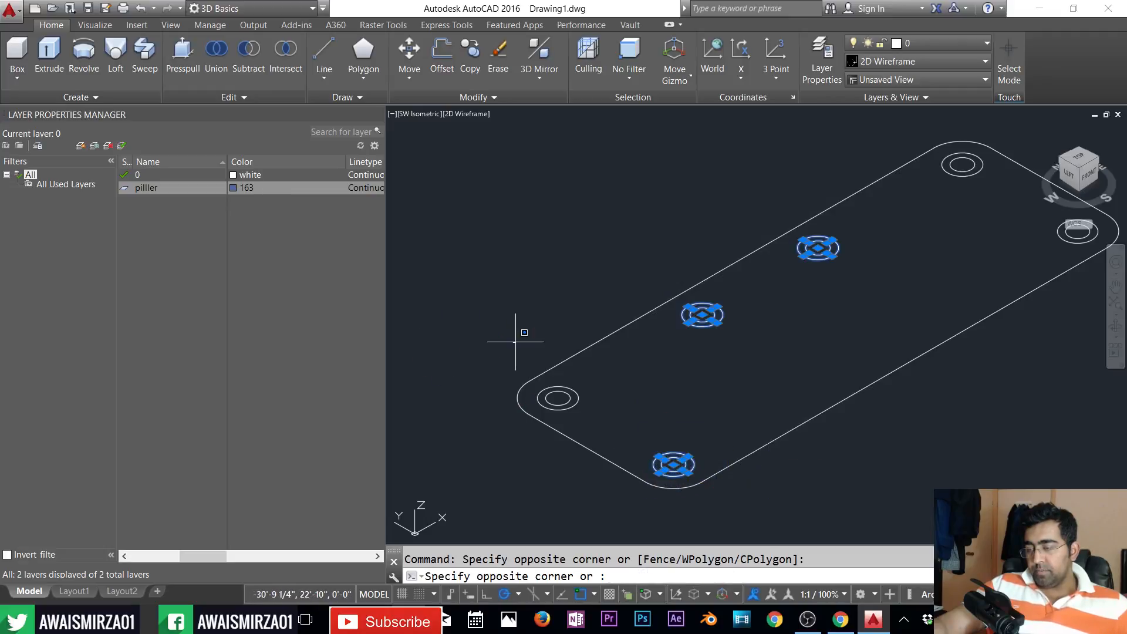
click(624, 414)
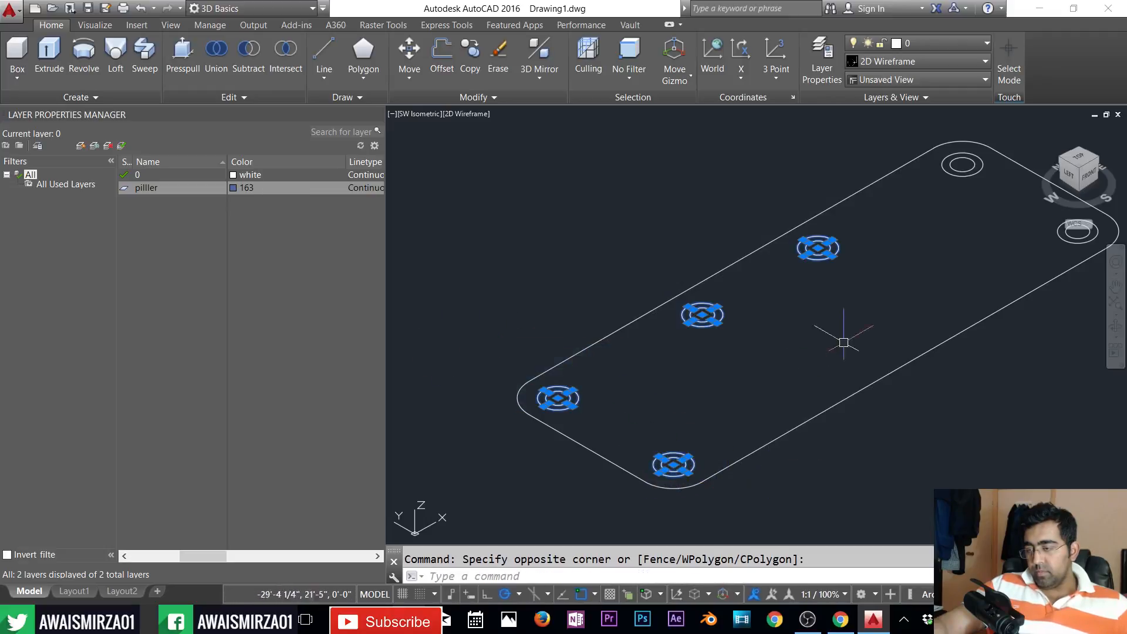
click(989, 194)
click(963, 171)
middle_drag(923, 252, 808, 266)
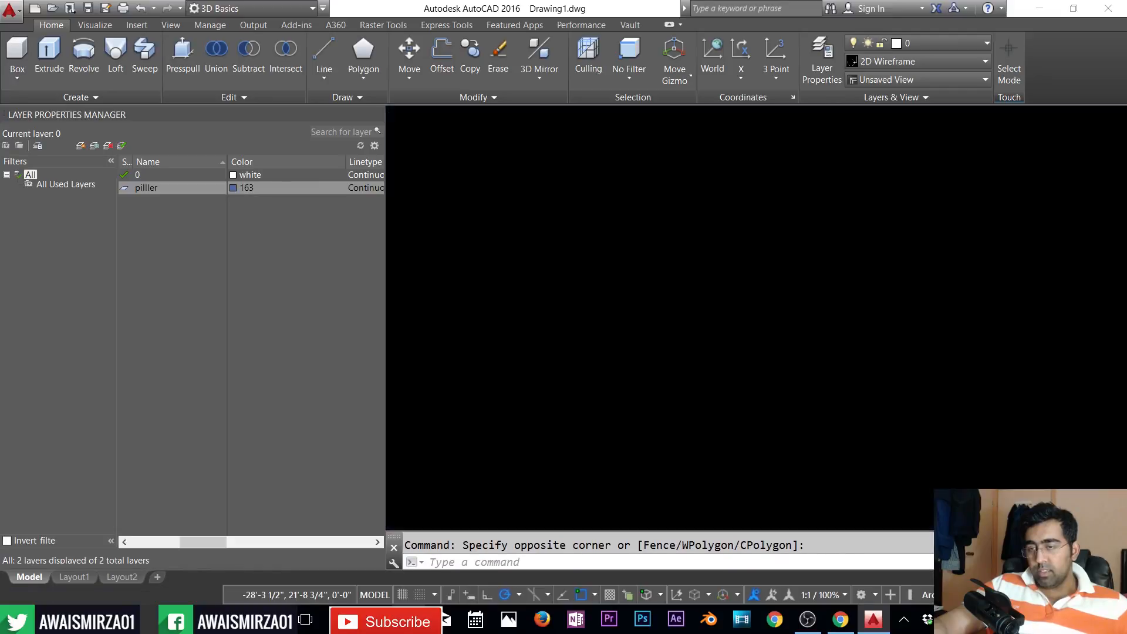
click(948, 213)
click(910, 258)
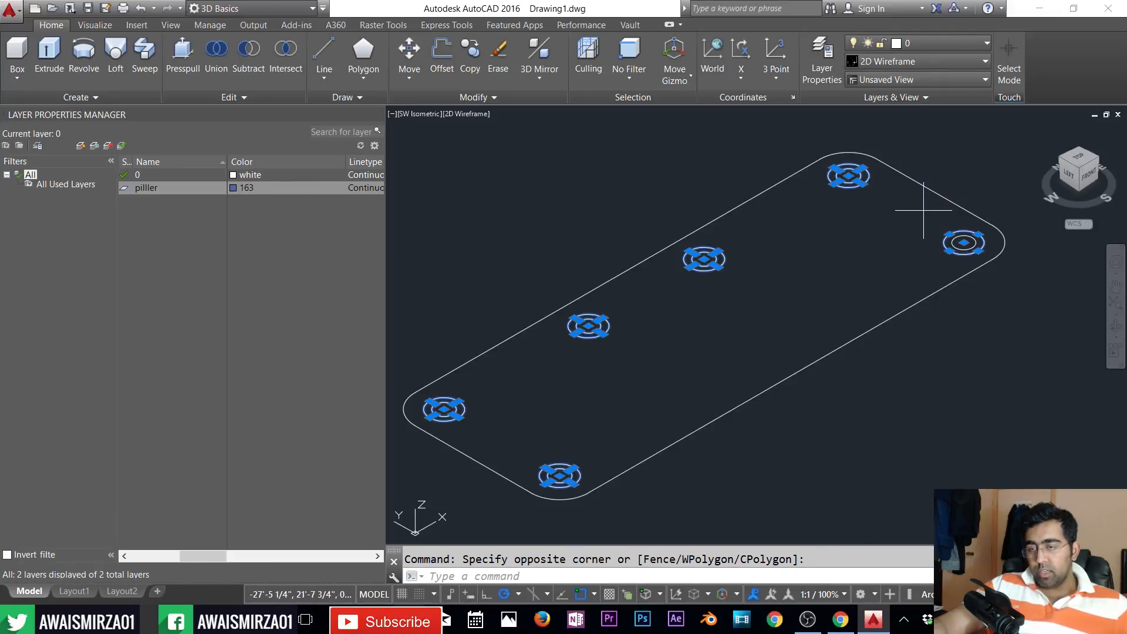
click(924, 210)
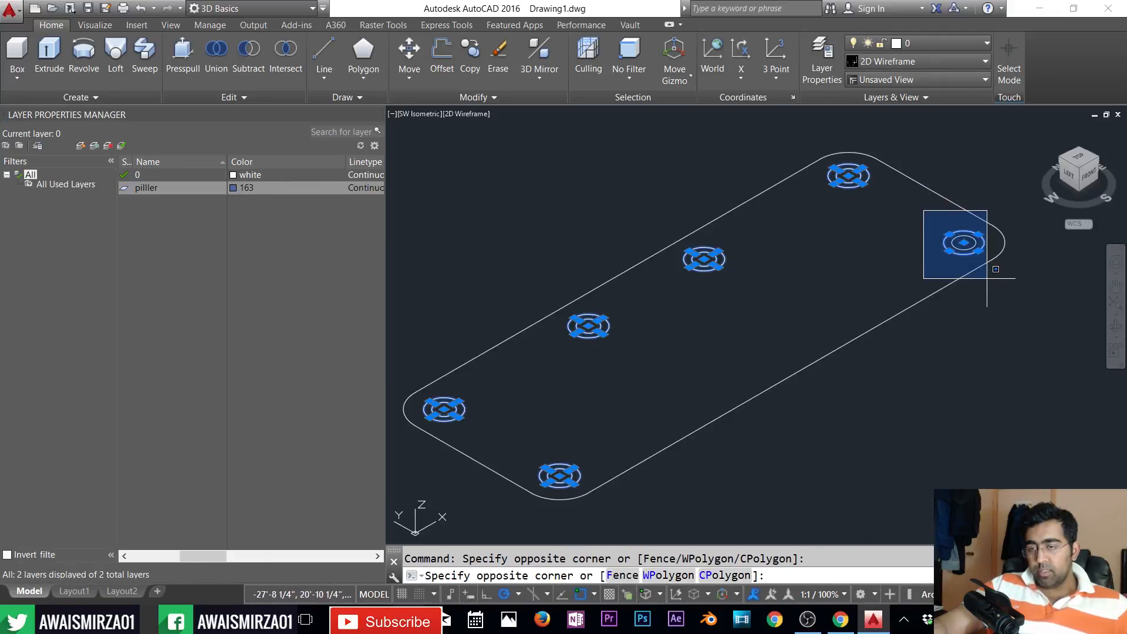
click(991, 278)
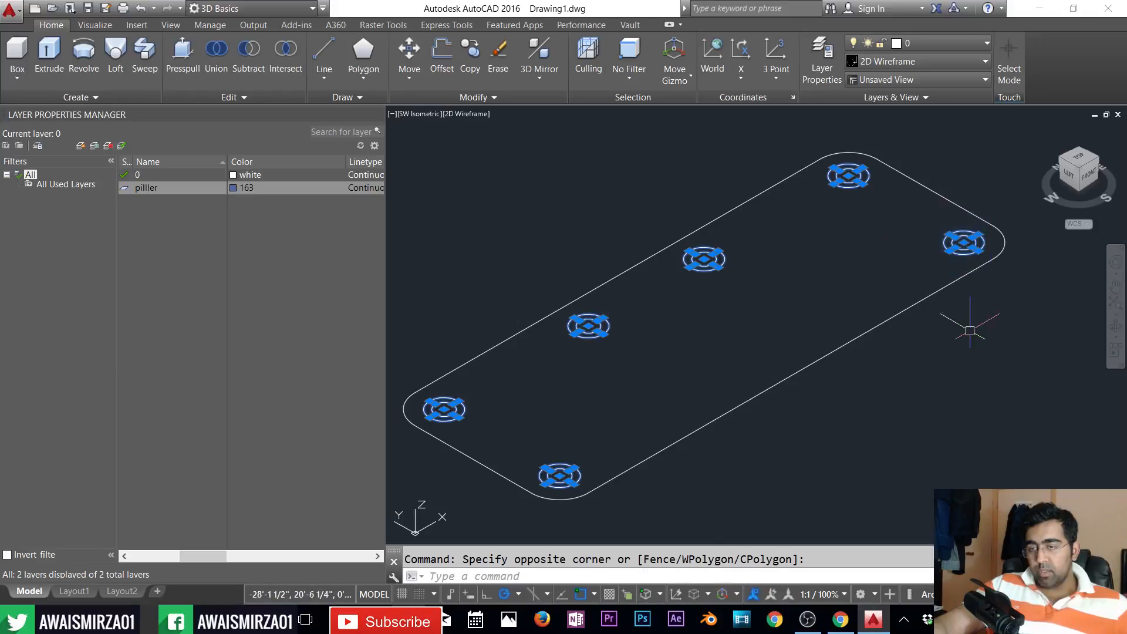
click(923, 47)
click(920, 58)
key(Escape)
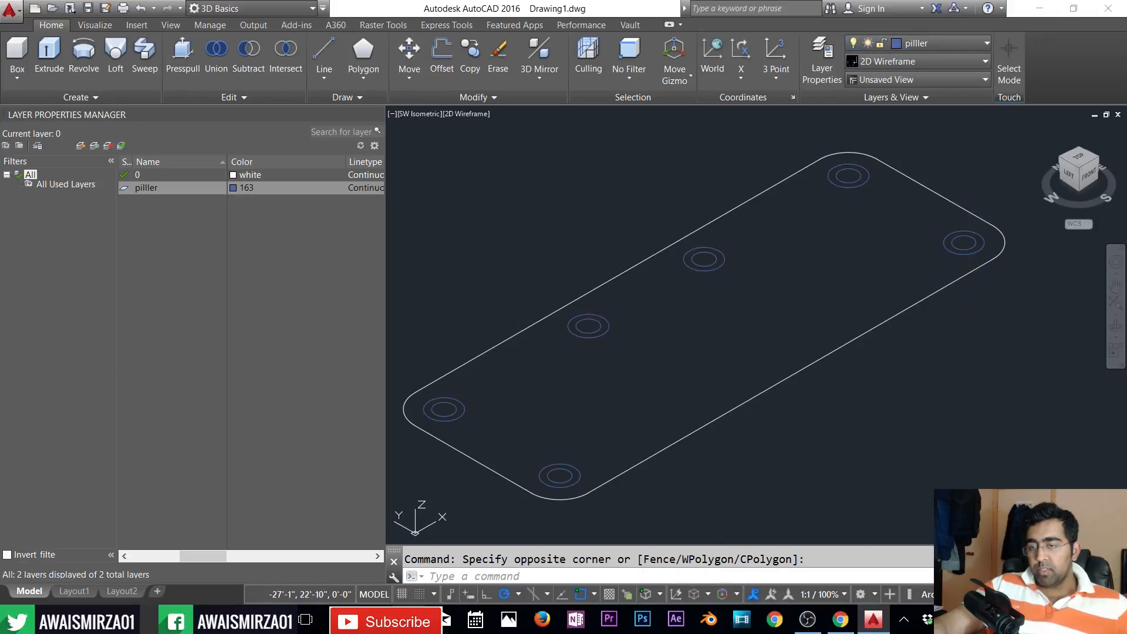
- Close the layer properties manager and turn off the pilller layer
click(378, 114)
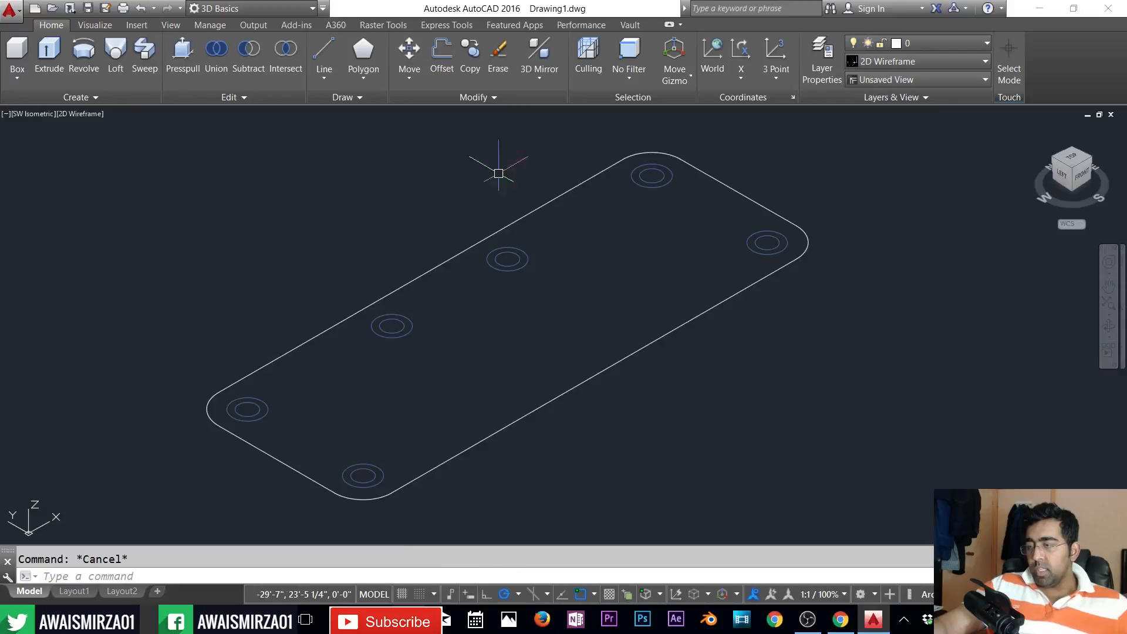
click(909, 44)
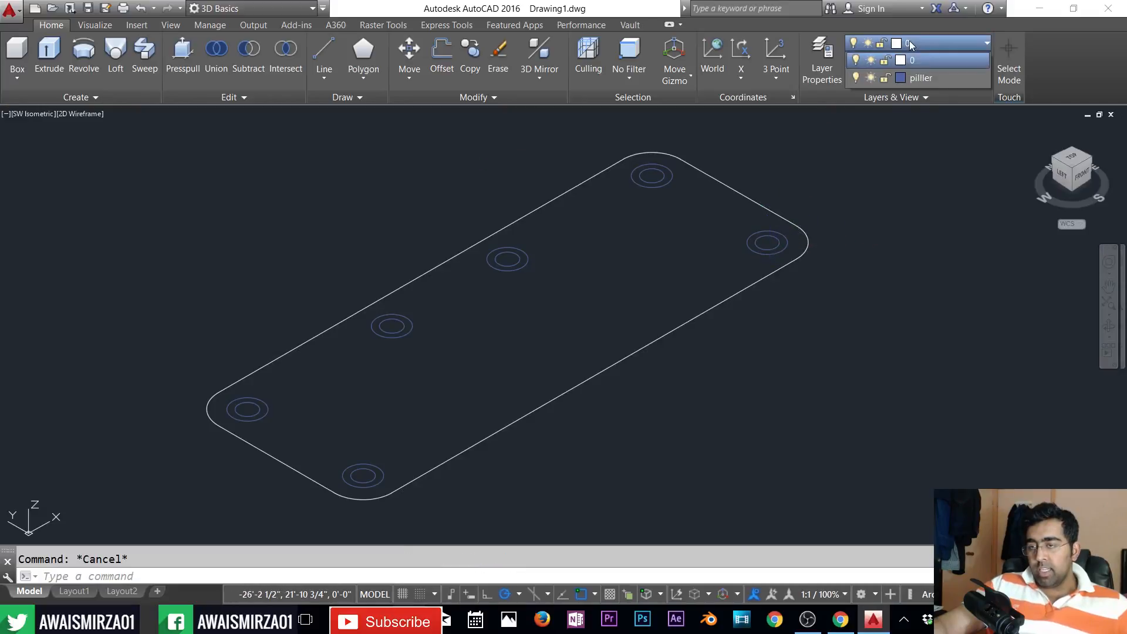
click(856, 78)
key(Escape)
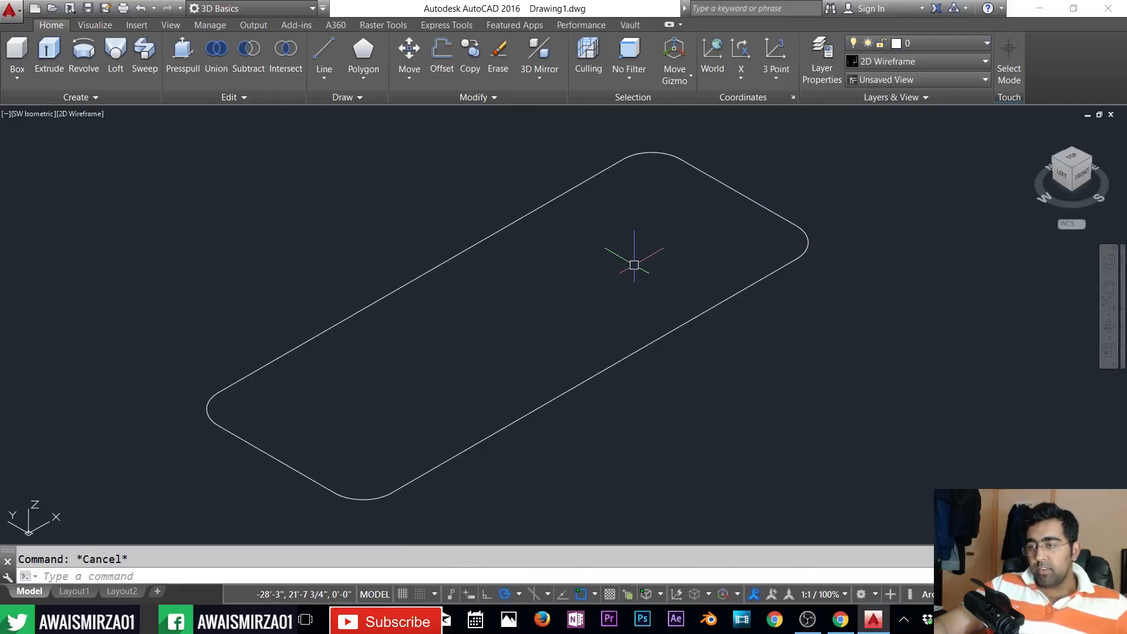
- Join all the lines and corner arcs of the plate outline into one closed polyline
mouse_move(605, 252)
middle_down()
mouse_move(775, 258)
mouse_move(767, 245)
middle_up()
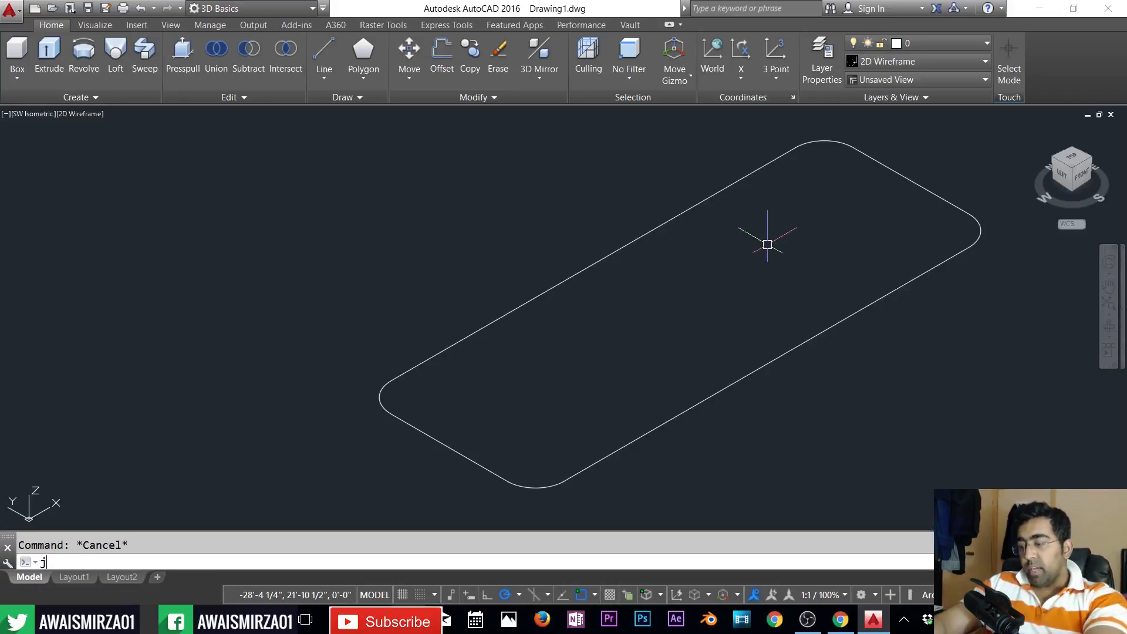
text(n)
key(Return)
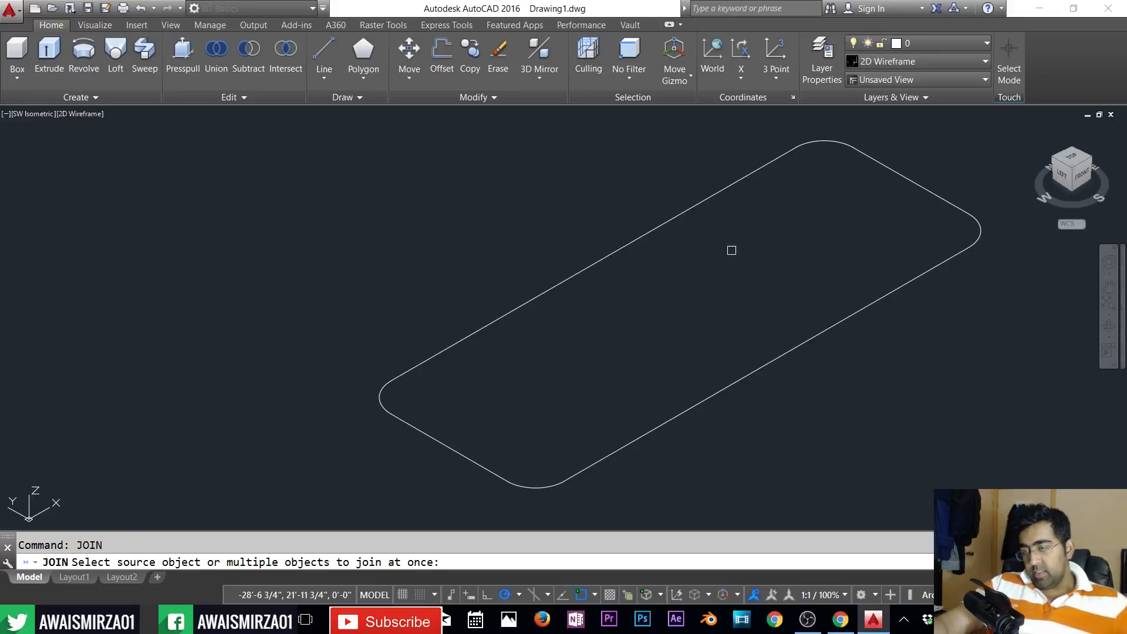
scroll(777, 233, down, 2)
click(977, 154)
click(467, 447)
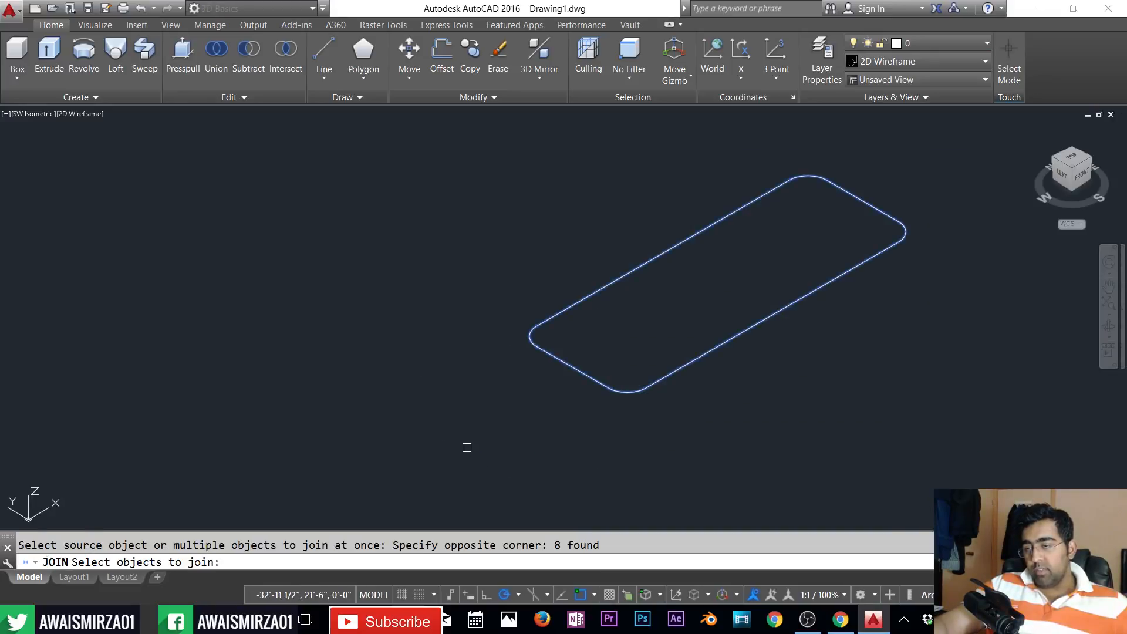
key(Return)
key(Return)
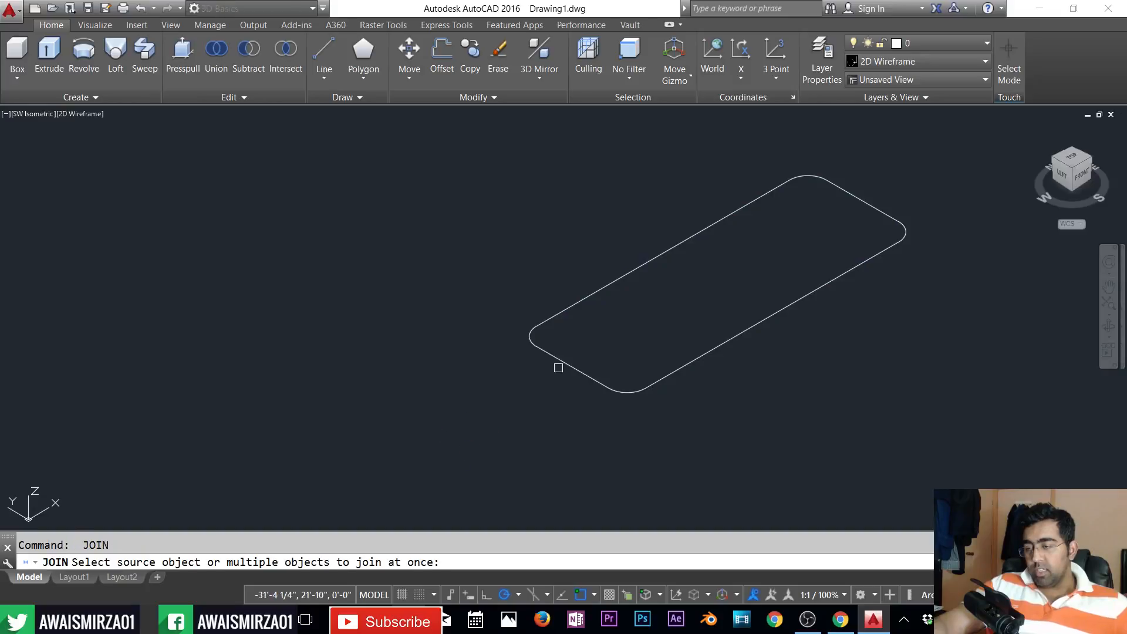
key(Escape)
click(622, 319)
click(548, 398)
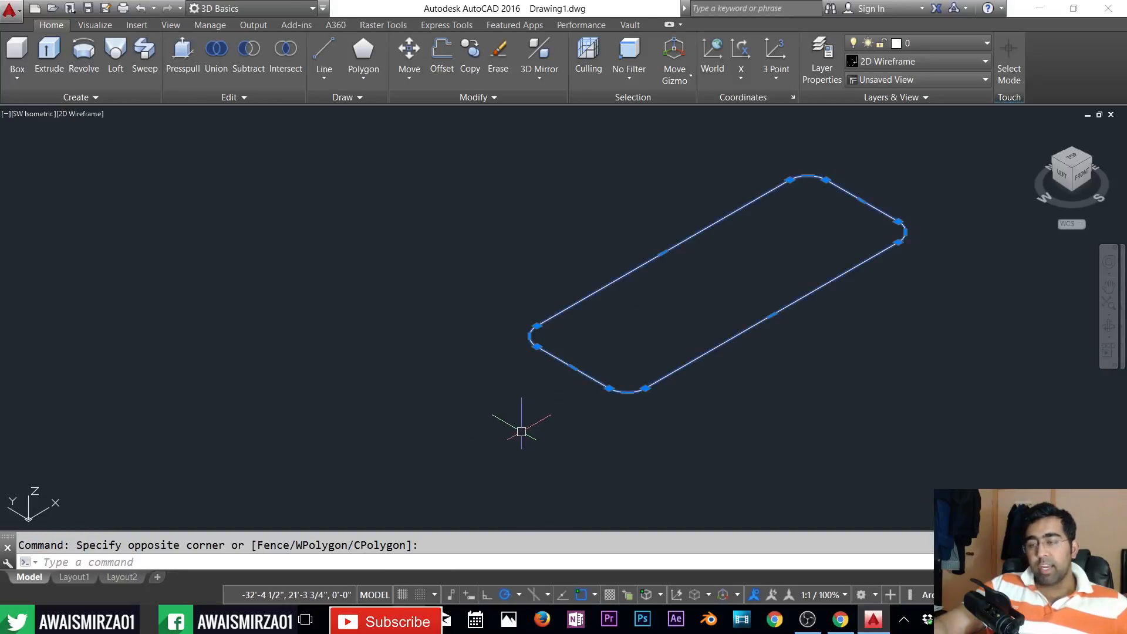
key(Escape)
- Copy the joined plate outline straight up along the Z axis, using a displacement with zero X and Y
scroll(823, 276, up, 2)
middle_drag(789, 286, 760, 300)
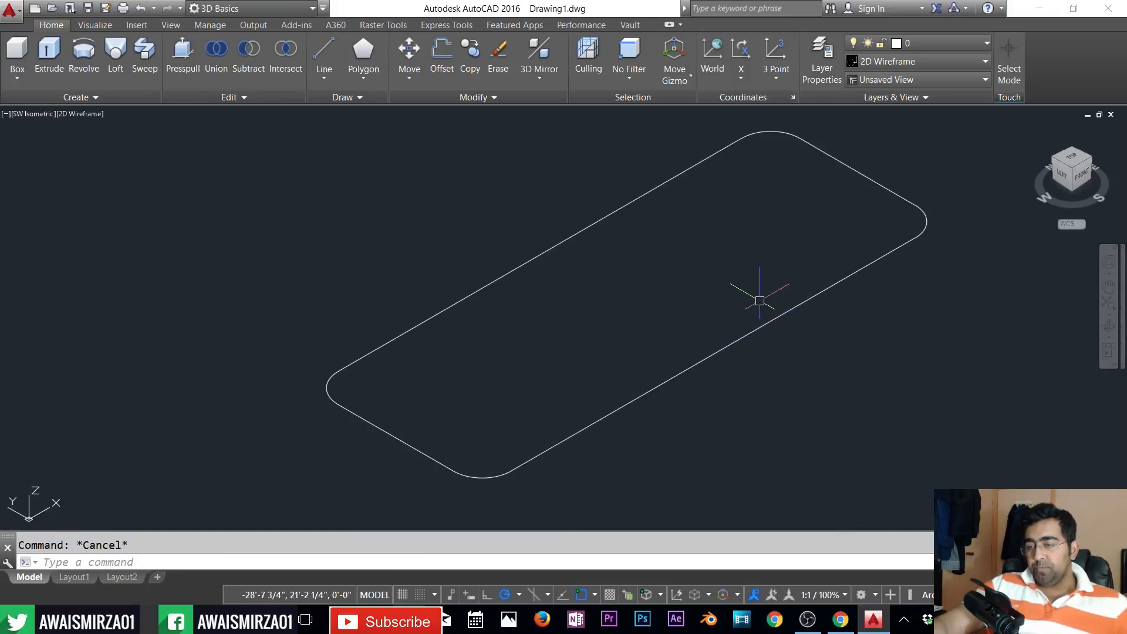
key(Return)
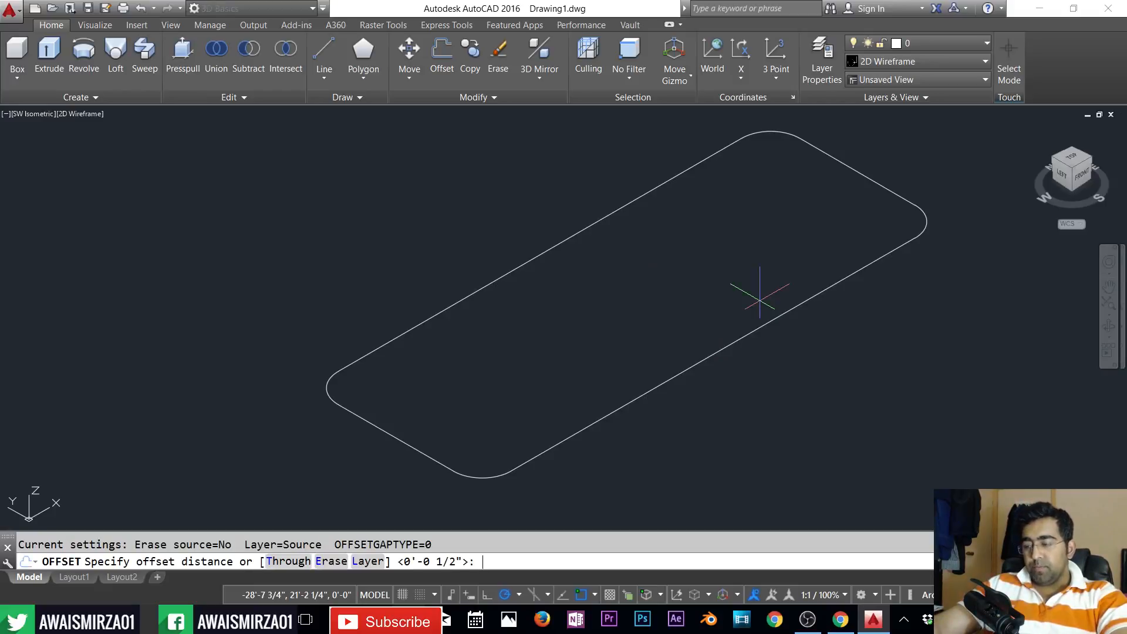
key(Escape)
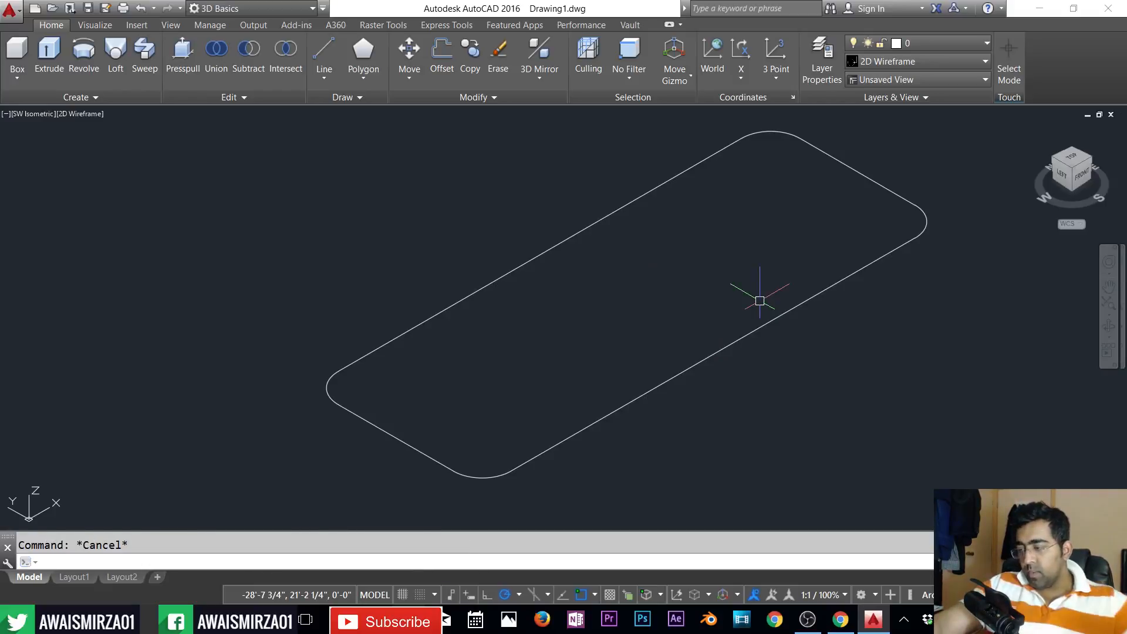
text(c)
key(Return)
click(755, 315)
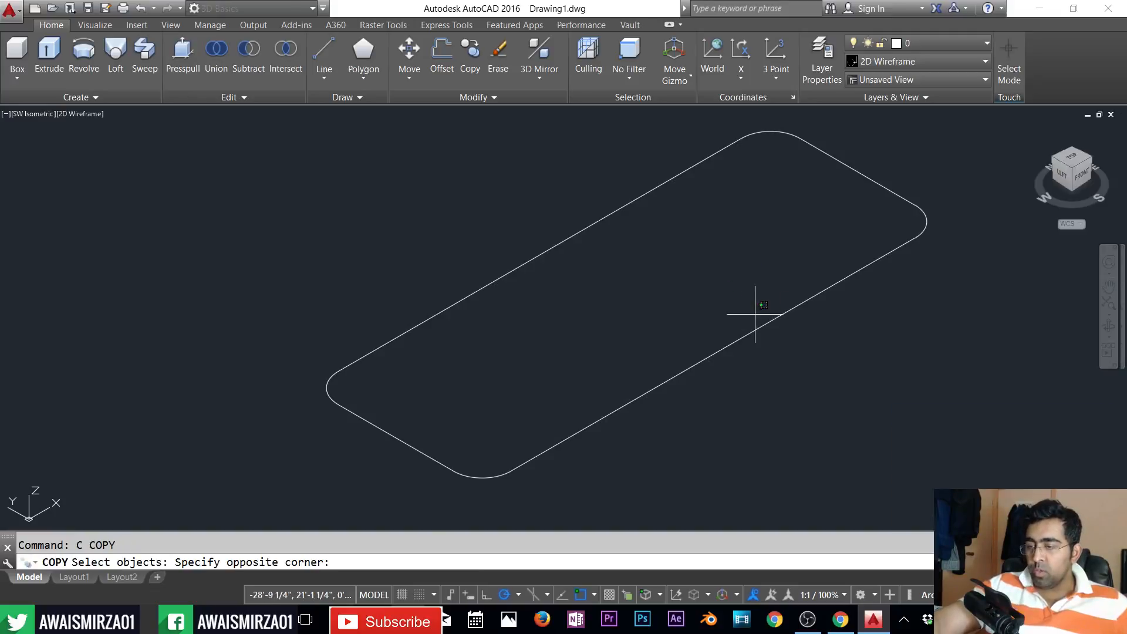
click(693, 388)
key(Return)
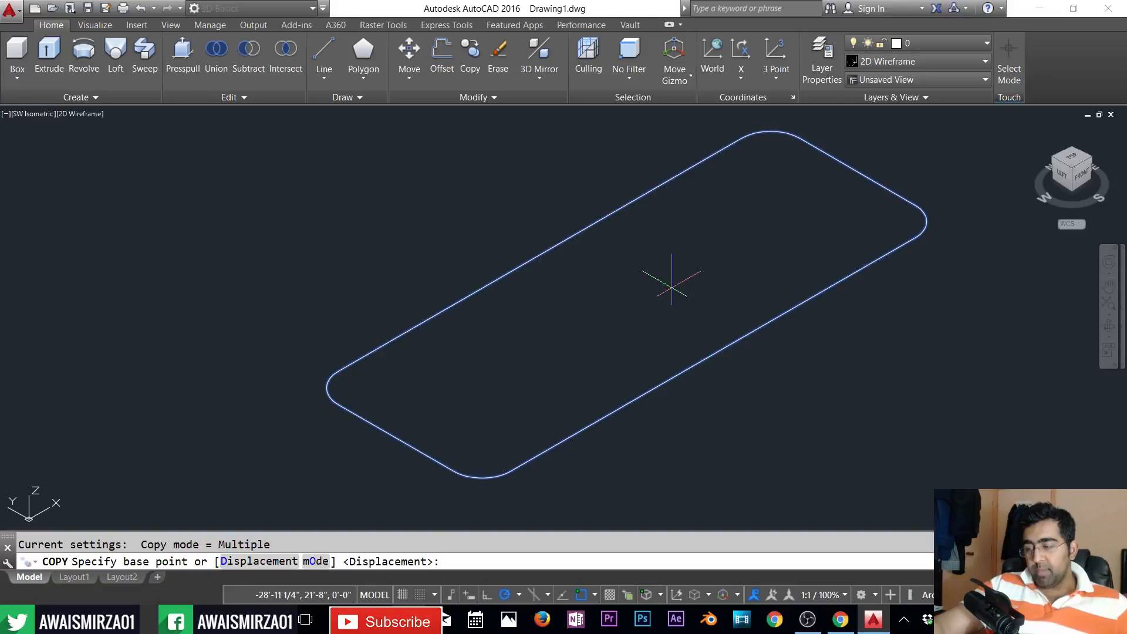
click(674, 283)
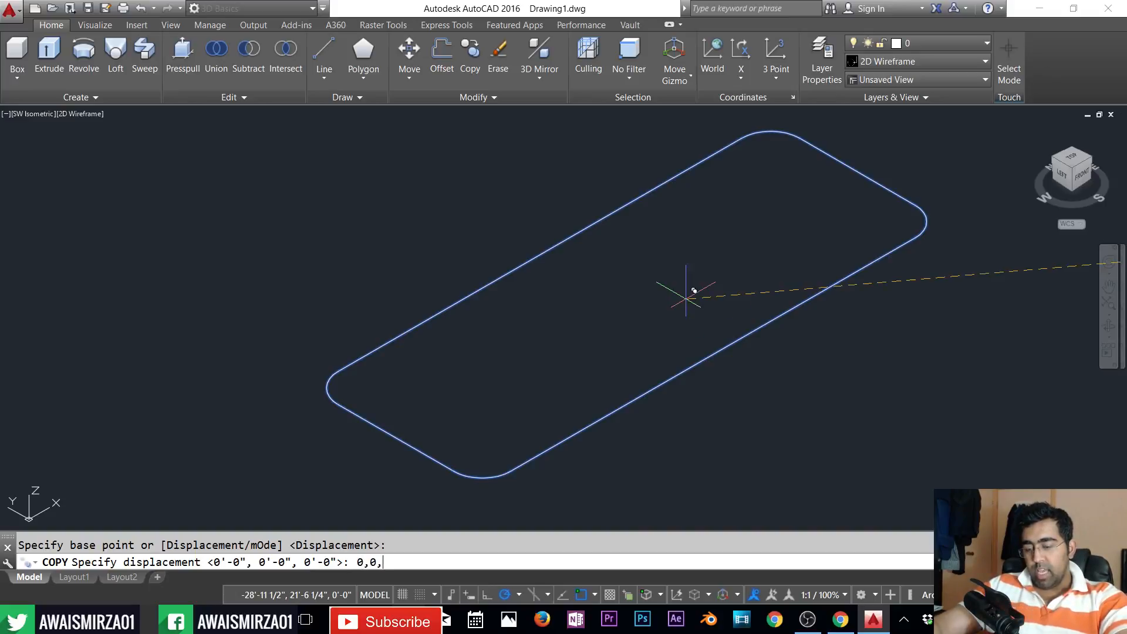
key(Return)
key(Return)
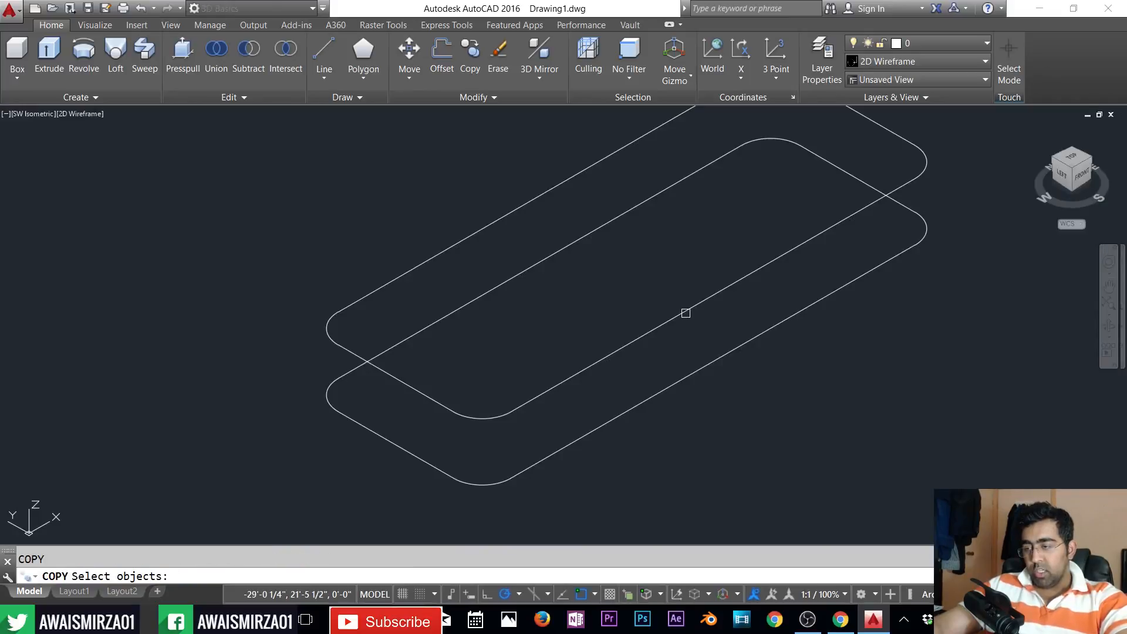
key(Escape)
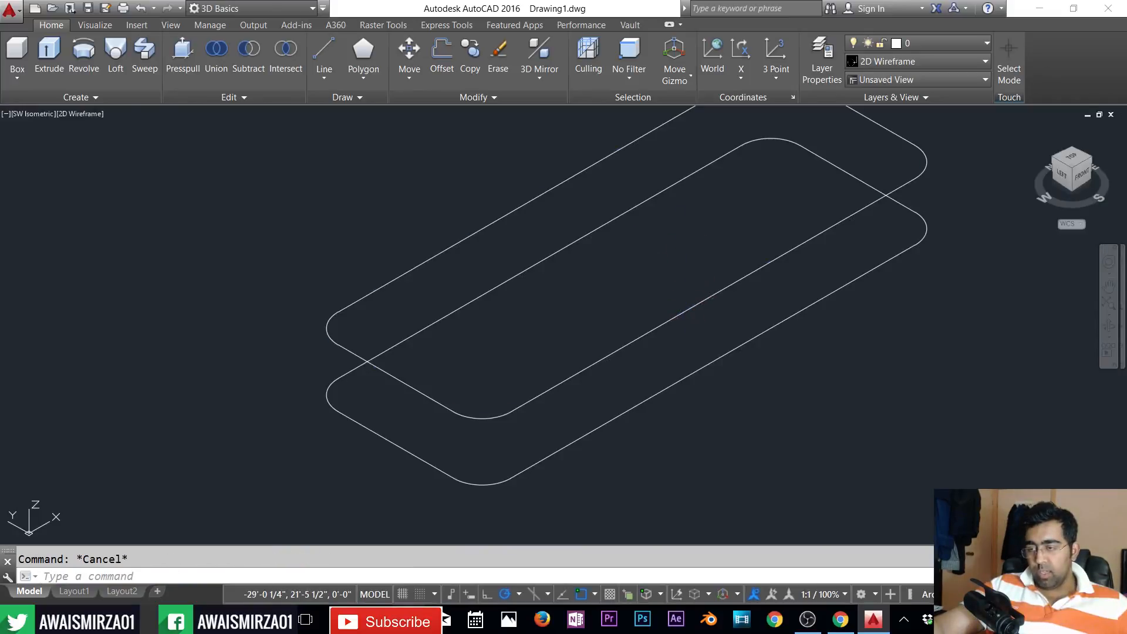
click(687, 310)
key(Escape)
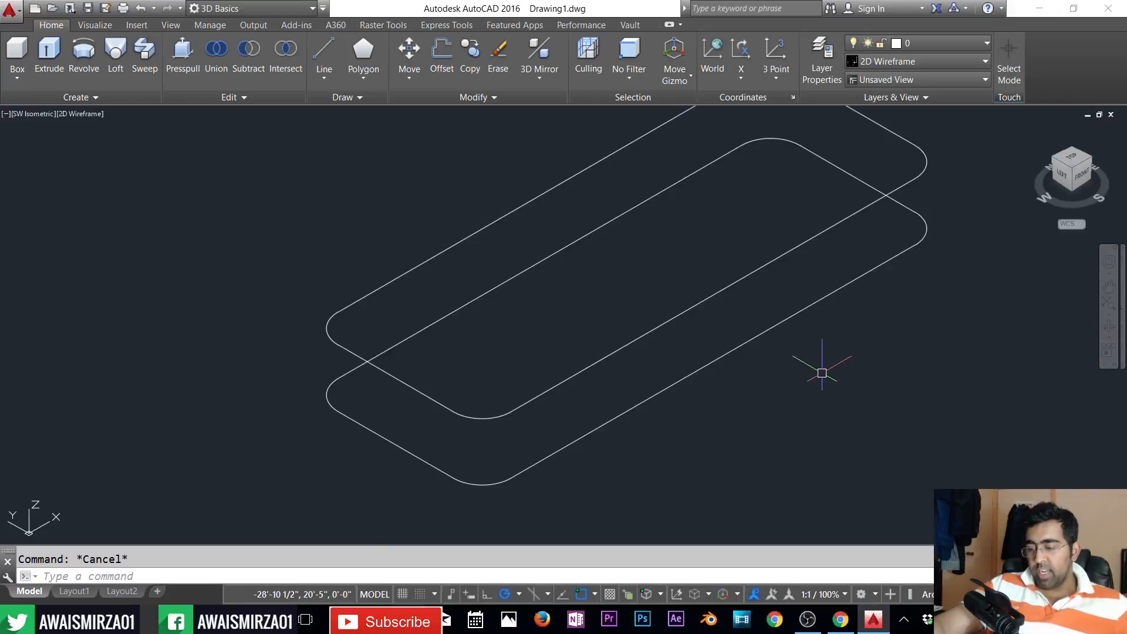
text(o)
key(Return)
key(Escape)
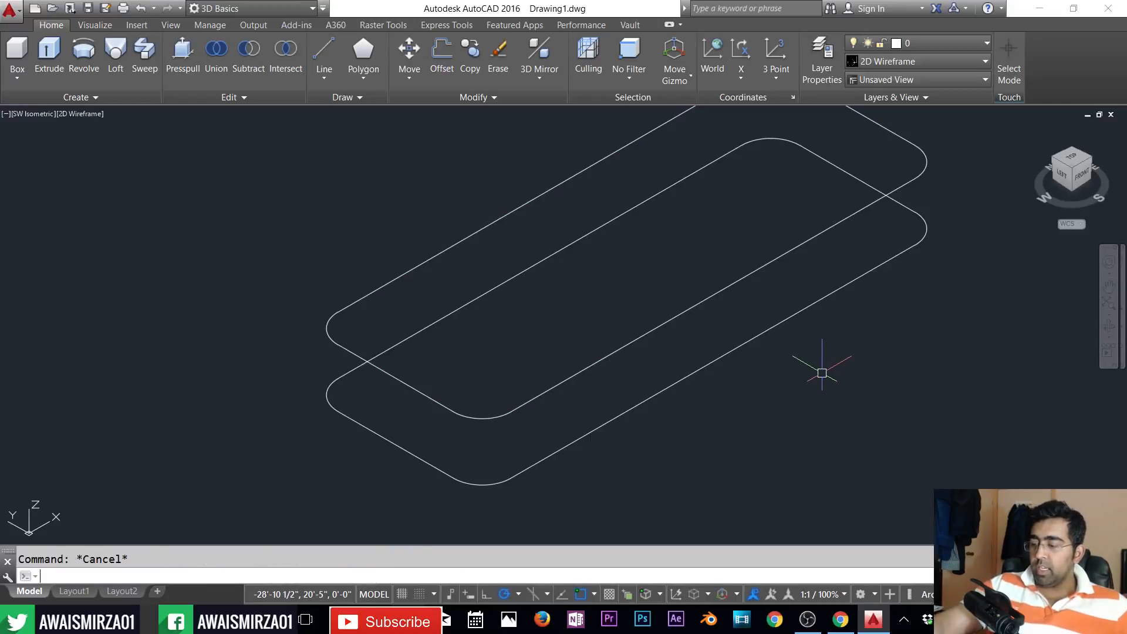
- Copy the raised plate outline upward with a displacement of 0,0,1'
text(co)
key(Return)
click(782, 302)
click(734, 259)
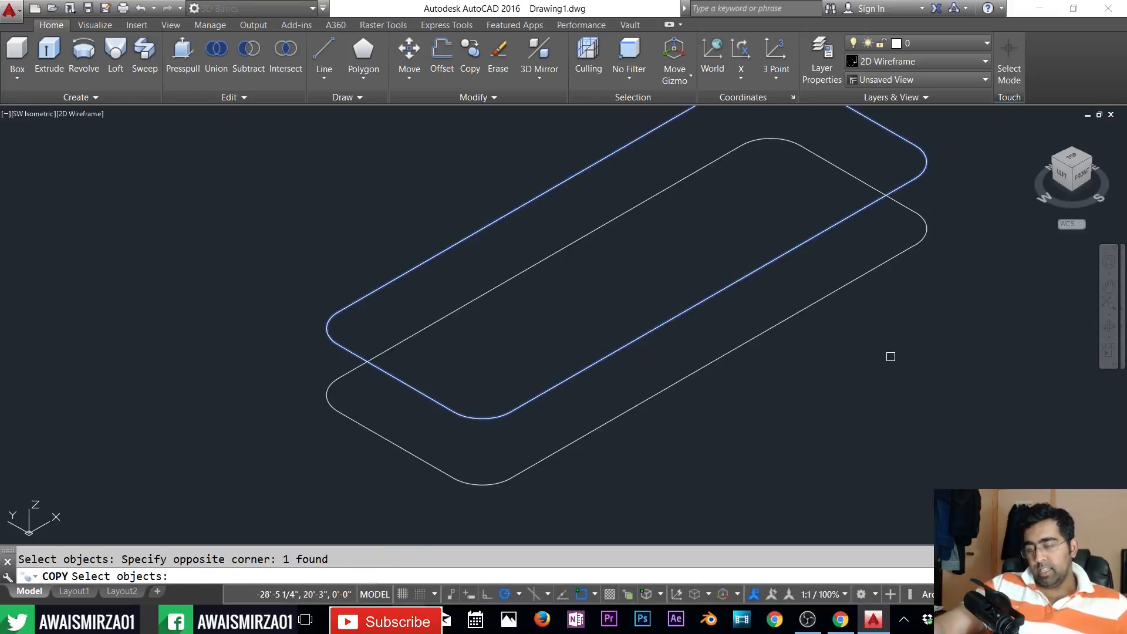
key(Return)
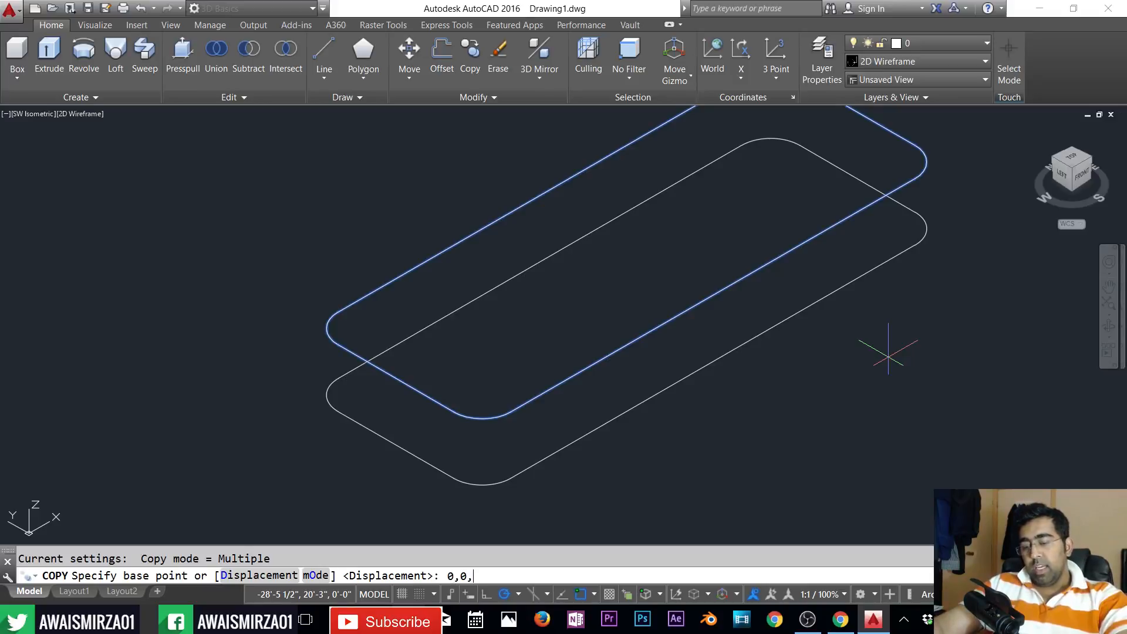
key(Return)
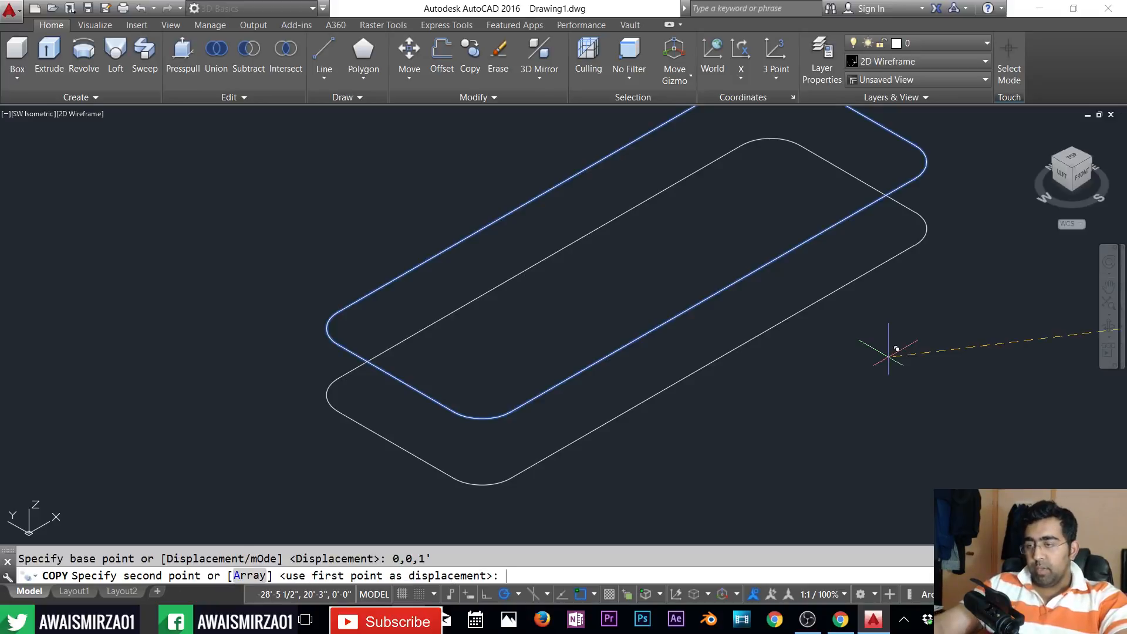
key(Escape)
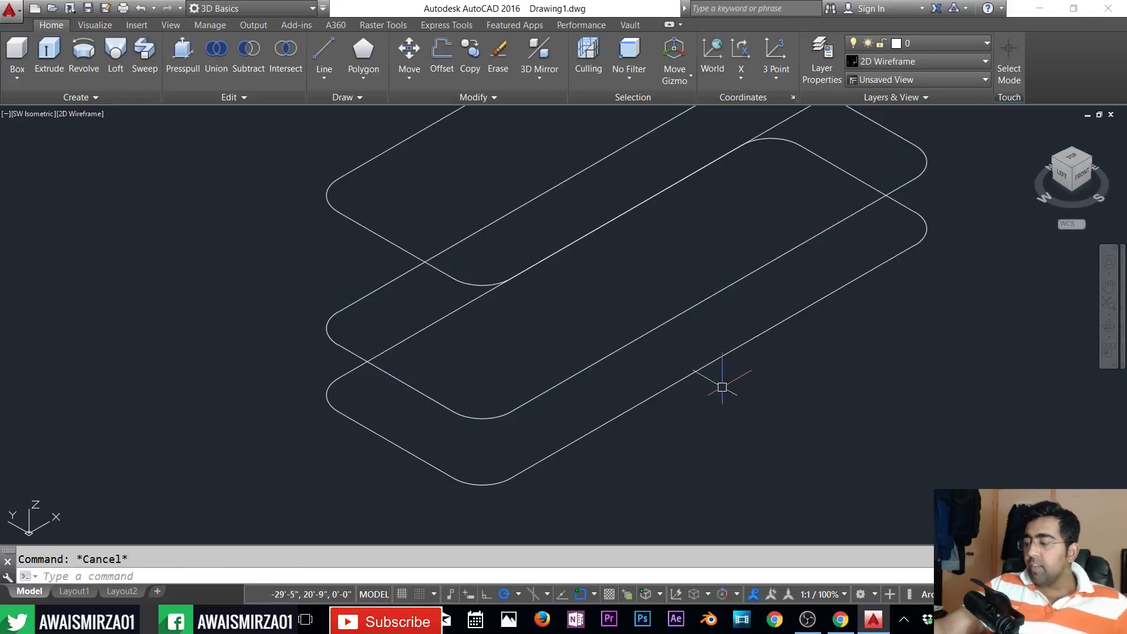
- Extrude the topmost rounded plate outline to a height of .1
shift+middle_drag(722, 387, 775, 378)
middle_drag(850, 355, 814, 417)
key(Escape)
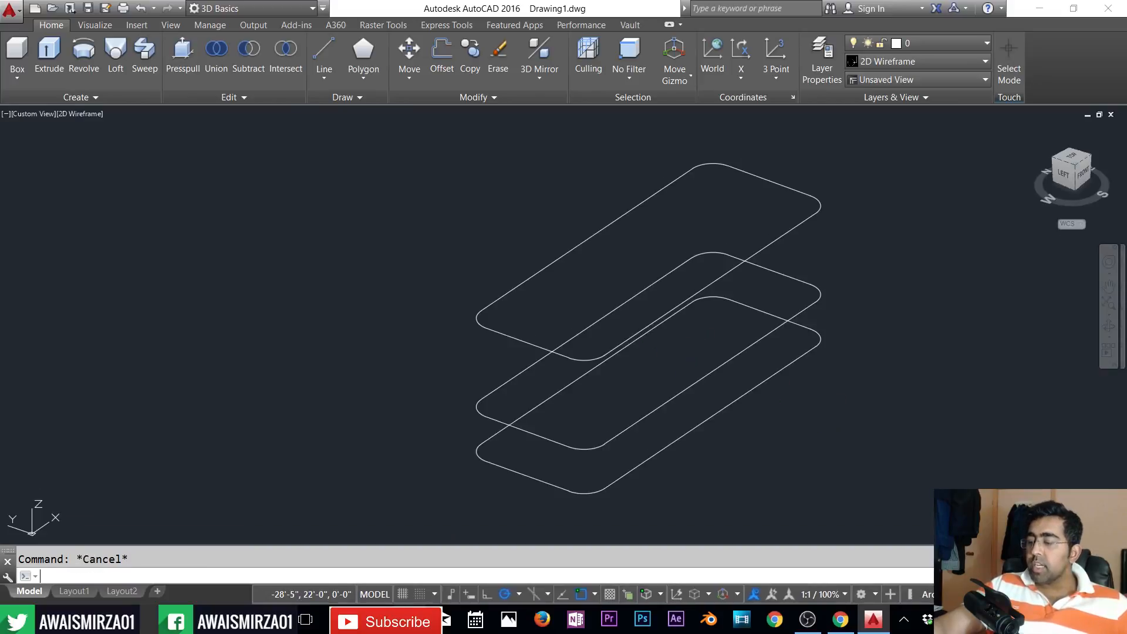
text(ext)
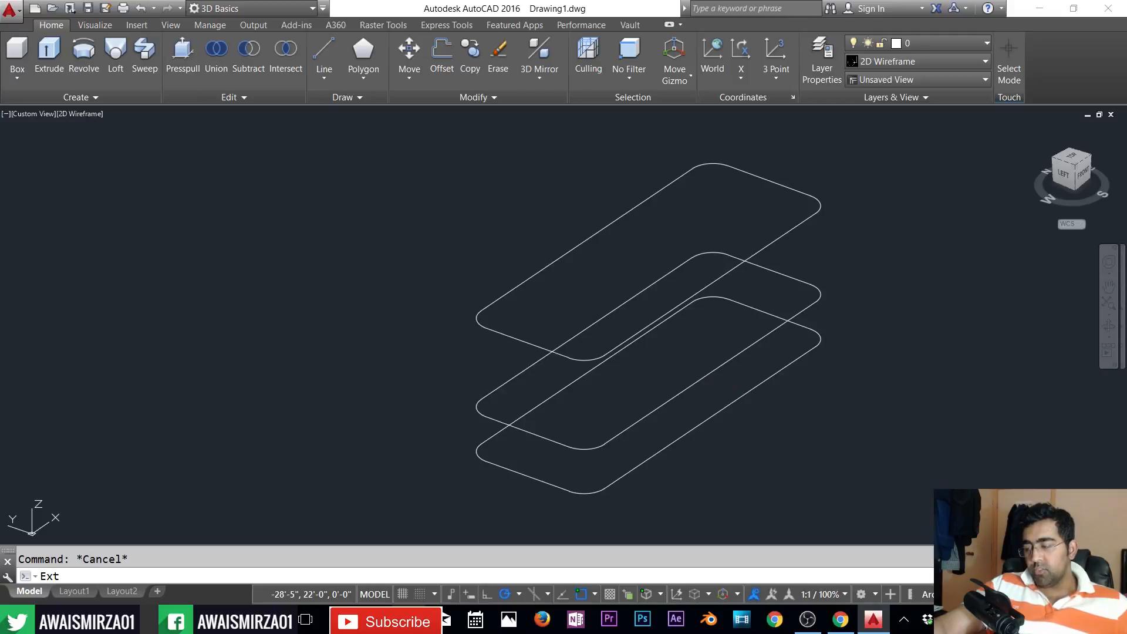
key(Return)
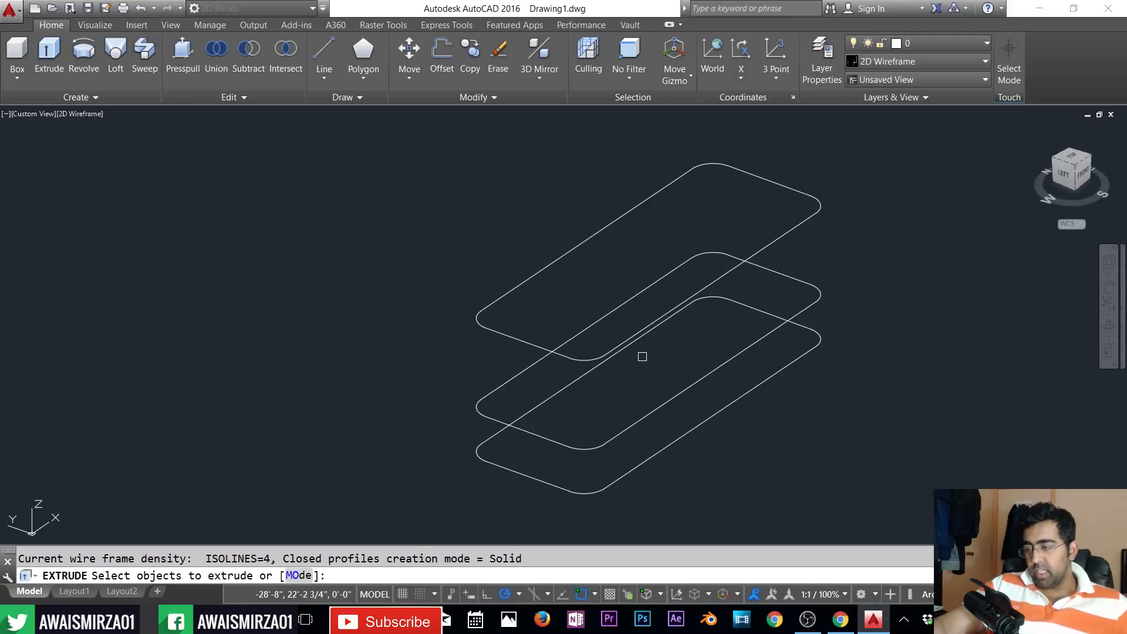
click(499, 303)
key(Return)
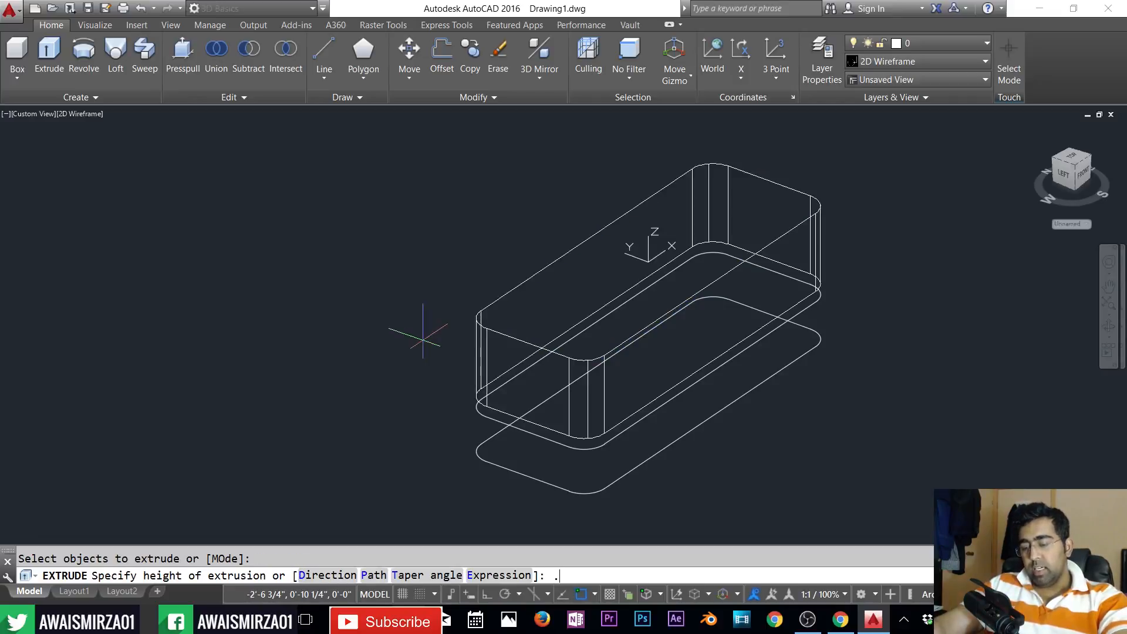
key(Return)
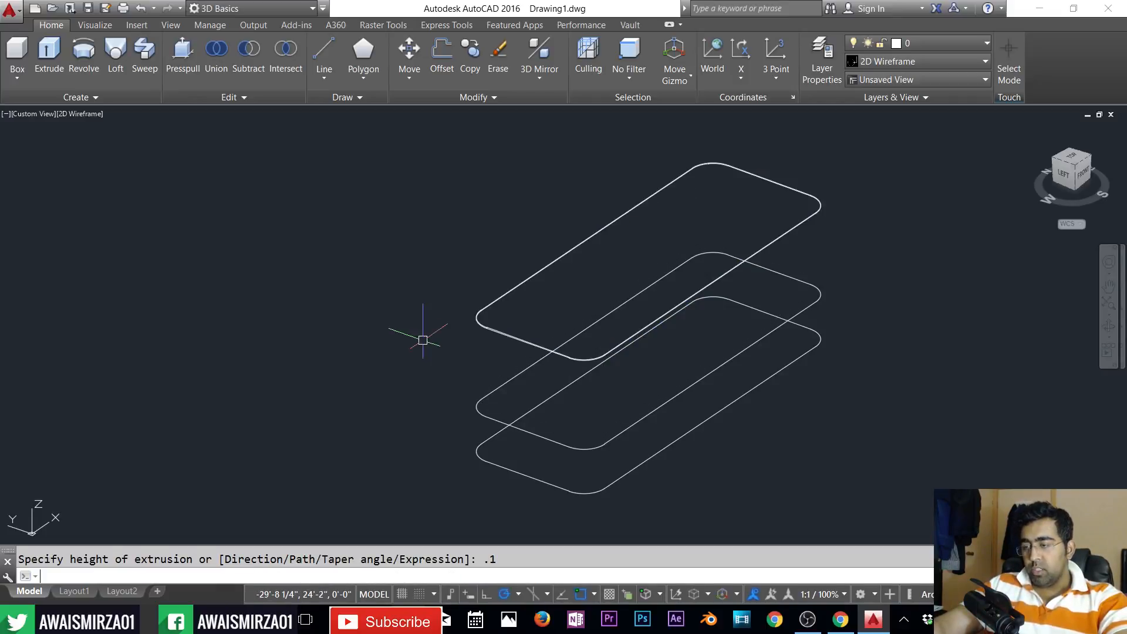
scroll(563, 327, up, 4)
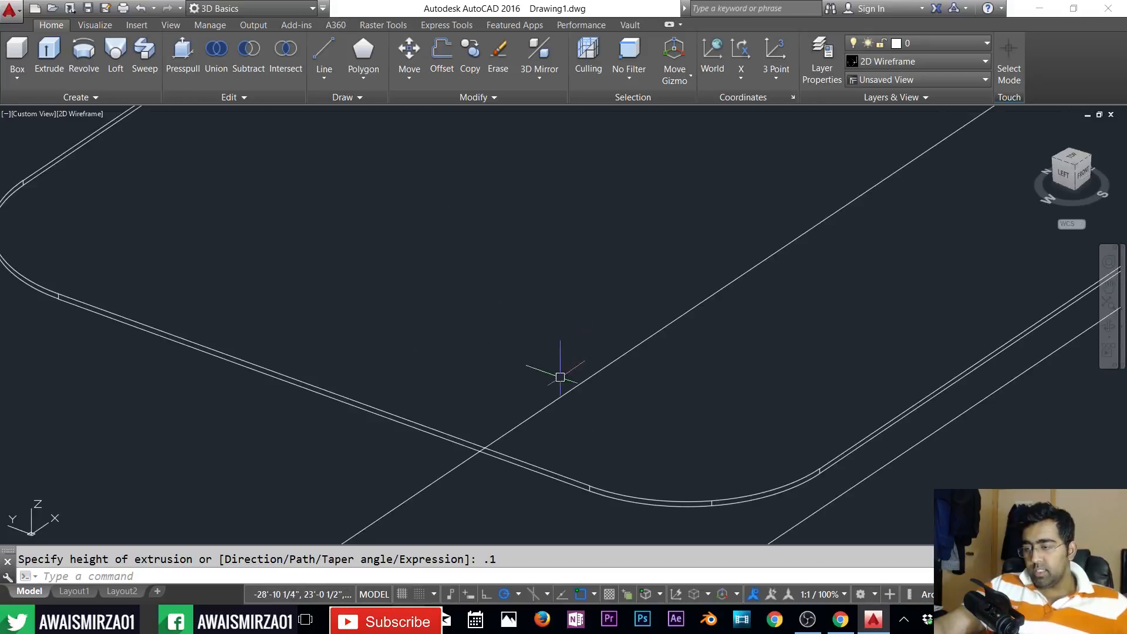
scroll(705, 247, down, 1)
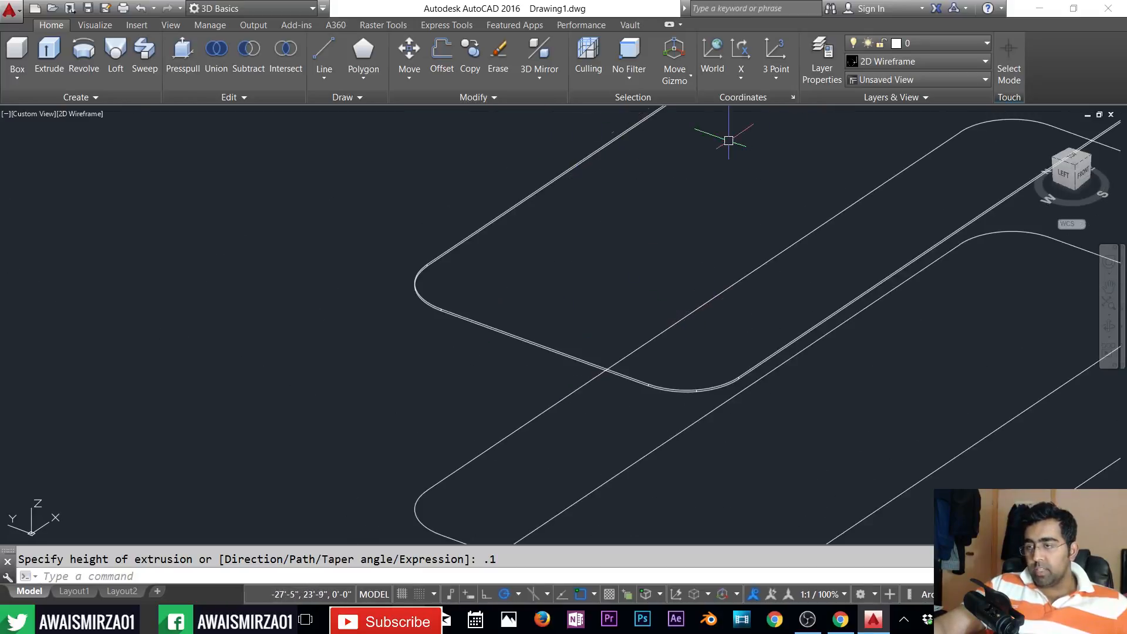
- Set the visual style to Shaded and inspect the extruded top plate from a few angles
key(Escape)
click(897, 81)
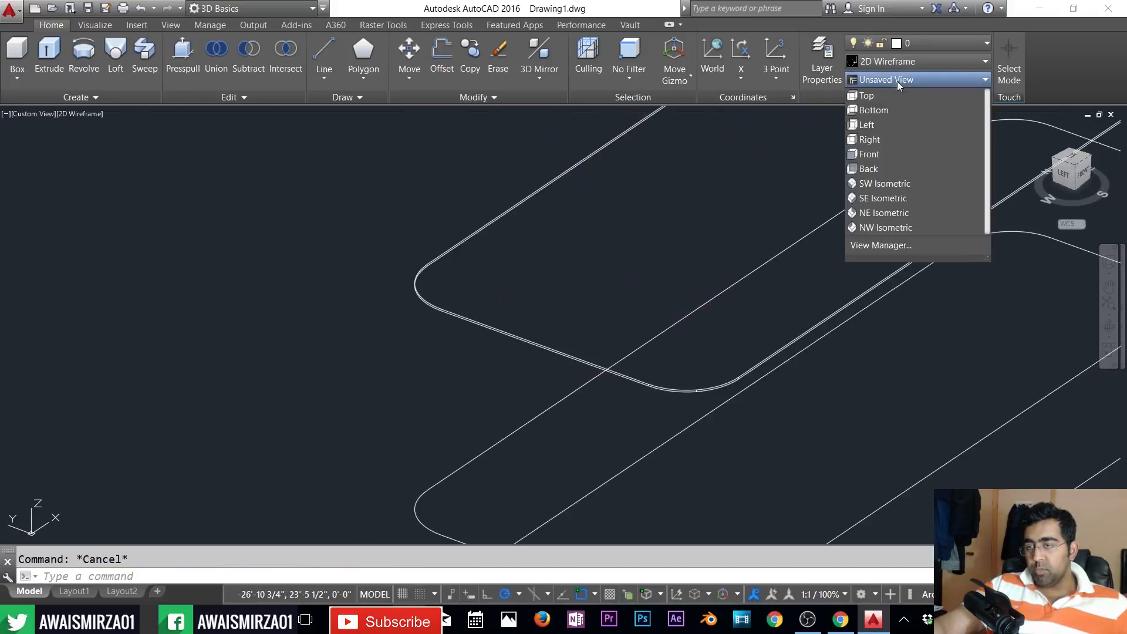
click(897, 81)
click(913, 63)
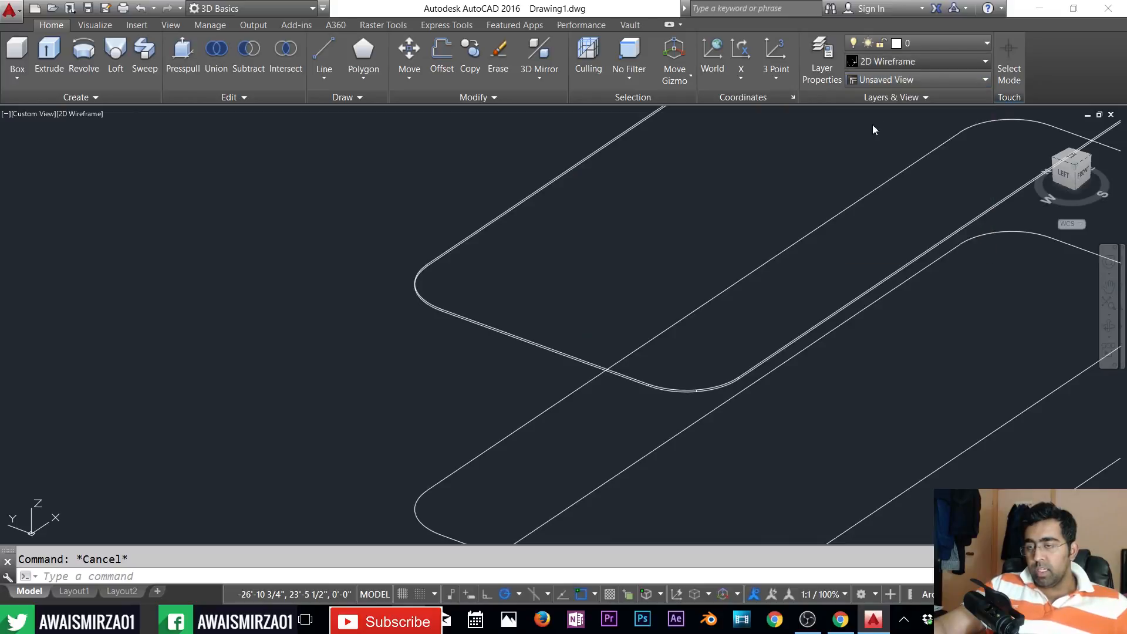
click(768, 143)
scroll(649, 301, down, 2)
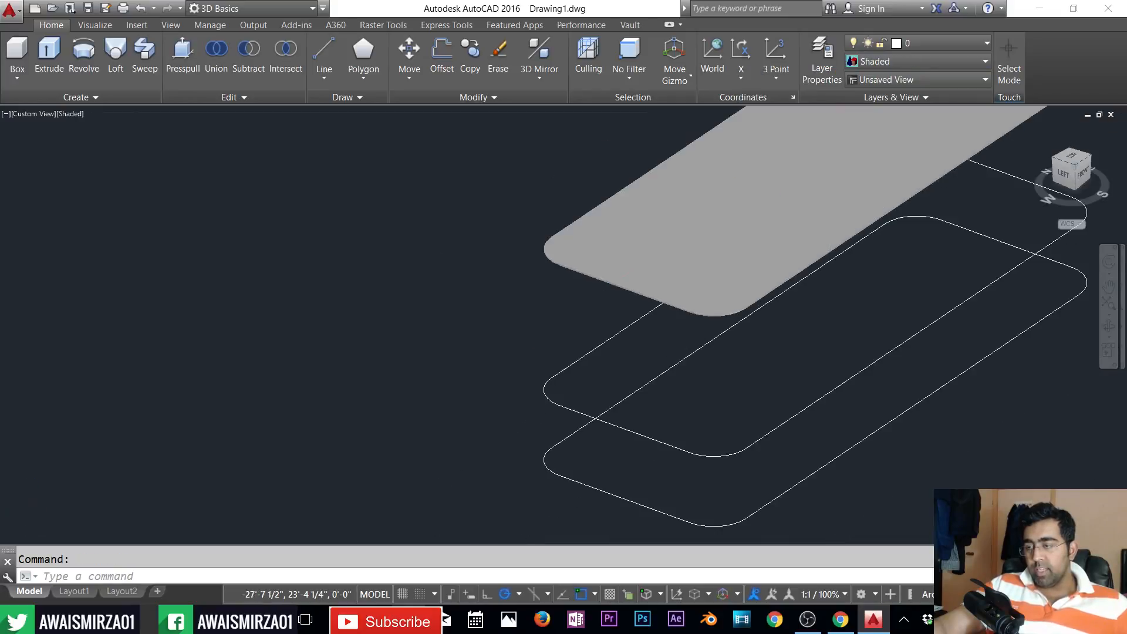
scroll(658, 287, up, 5)
mouse_move(722, 332)
shift+middle_down()
mouse_move(715, 307)
mouse_move(684, 290)
mouse_move(686, 271)
mouse_move(727, 265)
mouse_move(704, 325)
shift+middle_up()
shift+middle_drag(774, 332, 809, 369)
scroll(777, 351, down, 4)
scroll(808, 369, up, 1)
key(Escape)
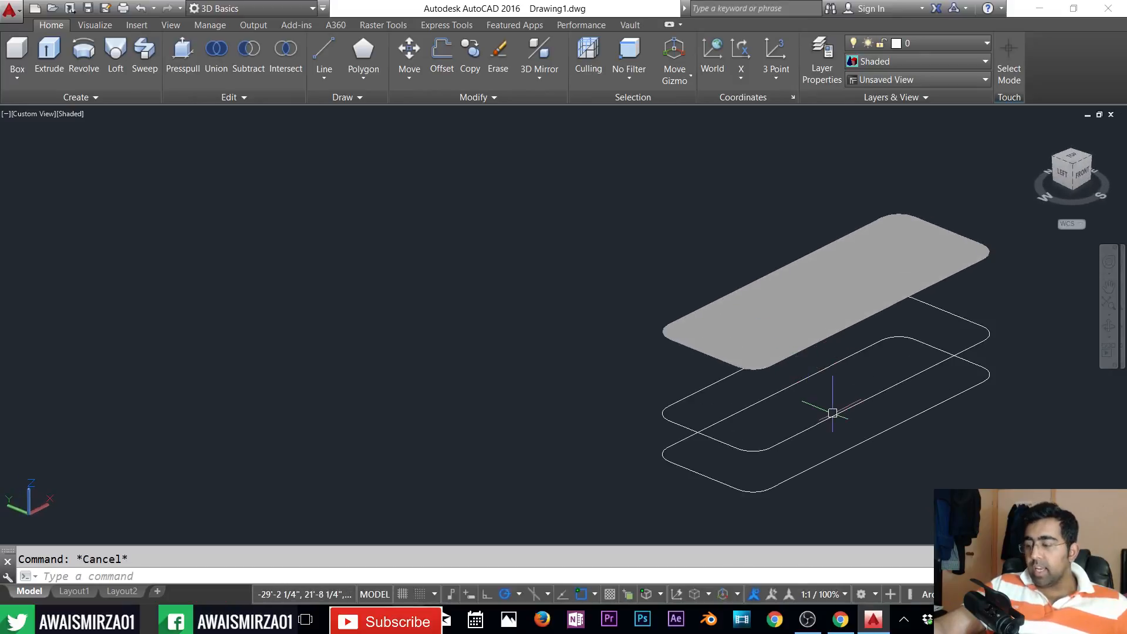
- Extrude the middle rounded plate outline to a height of .1 and leave the command
text(ext)
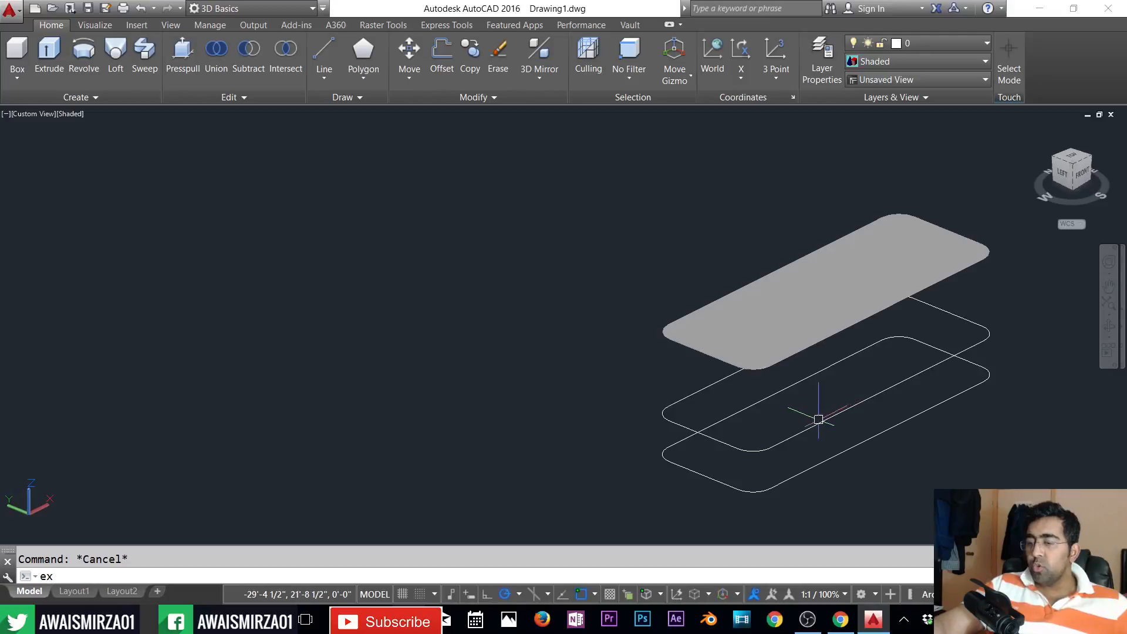
key(Return)
click(818, 431)
click(637, 432)
key(Return)
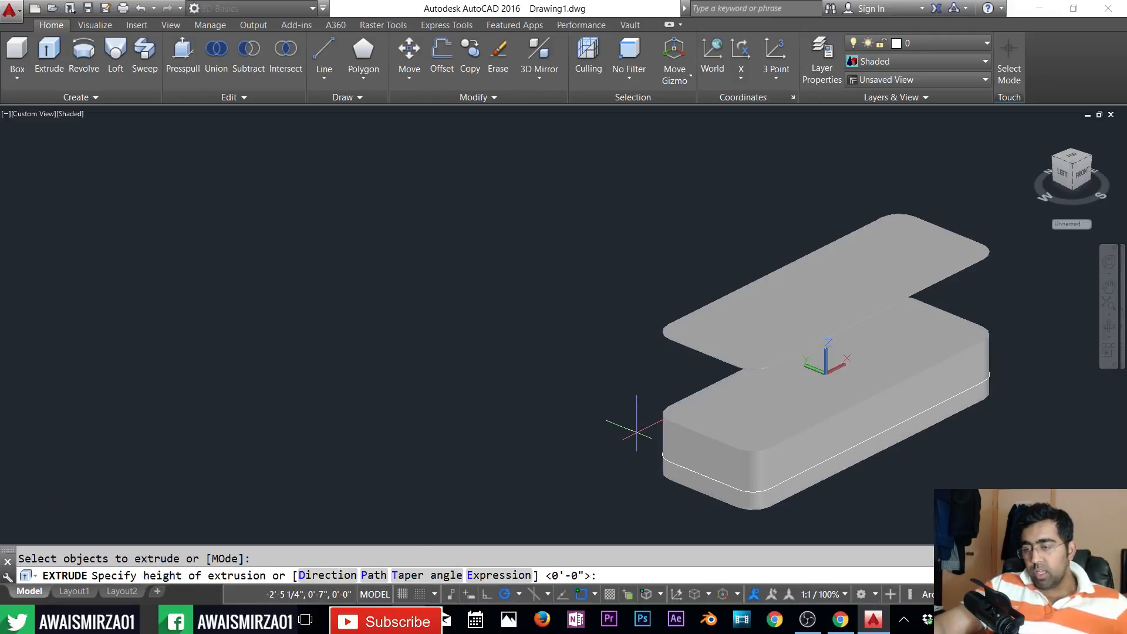
text(.1)
key(Return)
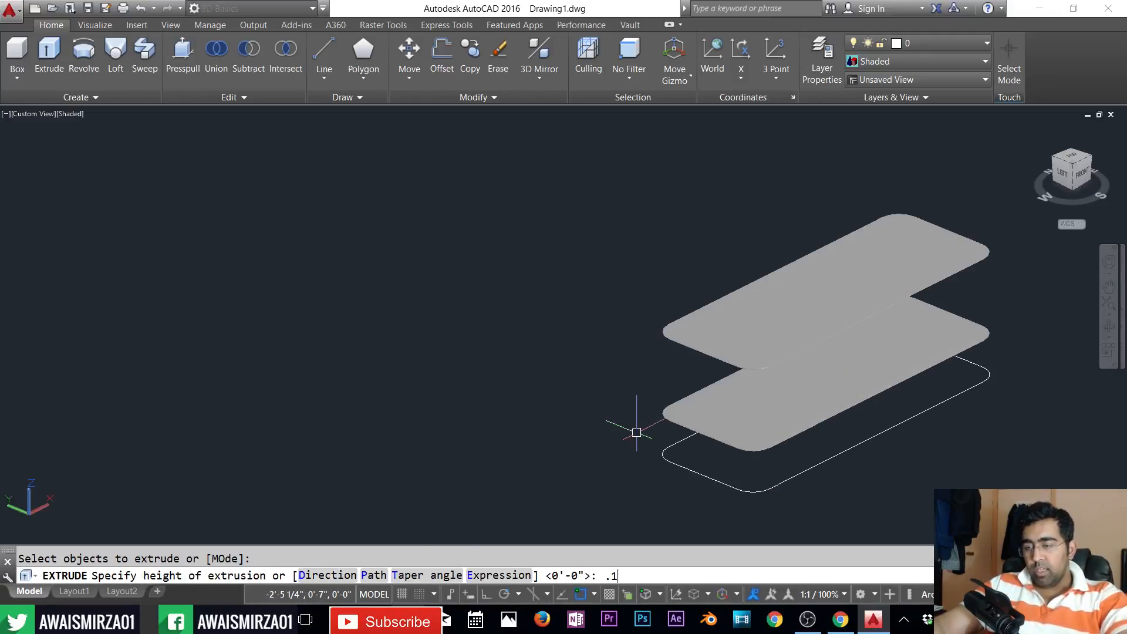
key(Return)
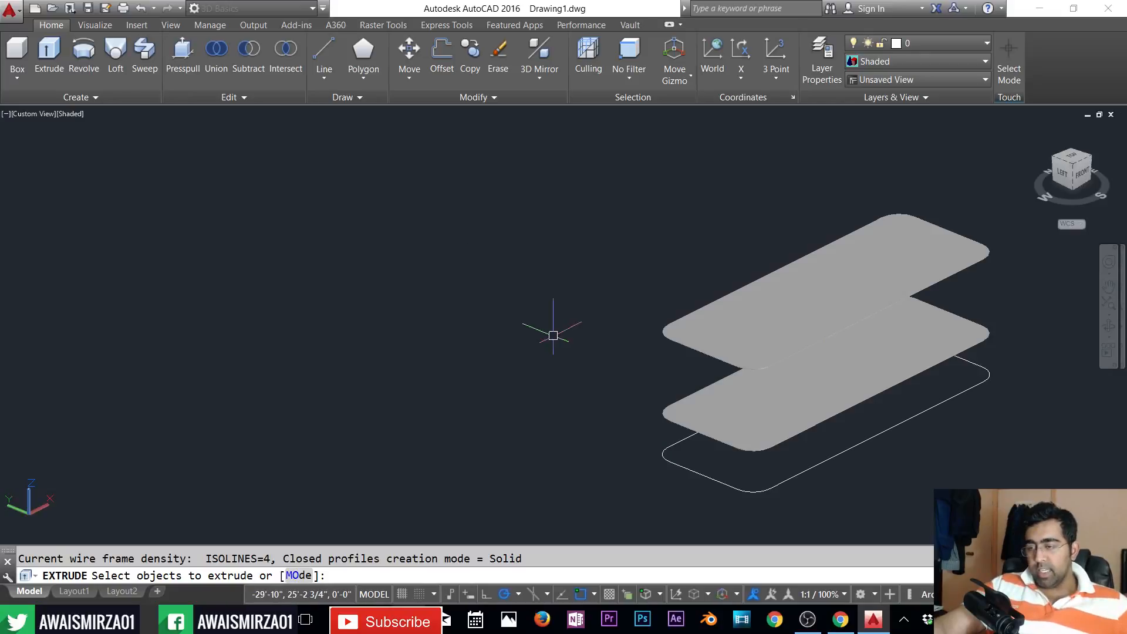
key(Escape)
- Create a new layer named glass with a light gray color, then close the layer properties manager
click(822, 56)
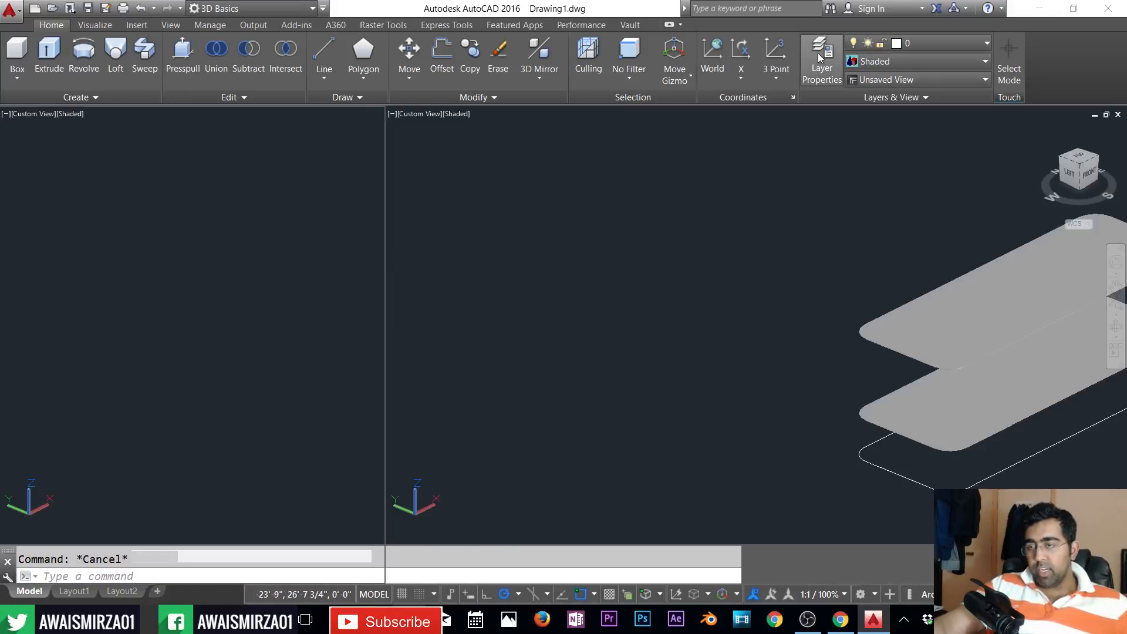
click(81, 146)
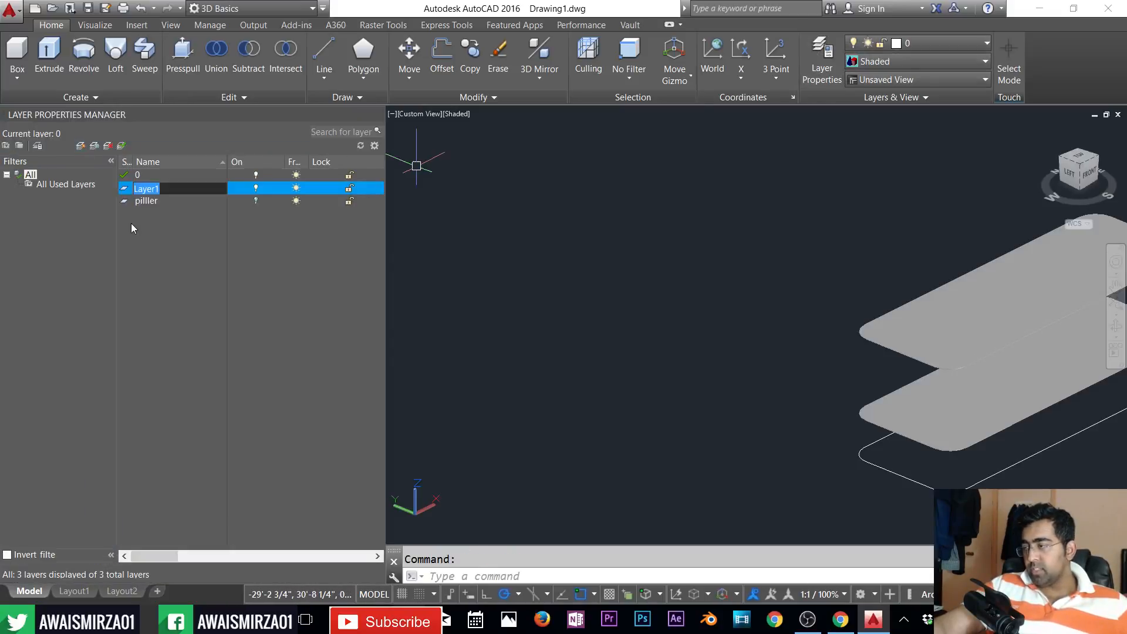
text(glass)
key(Return)
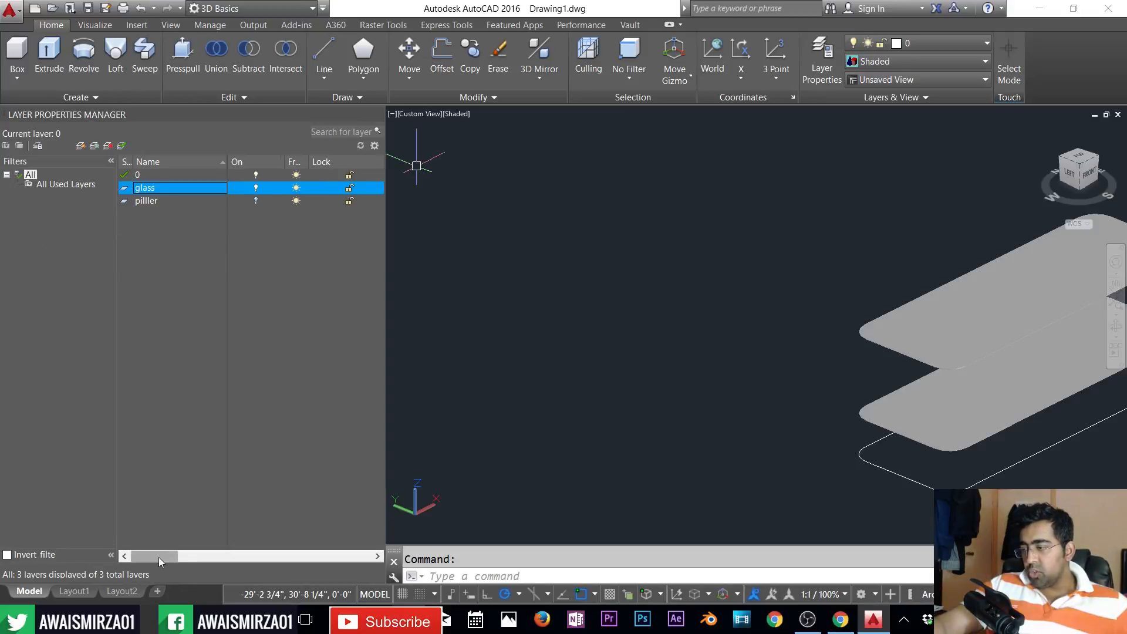
drag(158, 558, 185, 556)
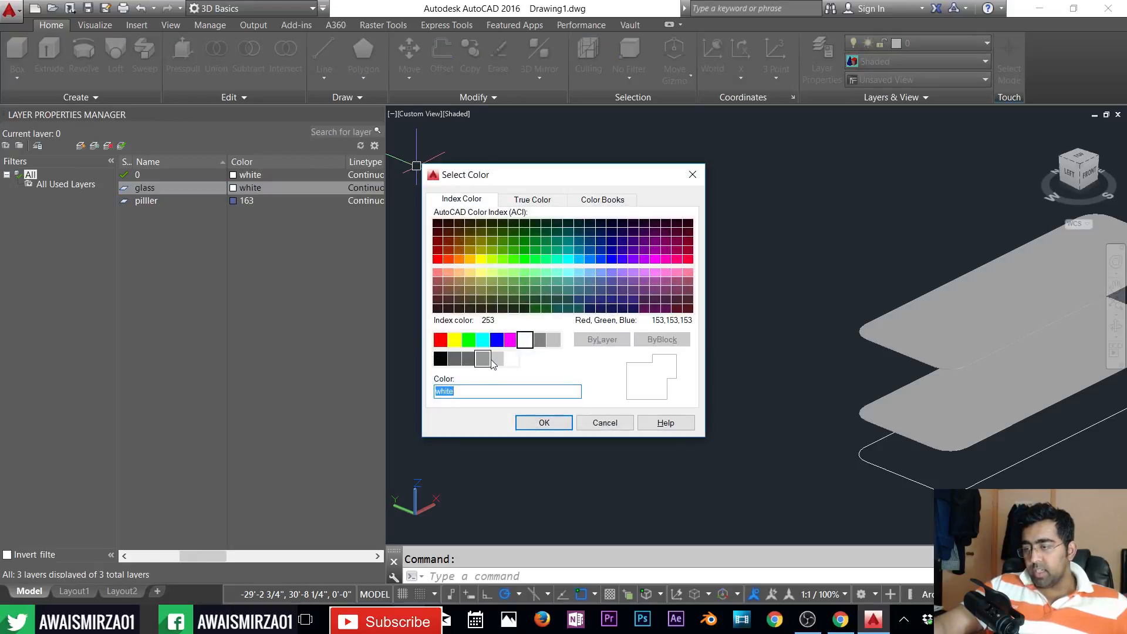
click(498, 362)
click(542, 424)
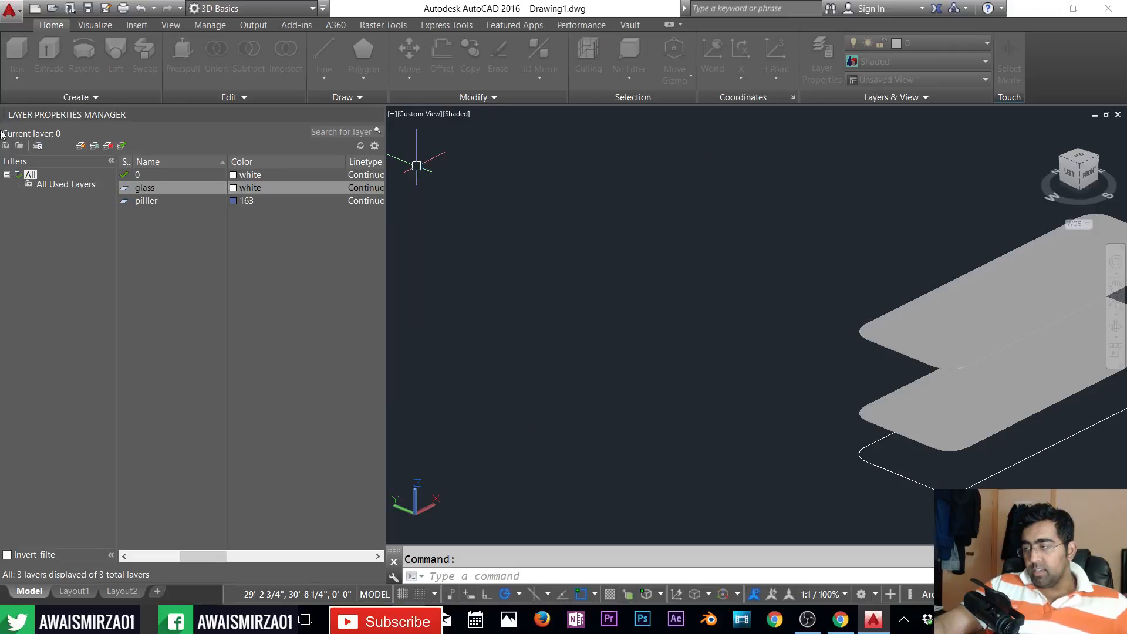
click(379, 113)
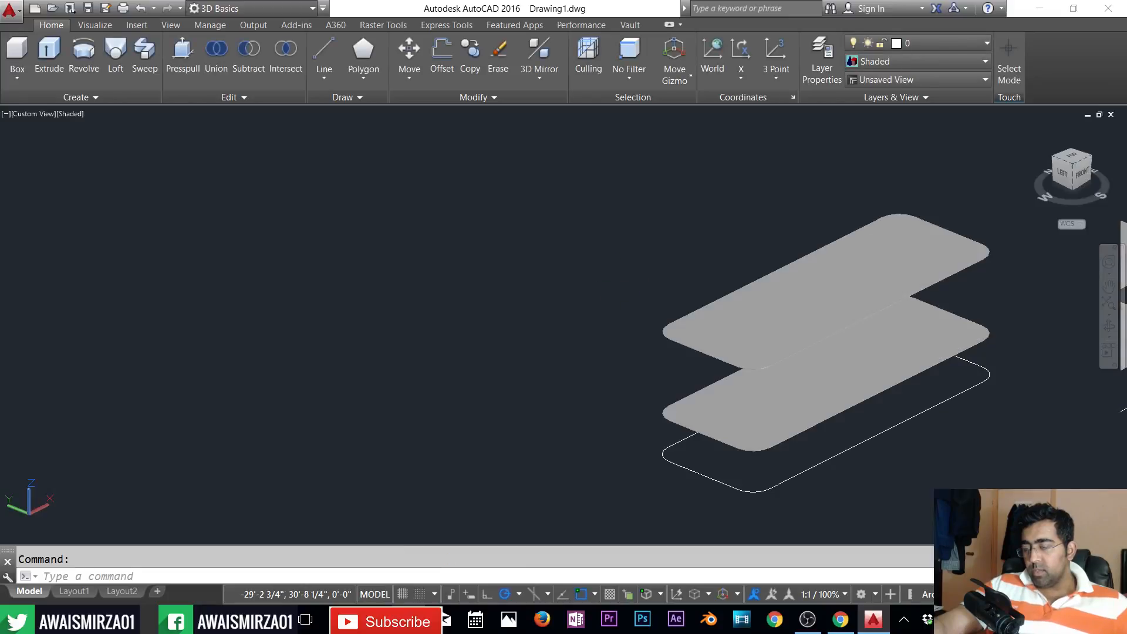
- Assign the top and middle extruded plates to the glass layer and deselect them
click(1016, 232)
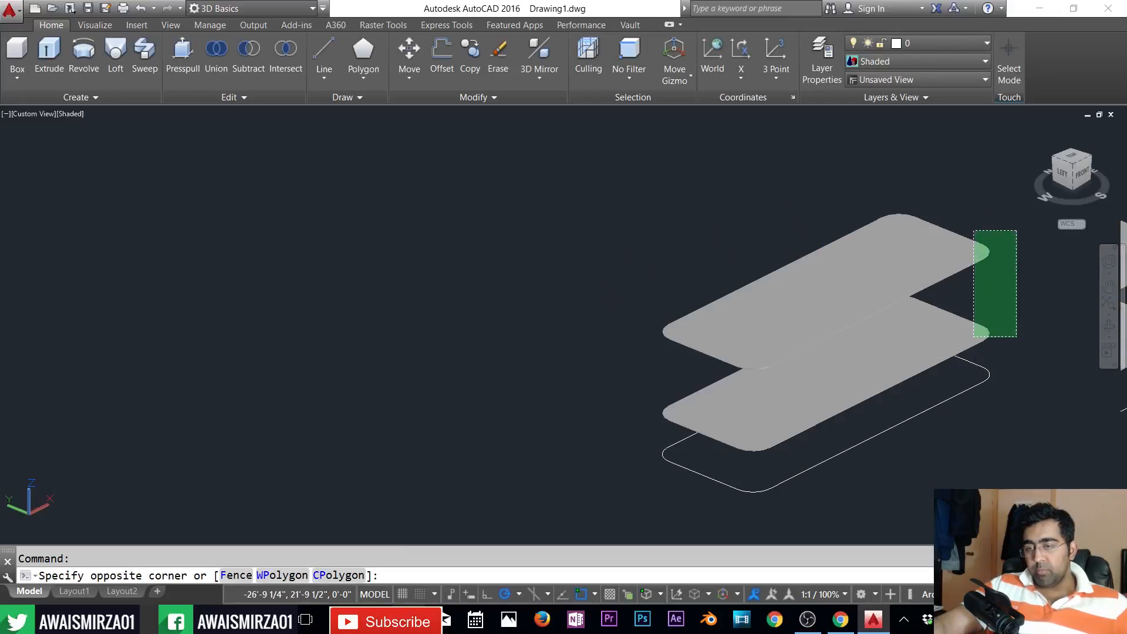
click(972, 341)
click(916, 62)
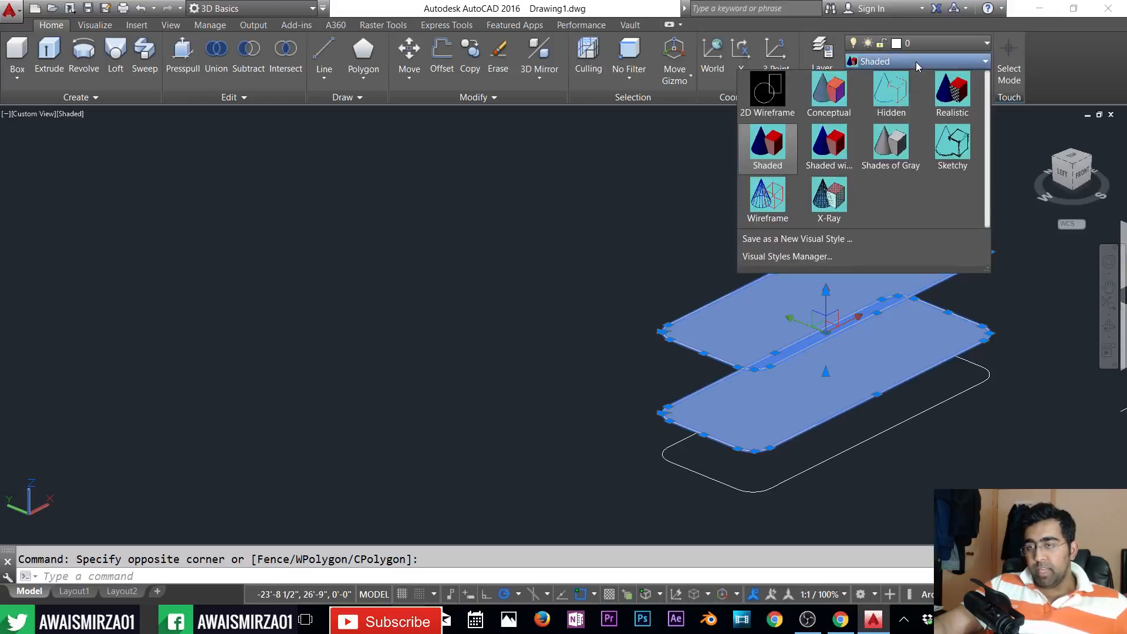
click(936, 44)
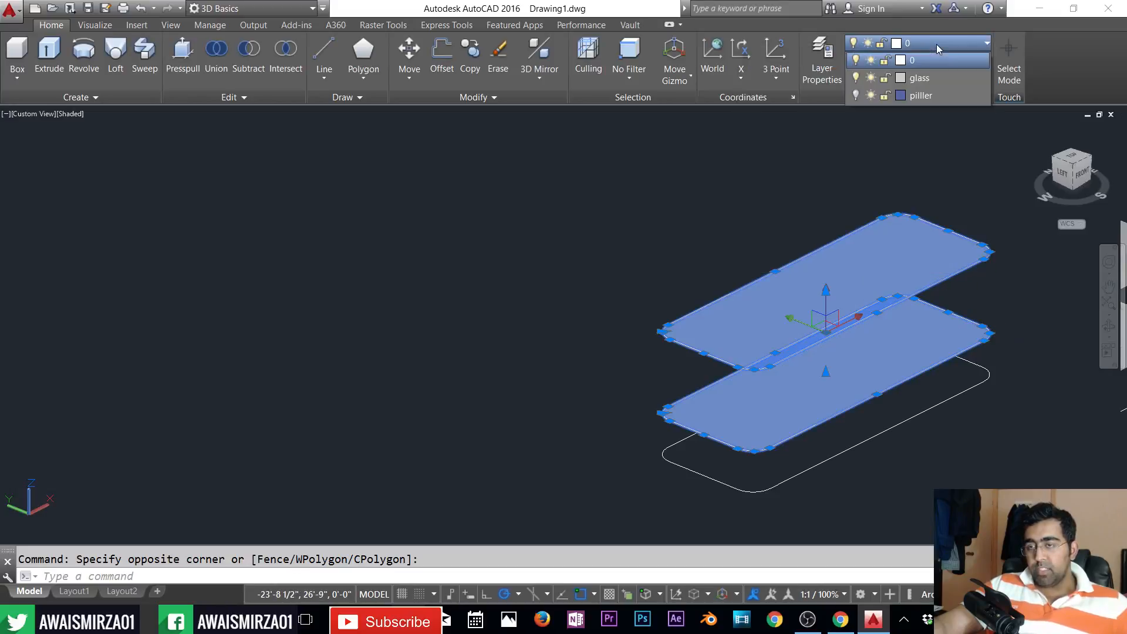
click(921, 79)
key(Escape)
scroll(817, 353, up, 2)
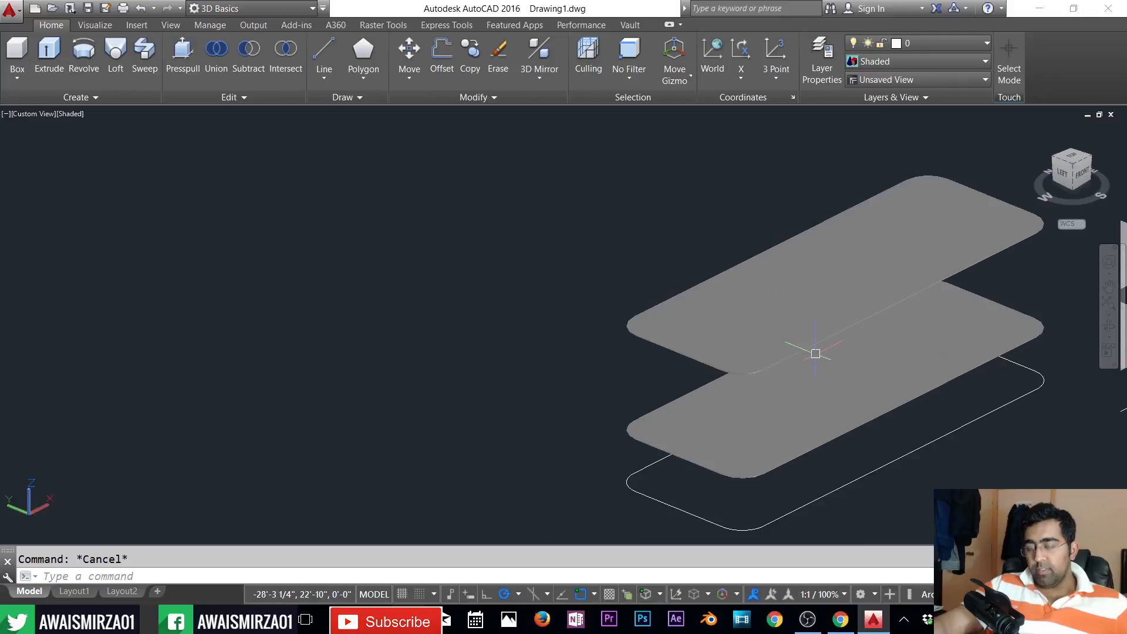
scroll(805, 345, down, 3)
scroll(827, 448, up, 3)
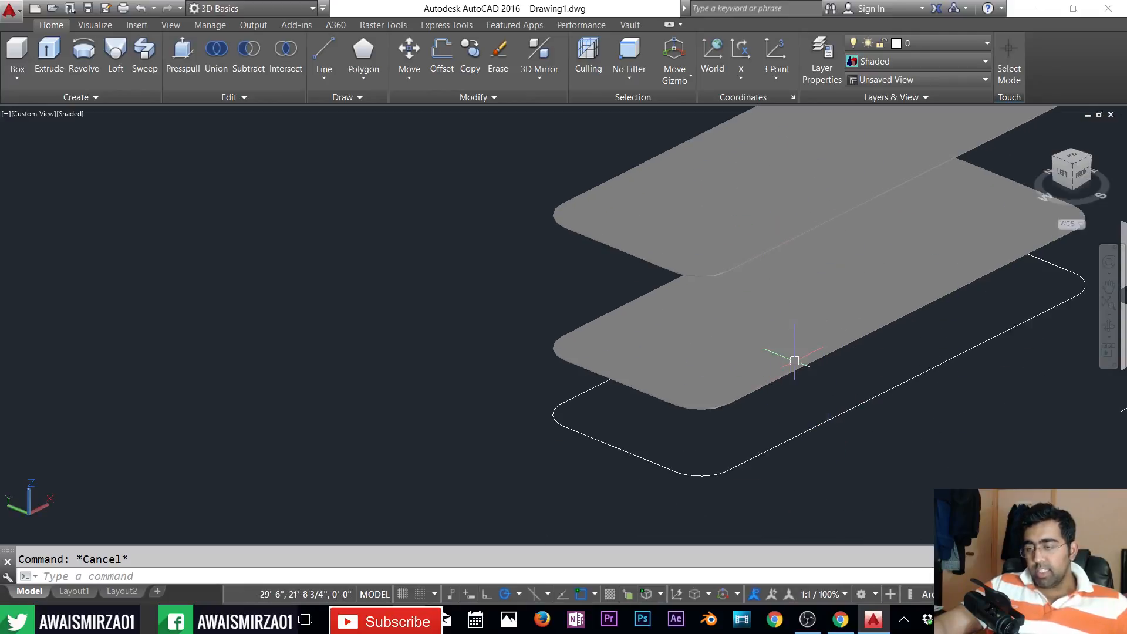
- Turn the pilller layer back on
click(916, 44)
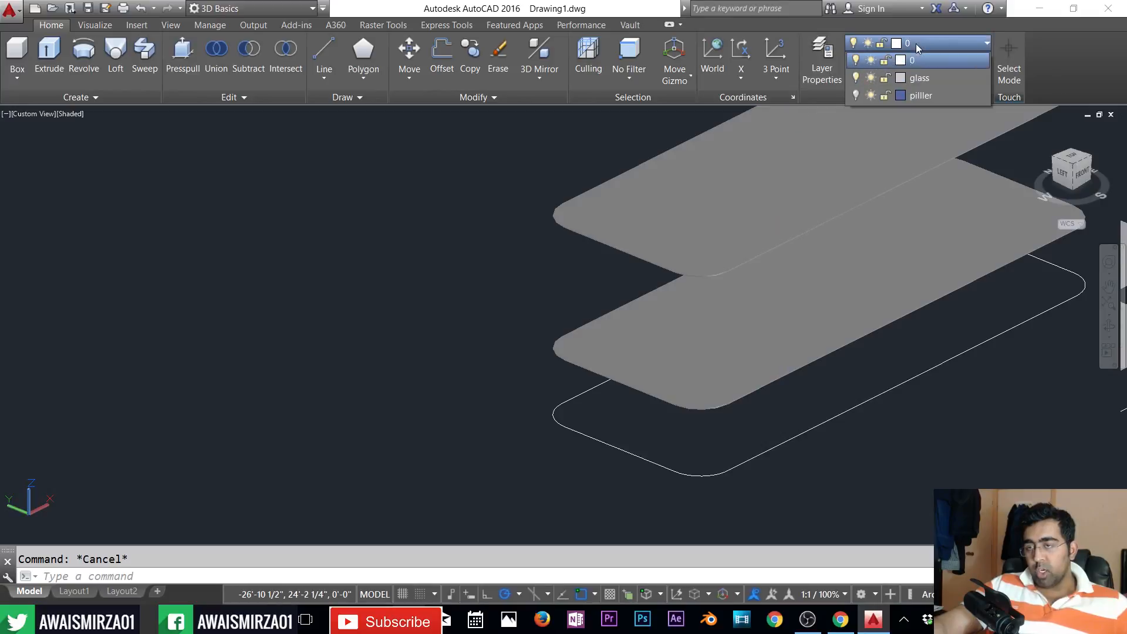
click(857, 97)
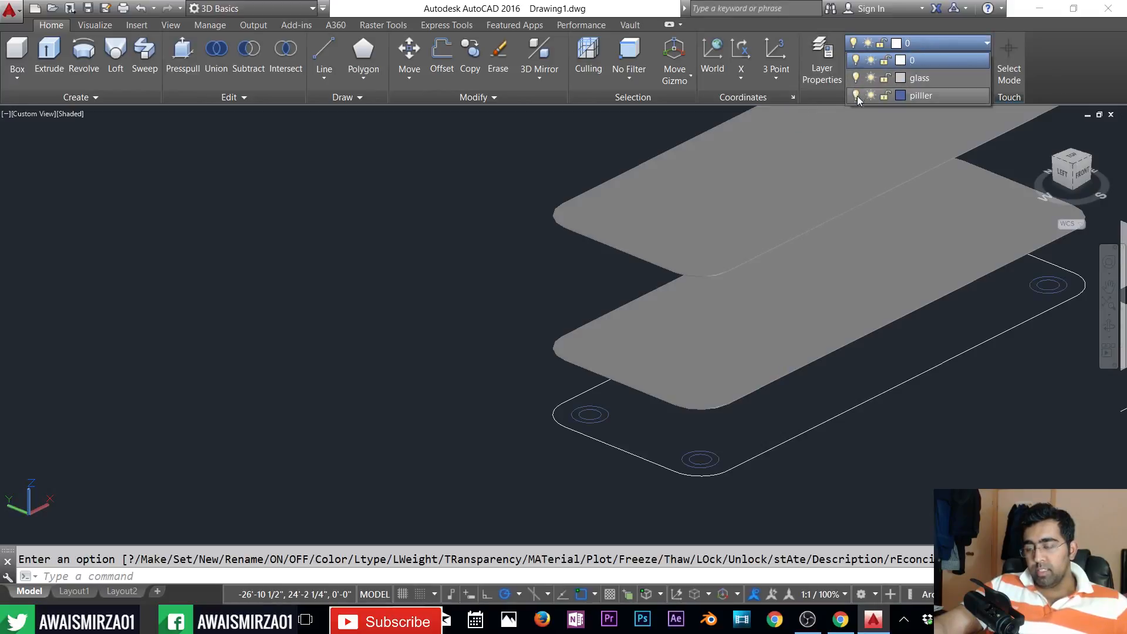
click(815, 329)
key(Escape)
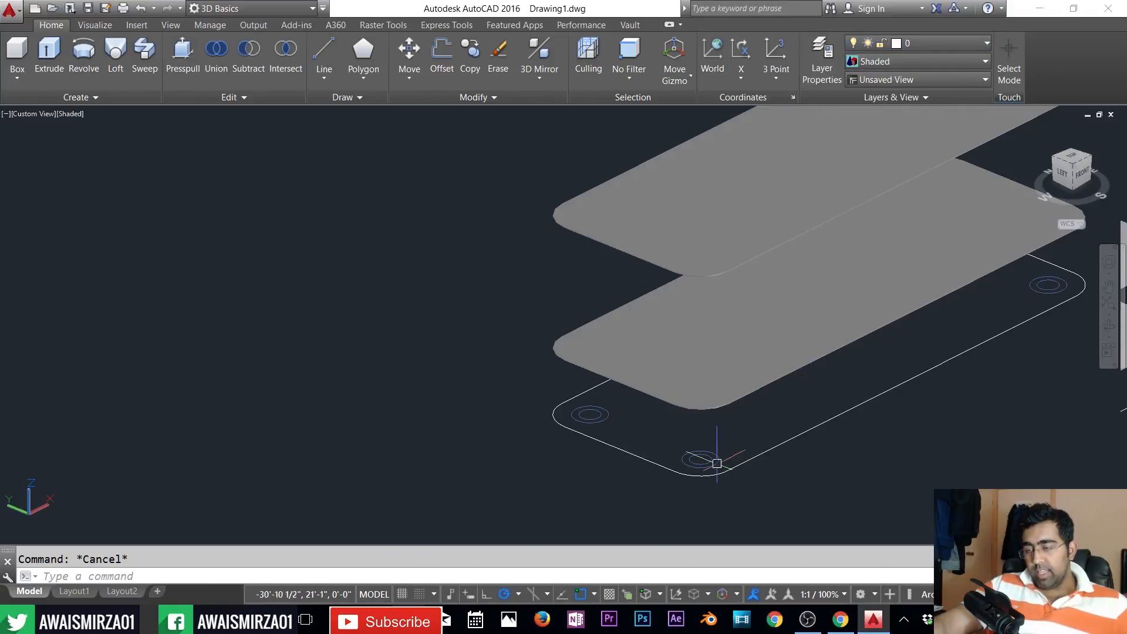
- Set the visual style to Wireframe to see the pillar circles through the plates
scroll(713, 463, up, 2)
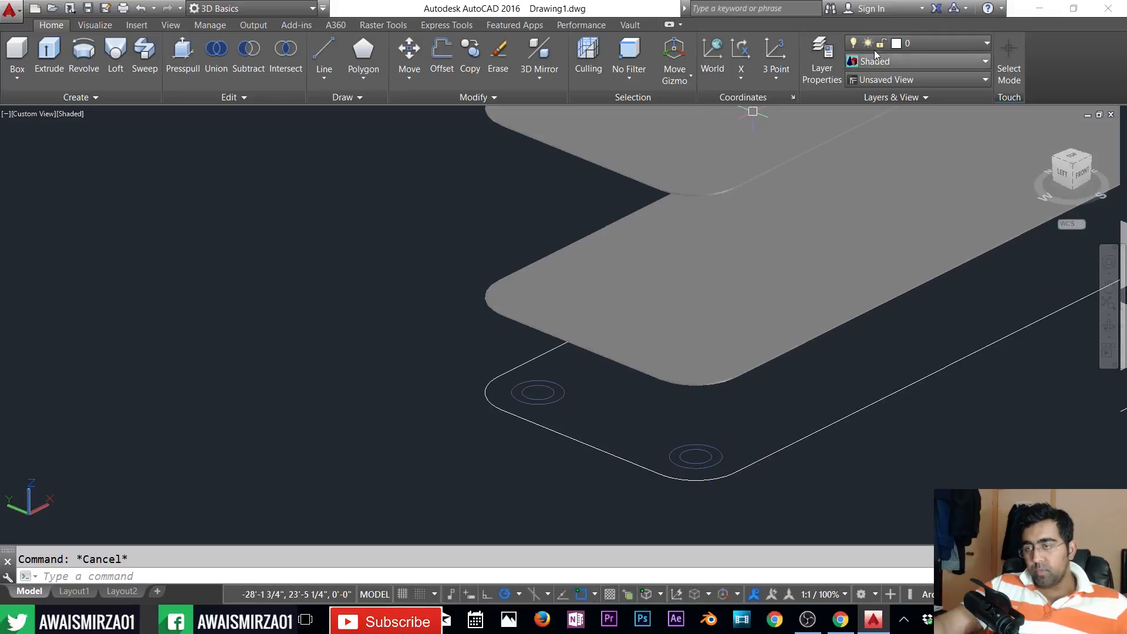
click(901, 60)
click(778, 198)
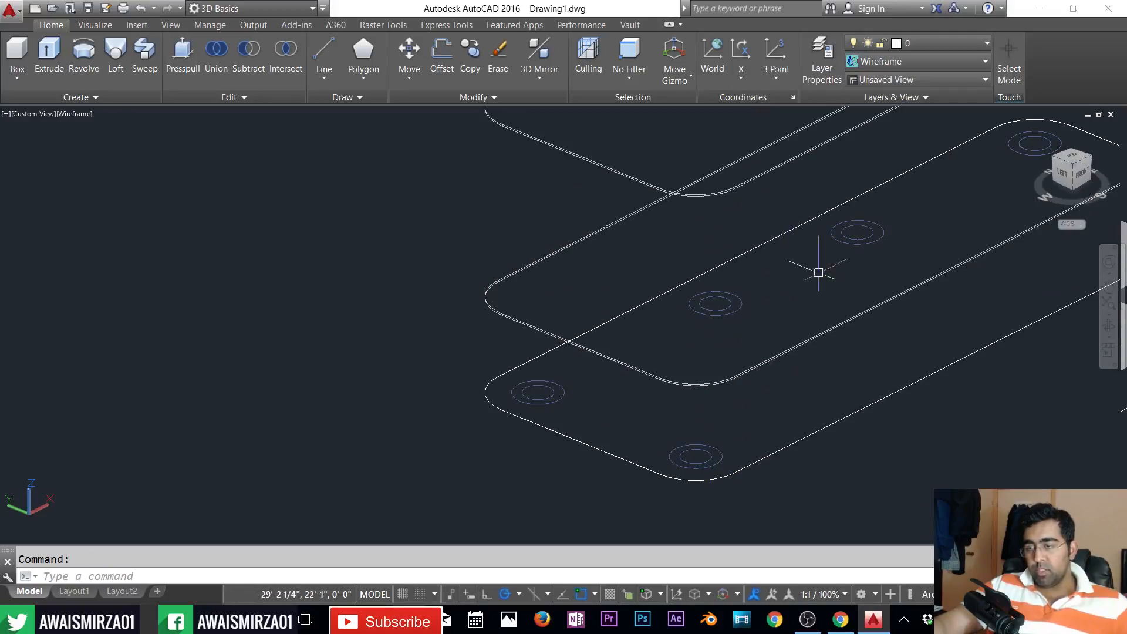
scroll(726, 380, down, 2)
middle_drag(779, 363, 697, 413)
scroll(618, 466, up, 2)
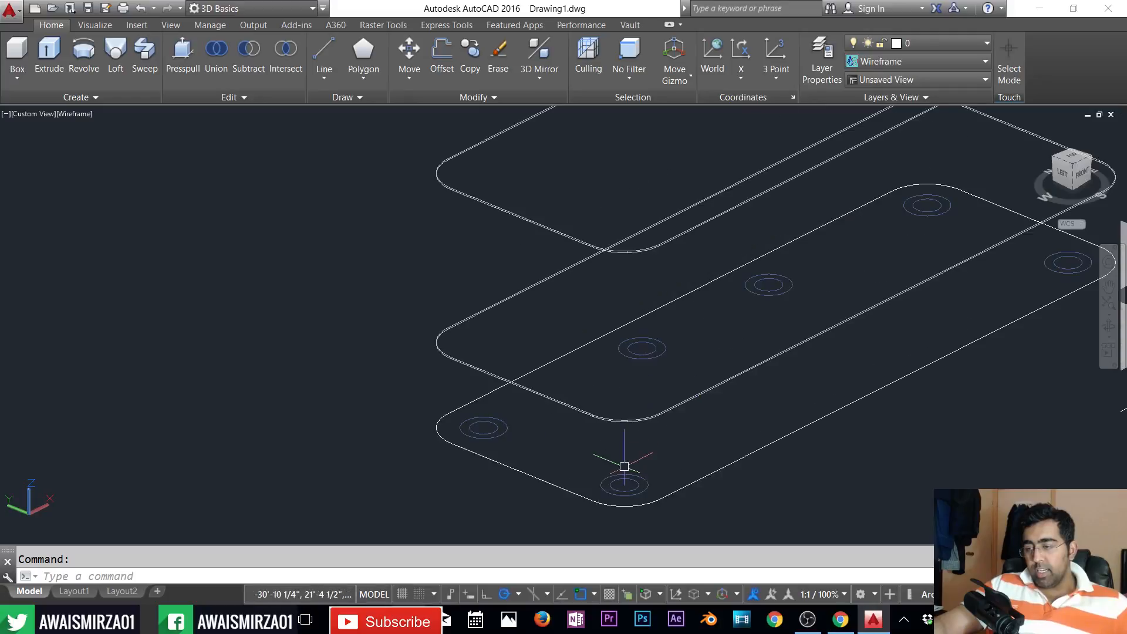
- Copy the six outer pillar circles on the bottom outline straight up with a displacement of 0,0,5.5
key(Escape)
text(c)
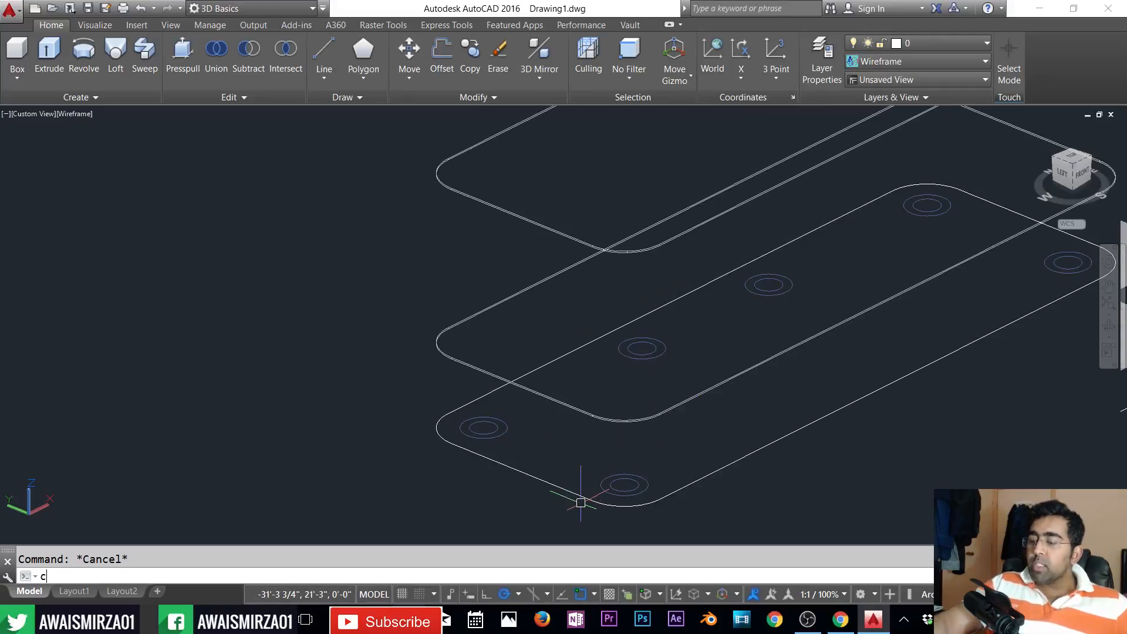
text(o)
key(Return)
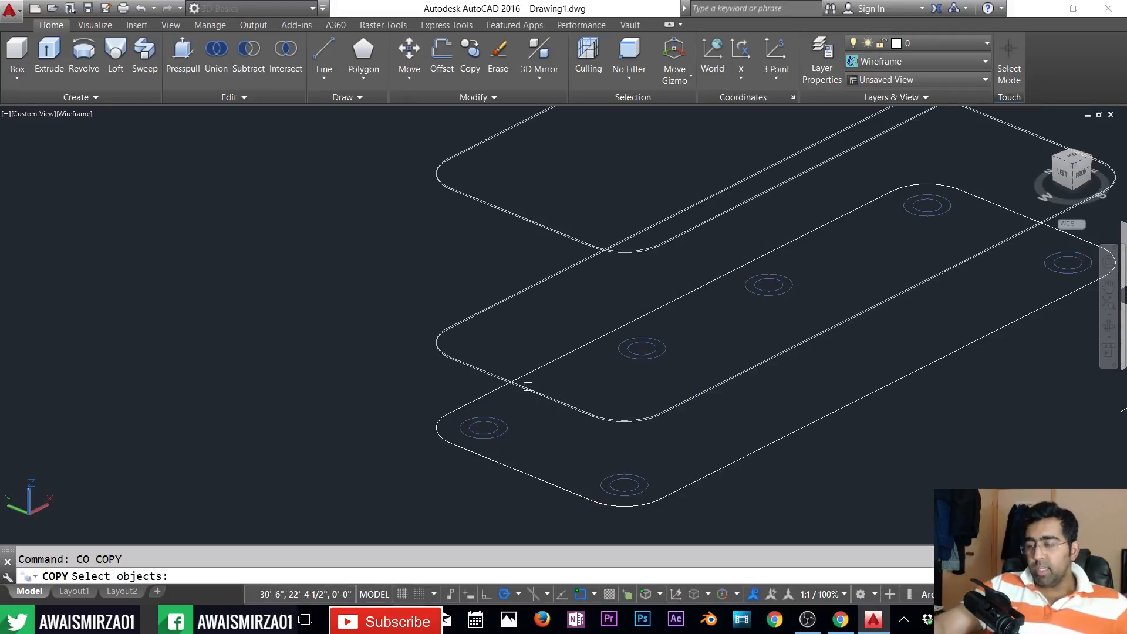
click(506, 430)
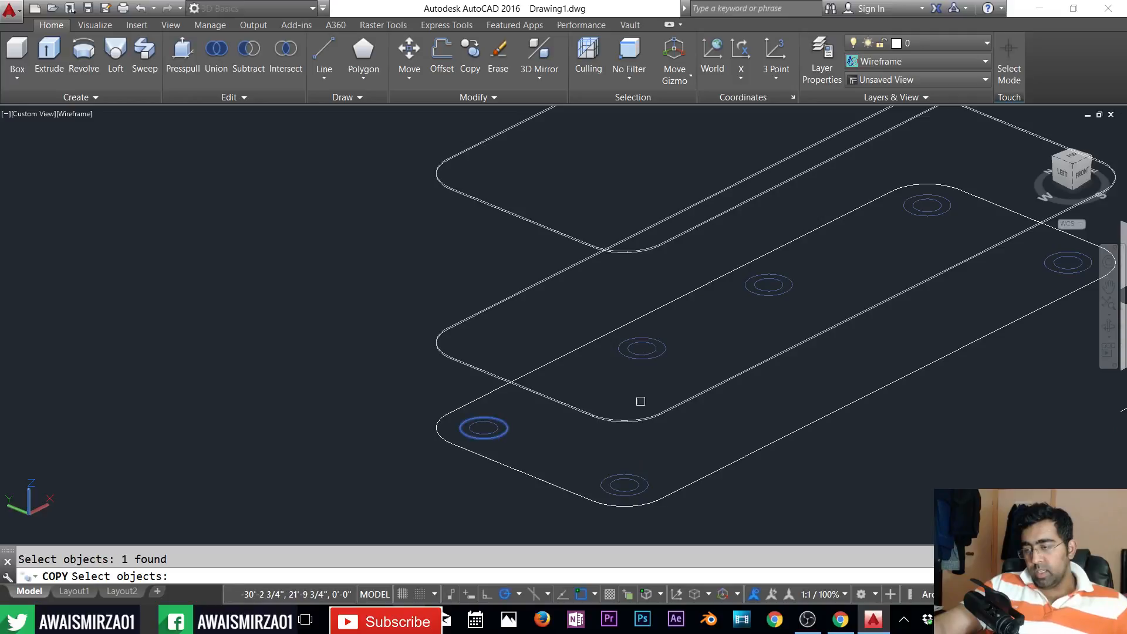
click(669, 351)
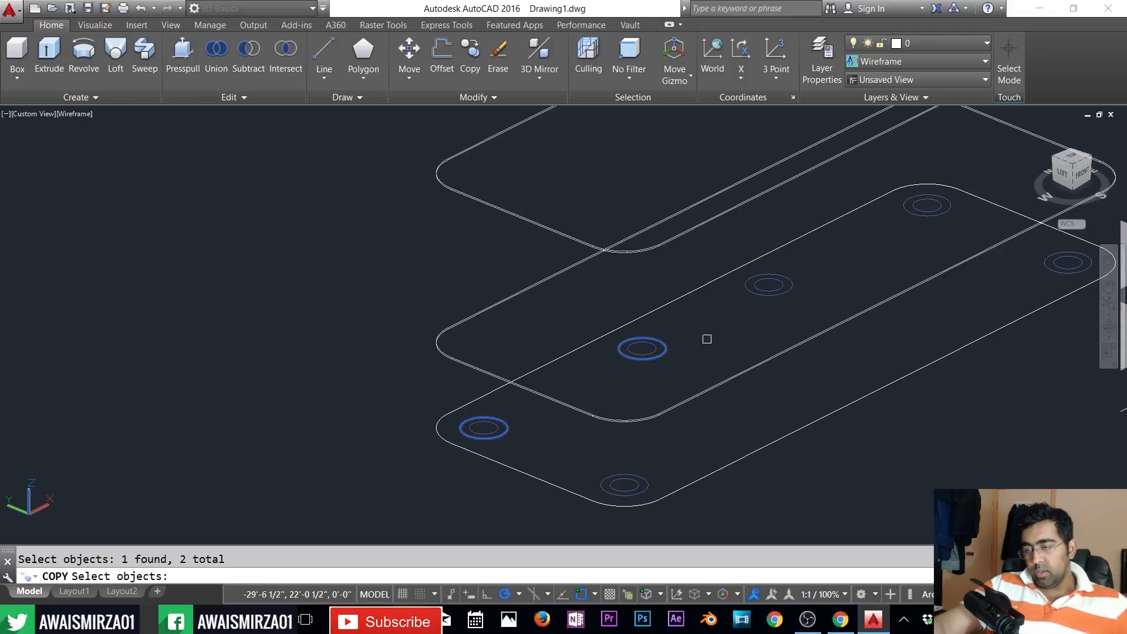
click(947, 212)
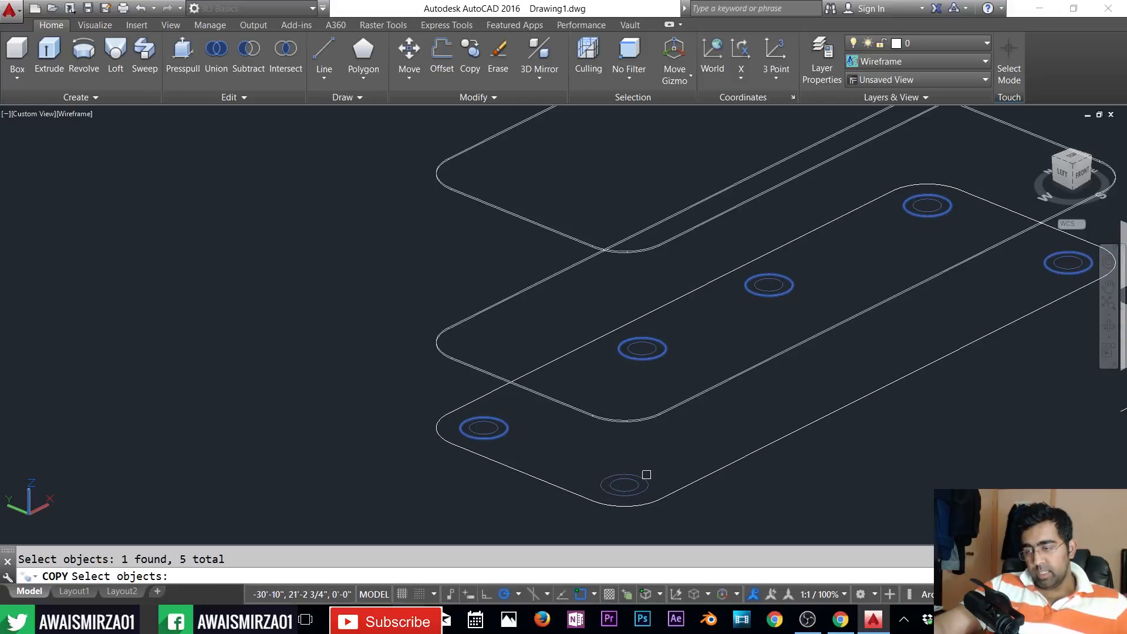
key(Return)
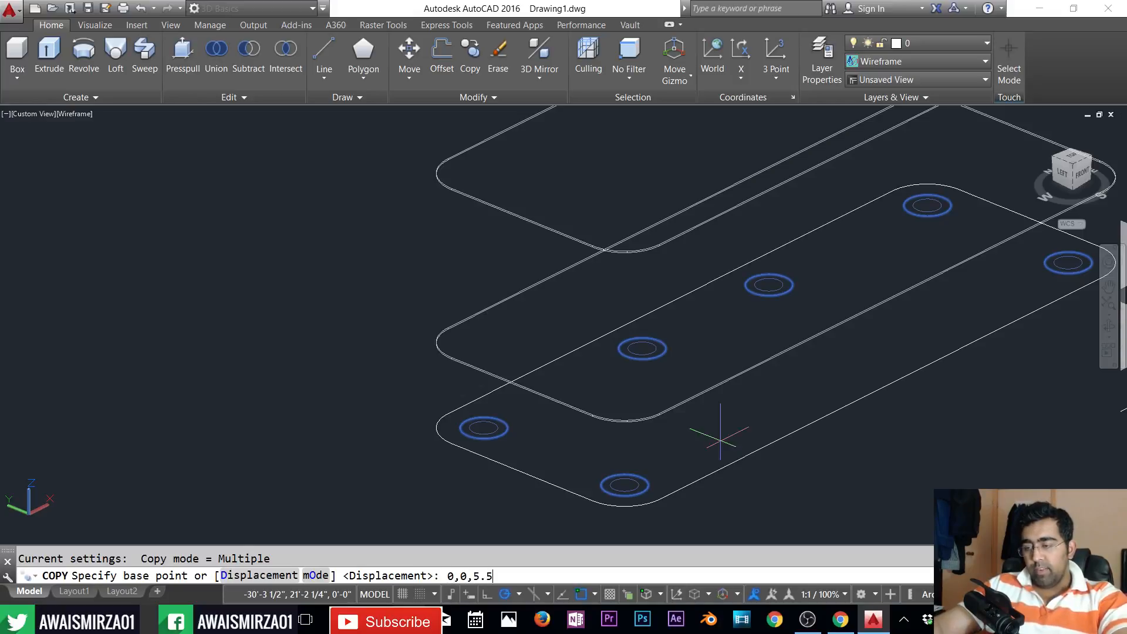
key(Return)
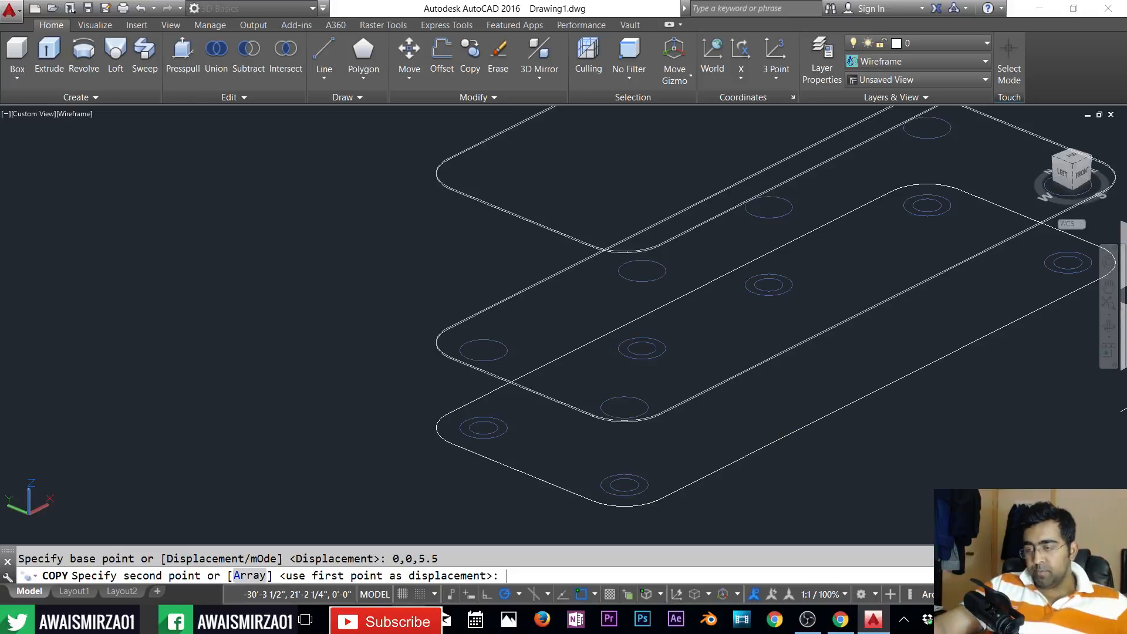
key(Escape)
shift+middle_drag(642, 373, 604, 308)
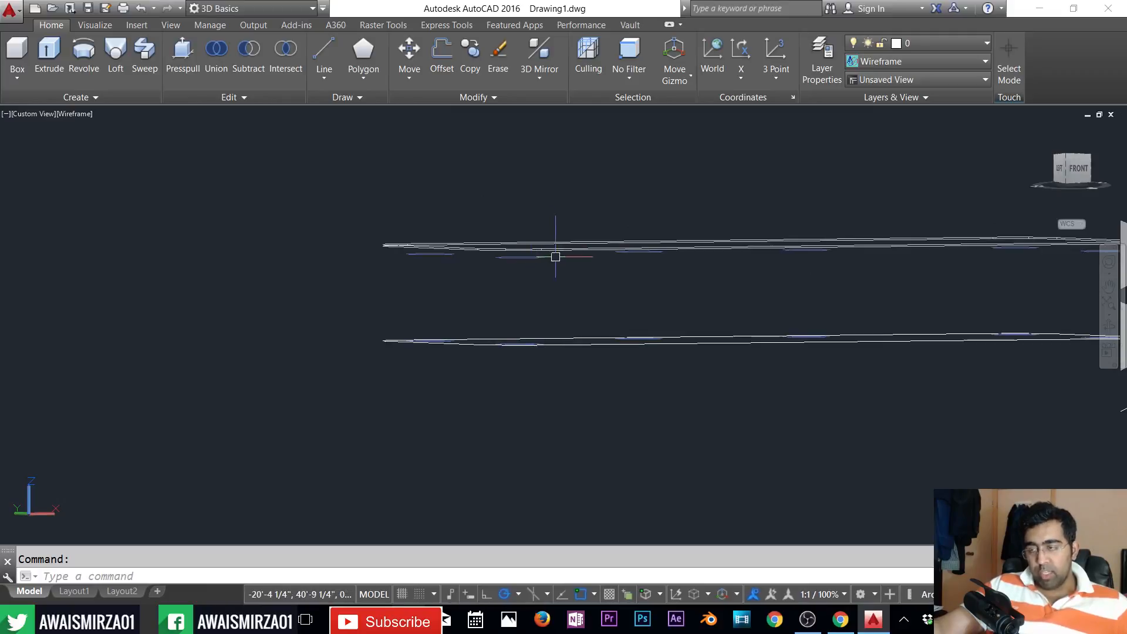
shift+middle_drag(606, 312, 630, 356)
key(Escape)
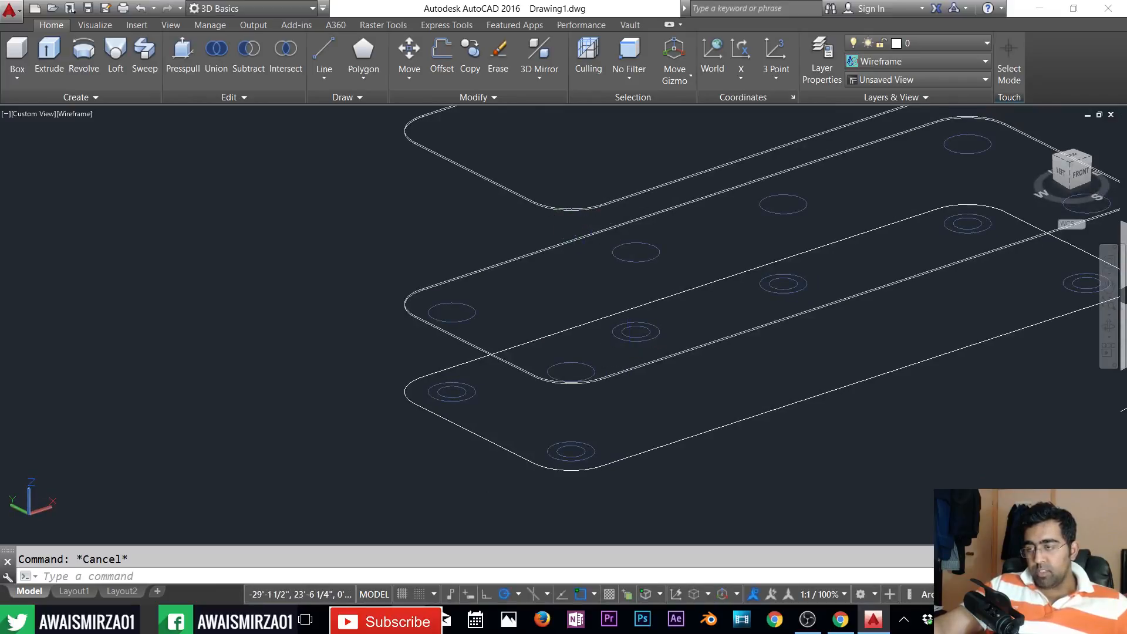
text(s)
key(BackSpace)
text(d)
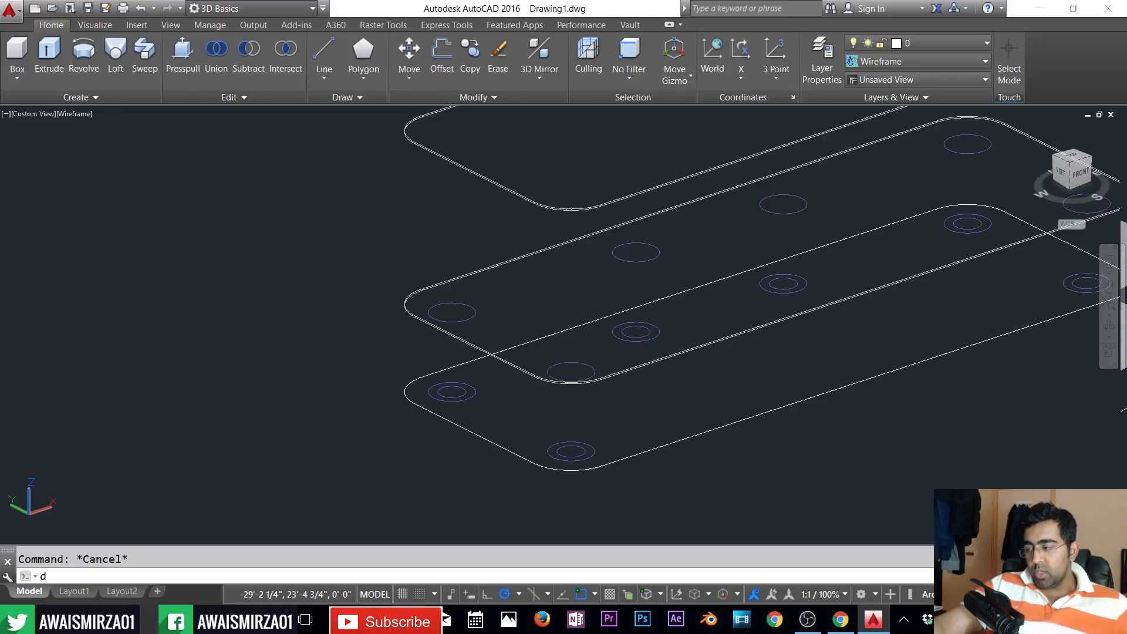
key(Return)
key(Escape)
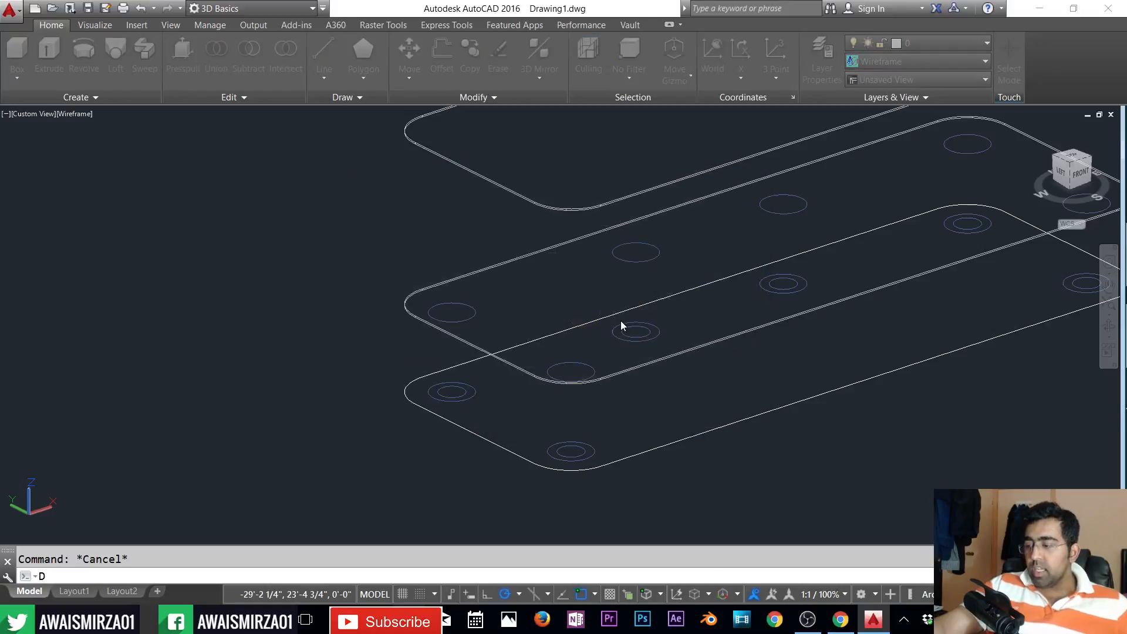
- Measure the vertical distance from the top plate's front rounded corner down to the matching corner of the bottom outline
text(di)
key(Return)
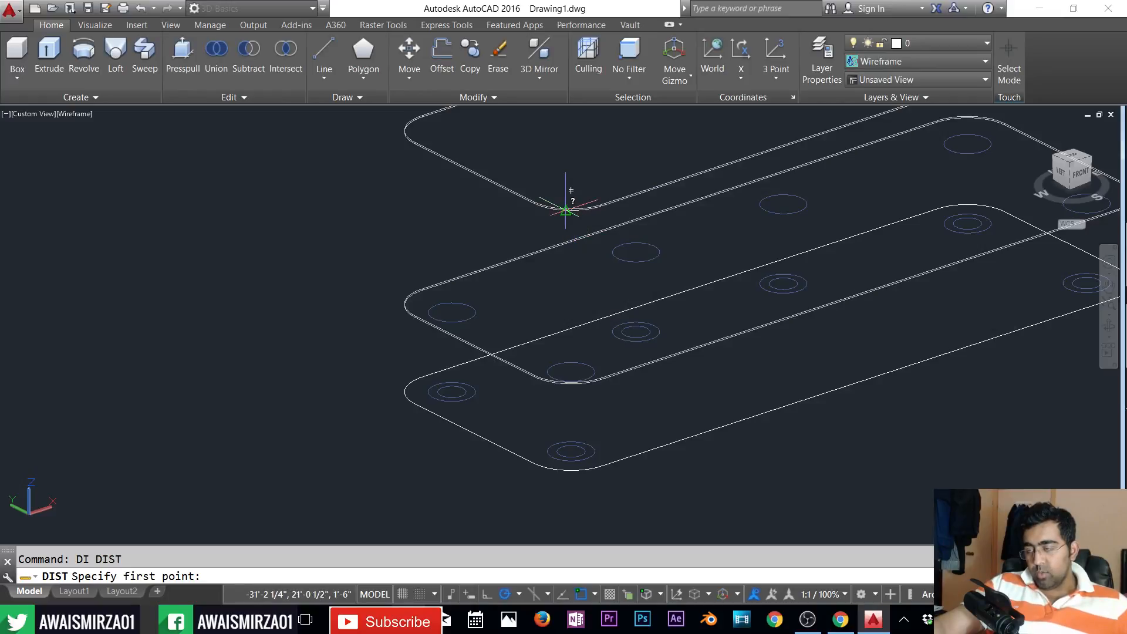
scroll(565, 210, up, 5)
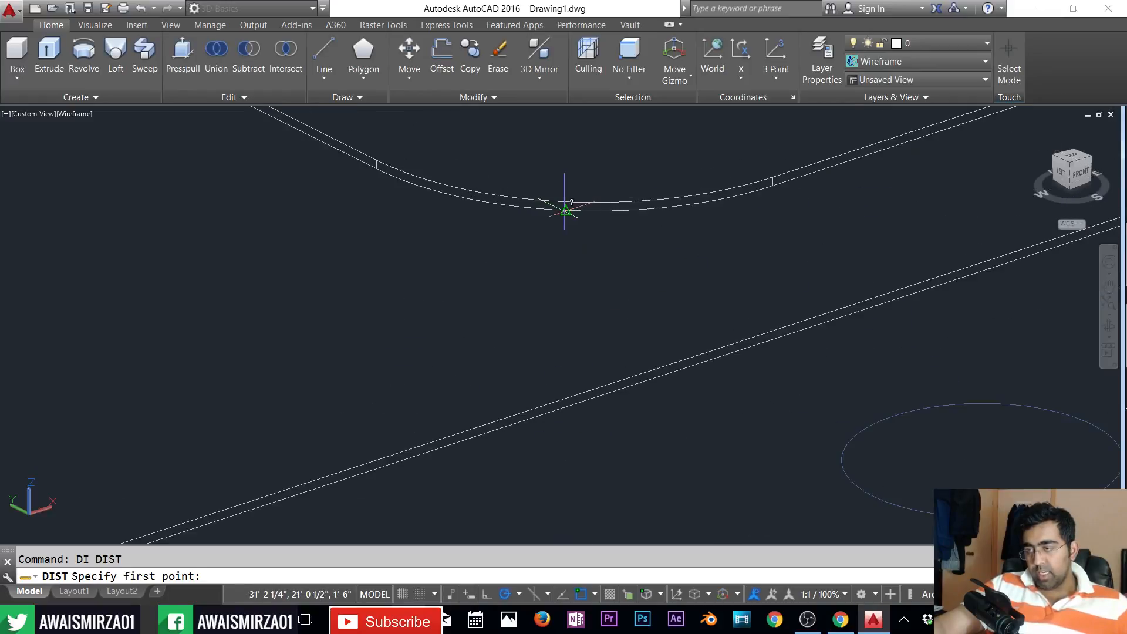
click(566, 207)
scroll(548, 282, down, 4)
middle_drag(546, 276, 607, 131)
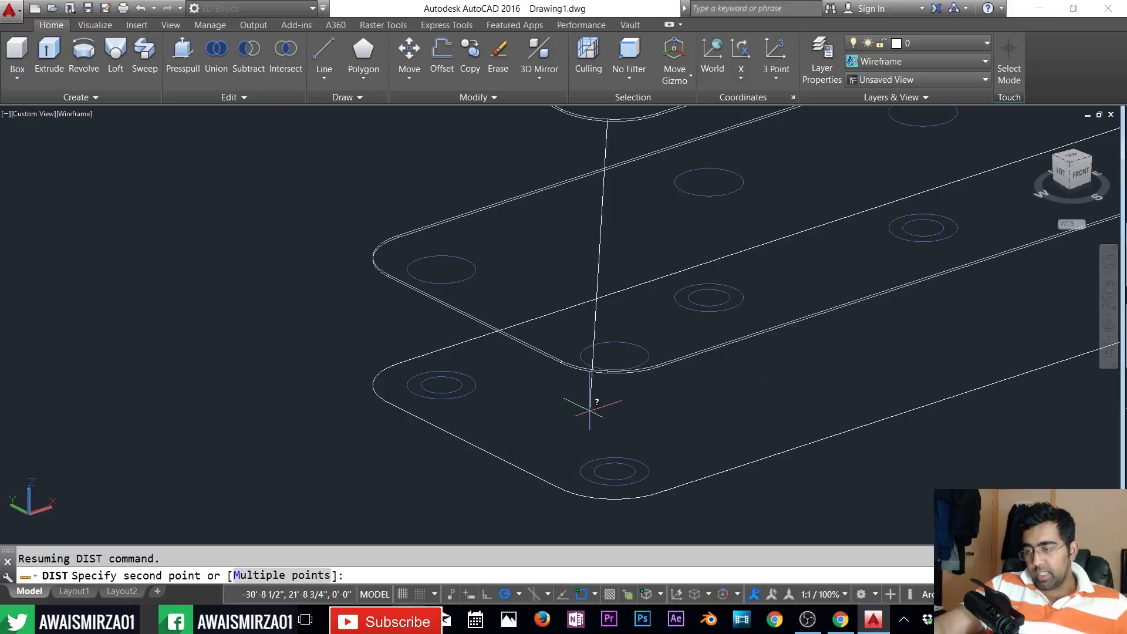
click(607, 499)
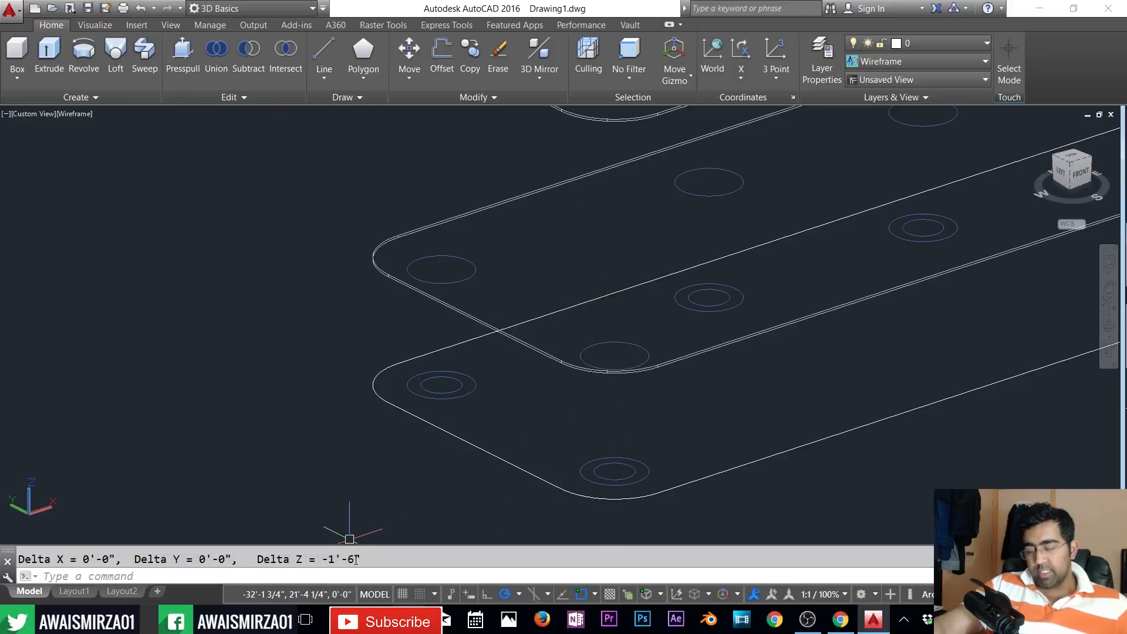
key(Escape)
- Copy the previously selected six outer circles up to the top plate with a displacement of 0,0,1'5.5
scroll(624, 382, down, 2)
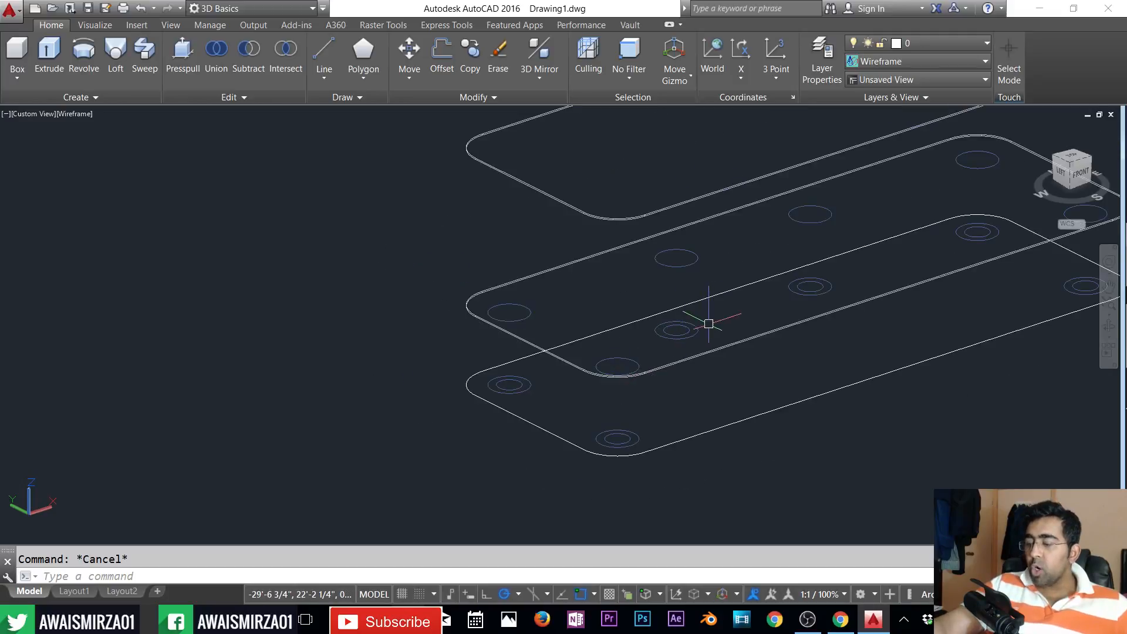
text(c)
key(Return)
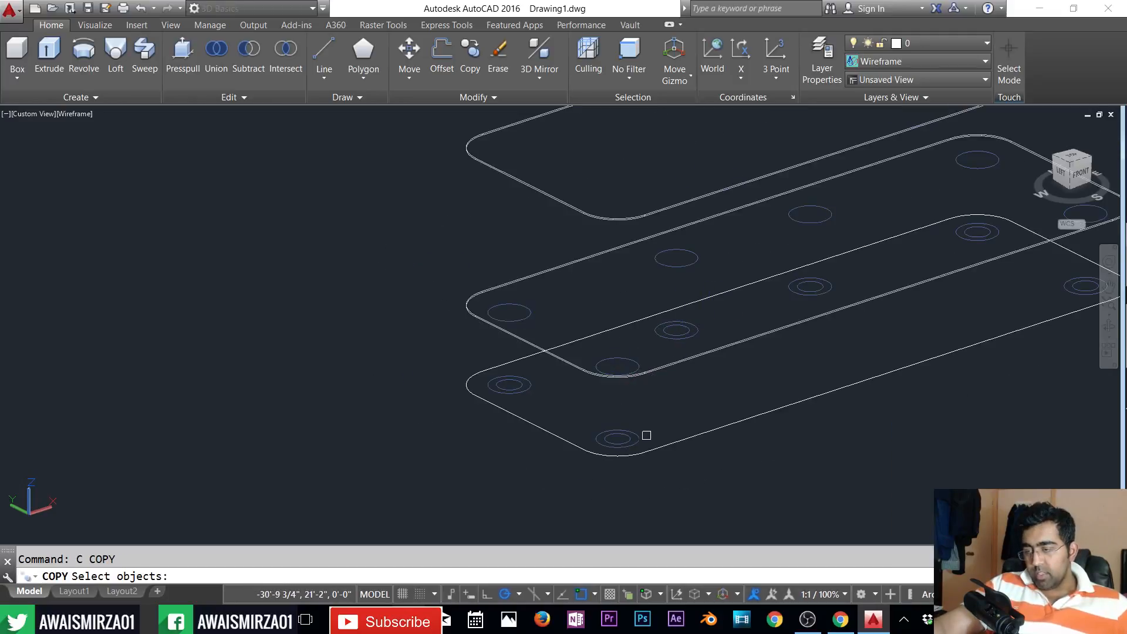
text(p)
key(Return)
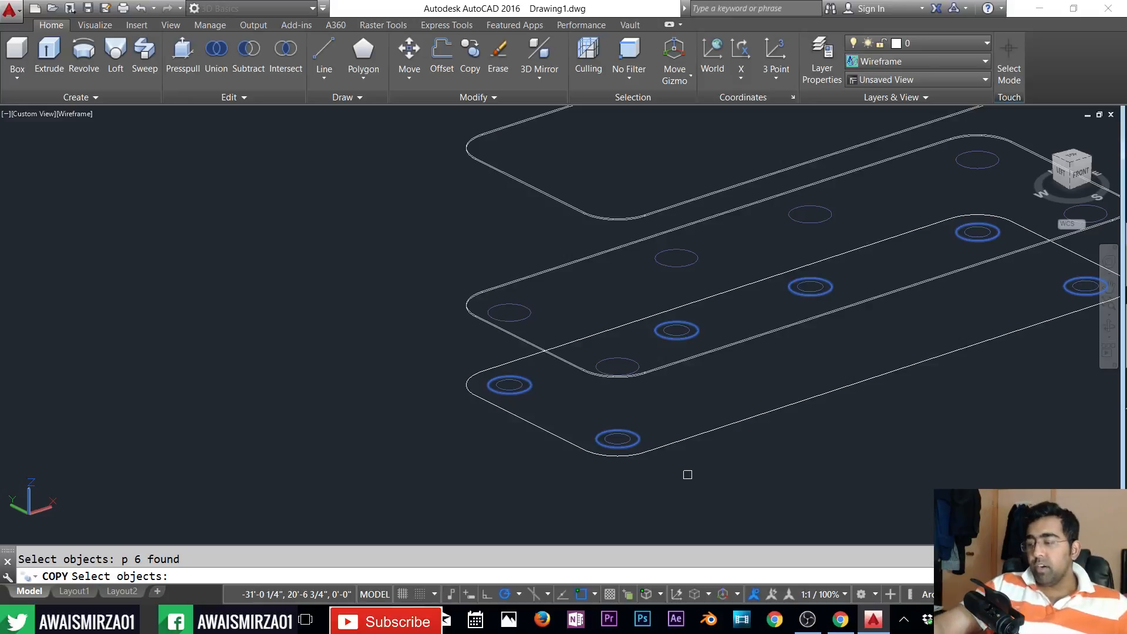
key(Return)
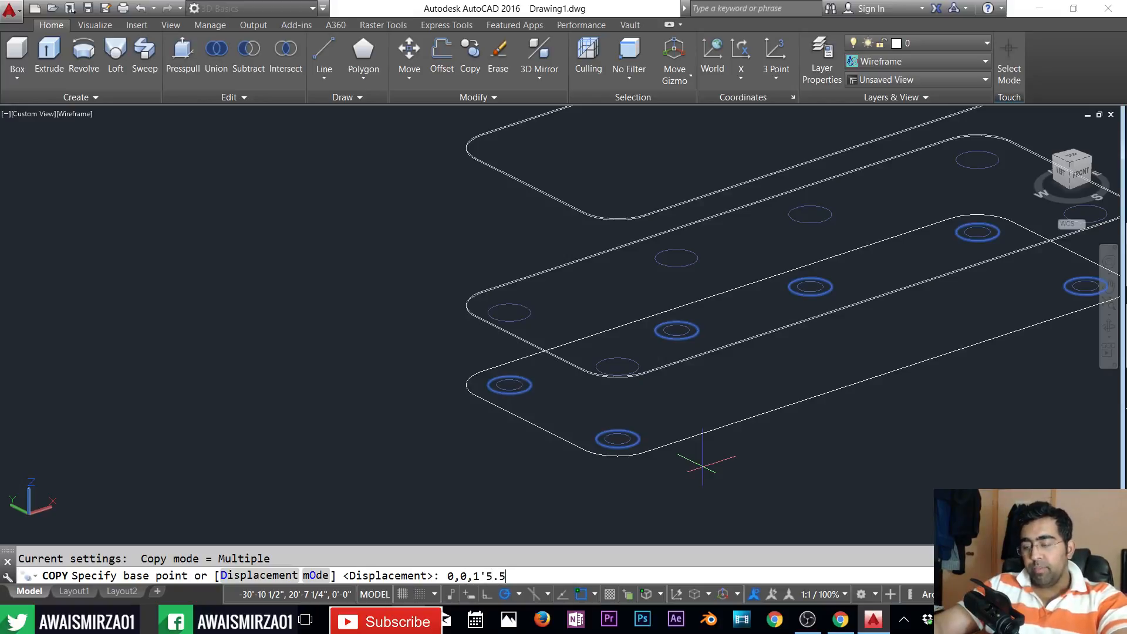
click(702, 465)
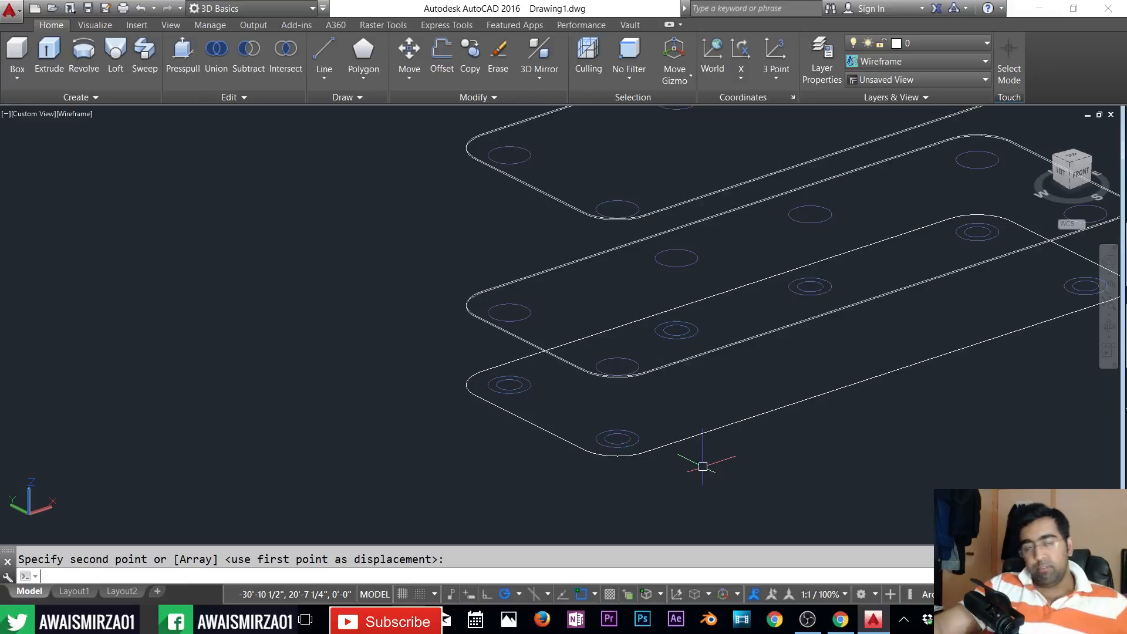
key(Escape)
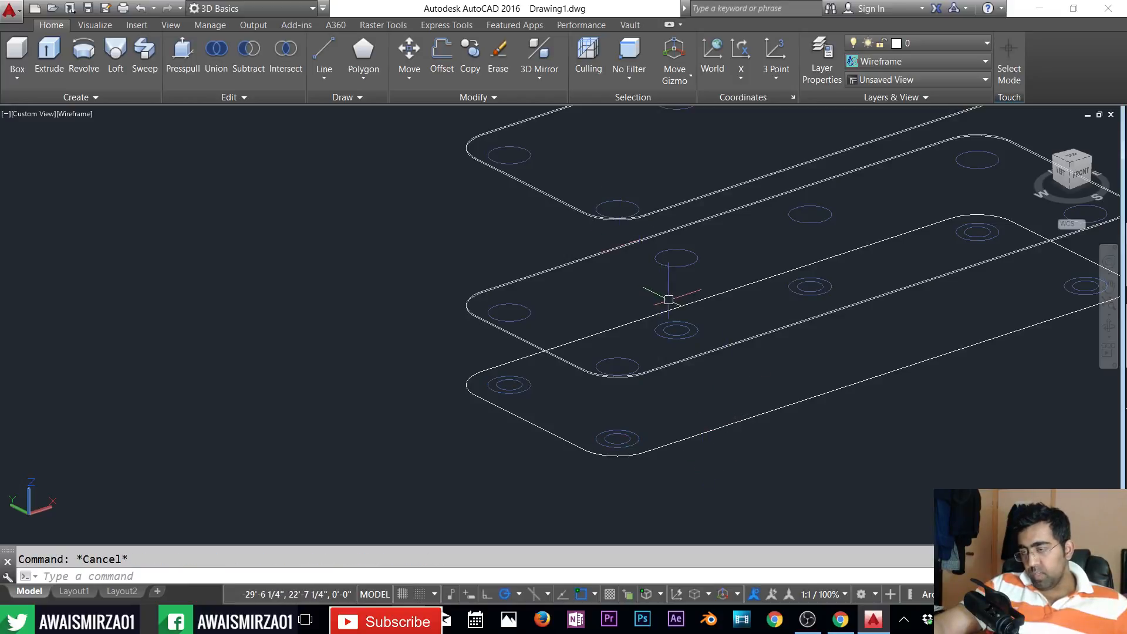
middle_drag(704, 334, 684, 358)
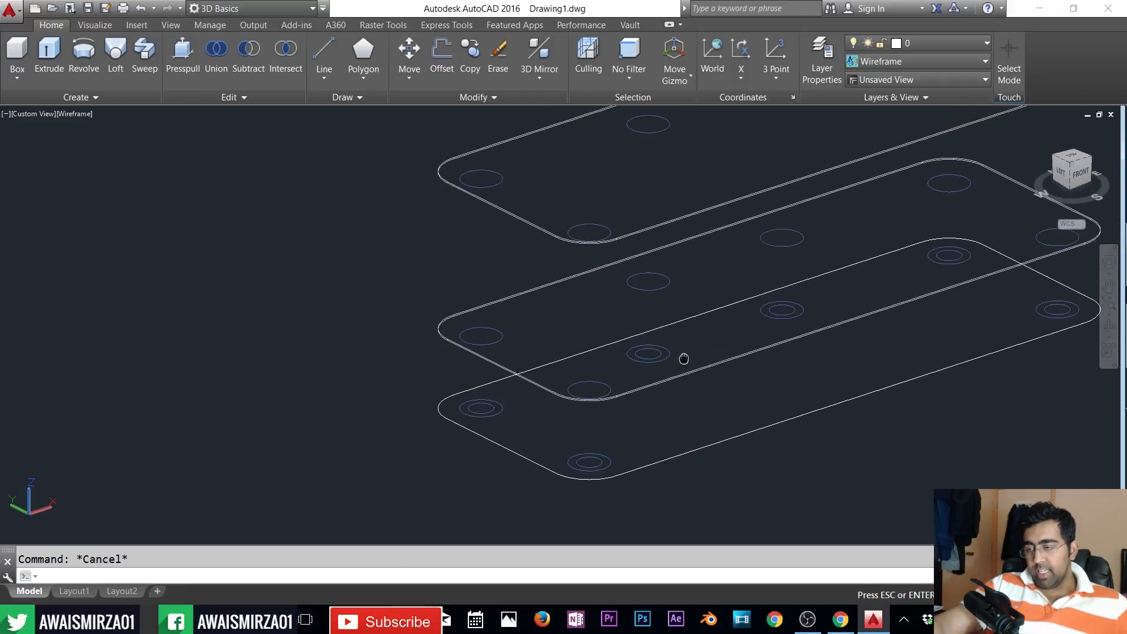
scroll(608, 457, up, 2)
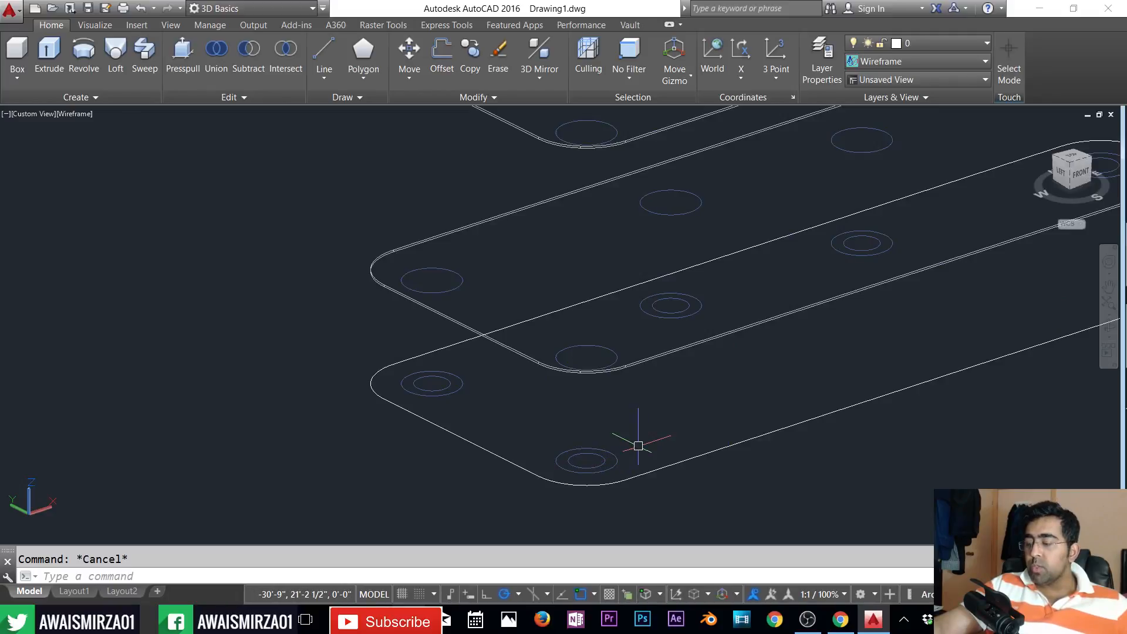
click(610, 465)
key(Escape)
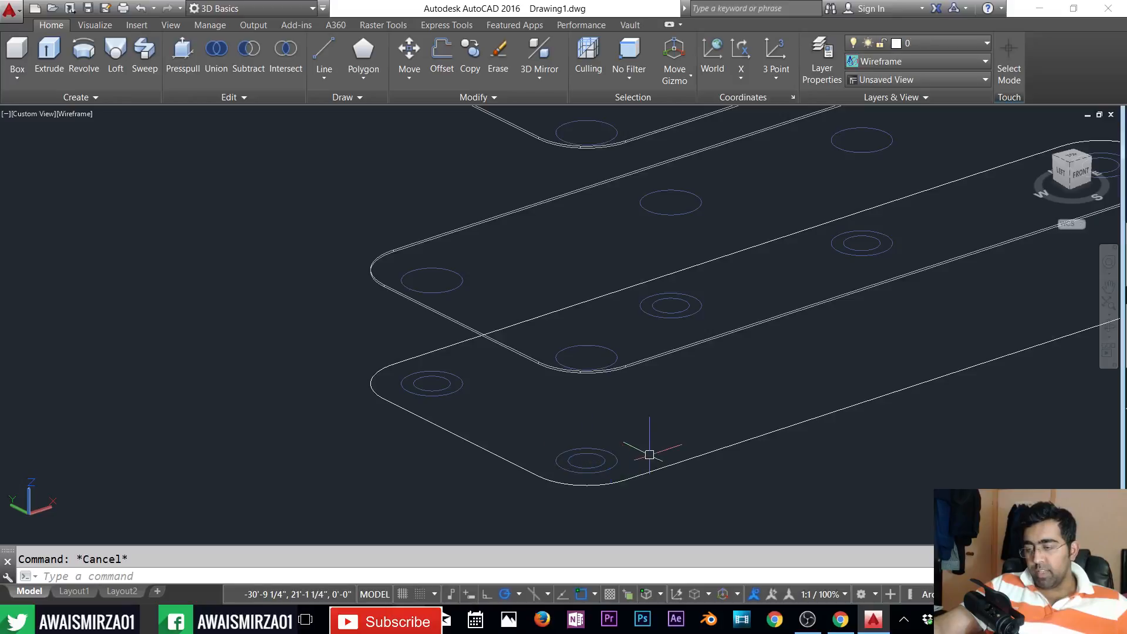
text(EXt)
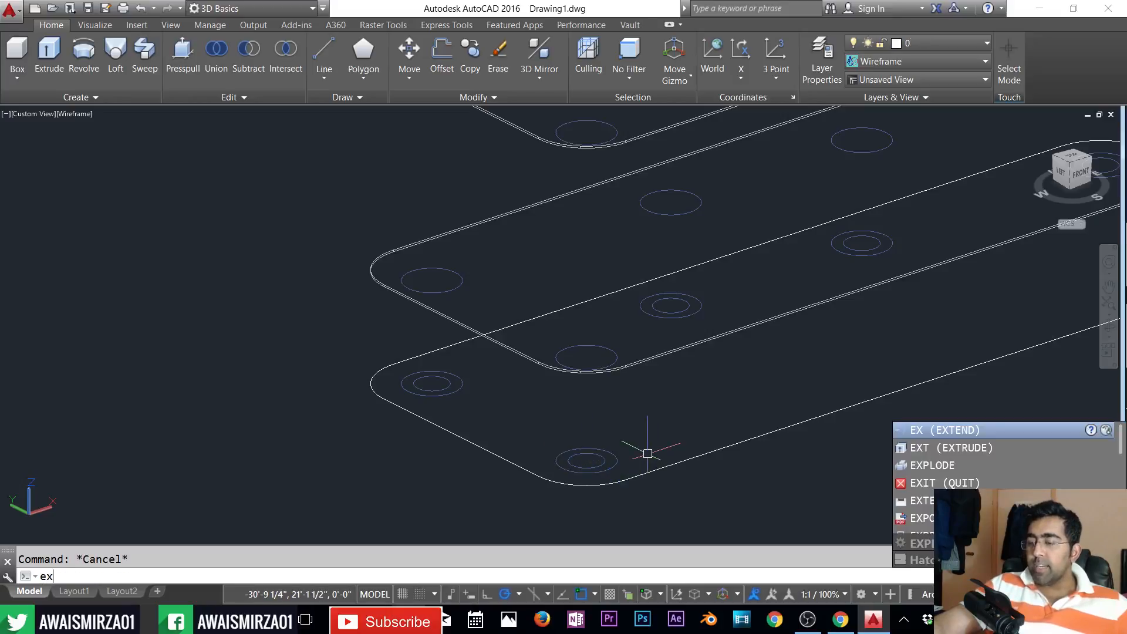
key(Escape)
- Create a new layer named opill with index color 43, then close the layer properties manager
click(822, 79)
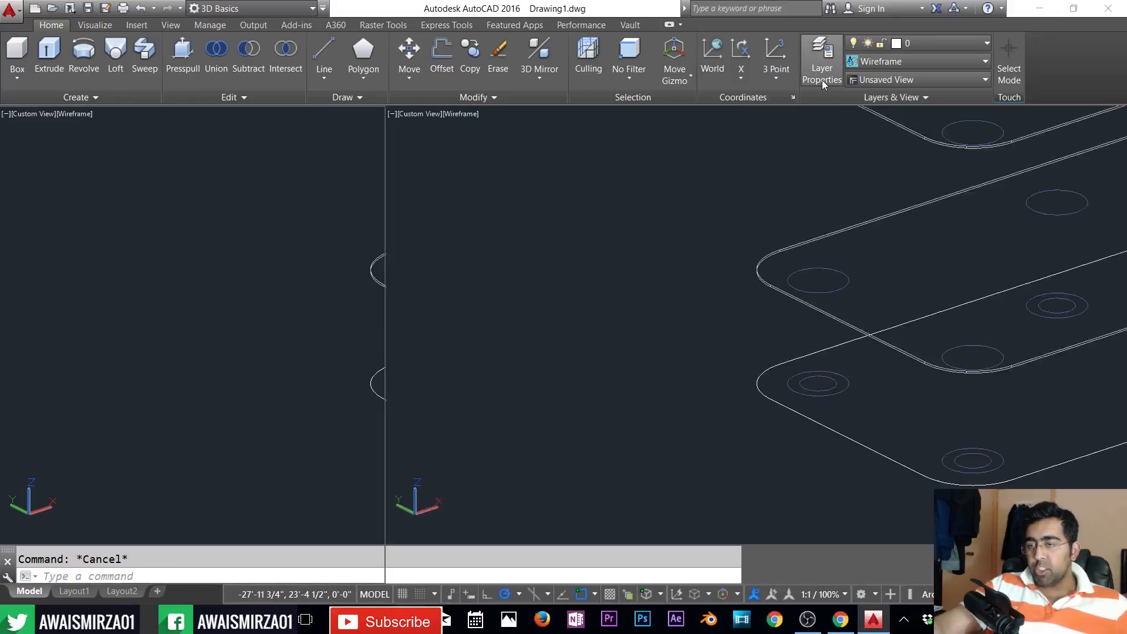
click(81, 146)
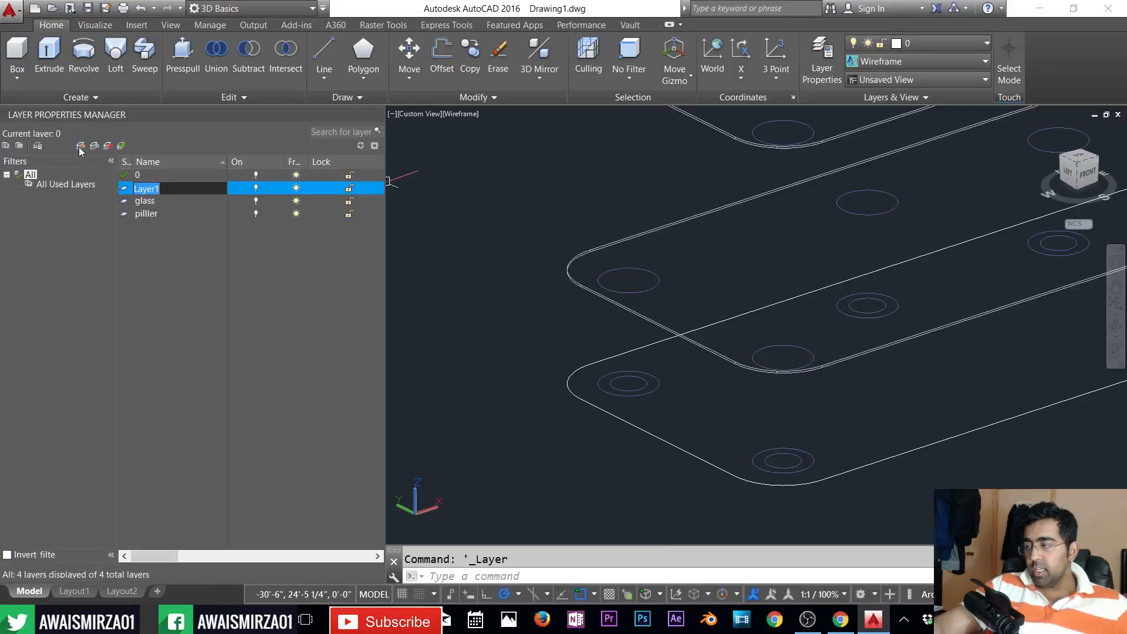
text(opill)
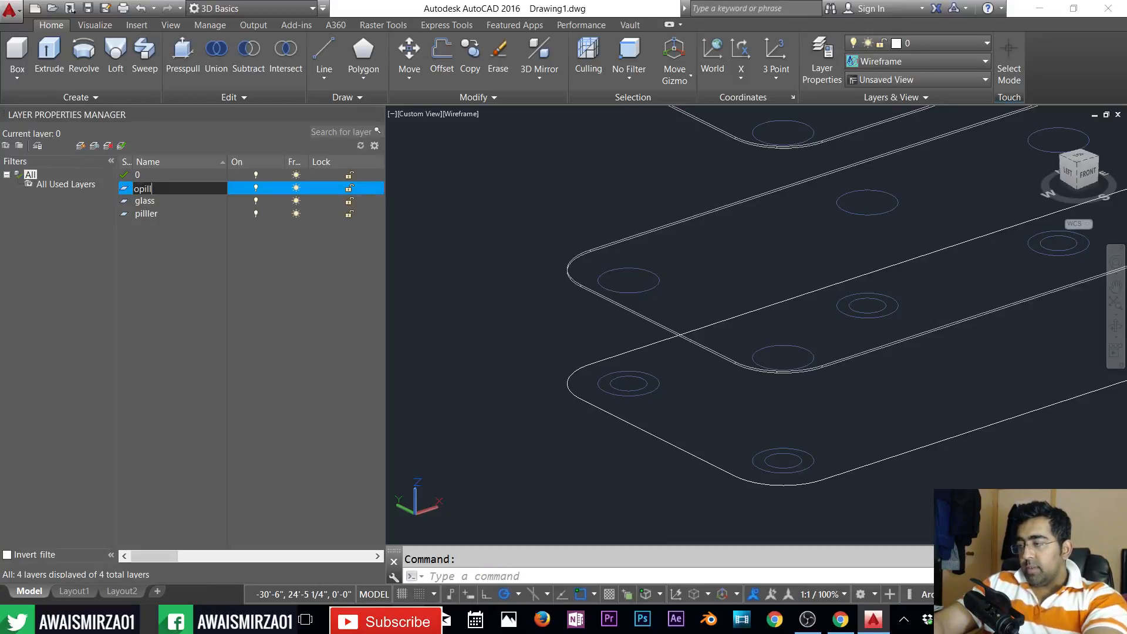
key(Return)
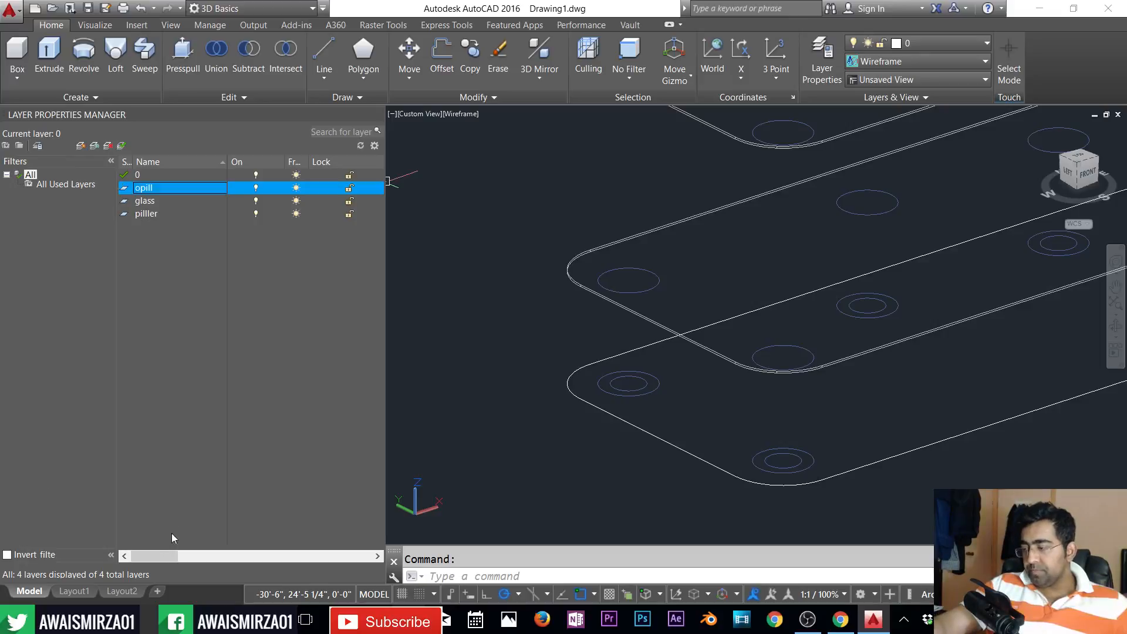
click(188, 556)
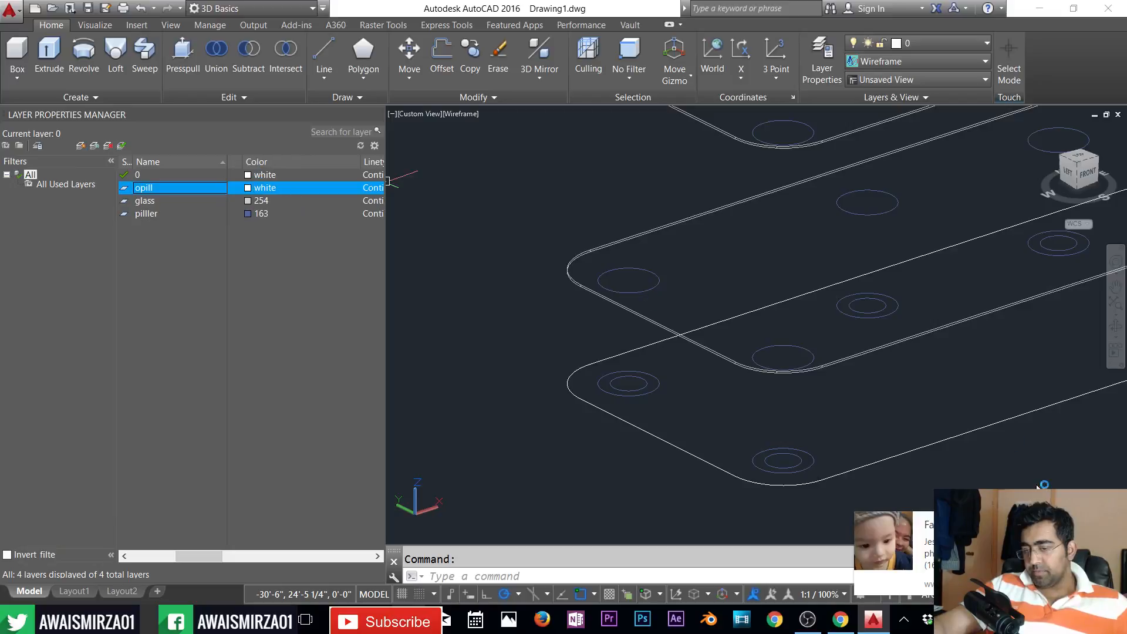
click(261, 188)
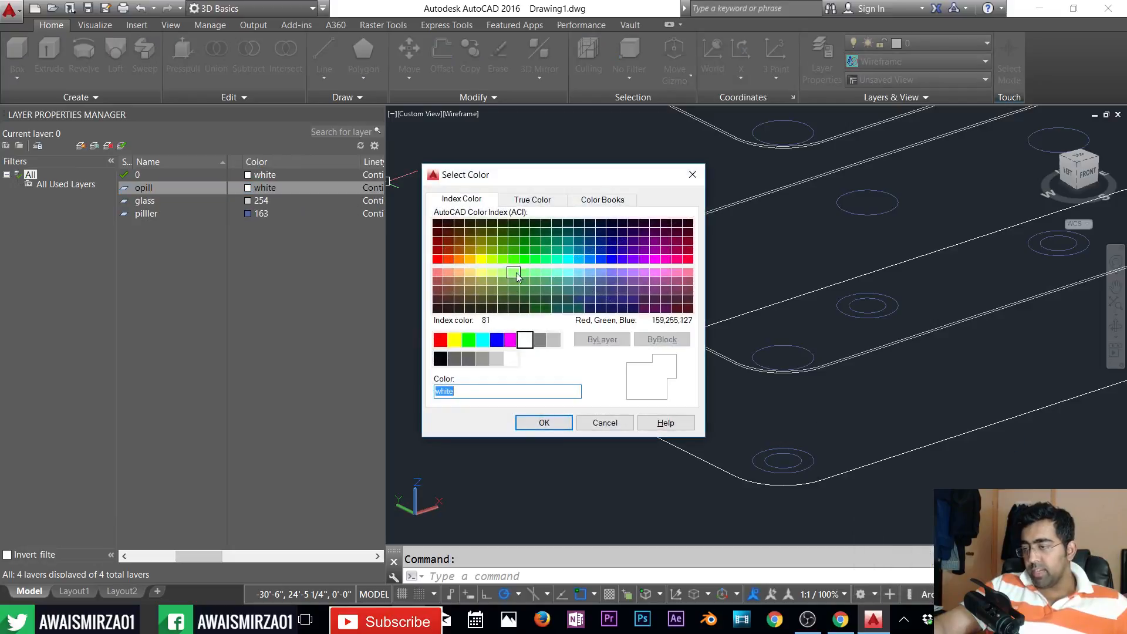
click(470, 281)
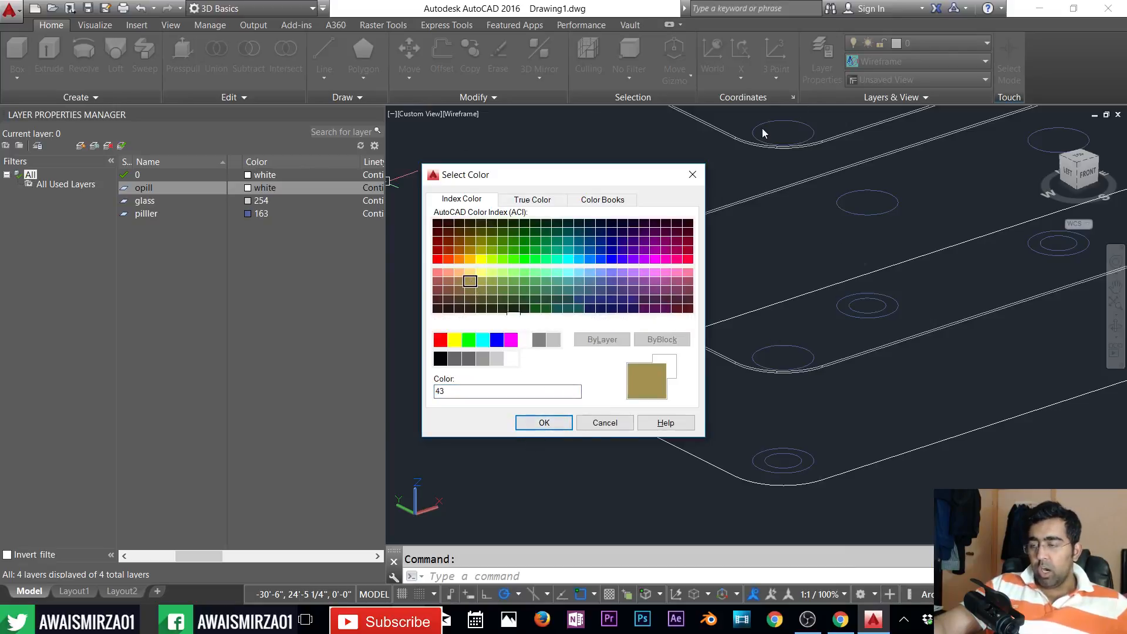
click(542, 422)
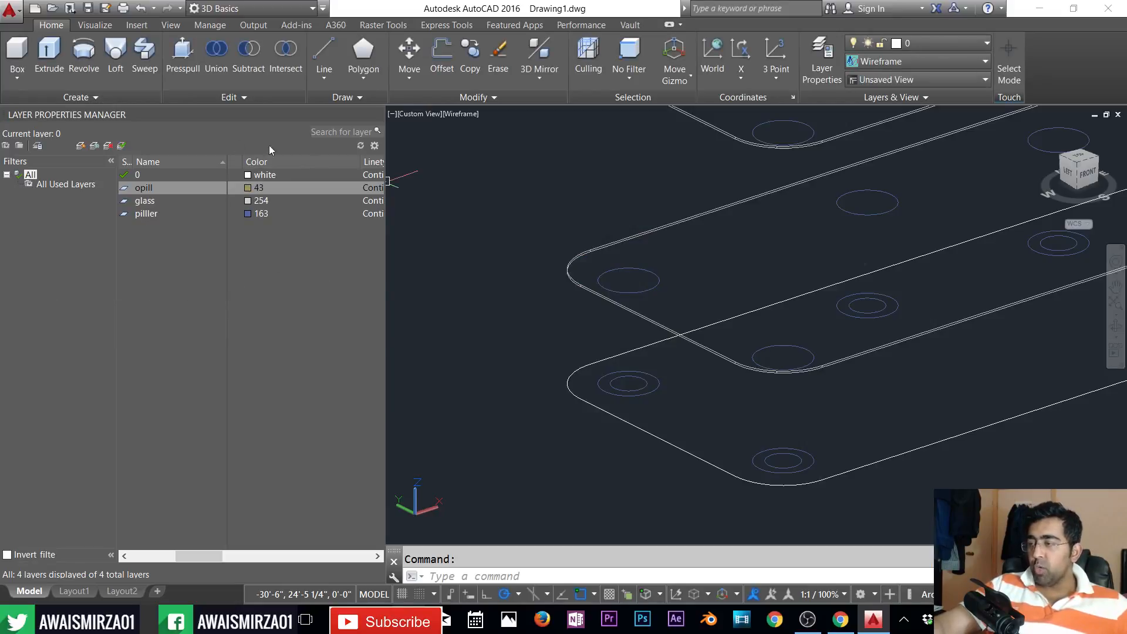
click(377, 113)
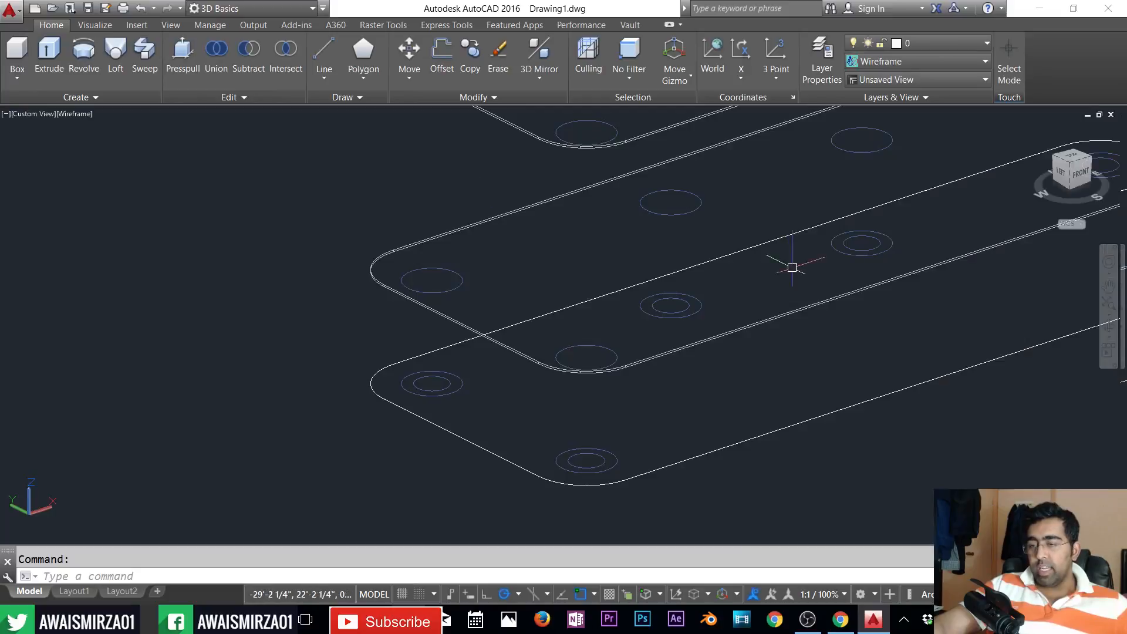
scroll(647, 311, down, 2)
middle_drag(771, 247, 670, 338)
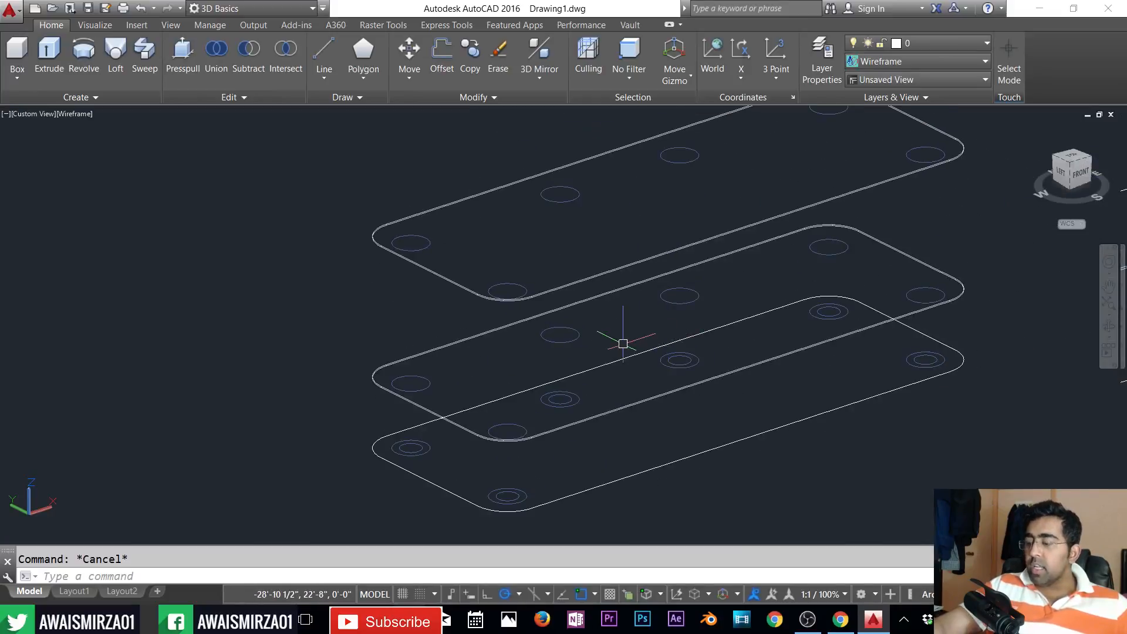
text(co)
key(Return)
text(p)
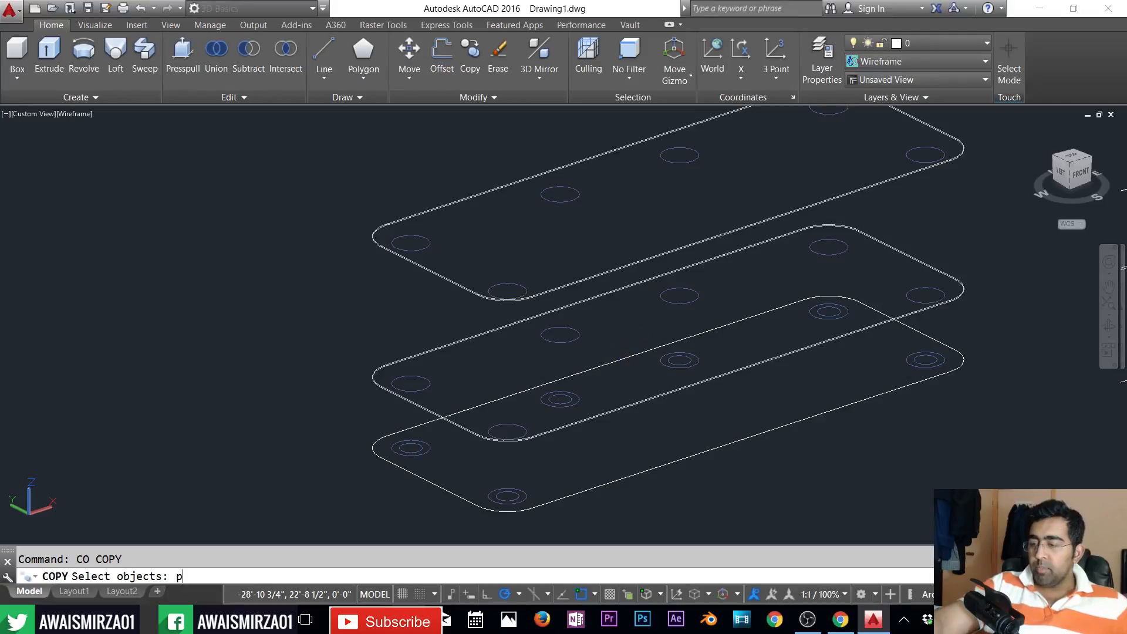
key(Return)
key(Escape)
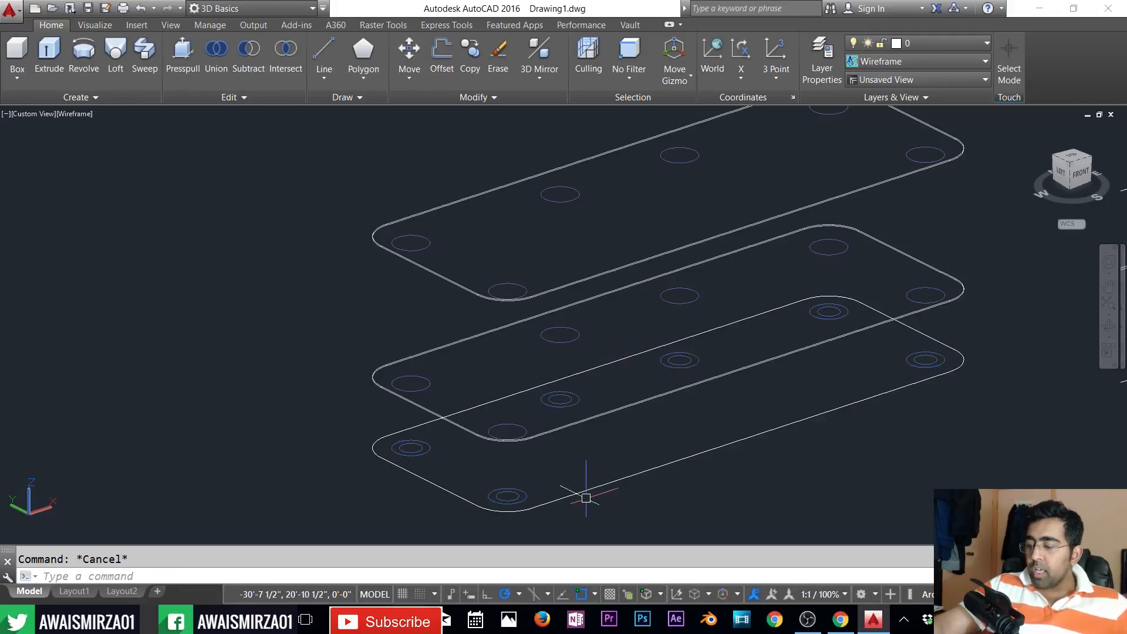
- Copy the six inner pillar circles from the bottom outline straight up to the matching circles on the middle plate
text(c)
key(Return)
scroll(554, 493, up, 2)
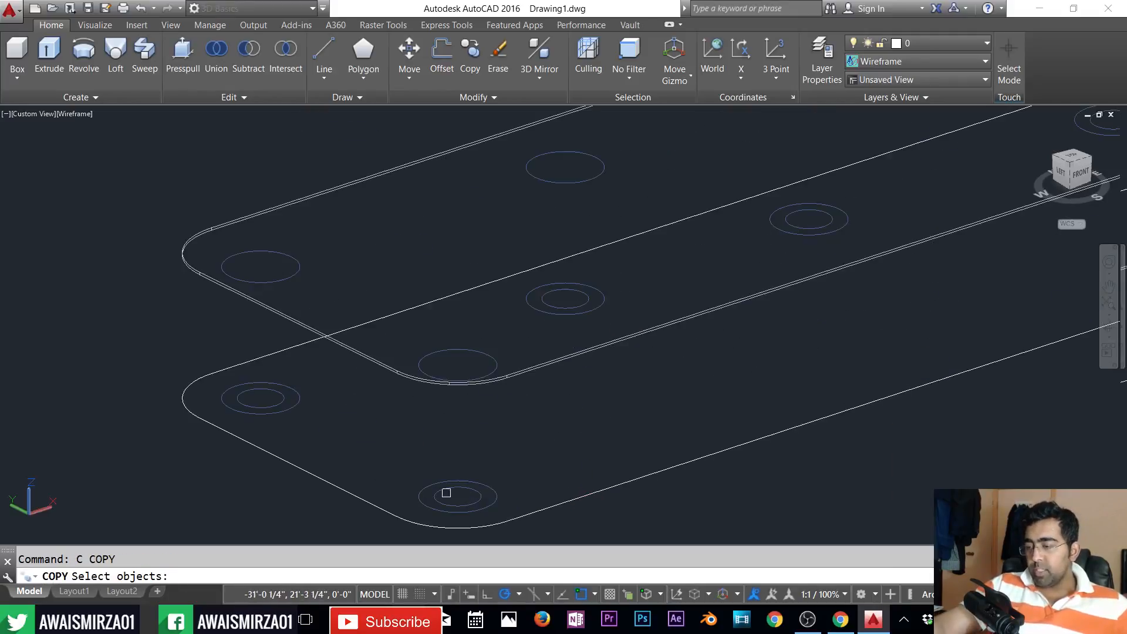
click(470, 488)
click(281, 393)
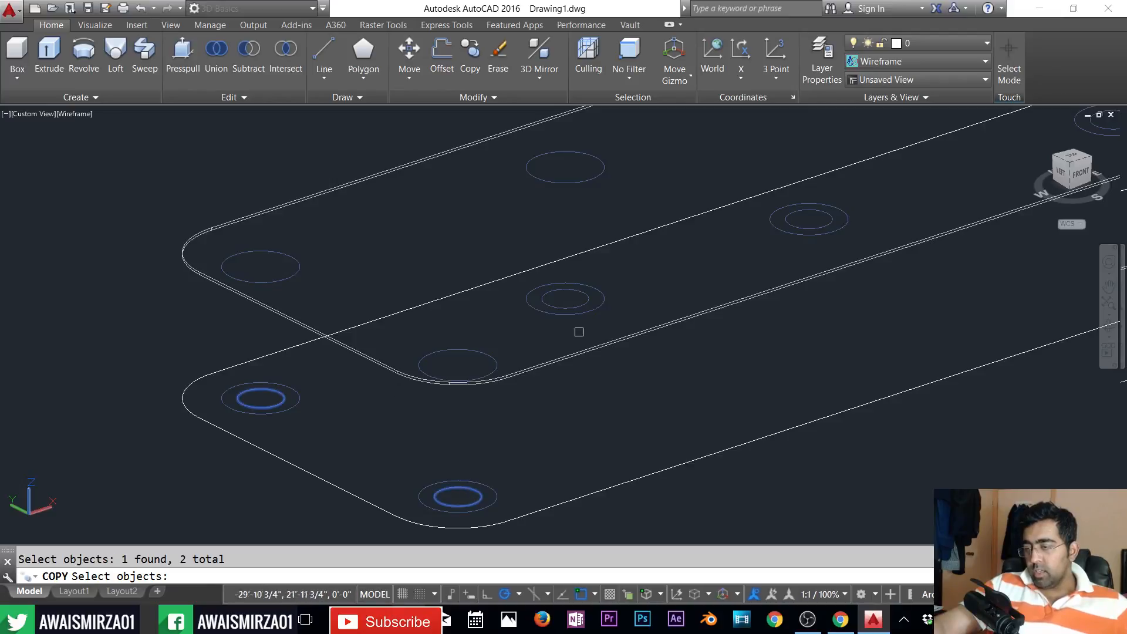
click(589, 300)
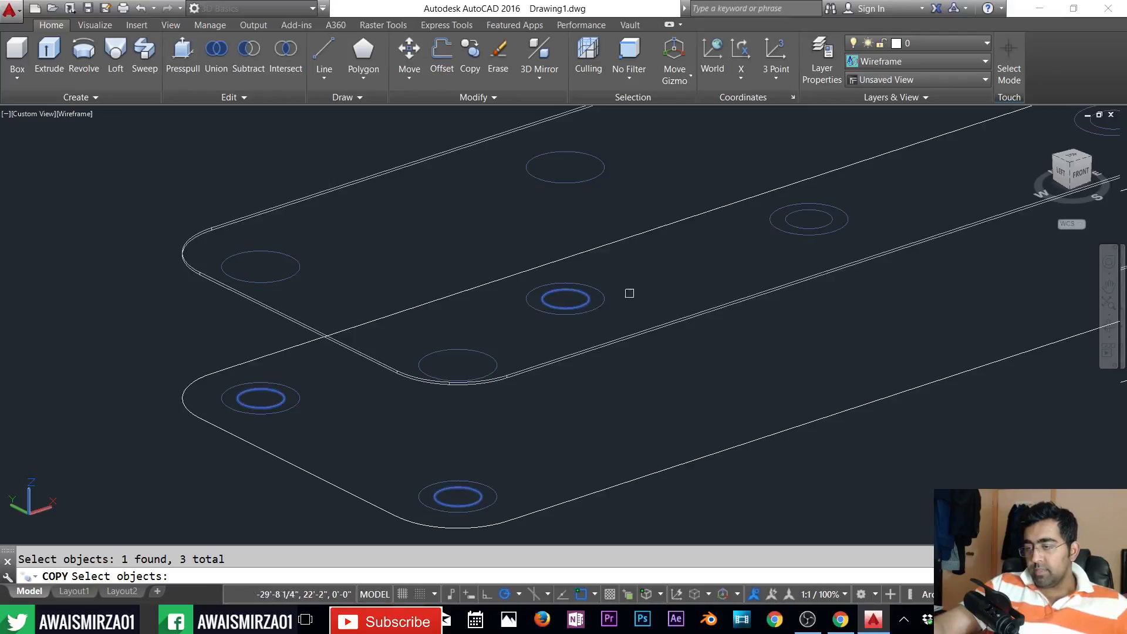
click(790, 216)
scroll(782, 247, down, 3)
middle_drag(796, 259, 478, 377)
scroll(539, 337, up, 3)
scroll(537, 341, up, 2)
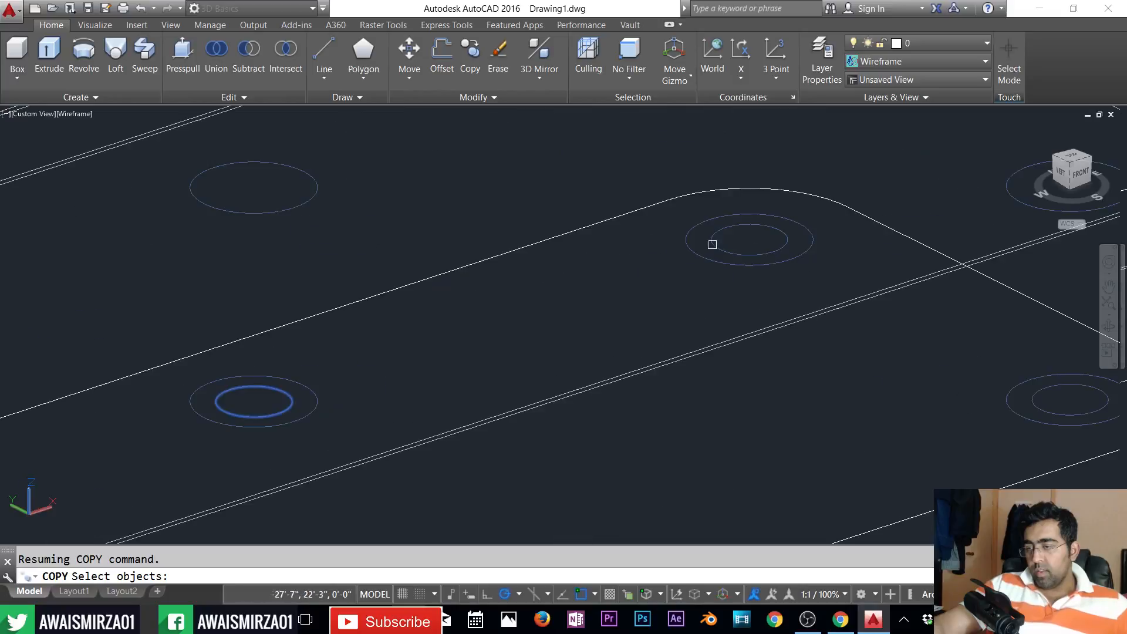
click(712, 245)
click(1033, 395)
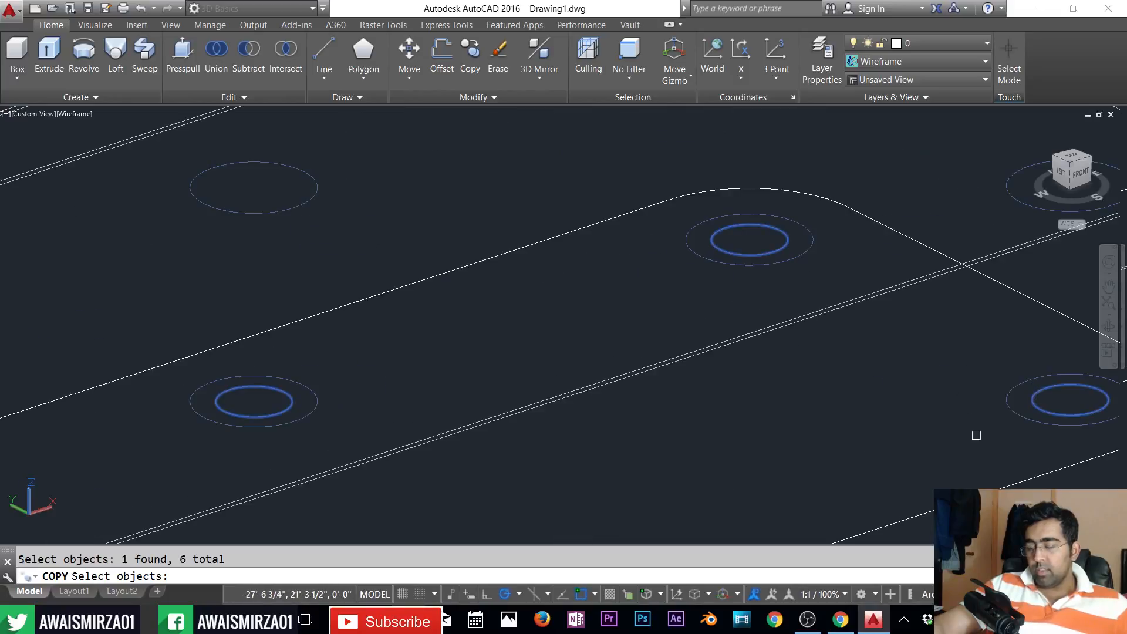
scroll(847, 432, down, 5)
middle_drag(843, 403, 914, 332)
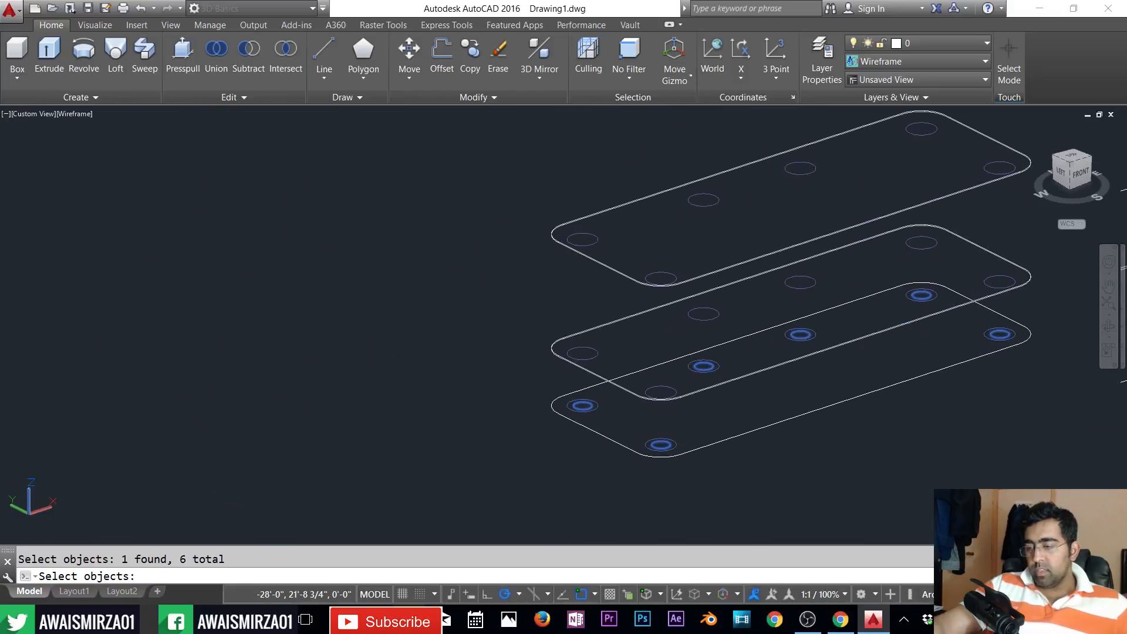
key(Return)
scroll(675, 452, up, 5)
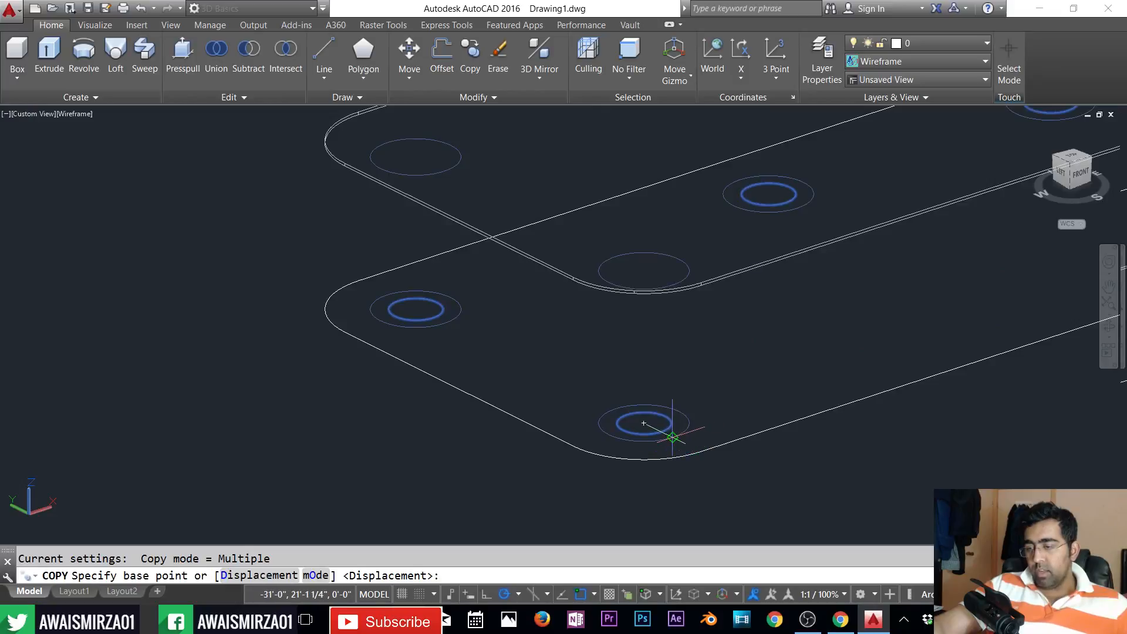
click(673, 436)
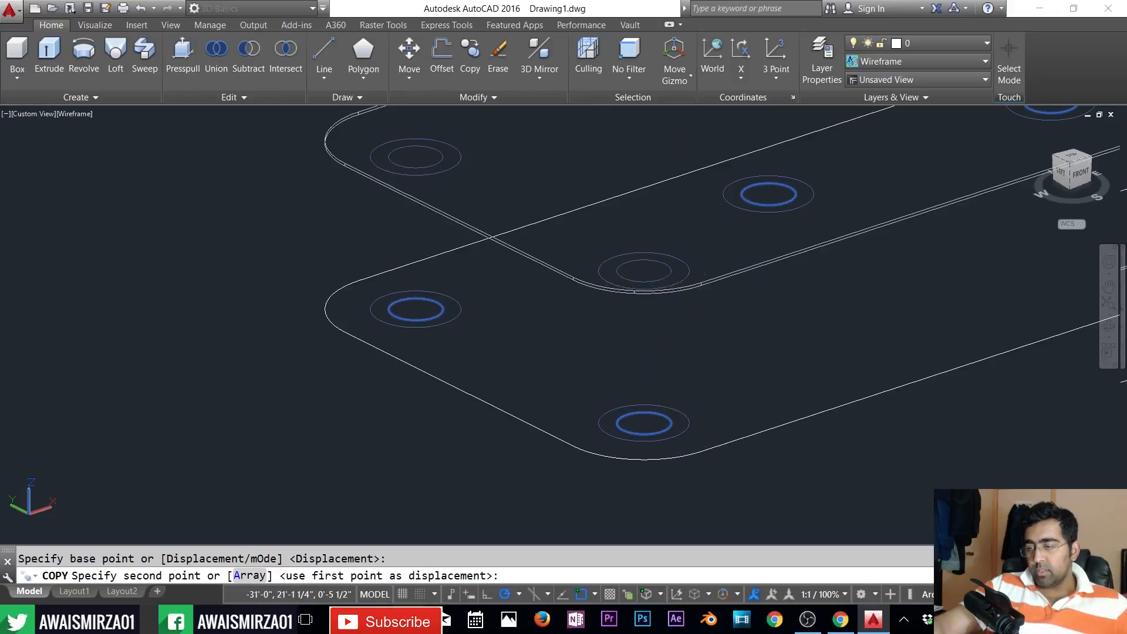
click(674, 285)
scroll(673, 287, down, 6)
scroll(683, 197, up, 6)
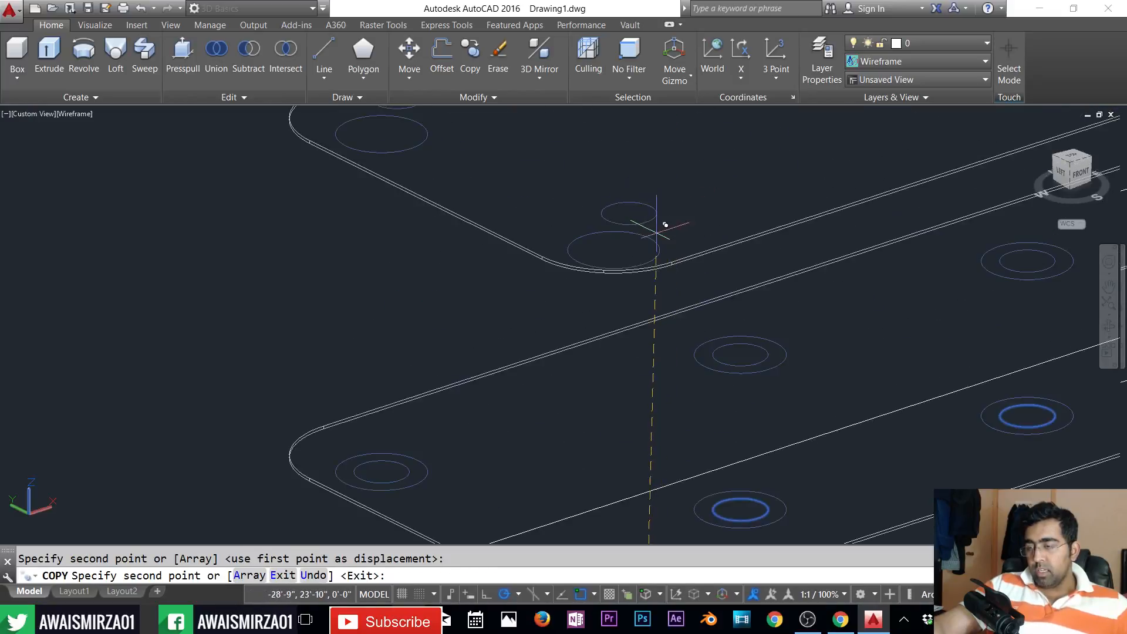
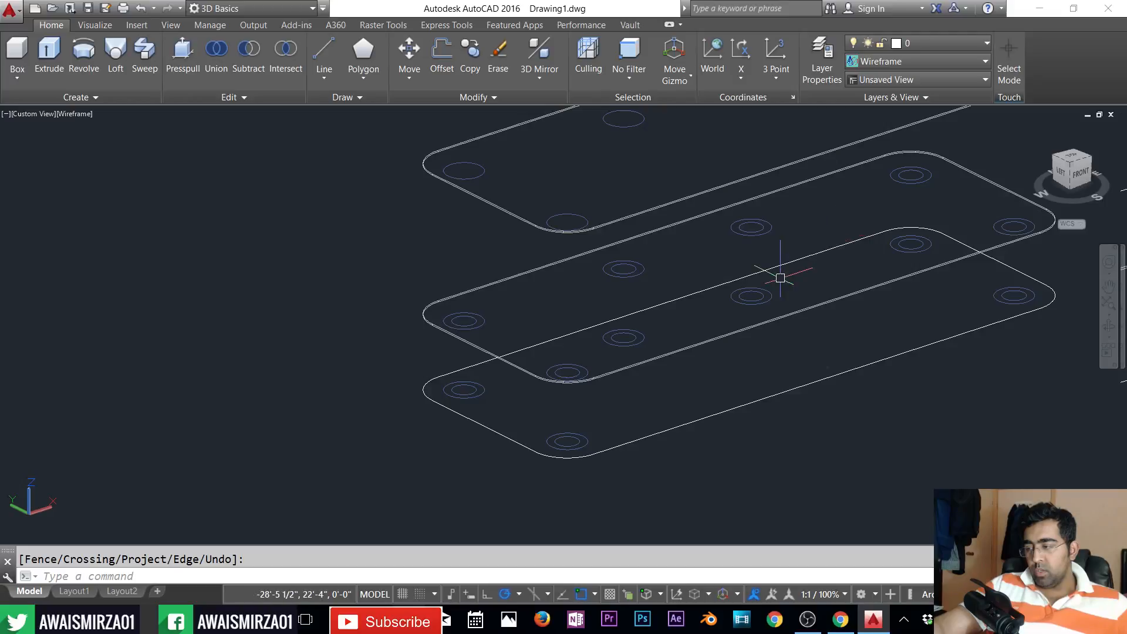
- Extrude the previously selected six outer circles on the bottom outline to a height of .5
key(Escape)
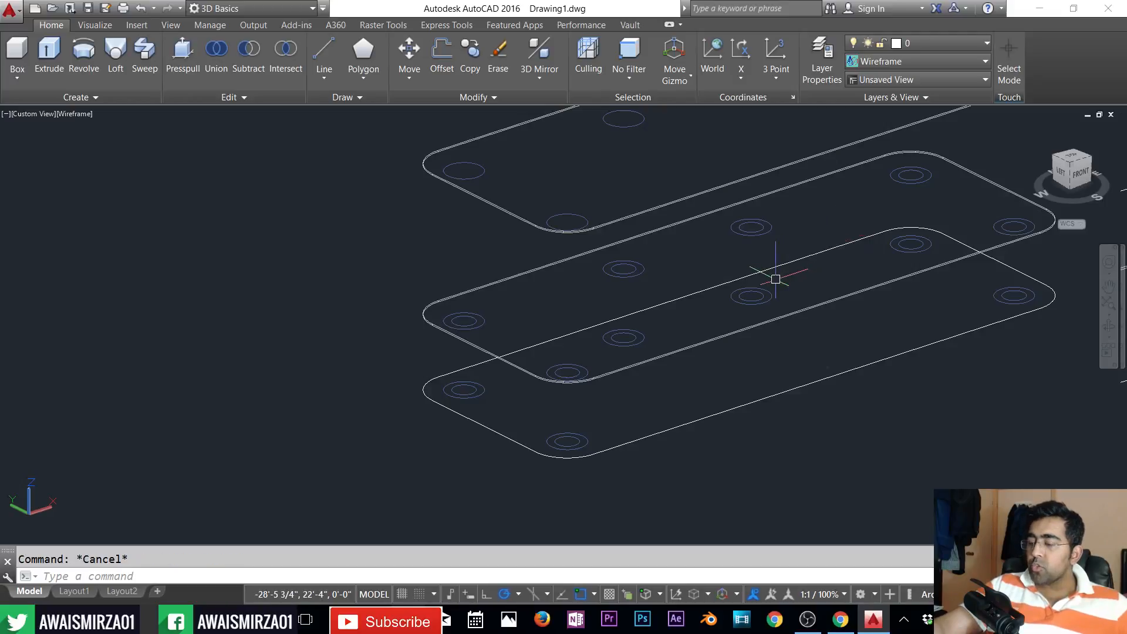
key(Return)
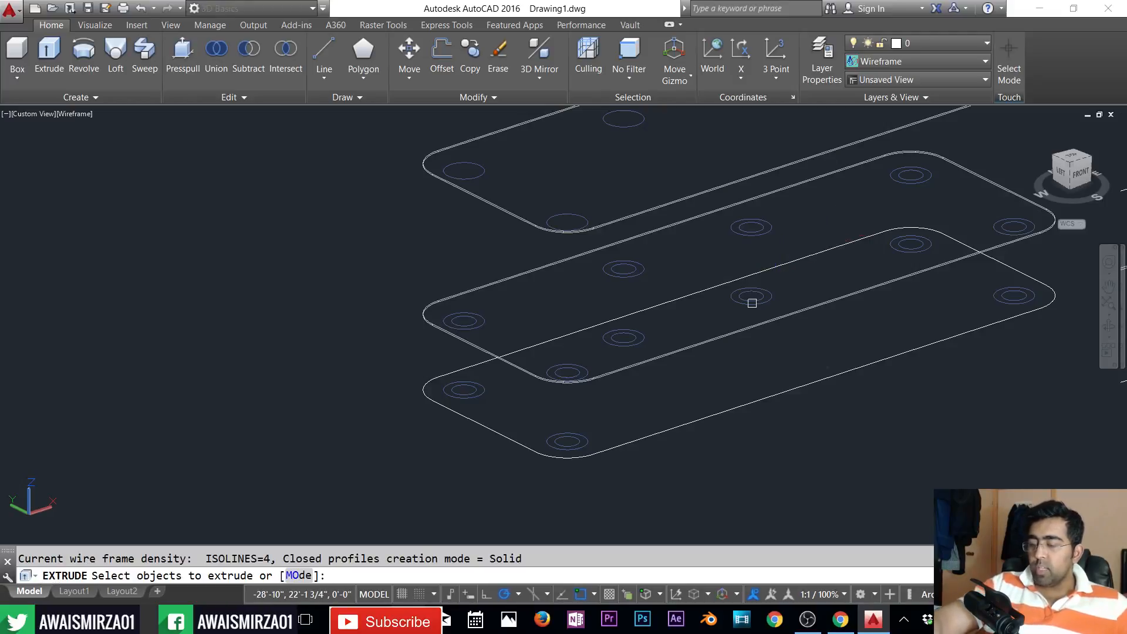
text(p)
key(Return)
key(Return)
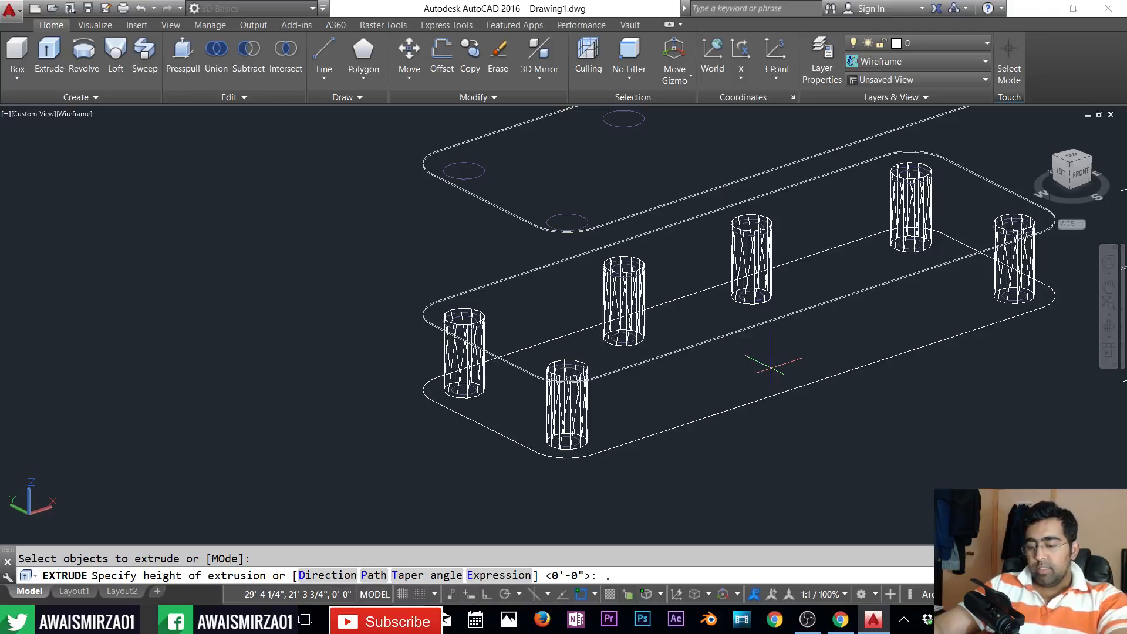
text(.5)
key(Return)
key(Return)
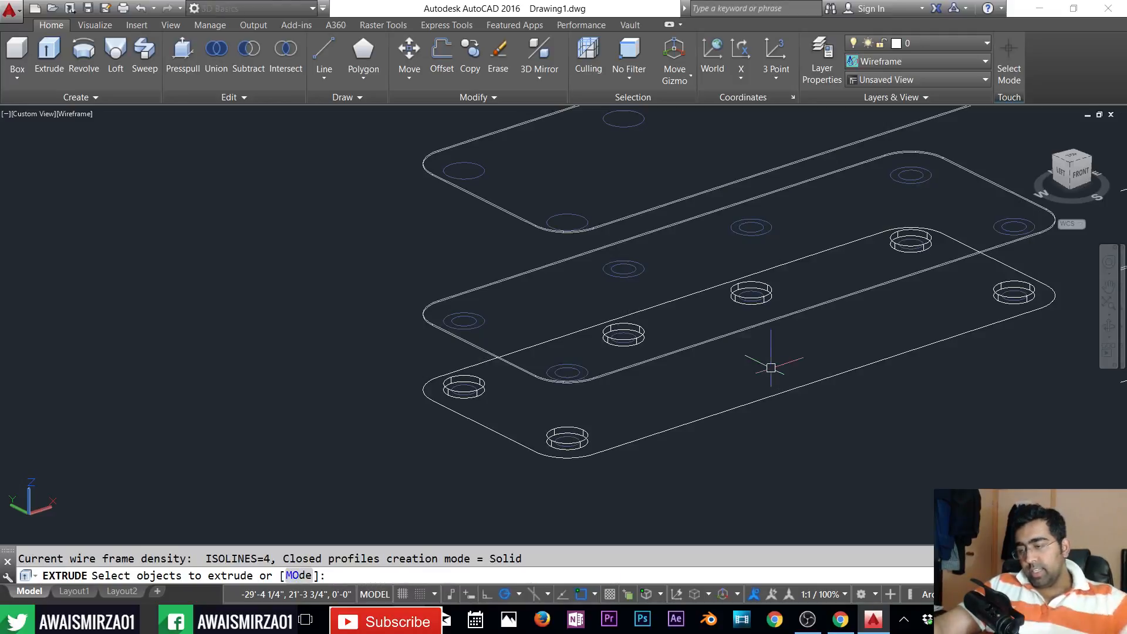
key(Escape)
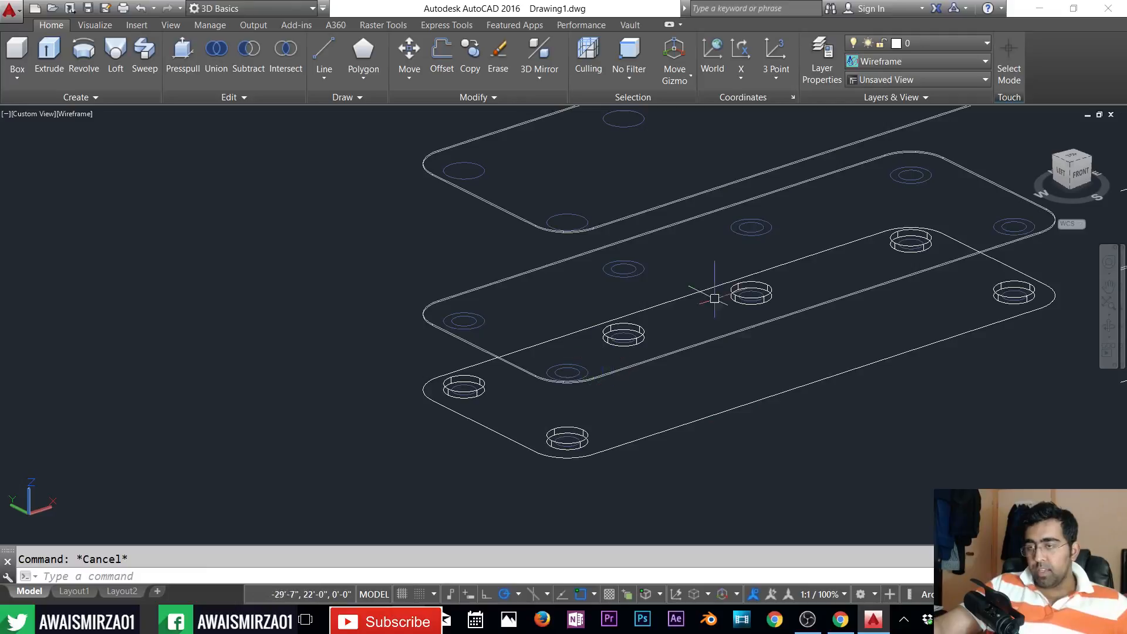
- Turn off layer 0 and make the pilller layer current
click(928, 44)
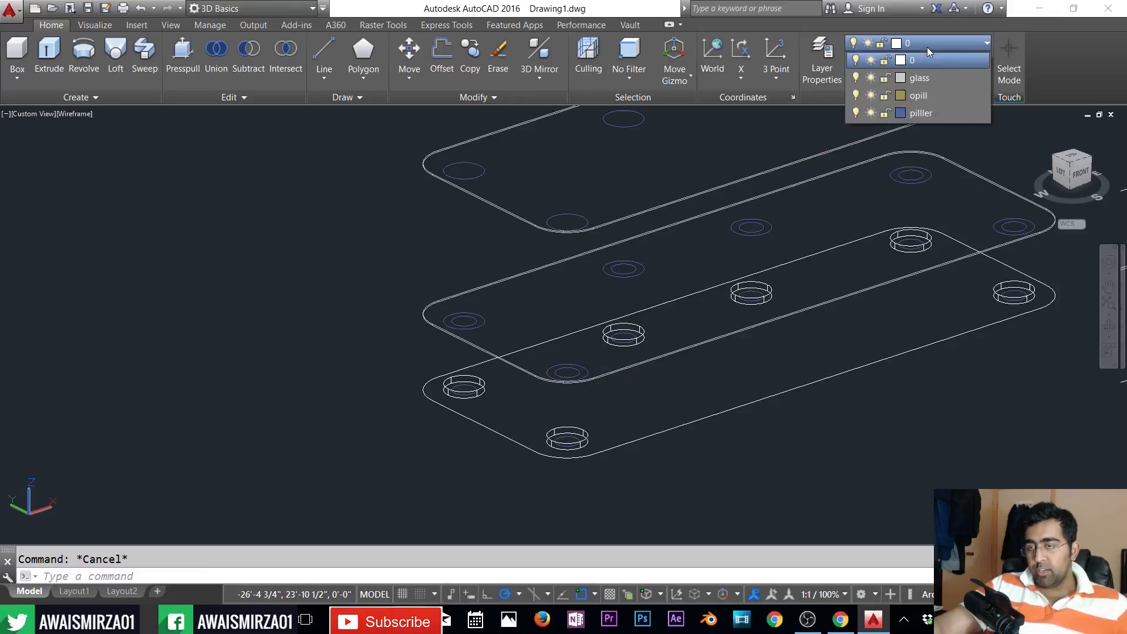
click(860, 60)
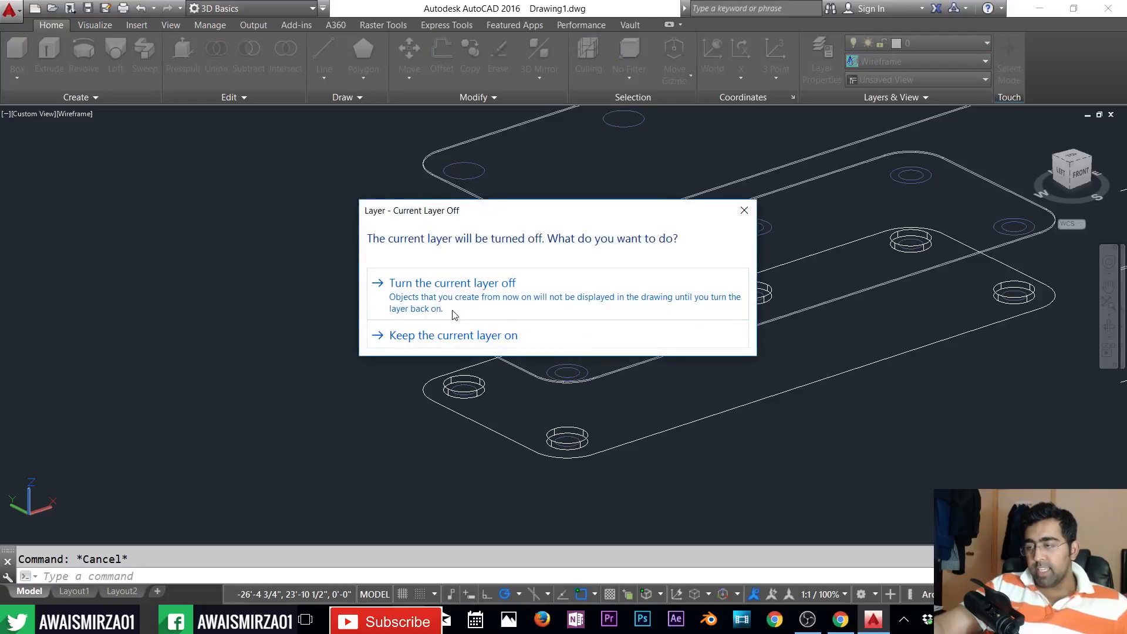
click(453, 311)
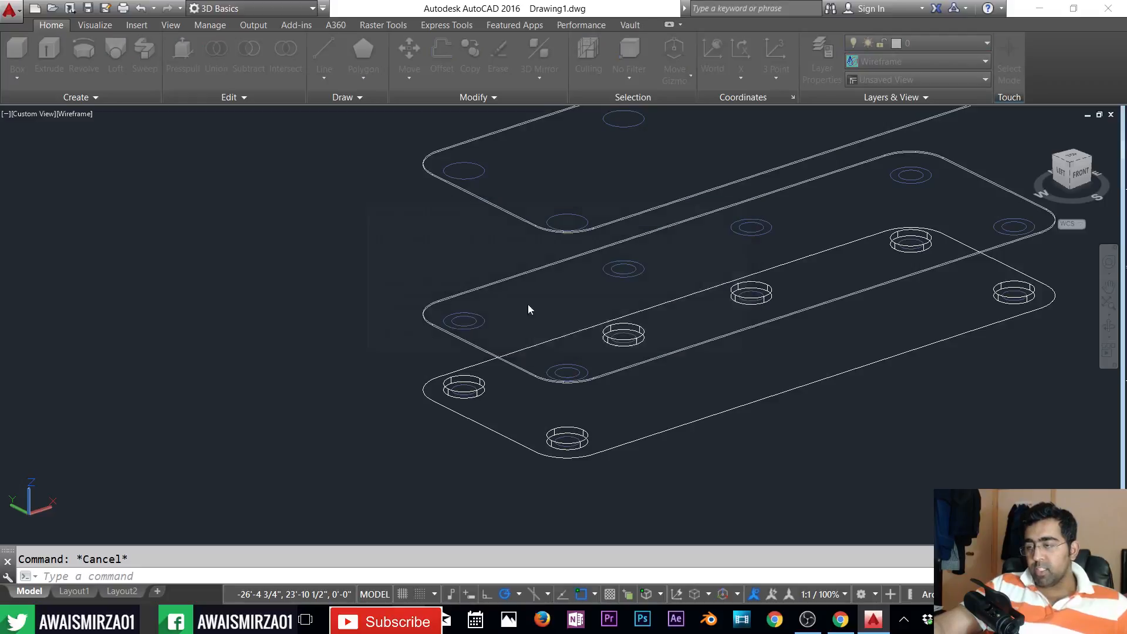
click(883, 43)
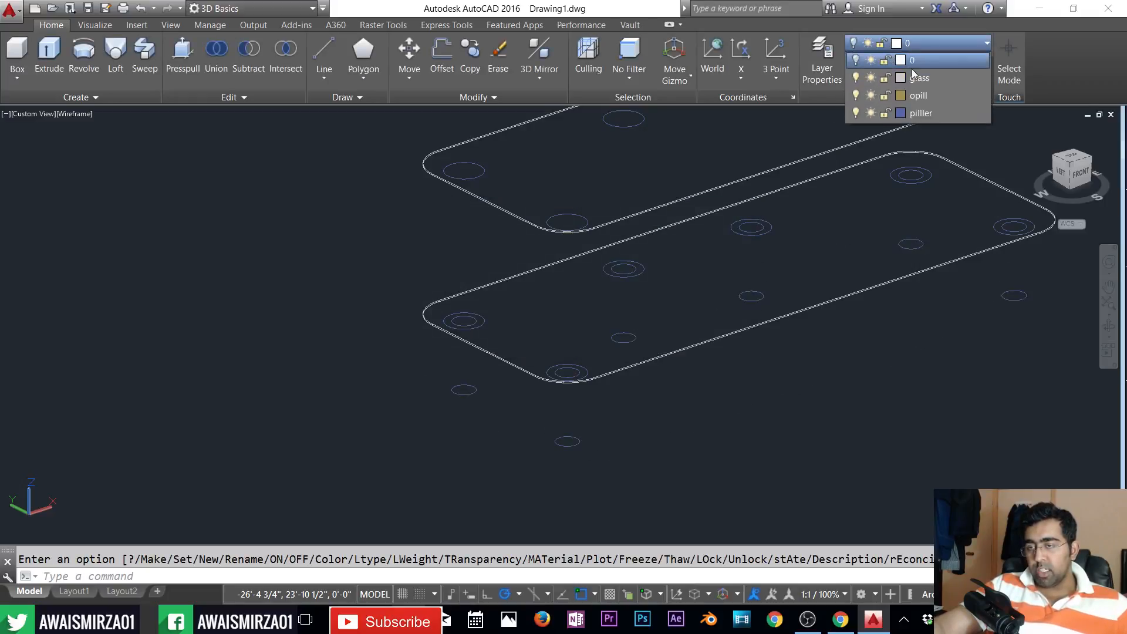
click(919, 97)
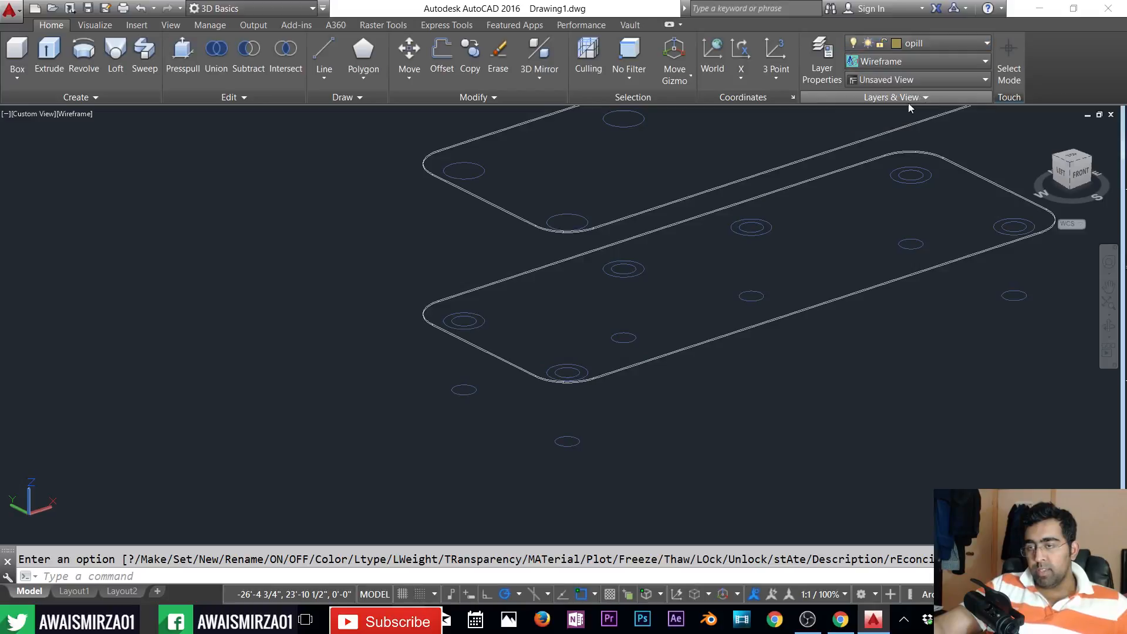
key(Escape)
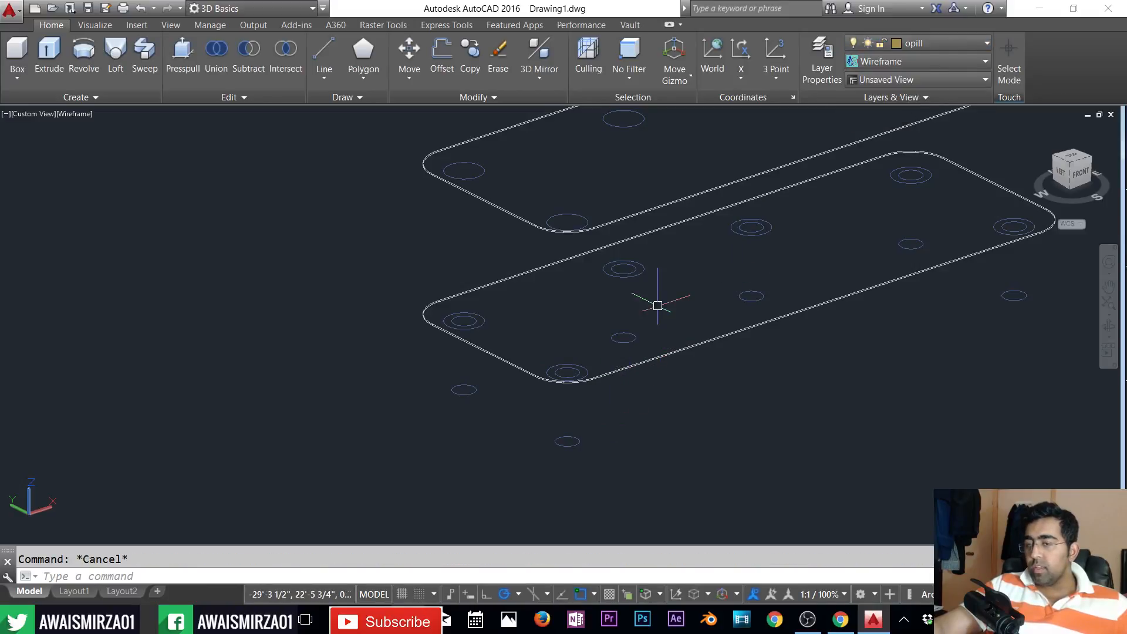
click(935, 43)
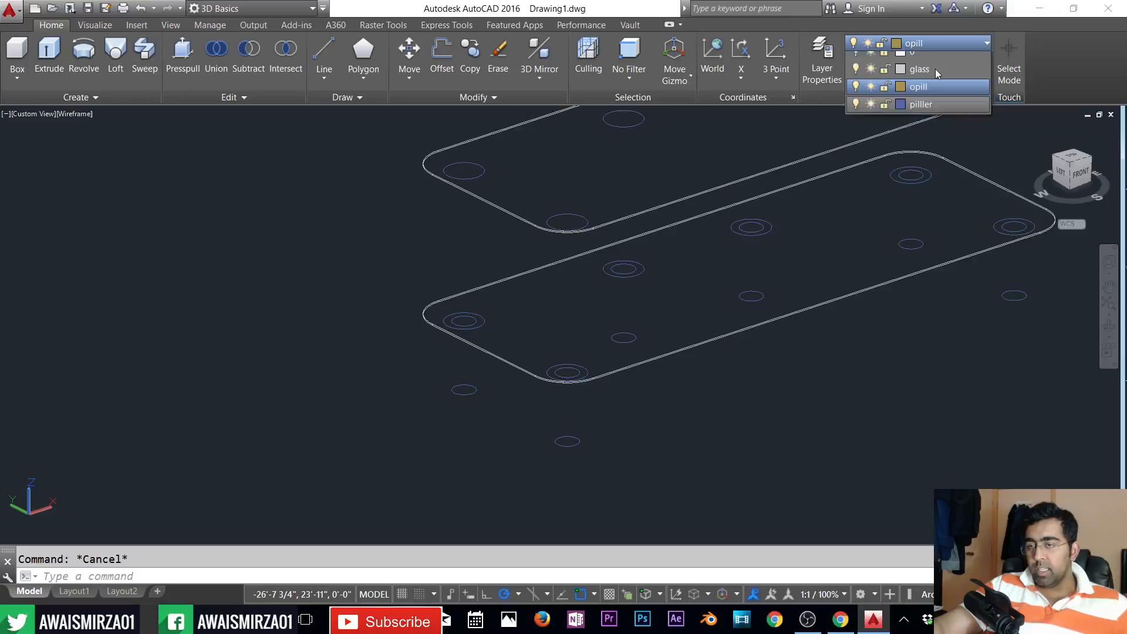
click(922, 105)
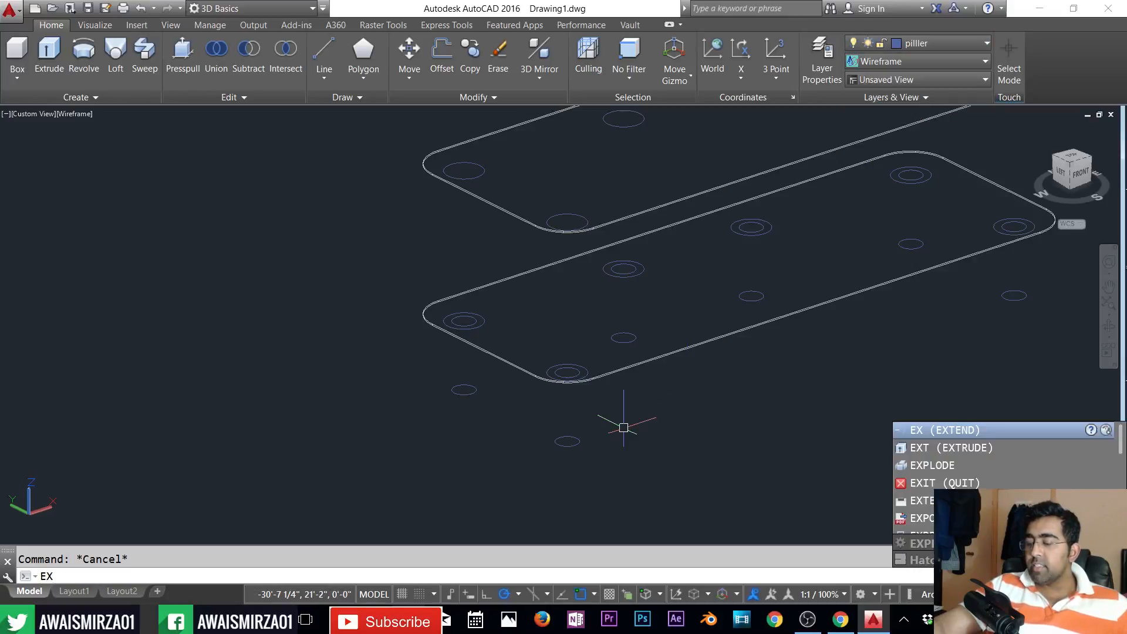
- Extrude the six inner circles of the bottom tier upward to just above the middle plate's circles
text(t)
key(Return)
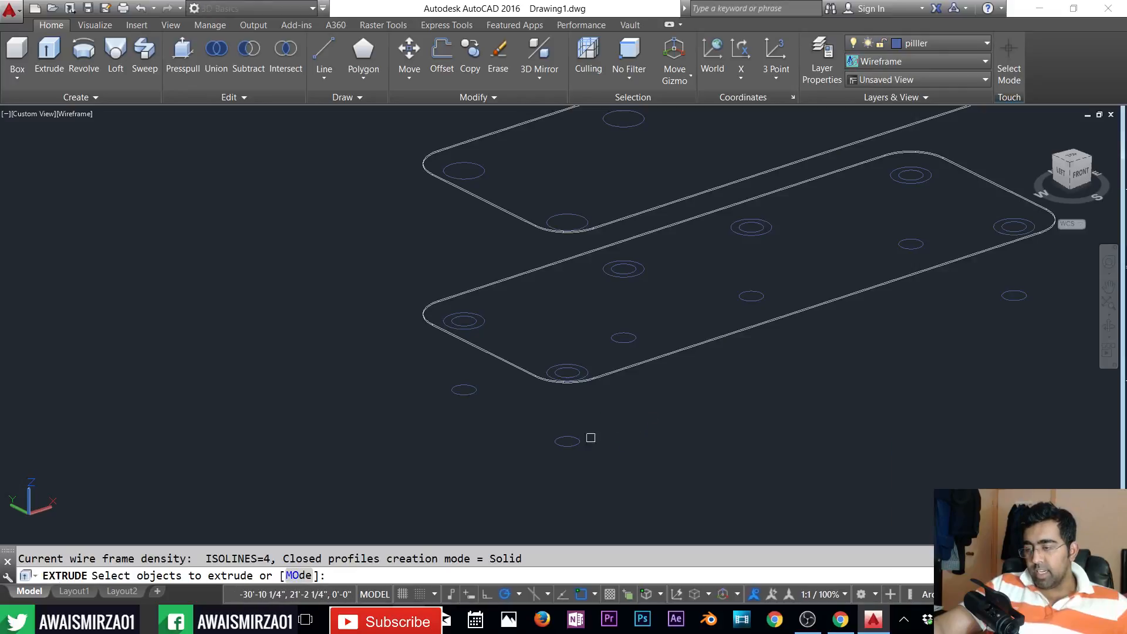
click(567, 437)
click(467, 394)
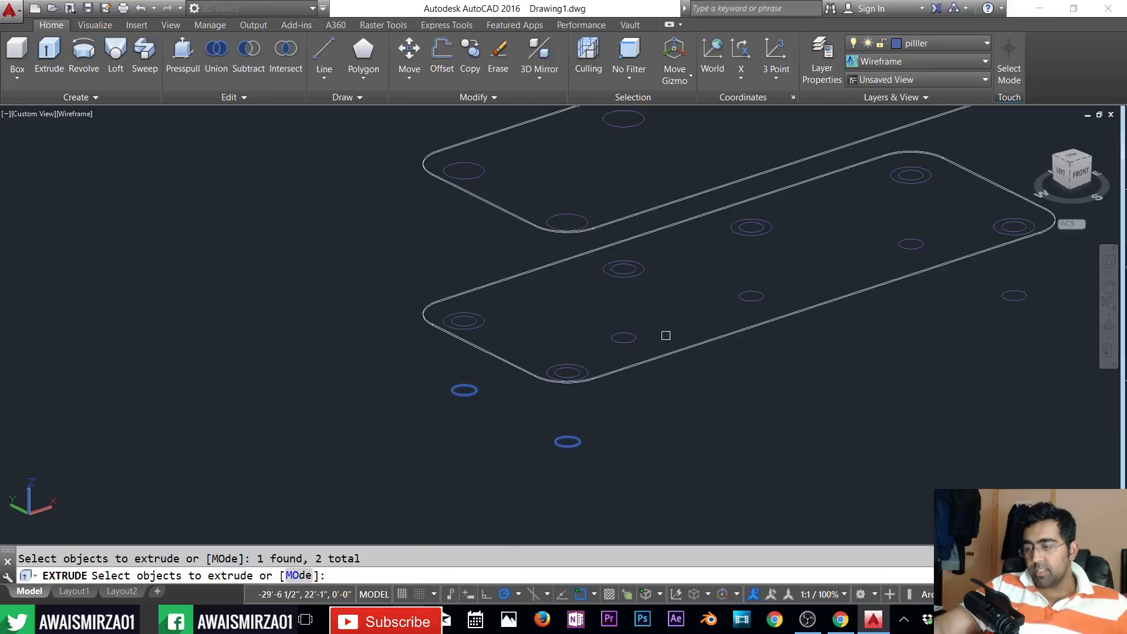
click(918, 239)
click(1019, 304)
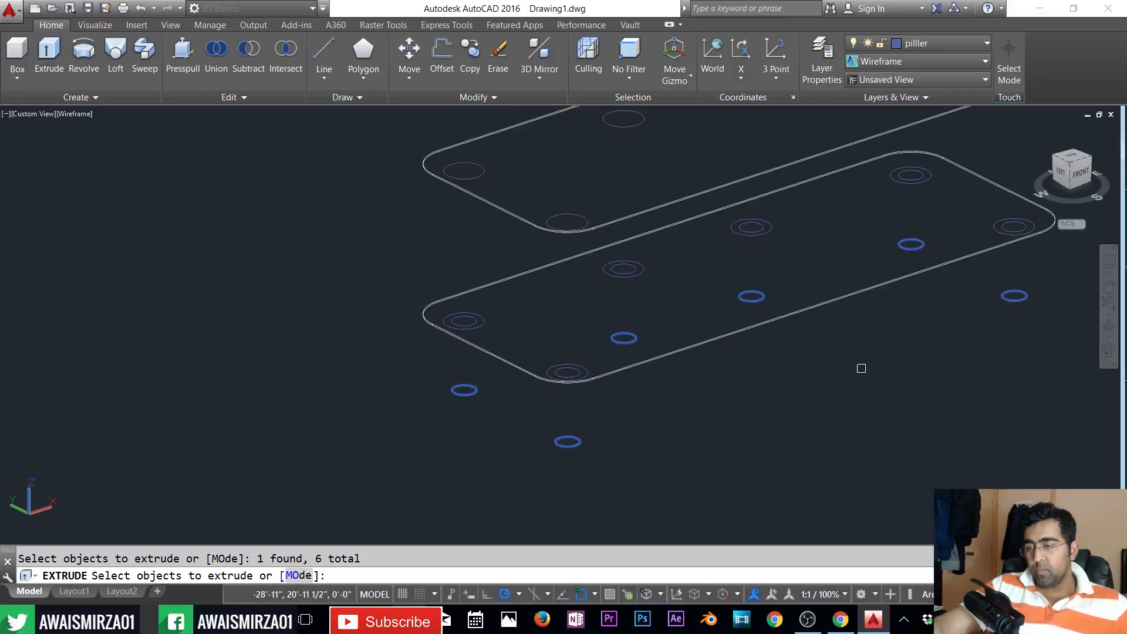
key(Return)
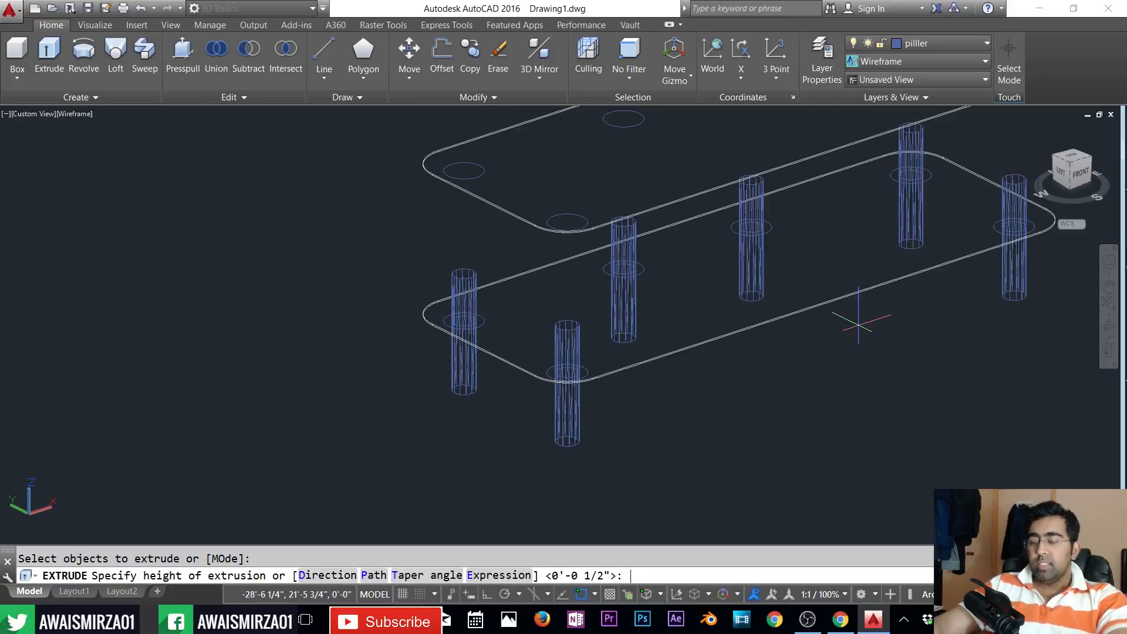
key(Return)
key(Return)
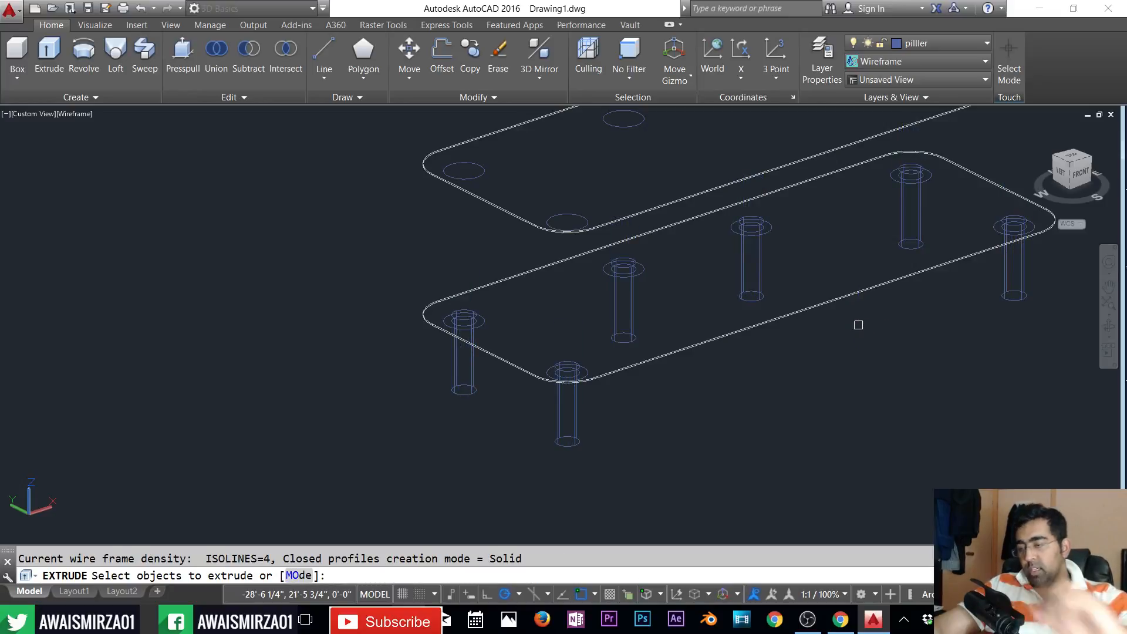
key(Escape)
- Make the opill layer current
scroll(631, 370, up, 5)
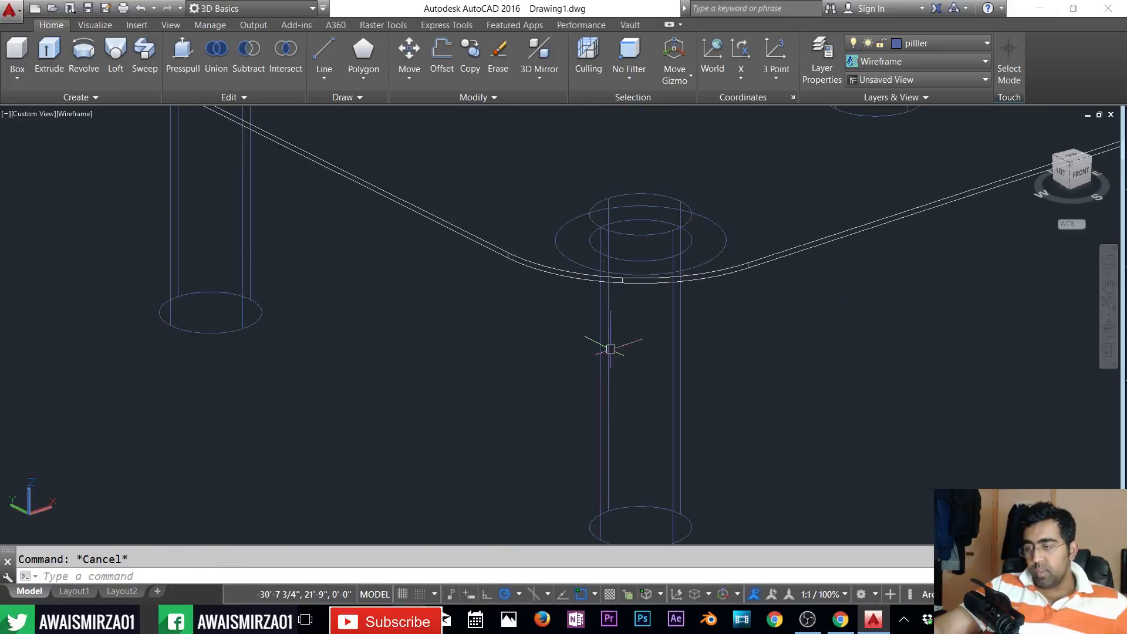
scroll(628, 342, down, 2)
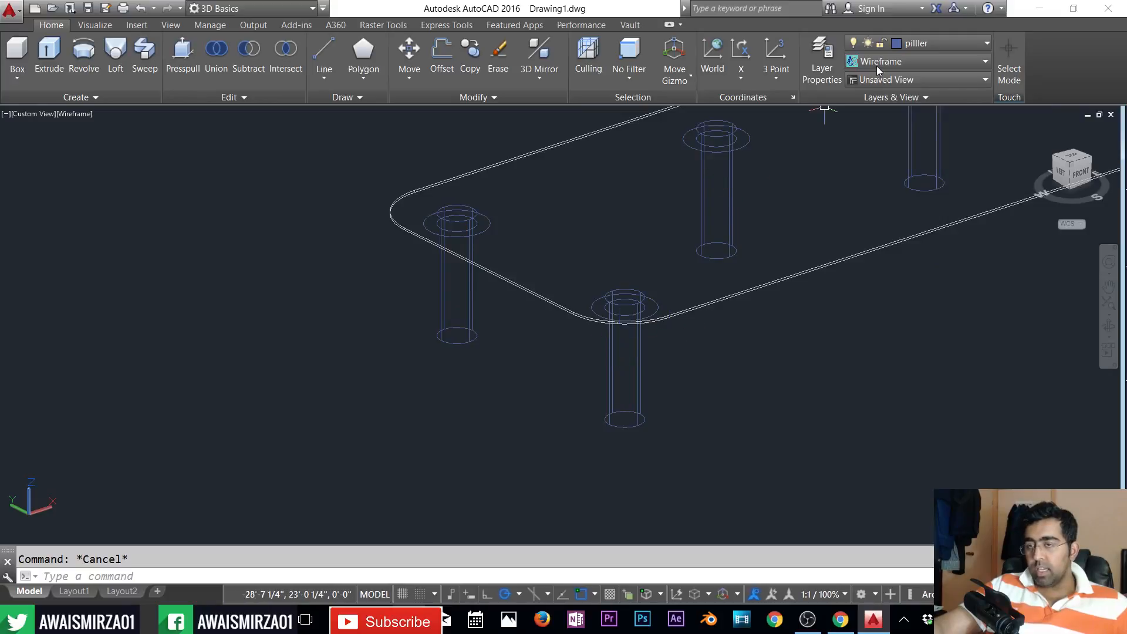
click(935, 44)
click(916, 94)
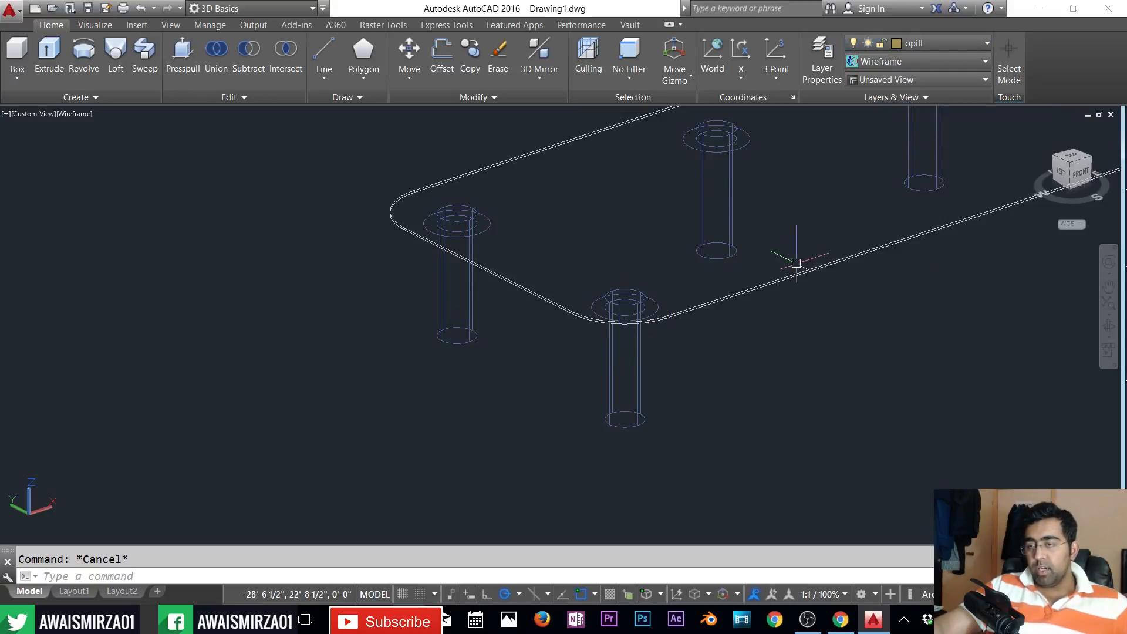
click(928, 44)
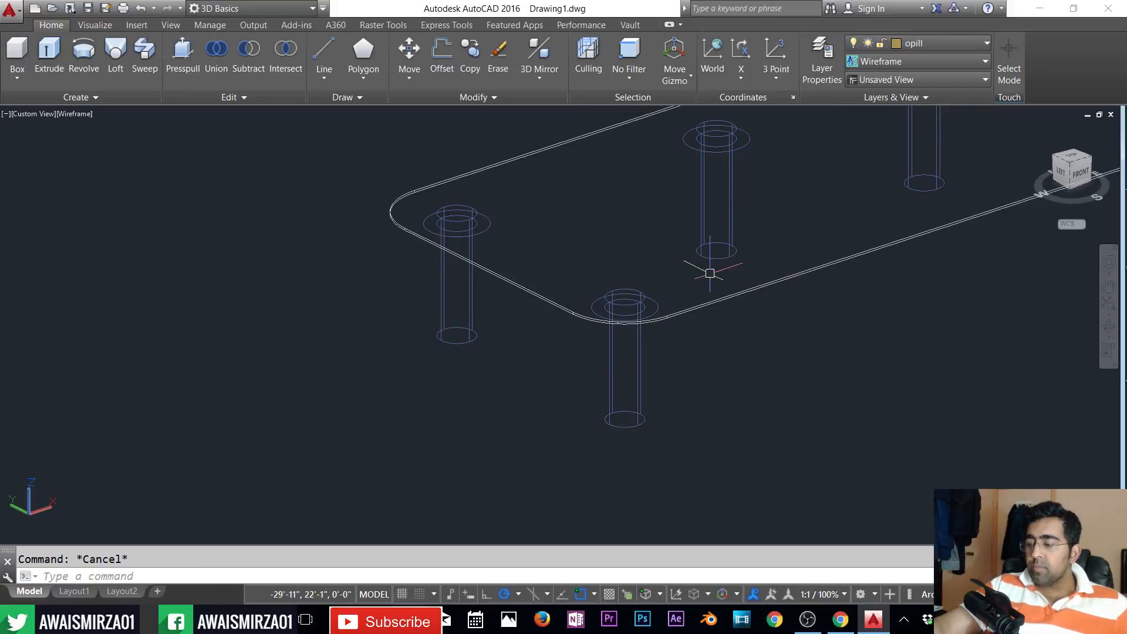
- Extrude the six outer pillar circles on the middle plate to a height of .5, leaving out the inner pillars
text(ext)
key(Return)
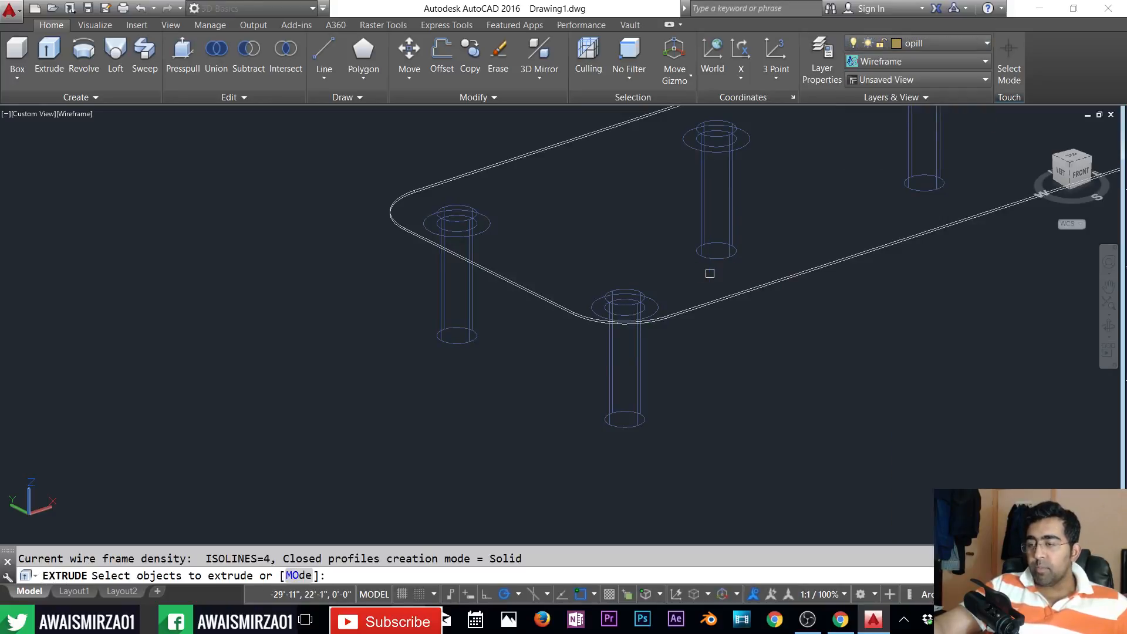
click(656, 302)
click(492, 224)
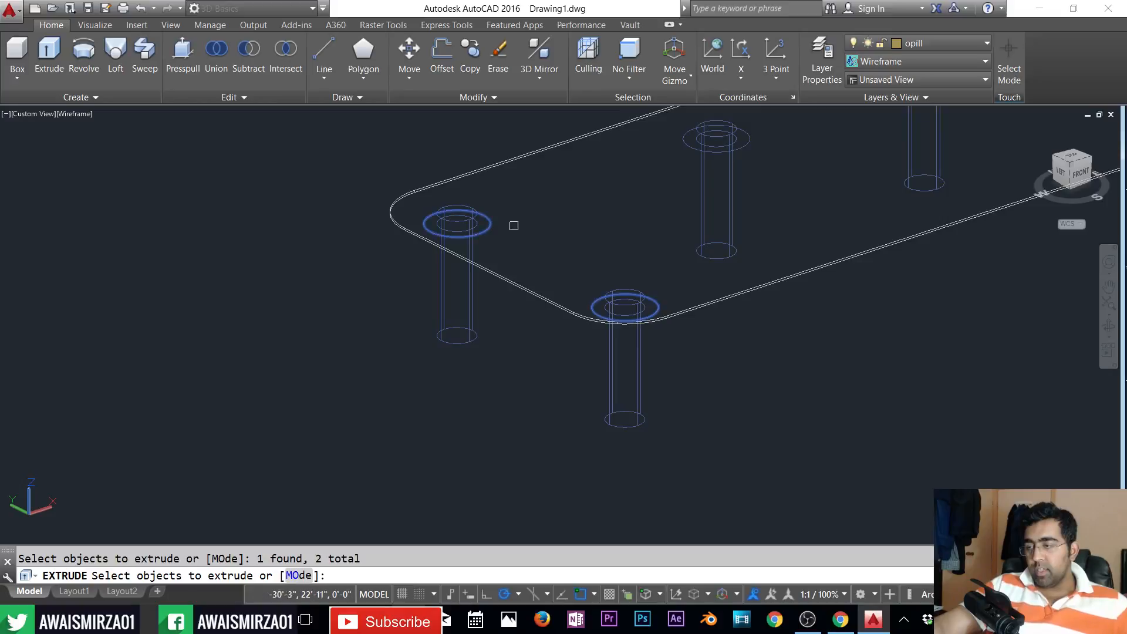
click(751, 141)
scroll(743, 170, down, 2)
scroll(890, 154, up, 1)
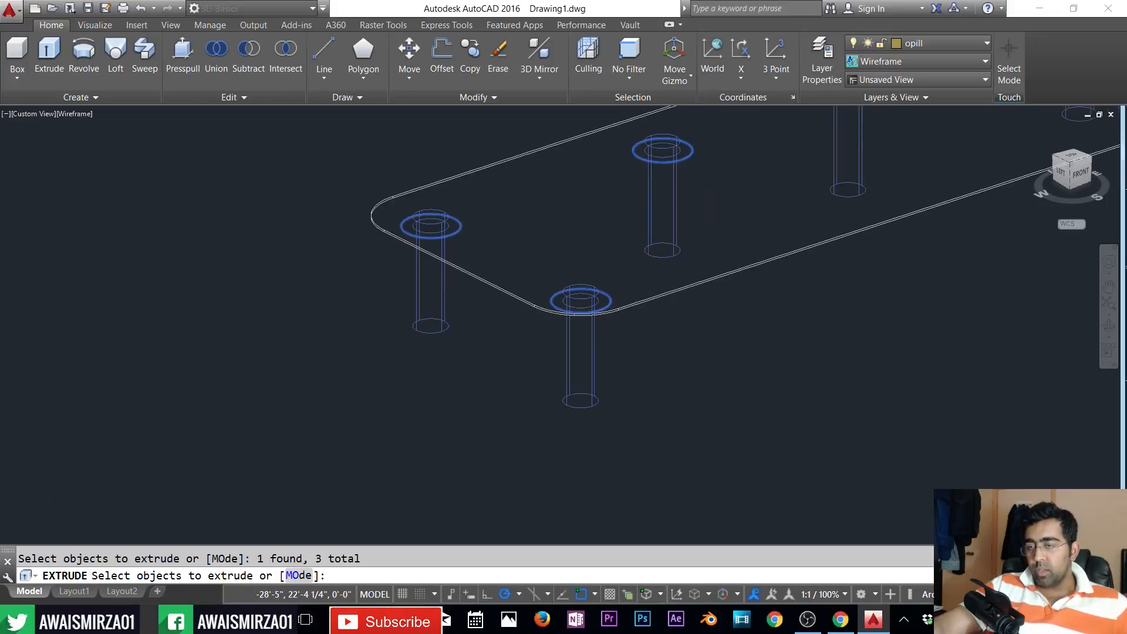
middle_drag(887, 154, 750, 254)
click(733, 187)
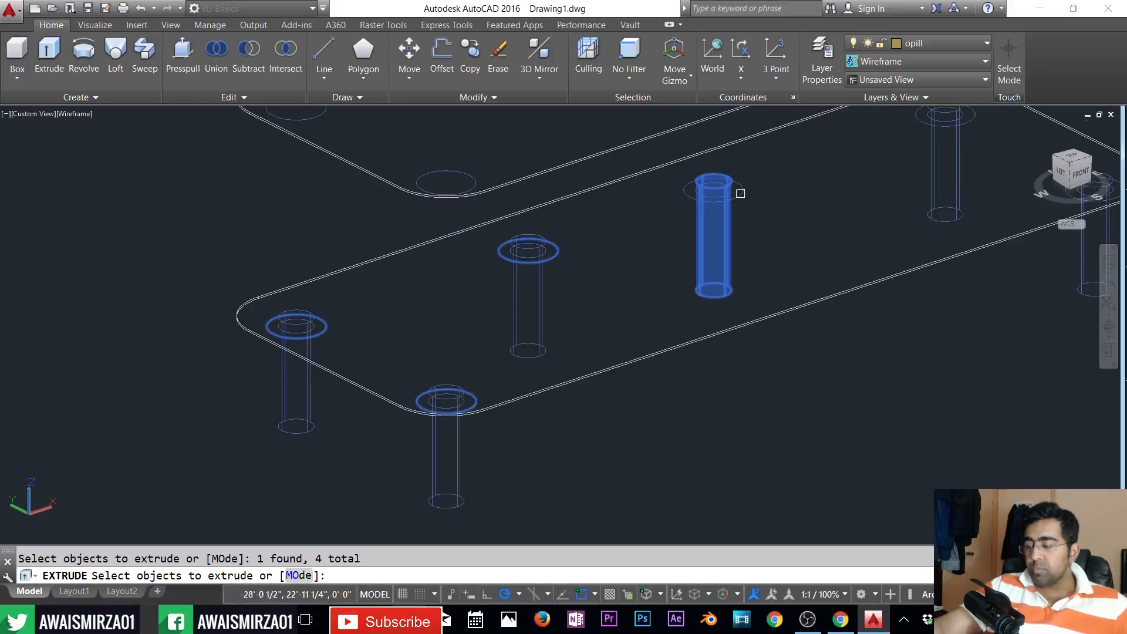
shift+click(734, 185)
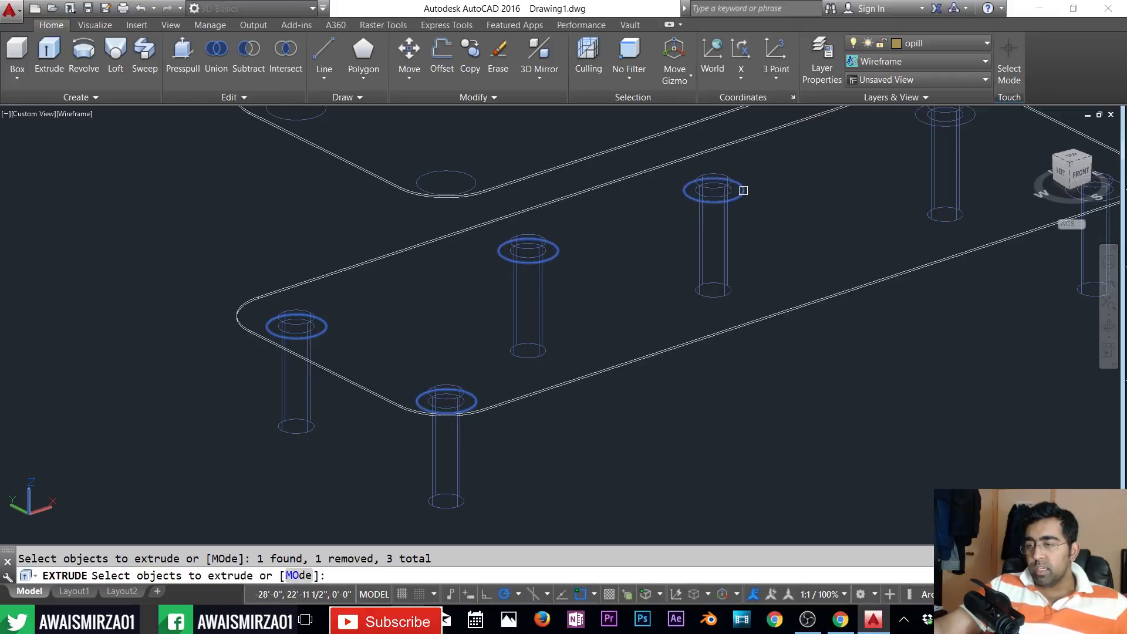
click(743, 190)
scroll(895, 200, down, 4)
middle_drag(895, 201, 822, 246)
scroll(902, 203, up, 5)
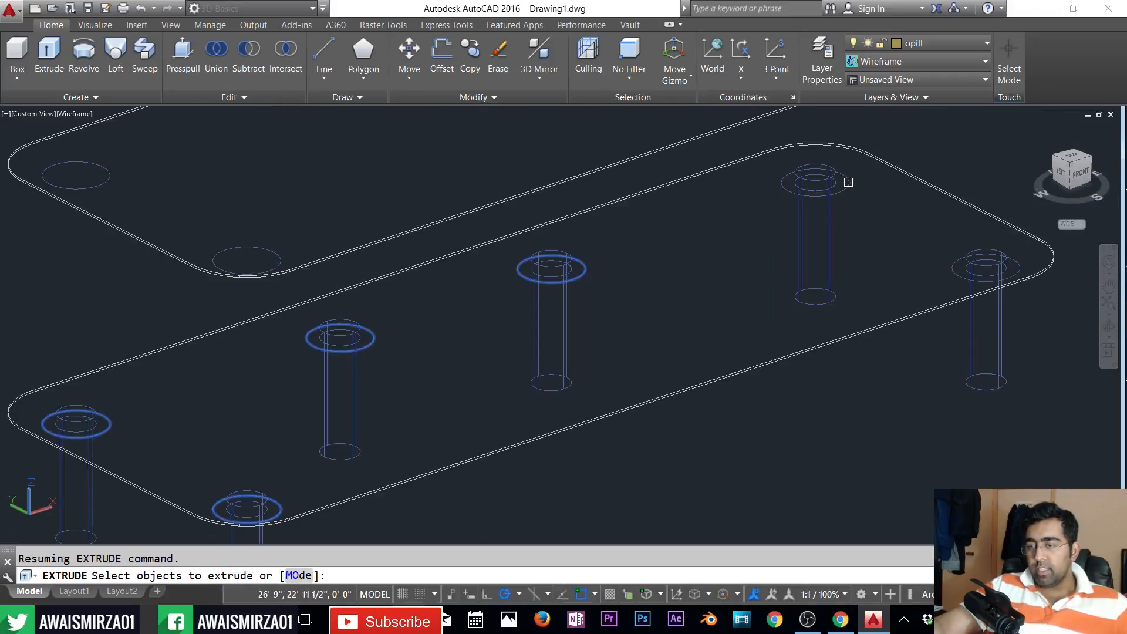
click(848, 182)
key(Return)
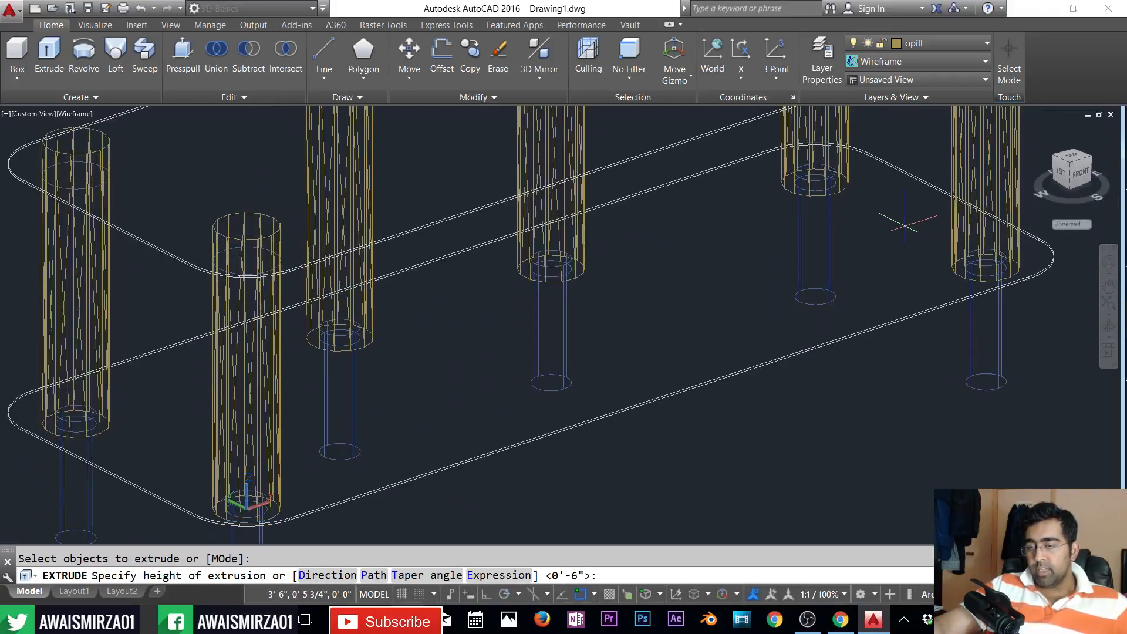
text(.5)
key(Return)
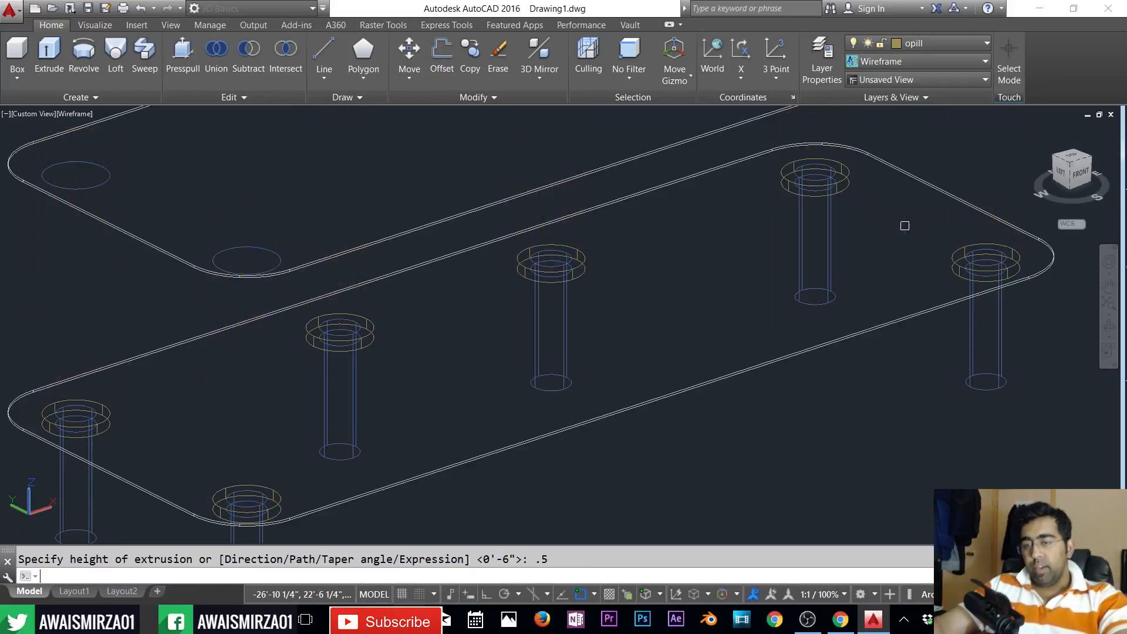
key(Return)
key(Escape)
- Turn layer 0 back on
scroll(876, 142, down, 3)
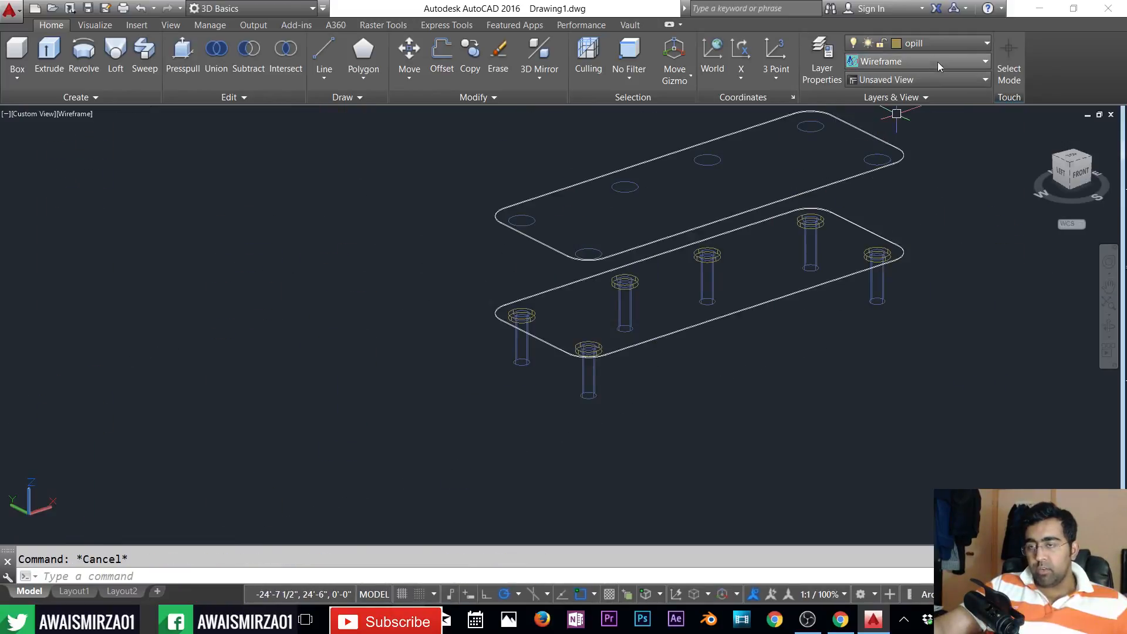
click(929, 45)
click(856, 61)
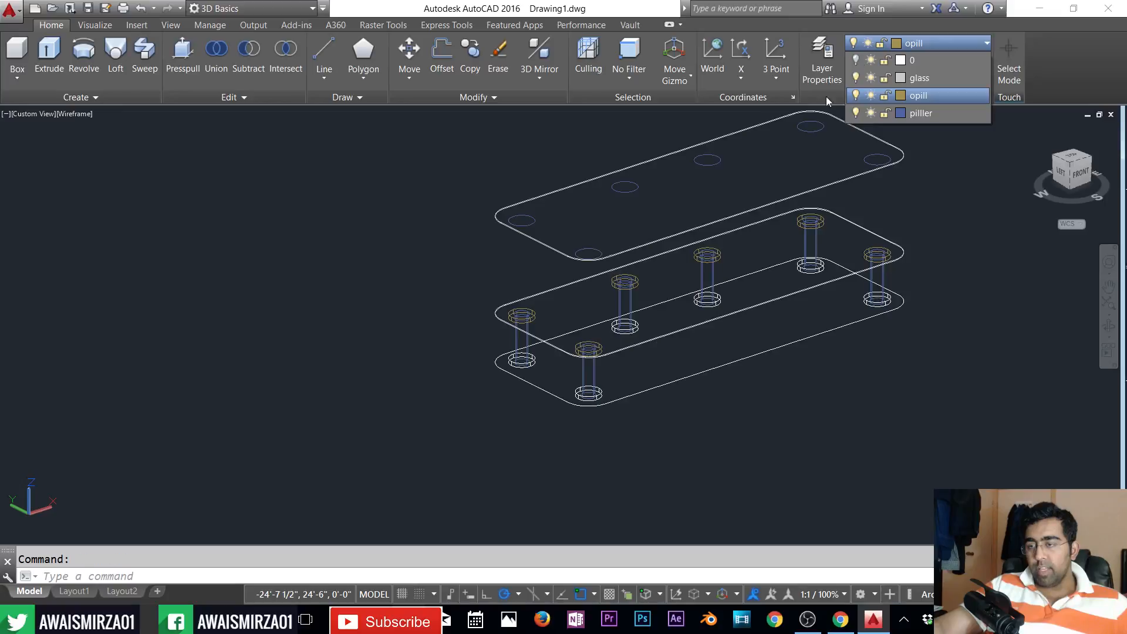
mouse_move(633, 396)
shift+middle_down()
mouse_move(581, 350)
mouse_move(575, 358)
mouse_move(591, 364)
mouse_move(566, 370)
mouse_move(629, 372)
mouse_move(642, 393)
mouse_move(632, 412)
shift+middle_up()
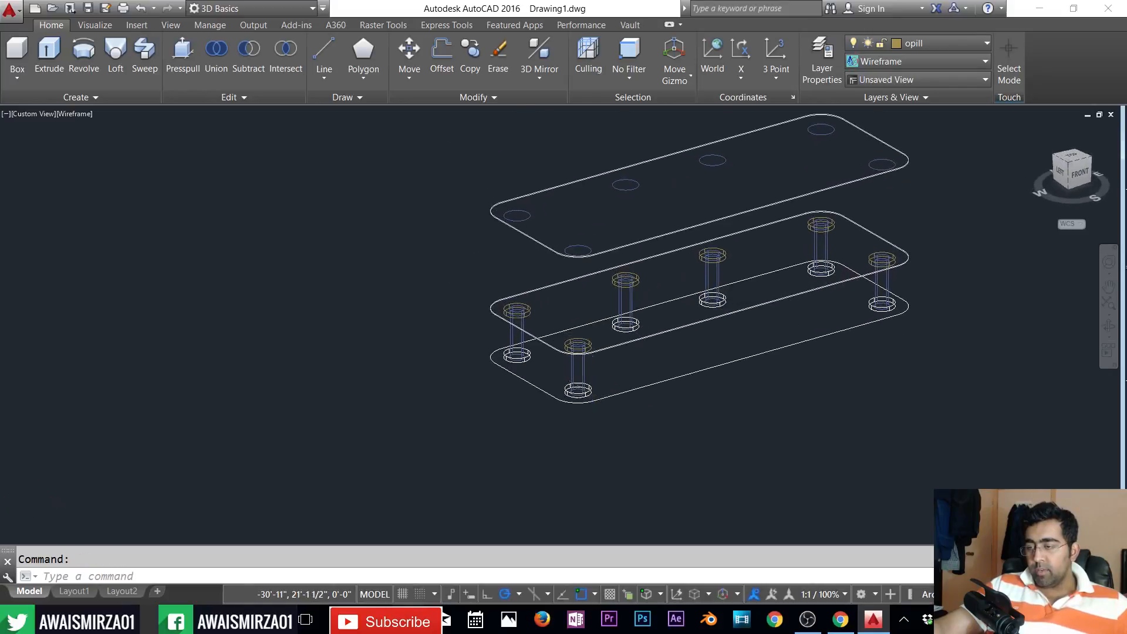
scroll(593, 392, up, 3)
click(594, 385)
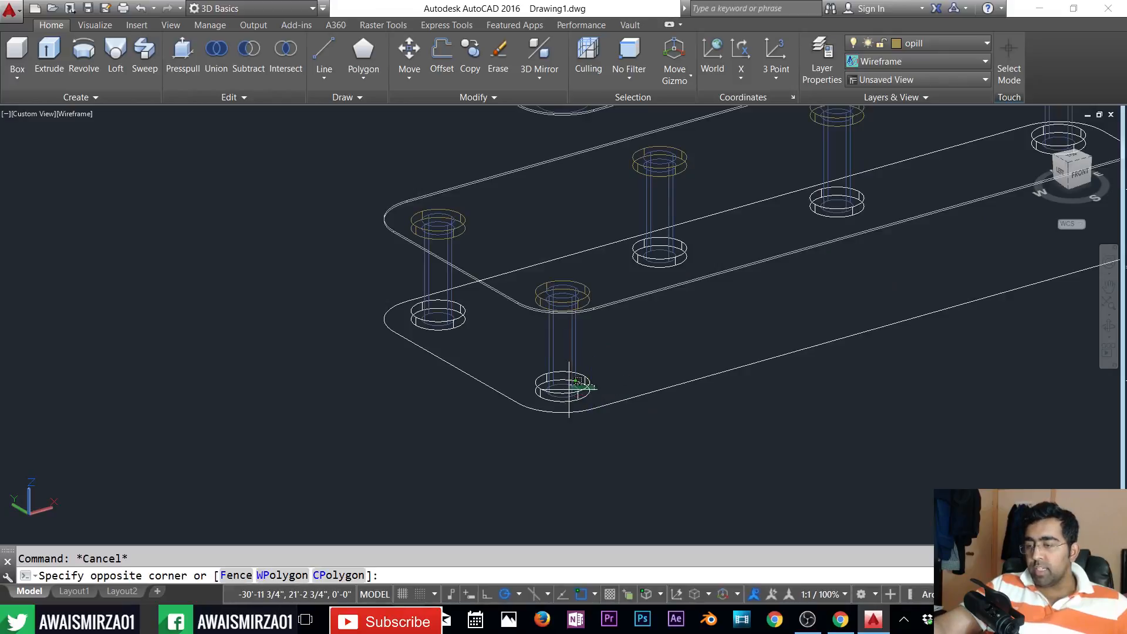
click(608, 388)
key(Escape)
click(256, 268)
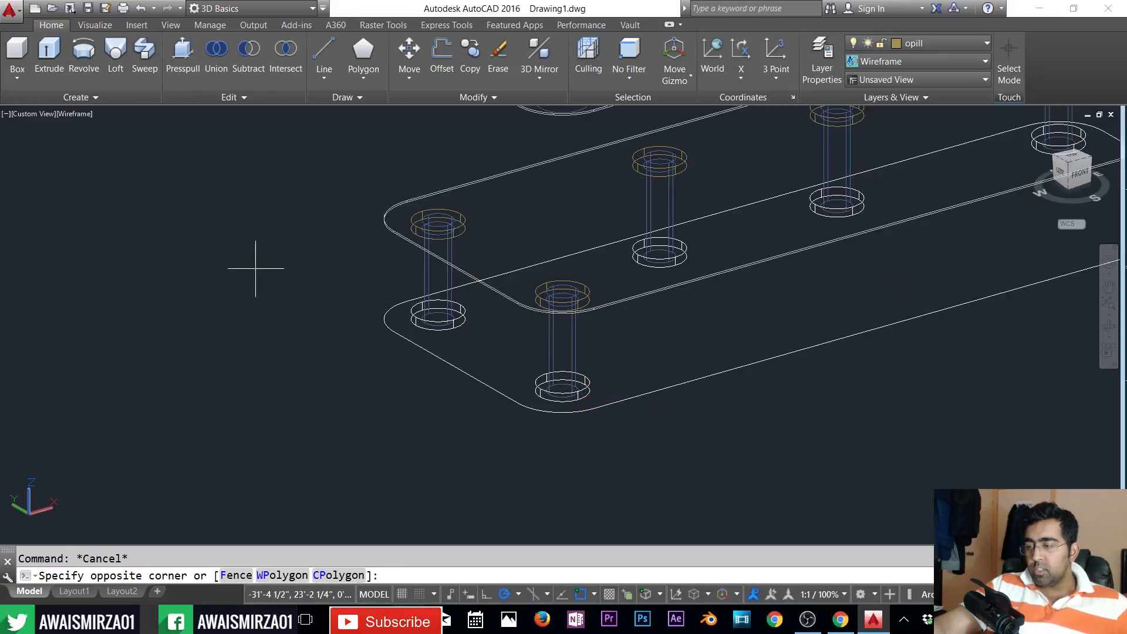
click(633, 437)
key(Escape)
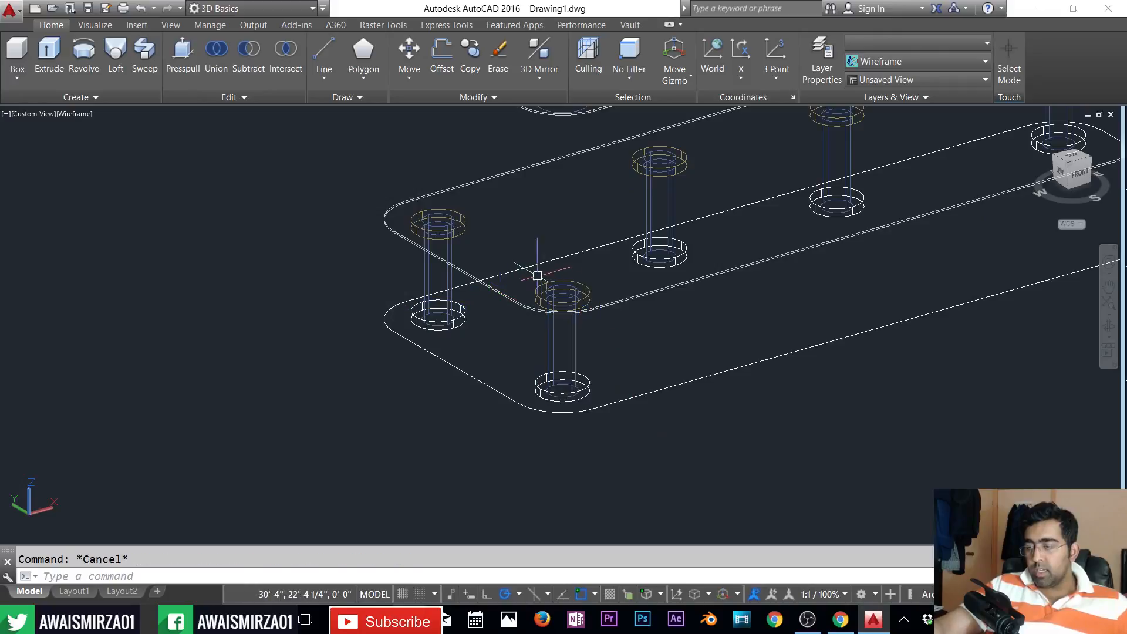
- Select the six outer discs at the pillar bases of the bottom tier and move them to the opill layer
click(320, 292)
click(532, 393)
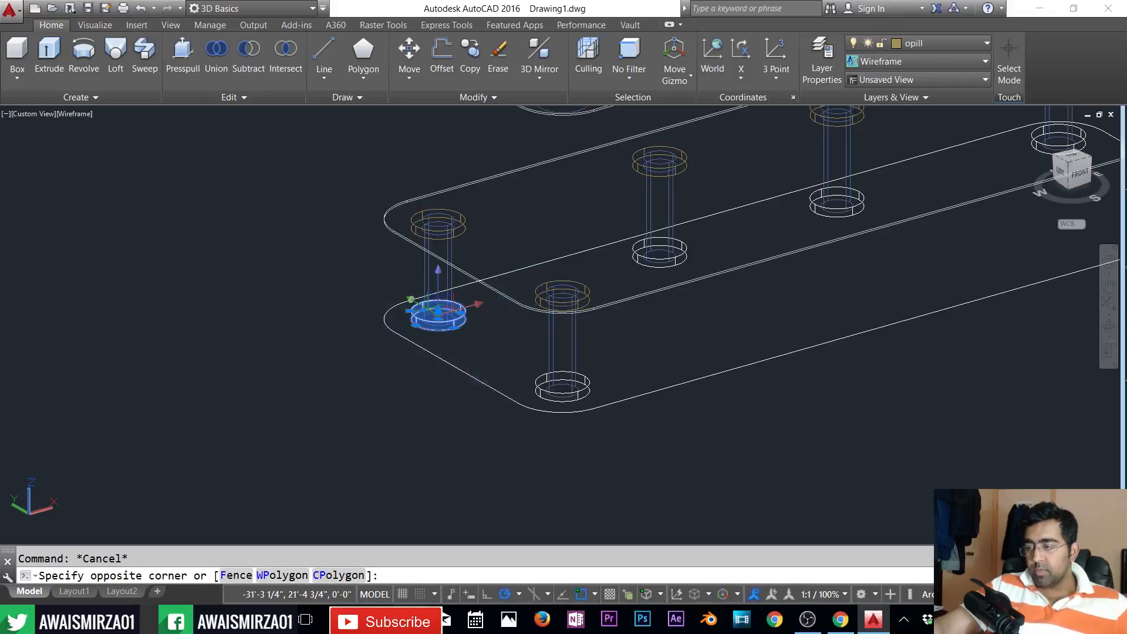
click(478, 448)
click(647, 353)
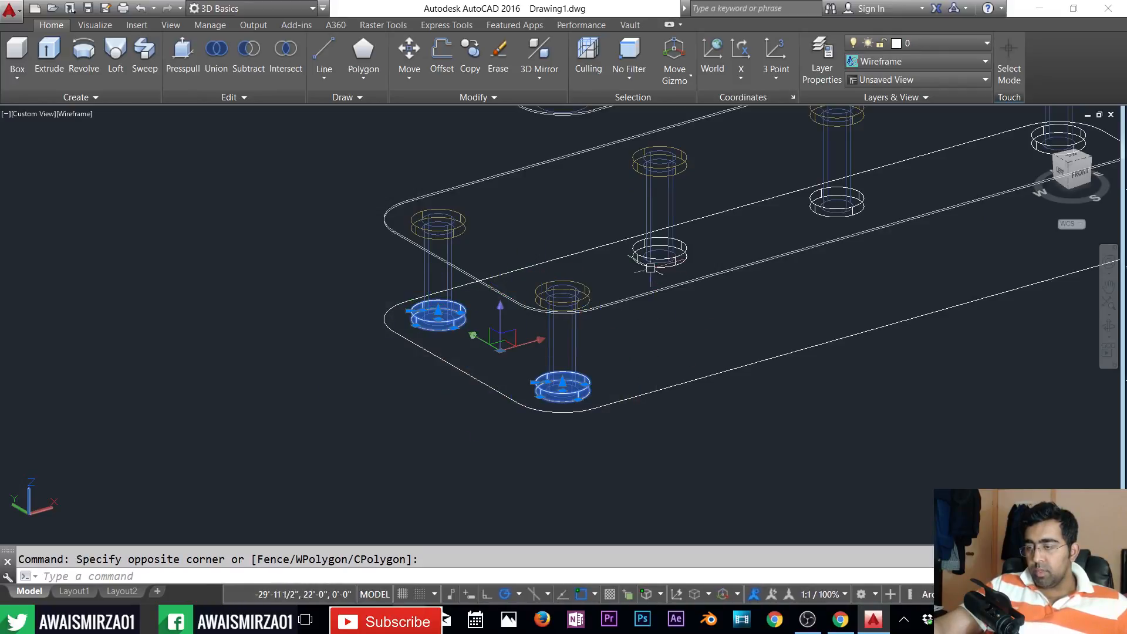
click(614, 222)
click(780, 339)
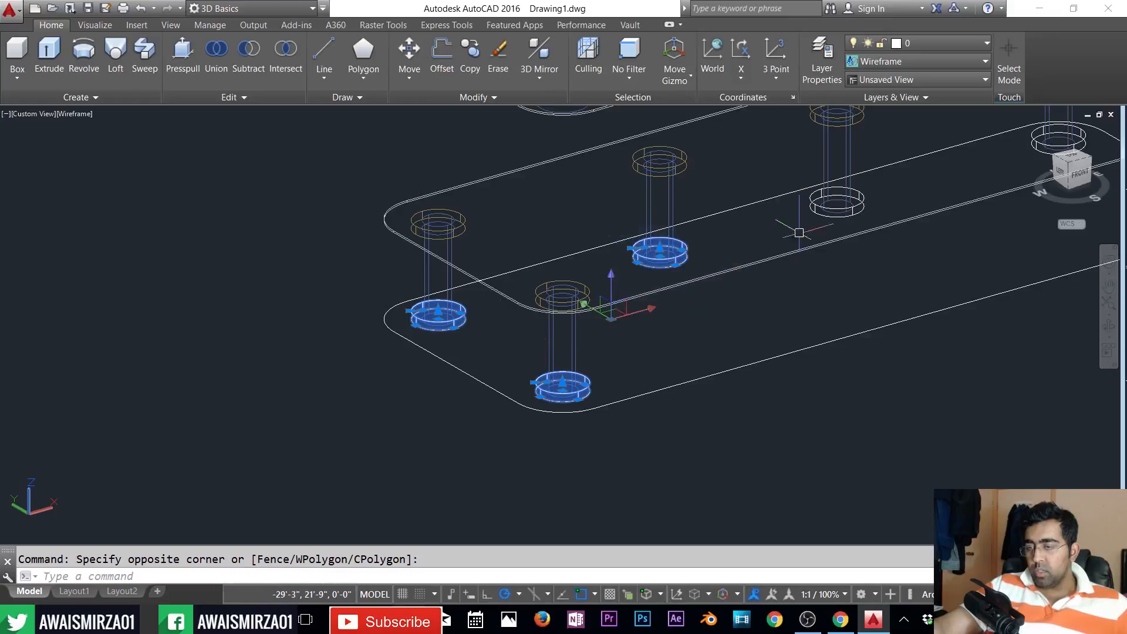
click(791, 169)
click(906, 262)
scroll(870, 285, down, 2)
middle_drag(862, 288, 620, 391)
click(697, 283)
click(768, 325)
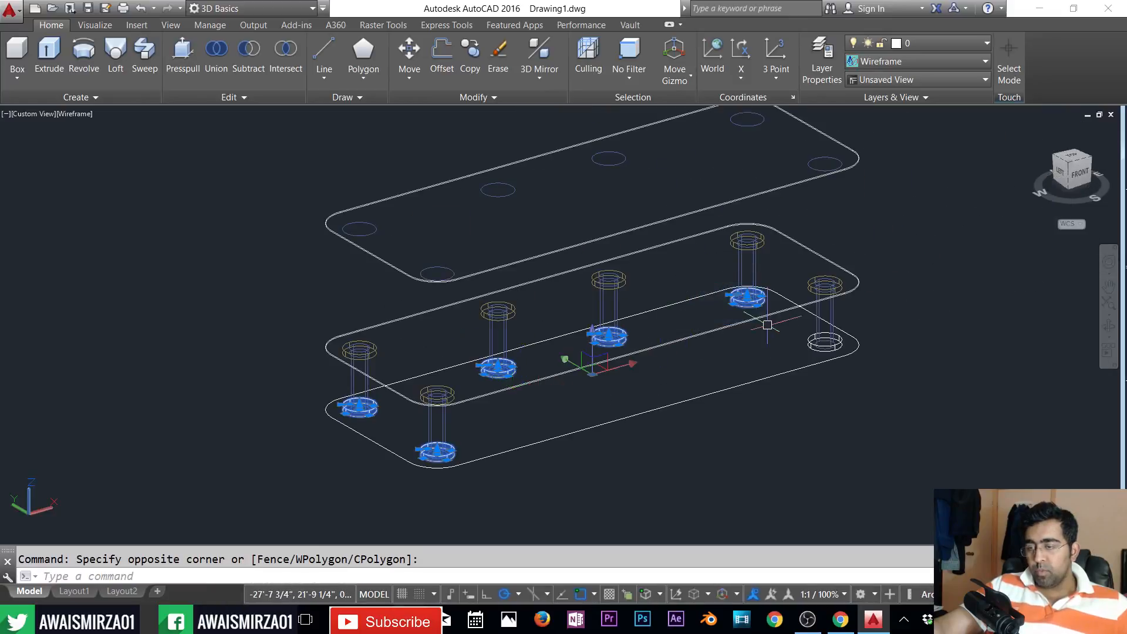
click(785, 415)
click(883, 326)
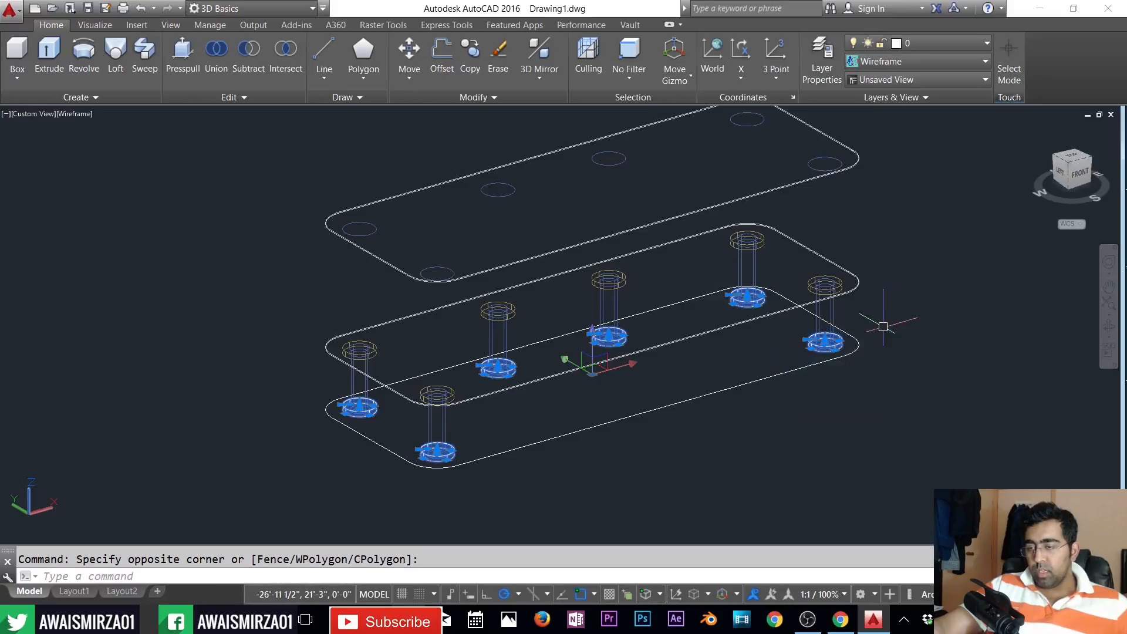
click(909, 44)
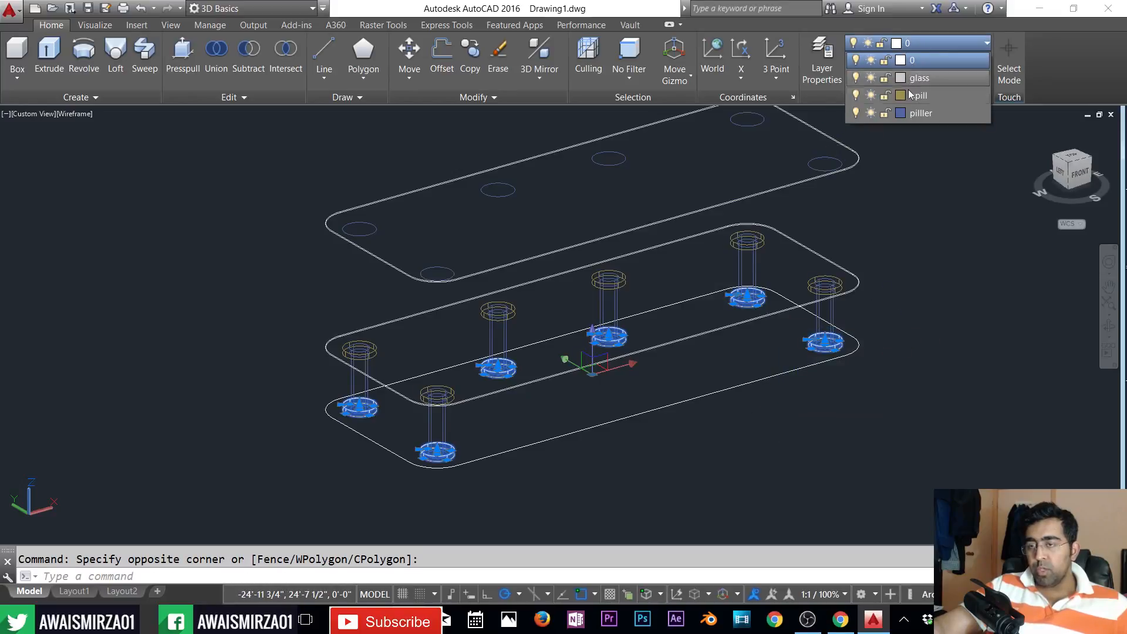
click(911, 95)
key(Escape)
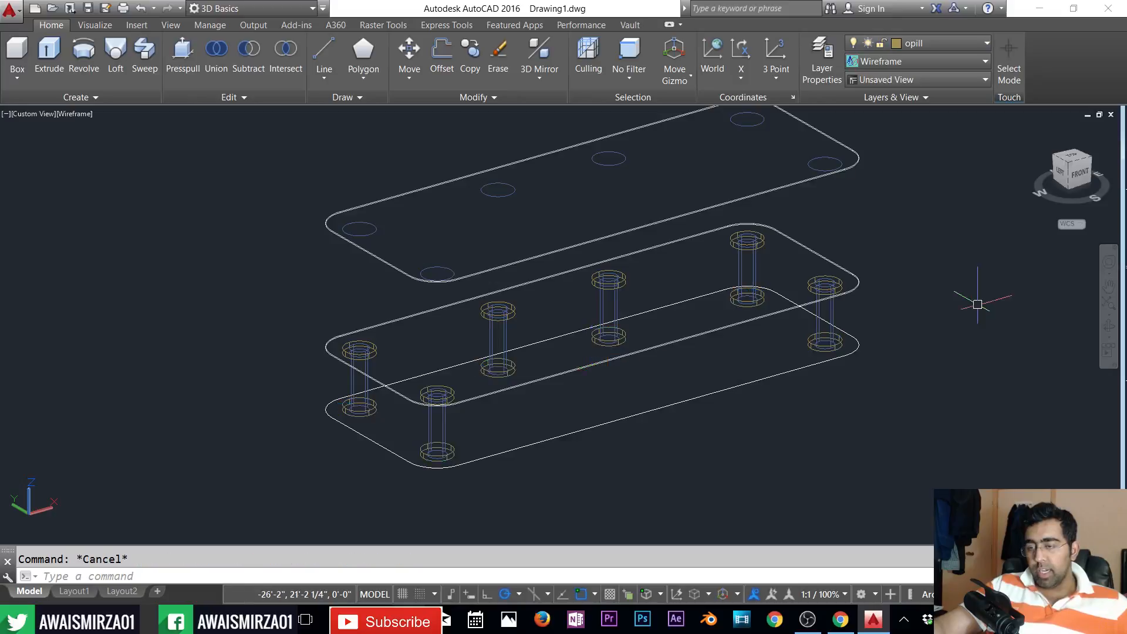
- Examine the outer disc around the front corner pillar at the middle plate
scroll(424, 361, up, 2)
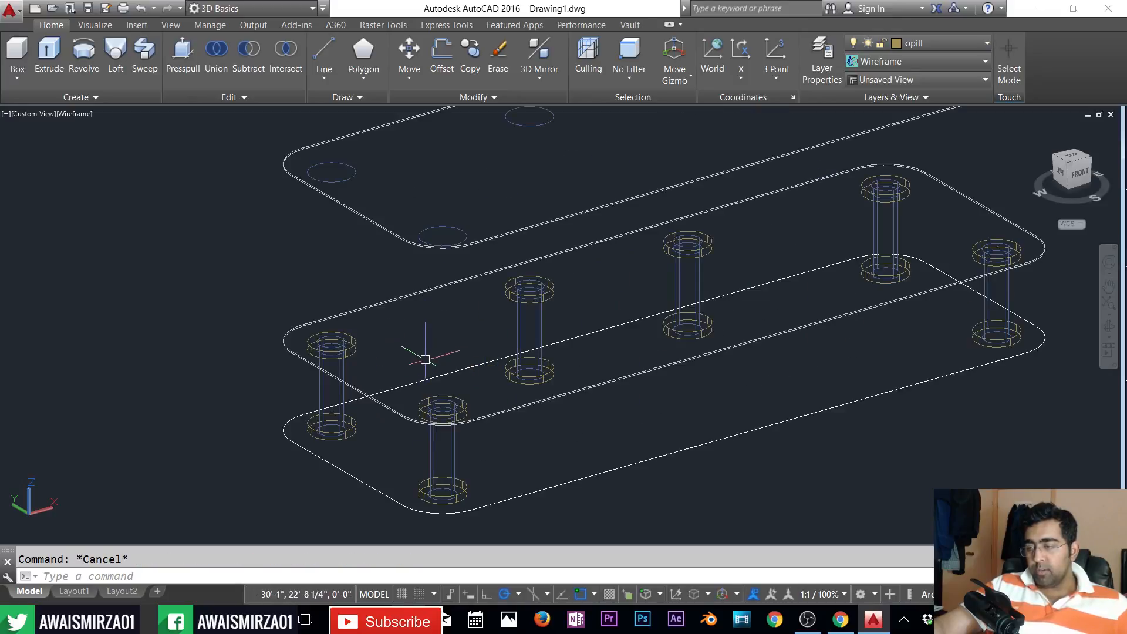
scroll(468, 410, up, 8)
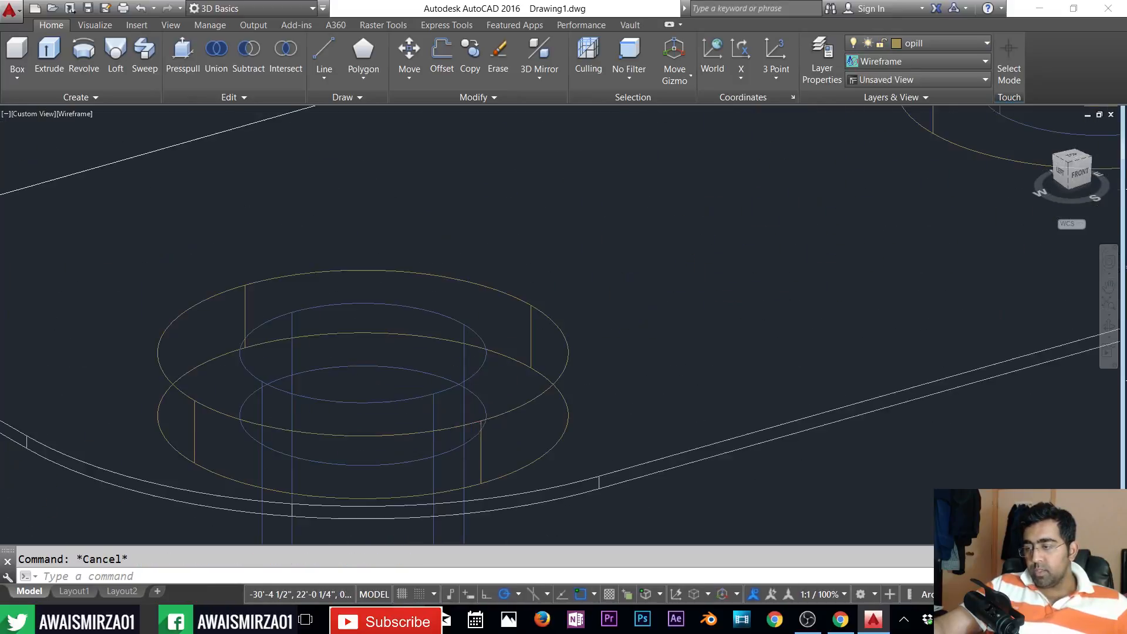
click(485, 389)
key(Escape)
click(572, 333)
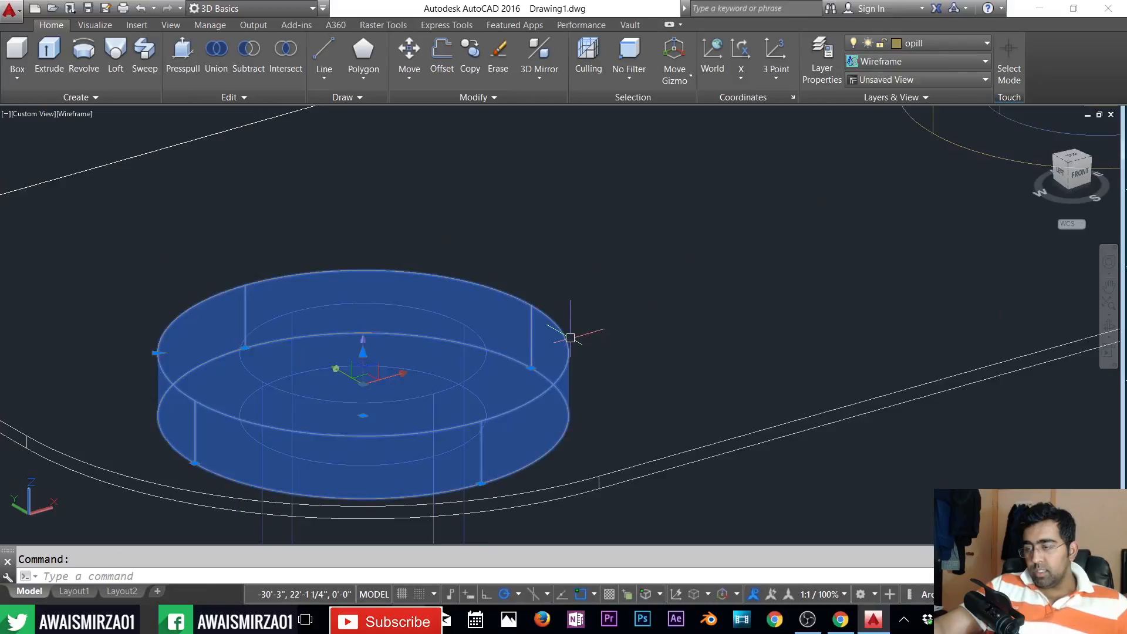
key(Escape)
scroll(588, 358, down, 4)
scroll(588, 357, down, 4)
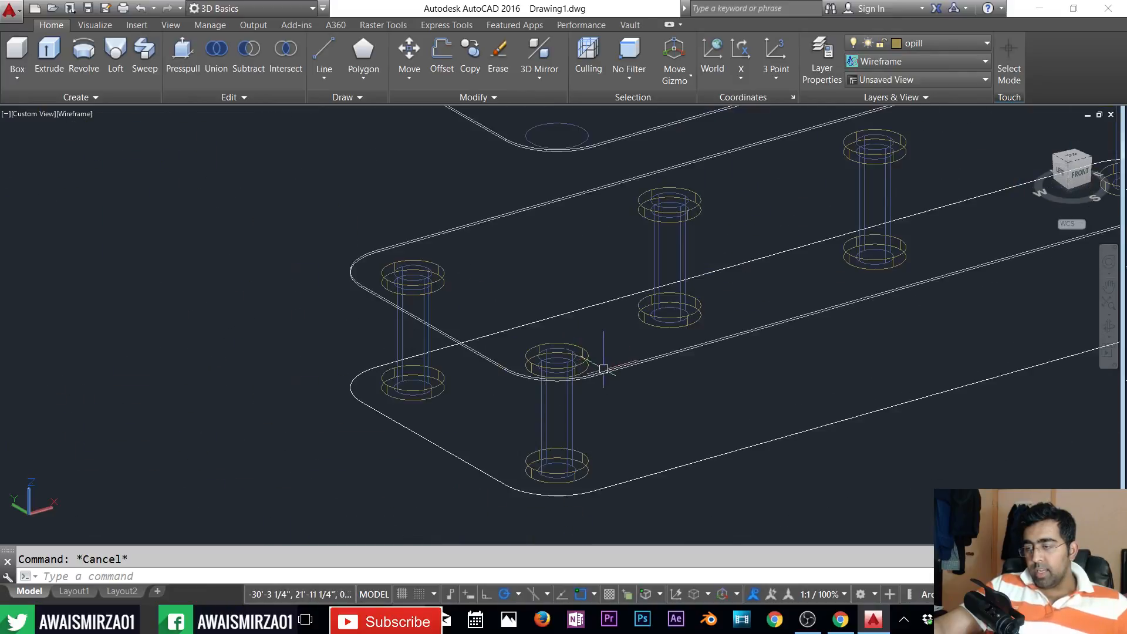
- Copy the previously selected six base discs from the bottom outline's front corner point straight up to the matching point on the middle plate
shift+middle_drag(612, 400, 604, 377)
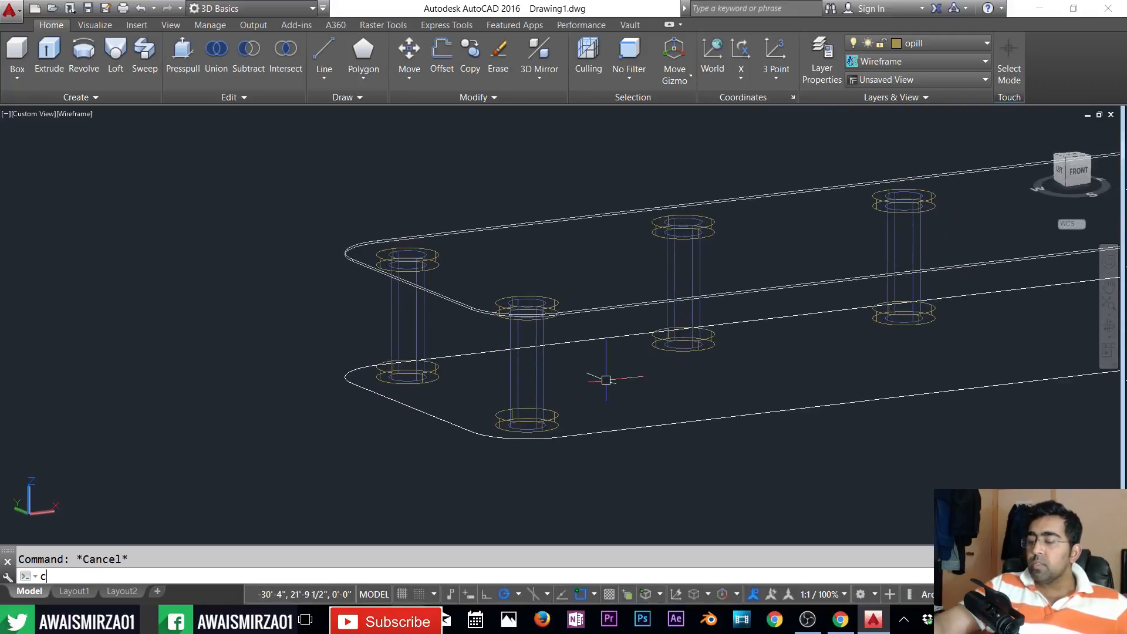
text(o)
key(Return)
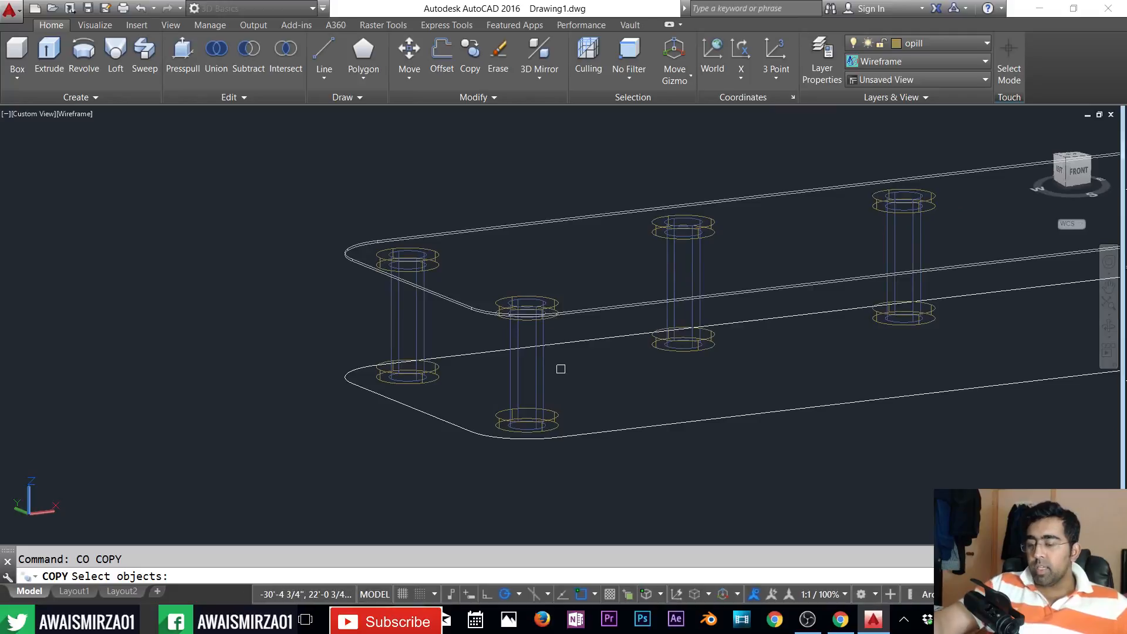
text(p)
key(Return)
key(Return)
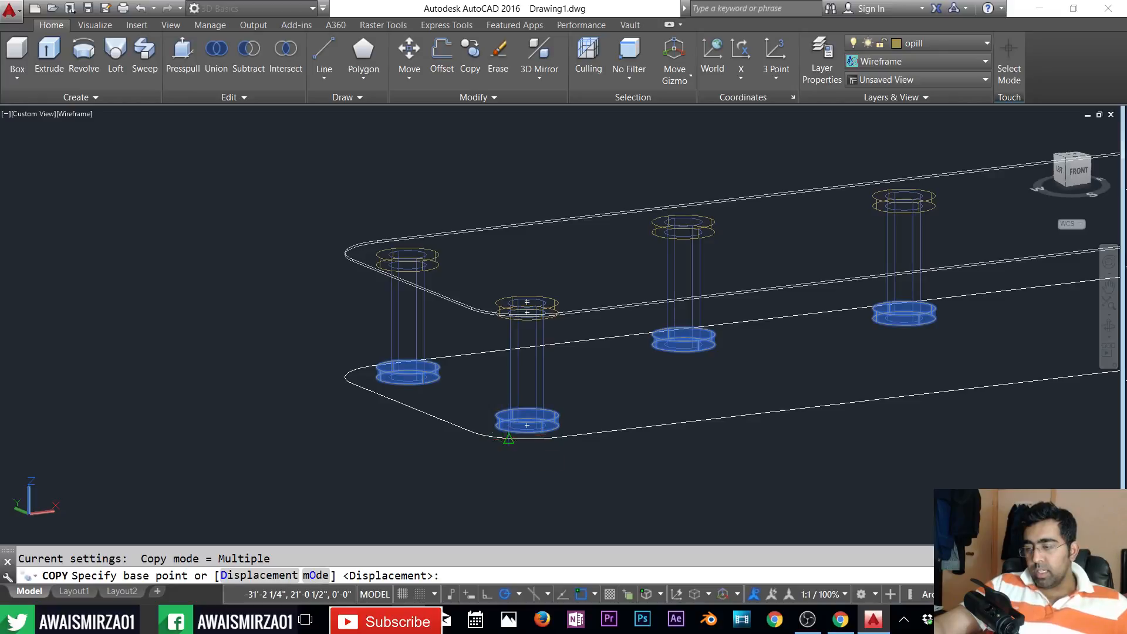
click(509, 437)
scroll(520, 308, up, 5)
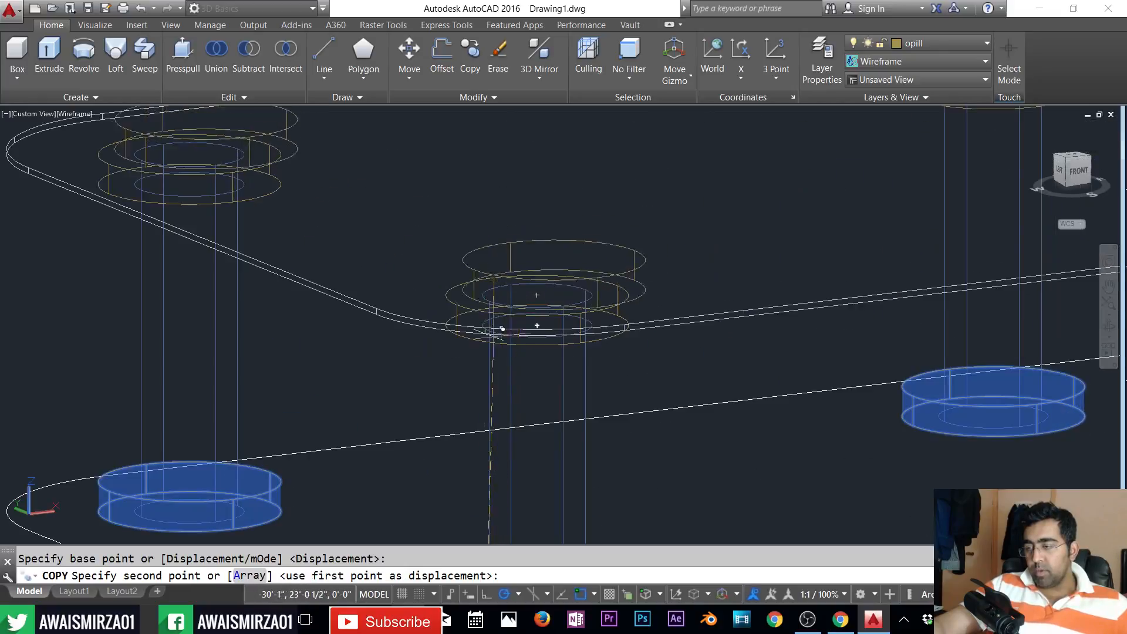
click(487, 324)
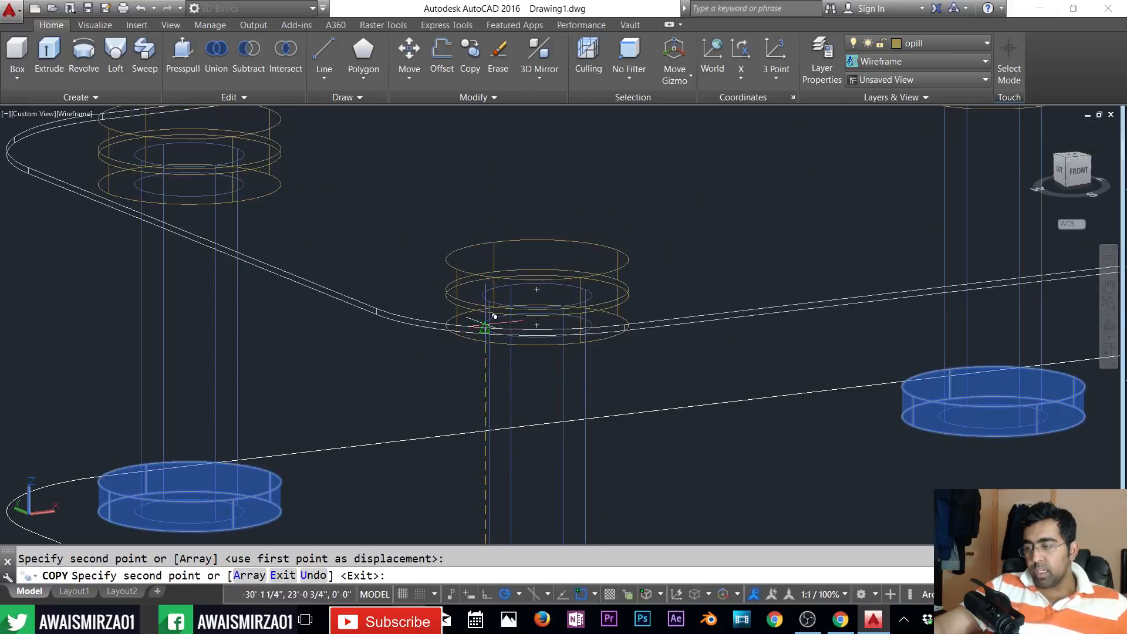
key(Return)
key(Escape)
scroll(624, 402, down, 5)
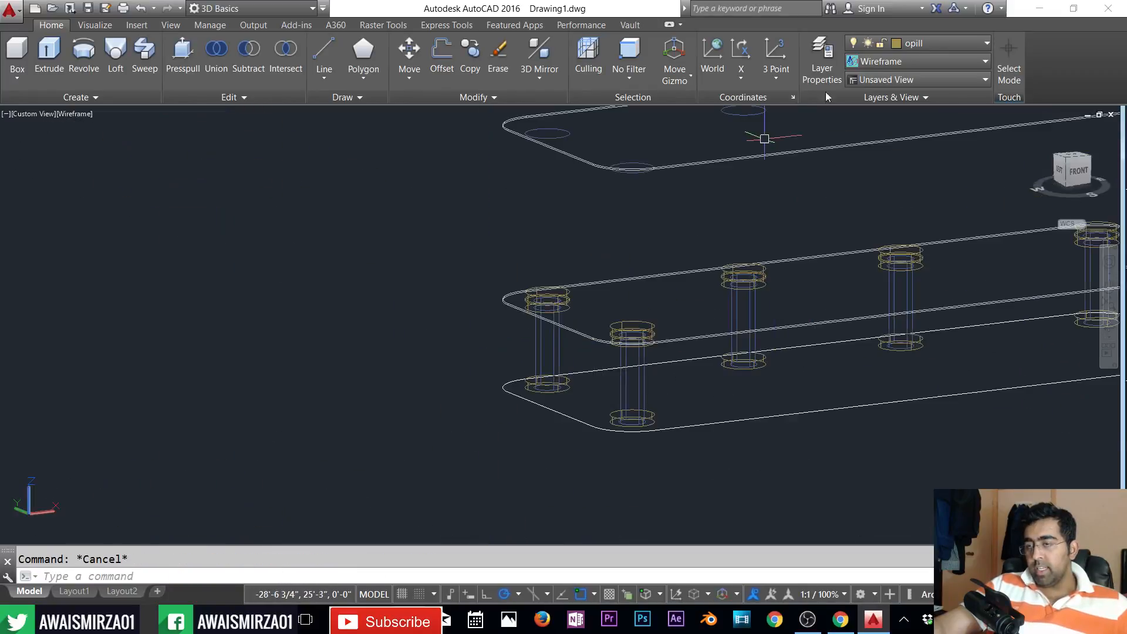
- Change the visual style from Wireframe to Shaded to display the plates, pillars and discs as solid surfaces
click(919, 42)
click(910, 61)
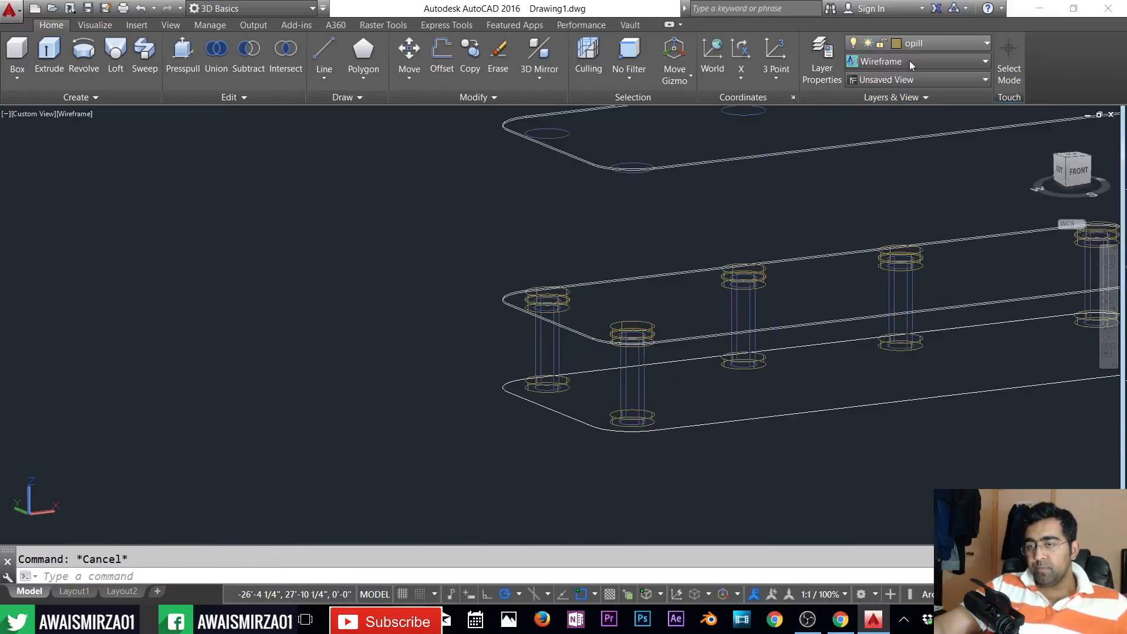
click(910, 61)
click(761, 146)
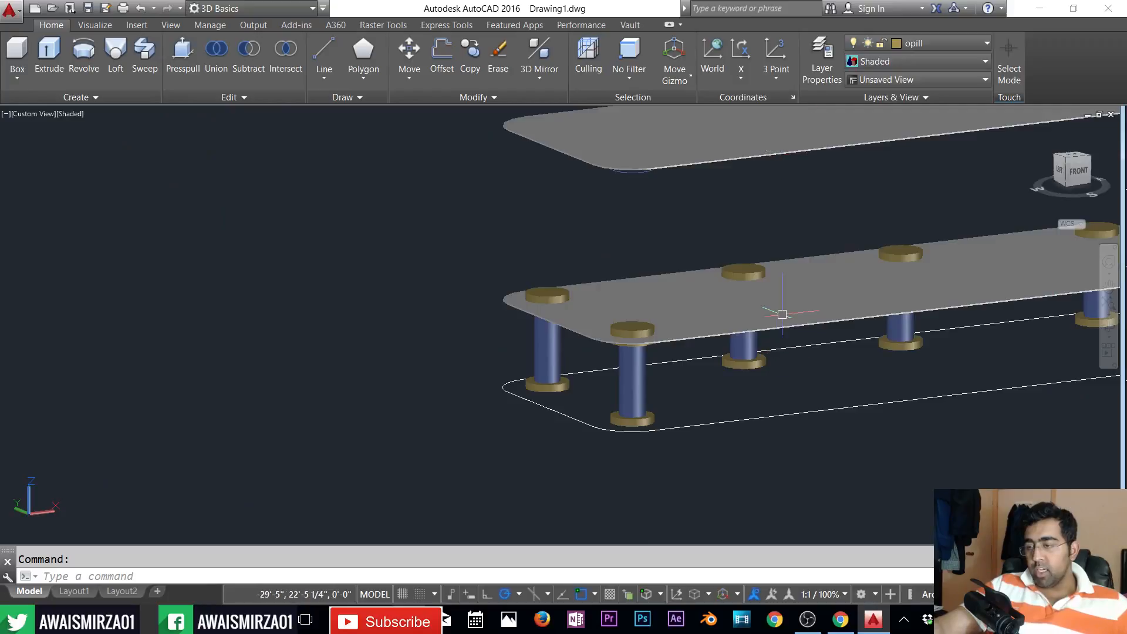
mouse_move(783, 396)
shift+middle_down()
mouse_move(813, 446)
mouse_move(608, 391)
mouse_move(593, 367)
mouse_move(606, 334)
mouse_move(800, 423)
mouse_move(805, 451)
mouse_move(871, 431)
mouse_move(868, 398)
mouse_move(838, 386)
mouse_move(795, 397)
shift+middle_up()
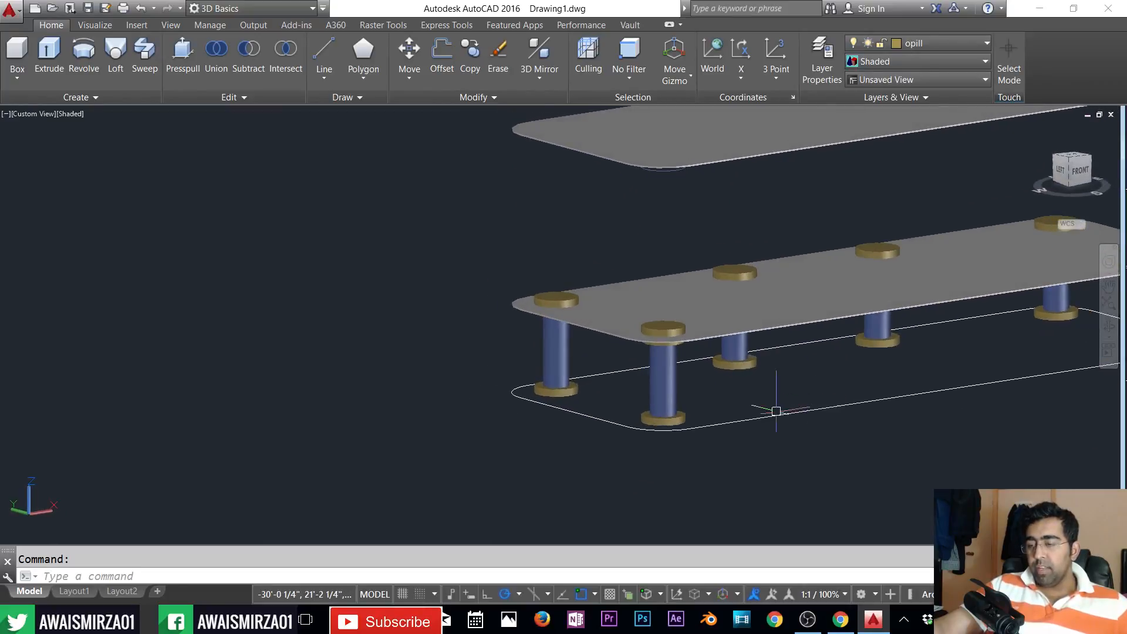
- Fillet the upper edge of the base disc at the front corner pillar with a 0.5 inch radius
scroll(699, 428, up, 5)
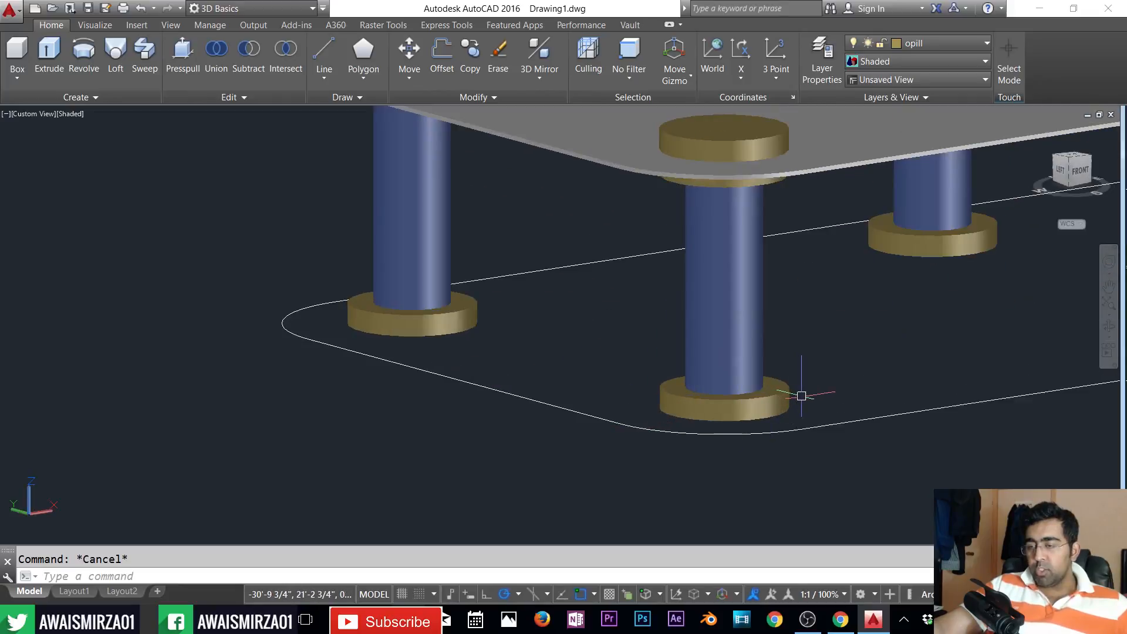
key(Return)
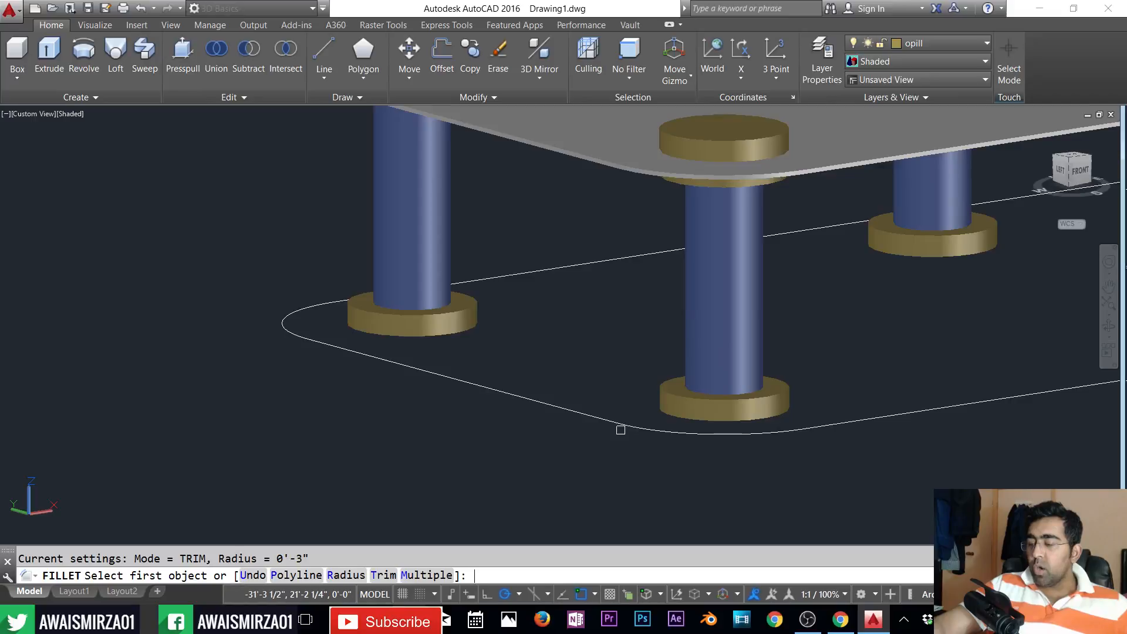
text(r)
key(Return)
text(.)
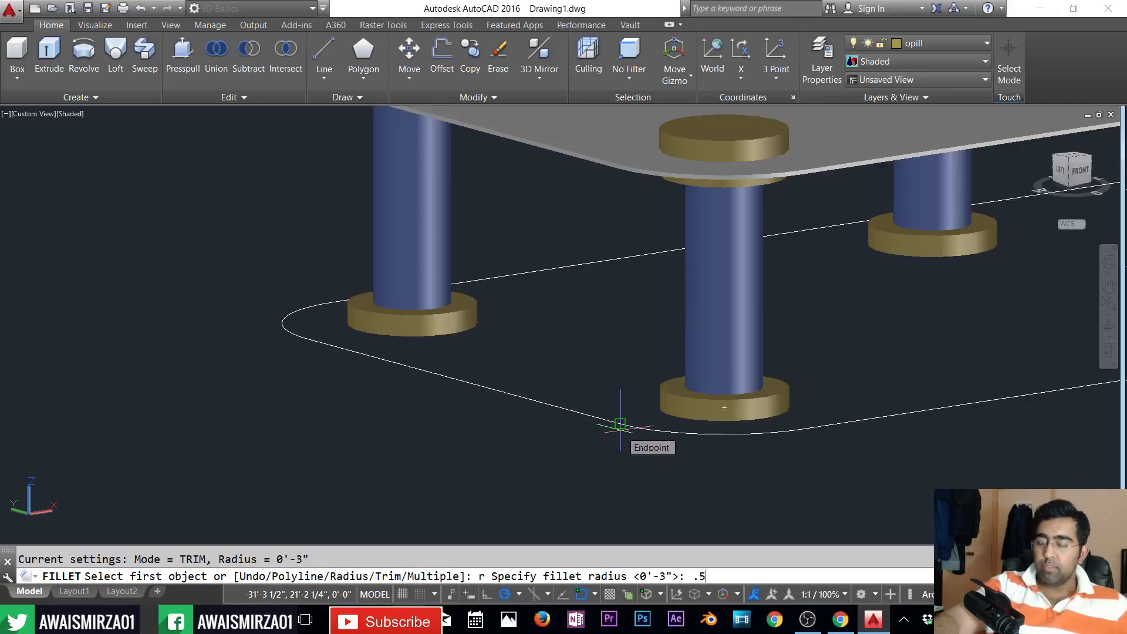
text(5)
key(Return)
click(785, 389)
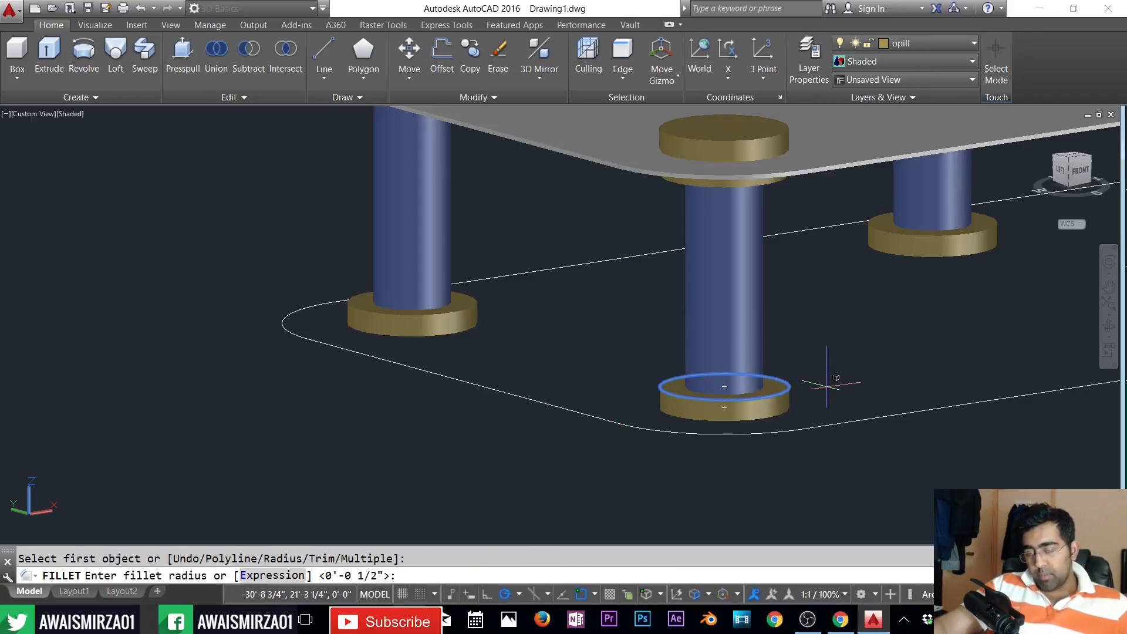
key(Return)
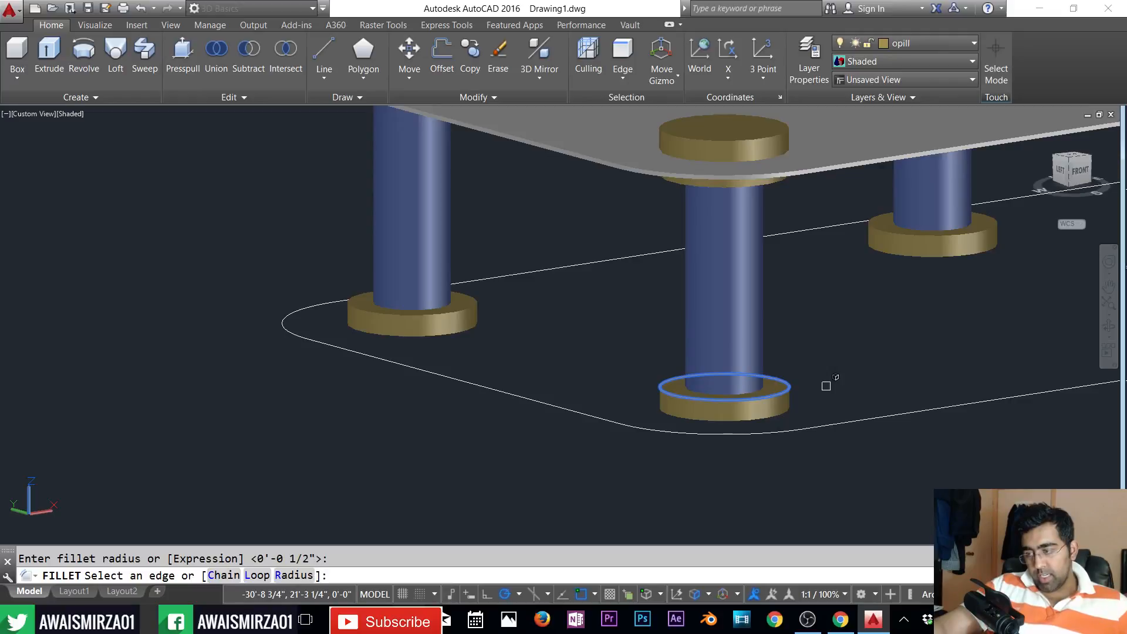
key(Return)
scroll(826, 386, up, 5)
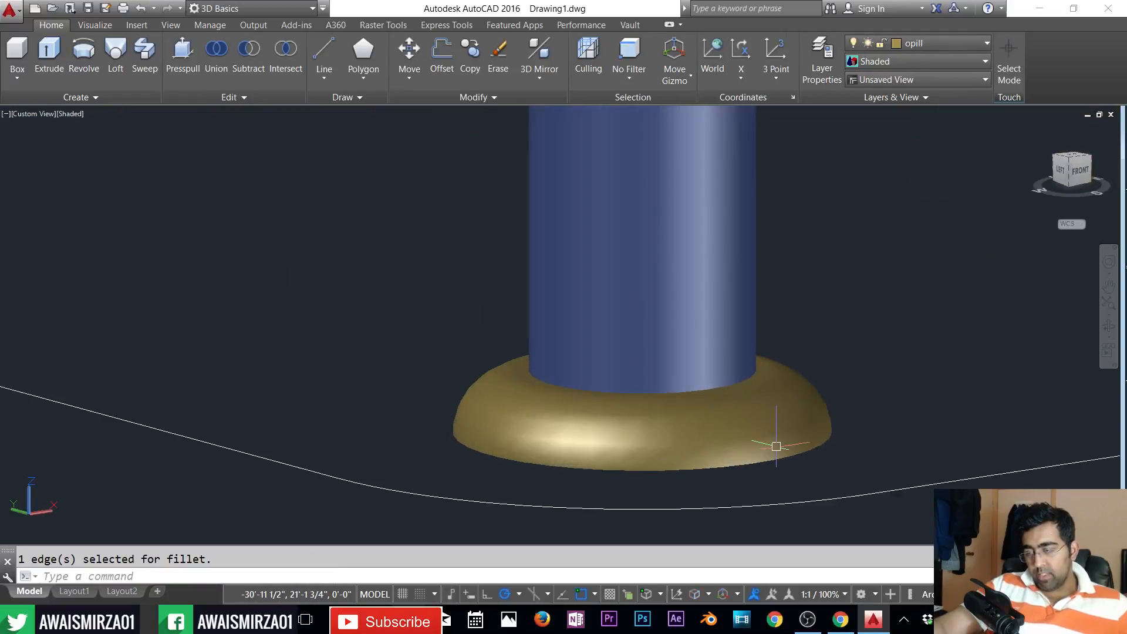
- Fillet the upper edges of the rear-left corner base disc and the neighbouring back-row base disc with the same 1/2 inch radius
scroll(775, 444, down, 5)
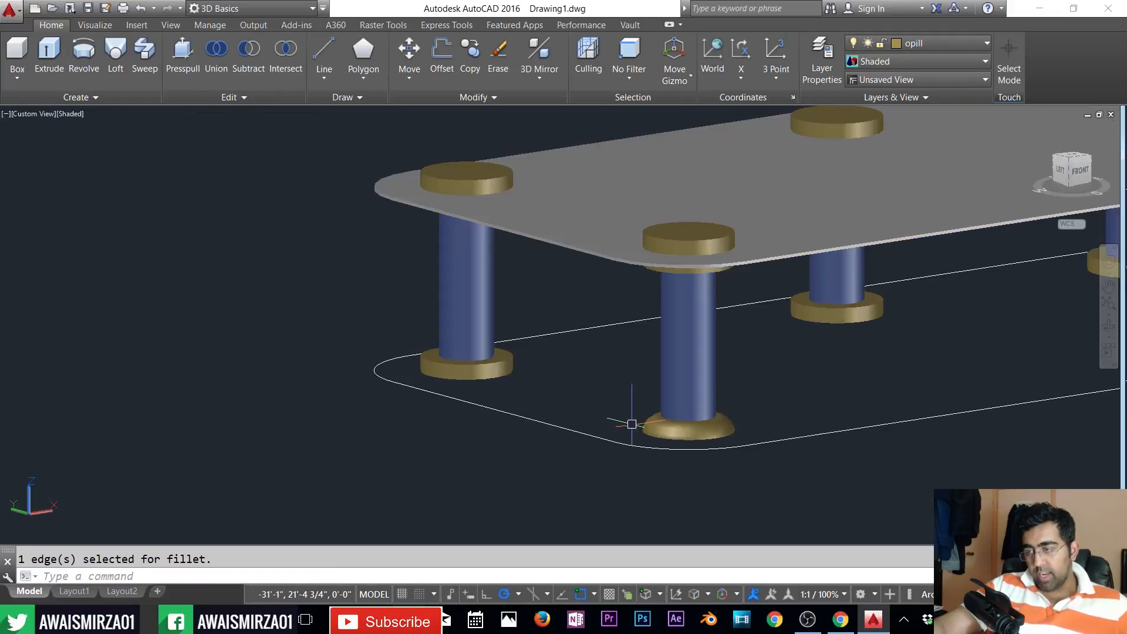
key(Return)
click(468, 364)
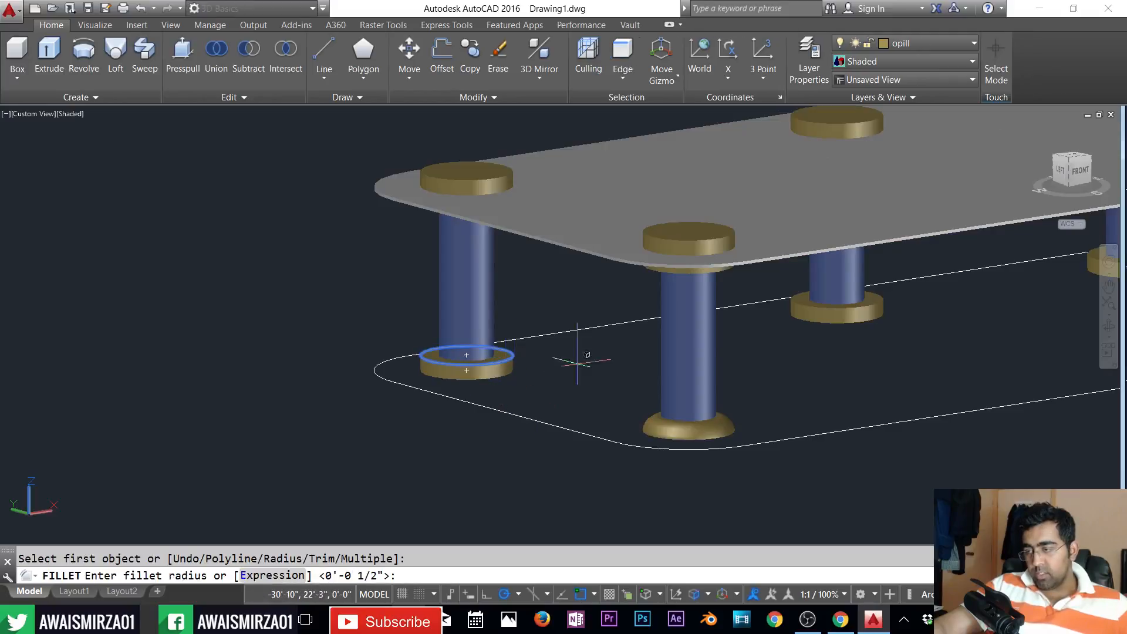
key(Return)
key(Return)
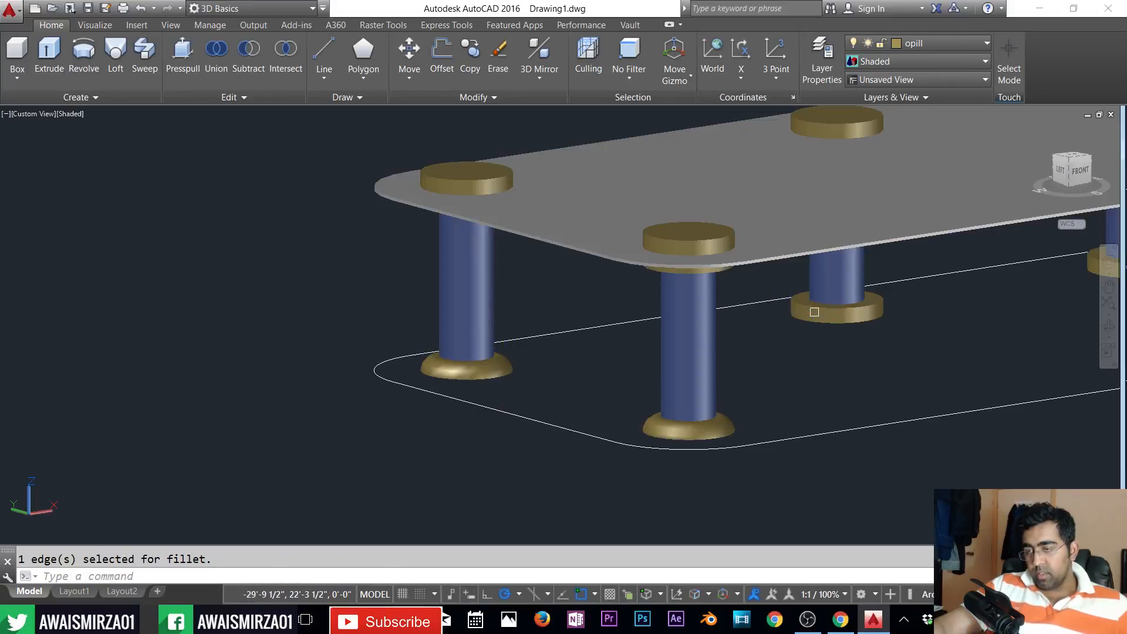
key(Return)
click(815, 312)
key(Return)
key(Return)
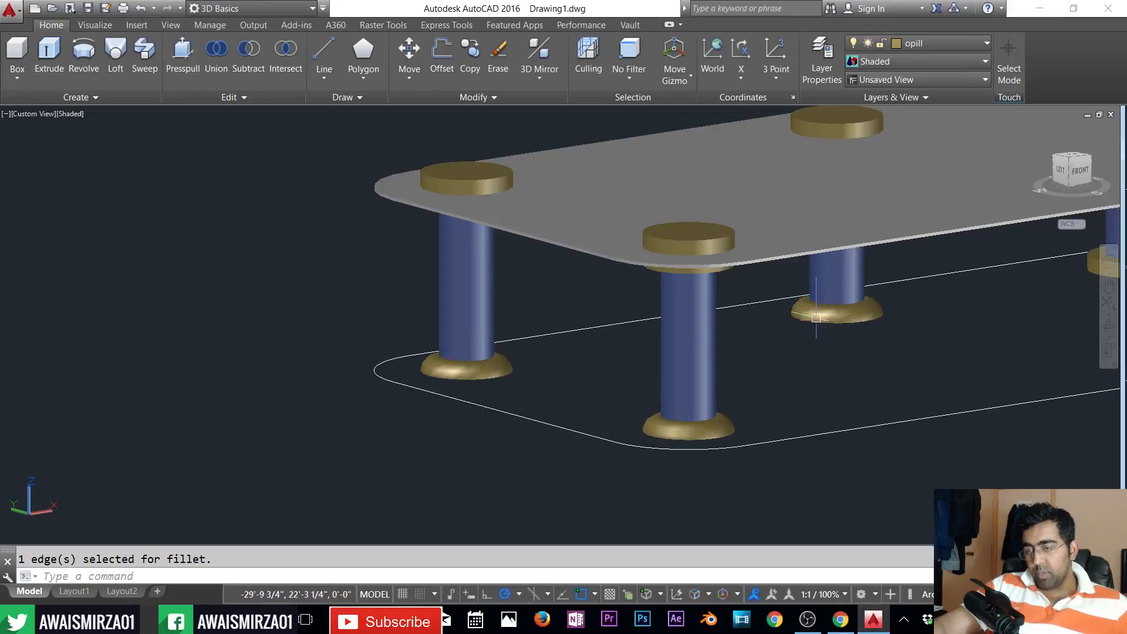
- Fillet the upper edges of the two remaining back-row base discs, including the far rear corner one, with the 1/2 inch radius
scroll(816, 317, down, 4)
scroll(851, 317, up, 6)
key(Return)
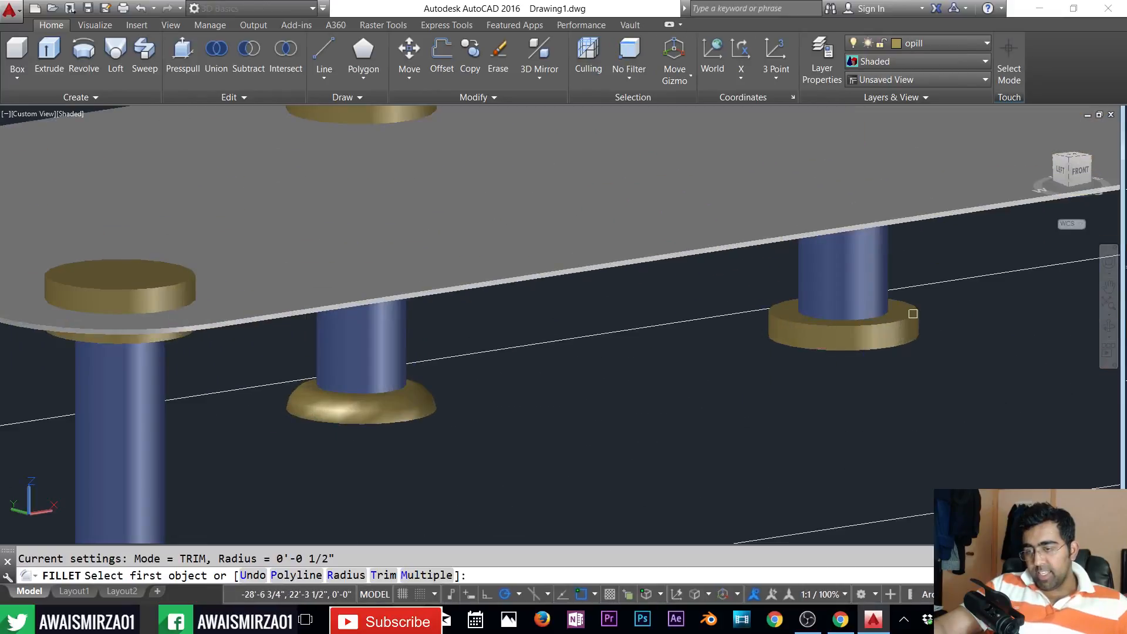
click(913, 313)
key(Return)
key(Return)
scroll(687, 433, down, 4)
scroll(711, 418, up, 2)
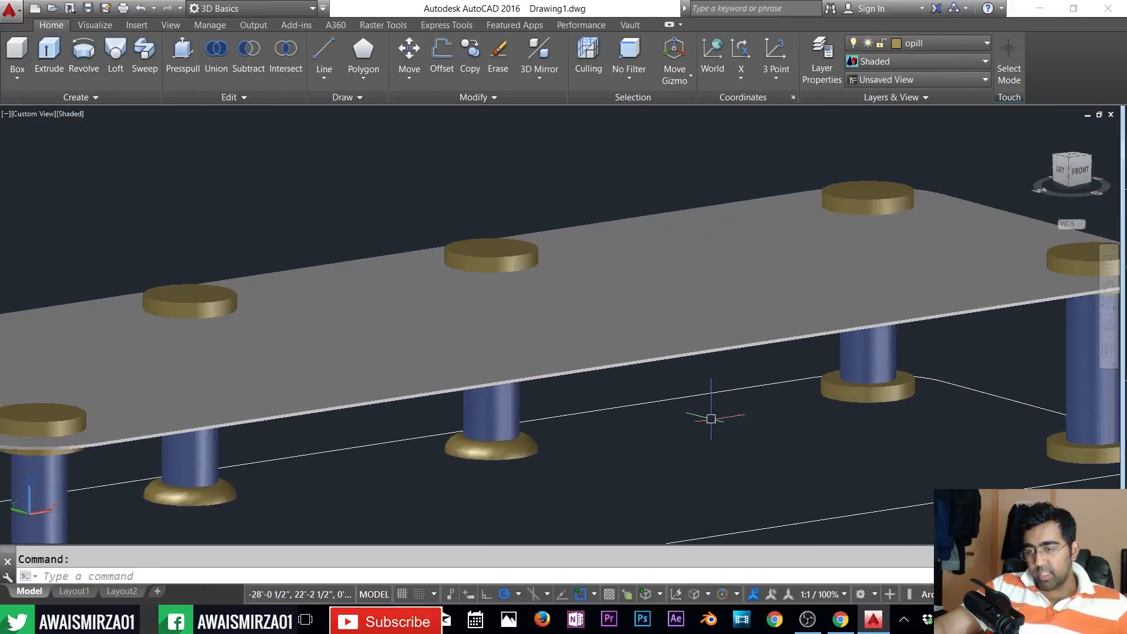
key(Return)
click(898, 387)
key(Return)
key(Return)
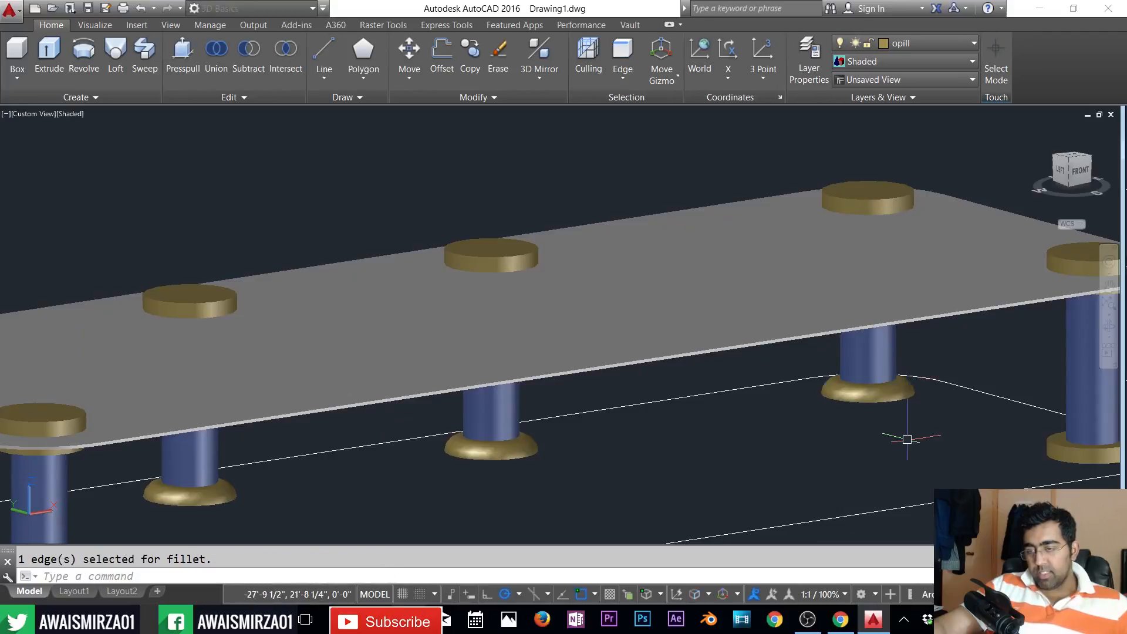
- Fillet the upper edge of the last base disc, at the far front corner pillar, with the 1/2 inch radius
scroll(910, 446, down, 3)
scroll(855, 415, up, 5)
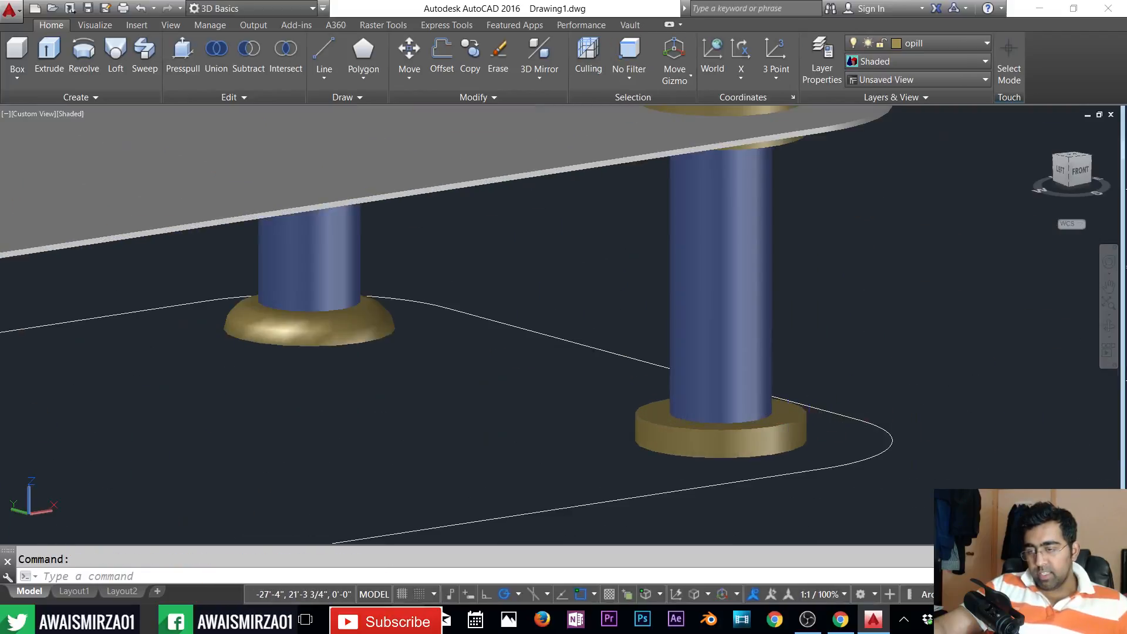
key(Return)
click(787, 411)
key(Return)
key(Return)
scroll(698, 384, down, 4)
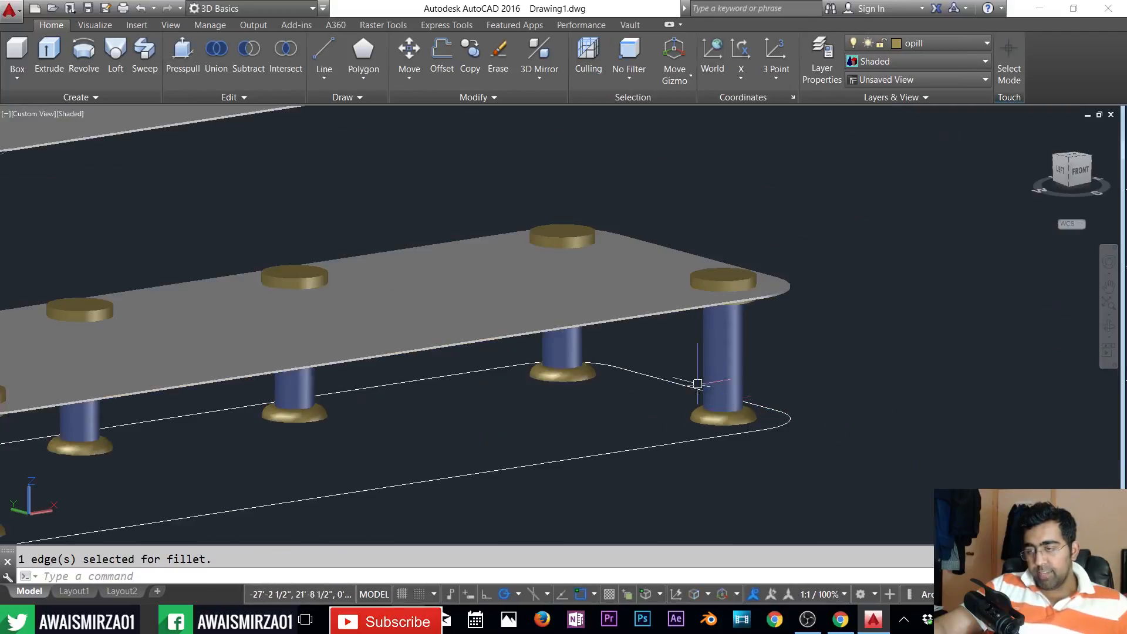
middle_drag(544, 414, 597, 459)
scroll(736, 376, down, 4)
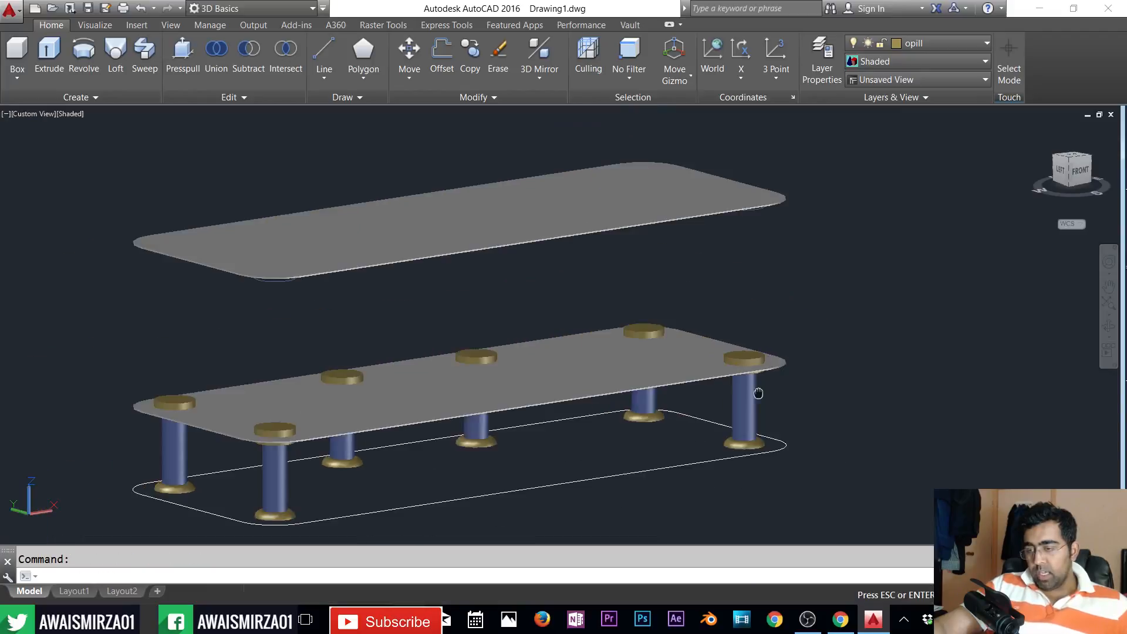
middle_drag(736, 376, 951, 326)
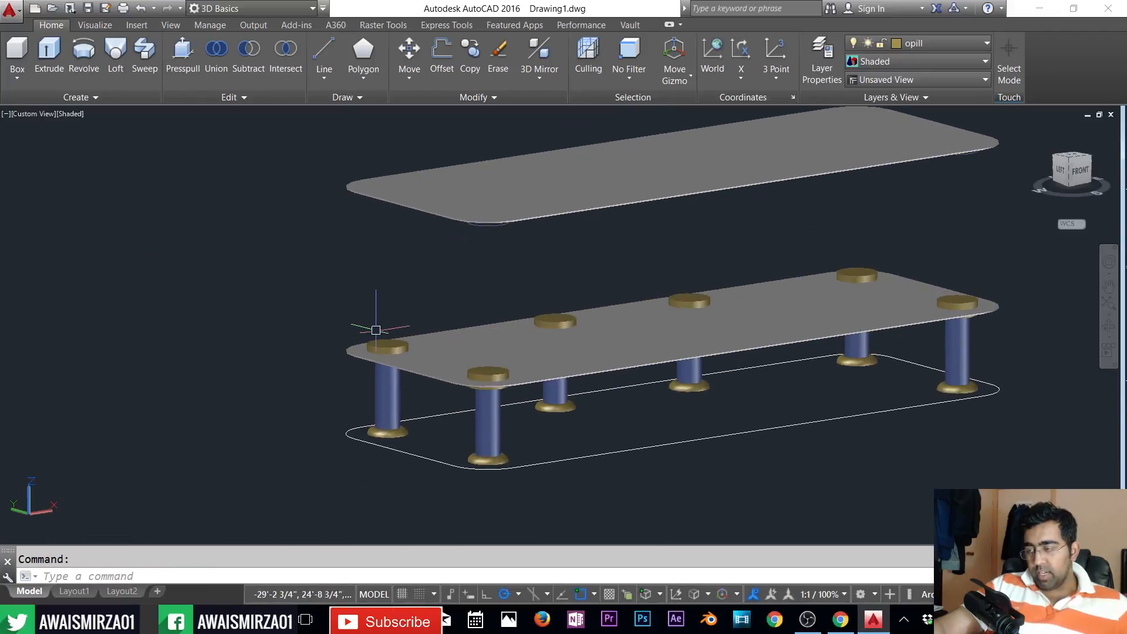
- Delete the six unfilleted discs on top of the middle plate
click(384, 345)
key(Delete)
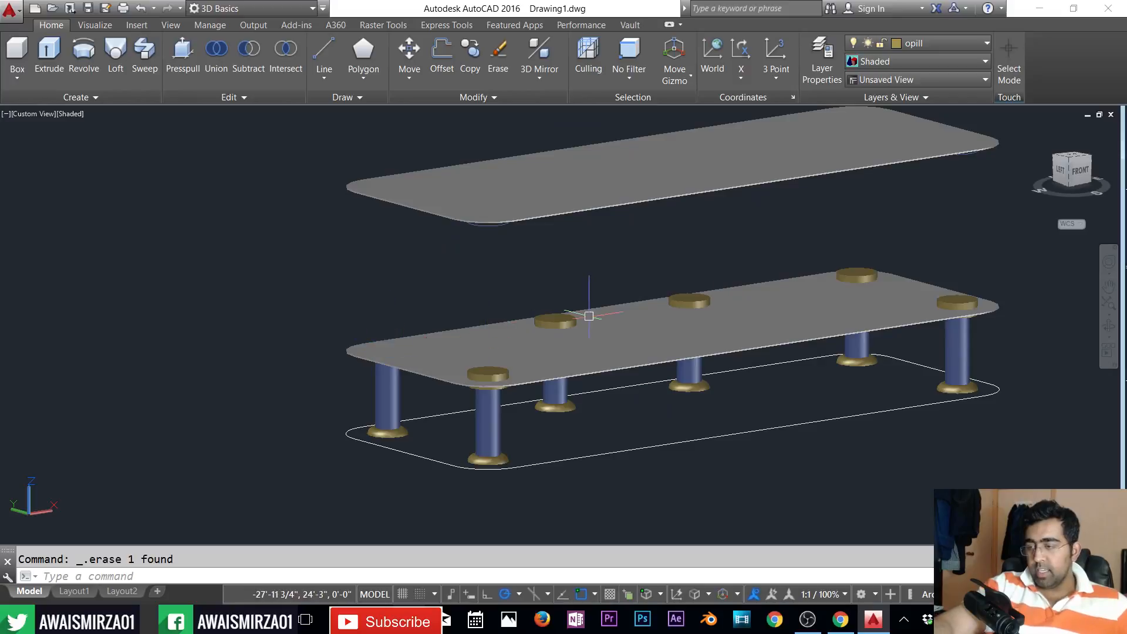
click(573, 319)
click(573, 272)
key(Escape)
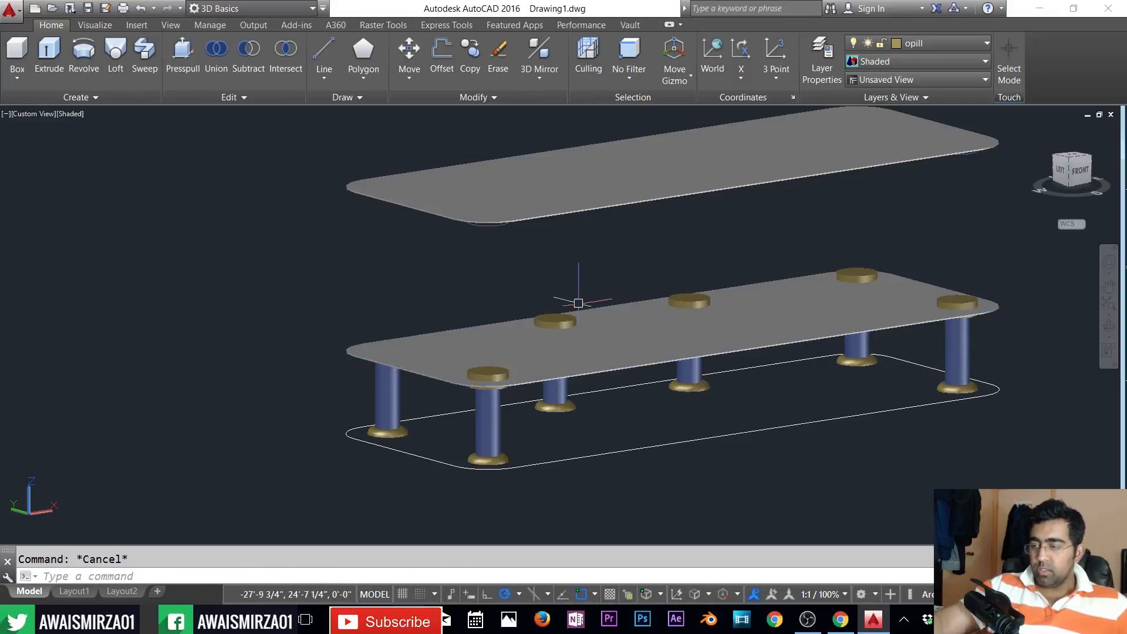
click(555, 320)
key(Delete)
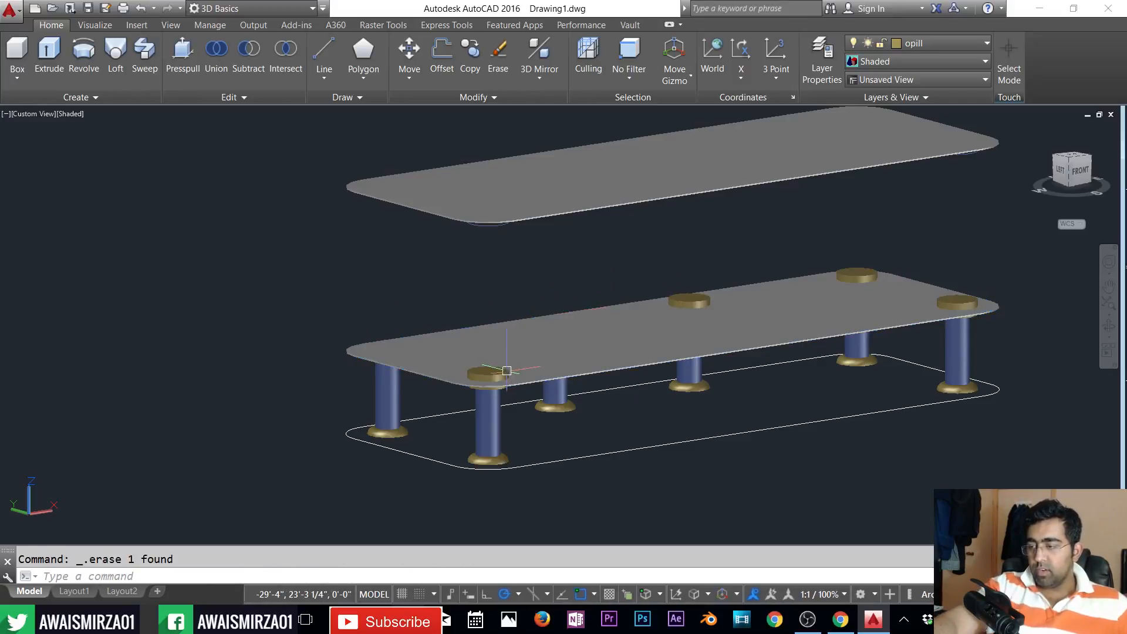
key(Delete)
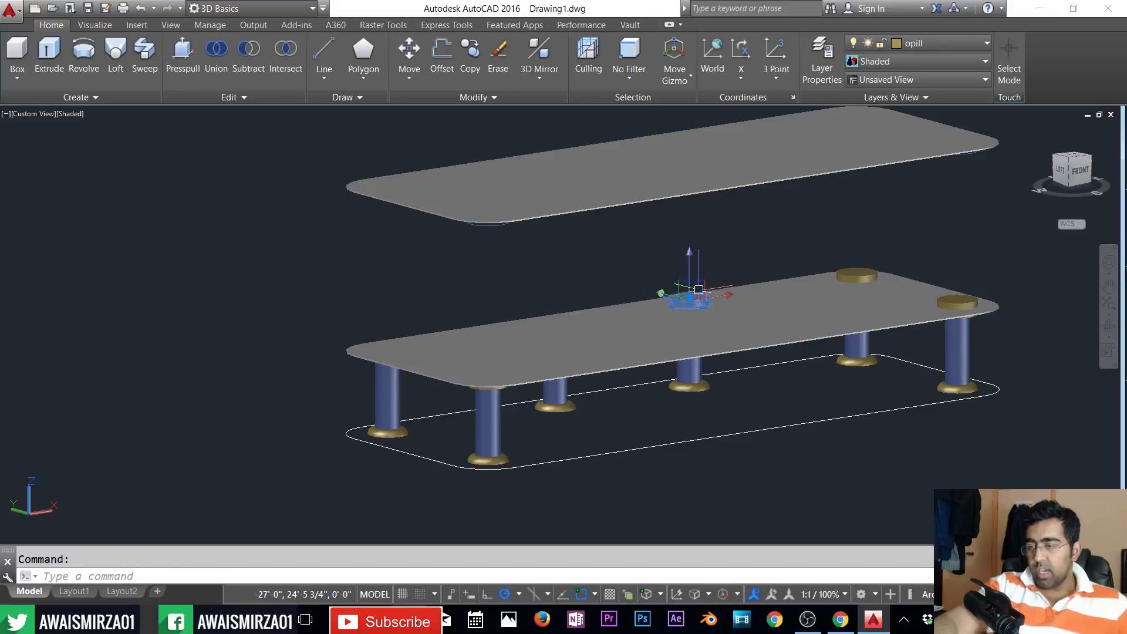
key(Delete)
click(883, 269)
click(974, 301)
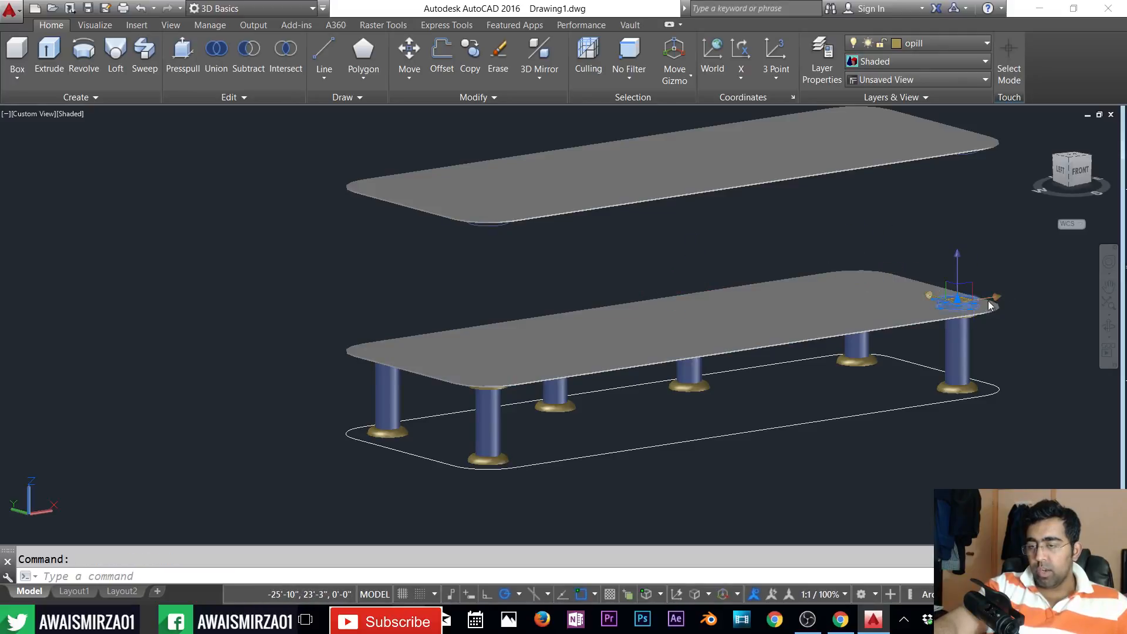
key(Escape)
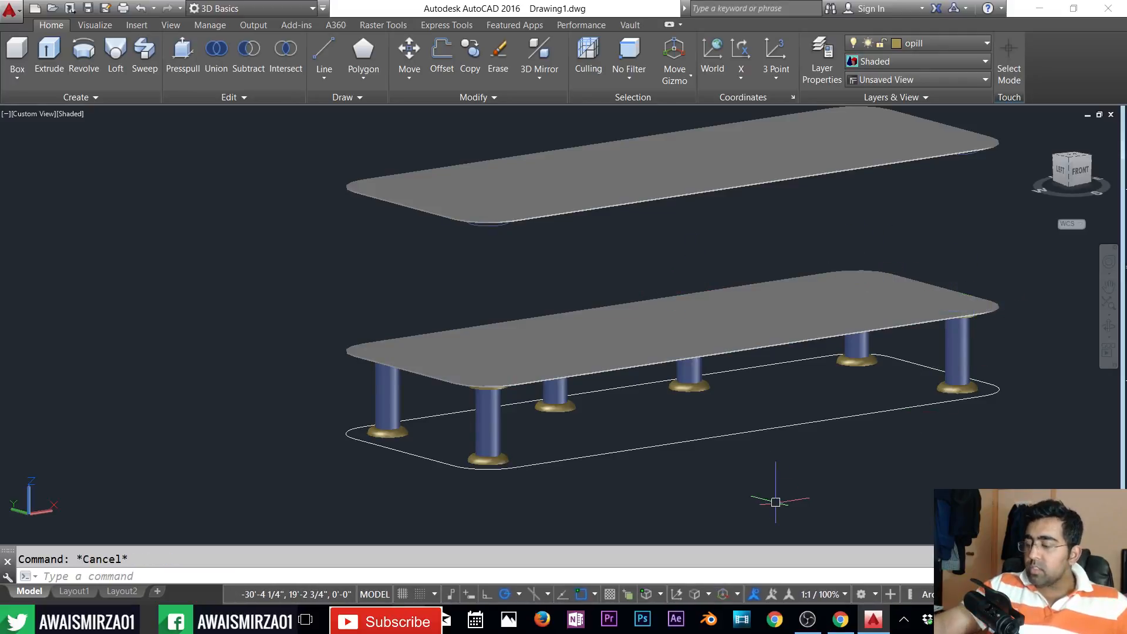
- Copy the six filleted base discs from the bottom outline's front corner point straight up to the matching point on the middle plate's upper edge
text(co)
key(Return)
click(334, 408)
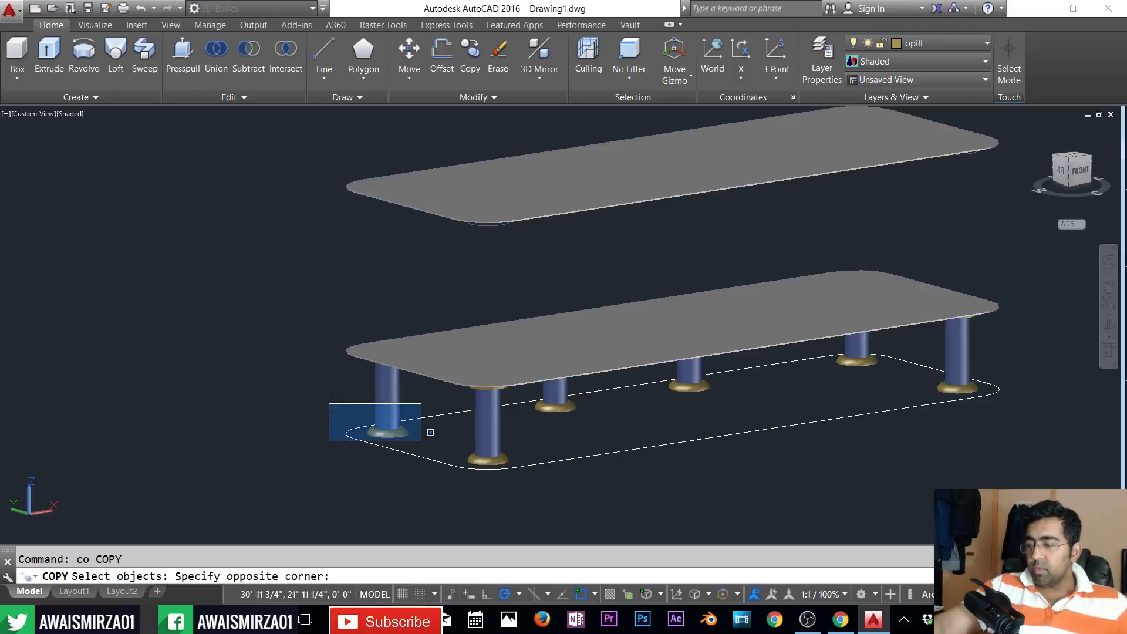
click(421, 450)
click(476, 458)
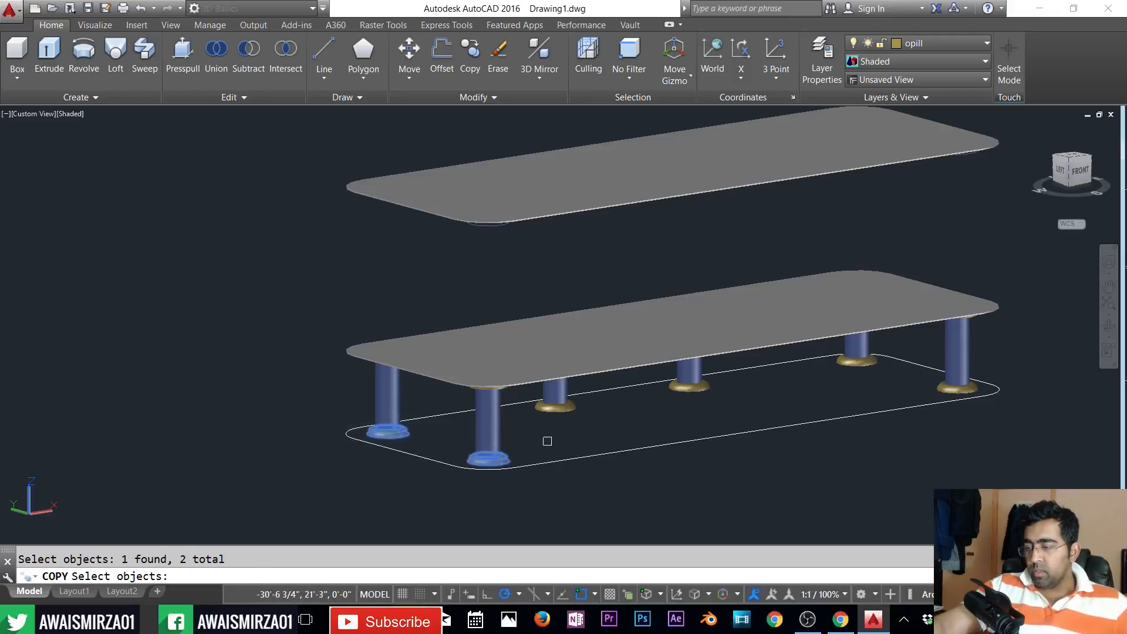
click(562, 409)
click(690, 390)
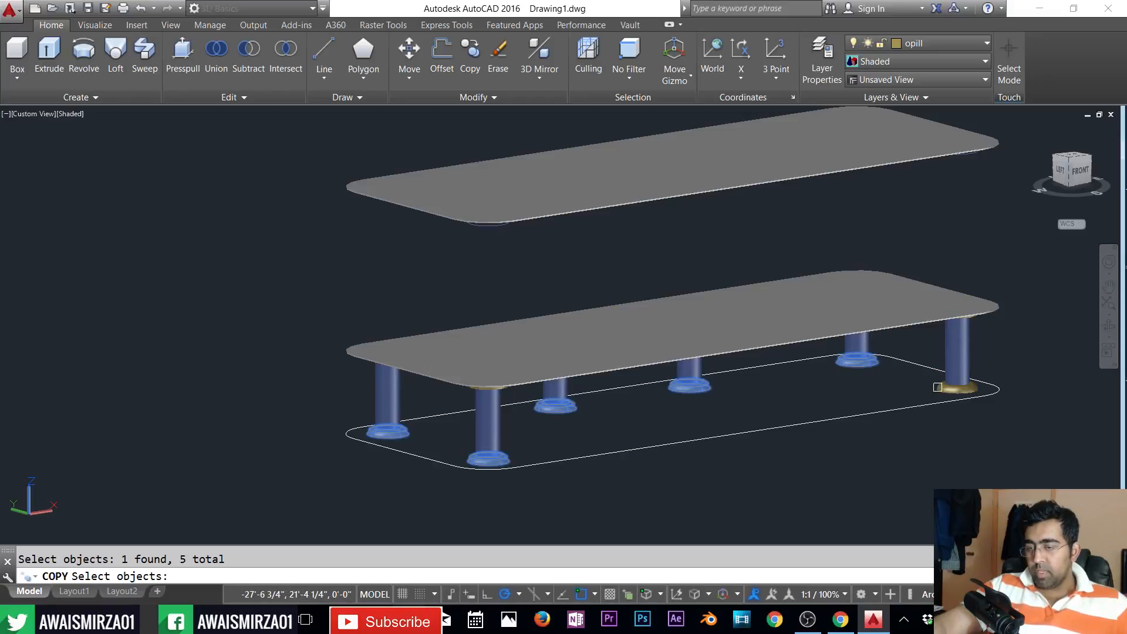
key(Return)
scroll(476, 482, up, 3)
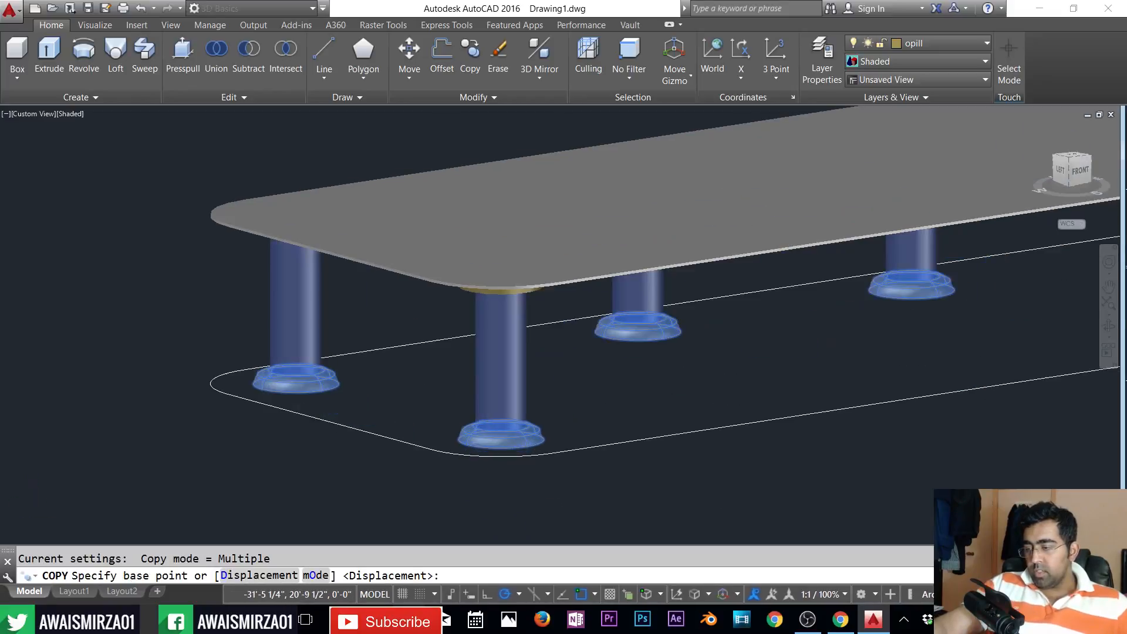
click(497, 450)
scroll(497, 411, down, 2)
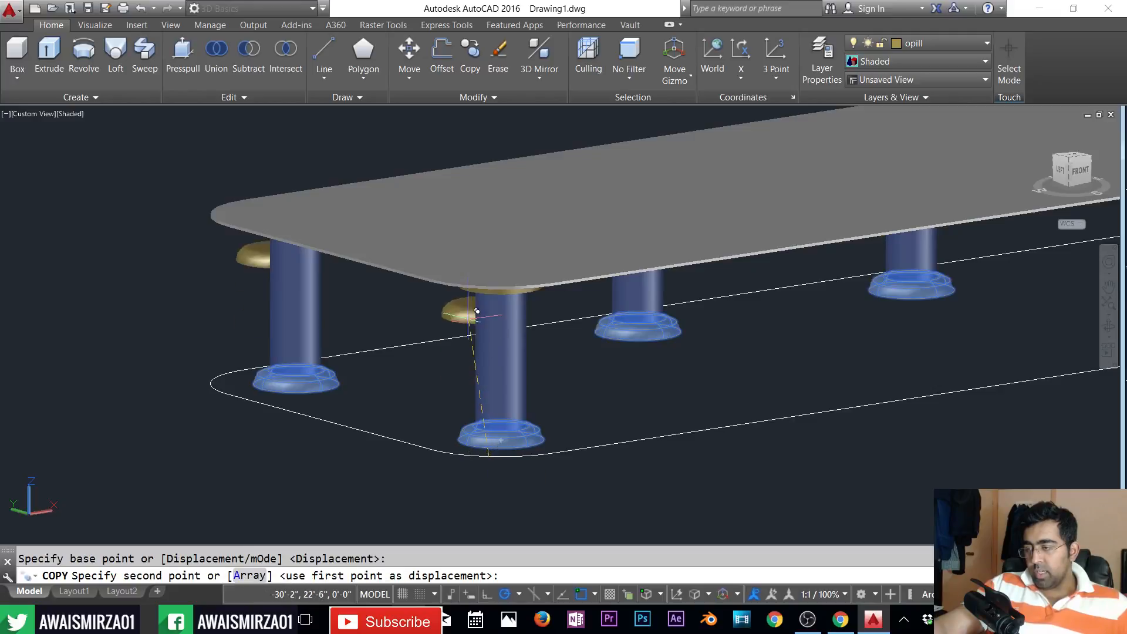
scroll(646, 142, up, 8)
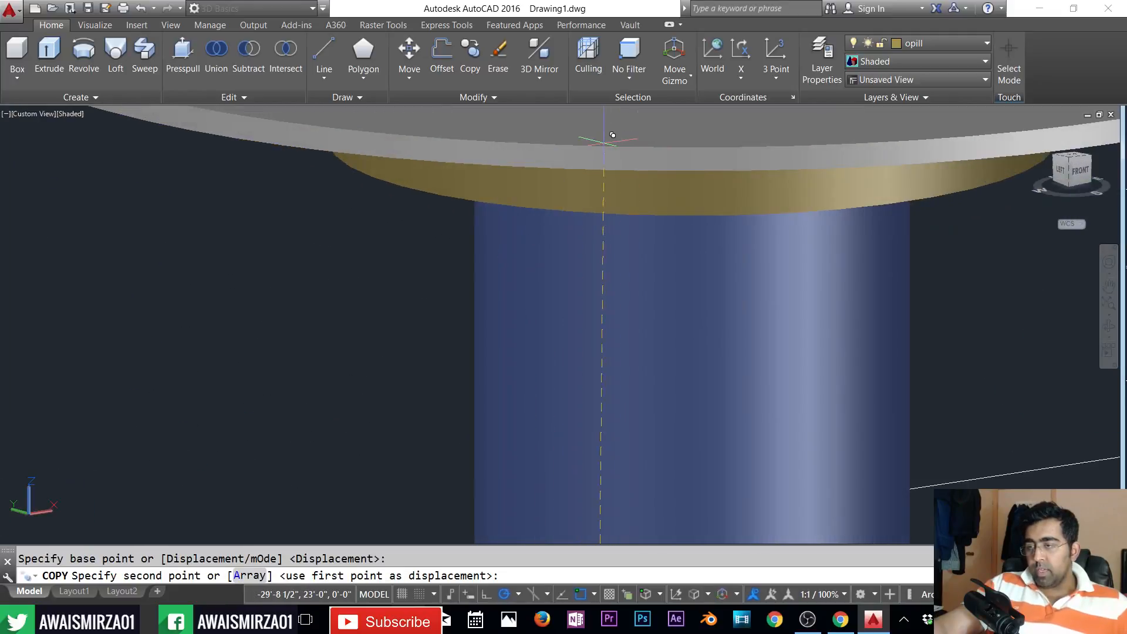
click(602, 136)
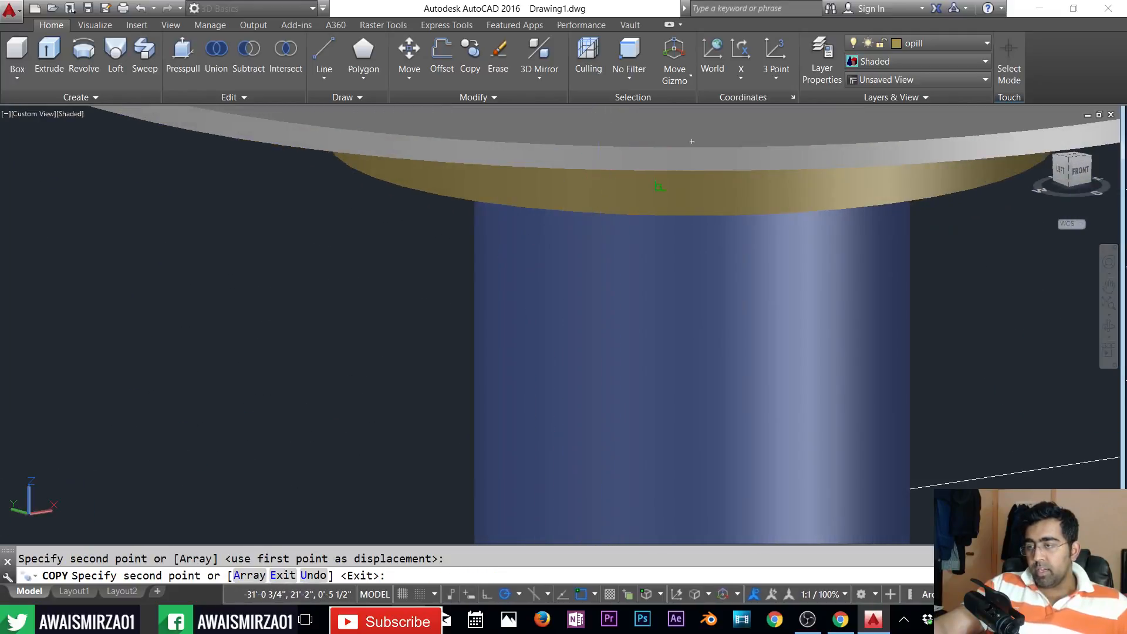
key(Escape)
scroll(568, 276, down, 5)
scroll(672, 420, down, 3)
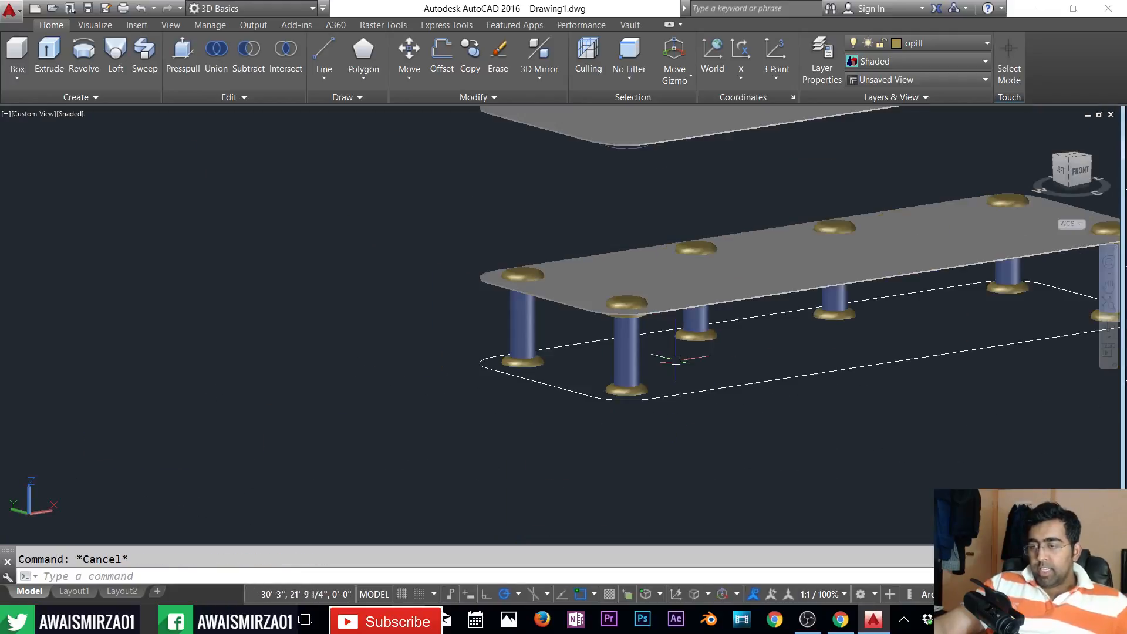
middle_drag(675, 360, 484, 411)
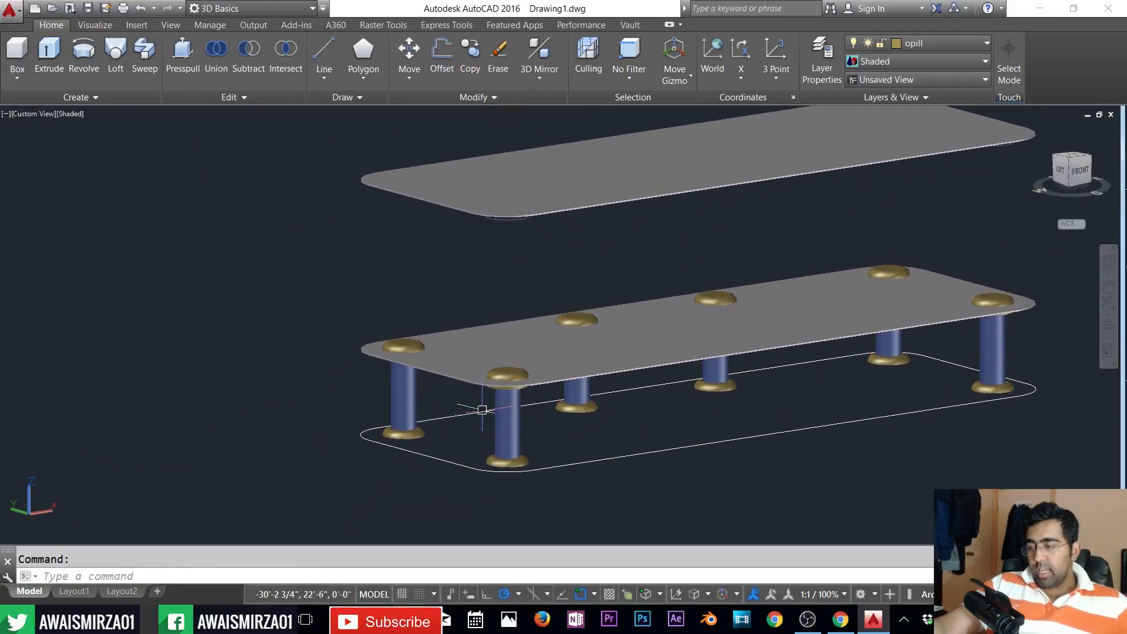
- Fillet the lower edge of the near front corner disc under the middle plate with the 1/2 inch radius
scroll(550, 430, up, 6)
scroll(563, 440, down, 3)
shift+middle_drag(564, 417, 528, 388)
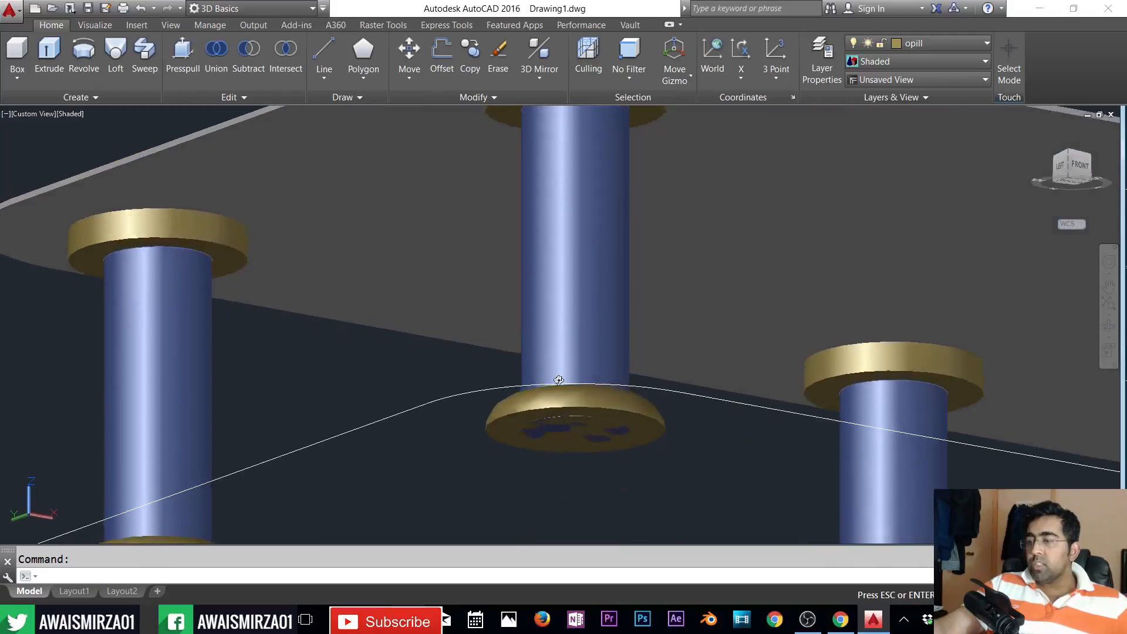
scroll(515, 380, down, 2)
scroll(515, 380, down, 3)
middle_drag(722, 335, 557, 429)
key(Escape)
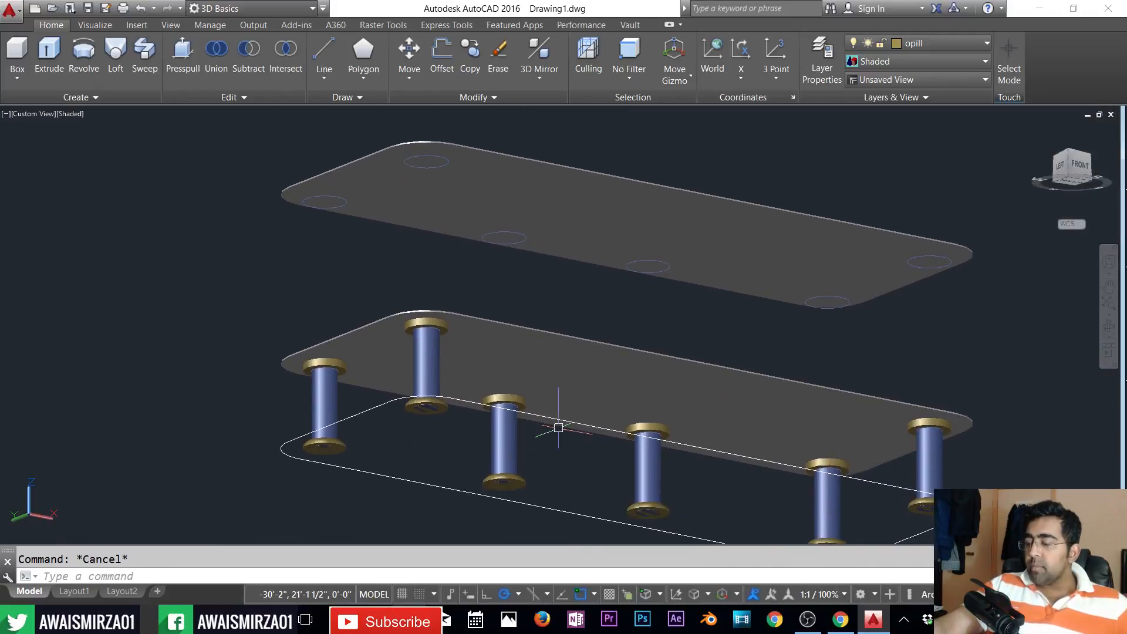
text(f)
key(Return)
scroll(417, 329, up, 5)
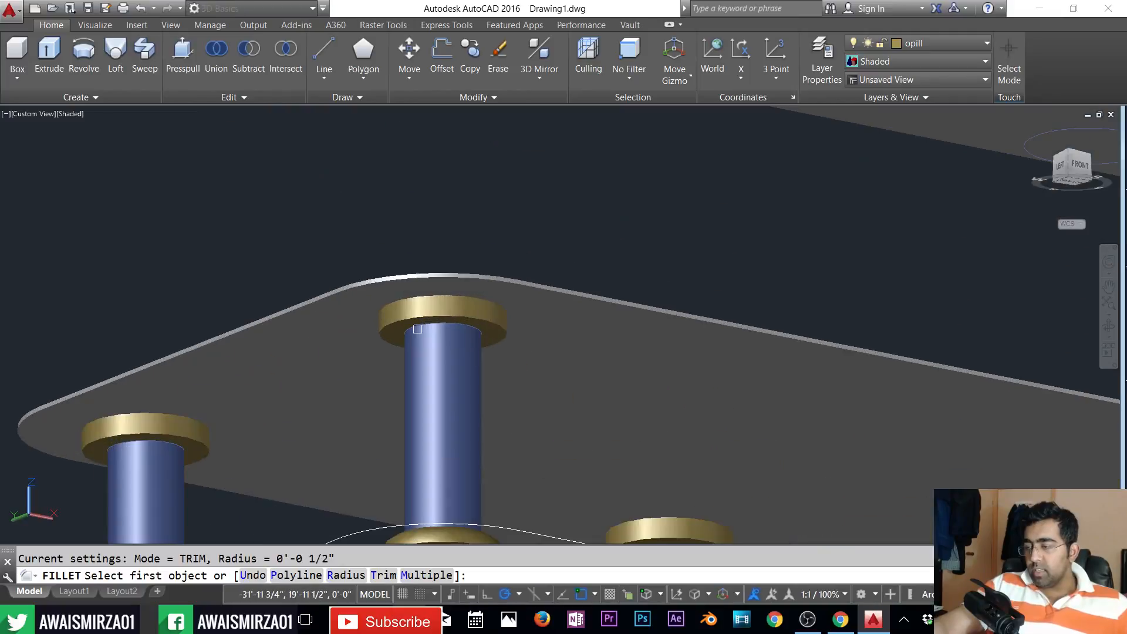
click(464, 321)
key(Return)
key(Return)
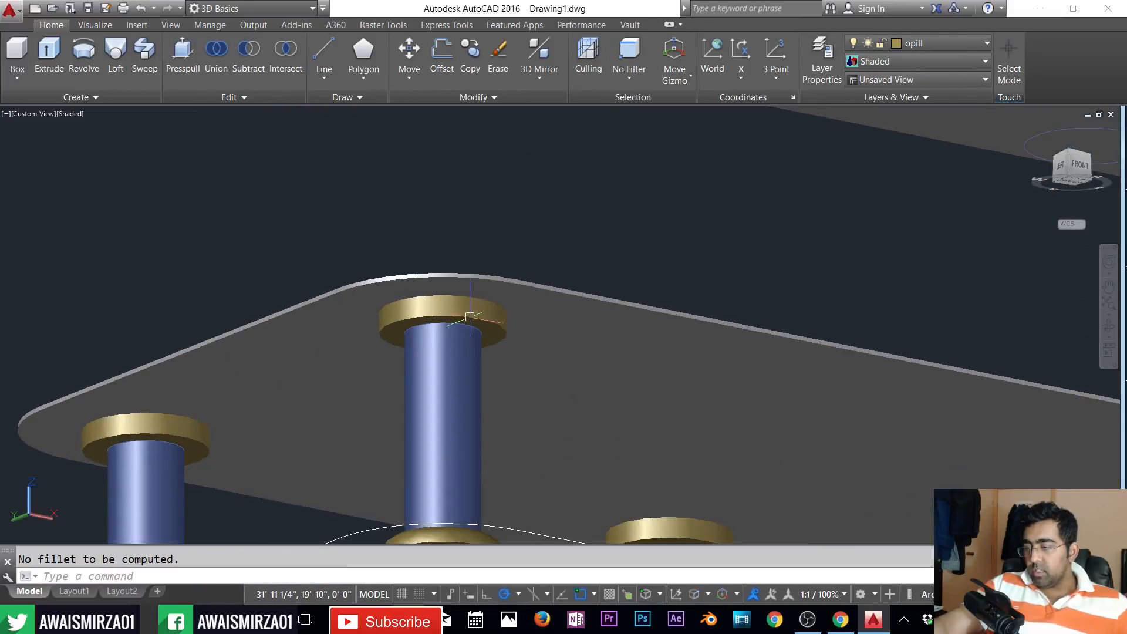
key(Return)
click(469, 316)
key(Return)
key(Return)
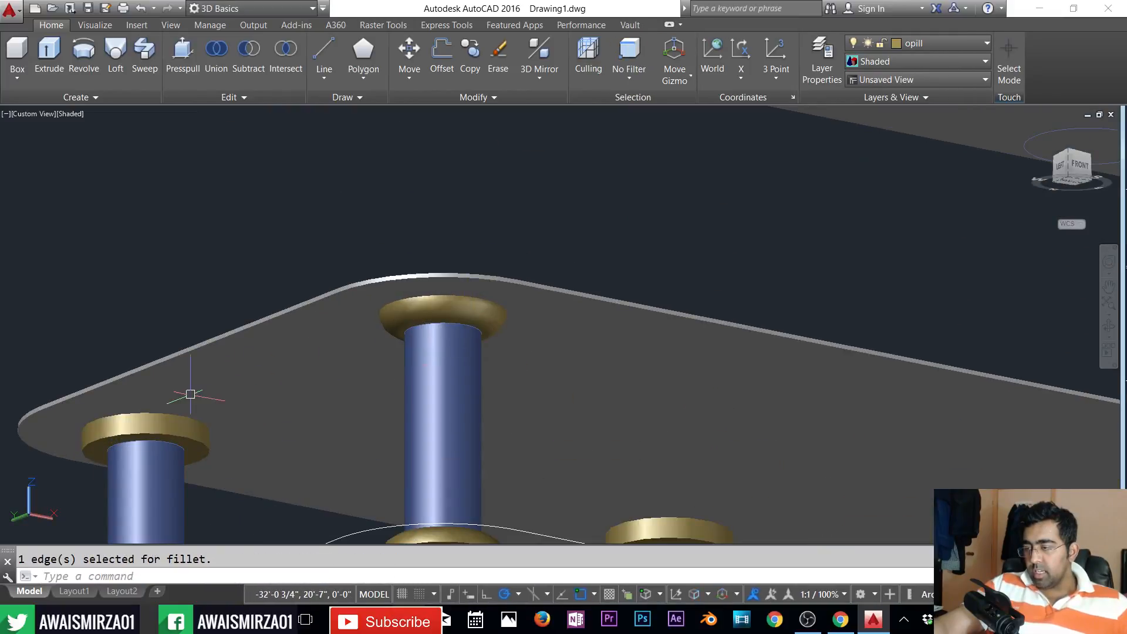
- Fillet the lower edge of the near rear corner disc under the middle plate with the 1/2 inch radius
key(Return)
click(174, 433)
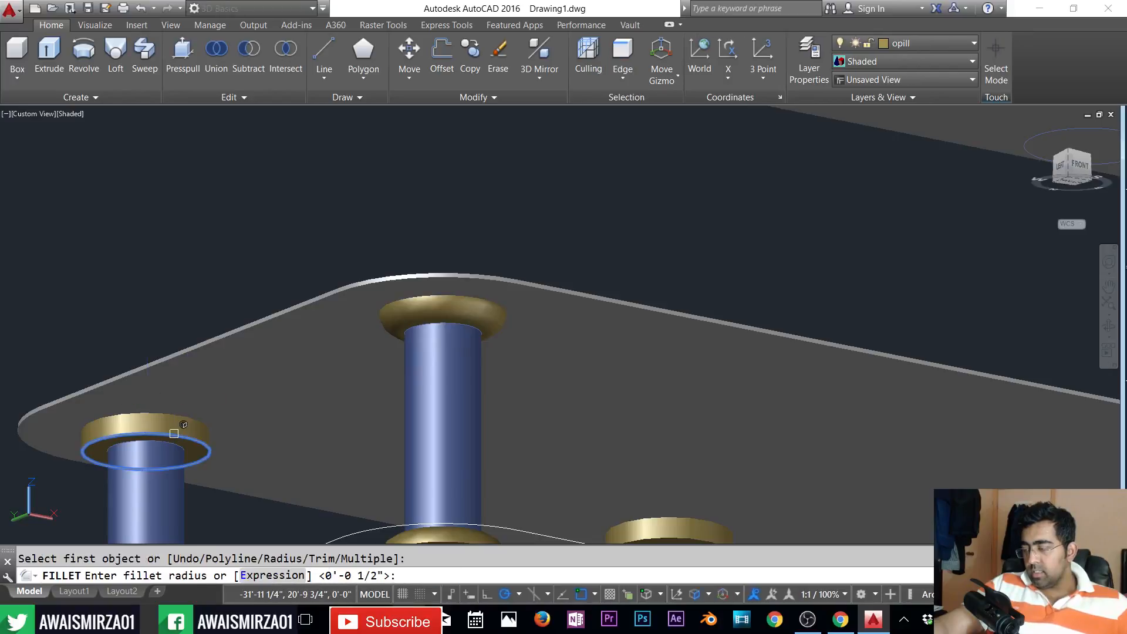
key(Return)
key(Return)
- Fillet the lower edges of the two middle back-row discs under the middle plate with the 1/2 inch radius
scroll(174, 433, down, 5)
scroll(455, 476, up, 6)
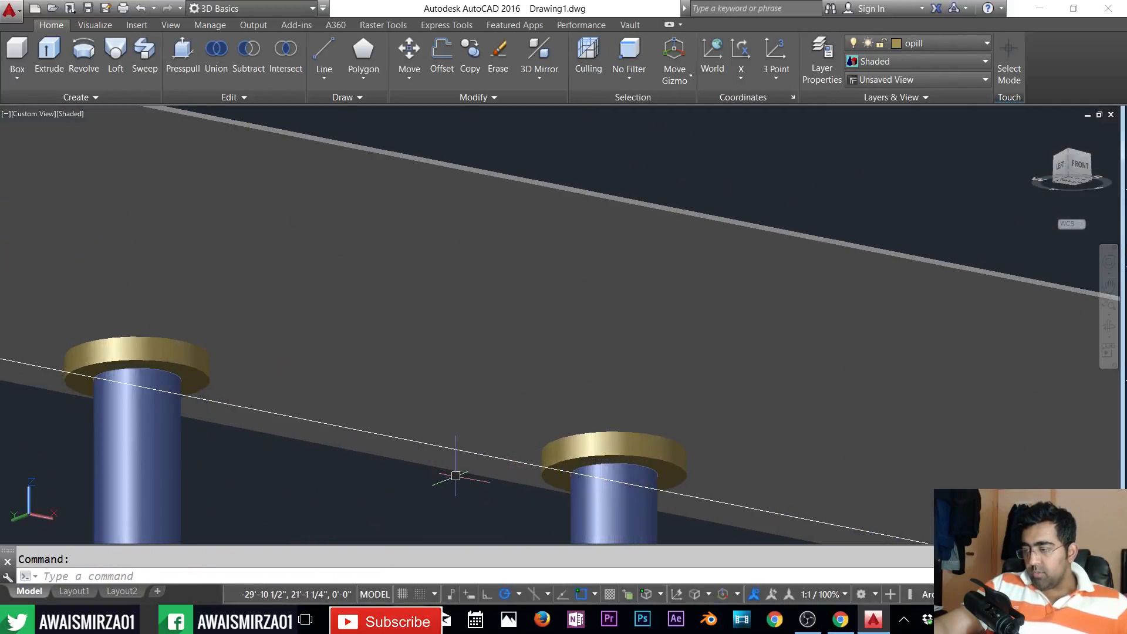
key(Return)
click(193, 369)
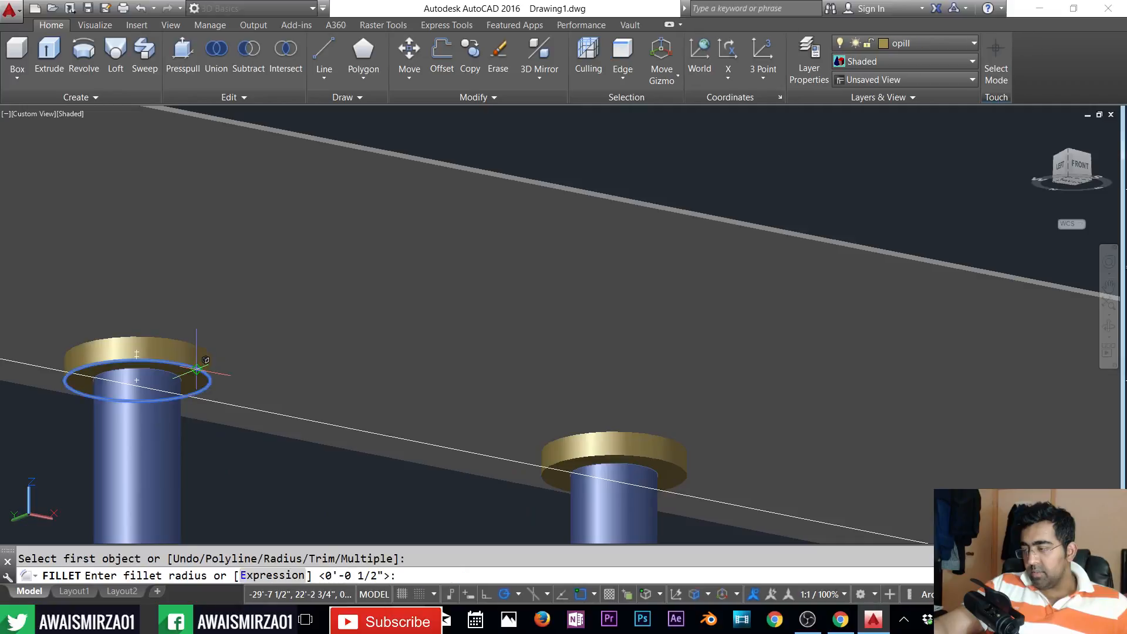
key(Return)
key(Return)
key(Return)
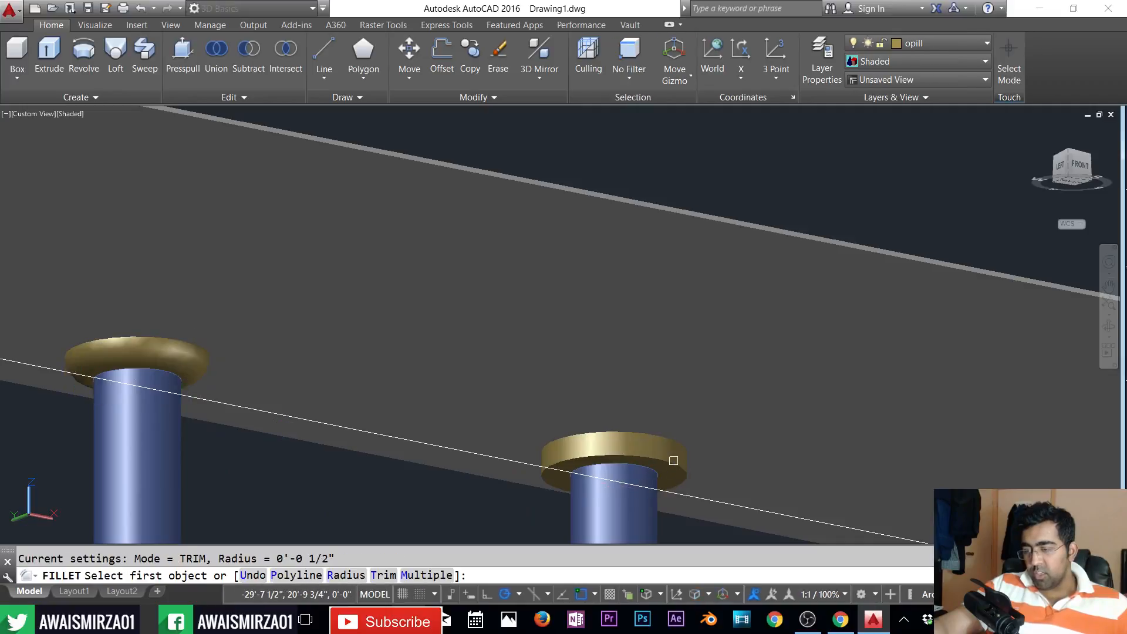
click(674, 460)
key(Return)
key(Return)
- Fillet the lower edge of the far rear corner disc under the middle plate with the 1/2 inch radius
scroll(674, 460, down, 5)
scroll(302, 386, up, 3)
middle_drag(302, 386, 291, 379)
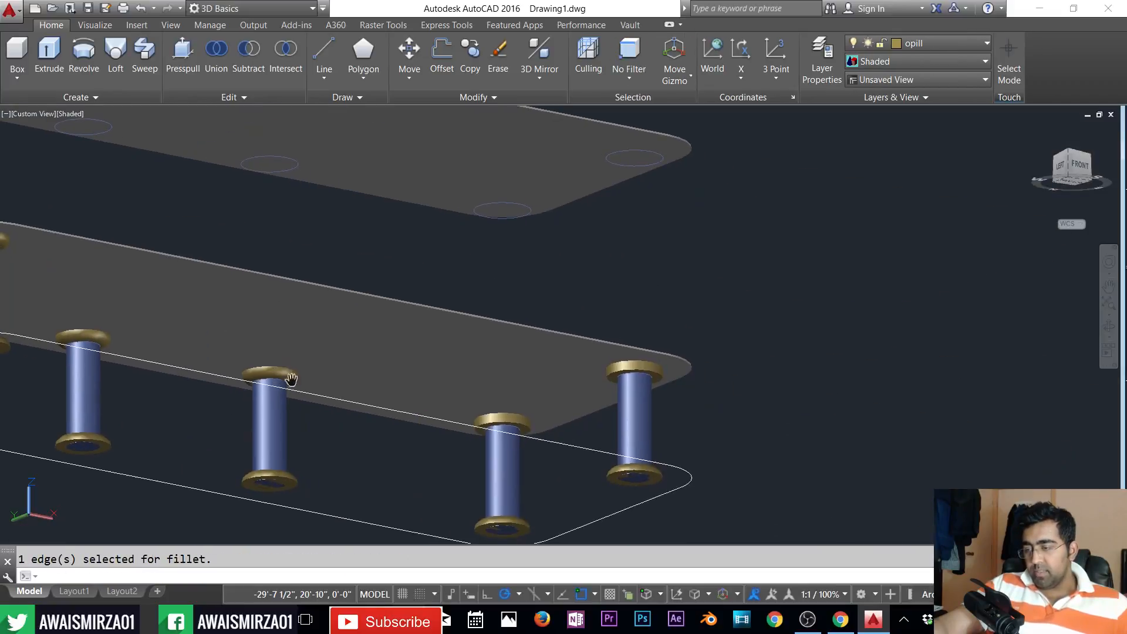
scroll(458, 437, up, 4)
click(633, 400)
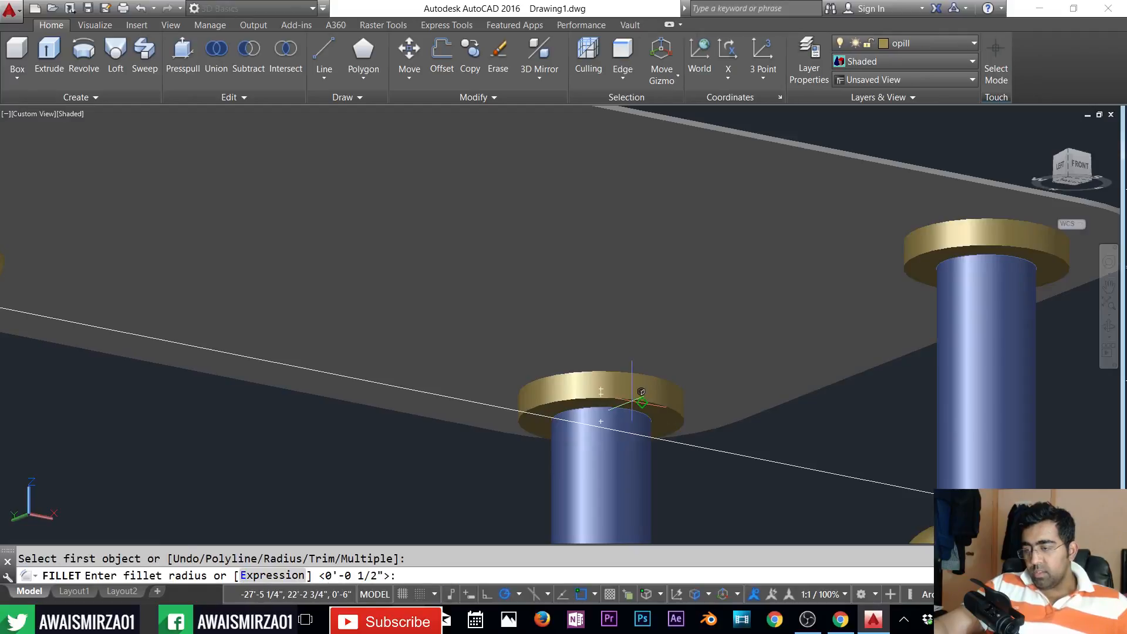
key(Return)
key(Escape)
click(630, 400)
key(Escape)
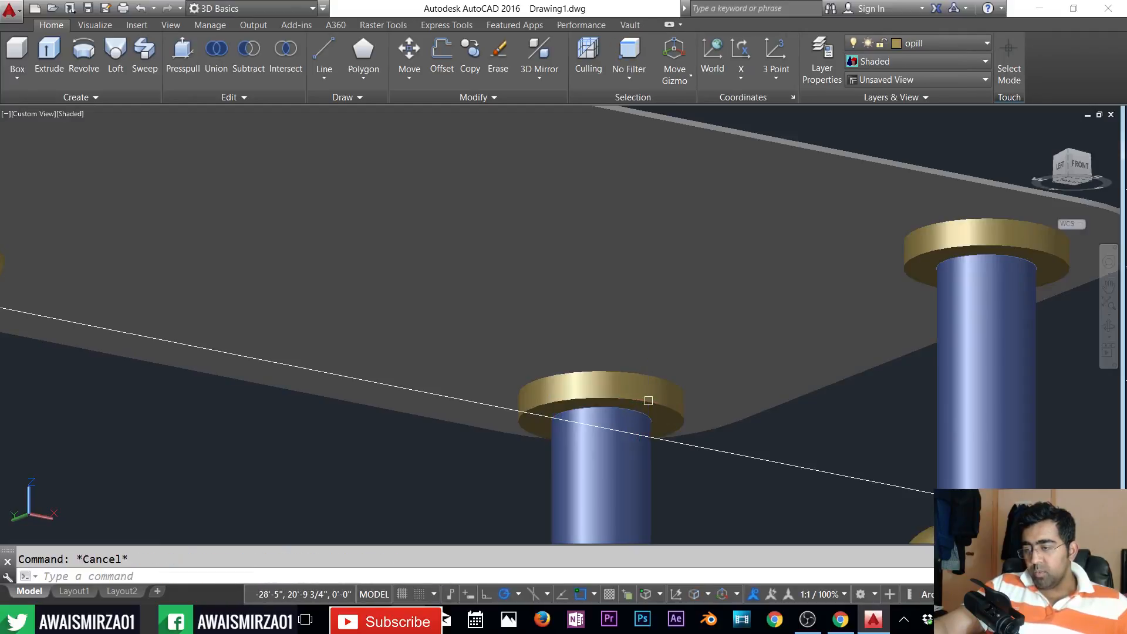
key(Return)
click(648, 400)
key(Return)
key(Return)
- Fillet the lower edge of the far front corner disc under the middle plate with the 1/2 inch radius
key(Return)
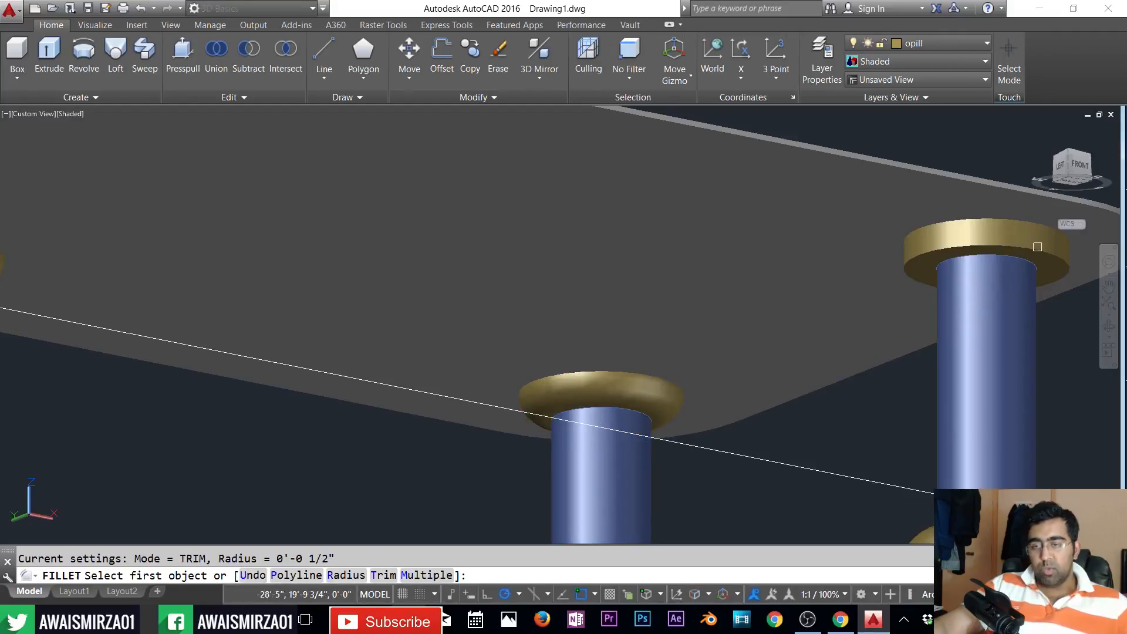
click(1037, 246)
key(Return)
key(Return)
- Examine the filleted discs from below and above, including the underside of a base disc and the discs on the middle plate
scroll(1022, 255, down, 2)
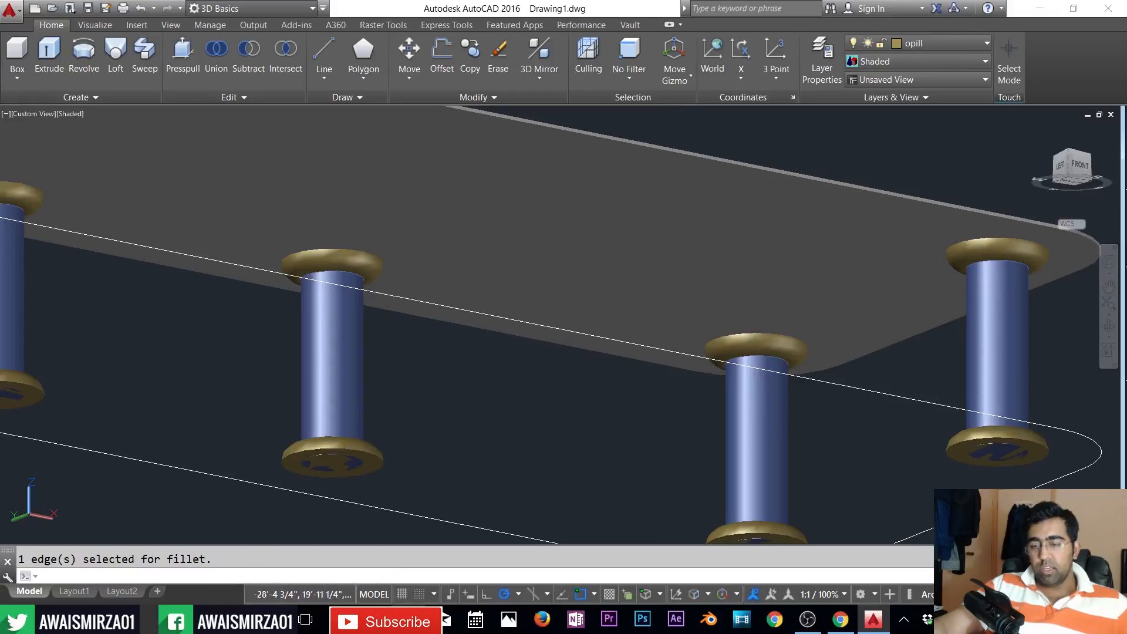
middle_drag(1001, 275, 957, 285)
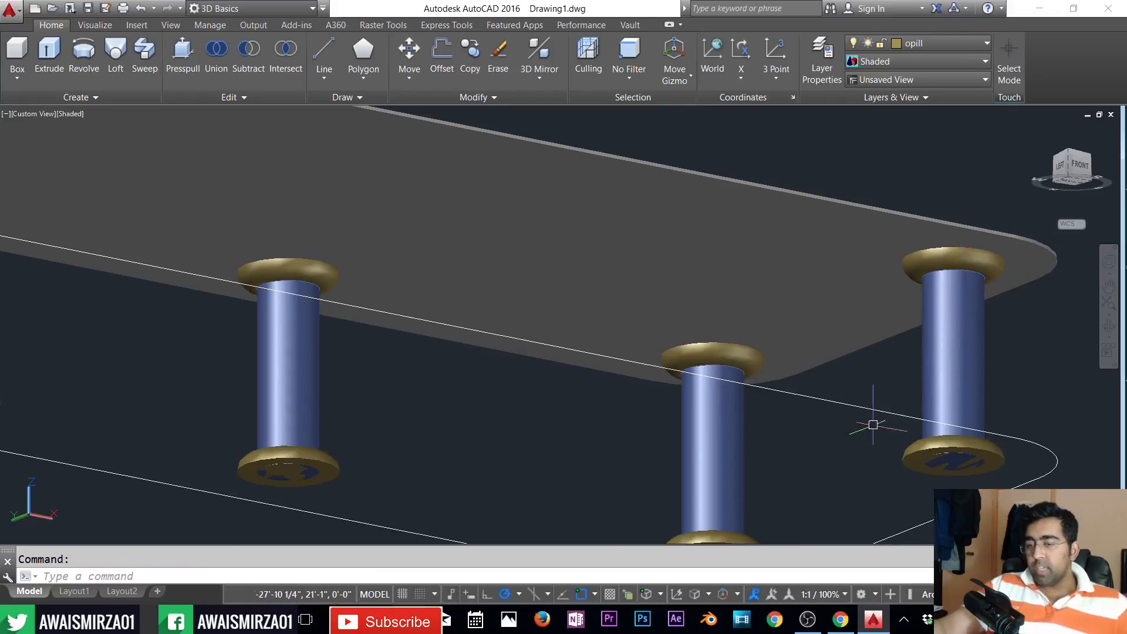
scroll(973, 443, up, 6)
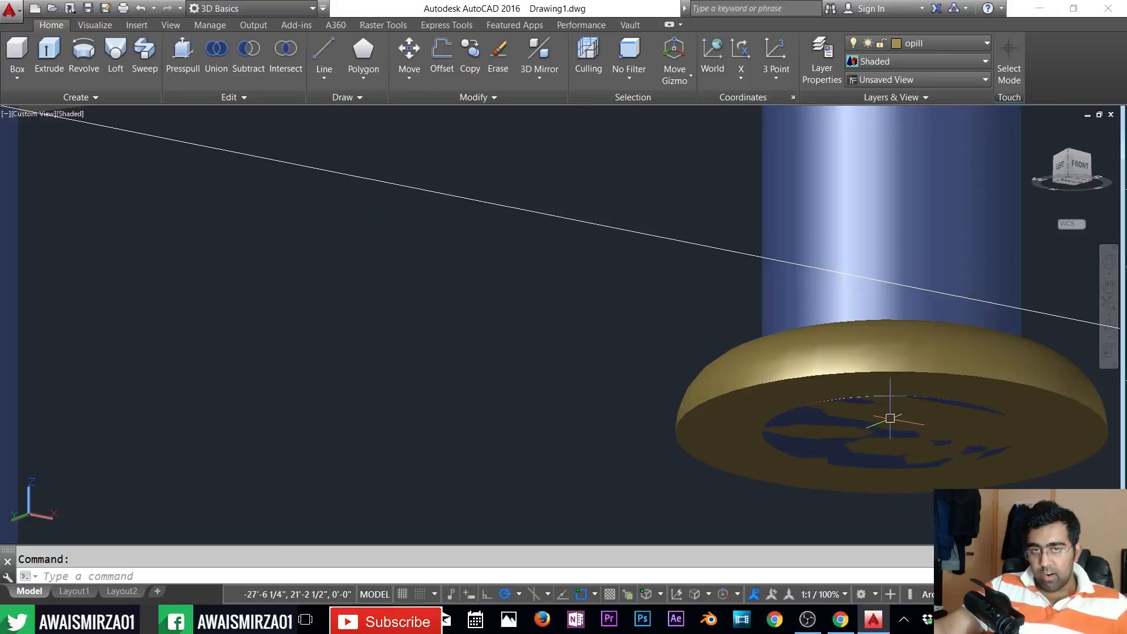
scroll(890, 418, down, 8)
shift+middle_drag(727, 372, 583, 427)
scroll(443, 347, up, 8)
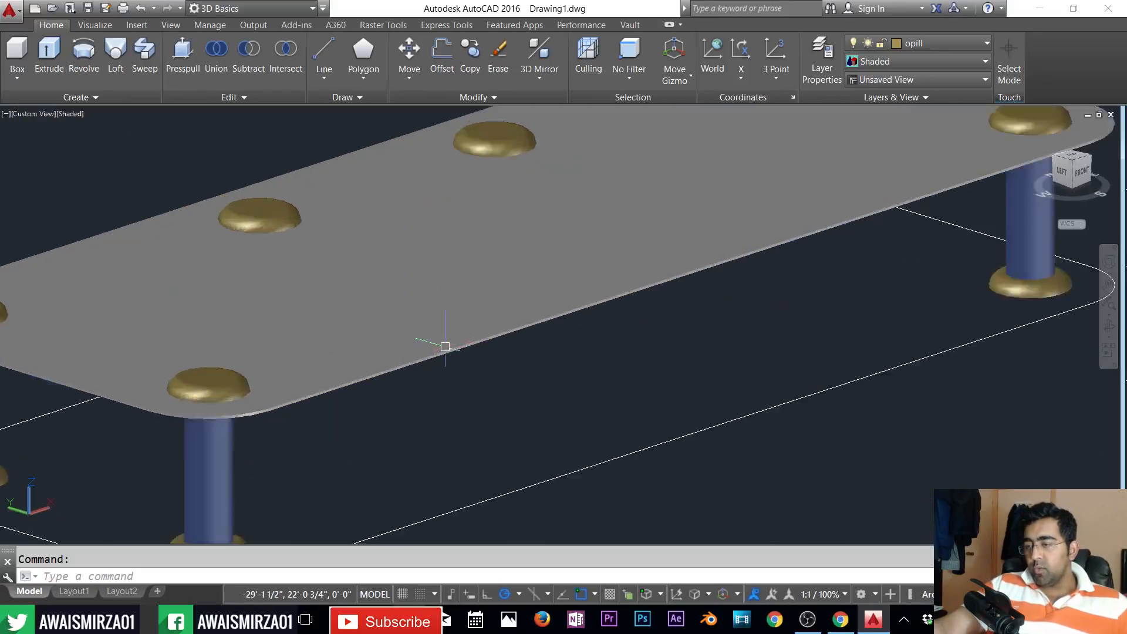
middle_drag(368, 381, 652, 324)
scroll(582, 369, up, 3)
- Copy five filleted discs under the middle plate, all but the near rear corner one, straight up to the matching circles under the top plate
shift+middle_drag(564, 375, 548, 322)
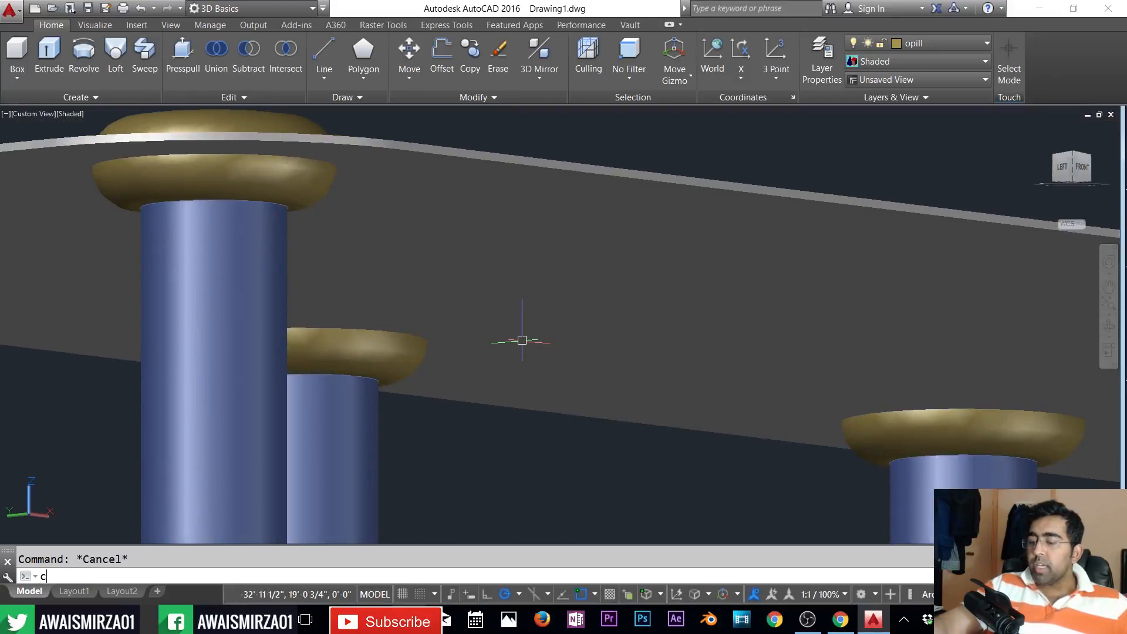
key(Return)
click(378, 339)
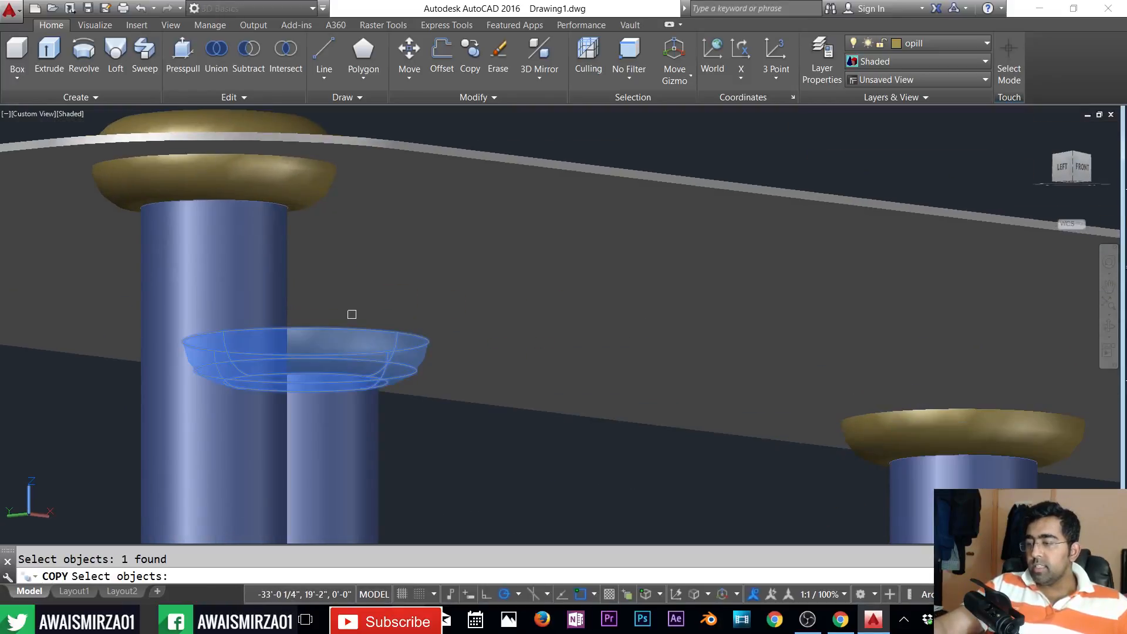
click(286, 197)
click(921, 443)
scroll(818, 440, down, 4)
middle_drag(818, 440, 657, 382)
click(503, 363)
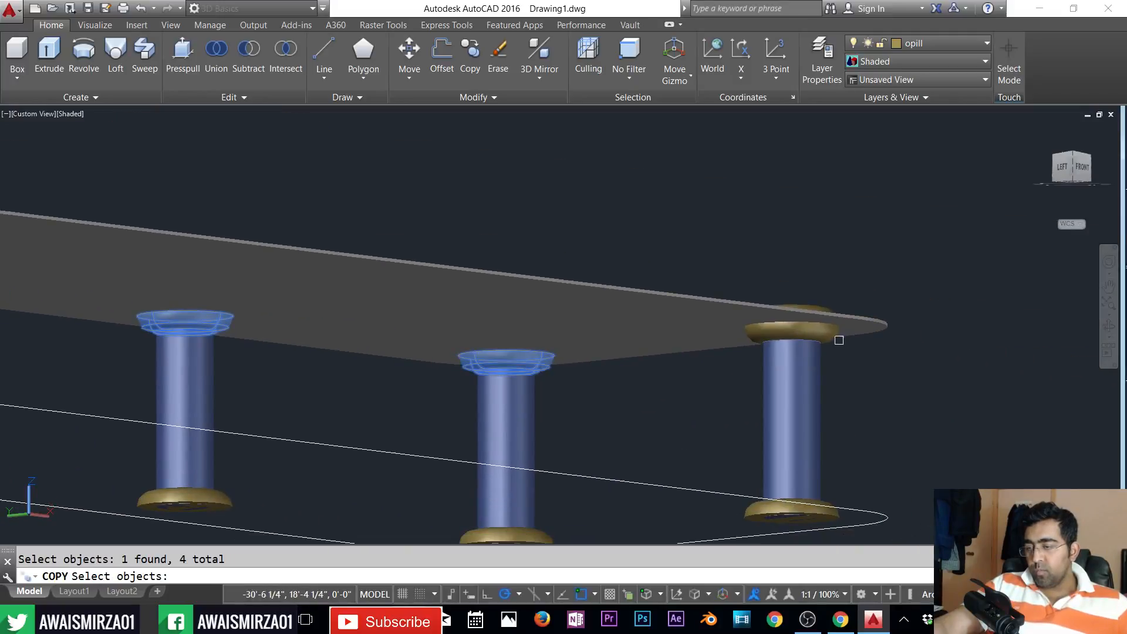
click(831, 336)
scroll(736, 394, down, 2)
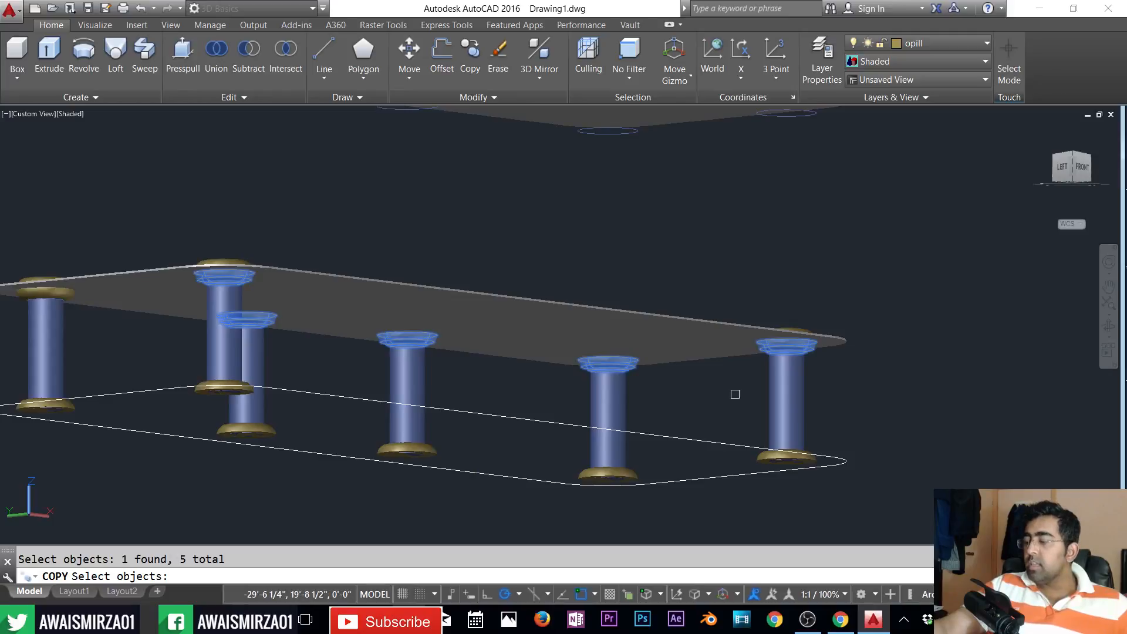
shift+middle_drag(733, 393, 770, 441)
scroll(652, 466, up, 5)
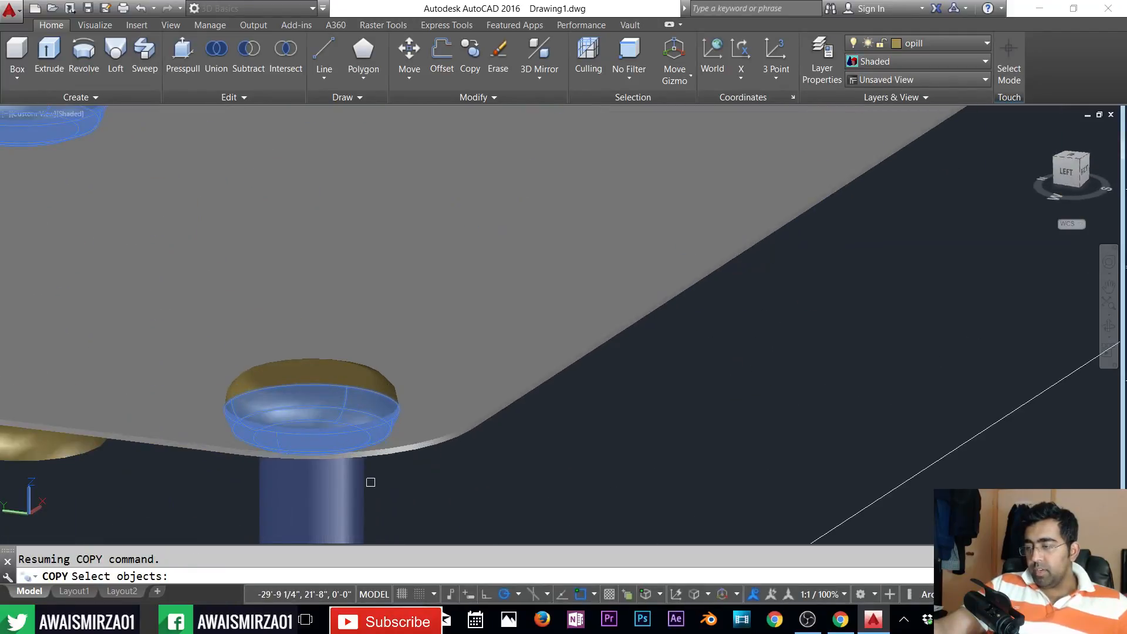
key(Return)
scroll(342, 434, up, 5)
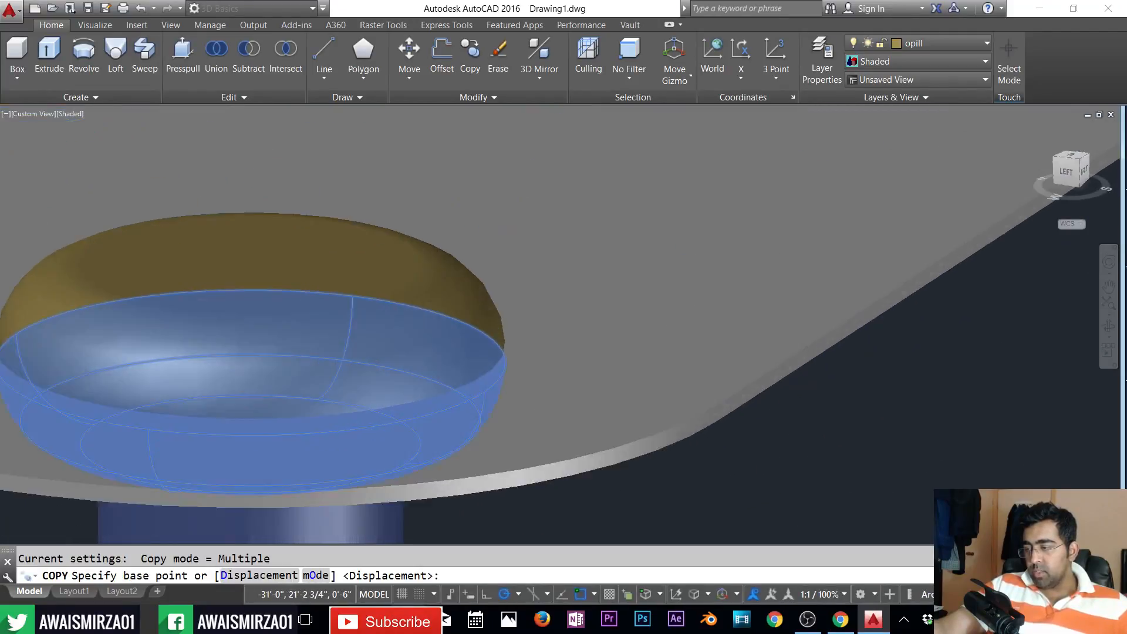
scroll(380, 420, up, 2)
scroll(417, 449, down, 4)
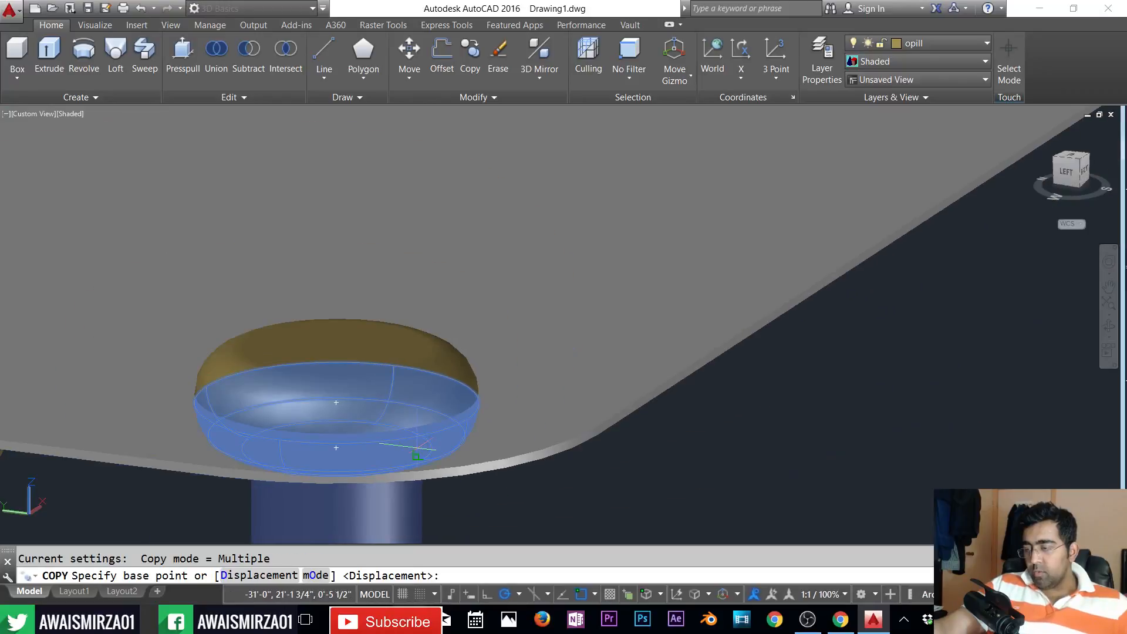
shift+middle_drag(482, 446, 504, 404)
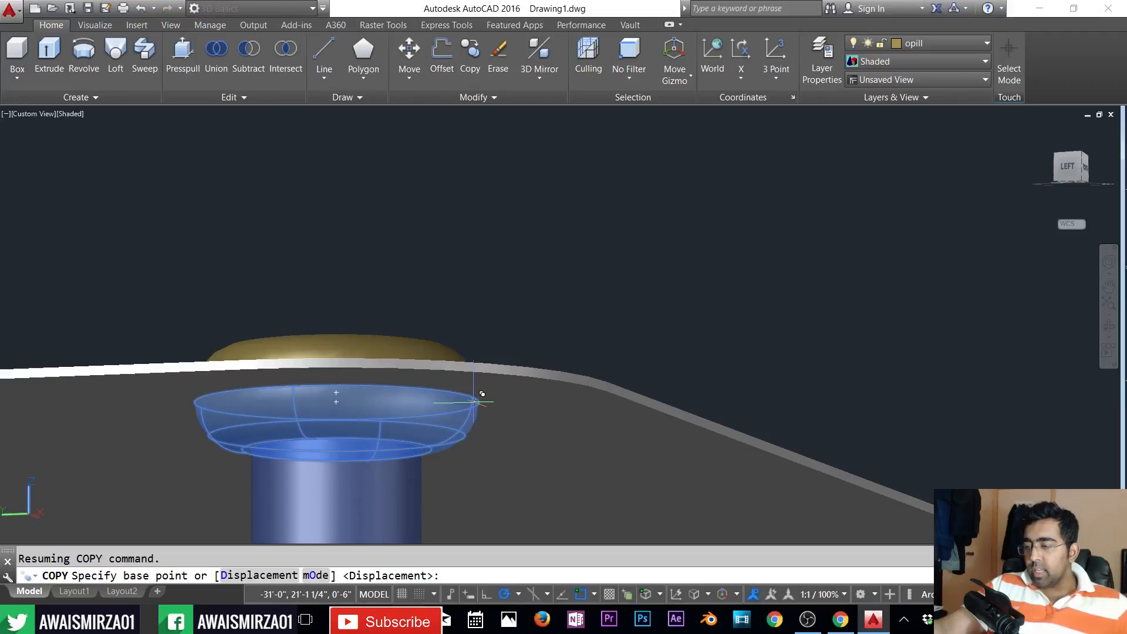
click(477, 400)
scroll(474, 397, down, 5)
middle_drag(490, 277, 483, 549)
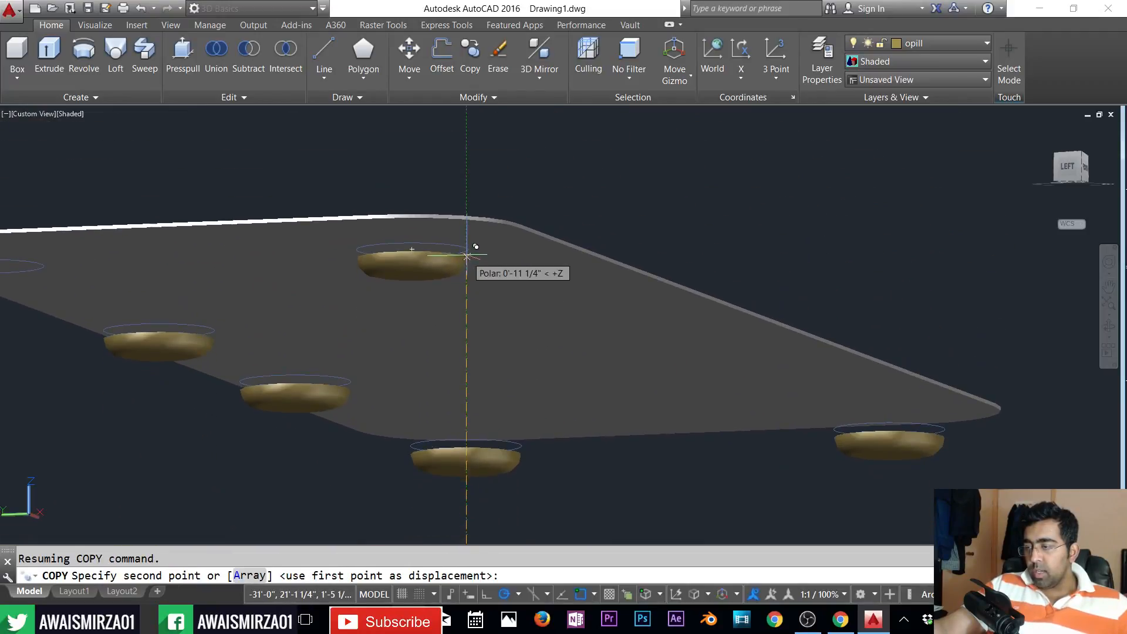
click(491, 282)
key(Escape)
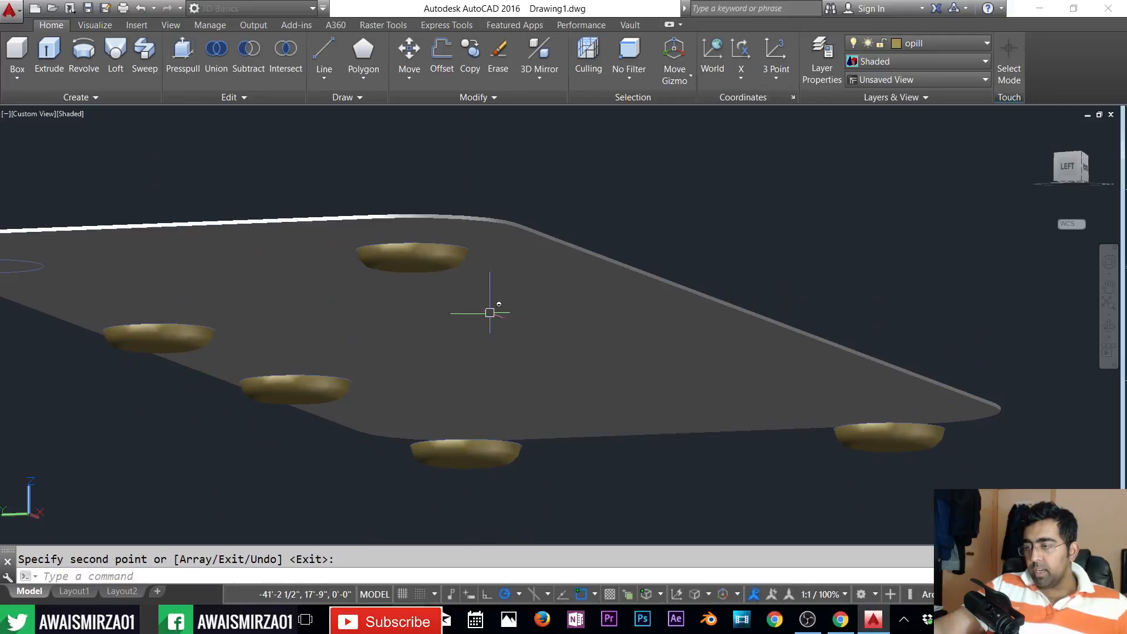
- Turn off the current layer opill to hide the gold discs, and end the layer command
scroll(349, 372, down, 2)
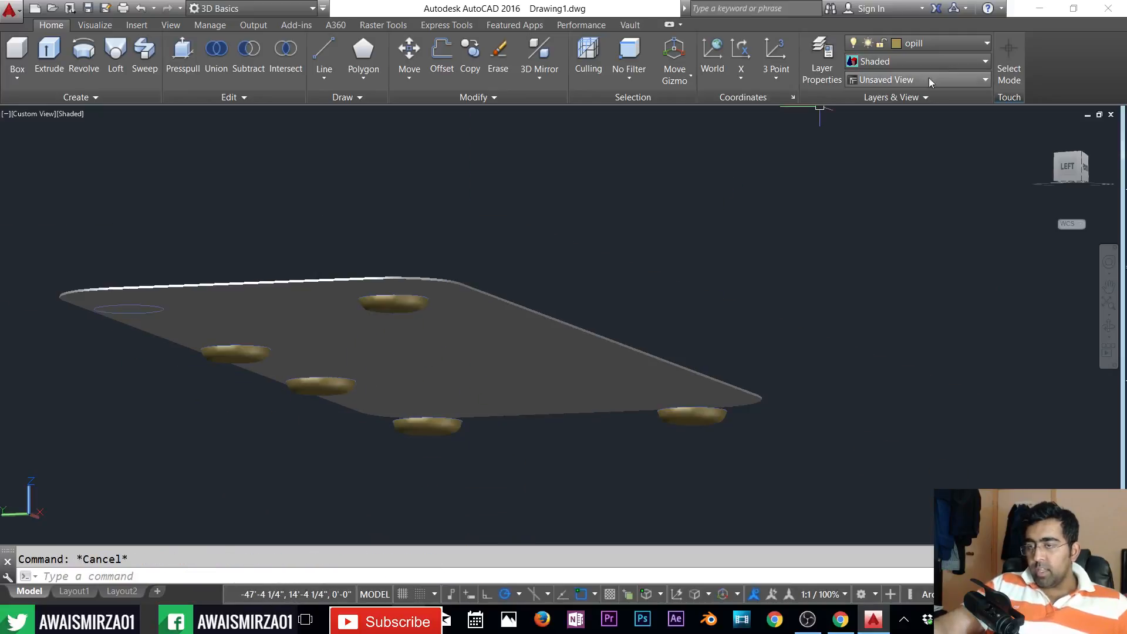
click(930, 45)
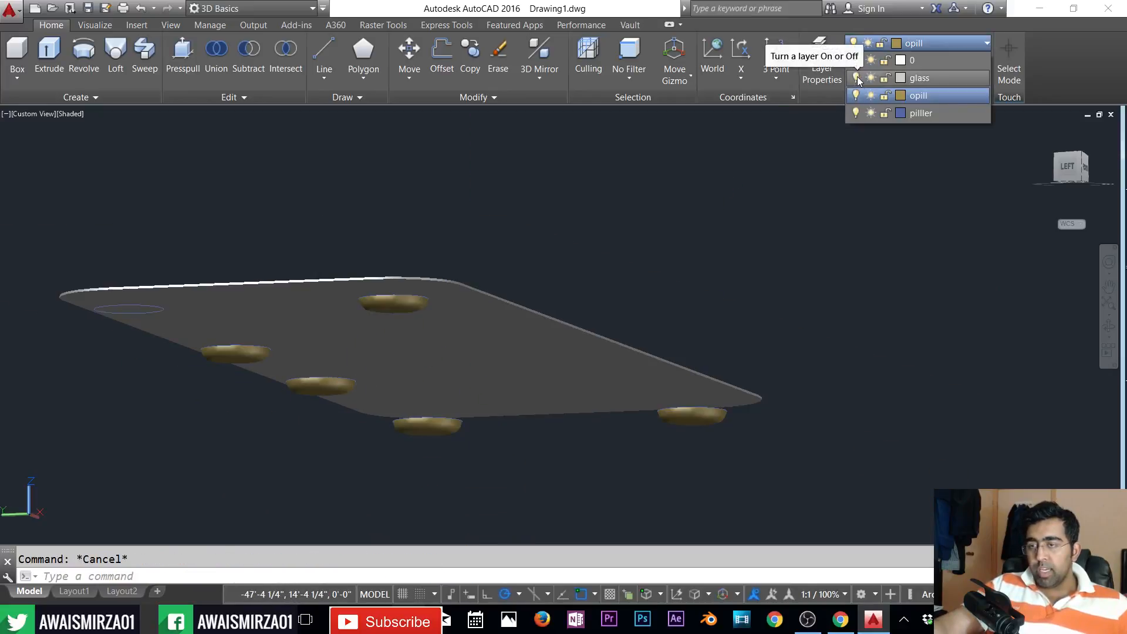
click(856, 94)
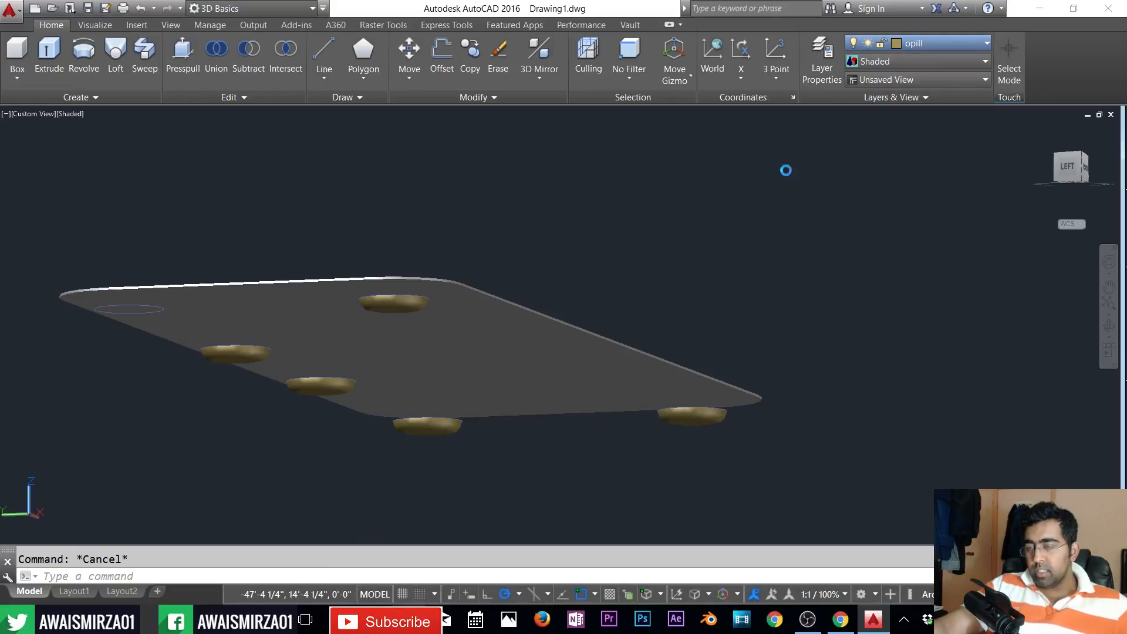
click(571, 290)
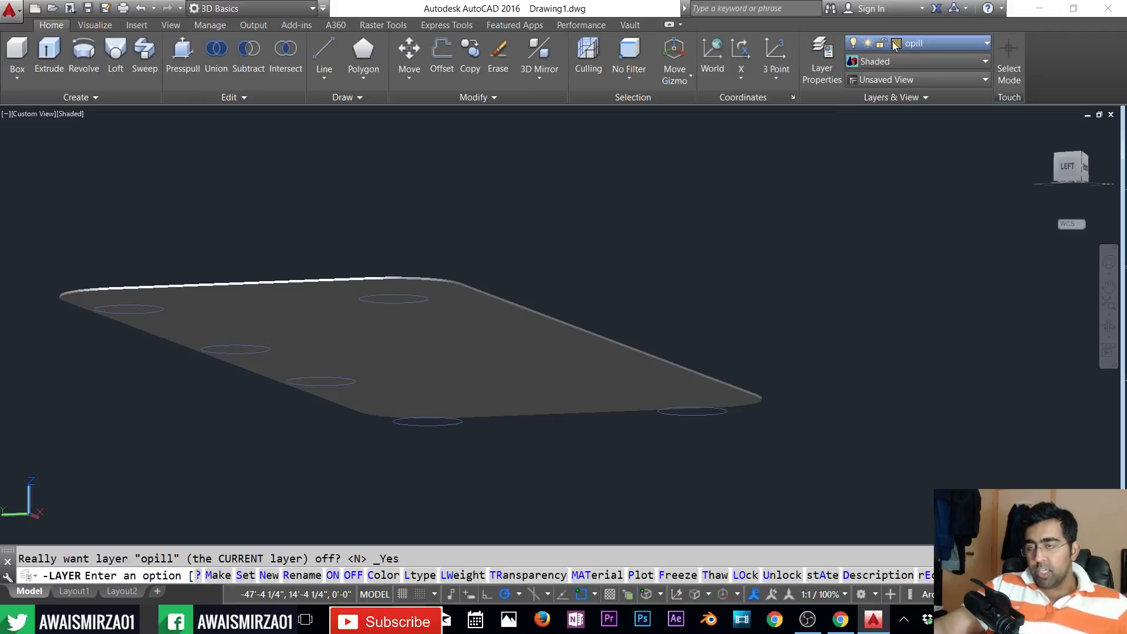
click(917, 46)
click(903, 62)
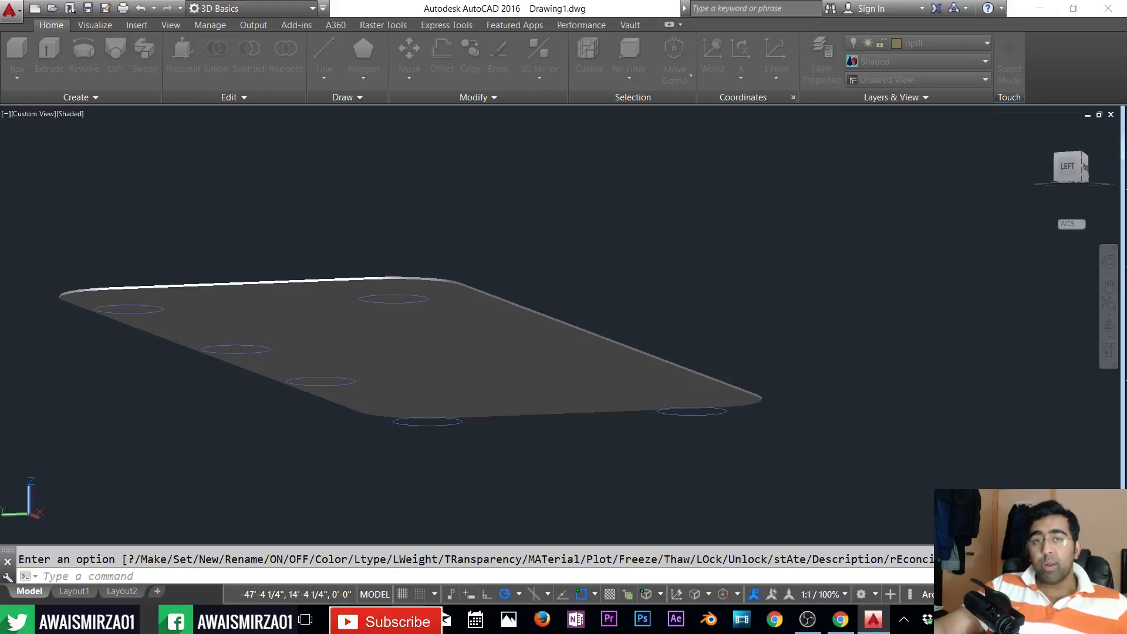
key(Escape)
- Save the drawing as table.dwg in the Documents folder
scroll(598, 299, down, 2)
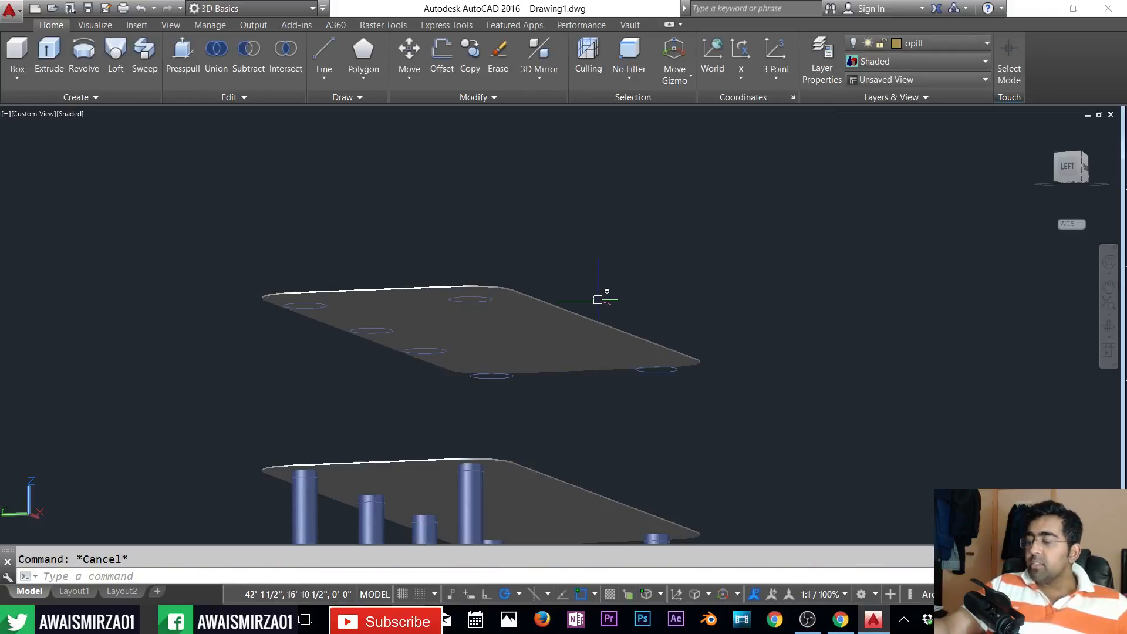
key(ctrl+s)
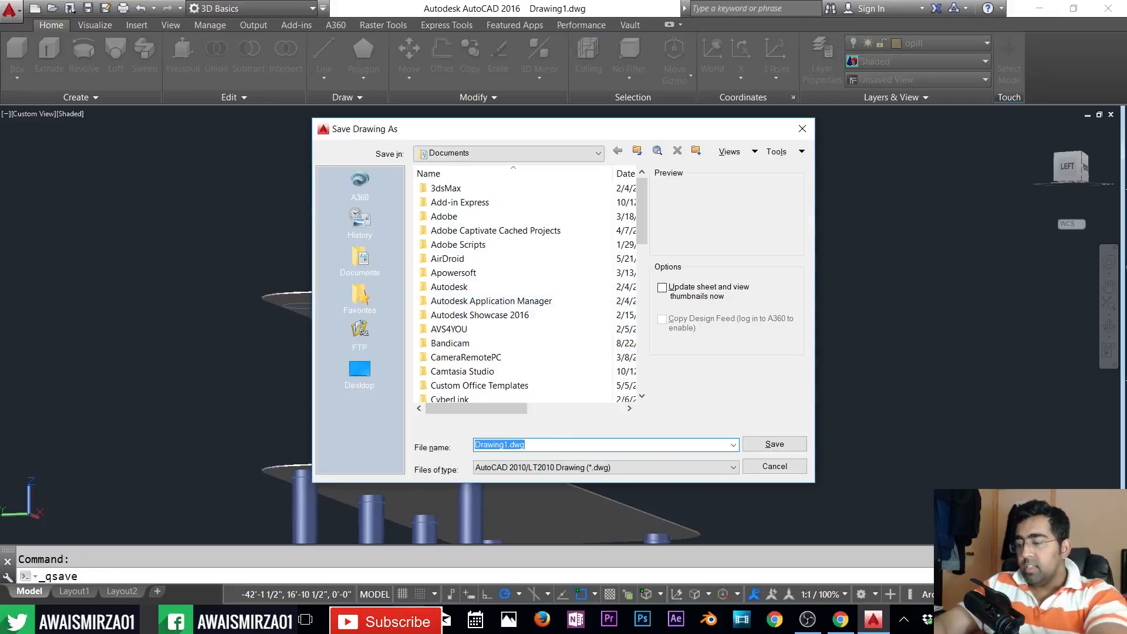
key(Return)
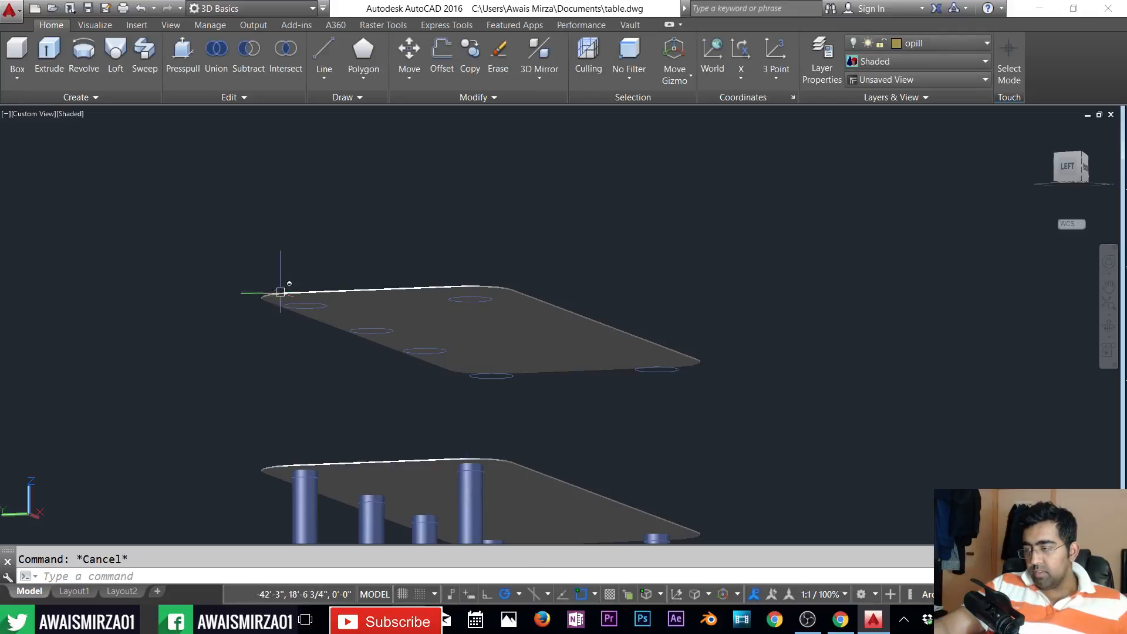
- Delete the six leftover circles under the top plate
click(251, 264)
click(594, 445)
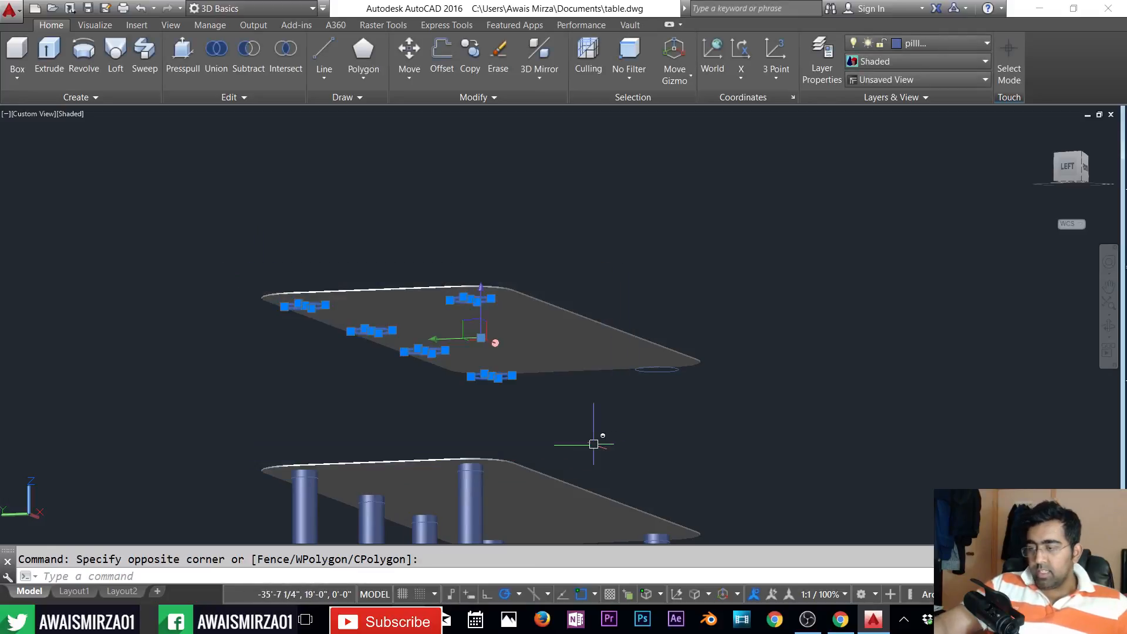
key(Delete)
click(585, 274)
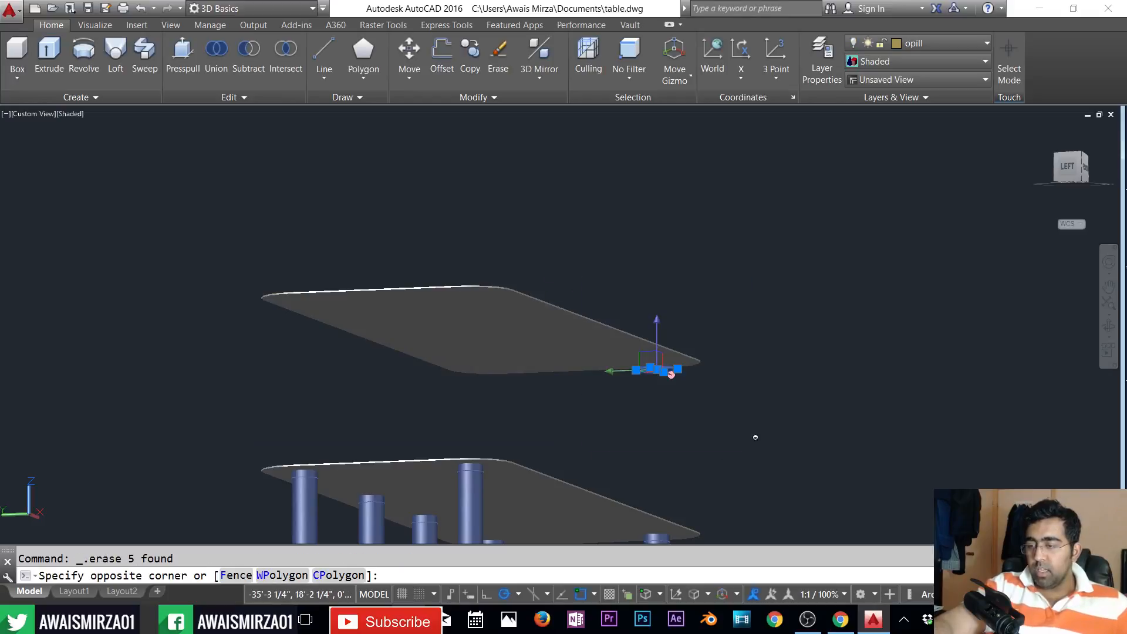
click(750, 440)
key(Delete)
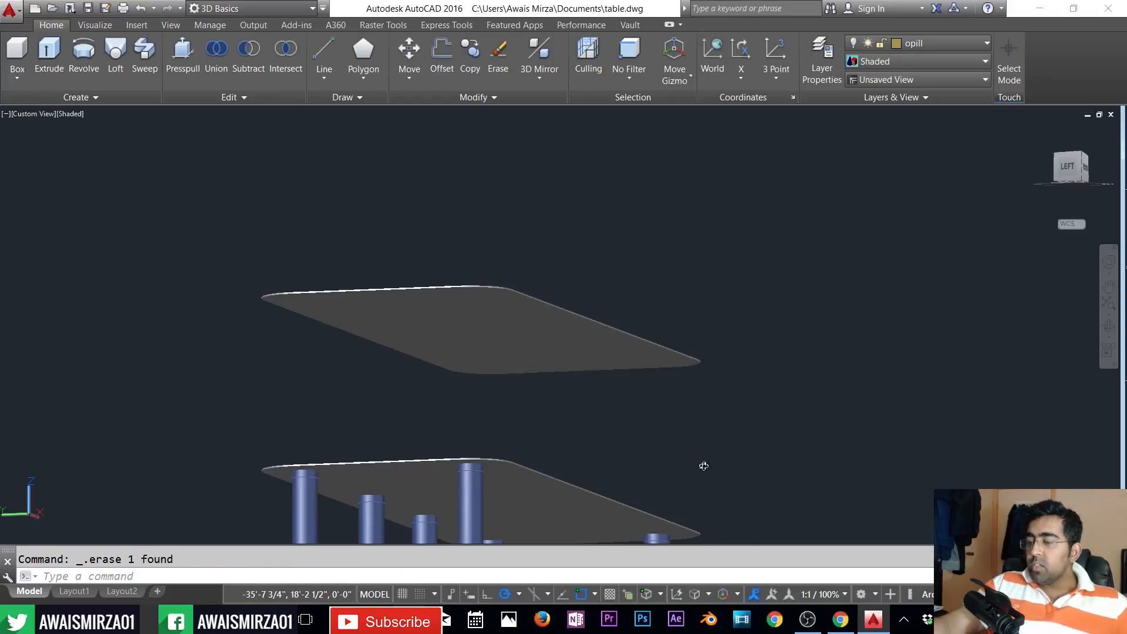
shift+middle_drag(704, 466, 664, 508)
scroll(596, 459, down, 3)
middle_drag(597, 458, 821, 361)
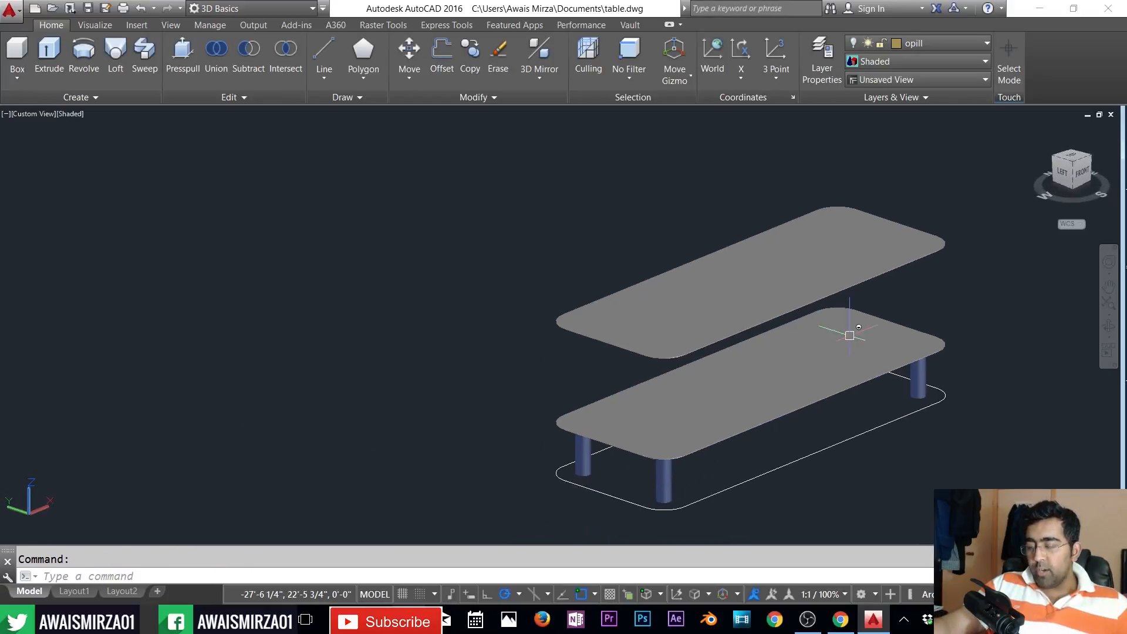
- Turn the opill layer back on and view the caps at the ends of the table's pillars
click(940, 40)
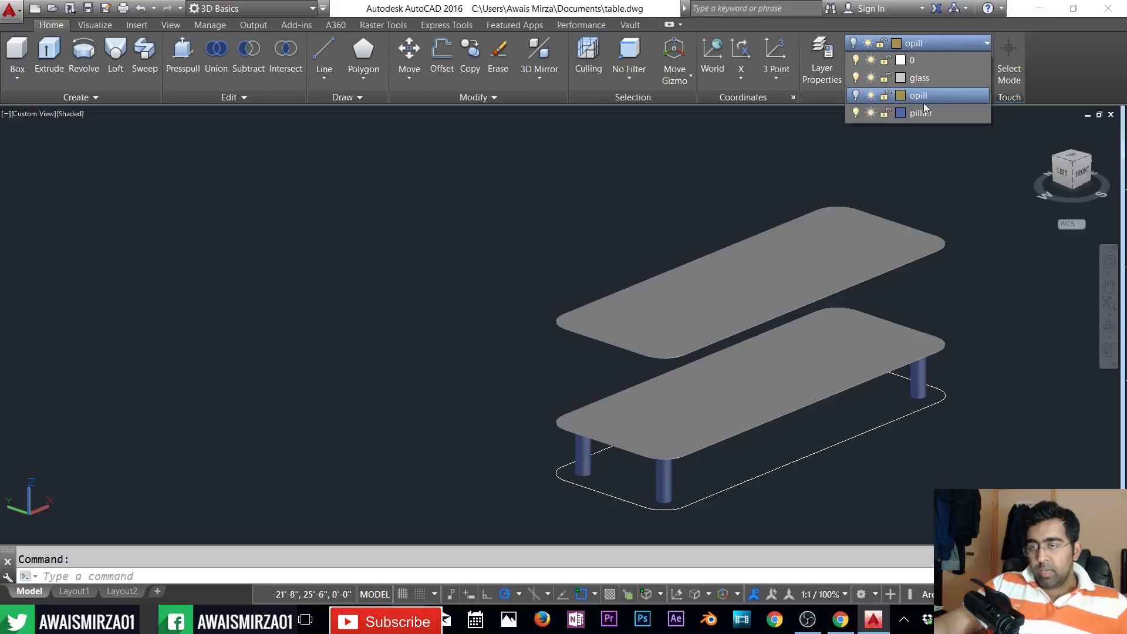
click(856, 99)
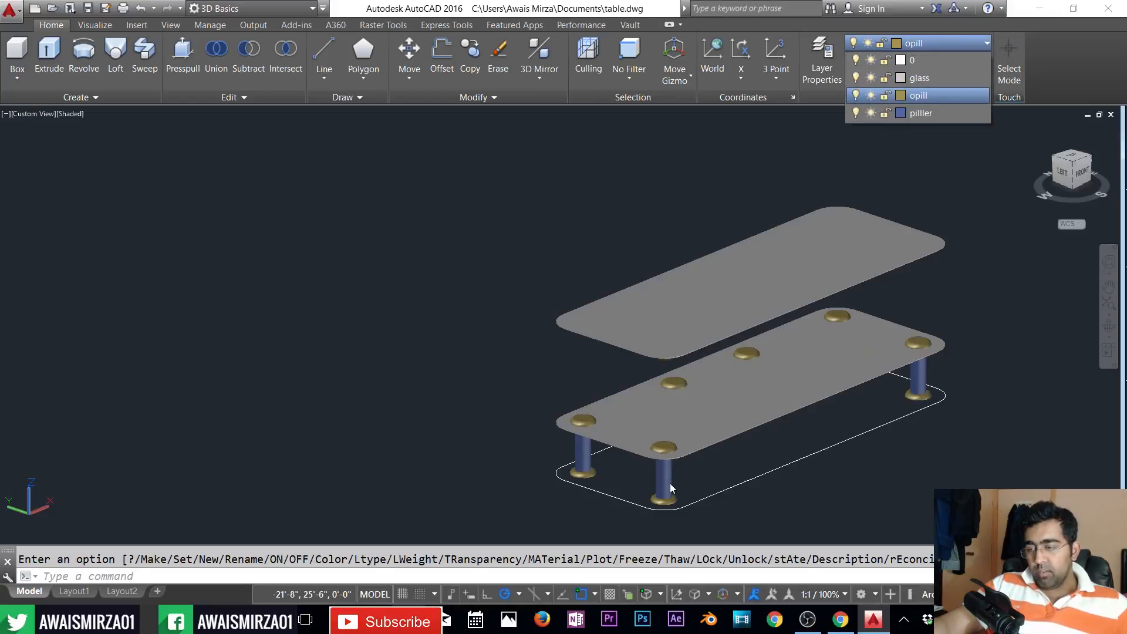
scroll(671, 483, up, 4)
scroll(669, 482, down, 2)
scroll(707, 304, down, 2)
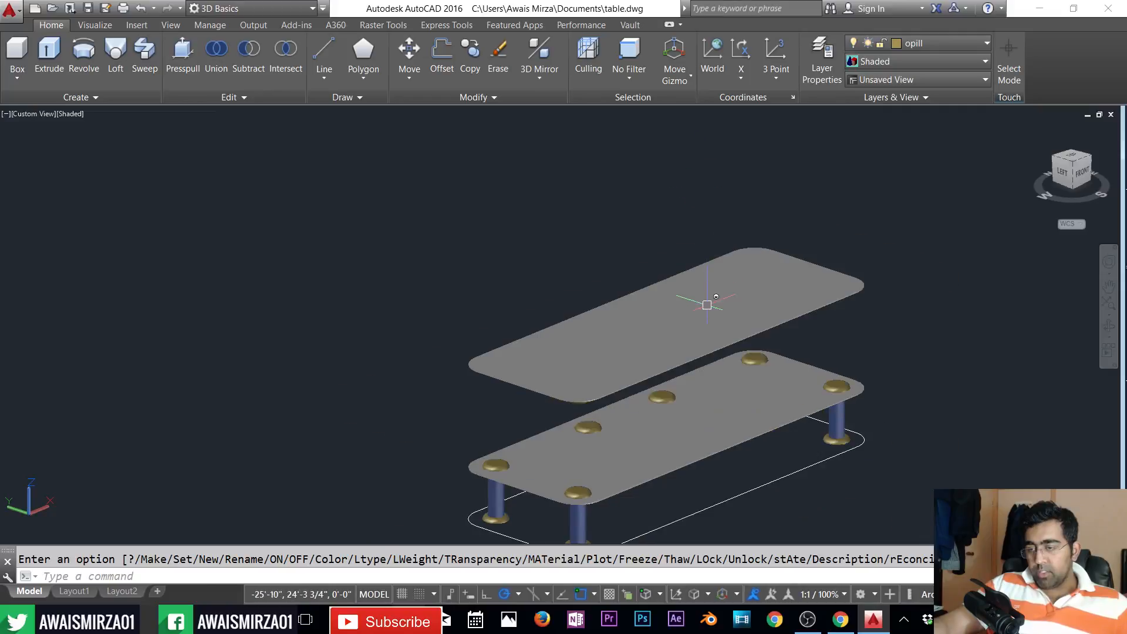
scroll(712, 382, up, 5)
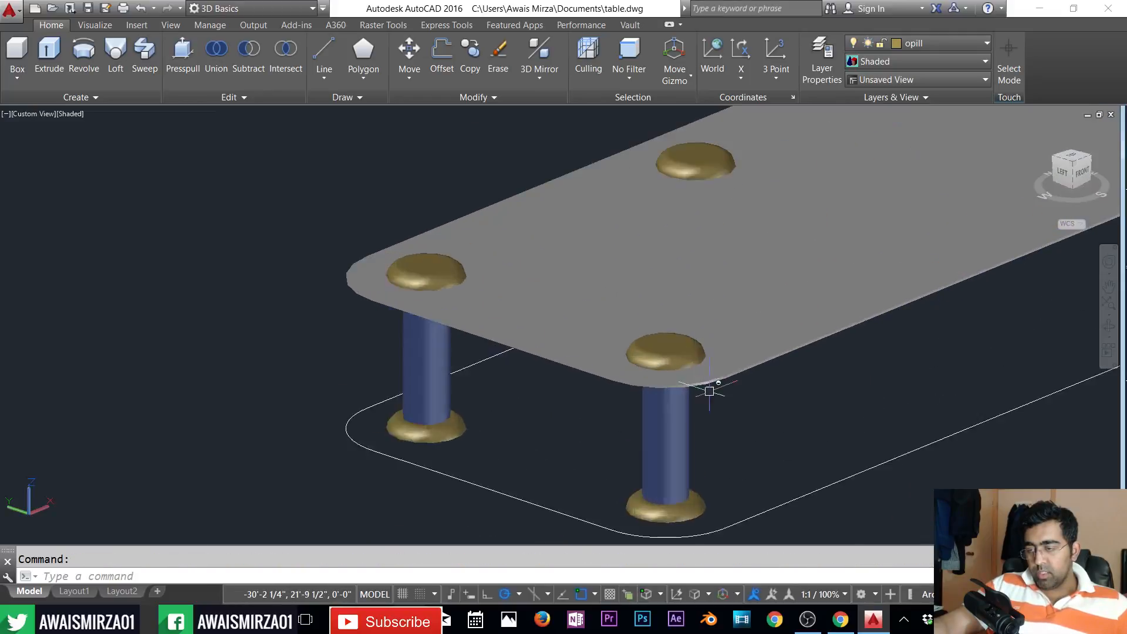
shift+middle_drag(715, 421, 700, 360)
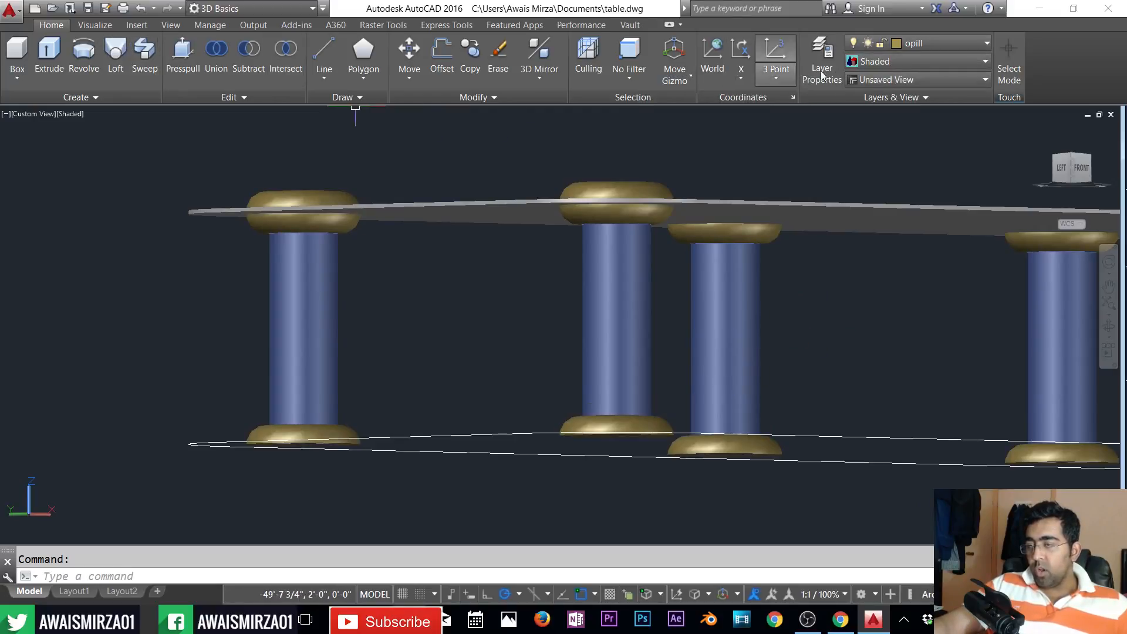
- Switch to the 3D Modeling workspace and isolate the layer that holds the blue pillars
click(235, 10)
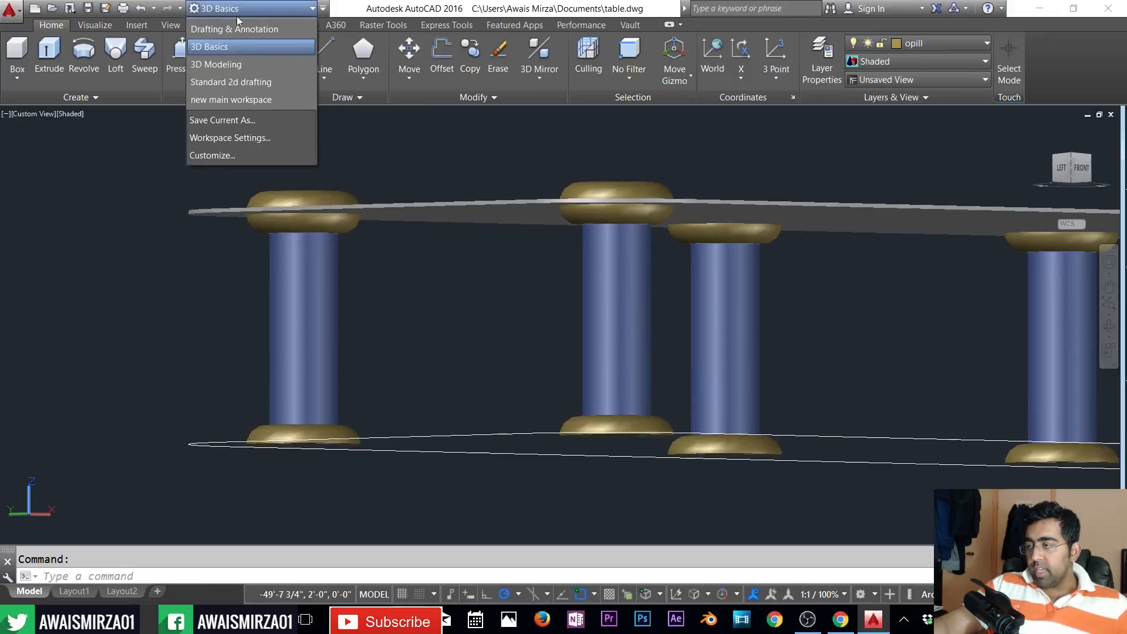
click(227, 66)
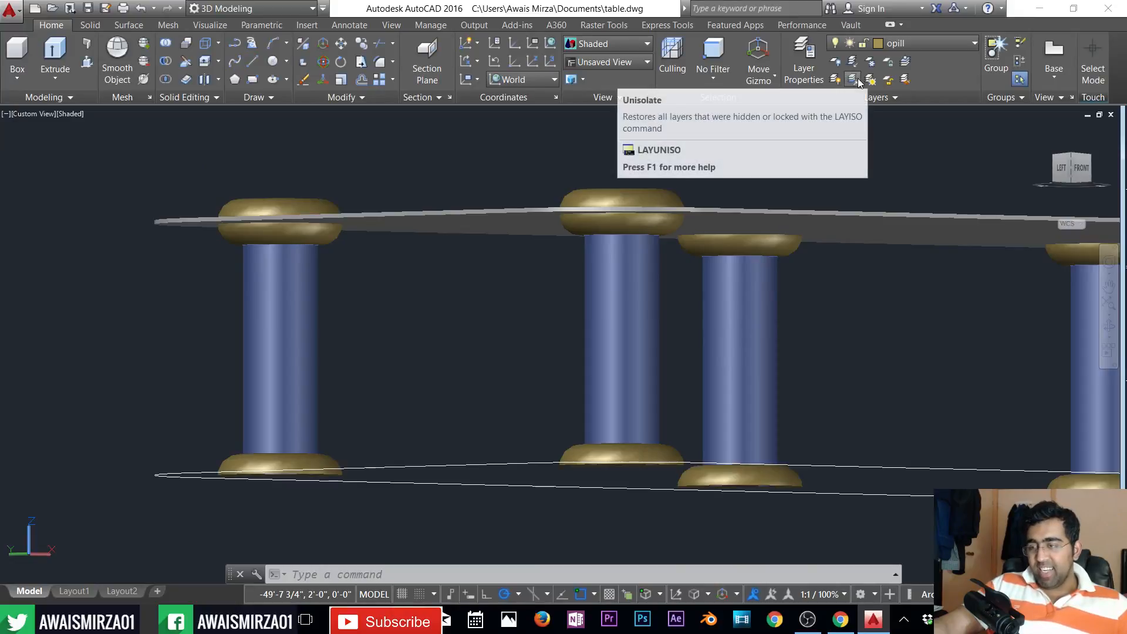
click(853, 62)
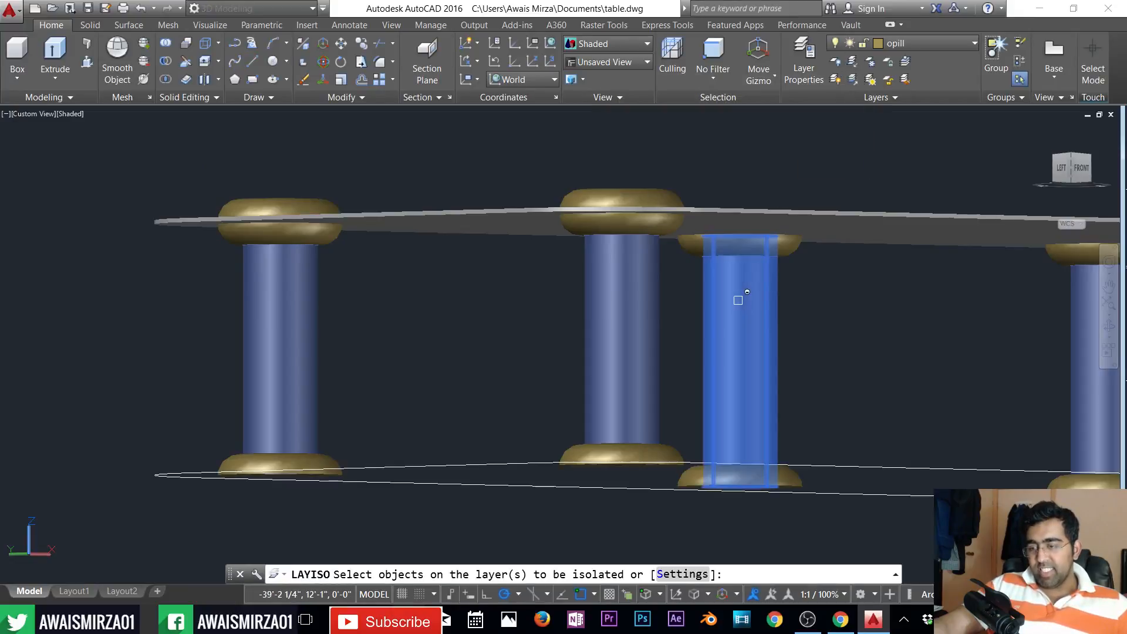
click(738, 300)
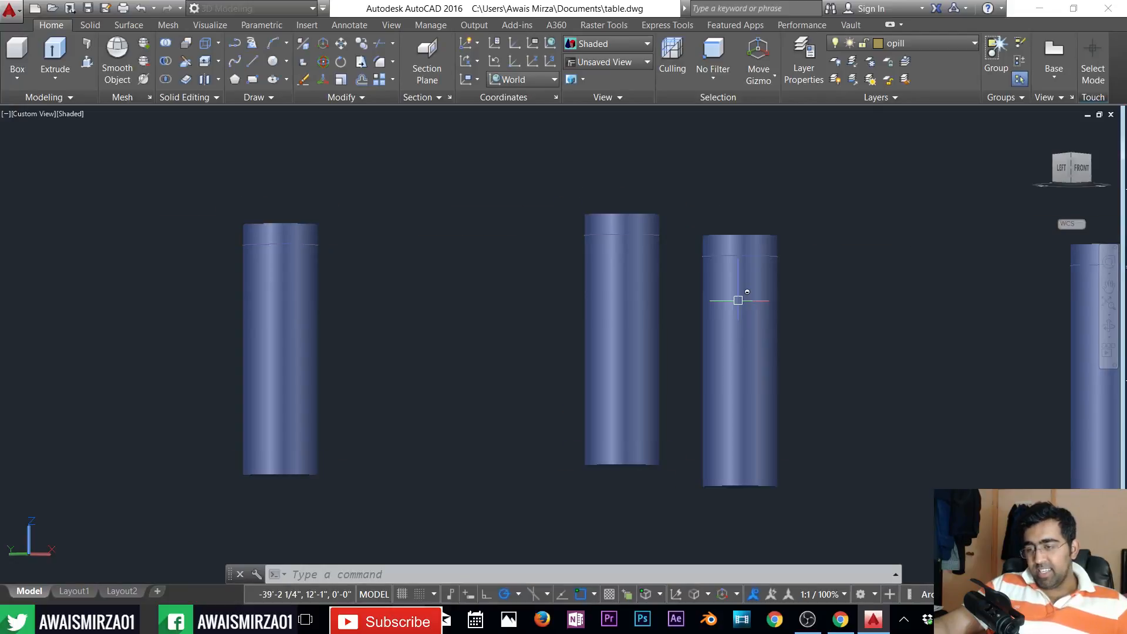
scroll(738, 300, down, 2)
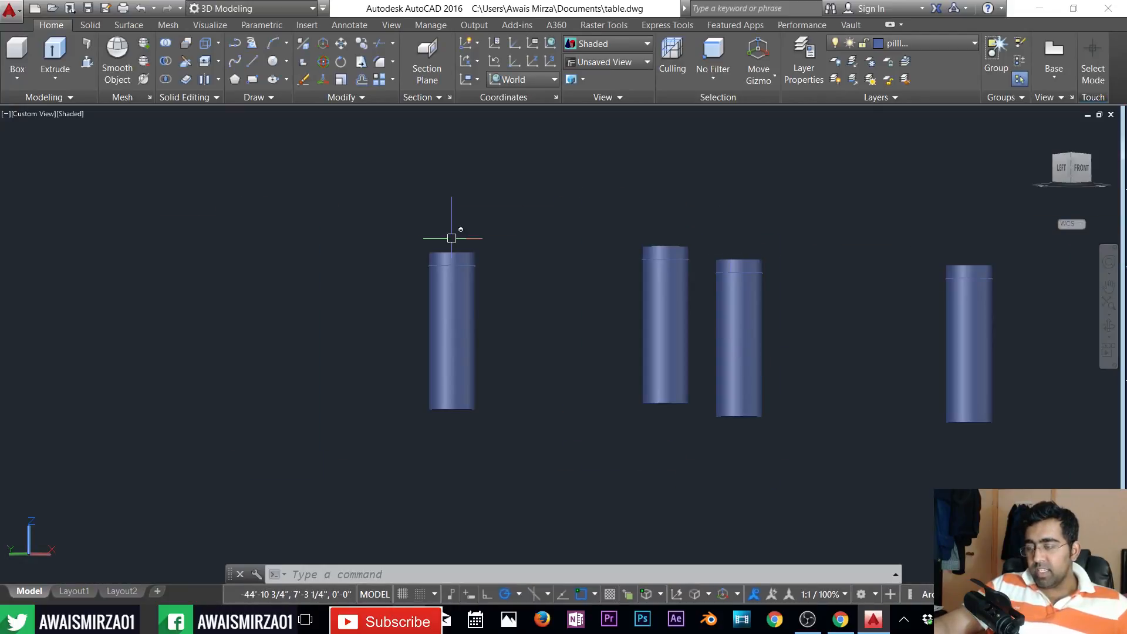
- Delete the four stray circles just below the tops of the pillars
click(410, 223)
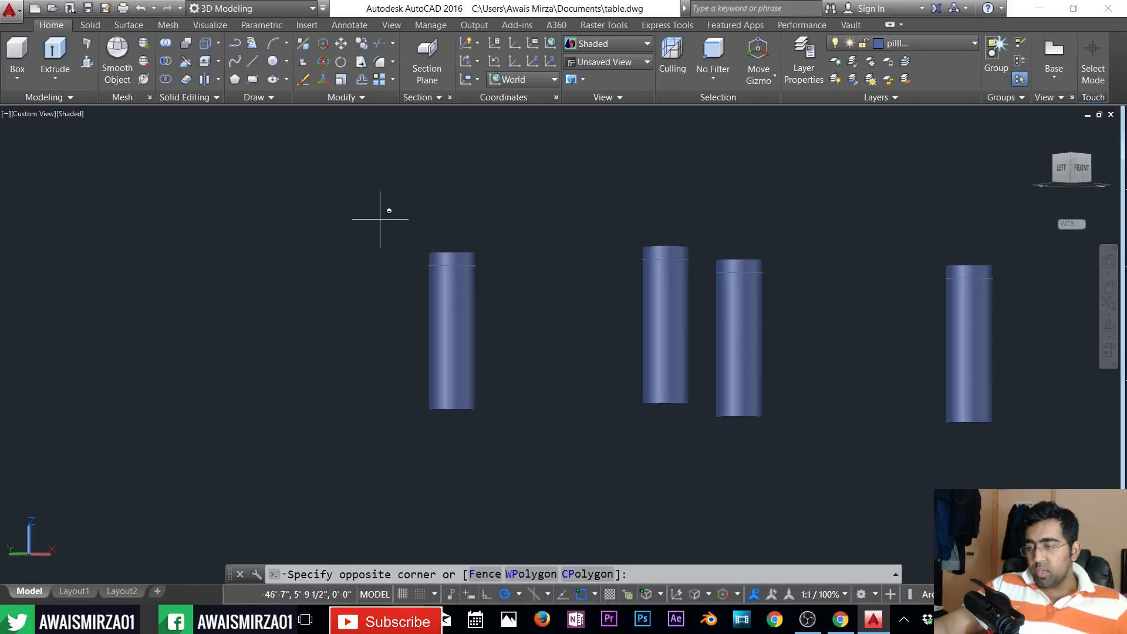
click(1006, 312)
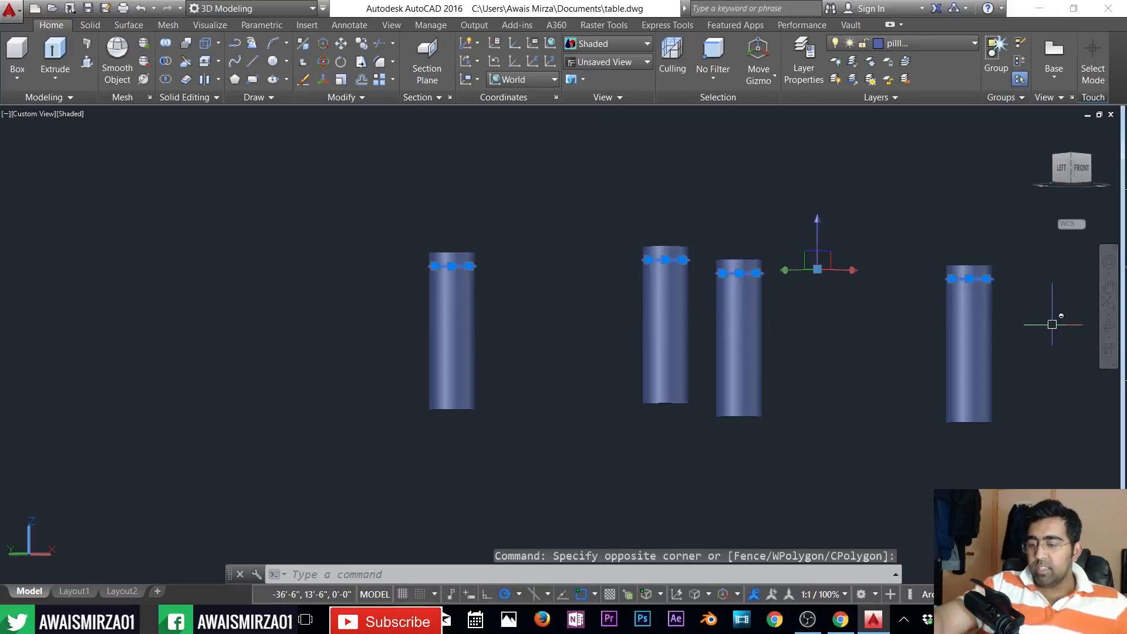
key(Delete)
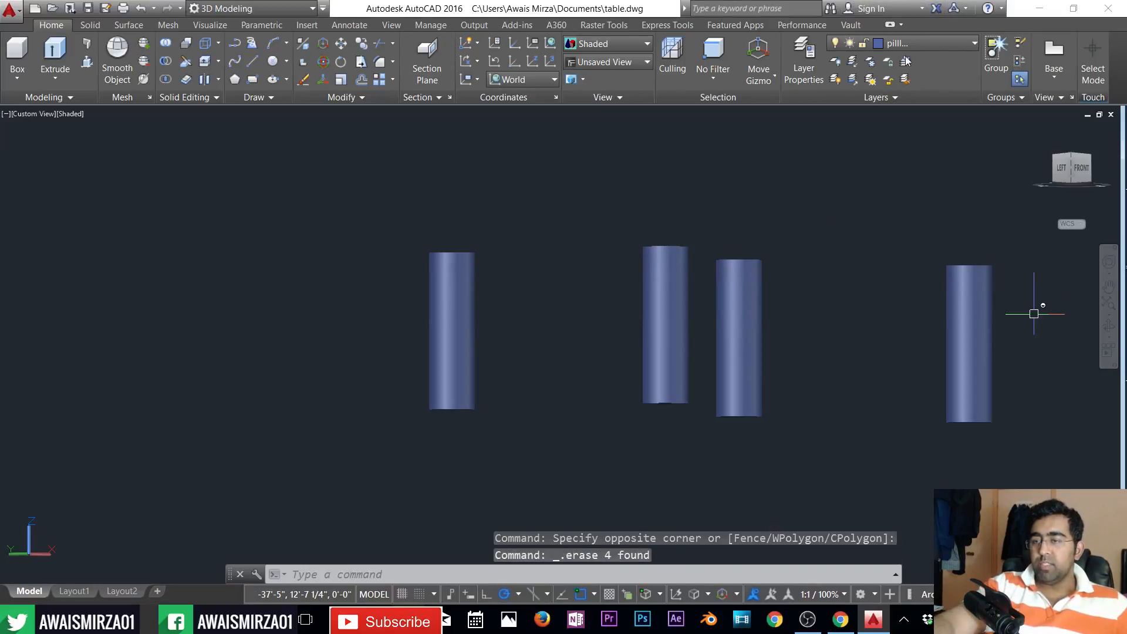
- Set the visual style of the view to Wireframe
click(598, 46)
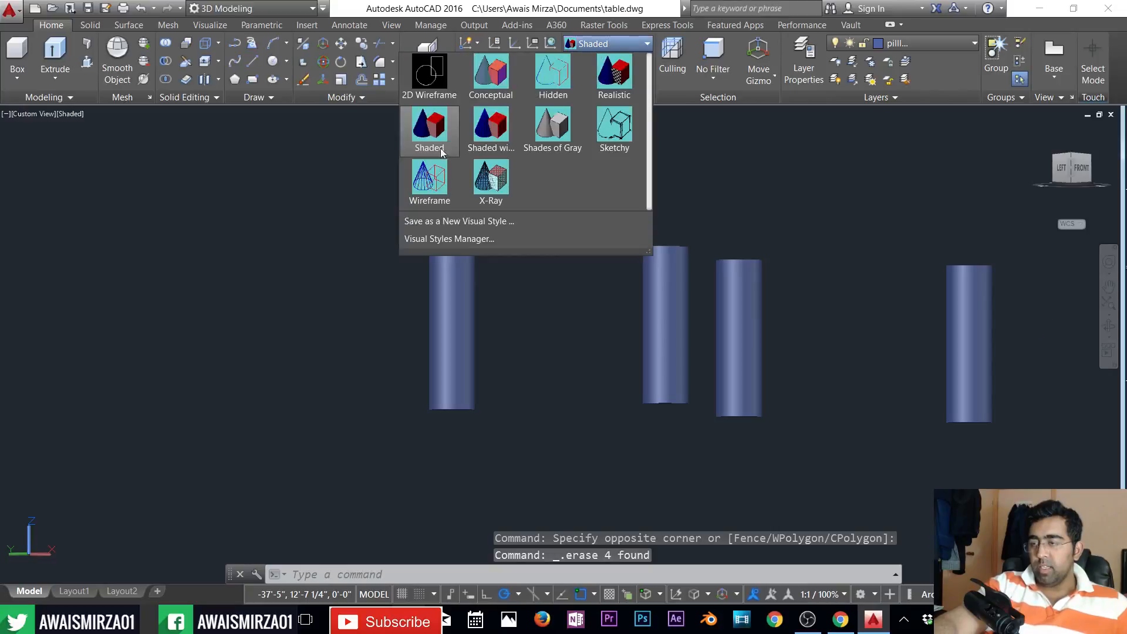
click(439, 173)
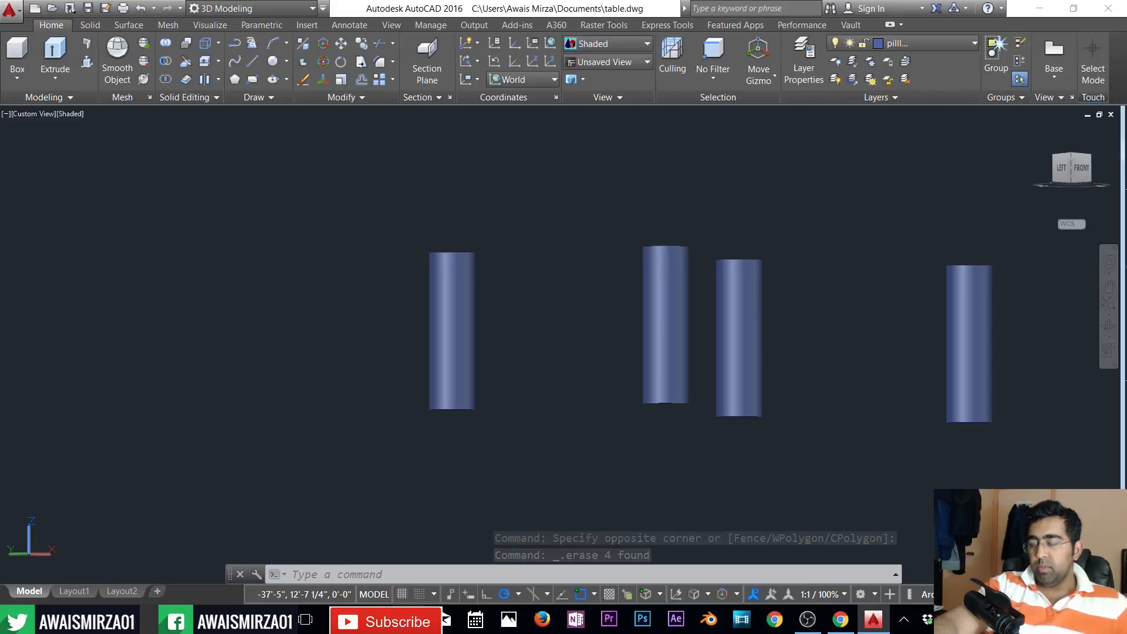
click(440, 163)
click(605, 44)
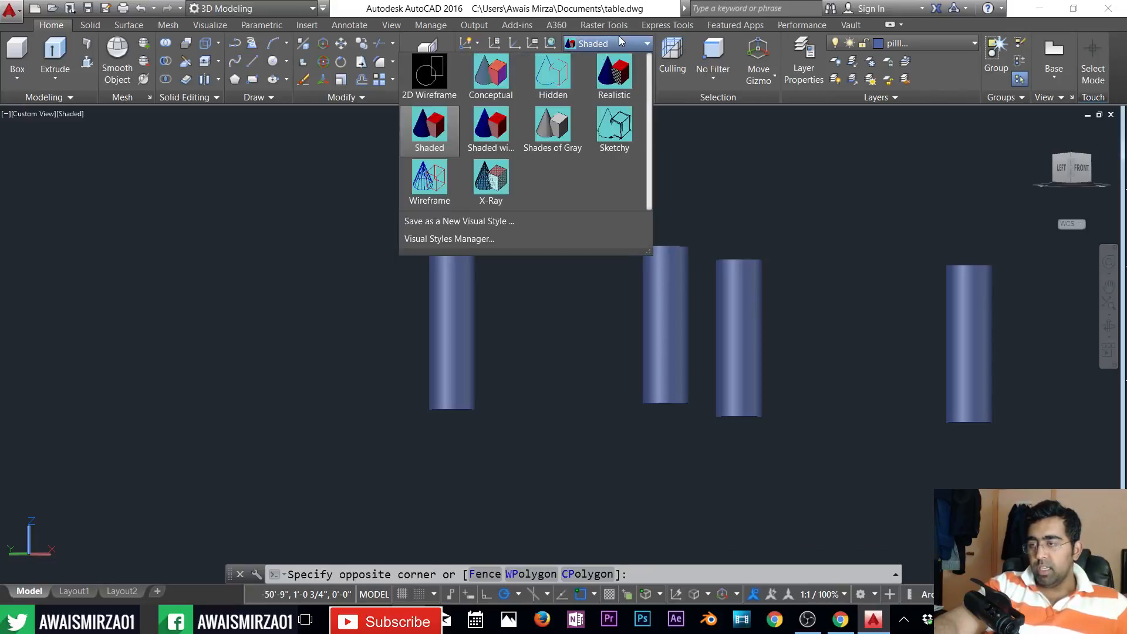
click(447, 177)
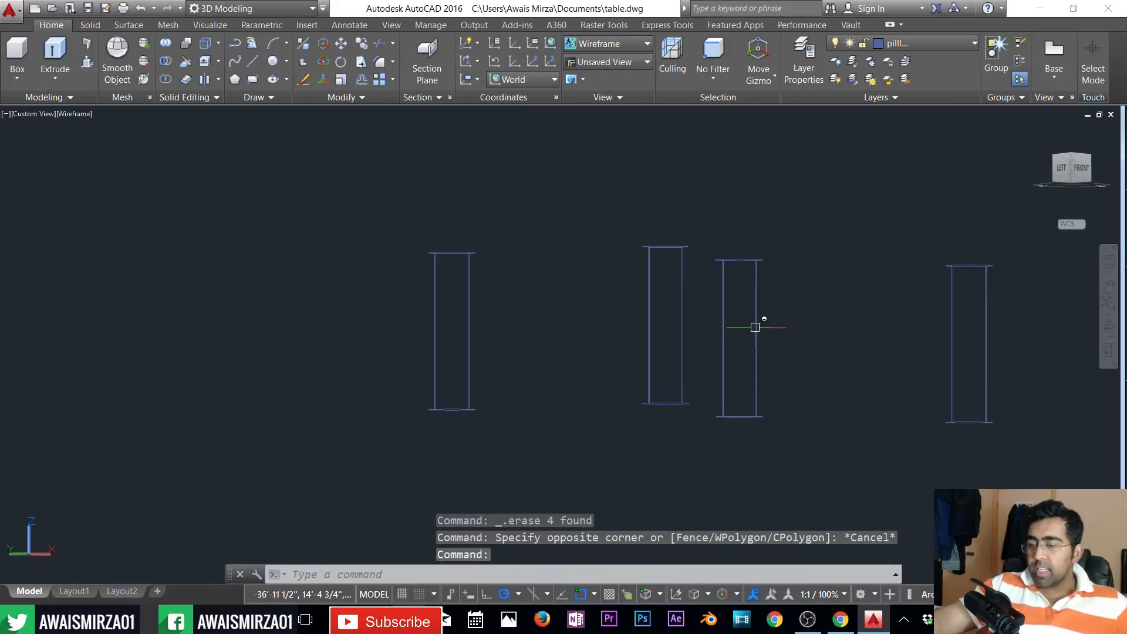
- Delete the two leftover circles near the tops of the pillars at the far end of the table
shift+middle_drag(755, 327, 503, 312)
click(685, 175)
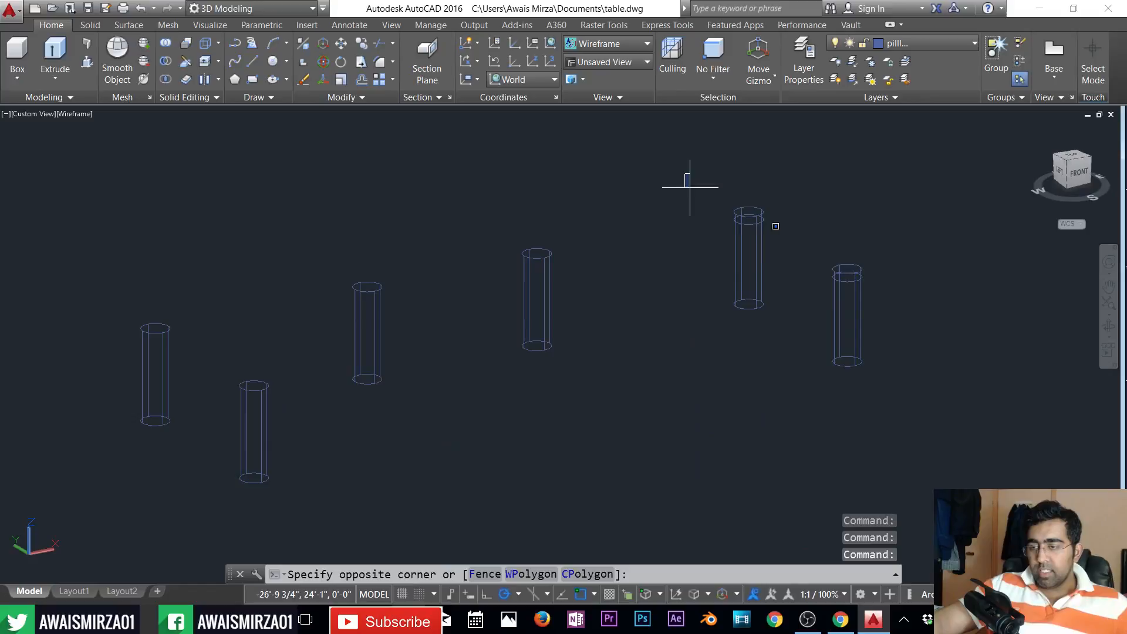
click(942, 293)
key(Delete)
scroll(942, 293, down, 4)
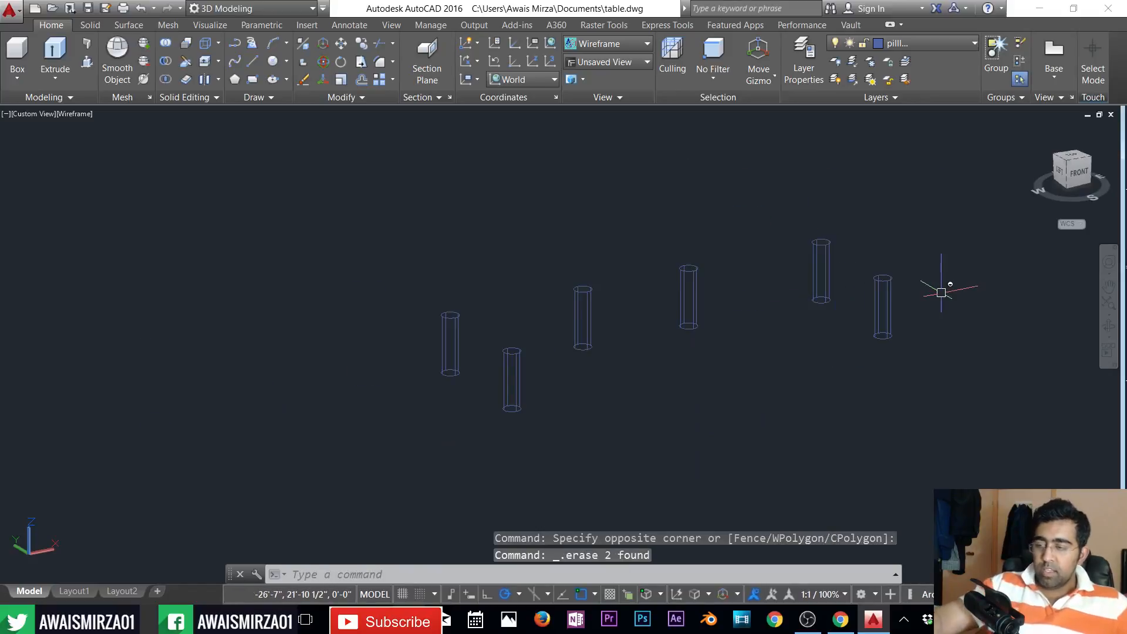
- Examine the wireframe pillars up close for any remaining leftover circles
key(Escape)
key(Escape)
scroll(438, 431, up, 3)
key(Escape)
scroll(487, 388, up, 3)
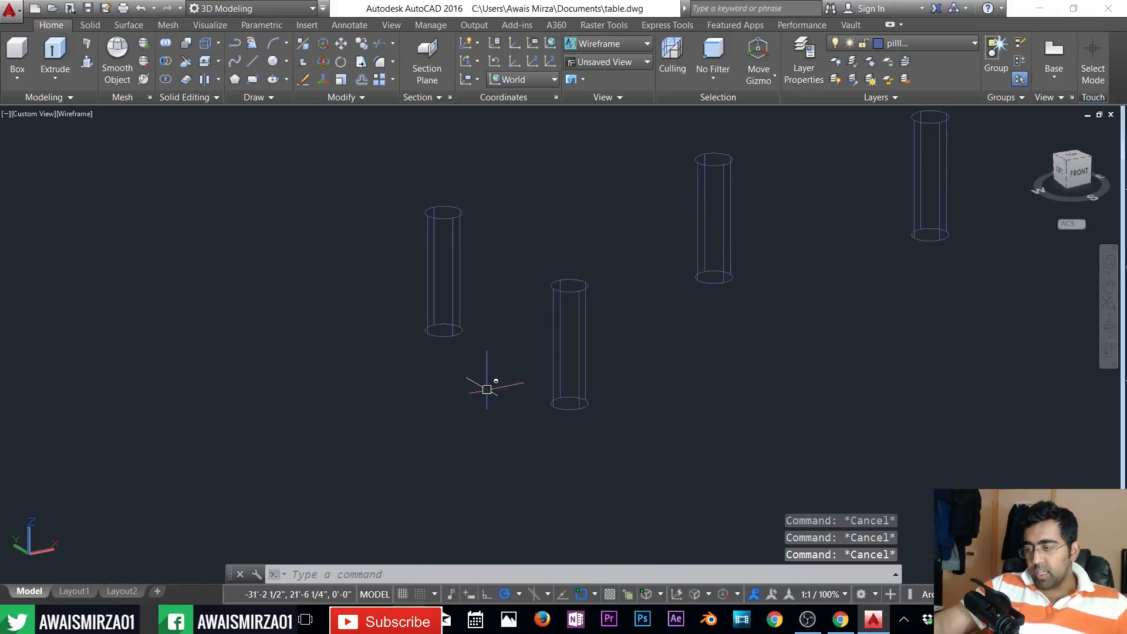
scroll(496, 379, down, 4)
middle_drag(710, 308, 634, 330)
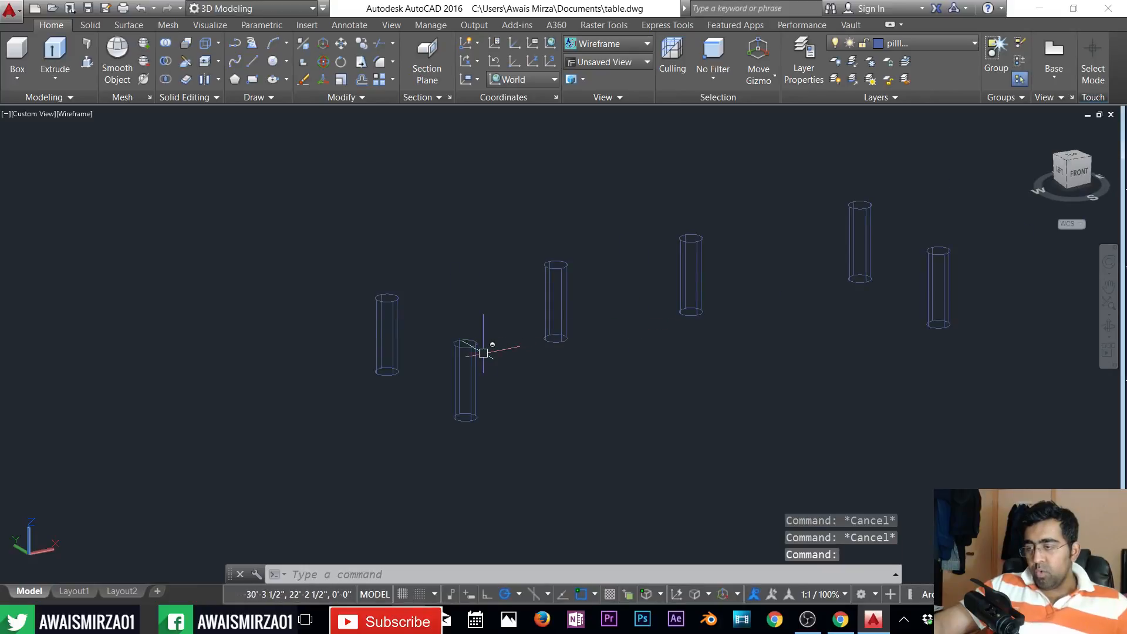
scroll(467, 328, up, 2)
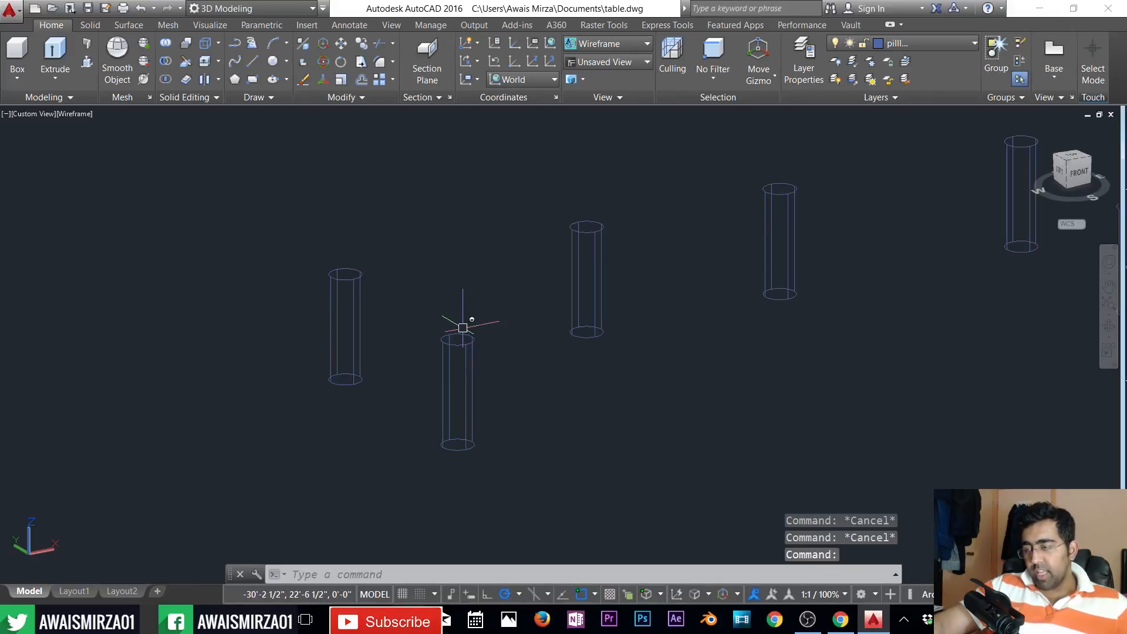
key(Escape)
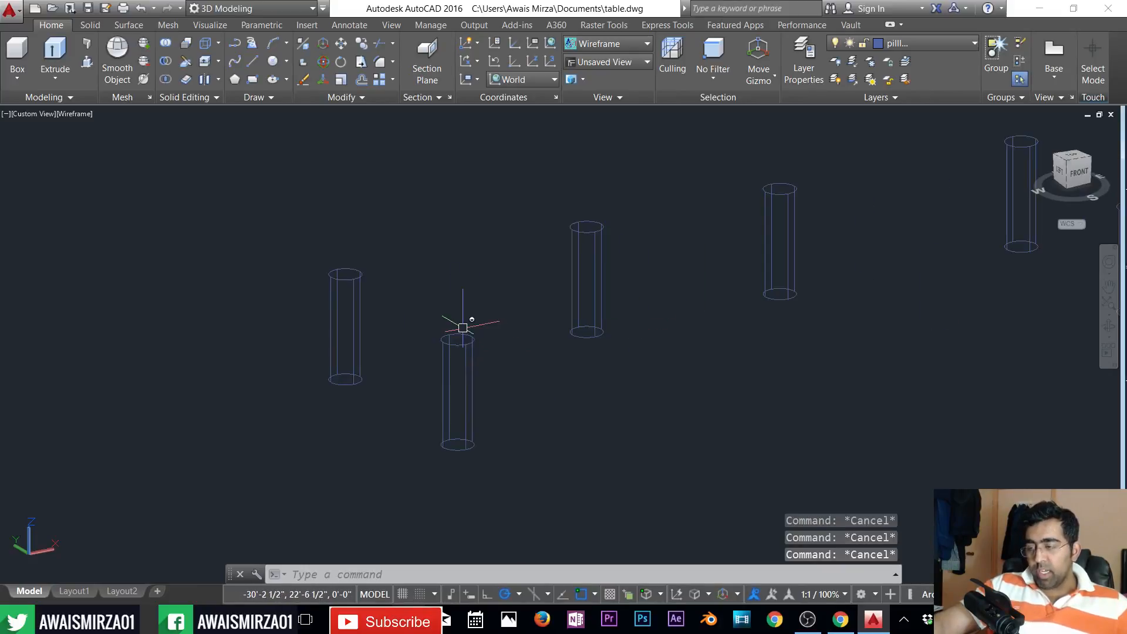
text(r)
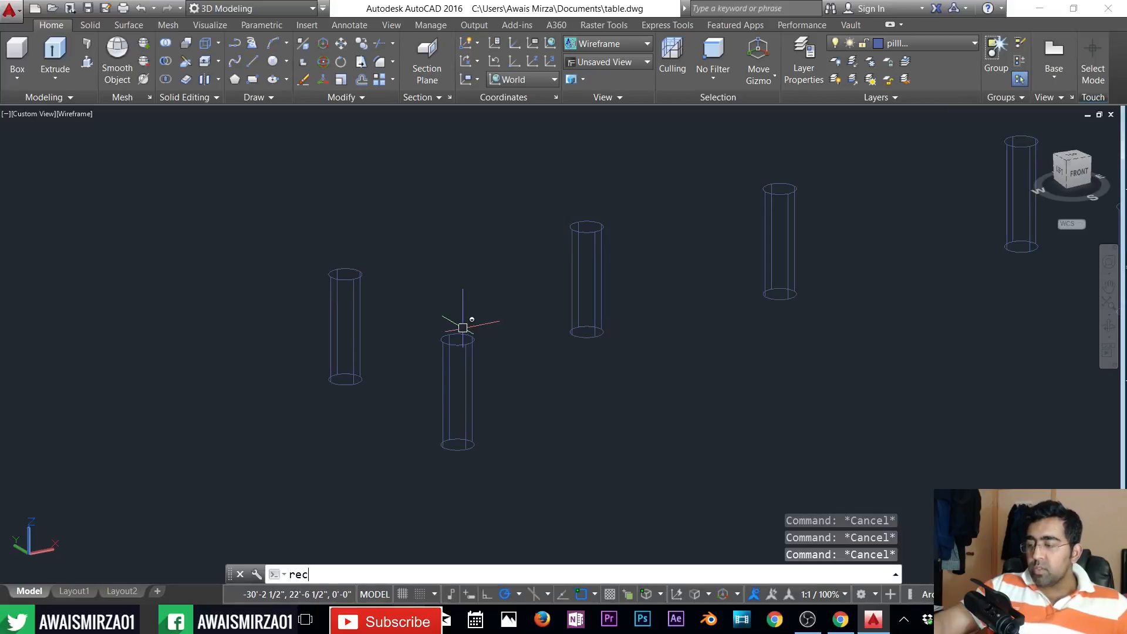
text(ec)
key(Return)
scroll(147, 400, down, 2)
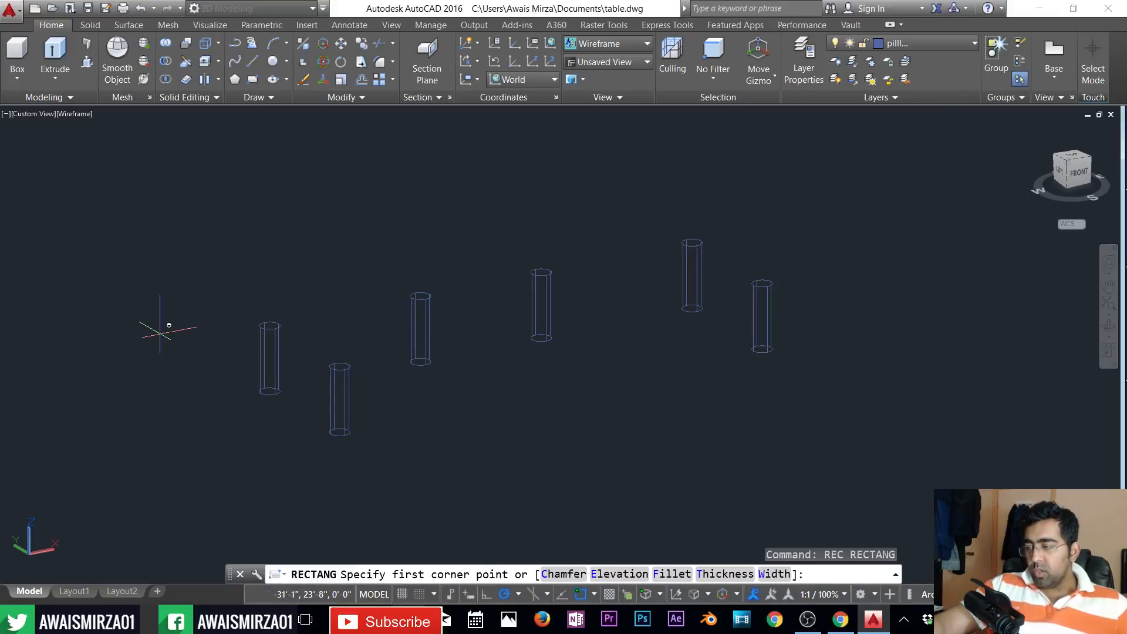
click(161, 333)
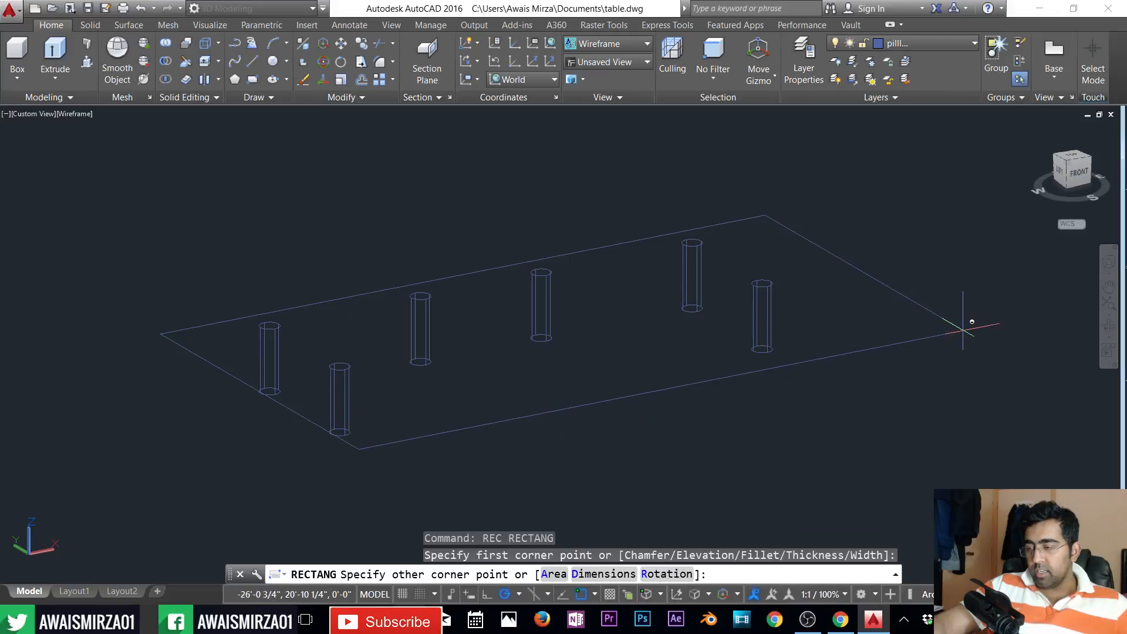
key(Escape)
- Draw a large rectangle at ground level that encloses all six pillars with a wide margin
key(Return)
click(77, 305)
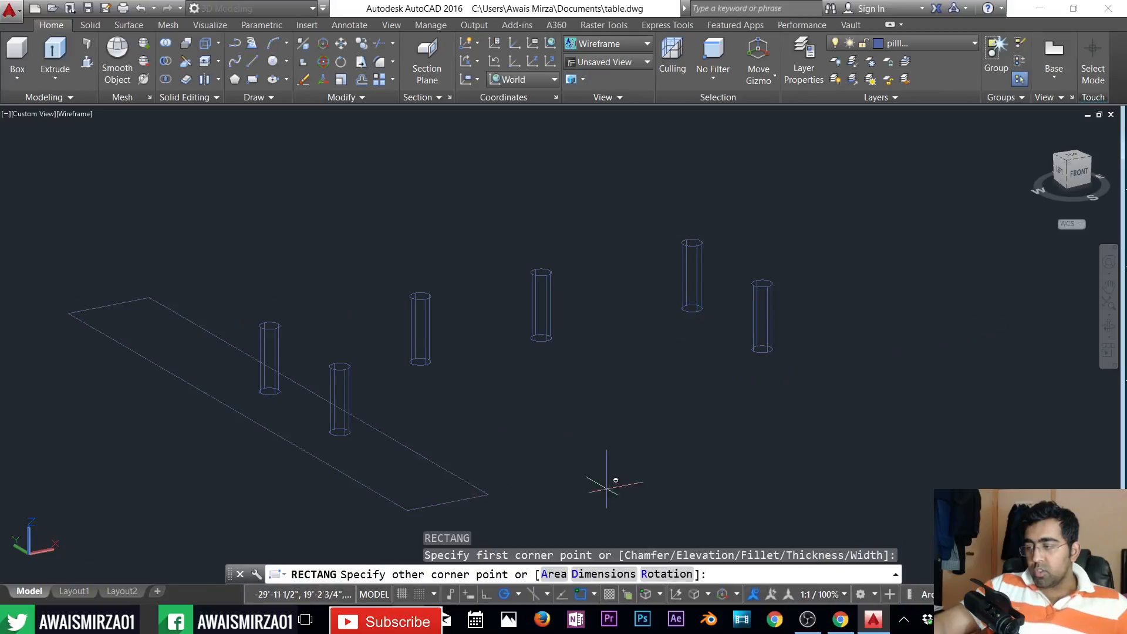
click(969, 379)
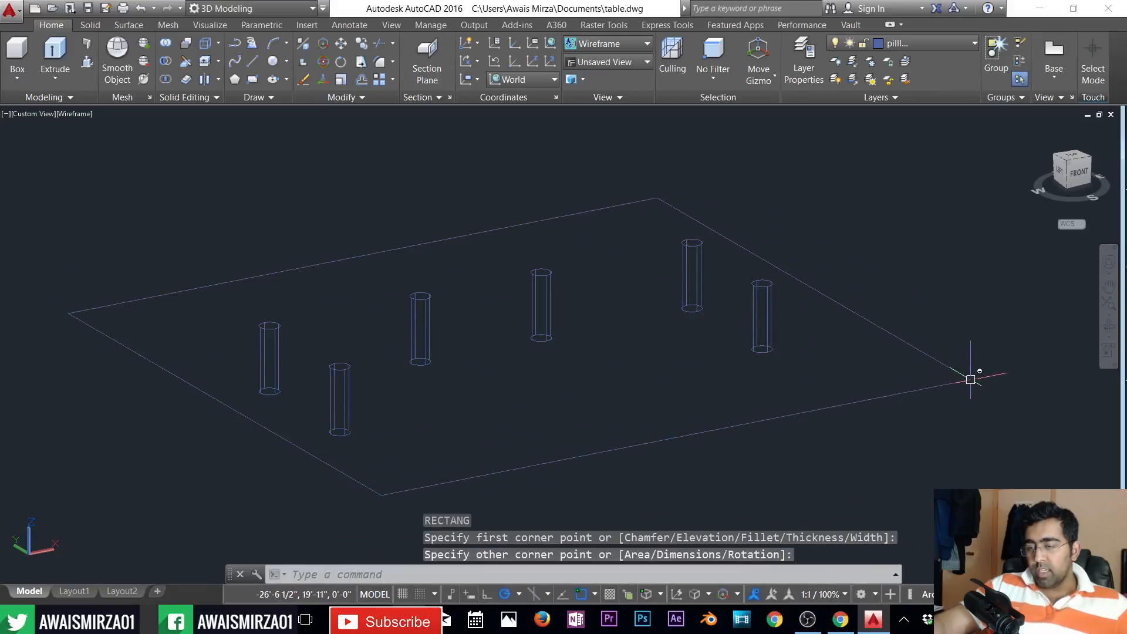
key(Escape)
key(Escape)
text(ext)
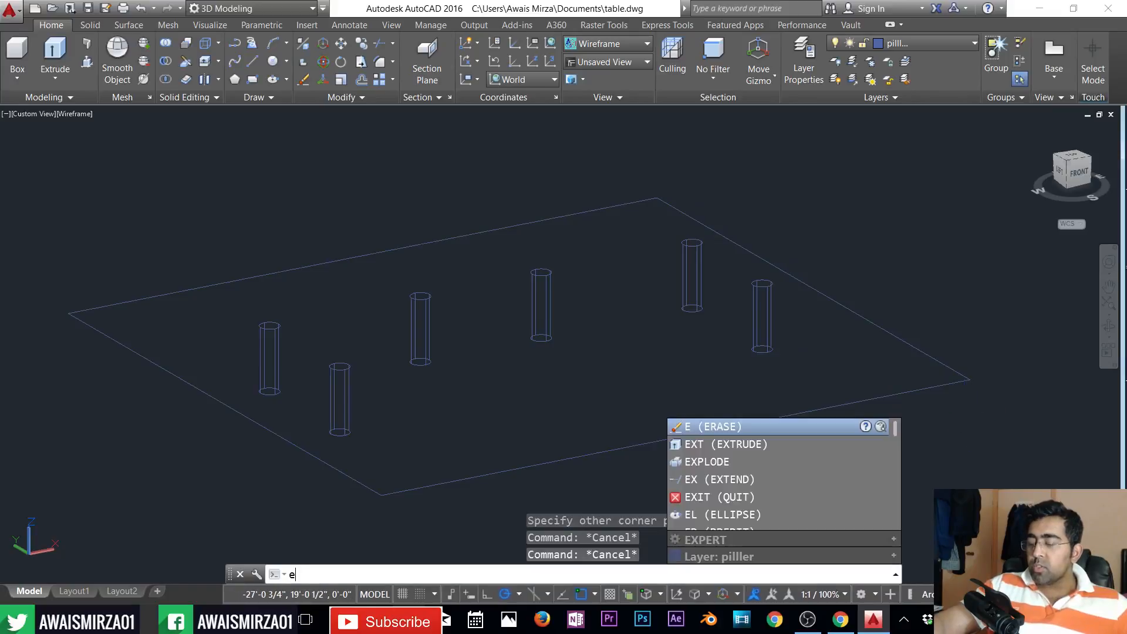
key(Return)
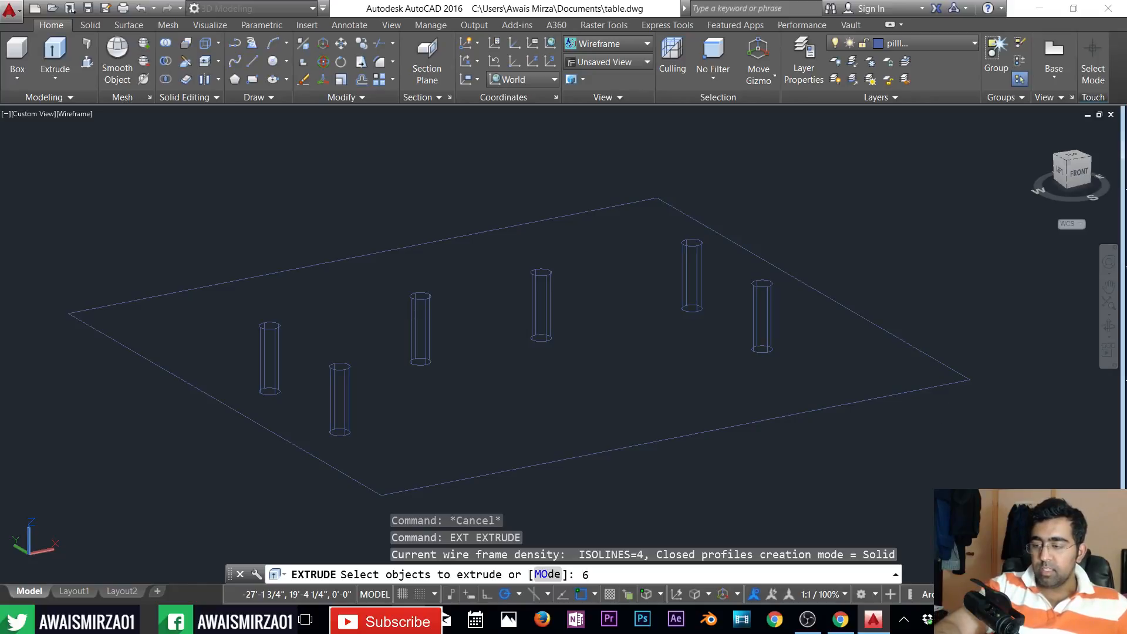
key(Return)
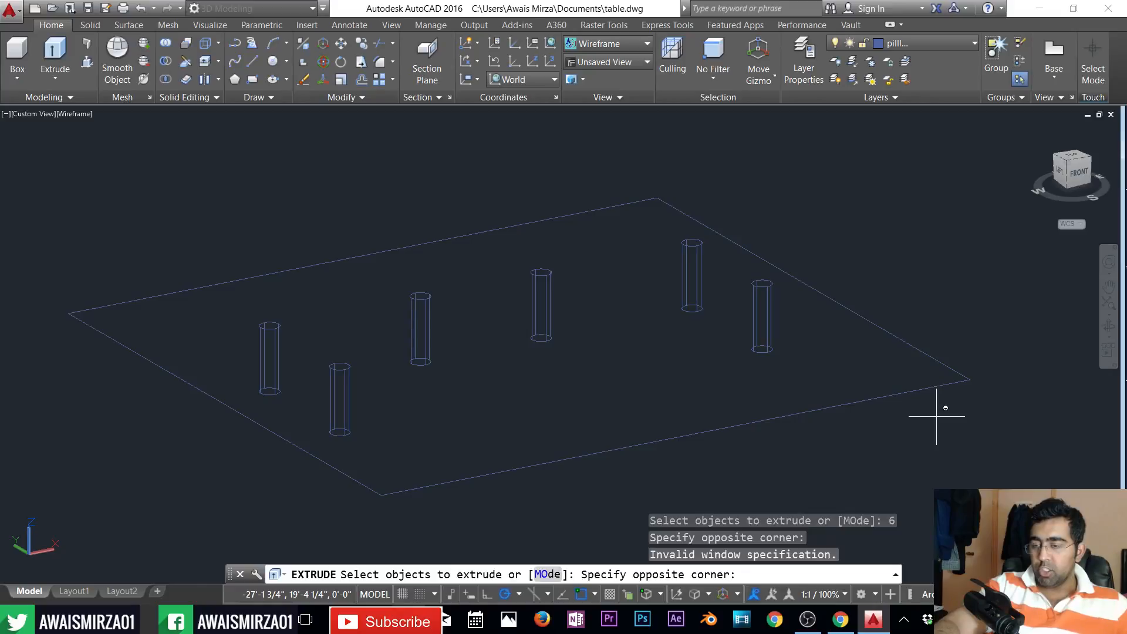
key(Escape)
key(Escape)
key(Escape)
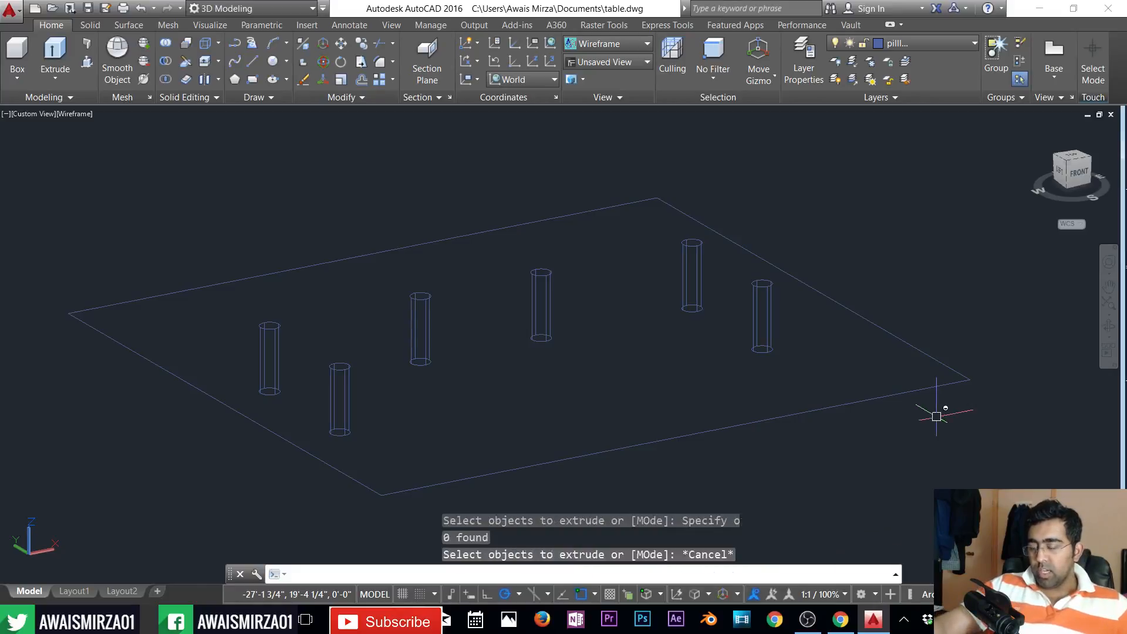
- Extrude the large rectangle around the six pillars to a height of .5
text(ext)
key(Return)
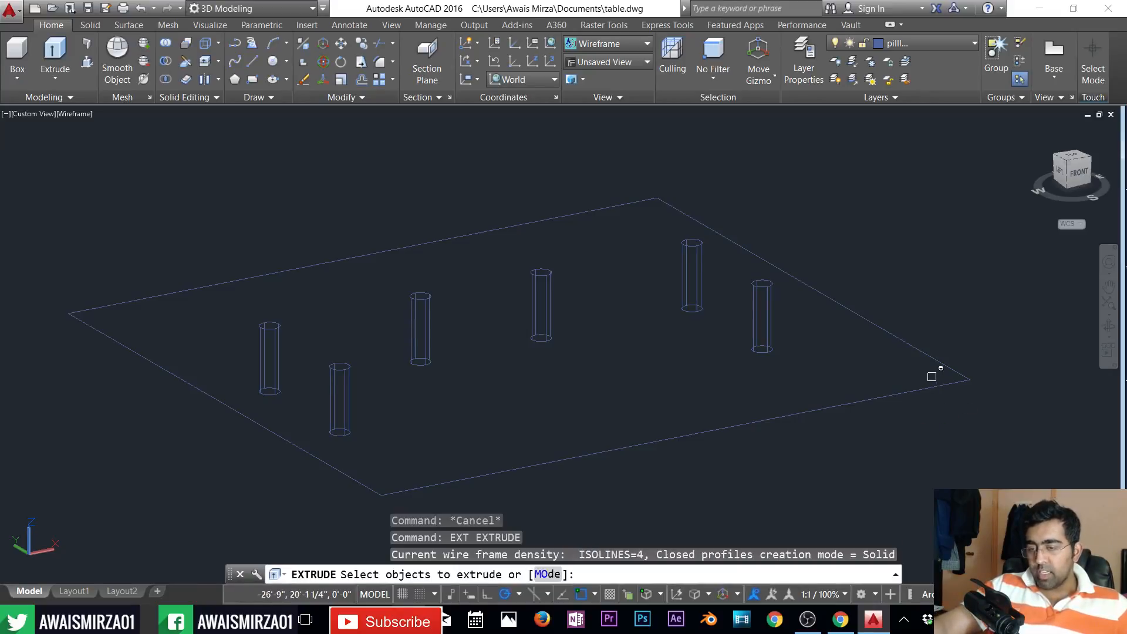
click(931, 386)
key(Return)
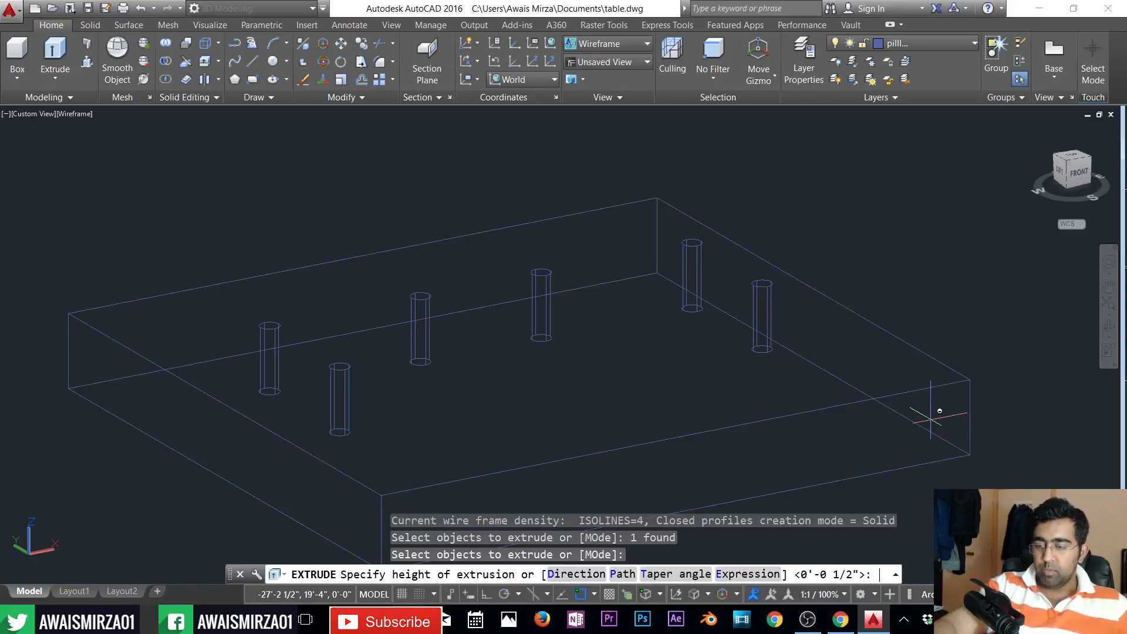
text(.)
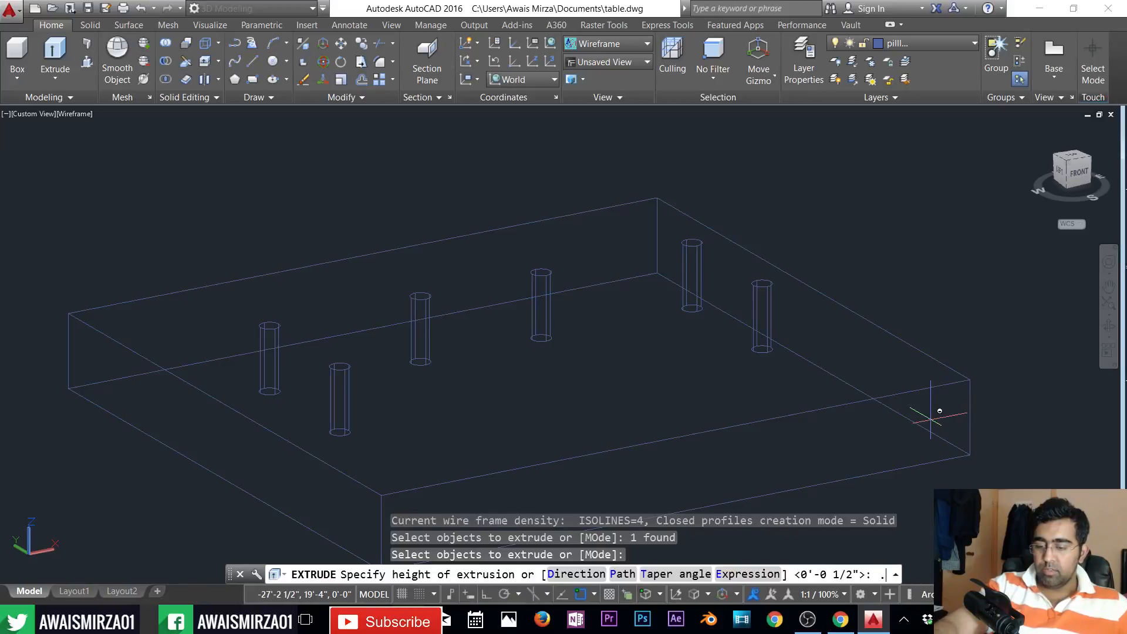
text(5)
key(Return)
key(Return)
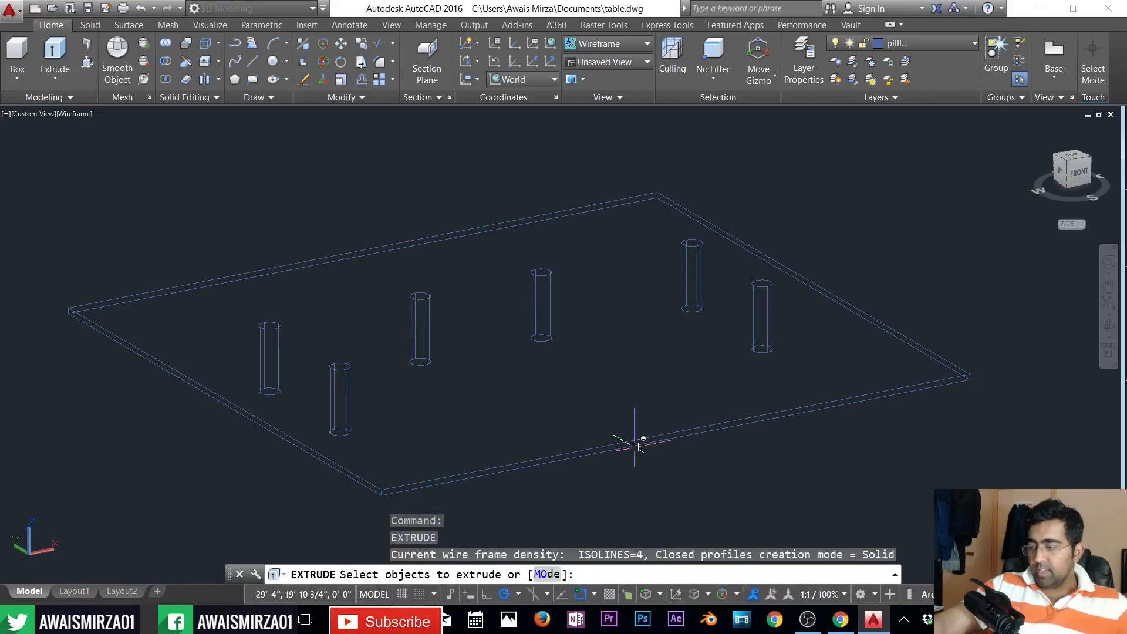
key(Escape)
key(Escape)
key(Escape)
key(Escape)
- Try to copy the thin slab using a displacement of 5.5
text(c)
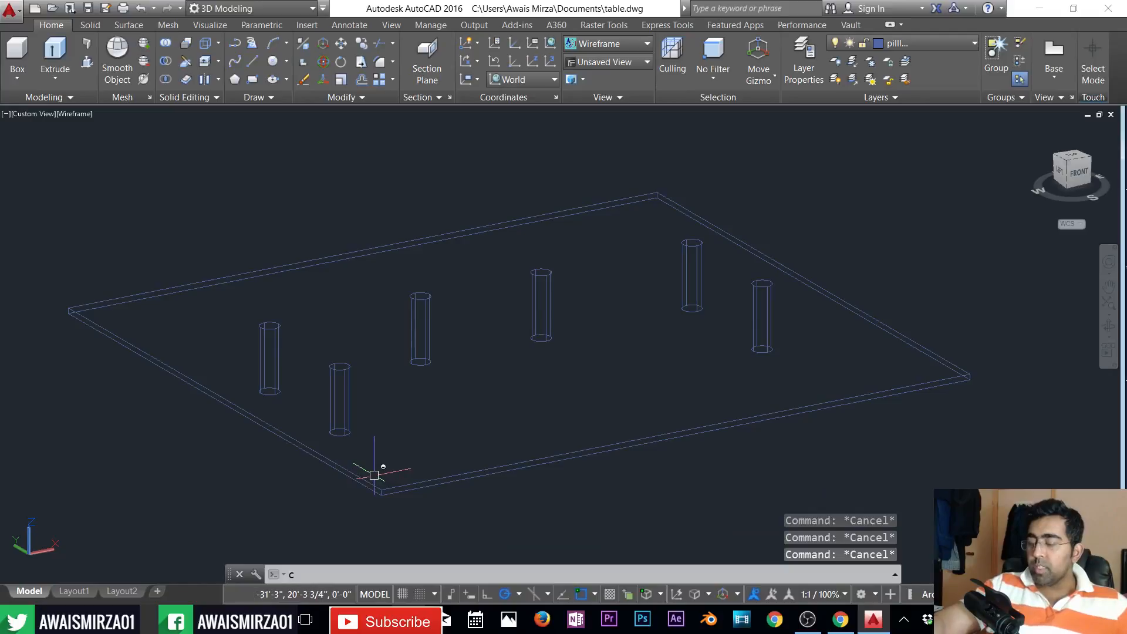
text(o)
key(Return)
click(384, 489)
key(Return)
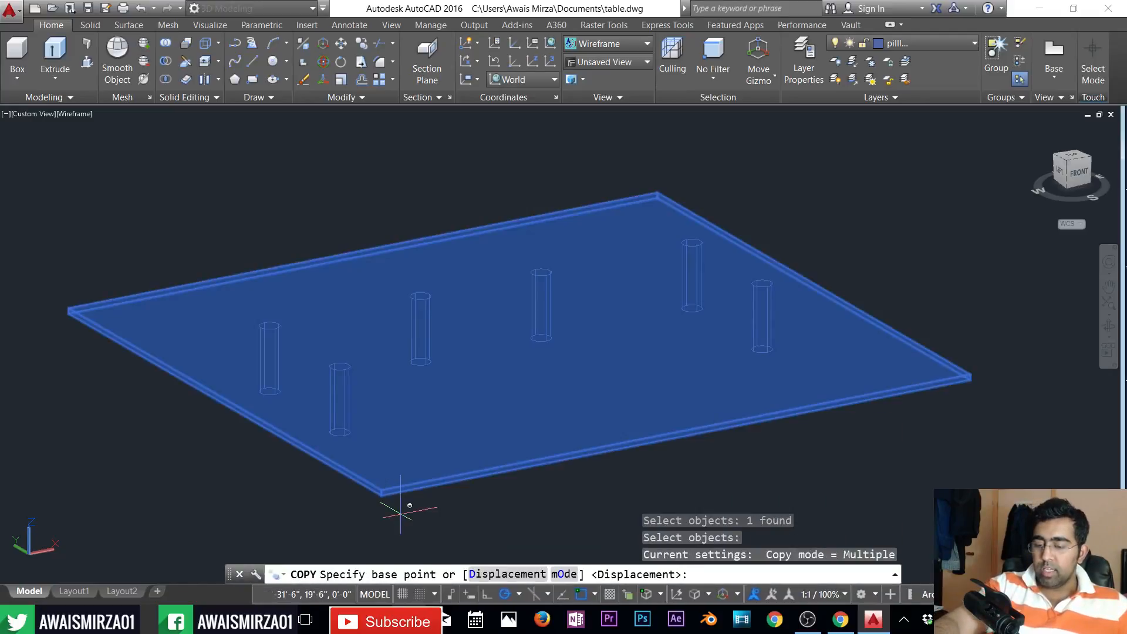
text(5.5)
key(Return)
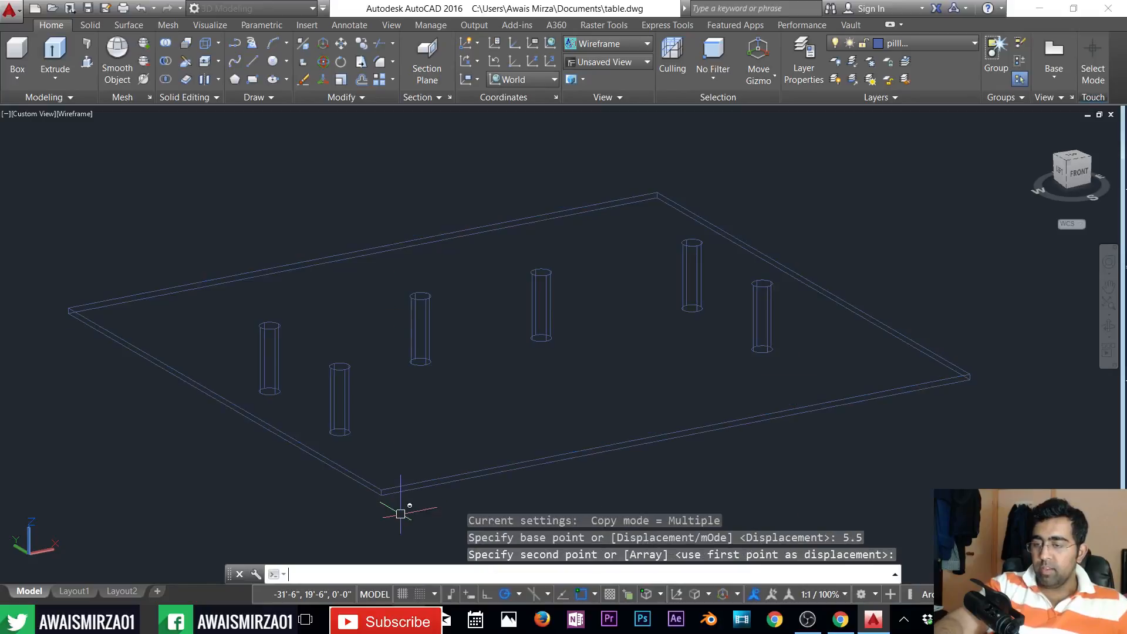
key(Escape)
key(Escape)
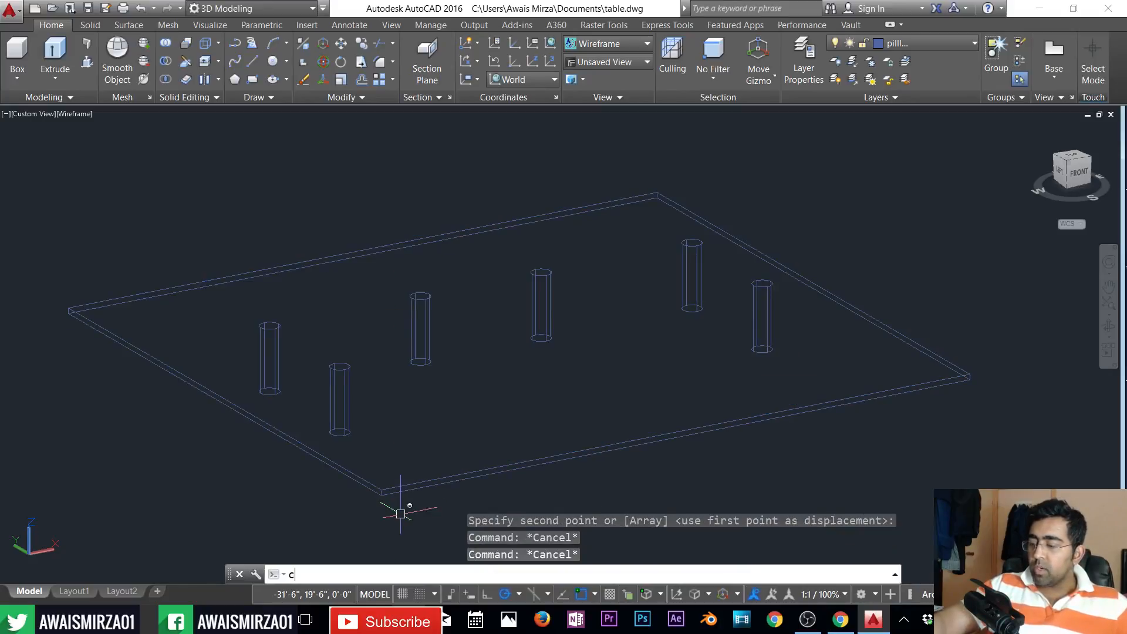
- Copy the thin slab straight up by a displacement of 0,0,5.5
text(c)
key(Return)
click(449, 472)
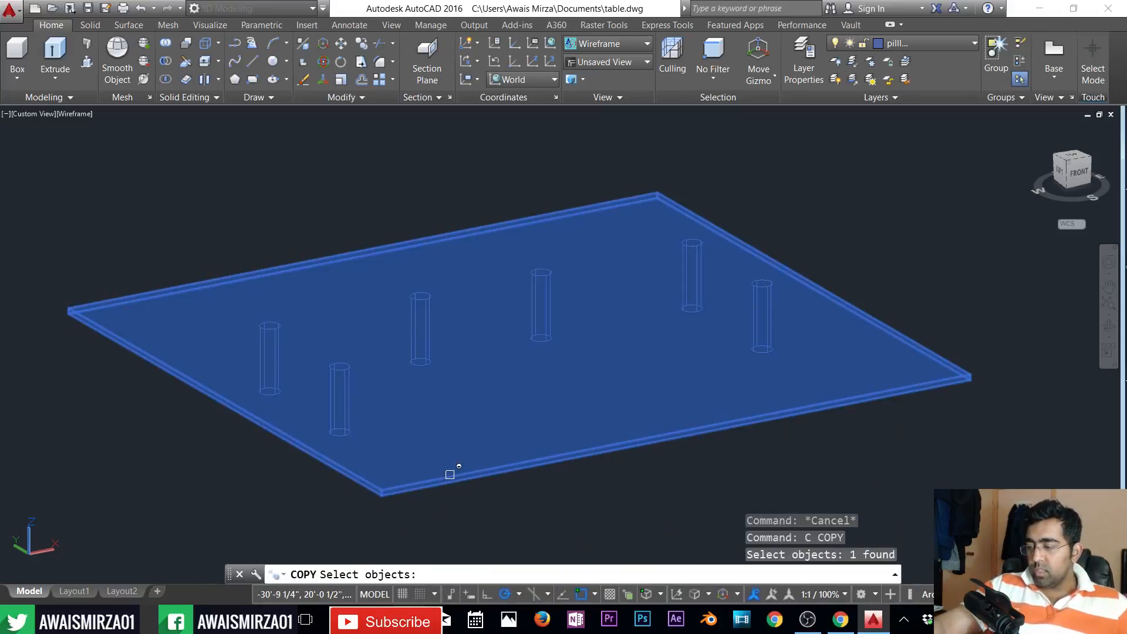
key(Return)
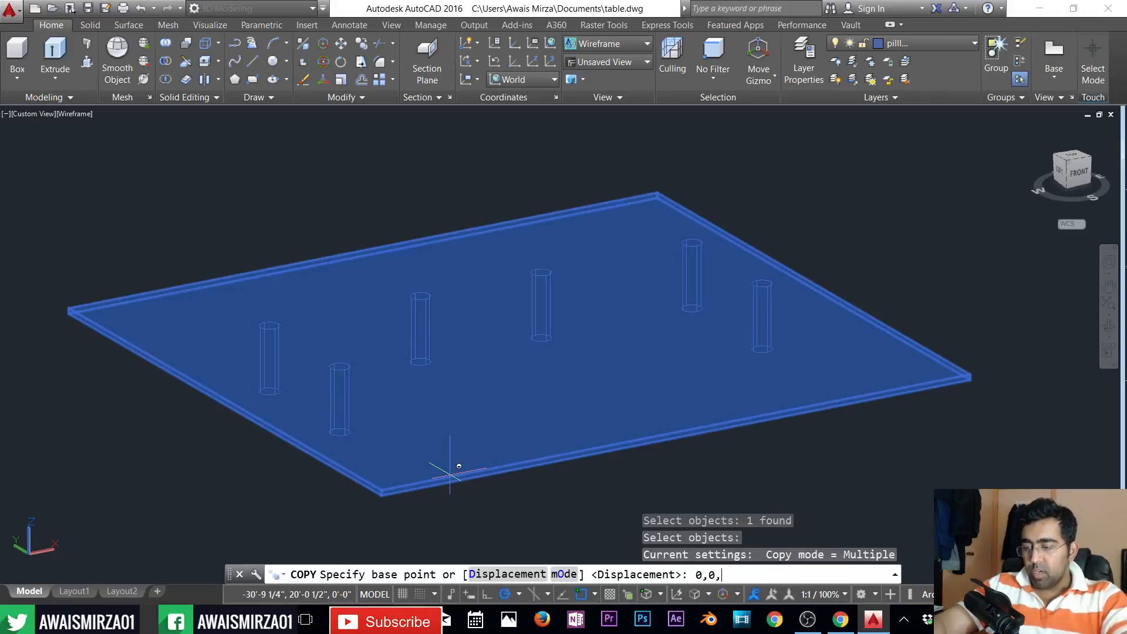
text(0,0,5.5)
key(Return)
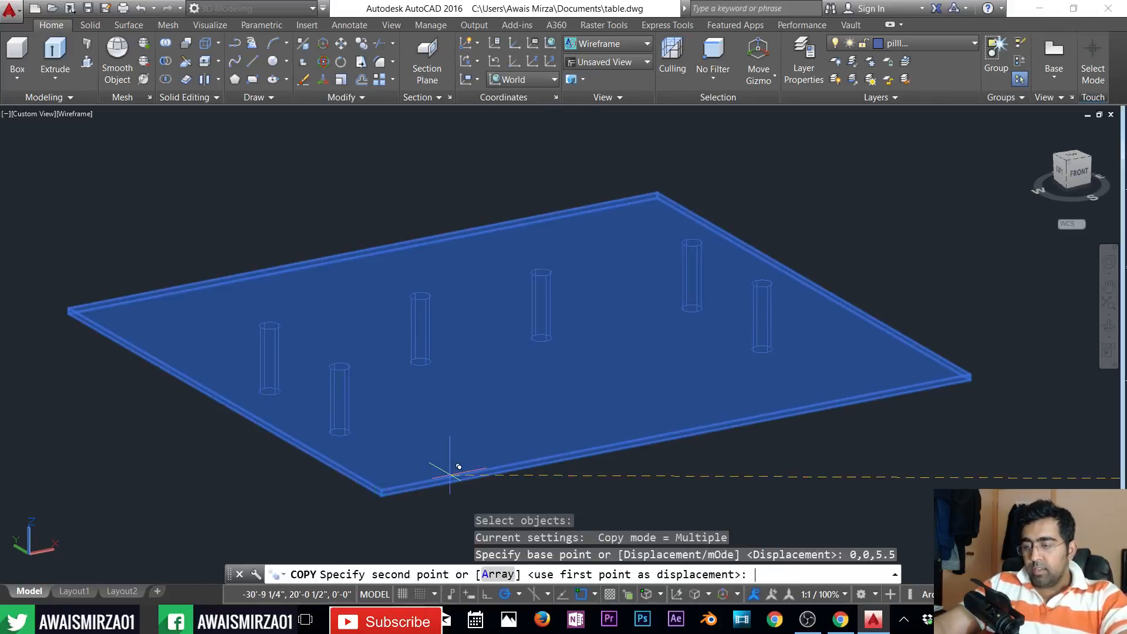
key(Return)
key(Escape)
key(Escape)
key(Escape)
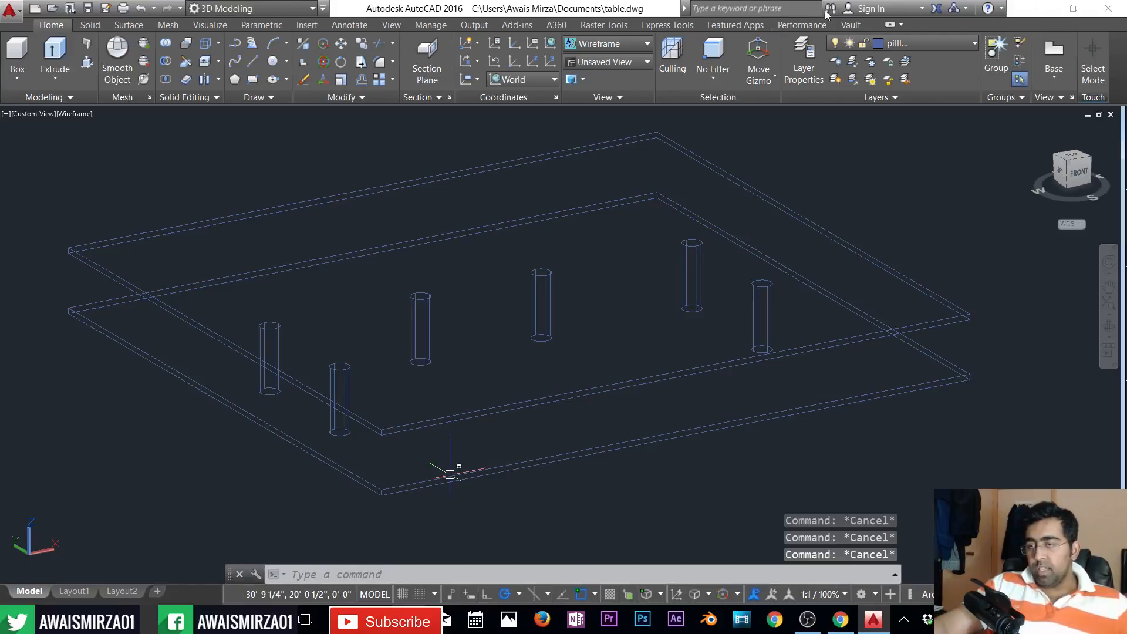
- Restore the layers hidden by the layer isolation and check both slabs against the pillar ends from the side
click(853, 80)
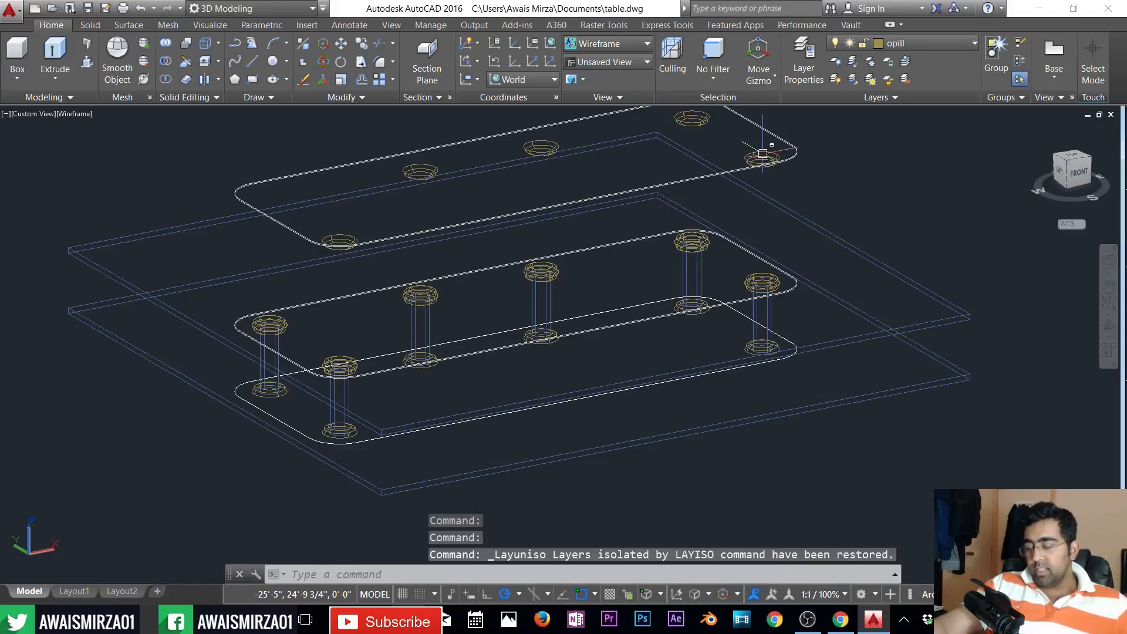
key(Escape)
key(Escape)
scroll(330, 393, up, 5)
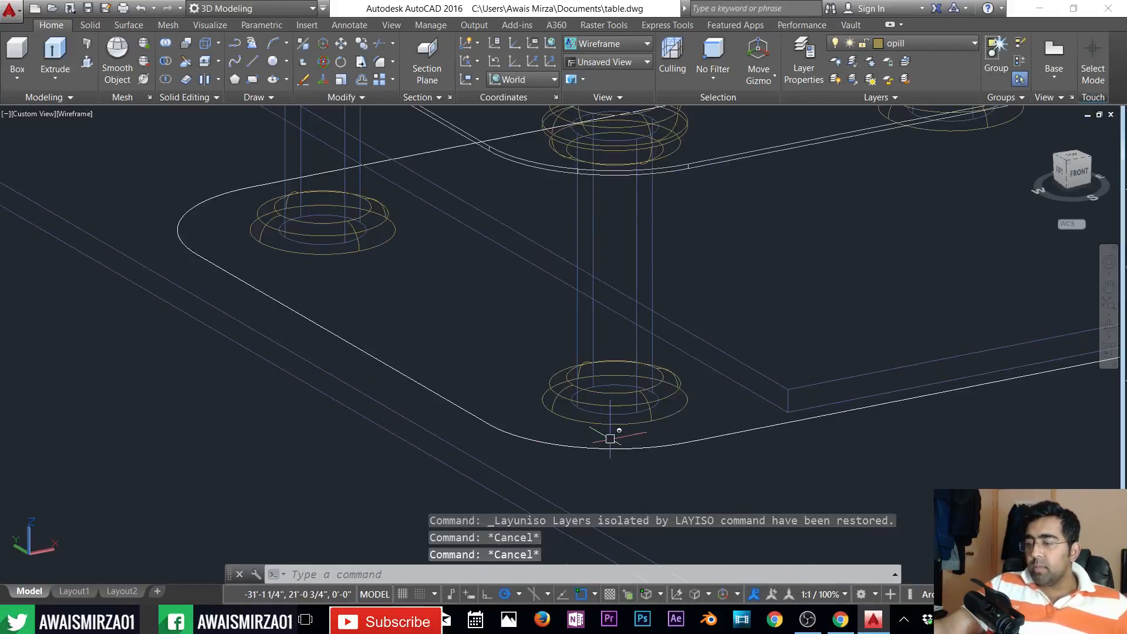
shift+middle_drag(609, 433, 619, 390)
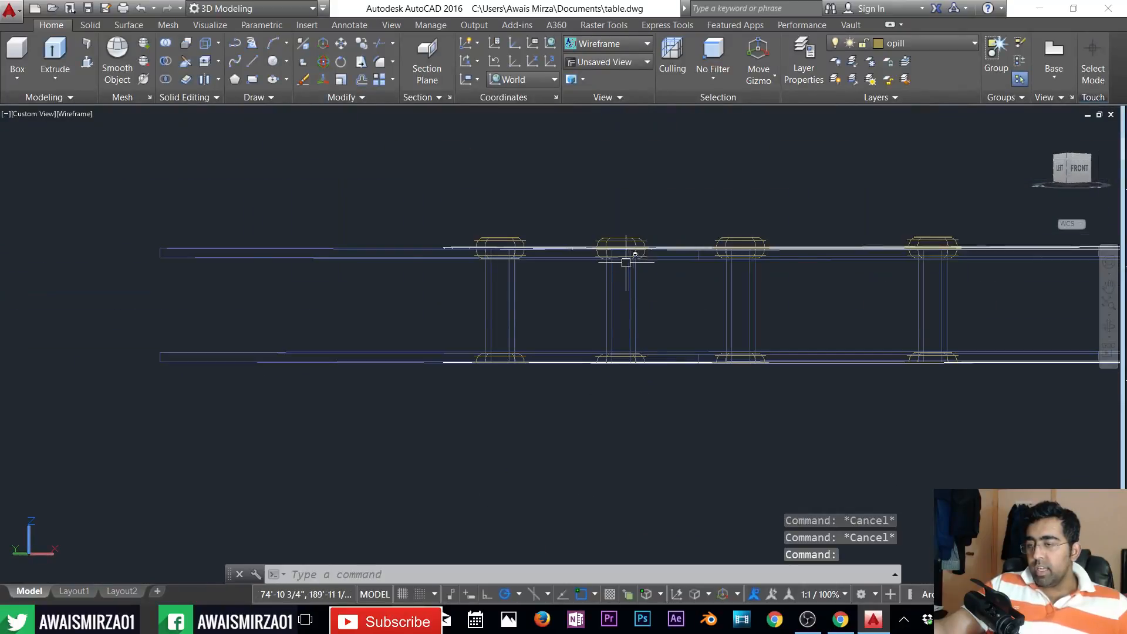
scroll(637, 259, up, 3)
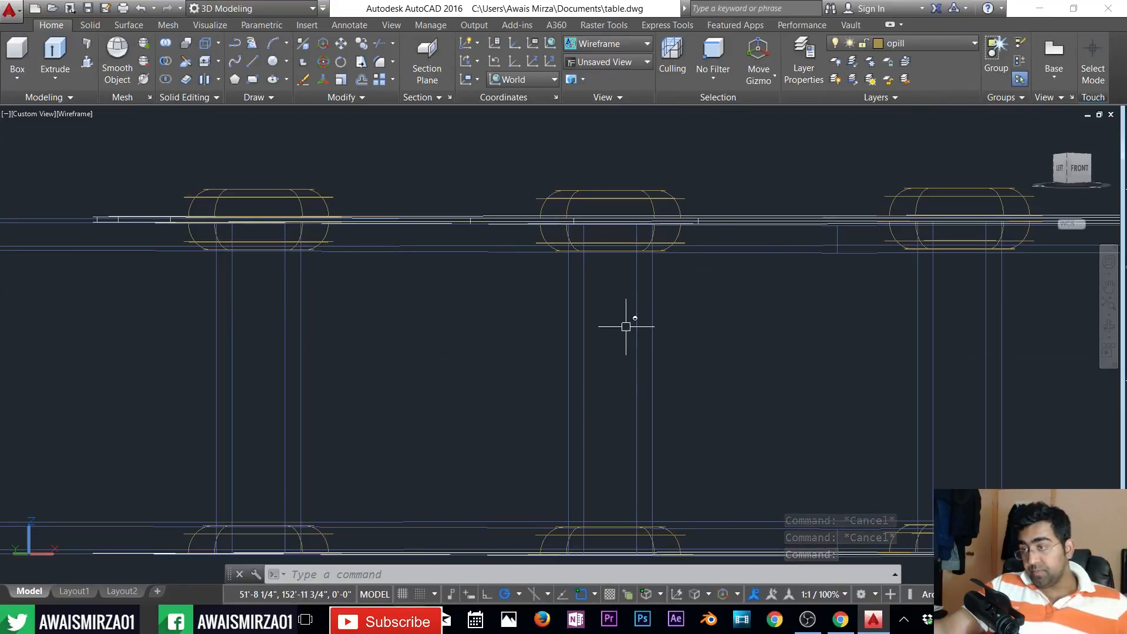
shift+middle_drag(627, 322, 634, 354)
scroll(634, 354, up, 3)
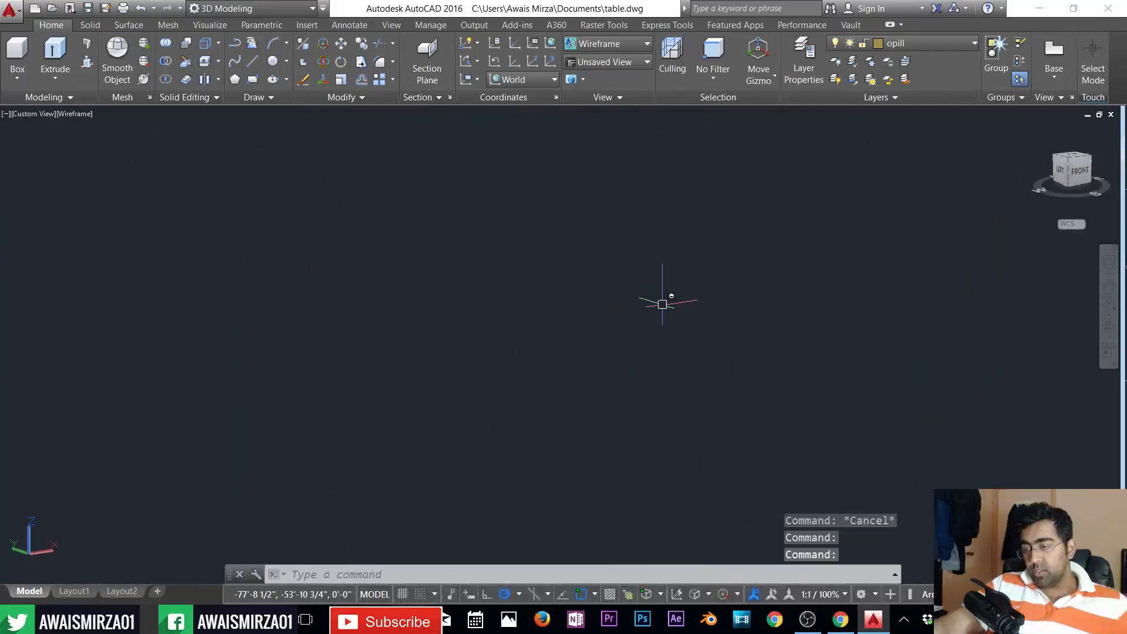
- Locate the stray slab copy lying far away from the table and delete it
key(Escape)
middle_drag(664, 304, 560, 296)
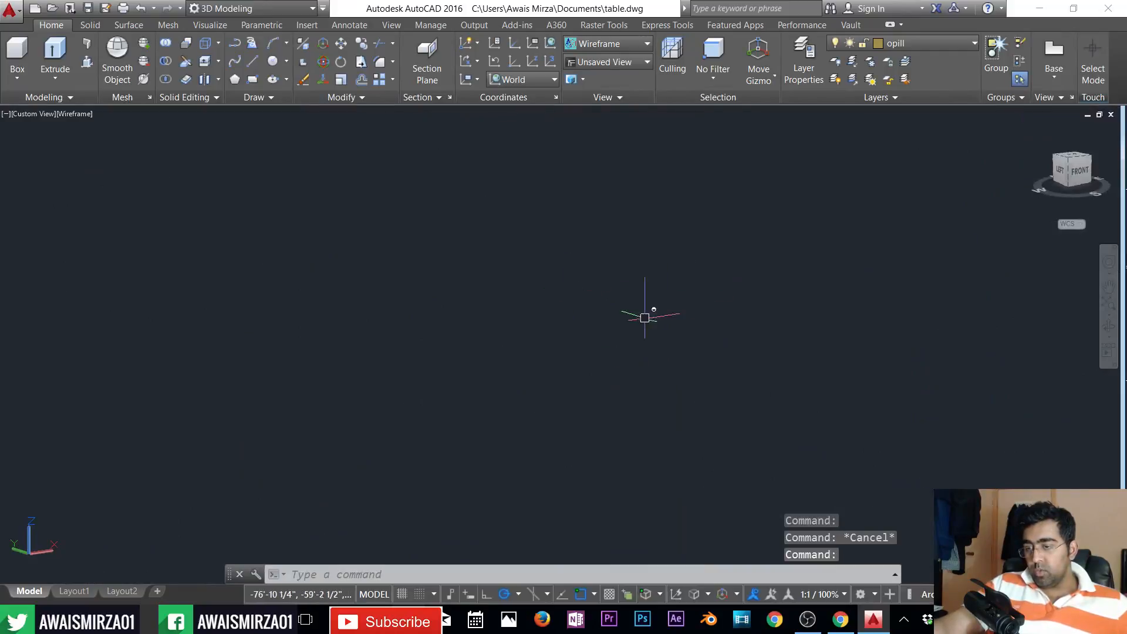
key(Escape)
text(z)
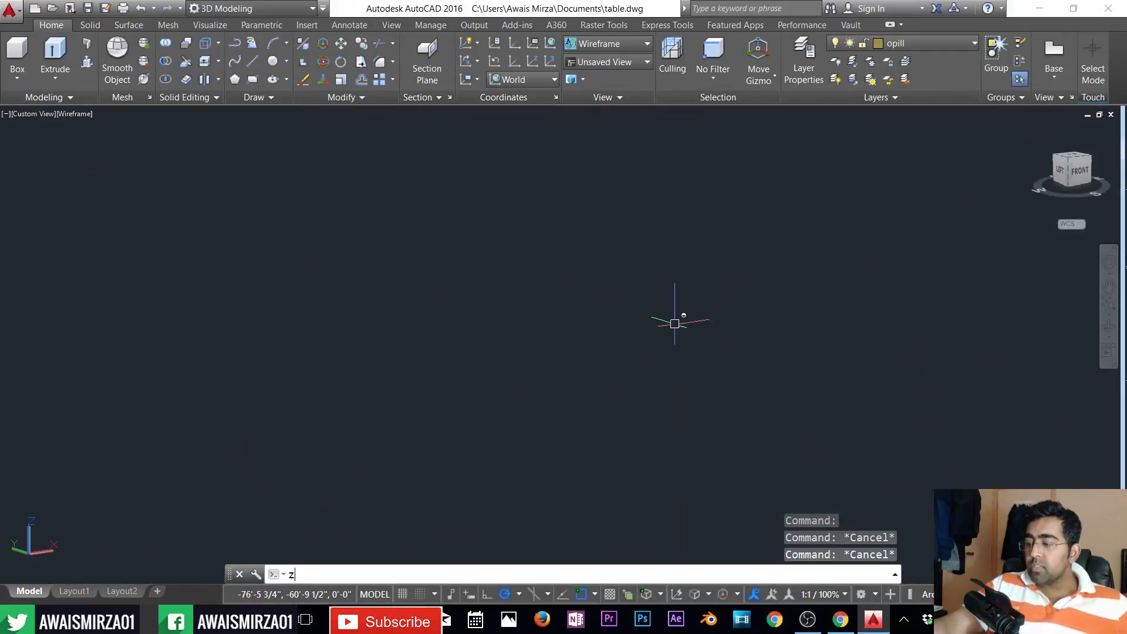
key(Return)
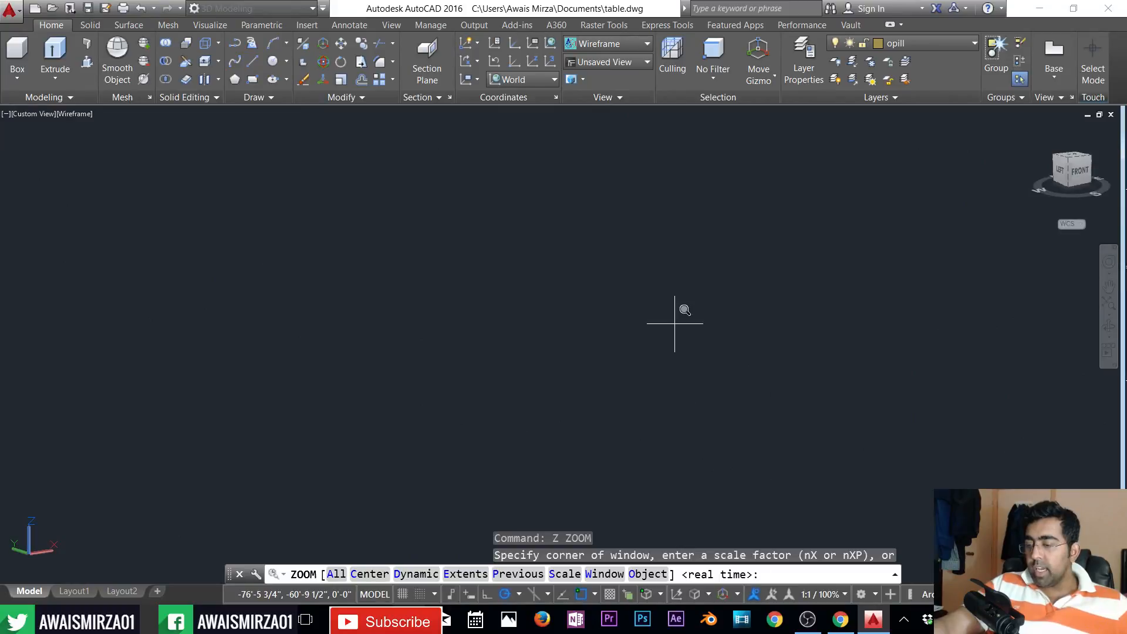
key(Return)
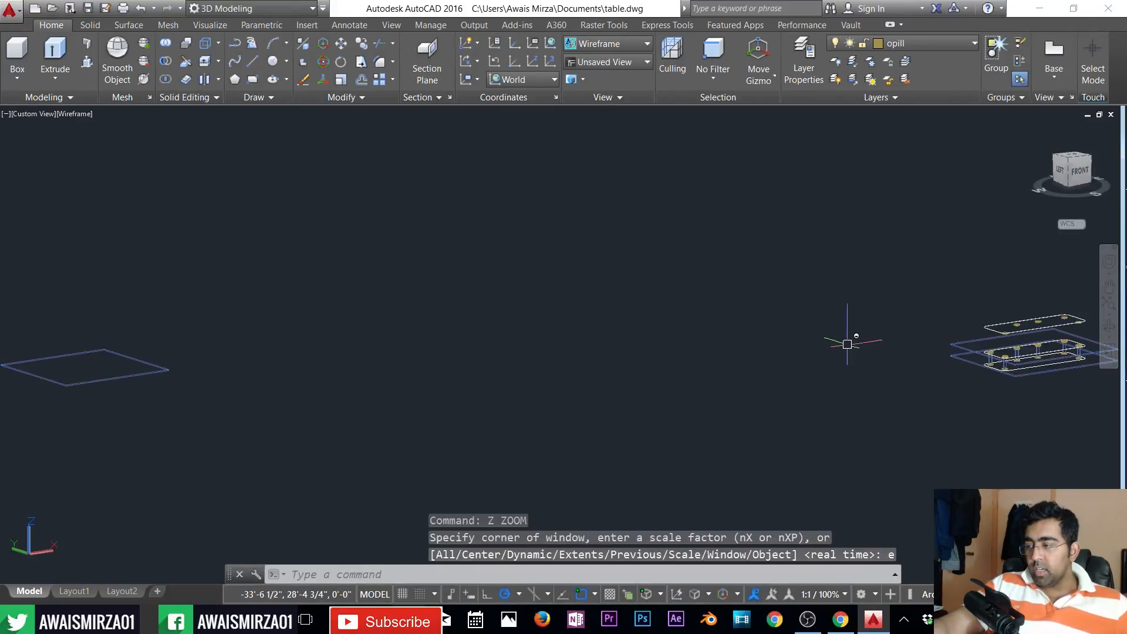
click(190, 369)
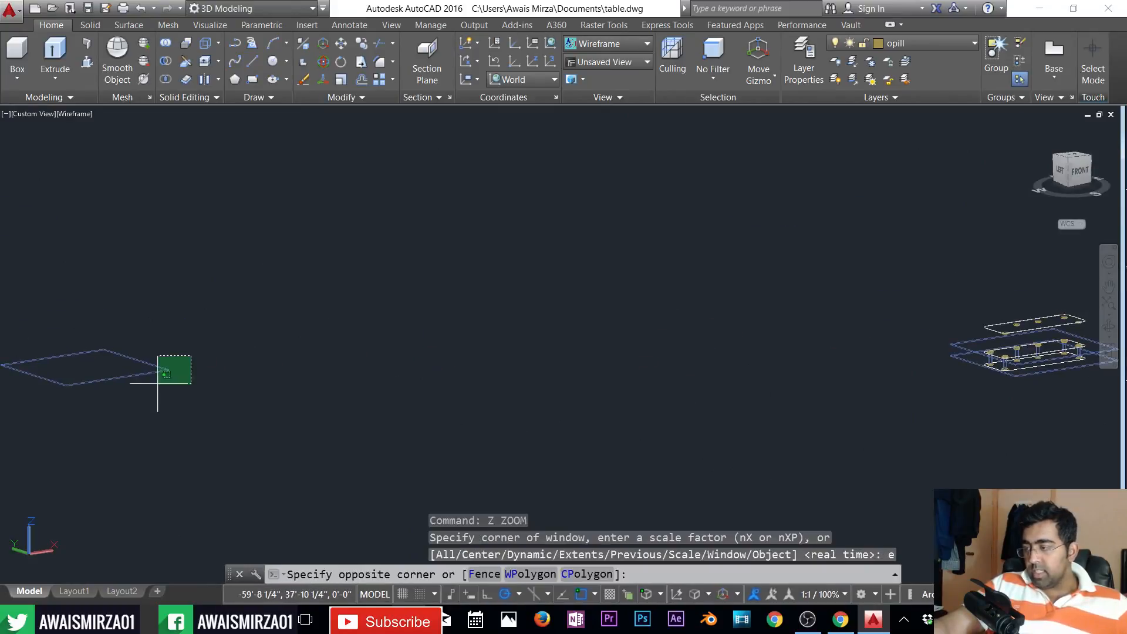
click(150, 406)
key(Delete)
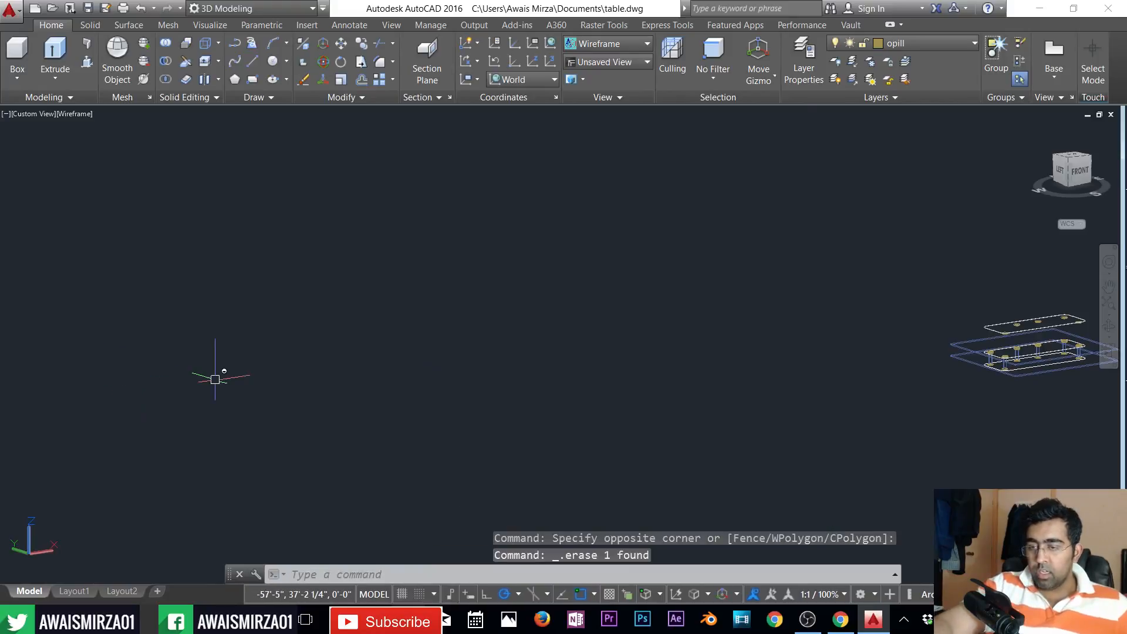
- Examine the two large slabs and their position around the table's pillars
scroll(1088, 344, up, 5)
scroll(1087, 344, up, 5)
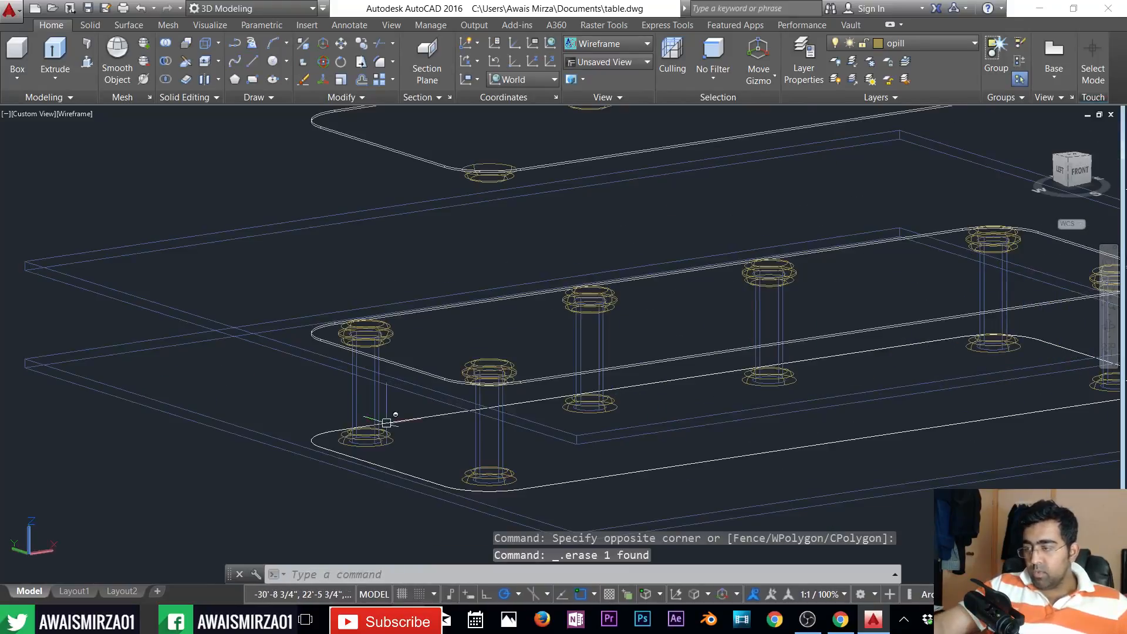
click(75, 279)
key(Escape)
key(Escape)
key(Escape)
scroll(101, 352, down, 3)
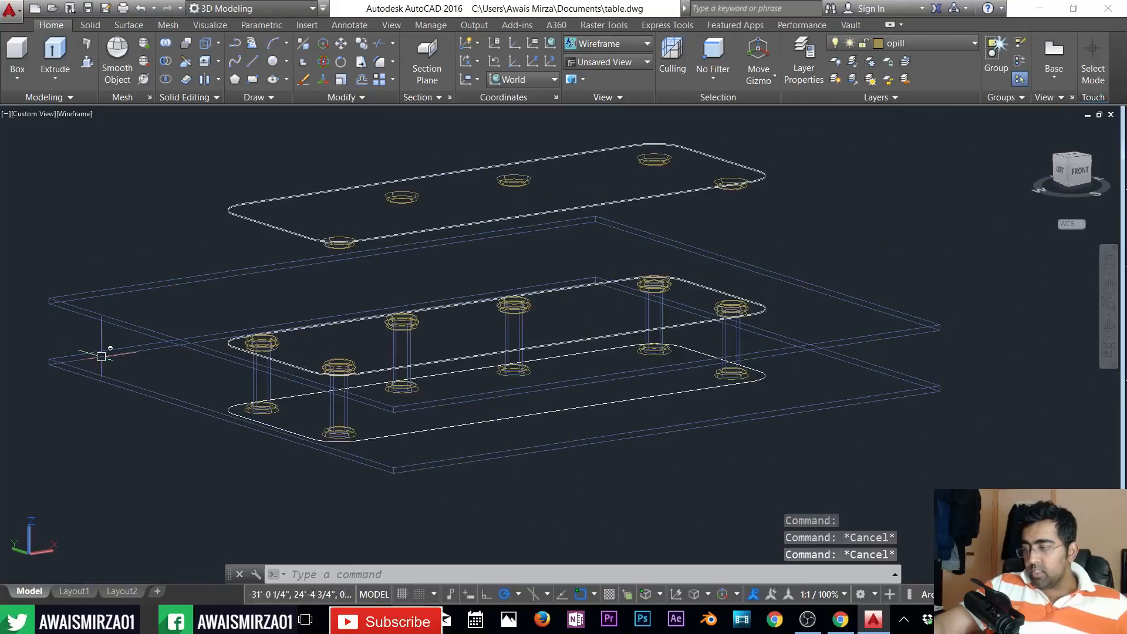
middle_drag(116, 365, 158, 368)
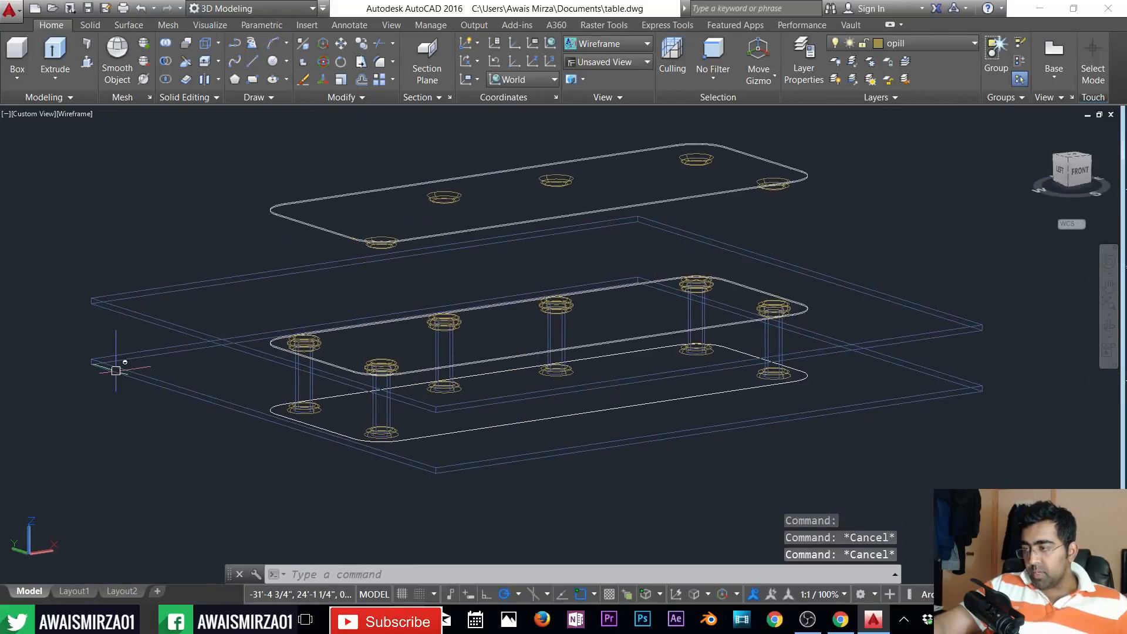
- Subtract the six pillars from the two large slabs
text(su)
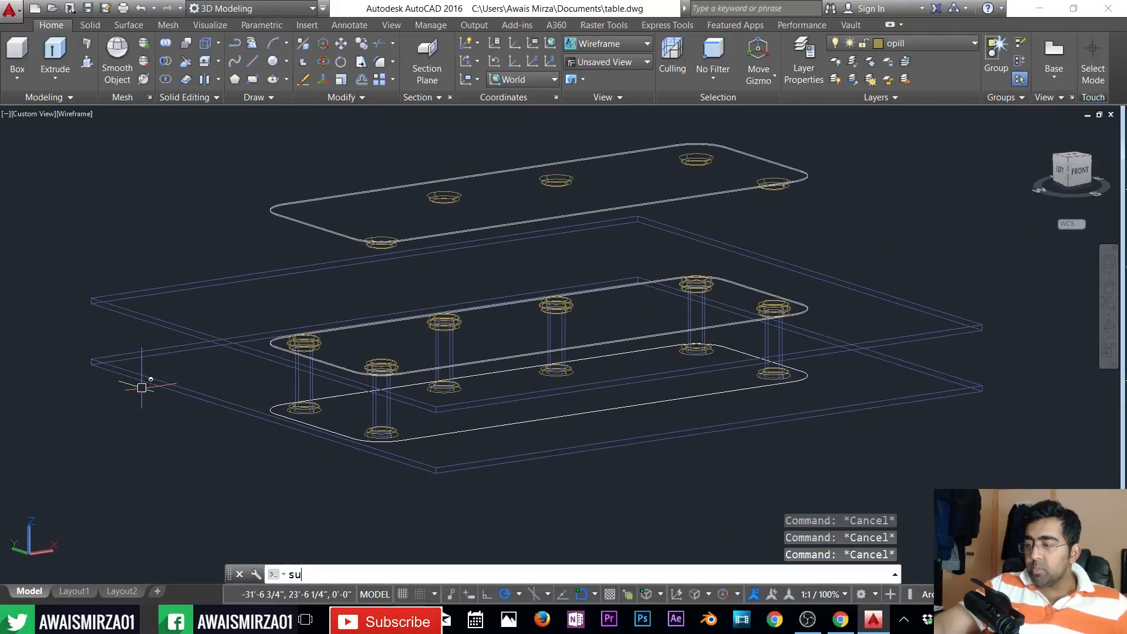
key(Return)
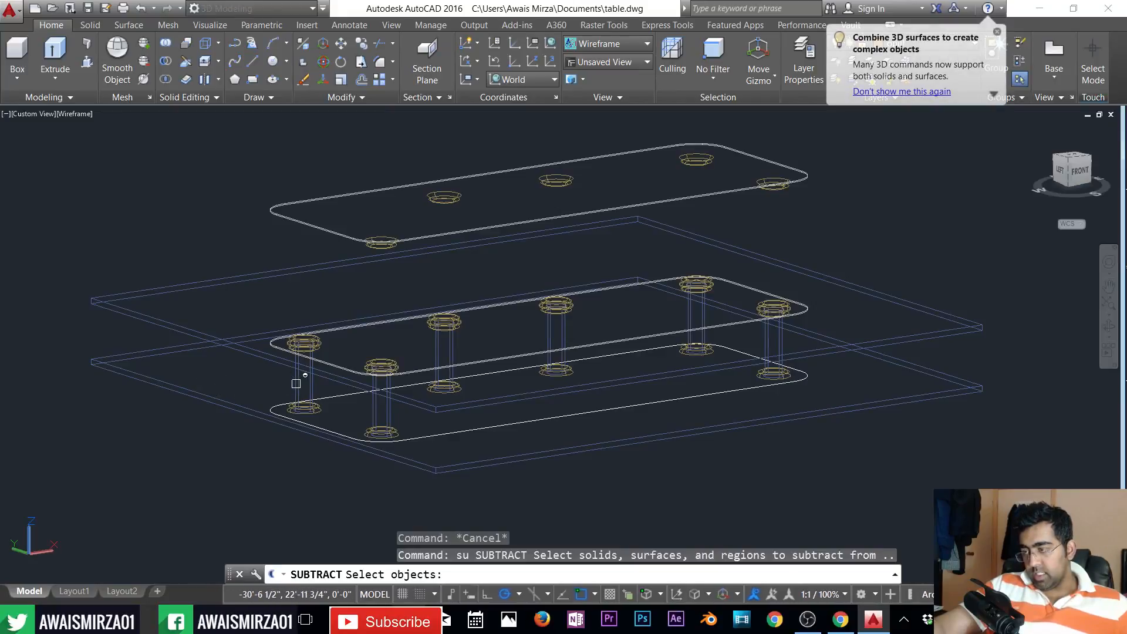
click(192, 327)
click(164, 382)
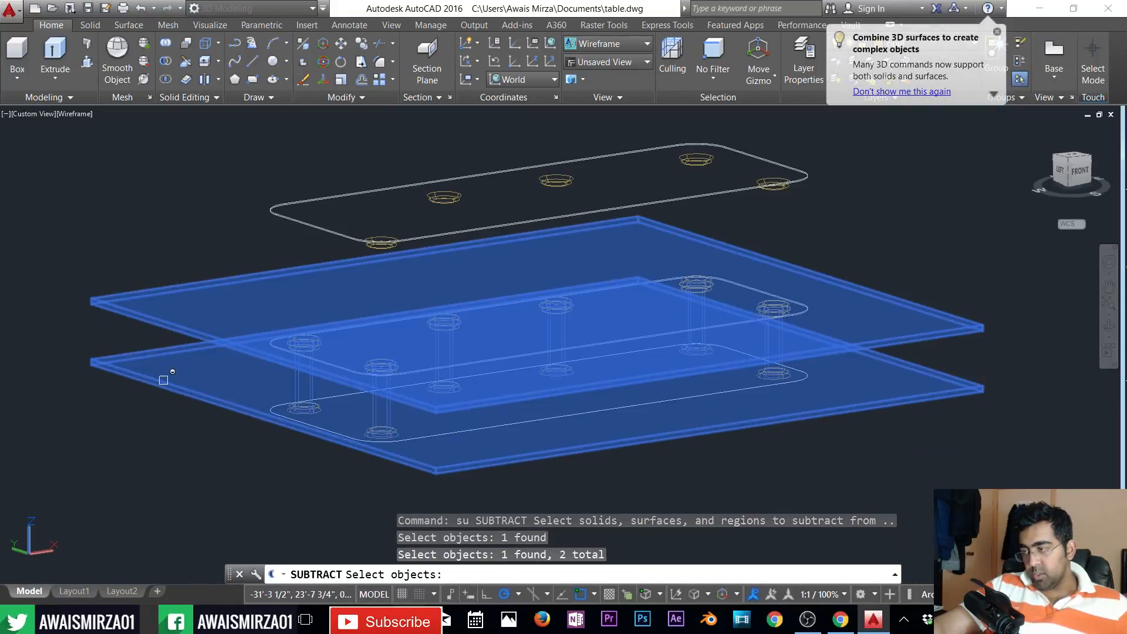
key(Return)
click(298, 383)
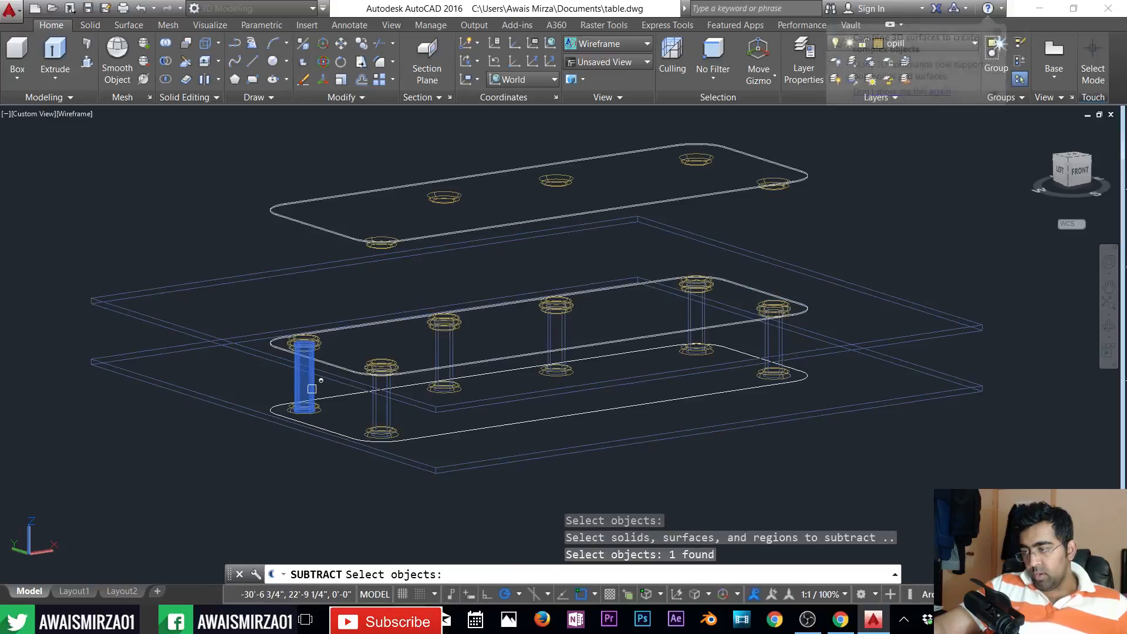
click(377, 402)
click(457, 349)
click(448, 349)
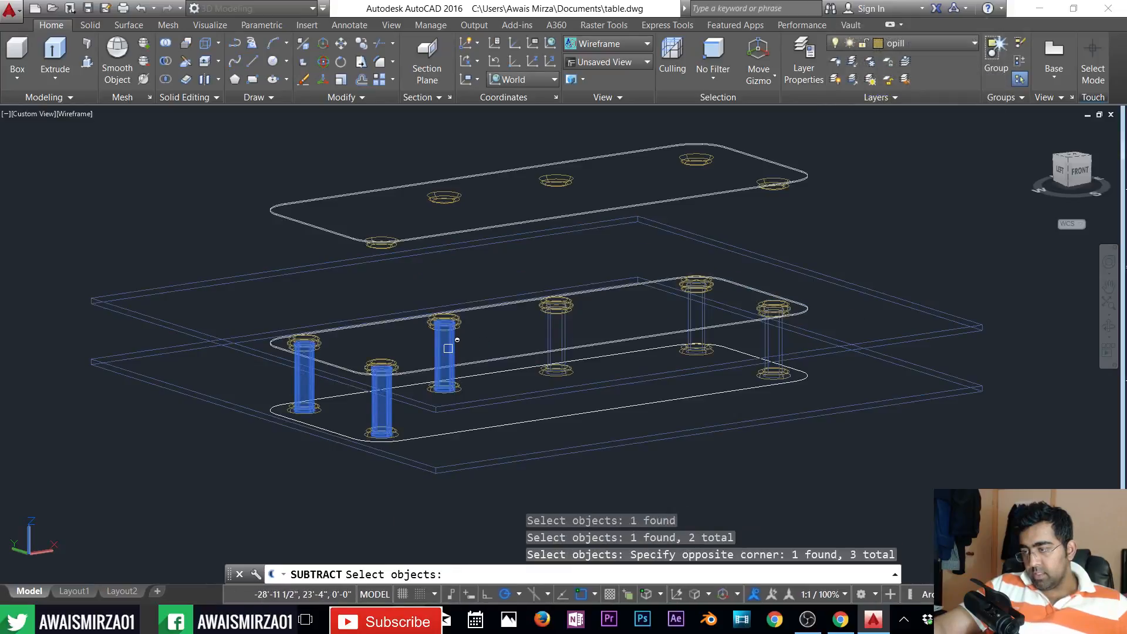
click(563, 332)
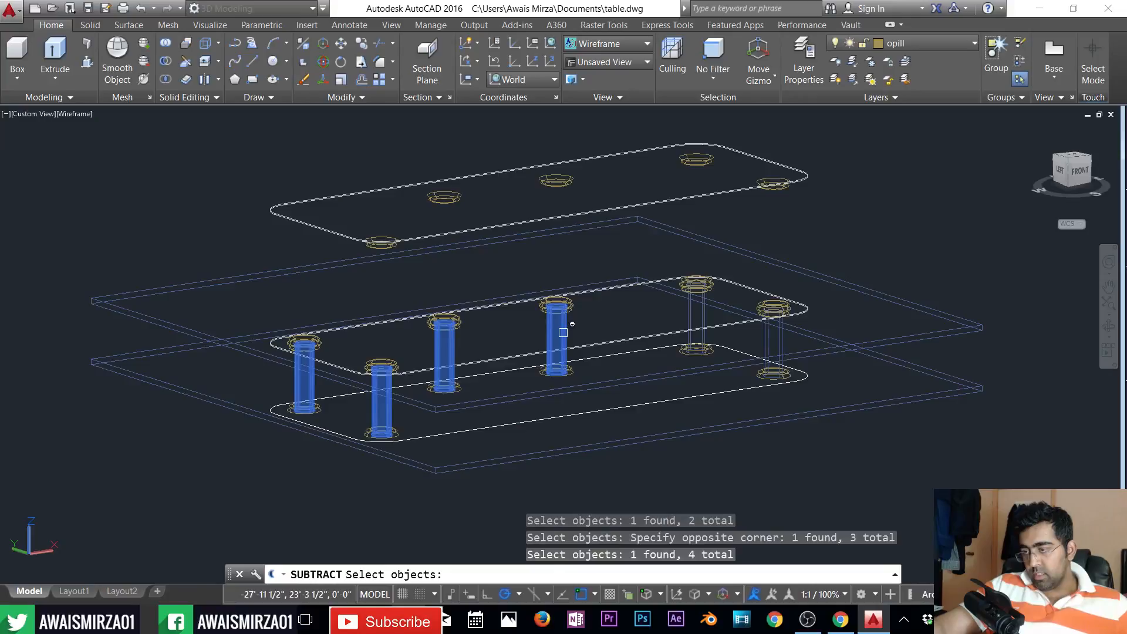
click(706, 319)
click(764, 350)
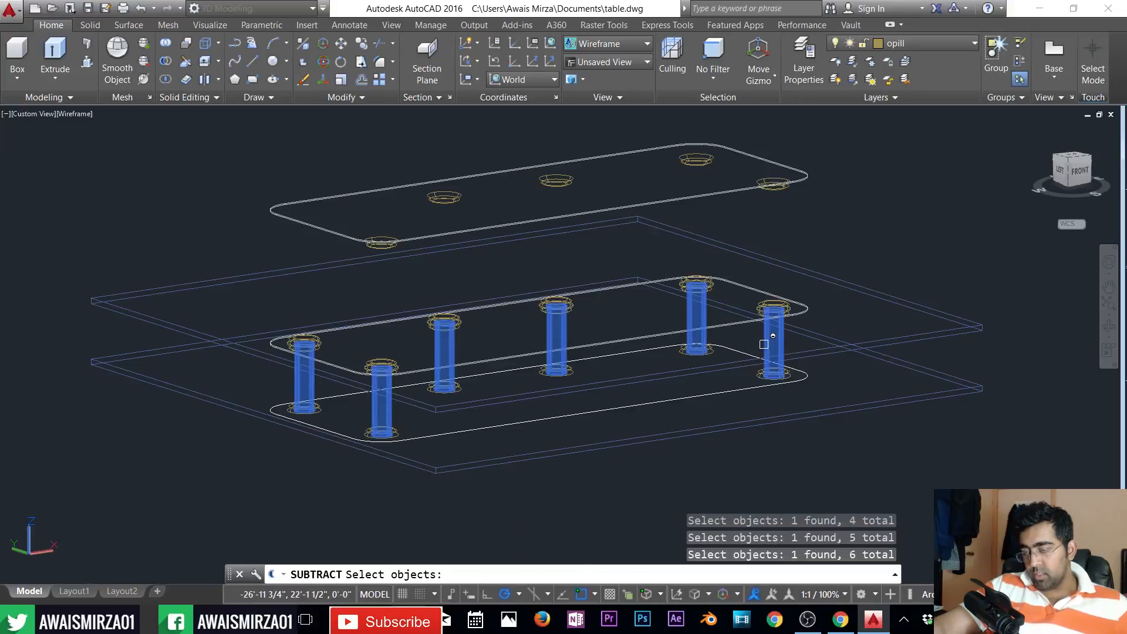
key(Return)
- Check the pillar ends up close and undo the subtraction of the six pillars from the two large slabs
scroll(431, 445, up, 5)
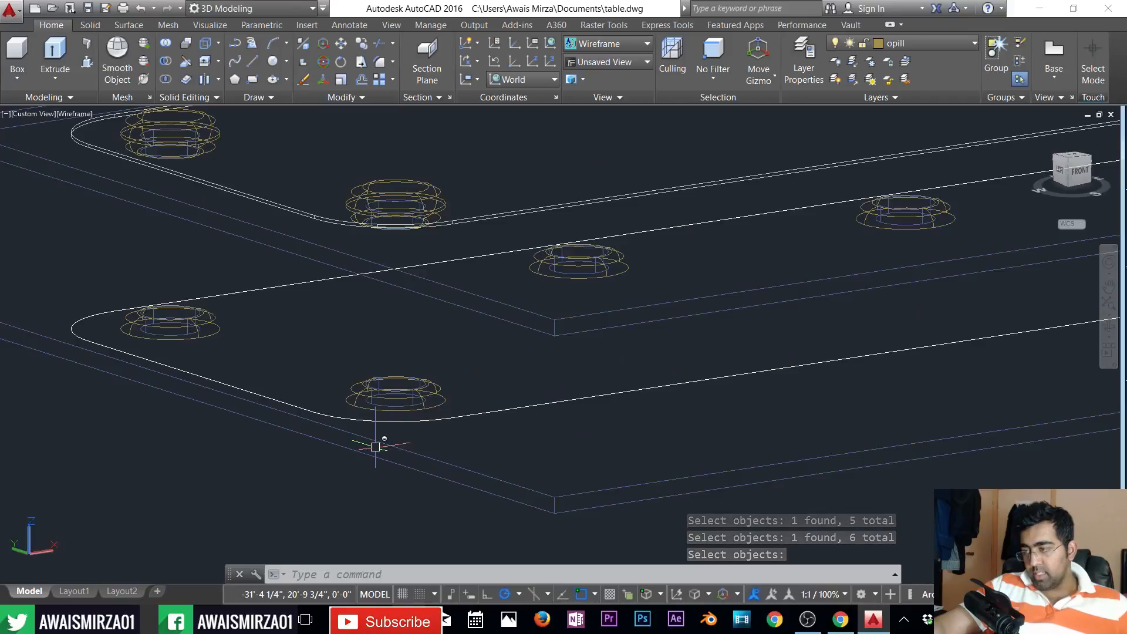
shift+middle_drag(407, 460, 431, 428)
text(u)
key(Return)
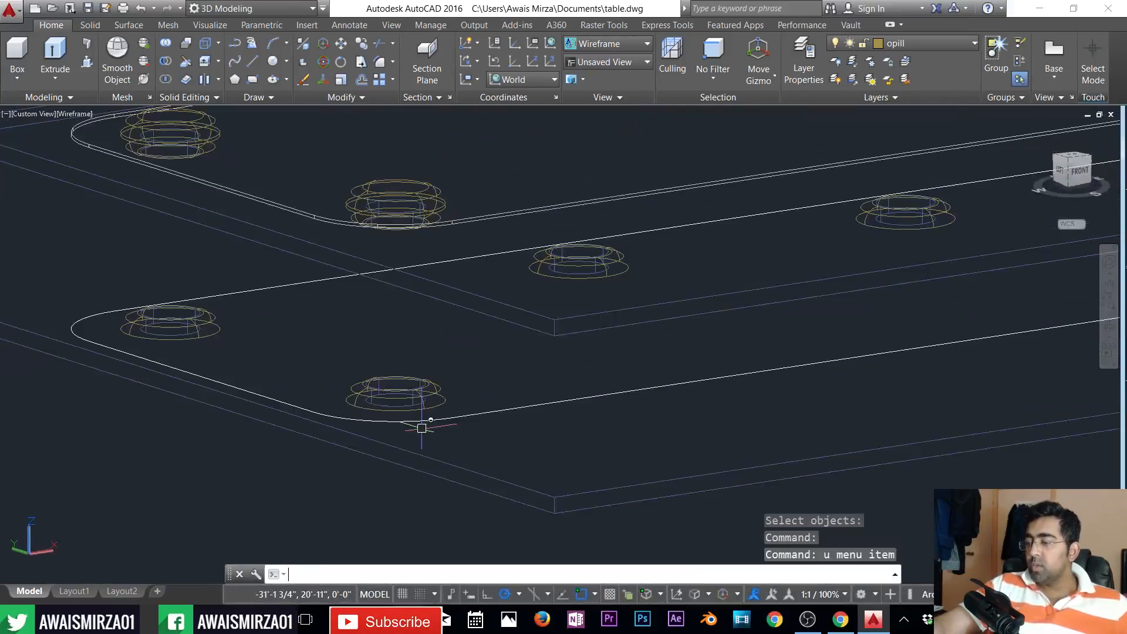
text(u)
key(Return)
text(u)
key(Return)
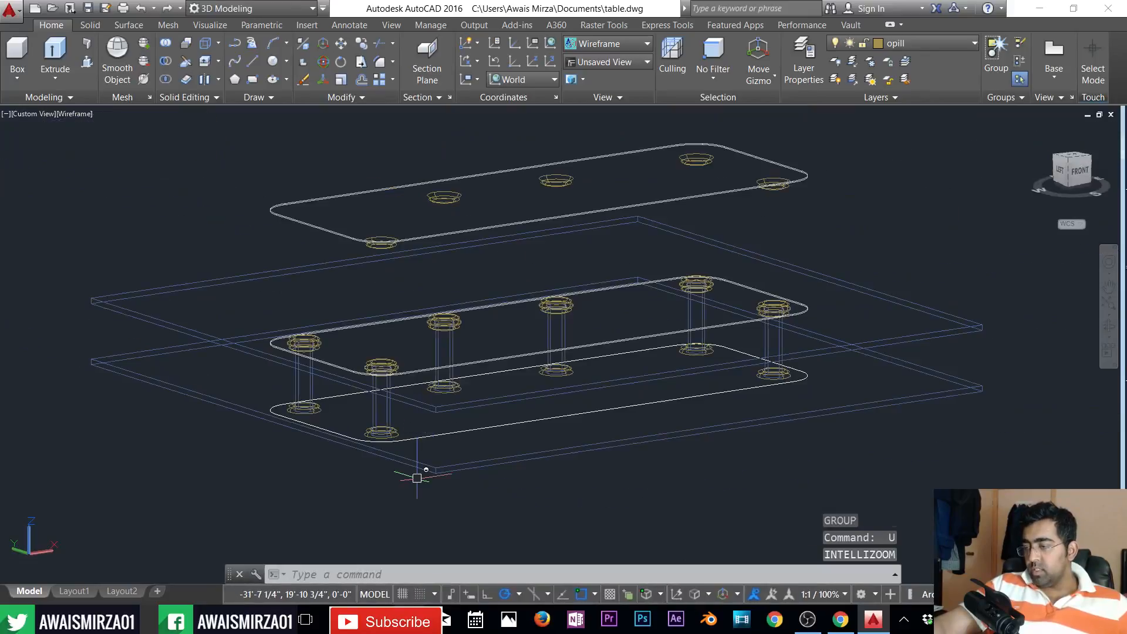
key(Escape)
key(Escape)
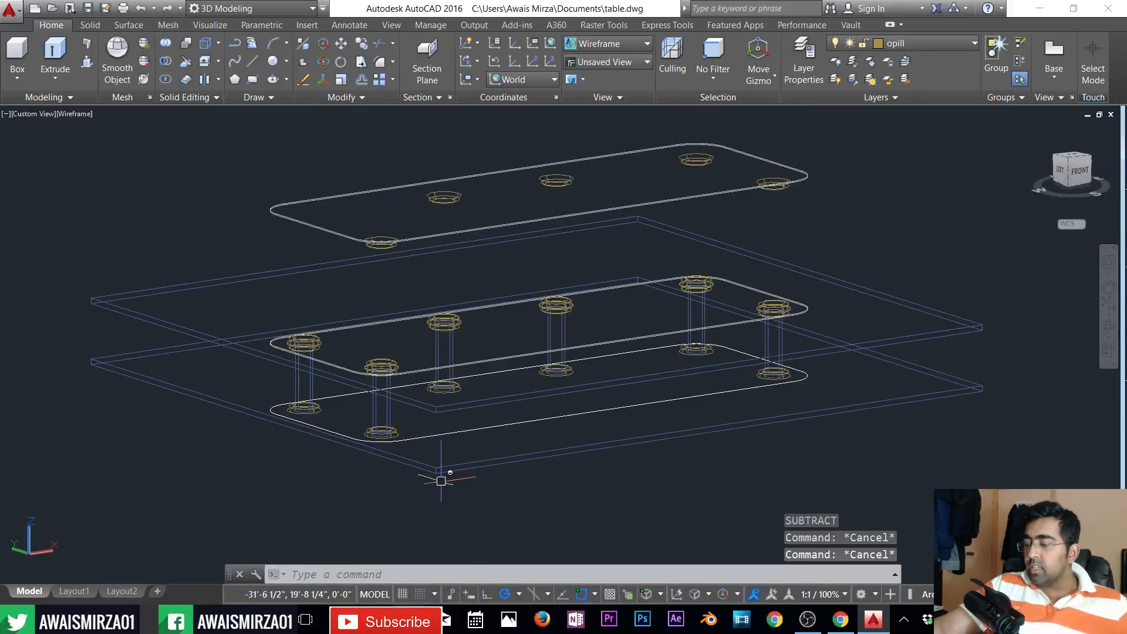
- Stretch the six pillars using the default zero displacement
text(s)
key(Return)
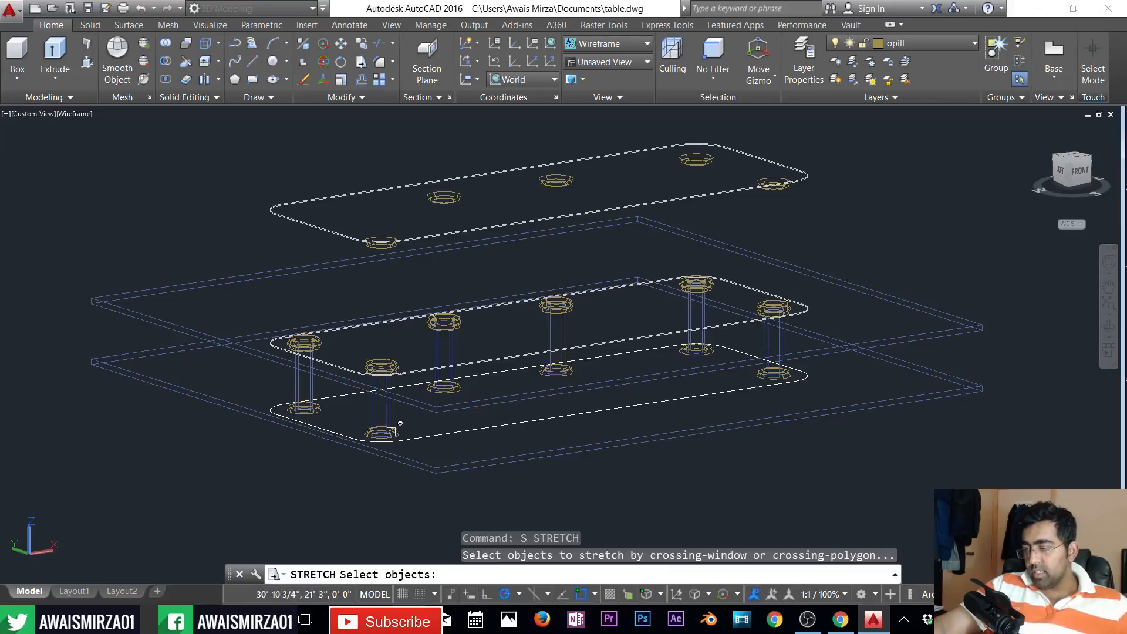
click(388, 415)
click(300, 381)
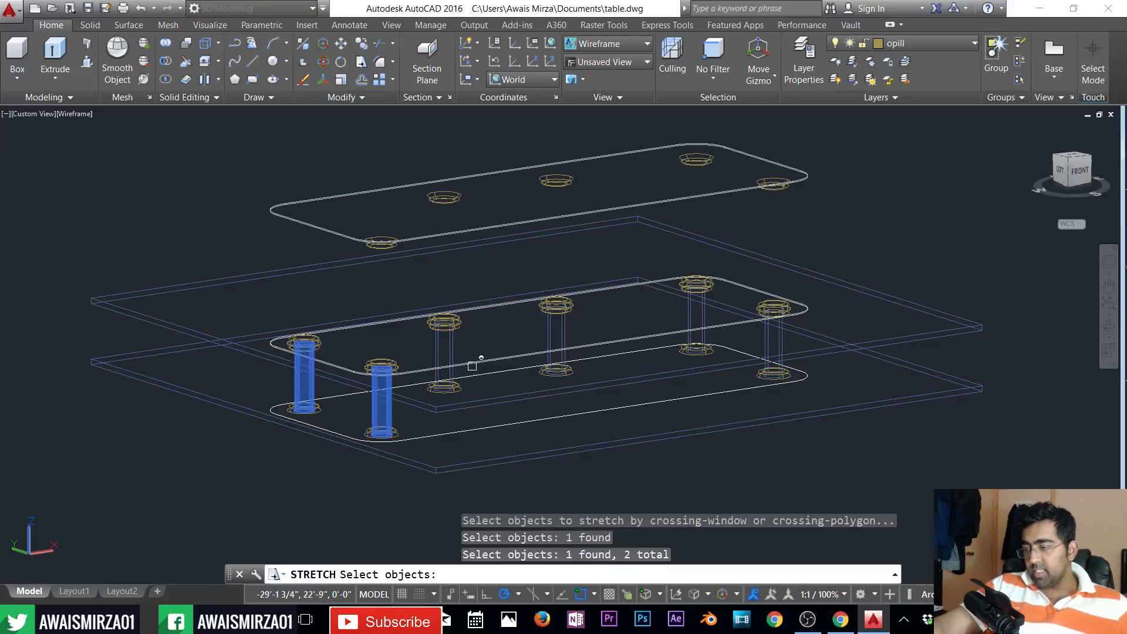
click(444, 354)
click(558, 335)
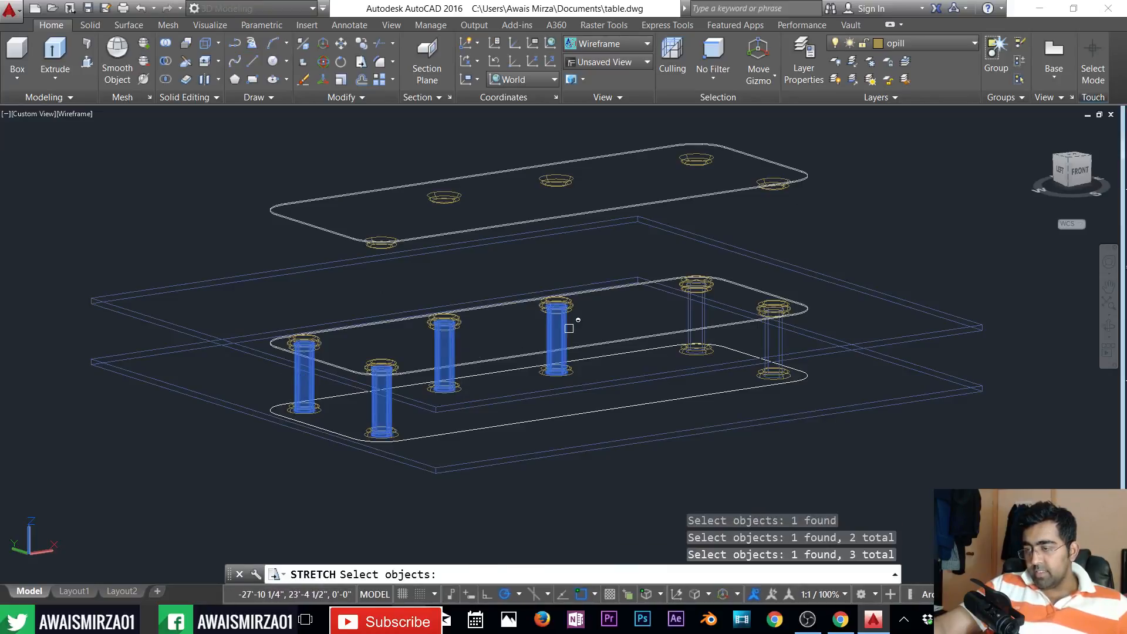
click(702, 318)
click(764, 341)
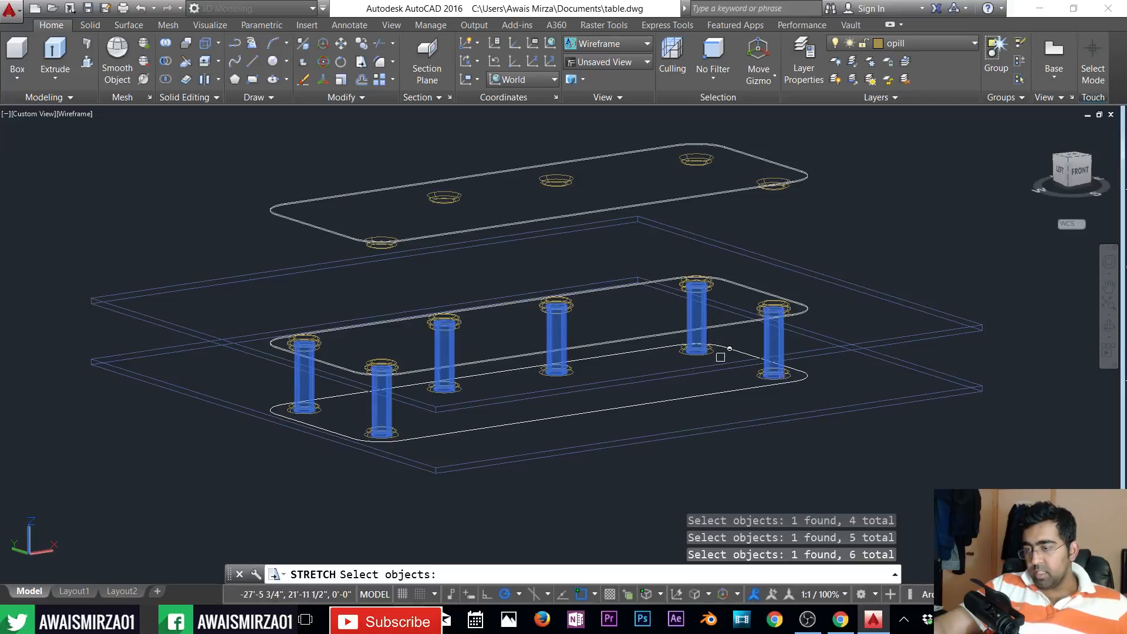
key(Return)
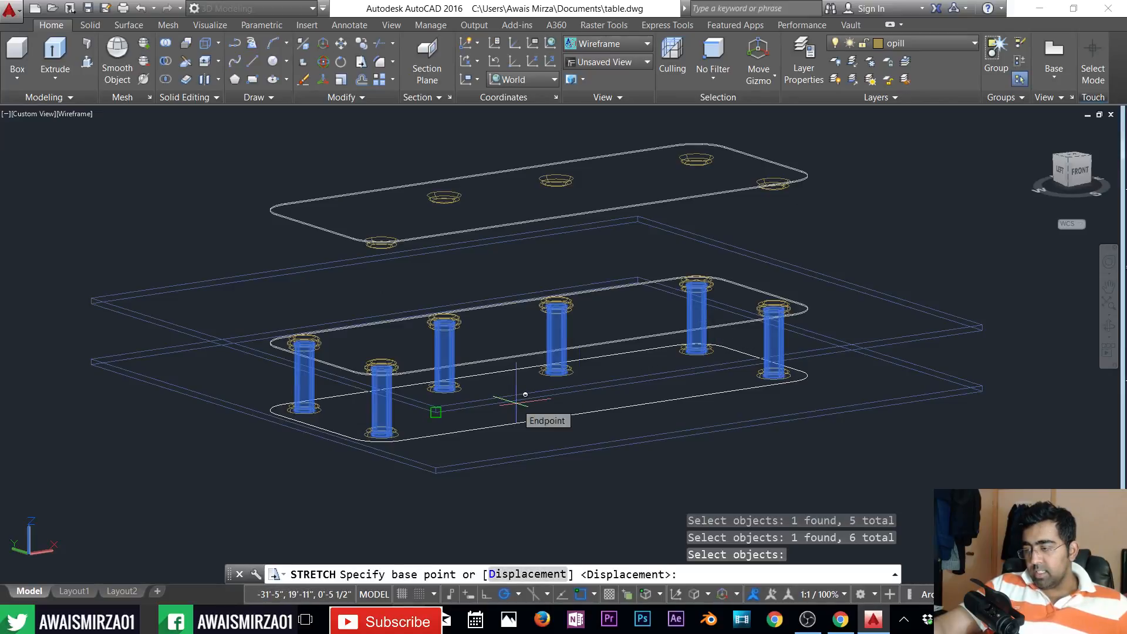
key(Return)
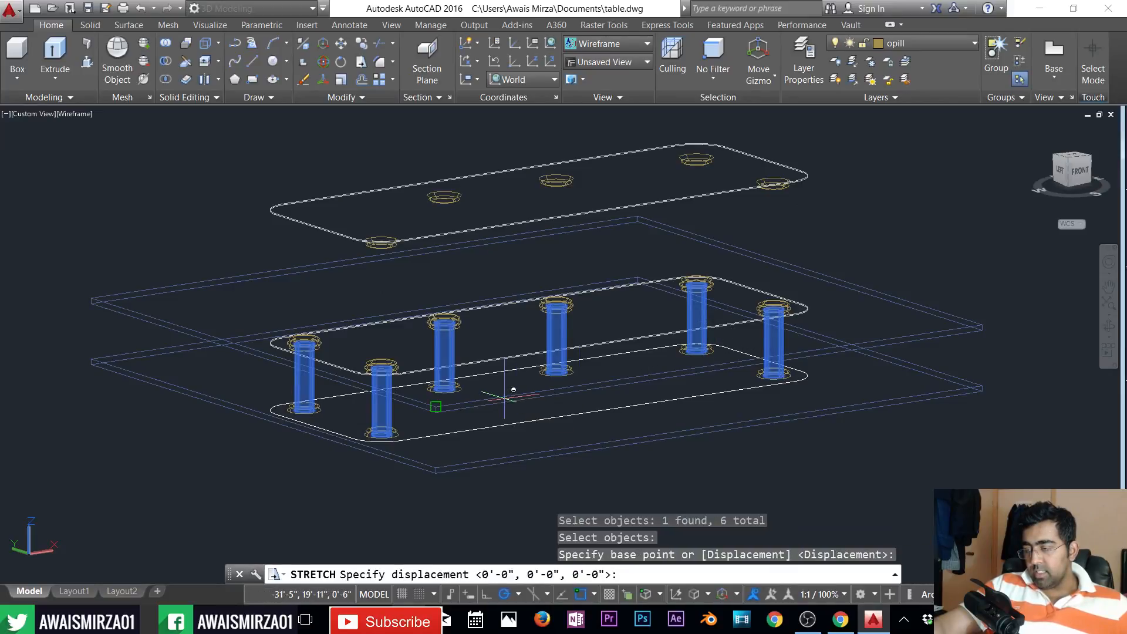
key(Return)
key(Escape)
key(Escape)
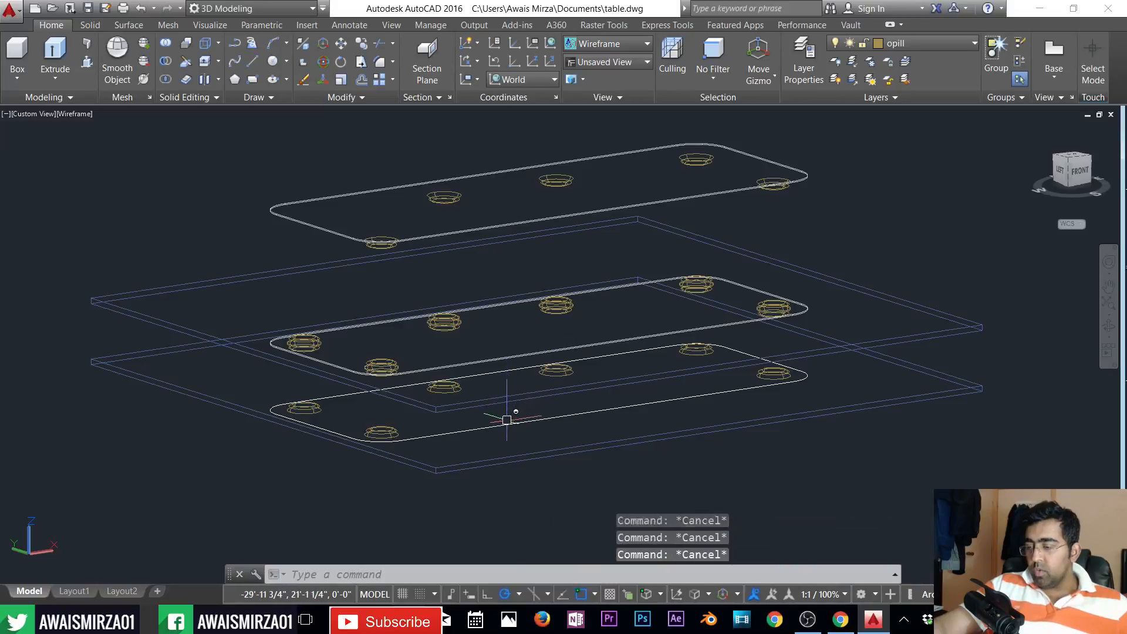
- Undo the last stretch of the six pillars
text(u)
key(Return)
key(Escape)
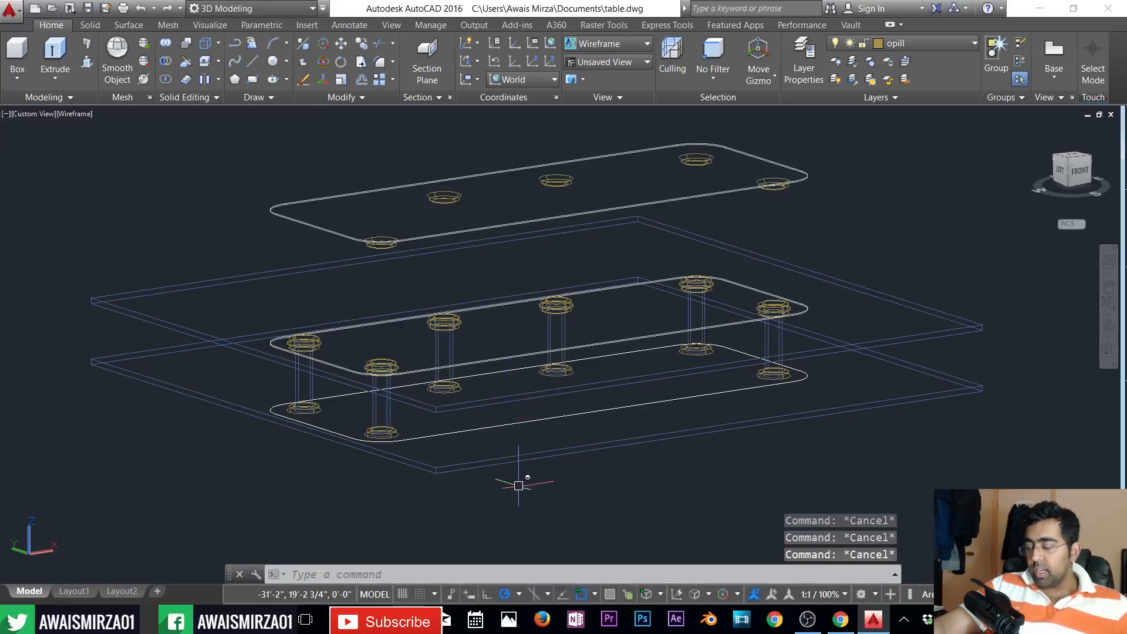
- Subtract the six pillars from the lower large slab
text(s)
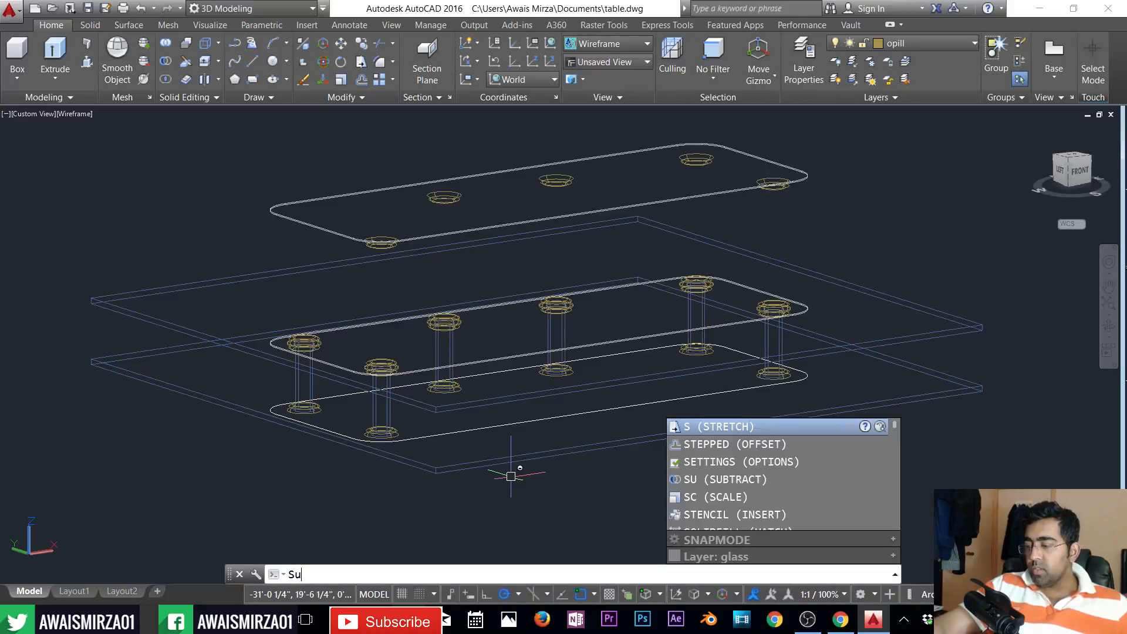
text(u)
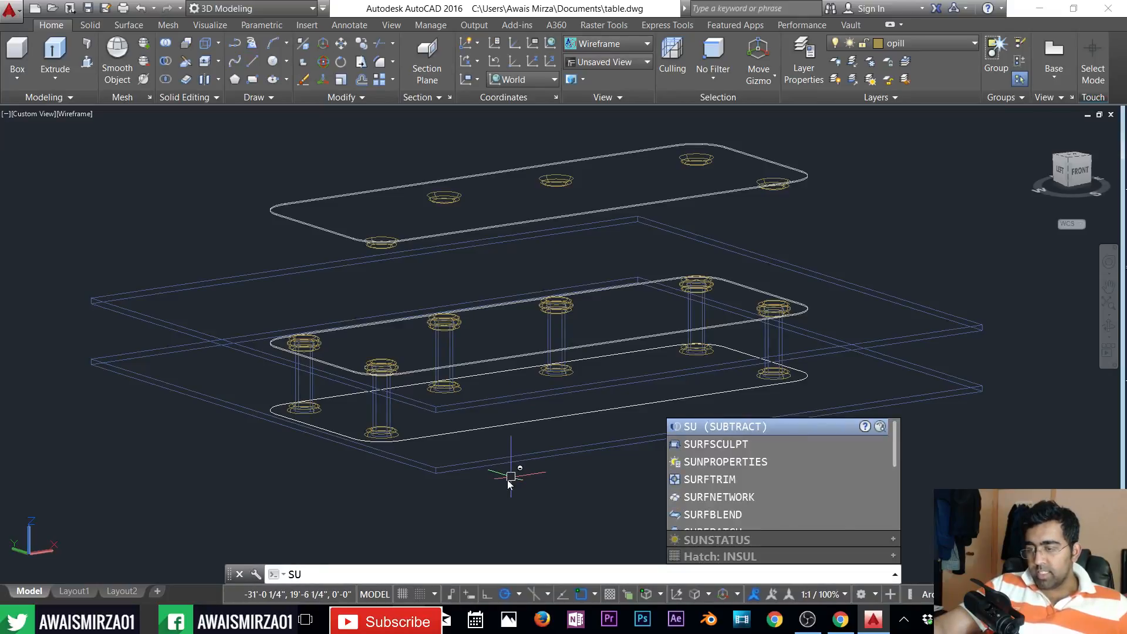
key(Return)
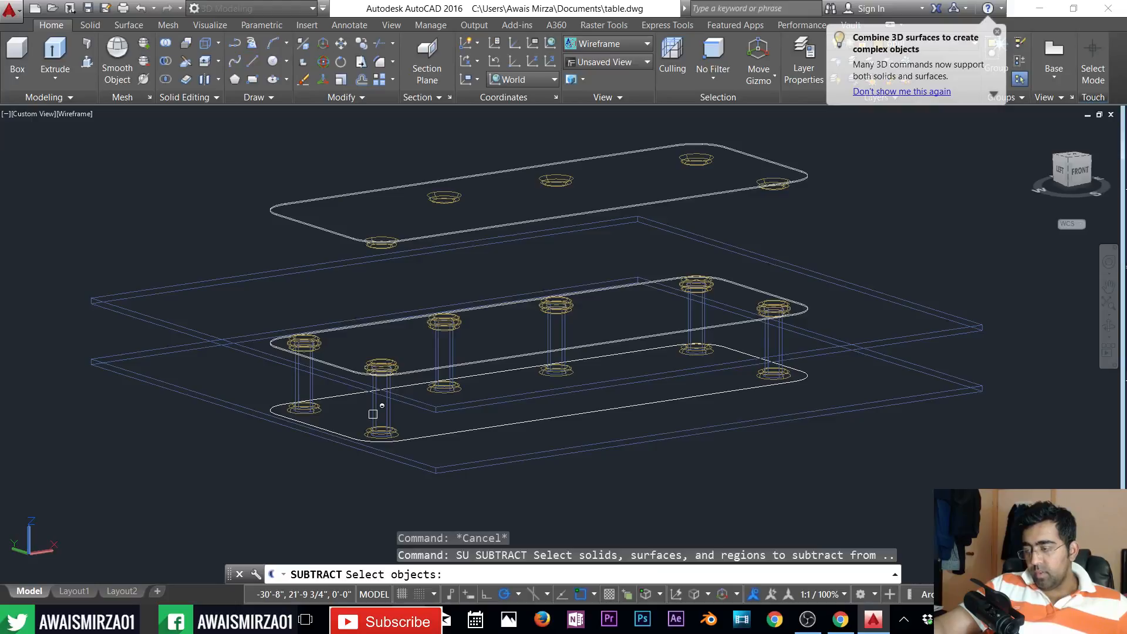
click(401, 462)
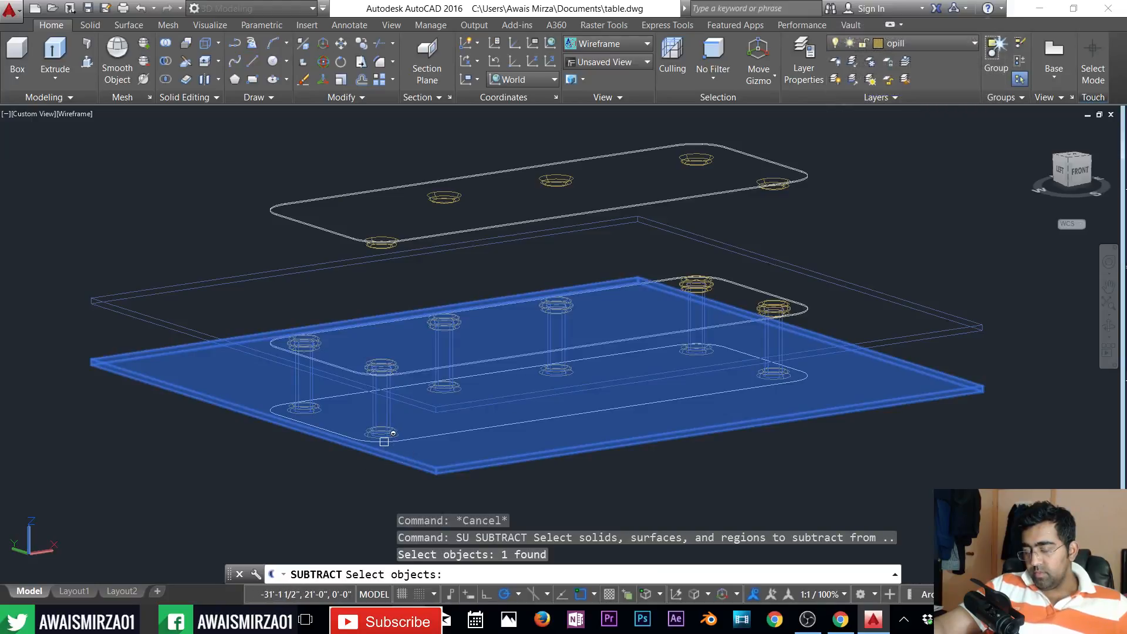
key(Return)
click(385, 409)
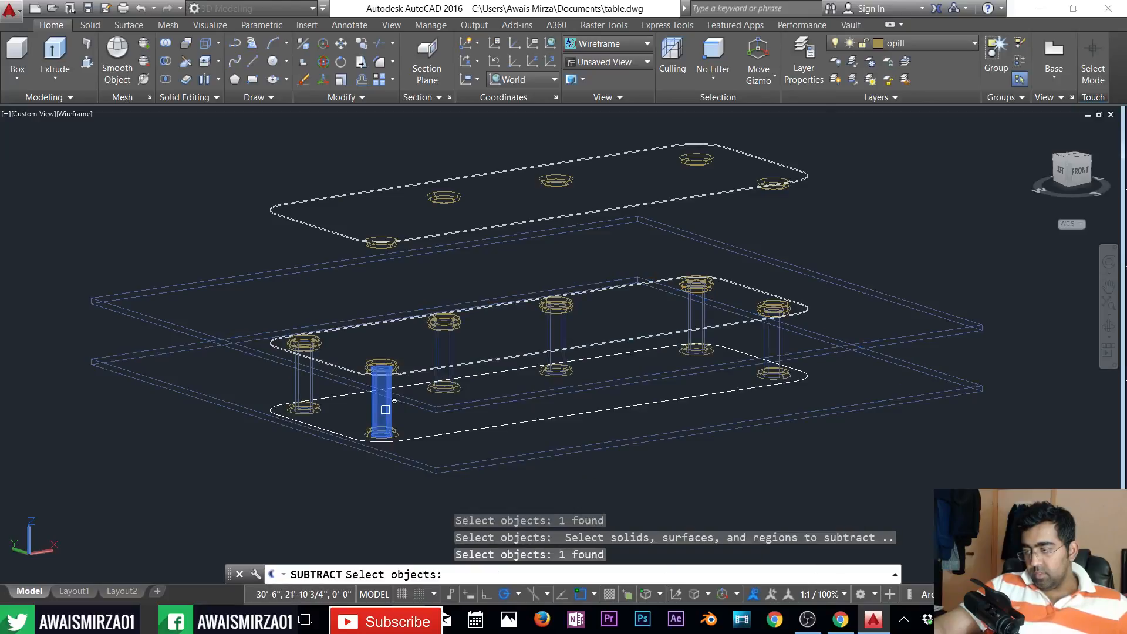
click(297, 387)
click(441, 352)
click(565, 326)
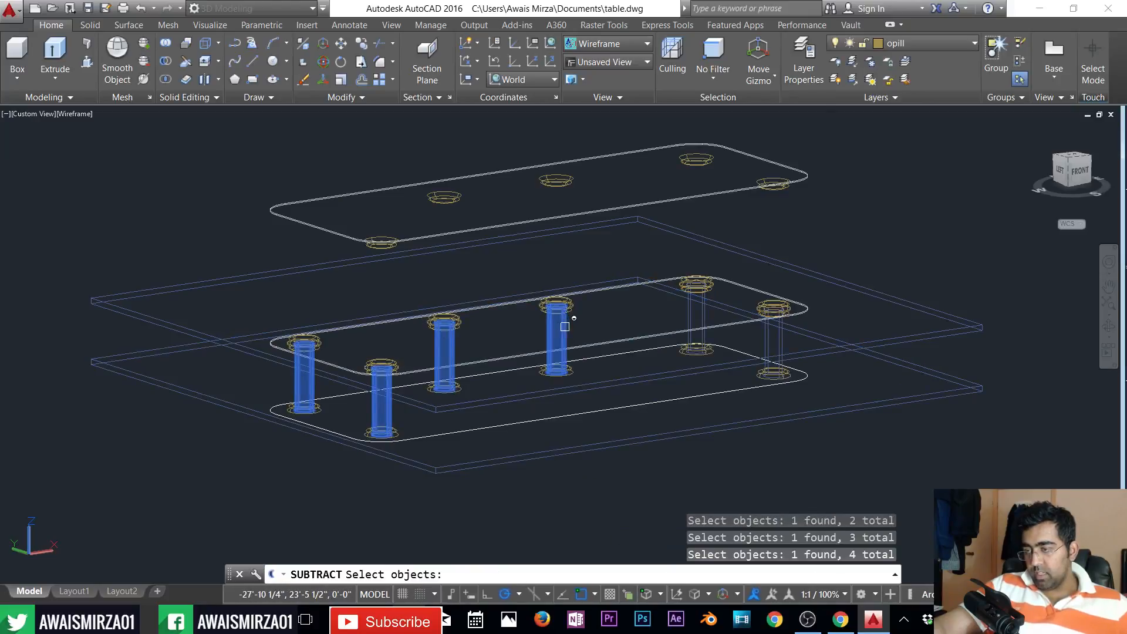
click(699, 320)
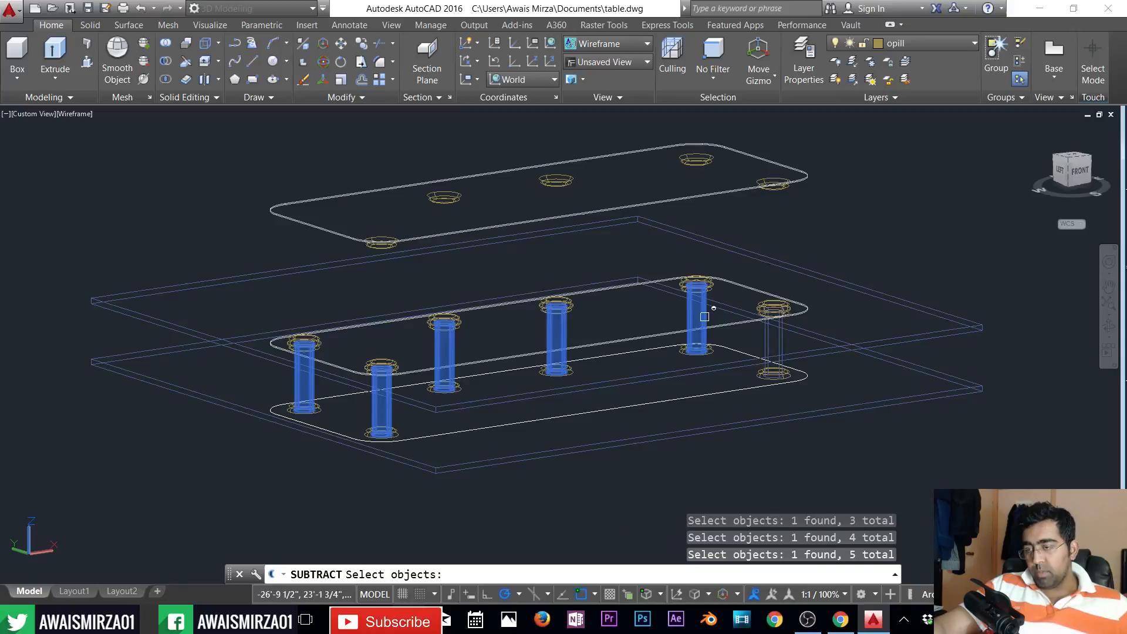
click(780, 338)
key(Return)
key(Return)
key(Escape)
key(Escape)
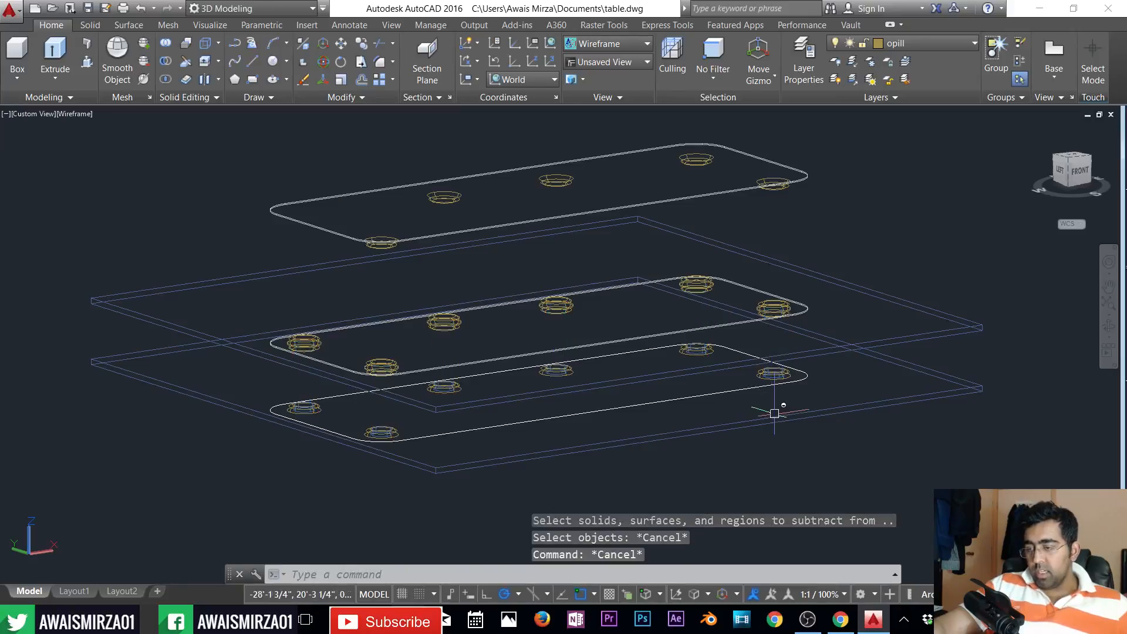
- Undo the subtraction of the six pillars from the lower slab
key(Escape)
text(u)
key(Return)
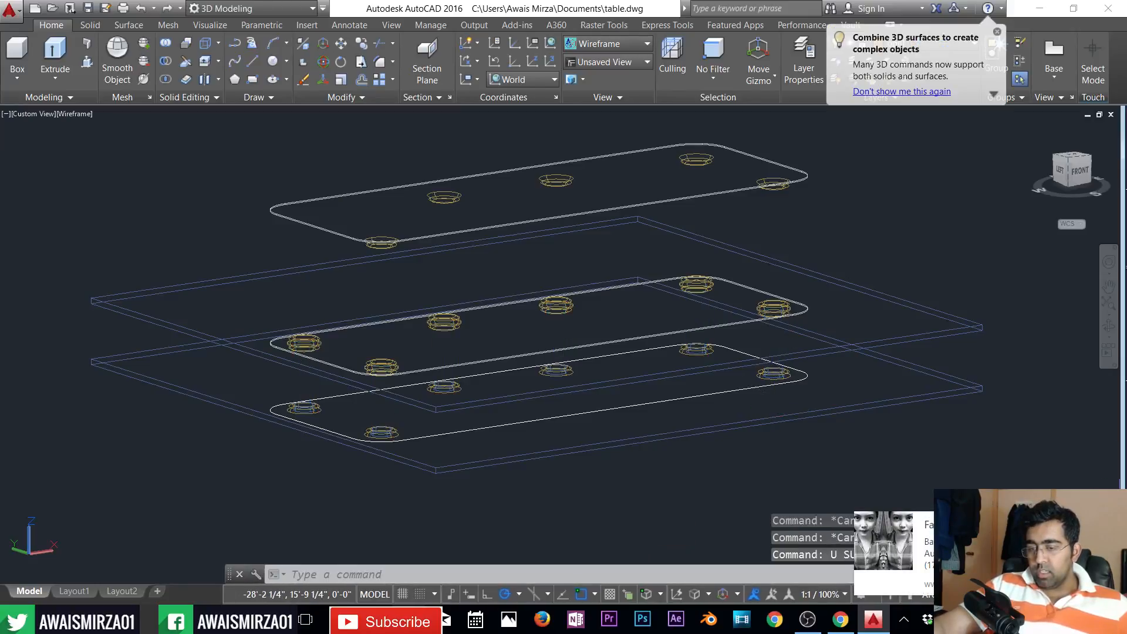
key(Escape)
key(Escape)
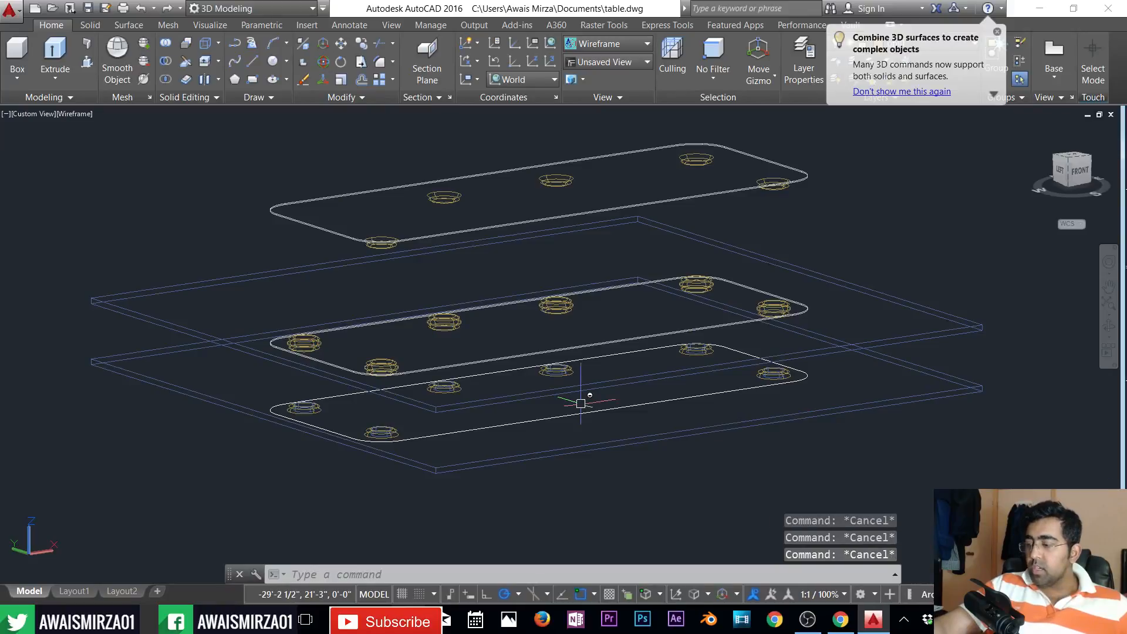
text(su)
key(Return)
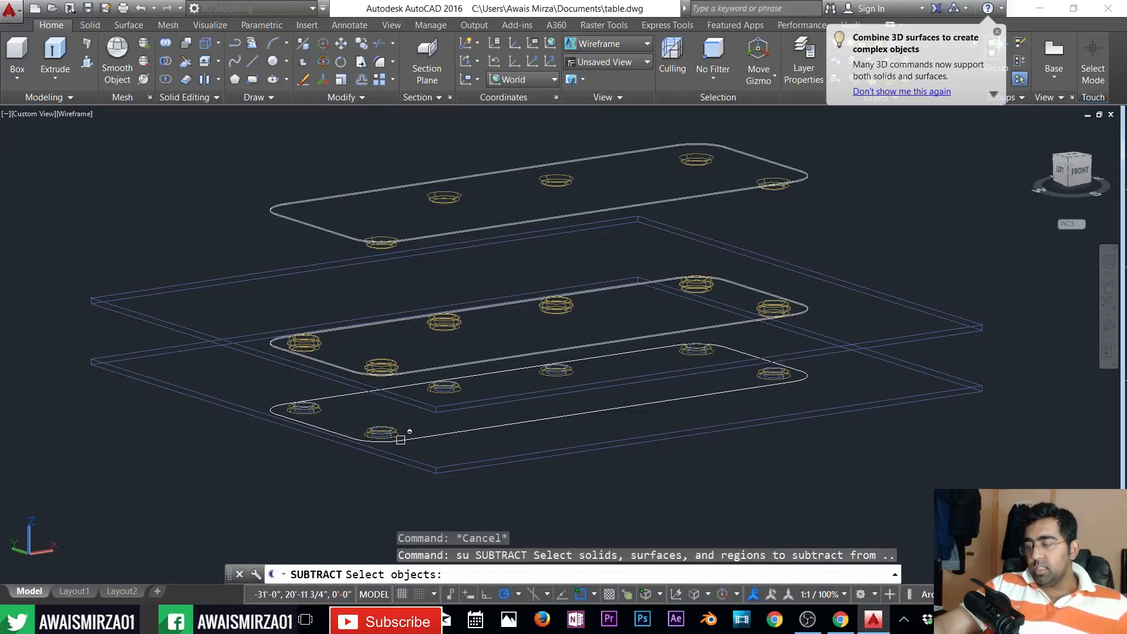
key(Escape)
key(Escape)
key(Escape)
text(u)
key(Return)
text(u)
key(Return)
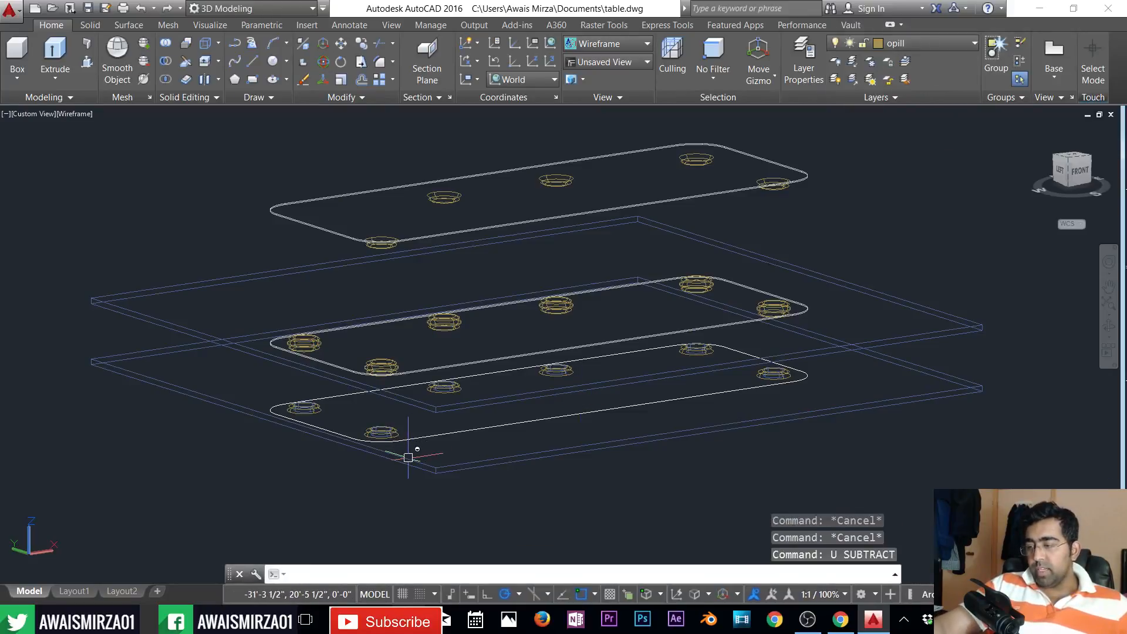
key(Escape)
key(Escape)
- Subtract the lower large slab from the six pillars and check the trimmed pillar bases up close
text(su)
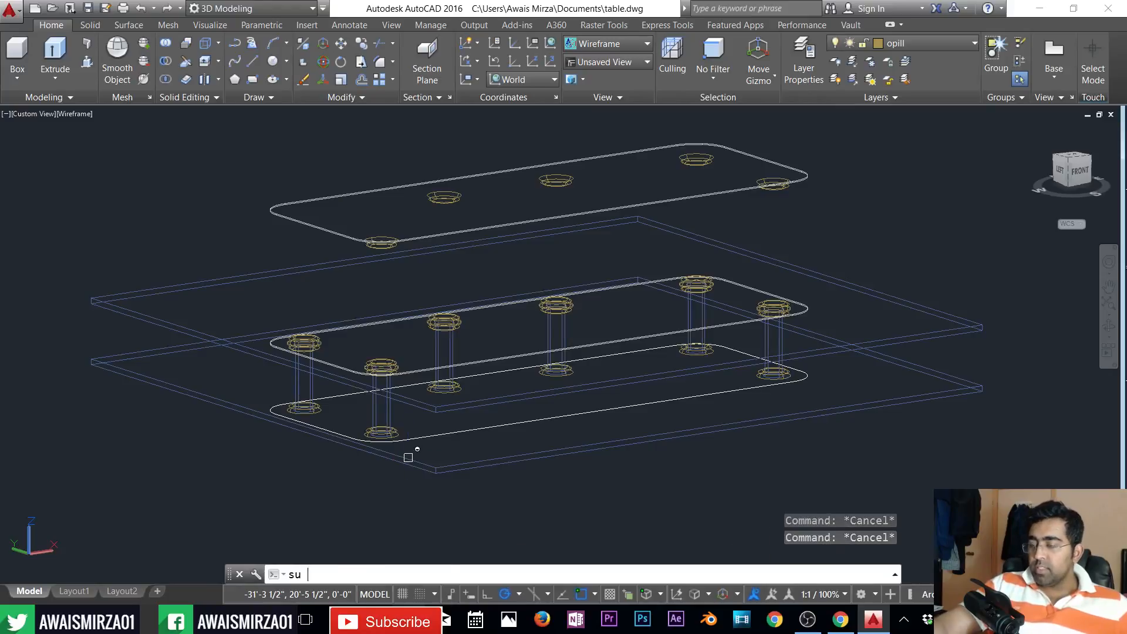
key(Return)
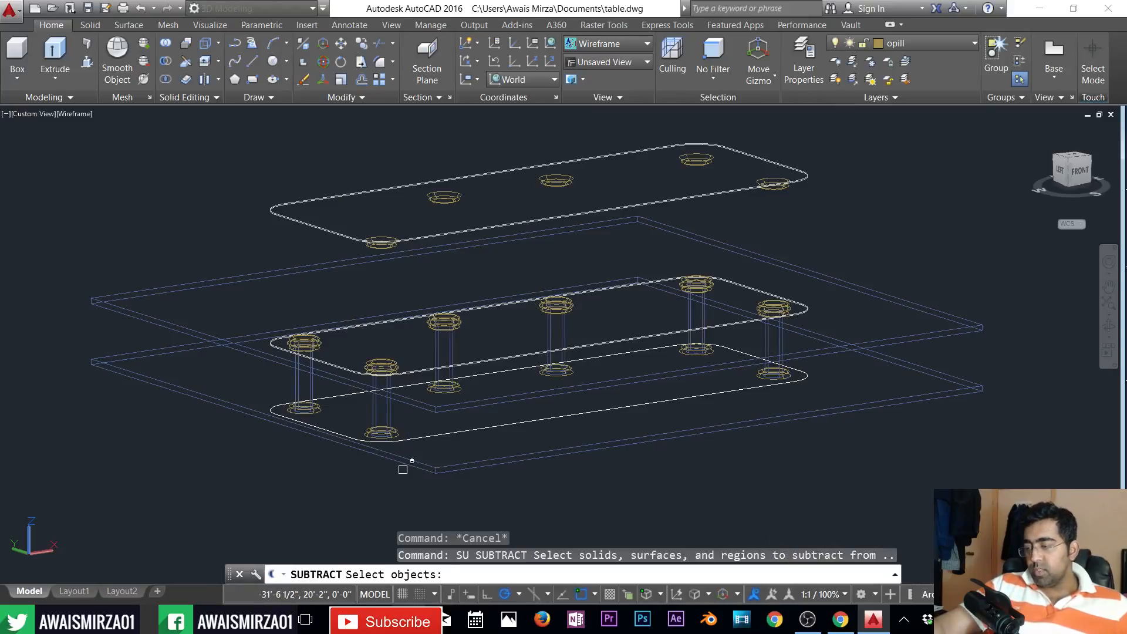
click(388, 411)
click(297, 383)
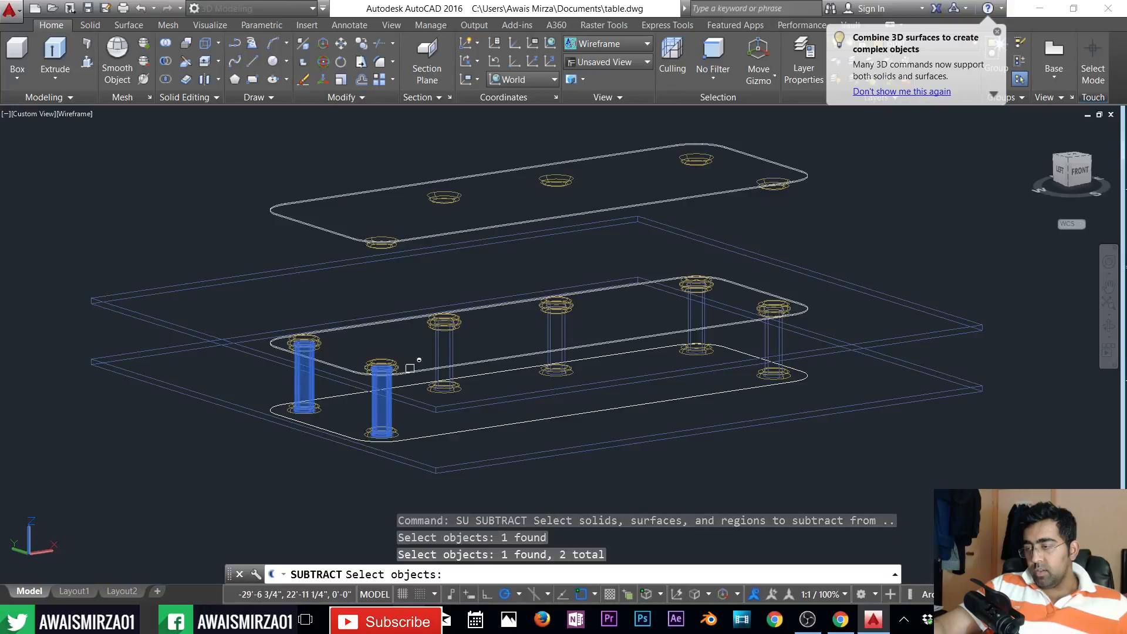
click(434, 361)
click(551, 328)
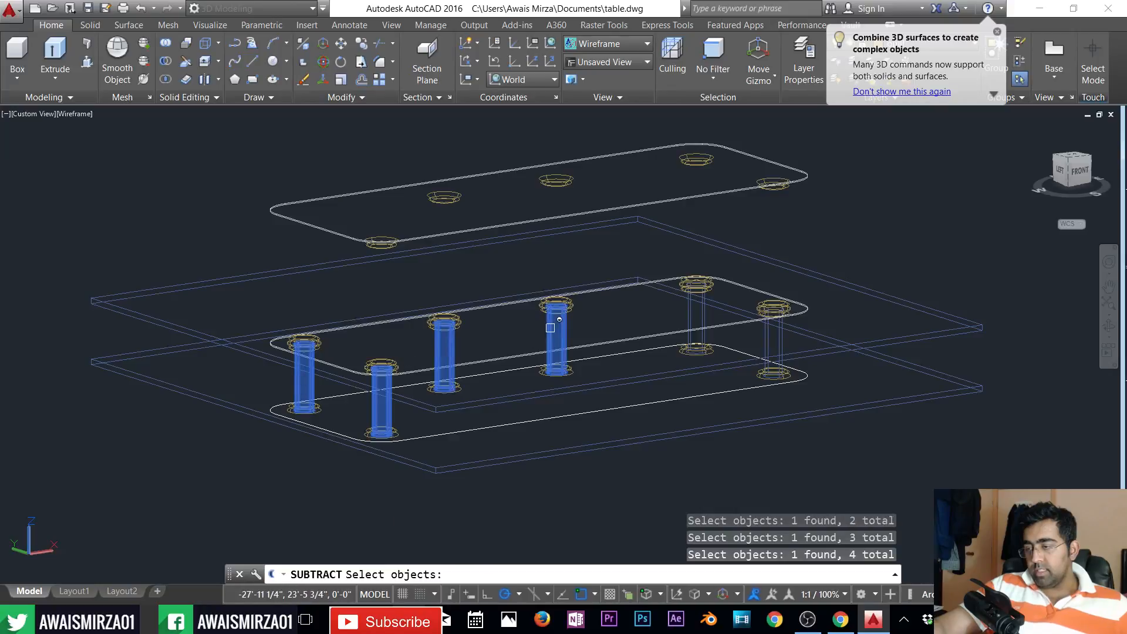
click(695, 310)
click(763, 346)
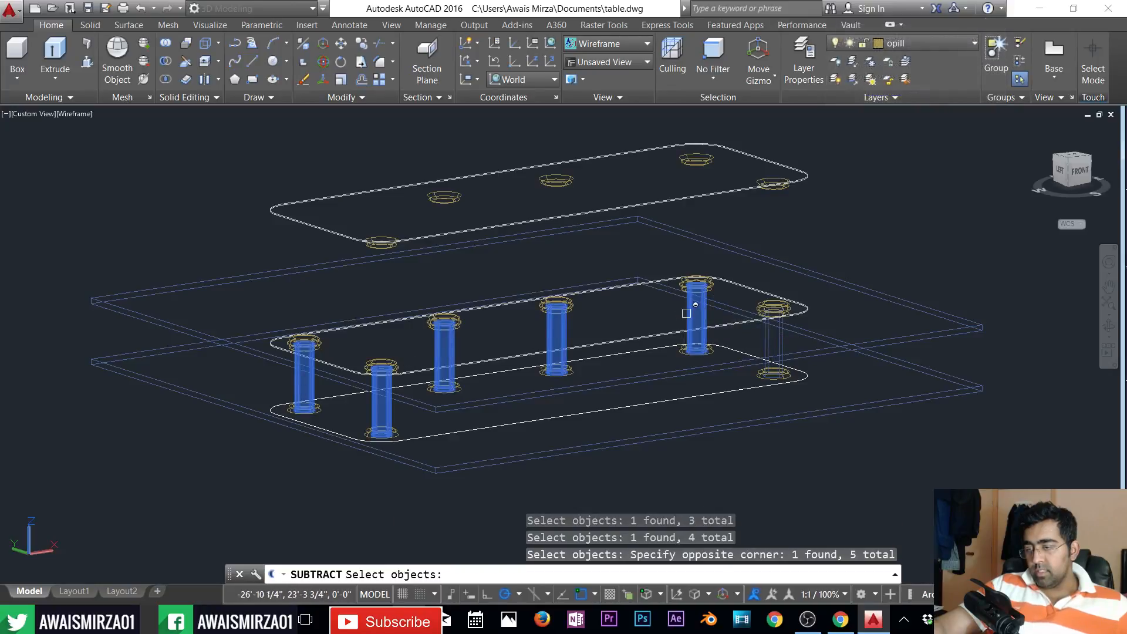
click(769, 347)
key(Return)
click(675, 432)
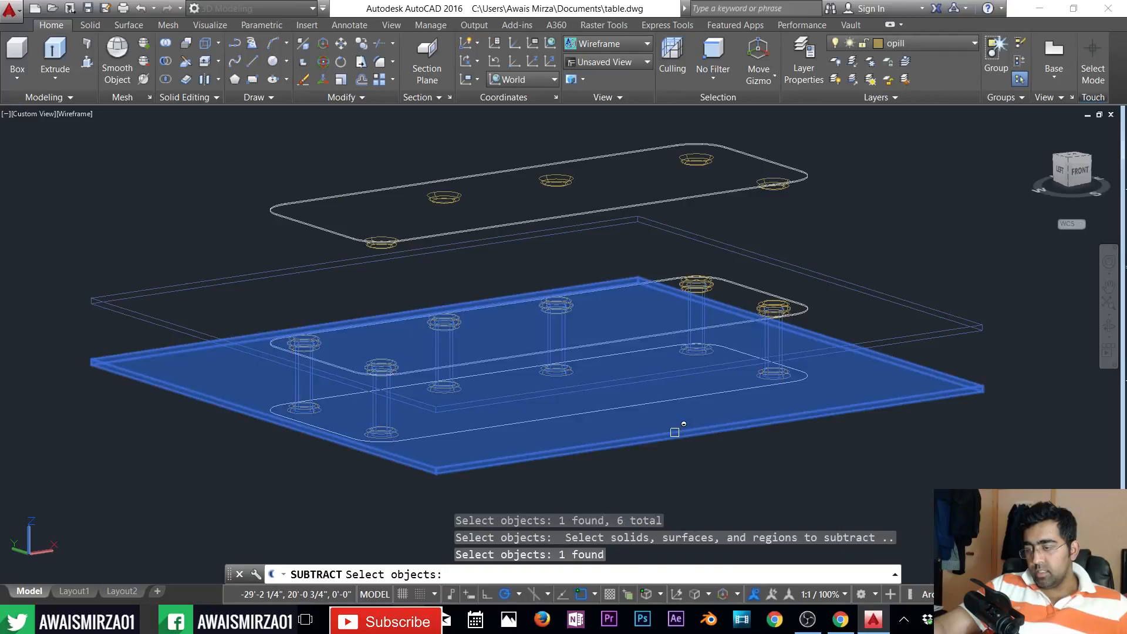
key(Return)
scroll(386, 449, up, 5)
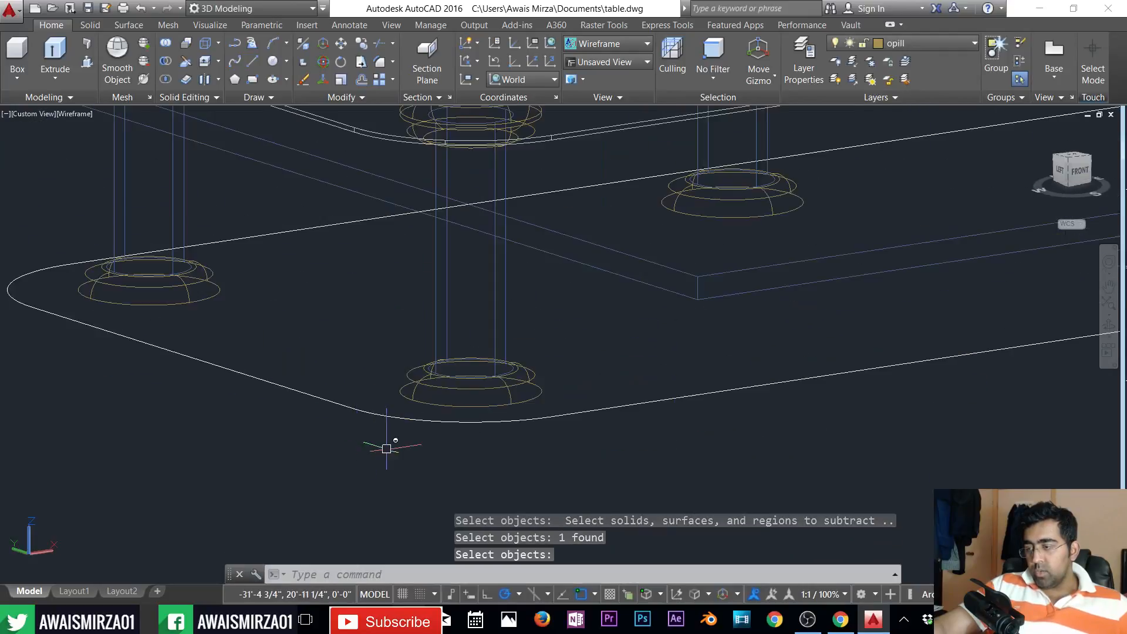
scroll(386, 449, down, 6)
- Subtract the remaining large rectangular slab from the six pillars to trim their other ends
key(Return)
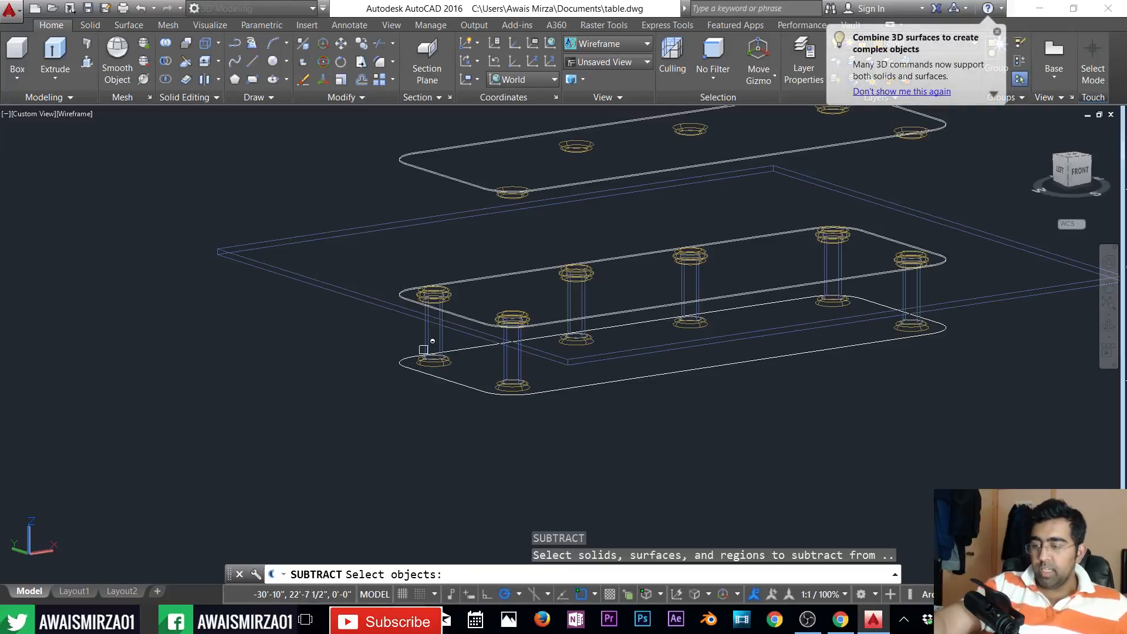
text(p)
key(Return)
click(433, 341)
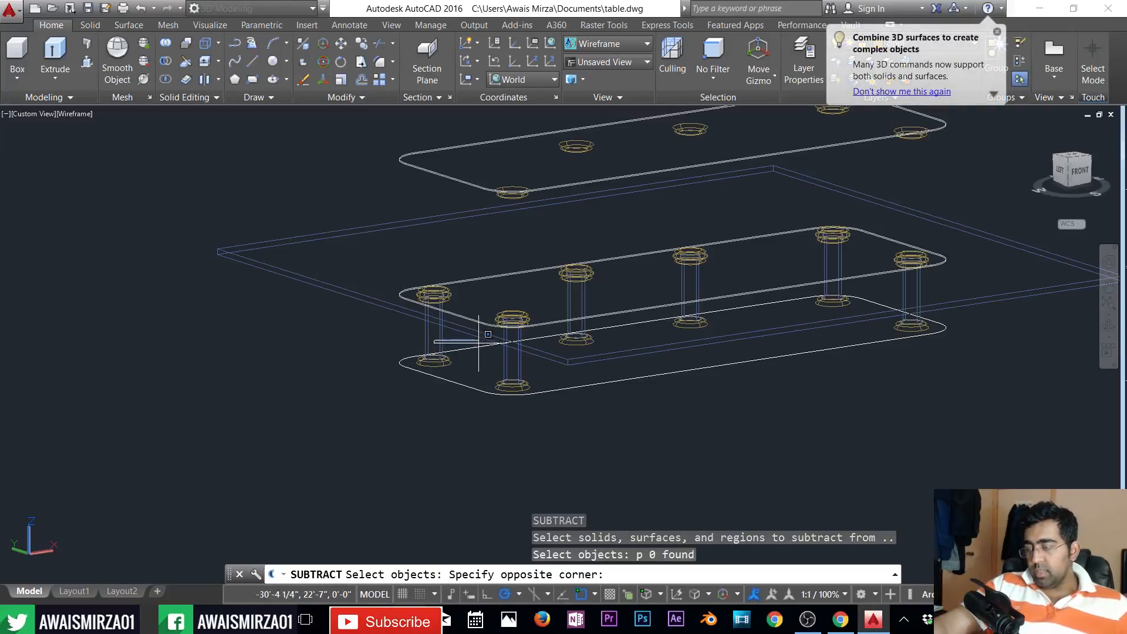
key(Escape)
click(445, 326)
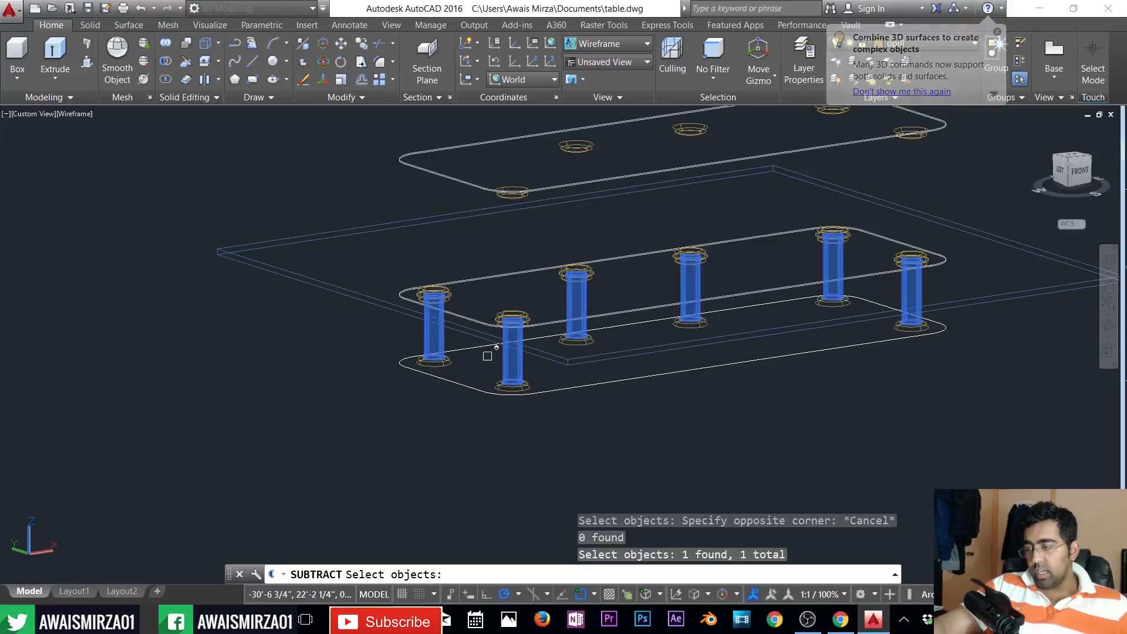
key(Return)
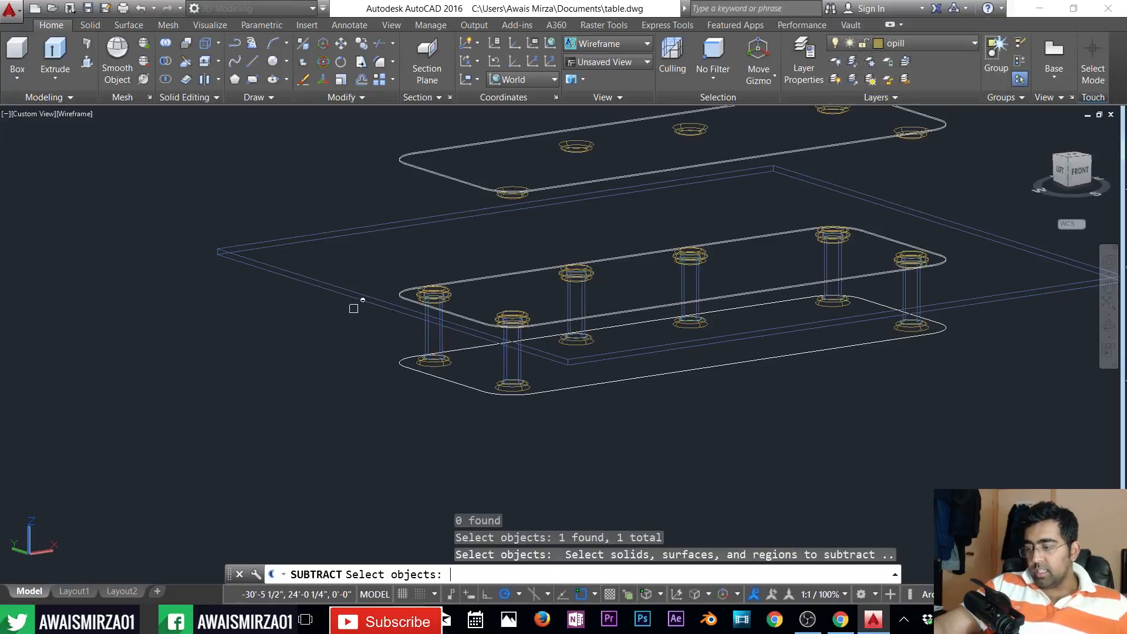
click(341, 279)
click(330, 285)
key(Return)
scroll(495, 313, up, 3)
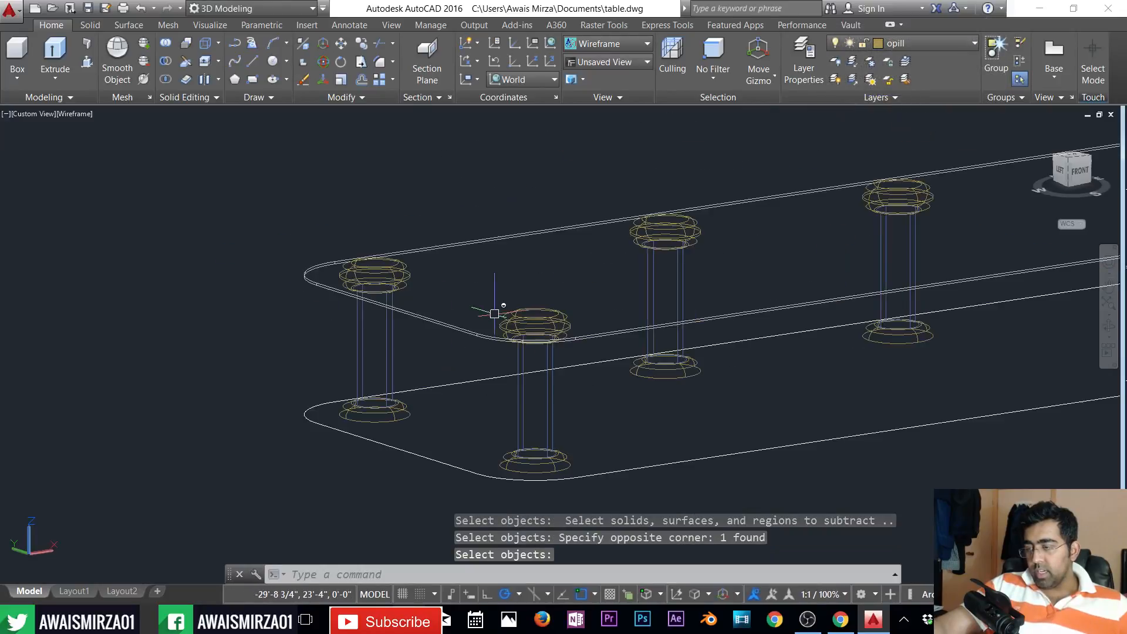
key(Escape)
key(Escape)
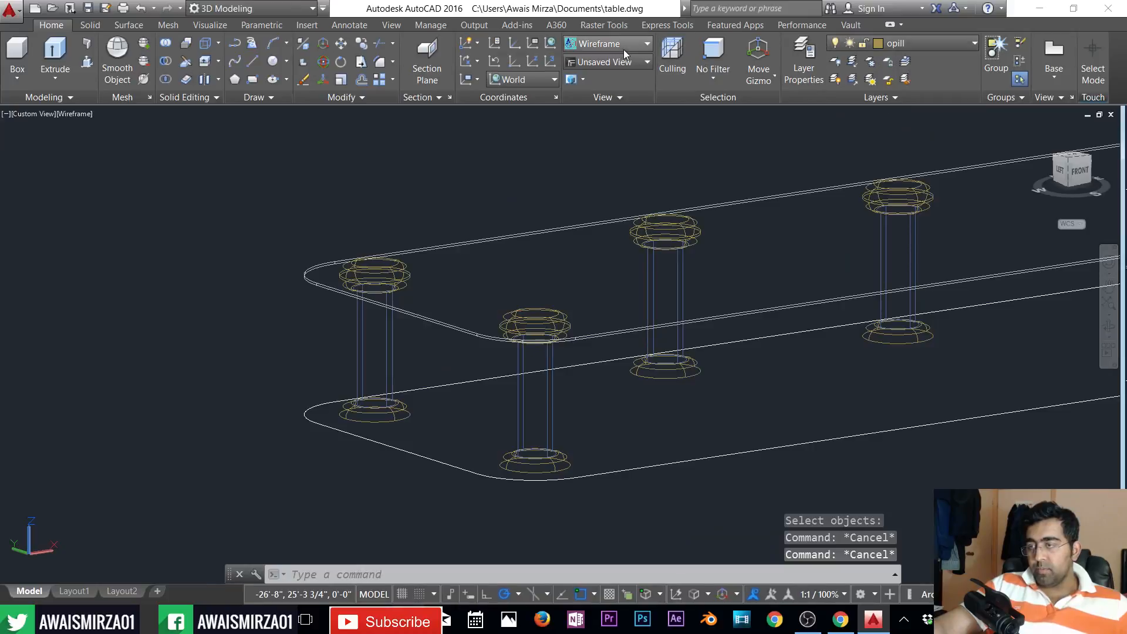
- Switch the visual style to Shaded and inspect the trimmed pillars and their caps from below and above
click(624, 49)
click(438, 136)
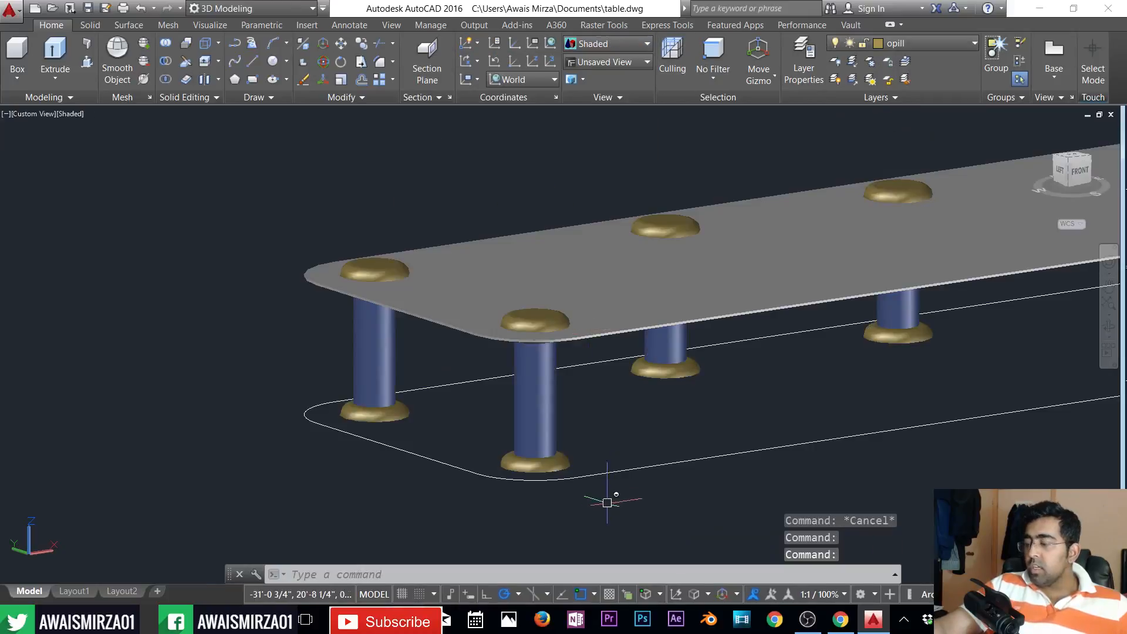
scroll(608, 502, up, 10)
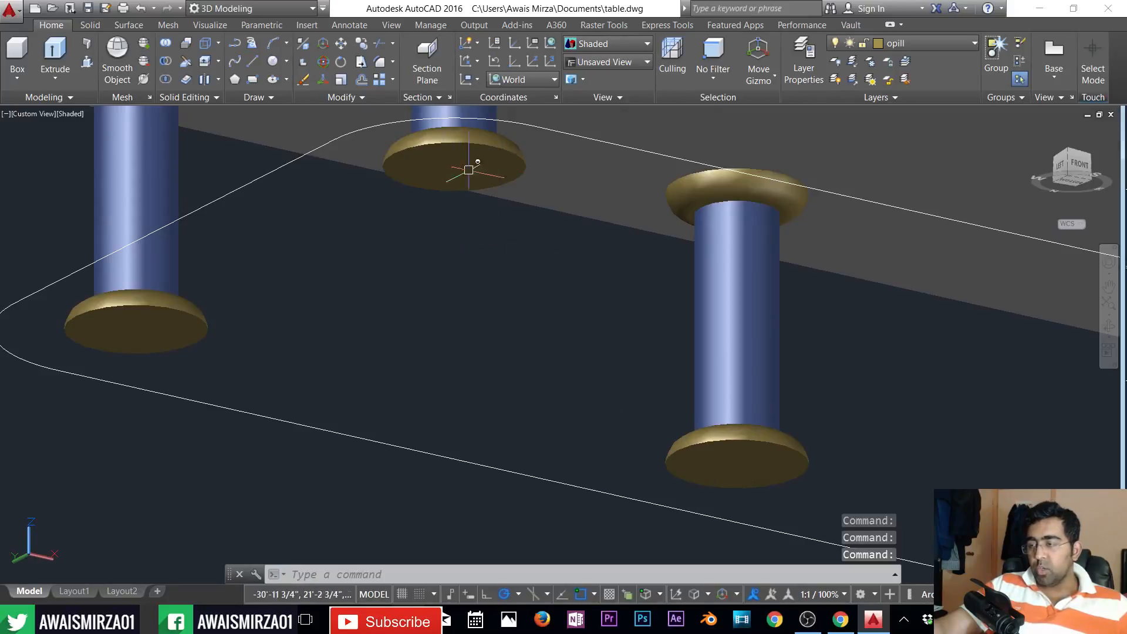
shift+middle_drag(465, 278, 596, 214)
key(Escape)
key(Escape)
key(Escape)
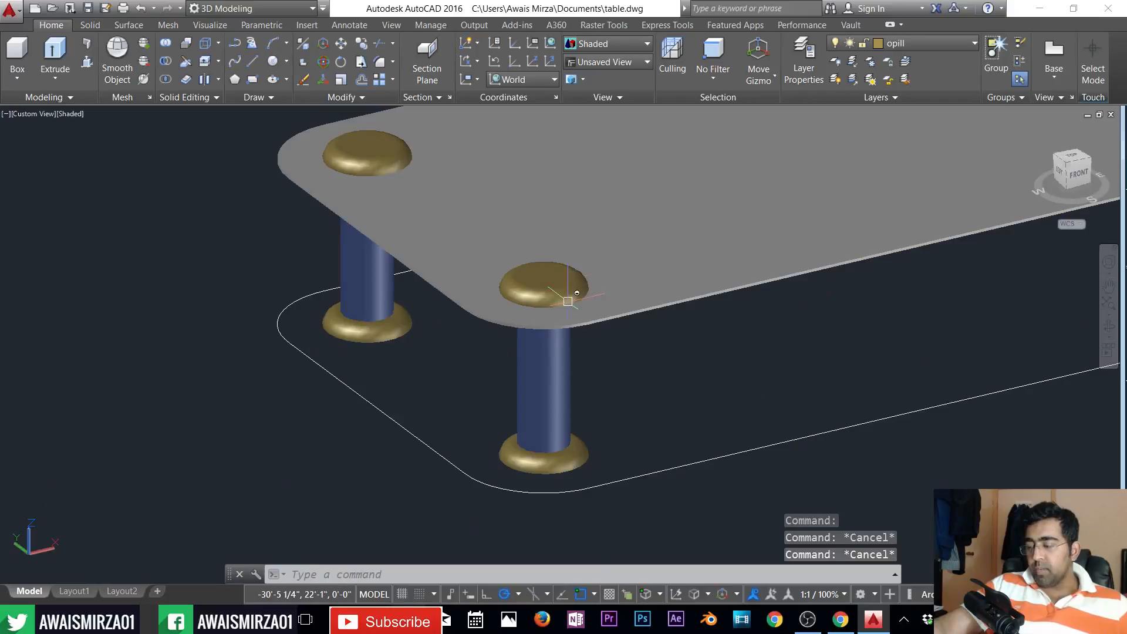
- Copy the six pillars straight up from the edge of a bottom cap to the matching point of the middle shelf's cap
text(co)
key(Return)
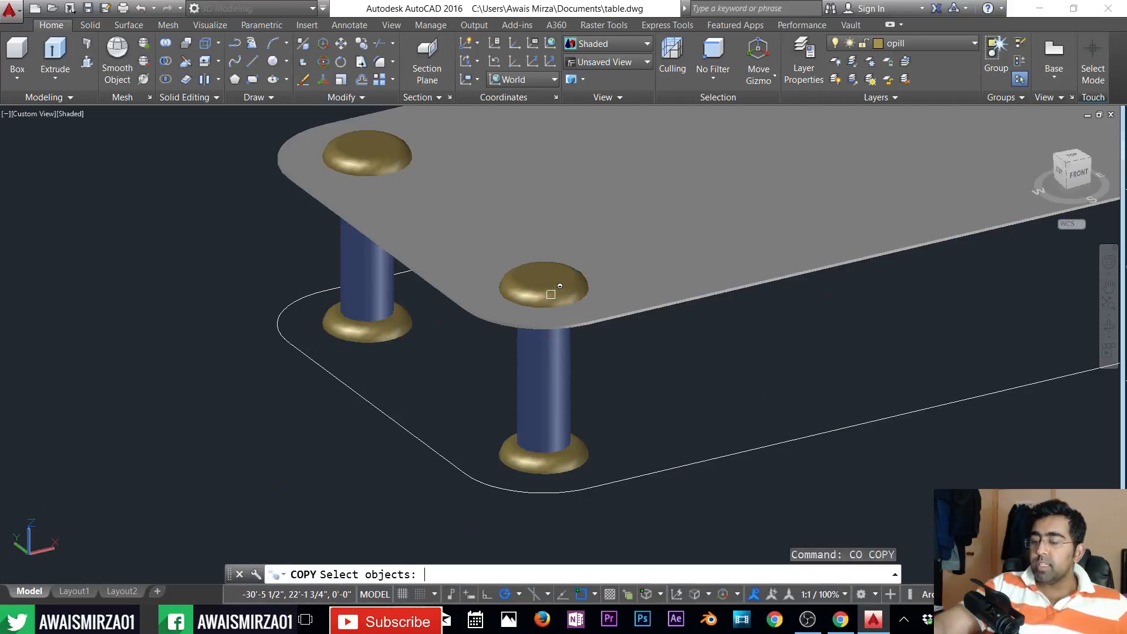
key(Return)
click(542, 373)
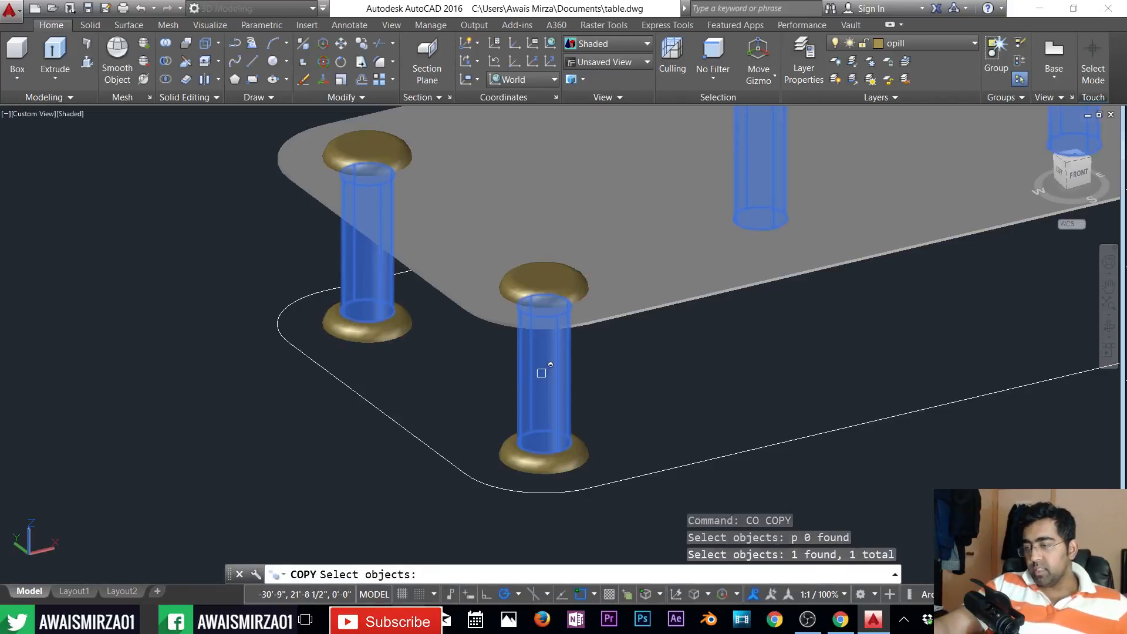
key(Return)
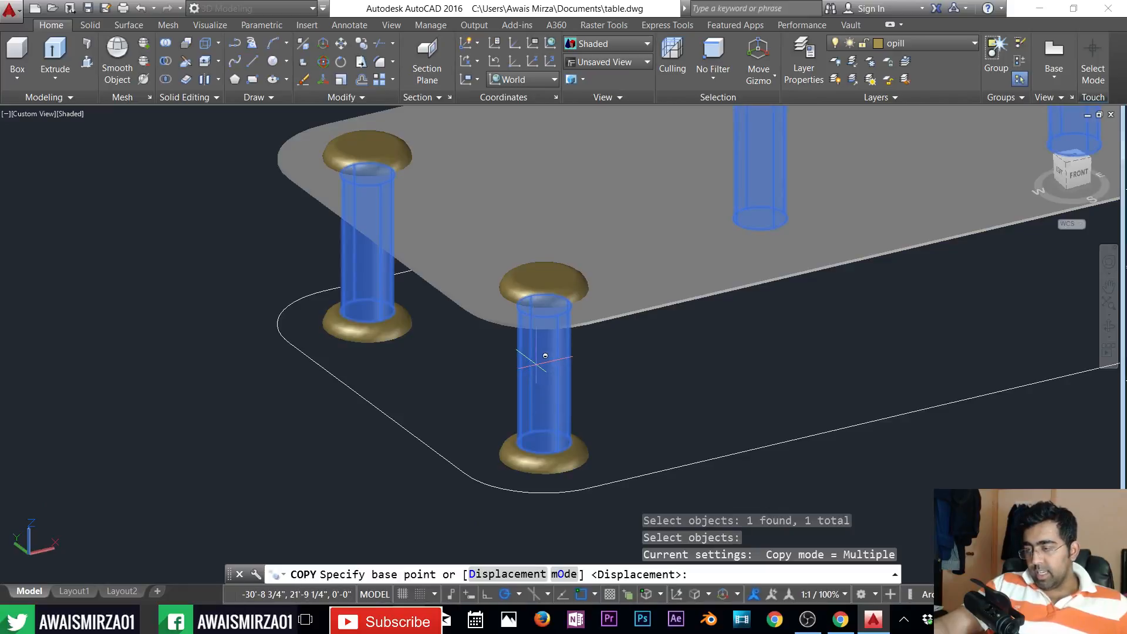
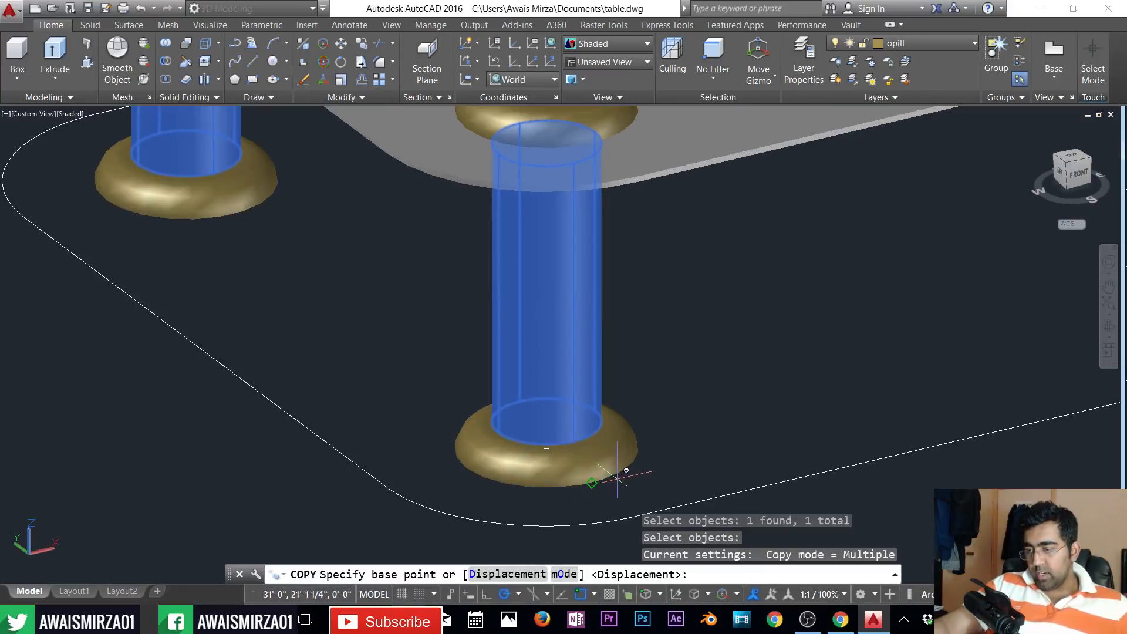
click(592, 482)
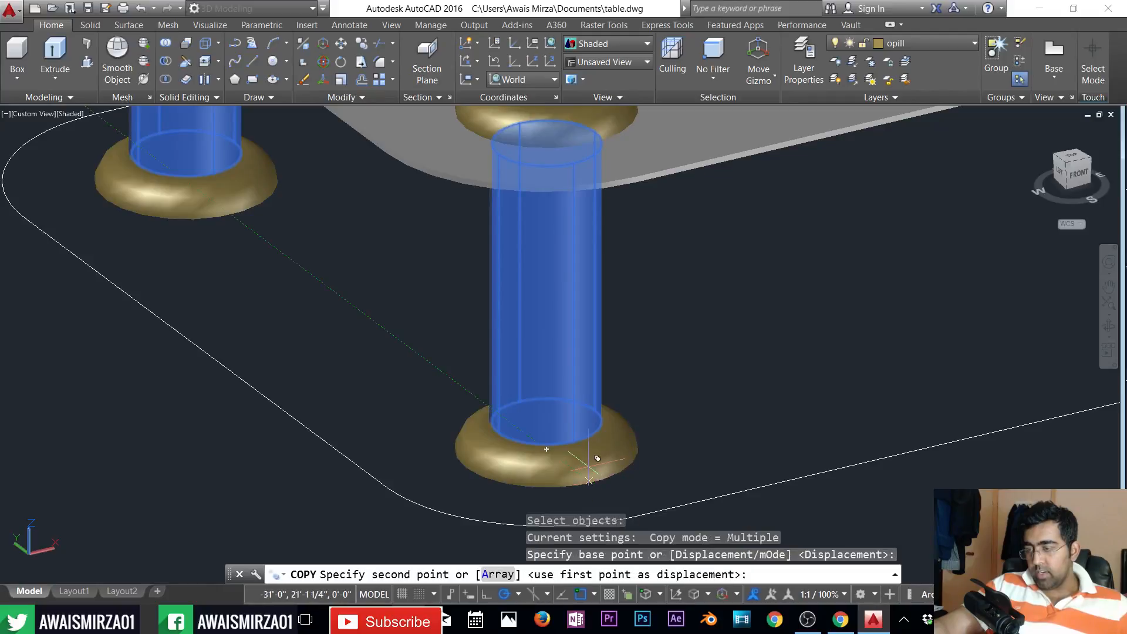
scroll(593, 252, up, 3)
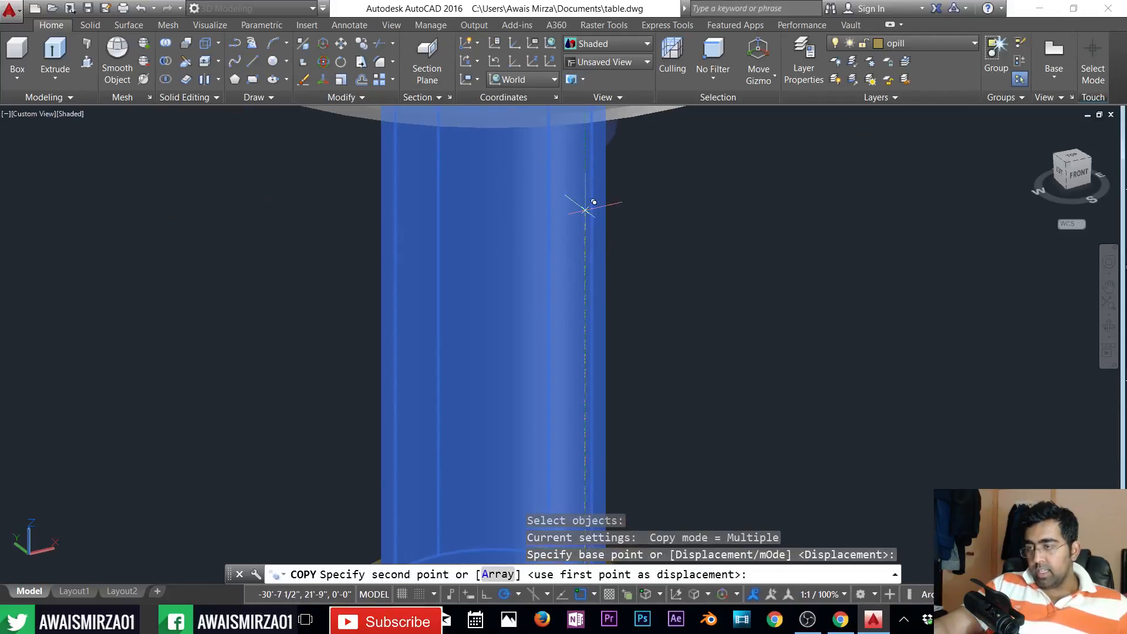
scroll(591, 206, down, 4)
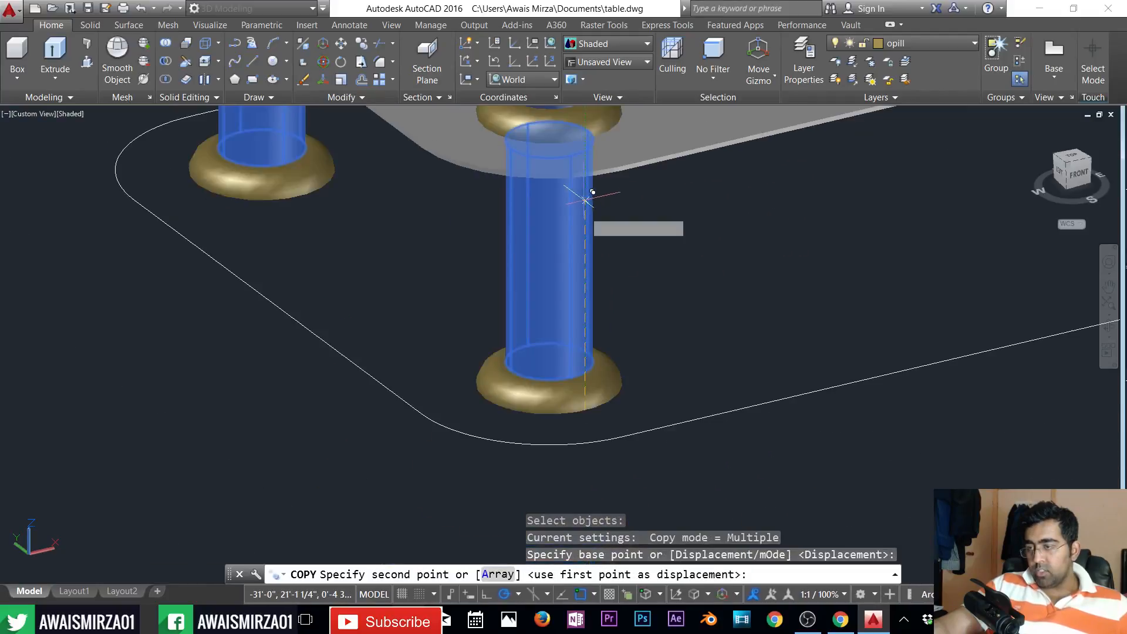
click(587, 142)
scroll(604, 139, down, 2)
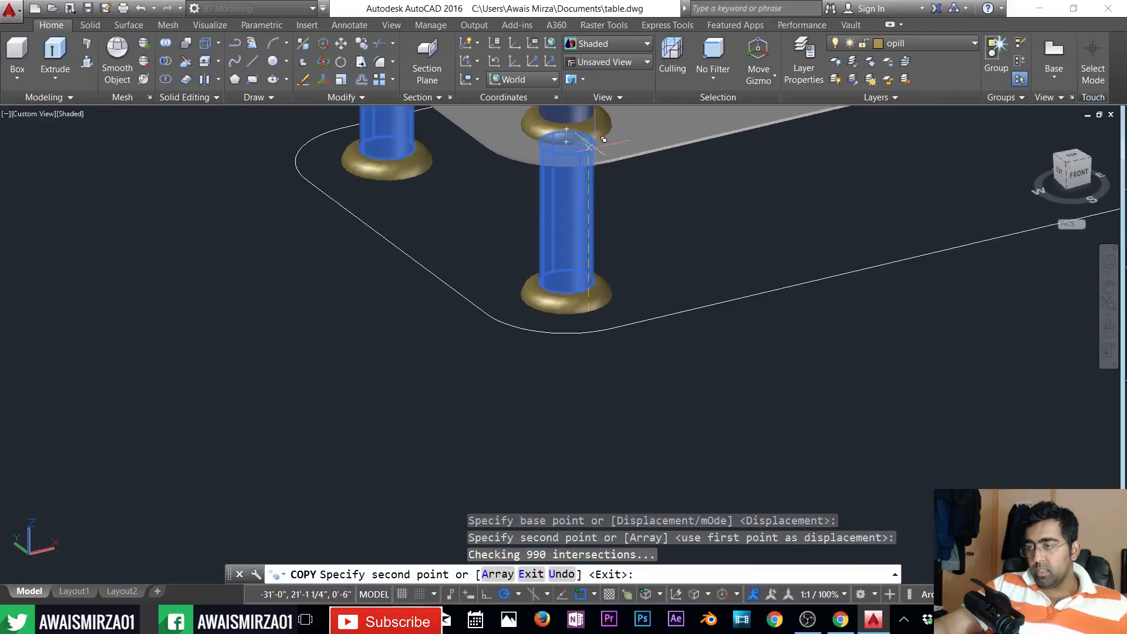
key(Return)
scroll(587, 144, down, 5)
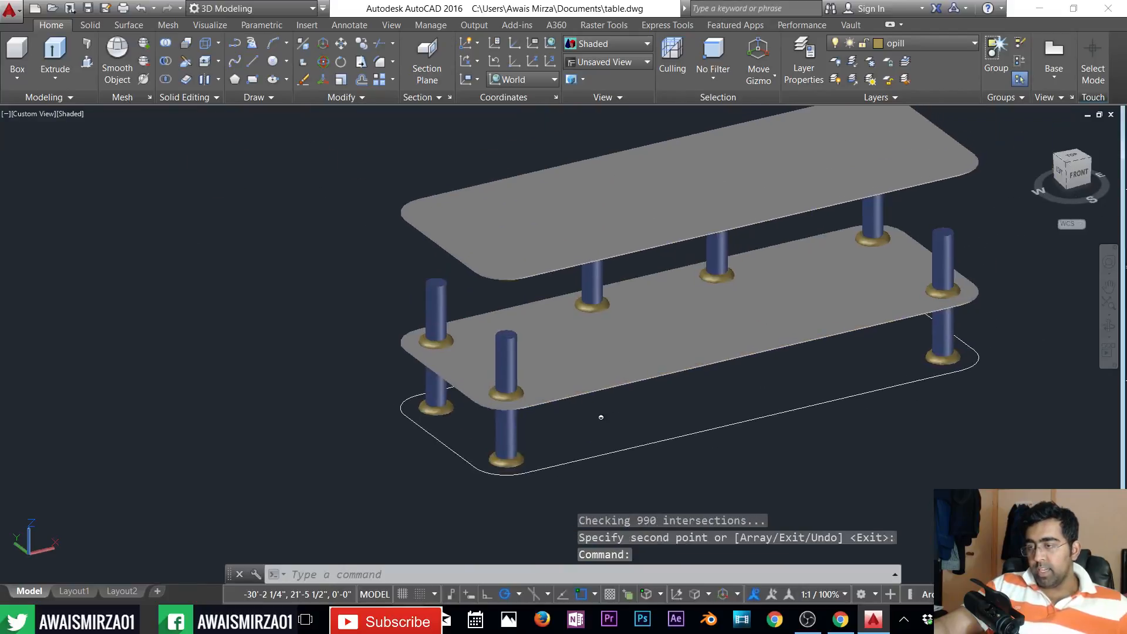
- Examine the gap between the copied pillars and the caps beneath the table's top sheet from several angles
scroll(493, 346, up, 3)
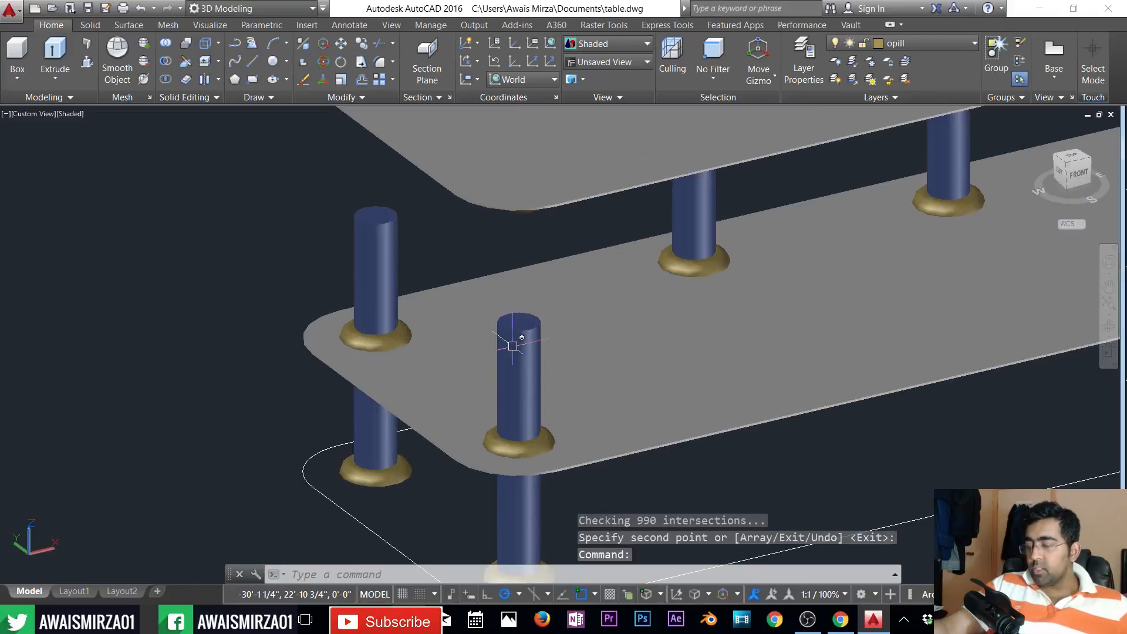
shift+middle_drag(513, 346, 553, 254)
scroll(555, 254, down, 5)
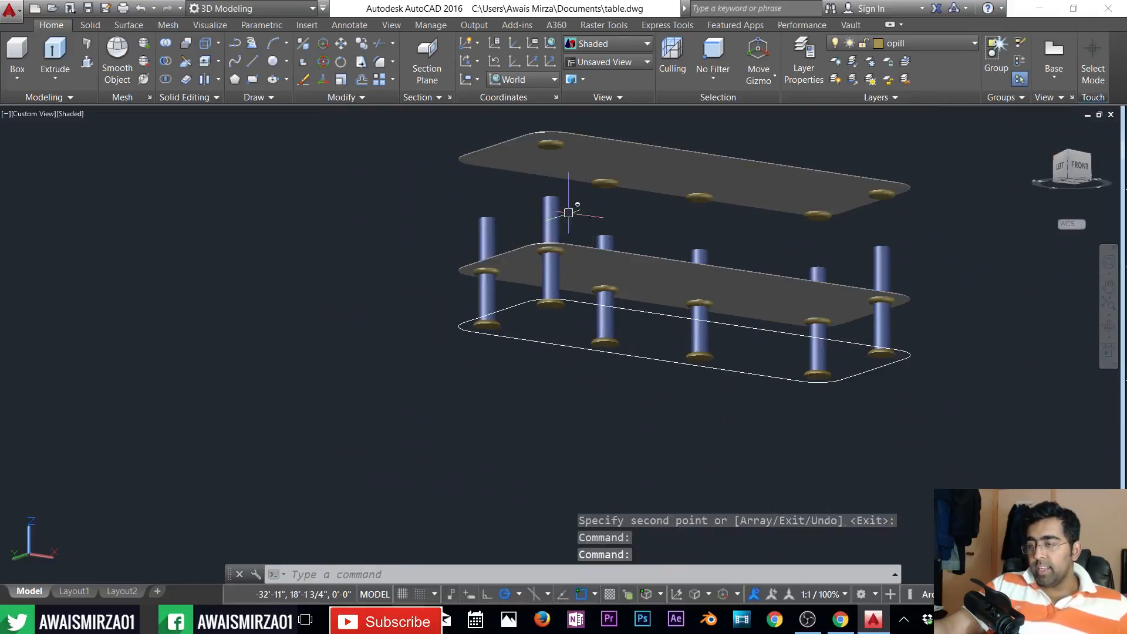
scroll(568, 212, up, 6)
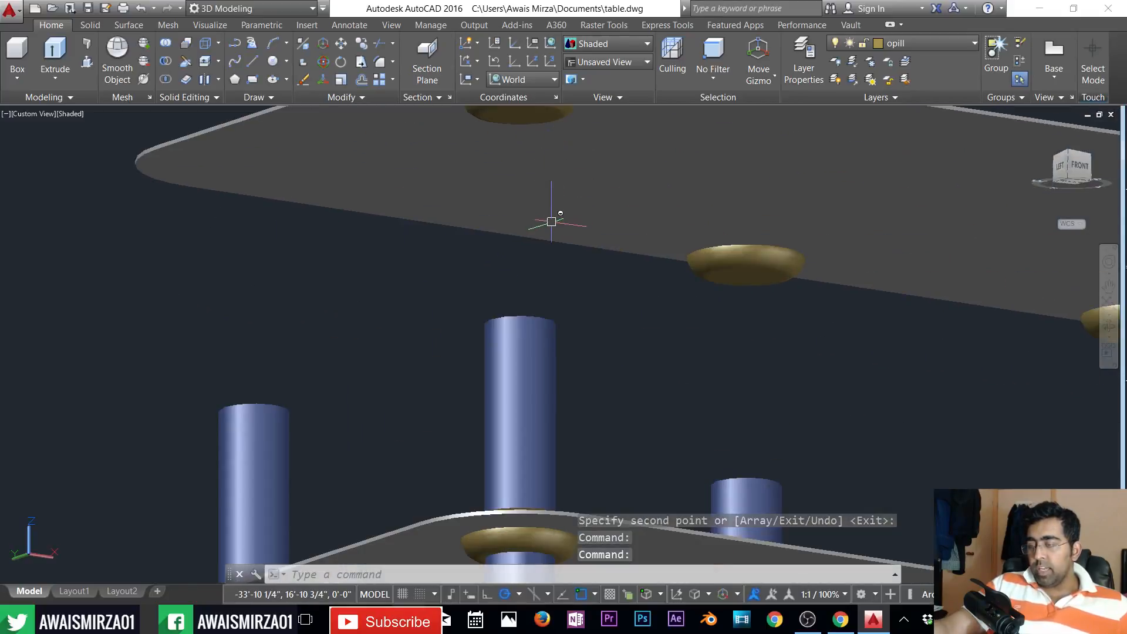
shift+middle_drag(555, 305, 574, 392)
scroll(578, 395, down, 3)
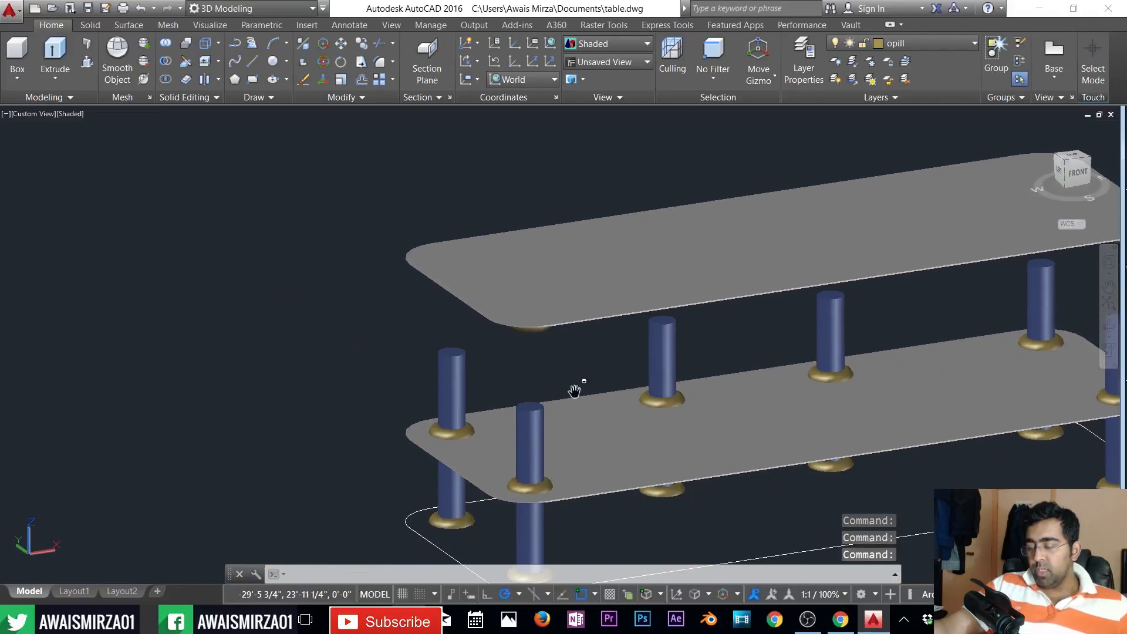
scroll(536, 406, up, 2)
key(Escape)
key(Escape)
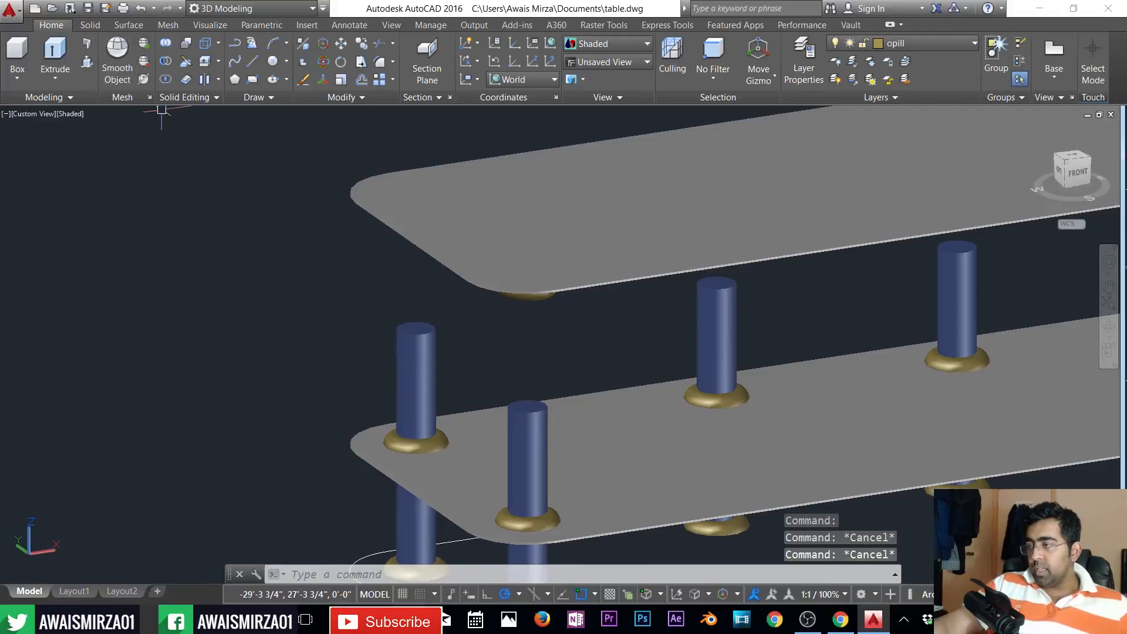
click(206, 62)
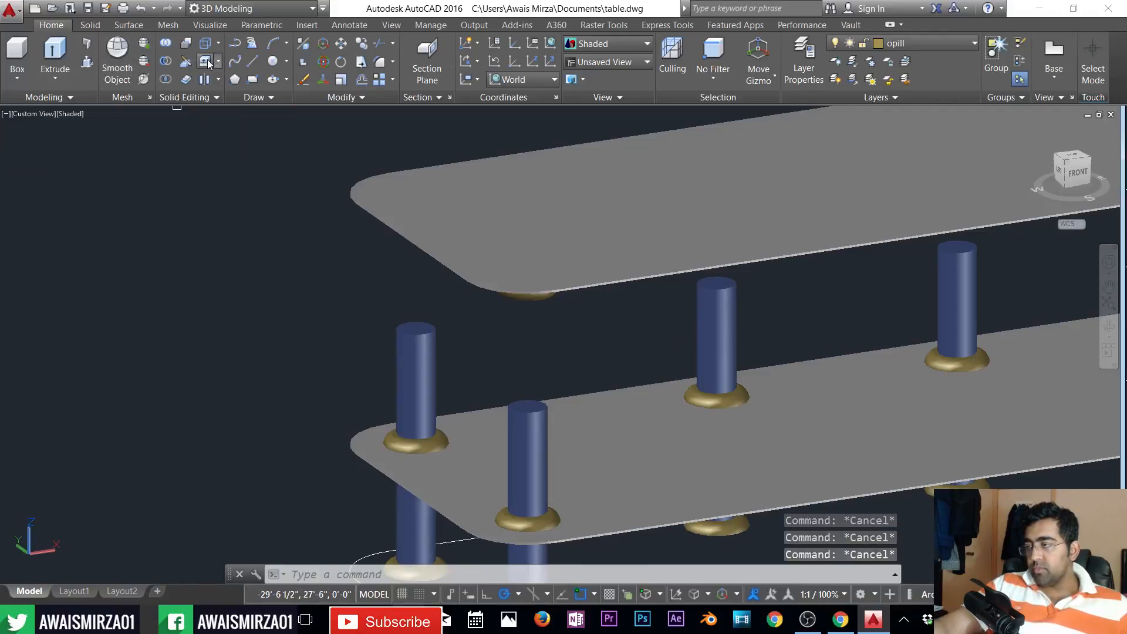
scroll(533, 309, up, 3)
click(531, 440)
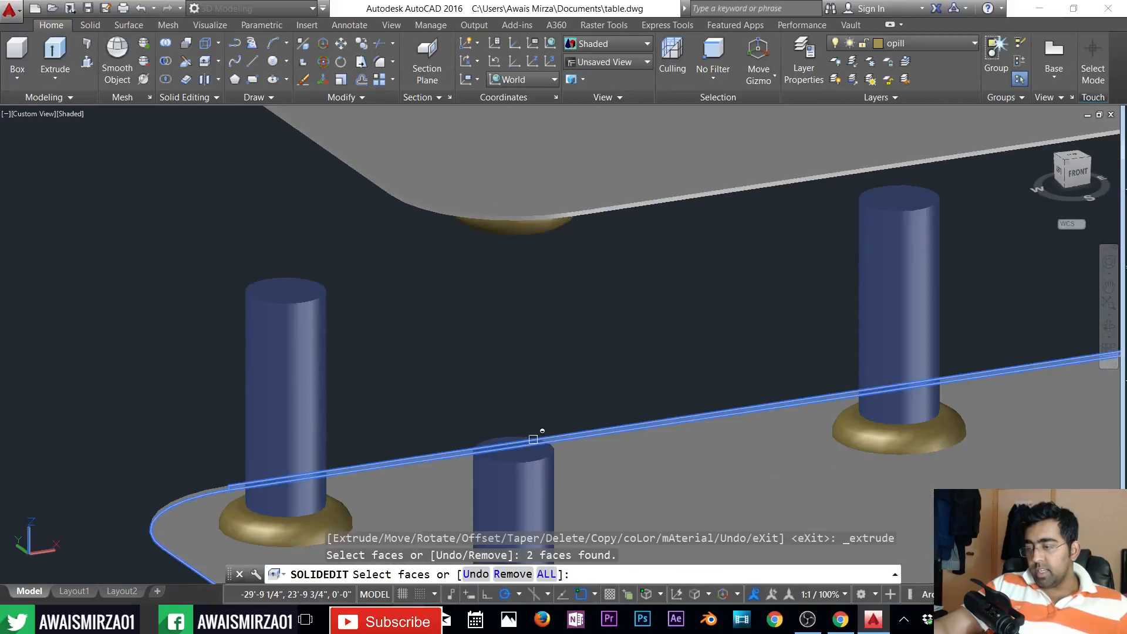
key(Escape)
key(Return)
key(Escape)
key(Escape)
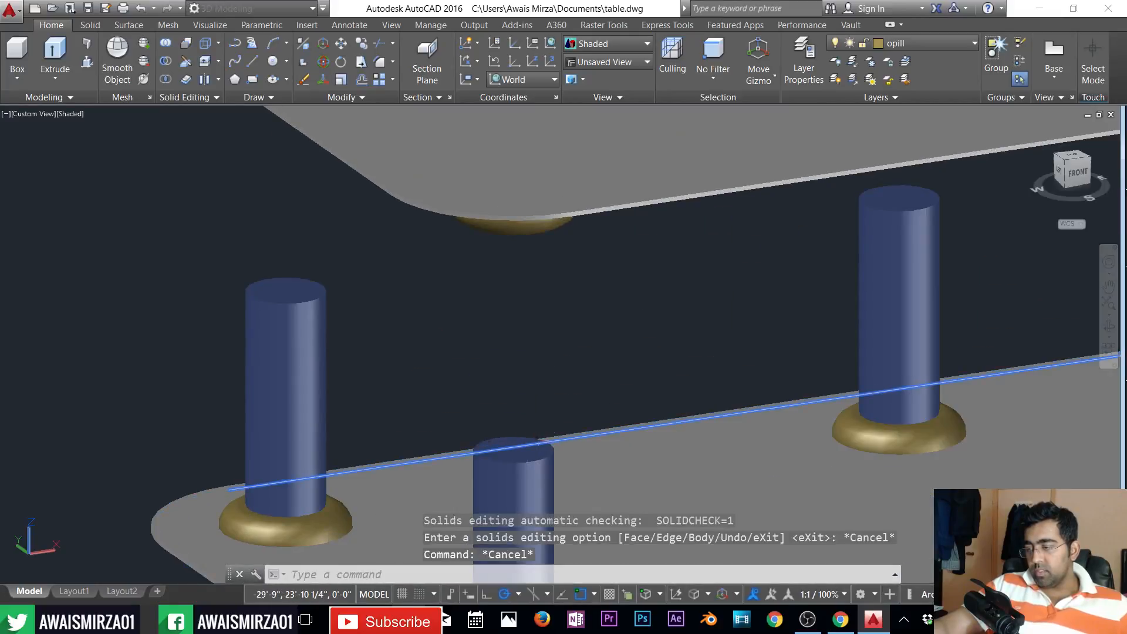
key(Return)
key(Escape)
key(Escape)
key(Escape)
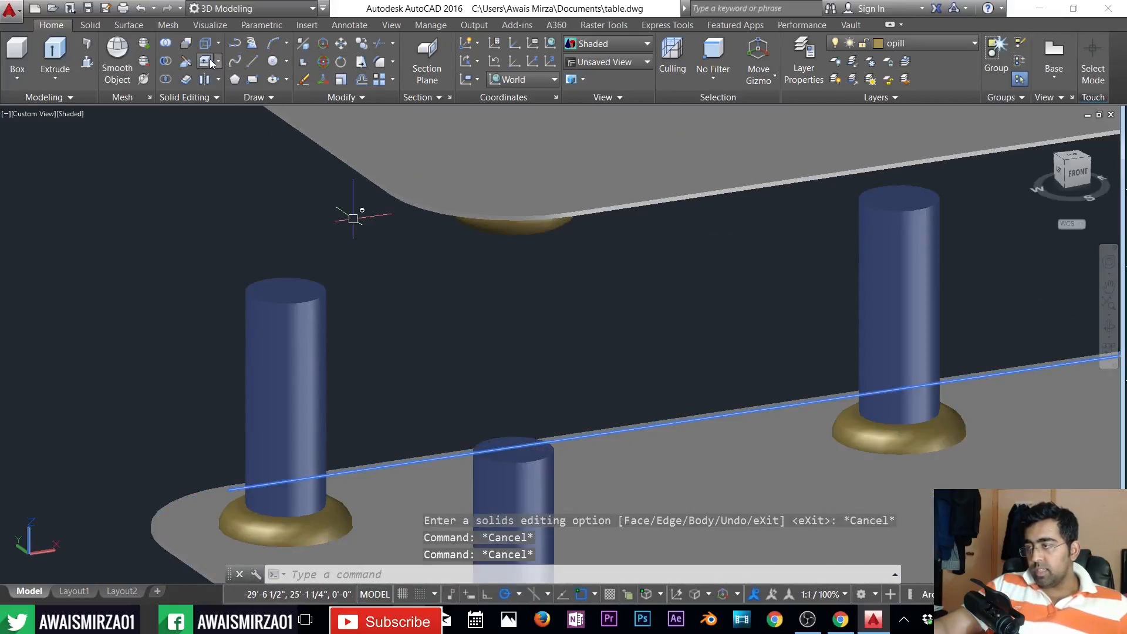
- Extrude the top face of the copied front corner pillar up to the cap under the top sheet, with a 0 taper angle
key(Return)
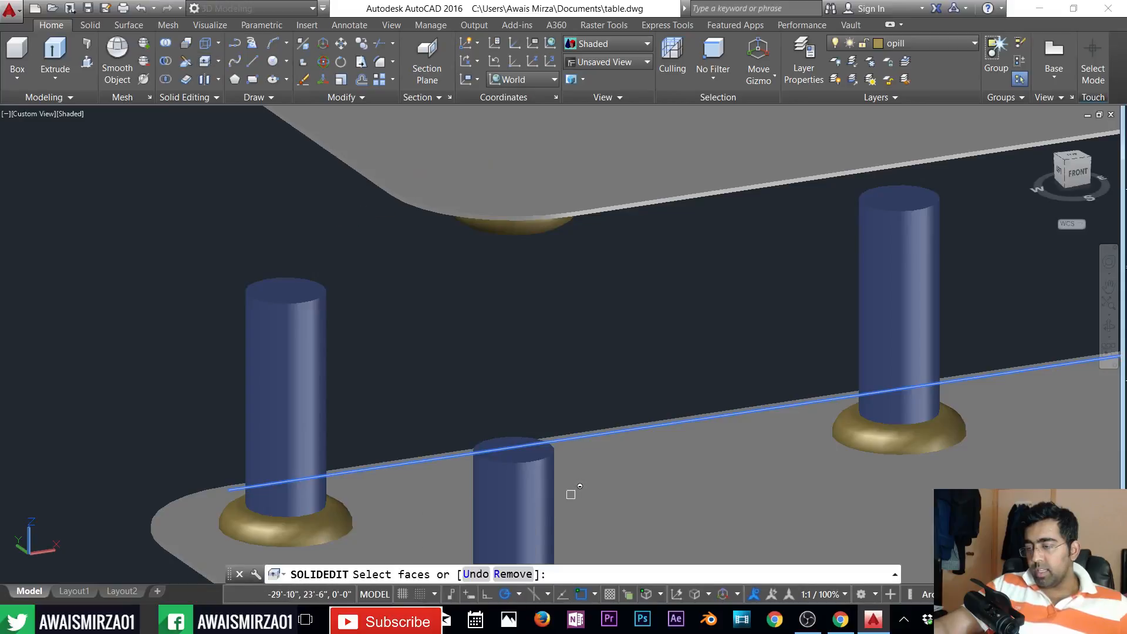
click(532, 453)
key(Return)
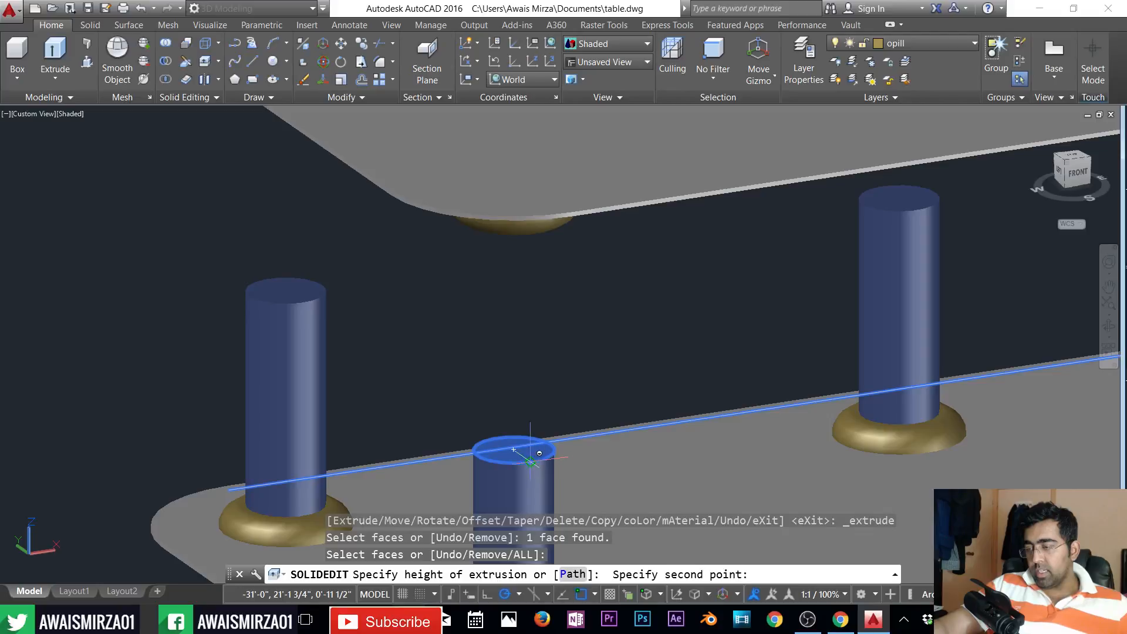
click(533, 233)
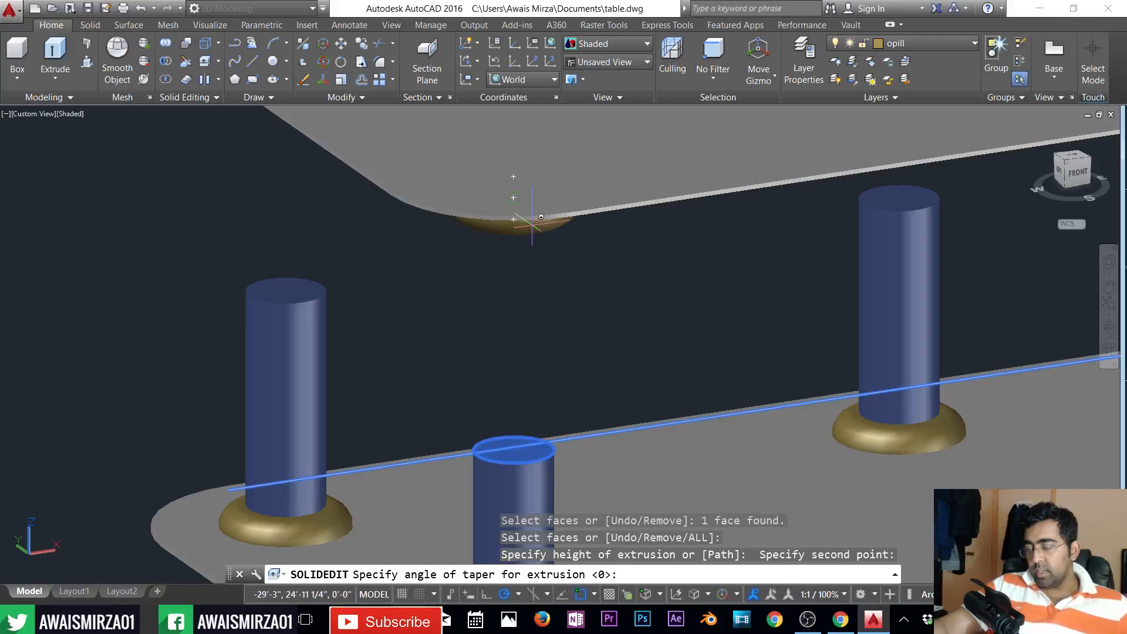
key(Return)
scroll(533, 226, down, 6)
key(Escape)
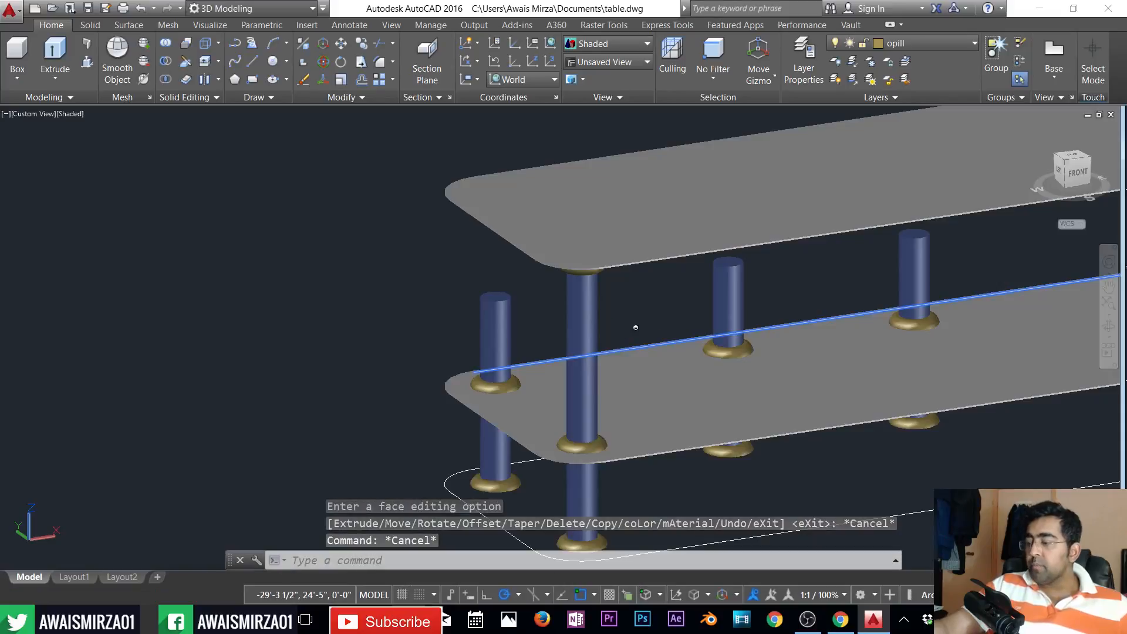
- Delete the copied set of six pillars between the middle shelf and the top sheet
shift+middle_drag(634, 322, 922, 278)
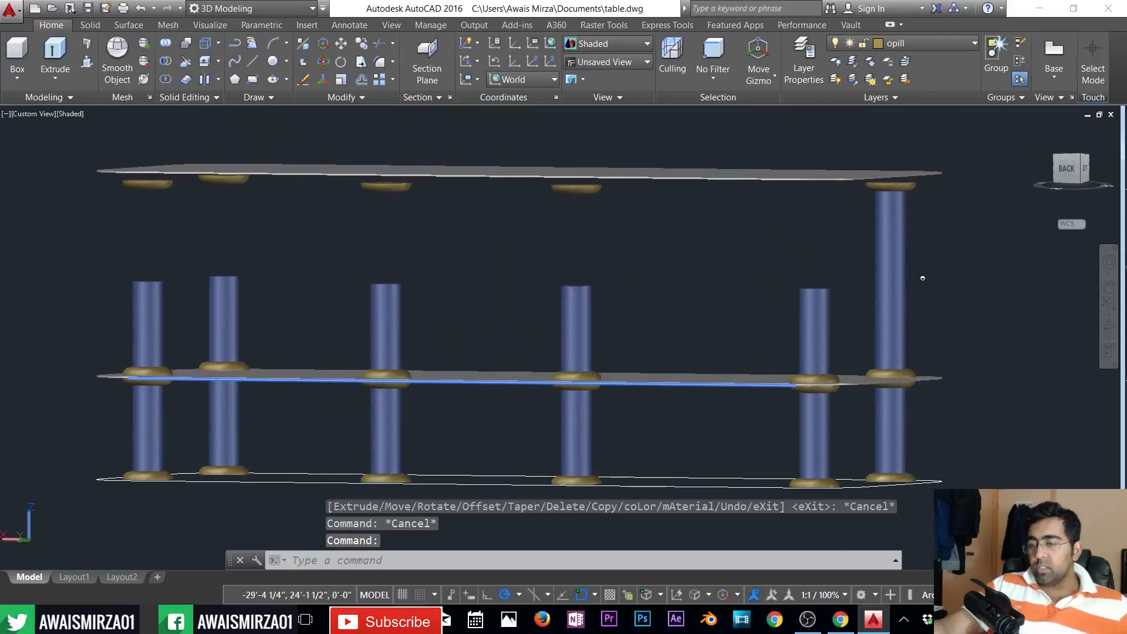
click(843, 274)
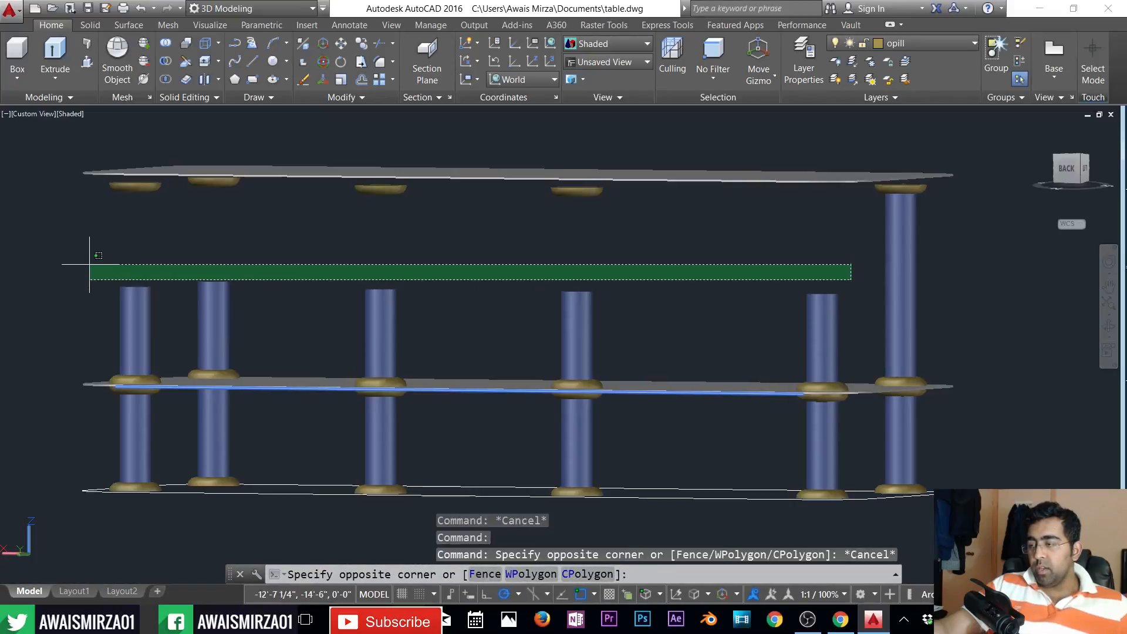
click(77, 298)
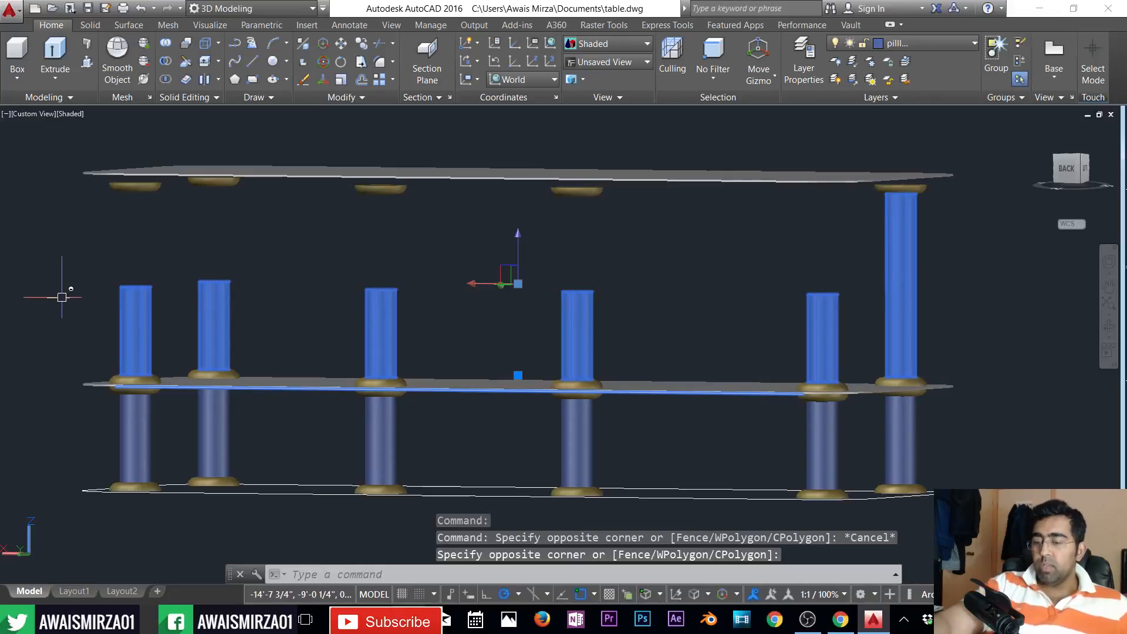
key(Delete)
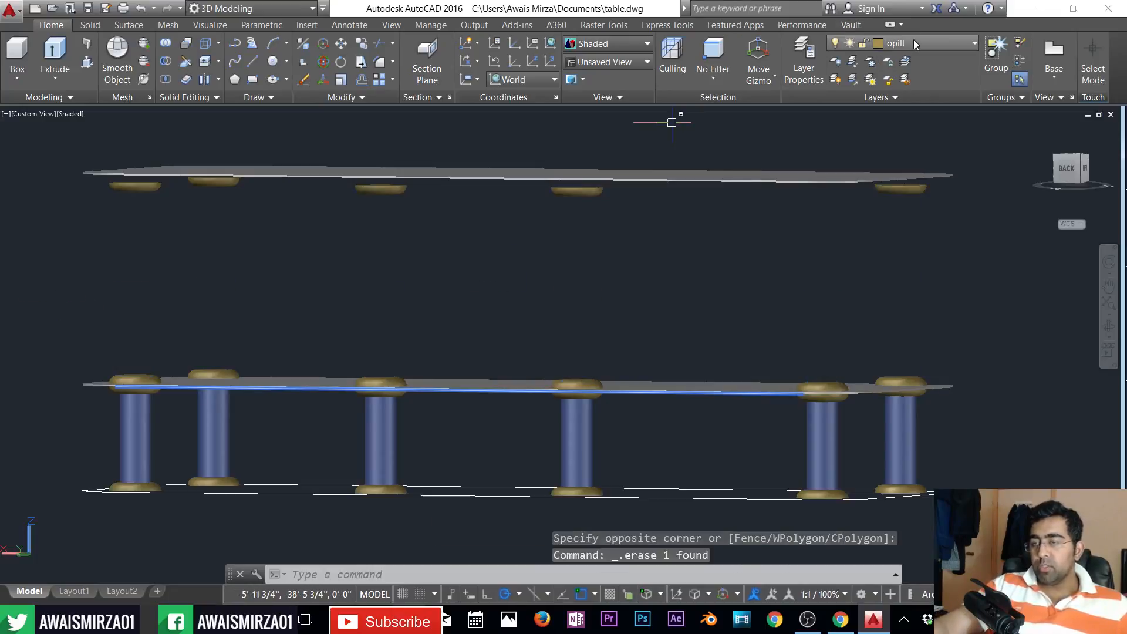
- Switch the model view to the 2D Wireframe visual style
click(635, 42)
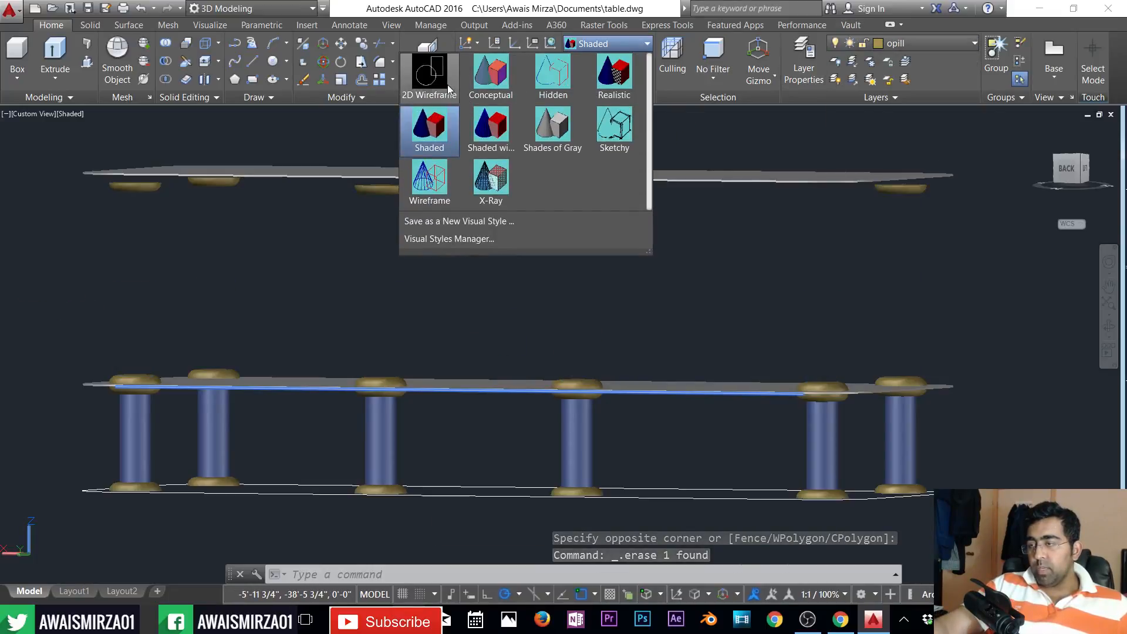
key(Escape)
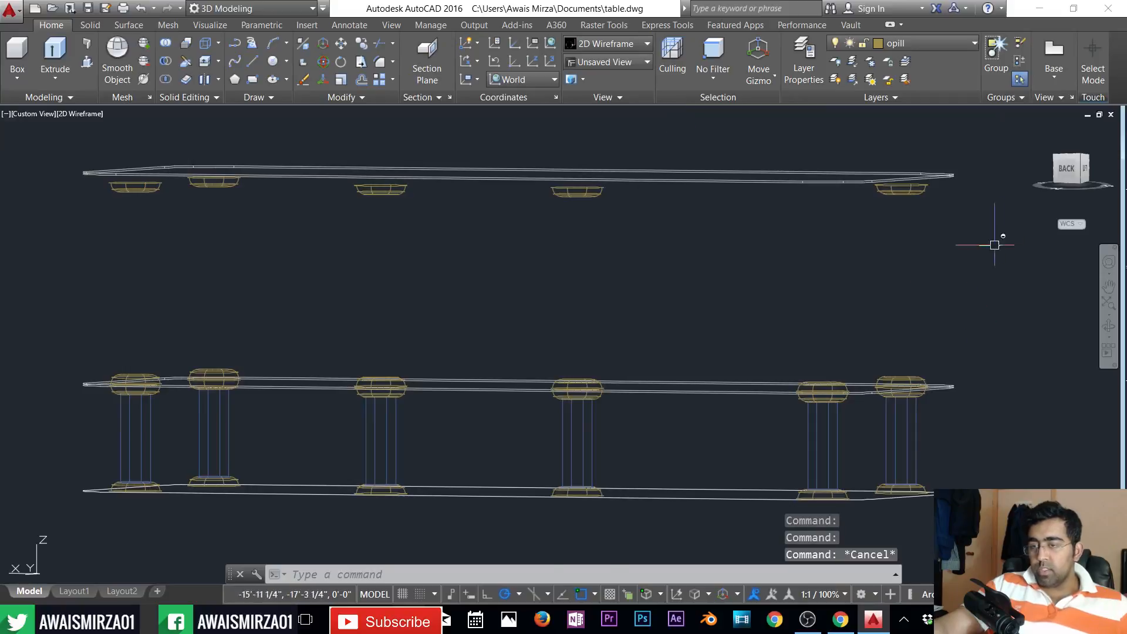
click(790, 284)
key(Escape)
key(Escape)
- Undo the visual style change and the deletion of the copied pillars, and clear the selection
text(u)
key(Return)
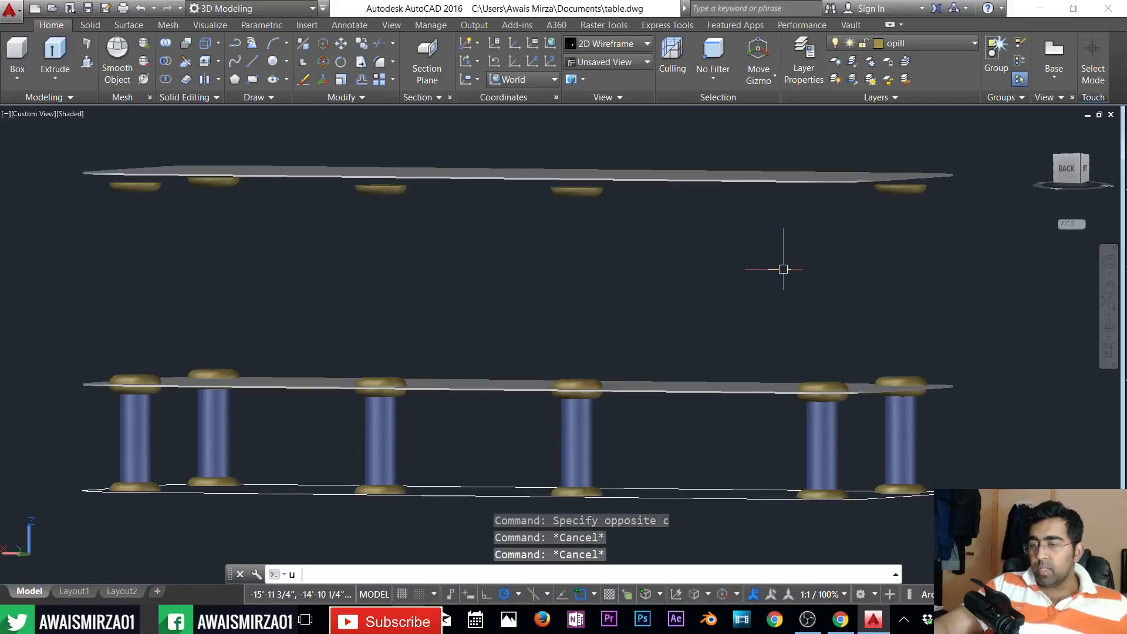
text(u)
key(Return)
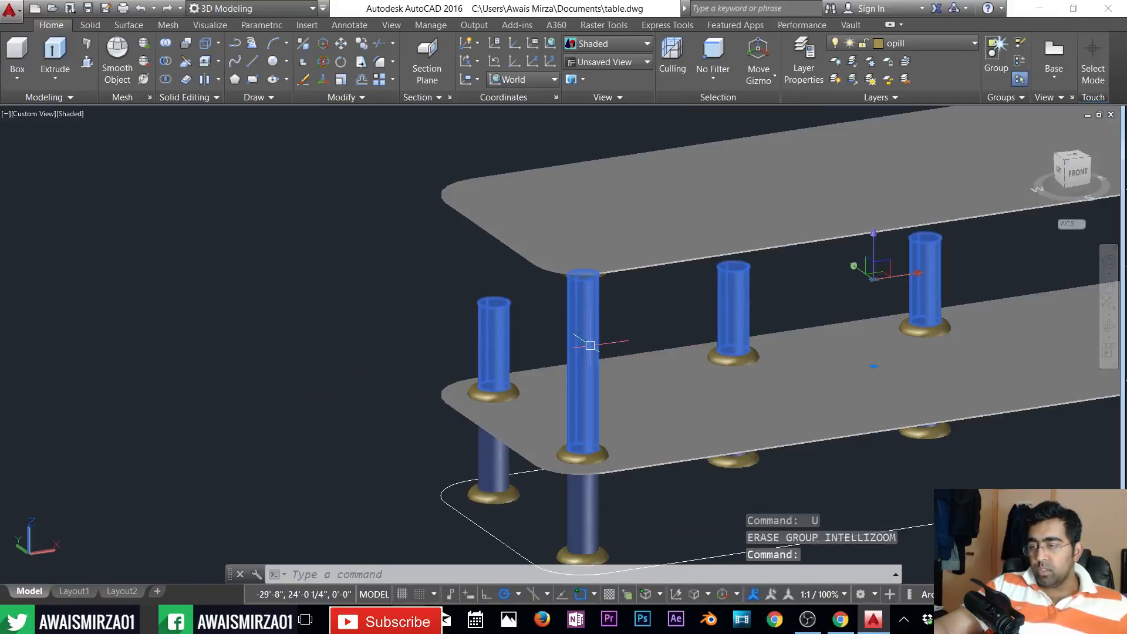
key(Escape)
key(Escape)
key(Escape)
- Display the model in the Wireframe visual style and check how the copied upper pillars select
click(635, 48)
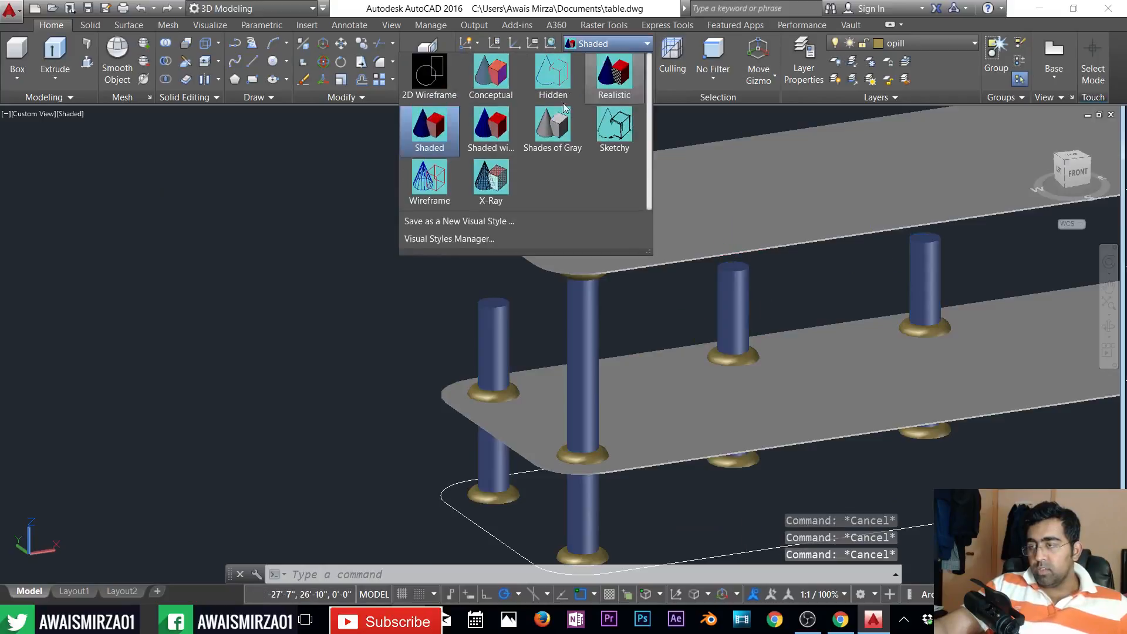
click(429, 234)
click(491, 308)
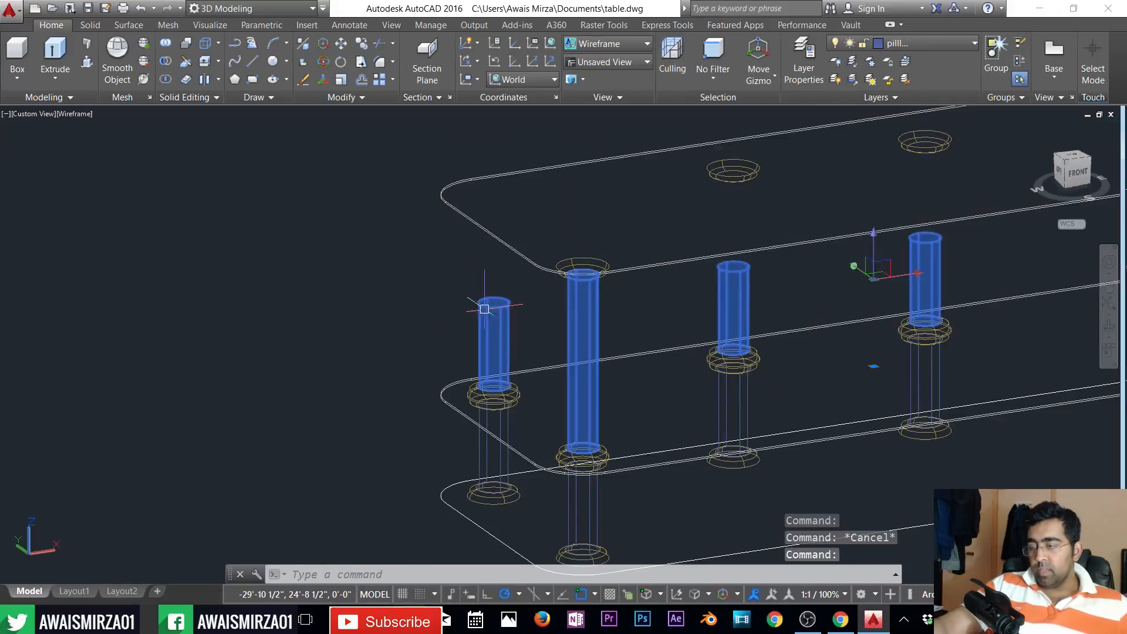
key(Escape)
click(491, 310)
scroll(546, 306, down, 3)
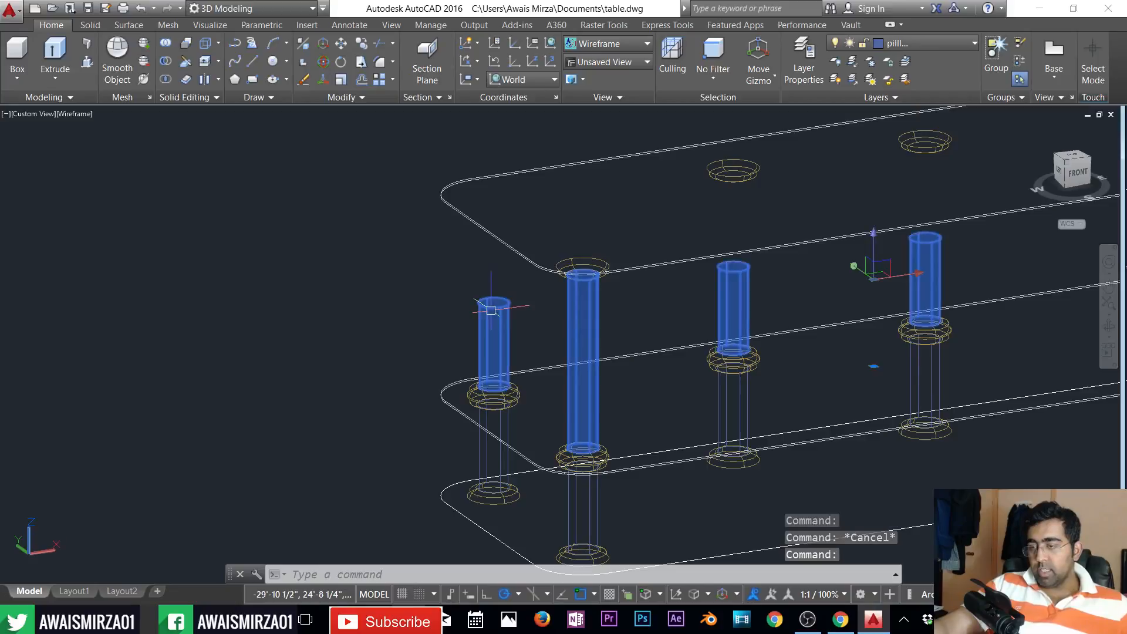
- Explode the joined set of copied upper pillars into separate objects
key(Escape)
text(x)
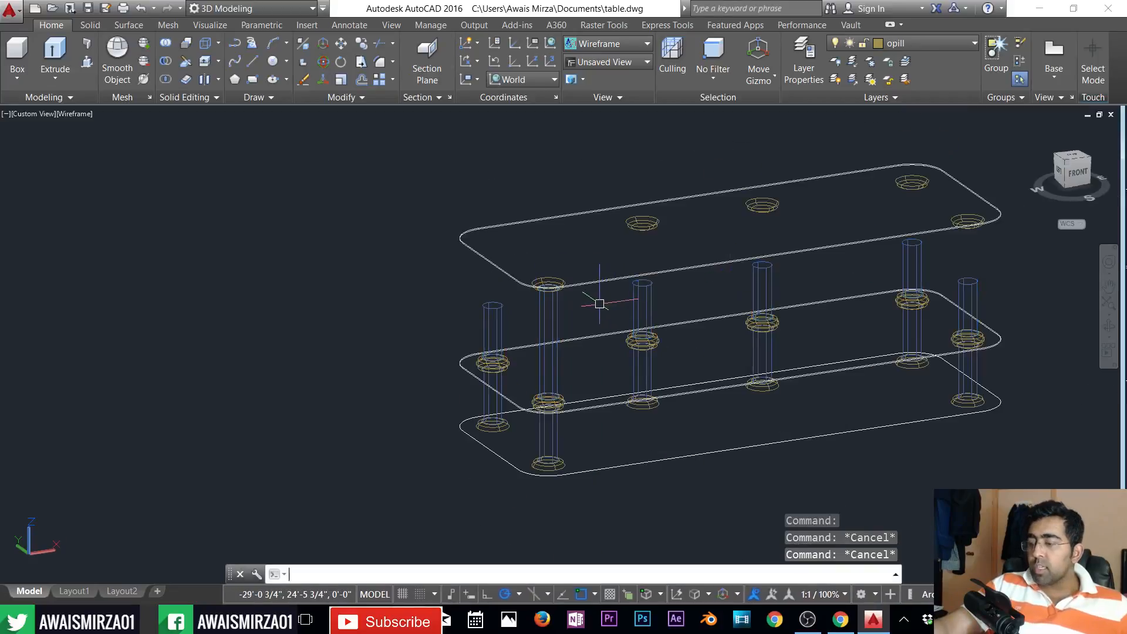
key(Return)
click(496, 309)
key(Return)
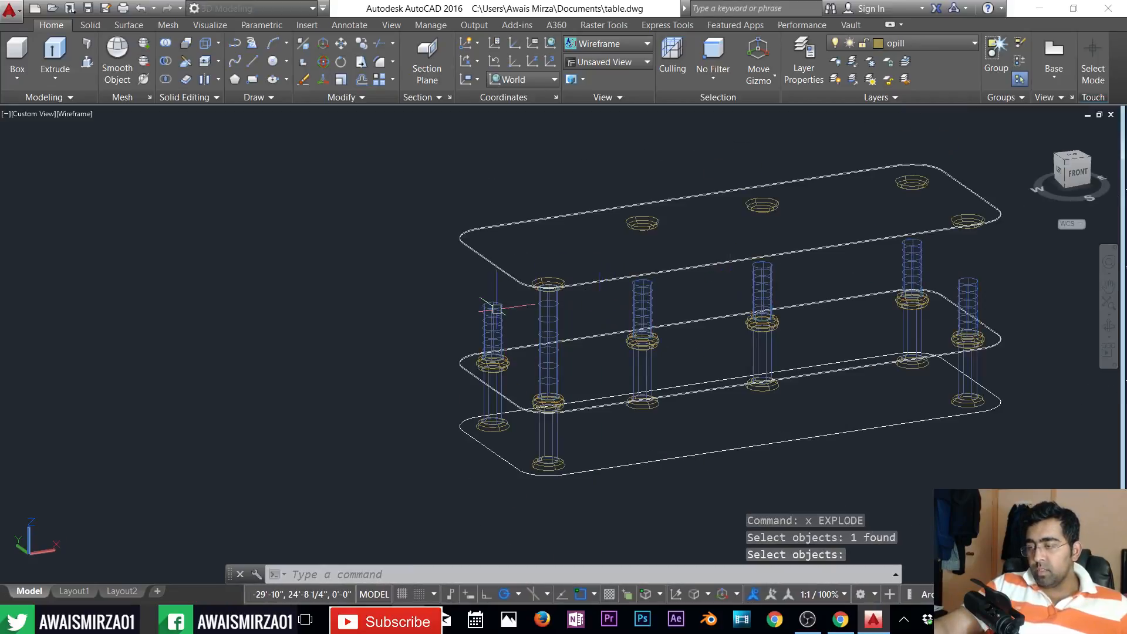
click(496, 309)
key(Escape)
key(Escape)
- Delete the short back corner pillar and the short pillar beside the tall one, including their leftover top circles
scroll(509, 308, up, 2)
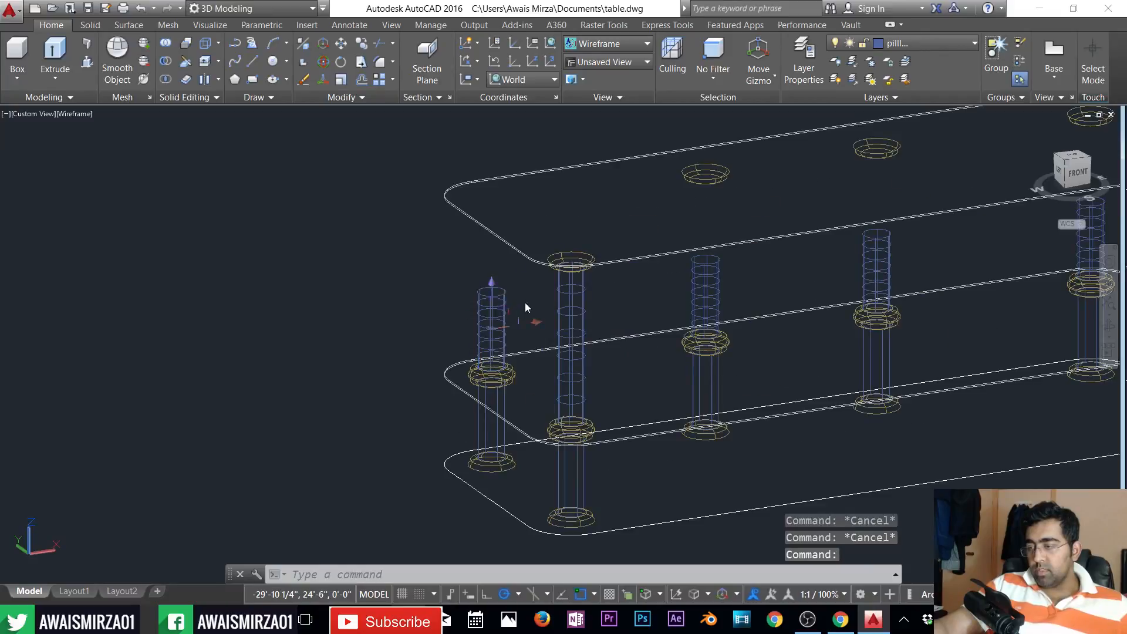
click(488, 307)
key(Delete)
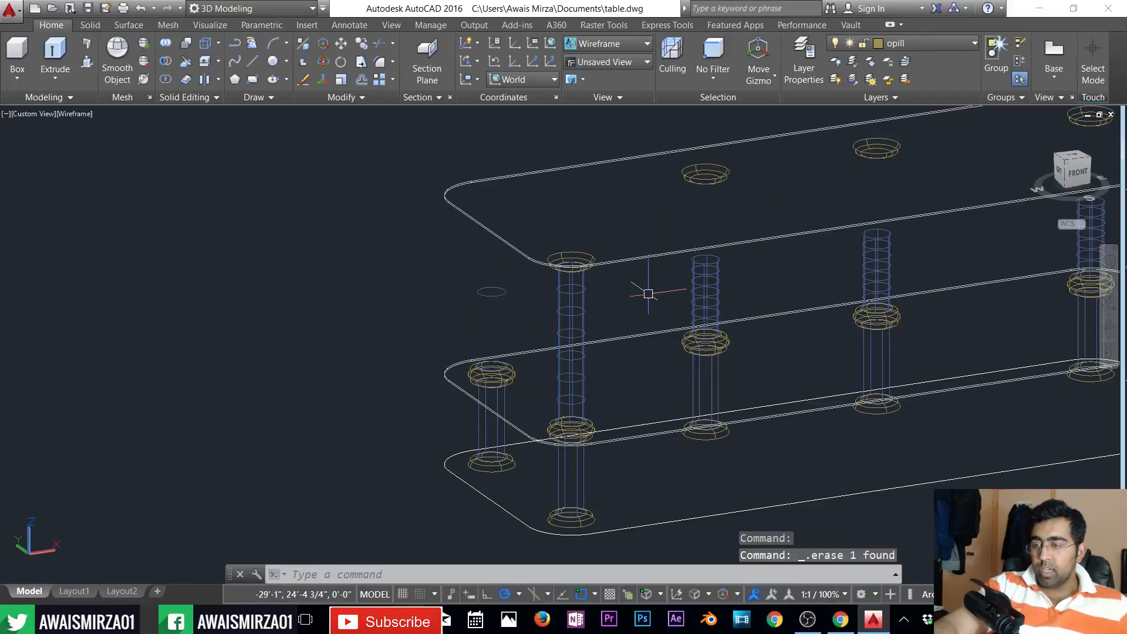
click(704, 282)
key(Delete)
click(465, 284)
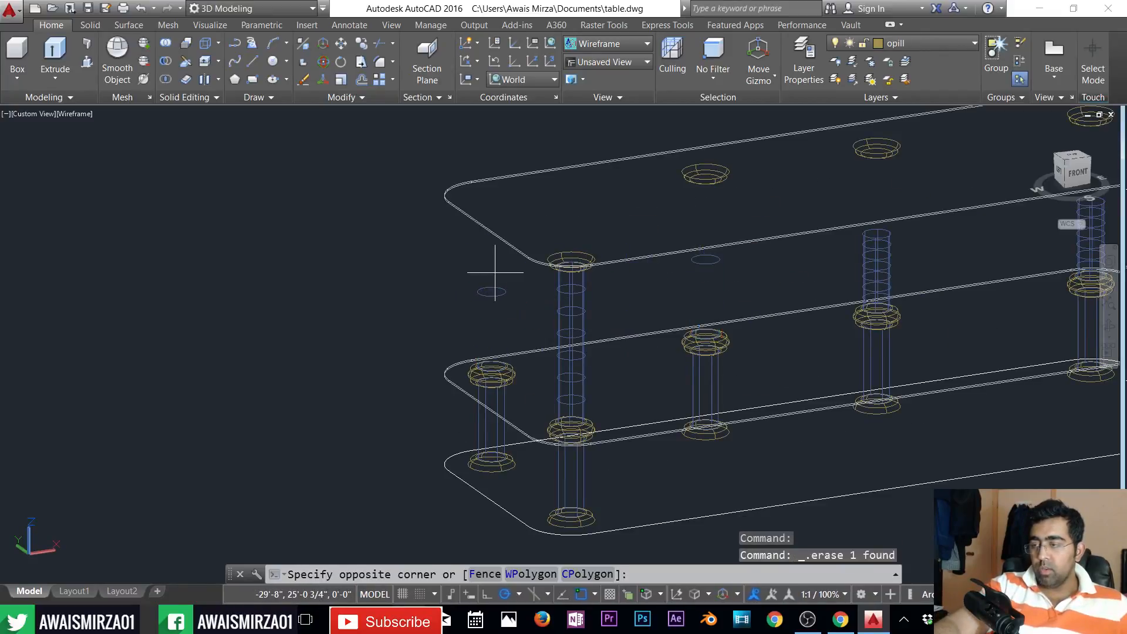
click(470, 302)
click(765, 260)
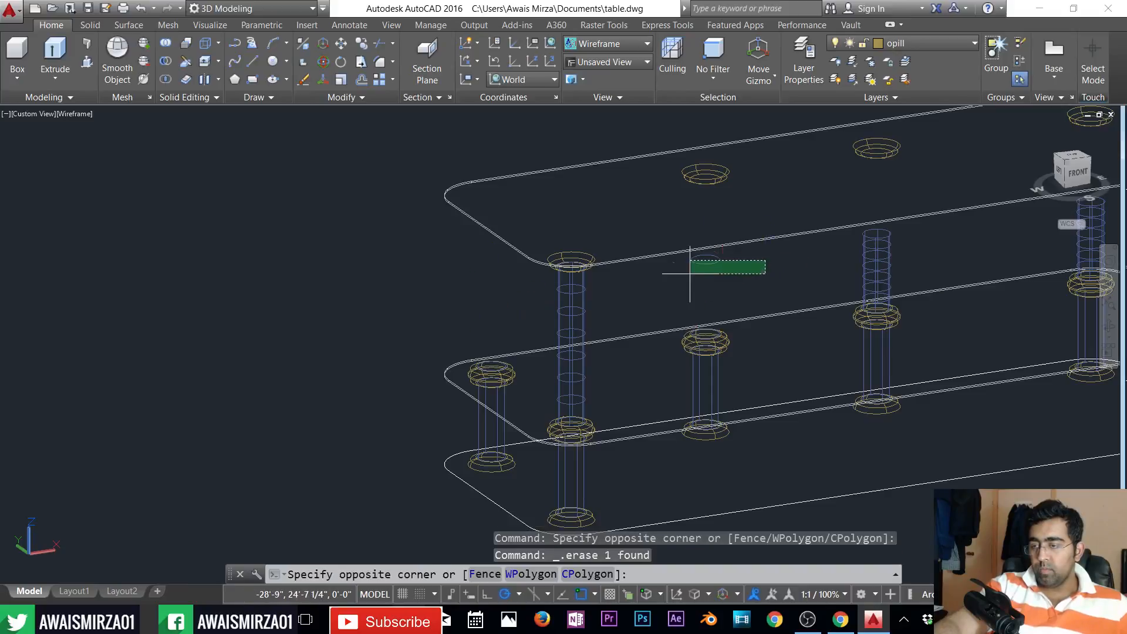
click(692, 286)
- Delete the three remaining short upper pillars together with their top circles, keeping the tall corner pillar
shift+middle_drag(690, 300, 649, 227)
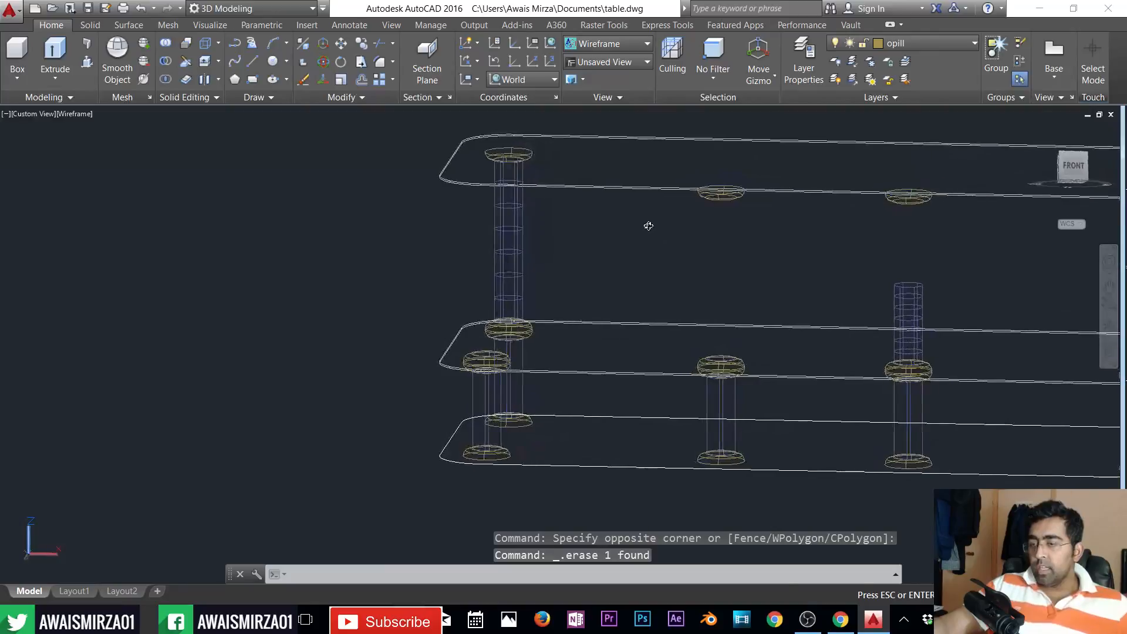
scroll(833, 527, down, 2)
shift+middle_drag(857, 355, 991, 346)
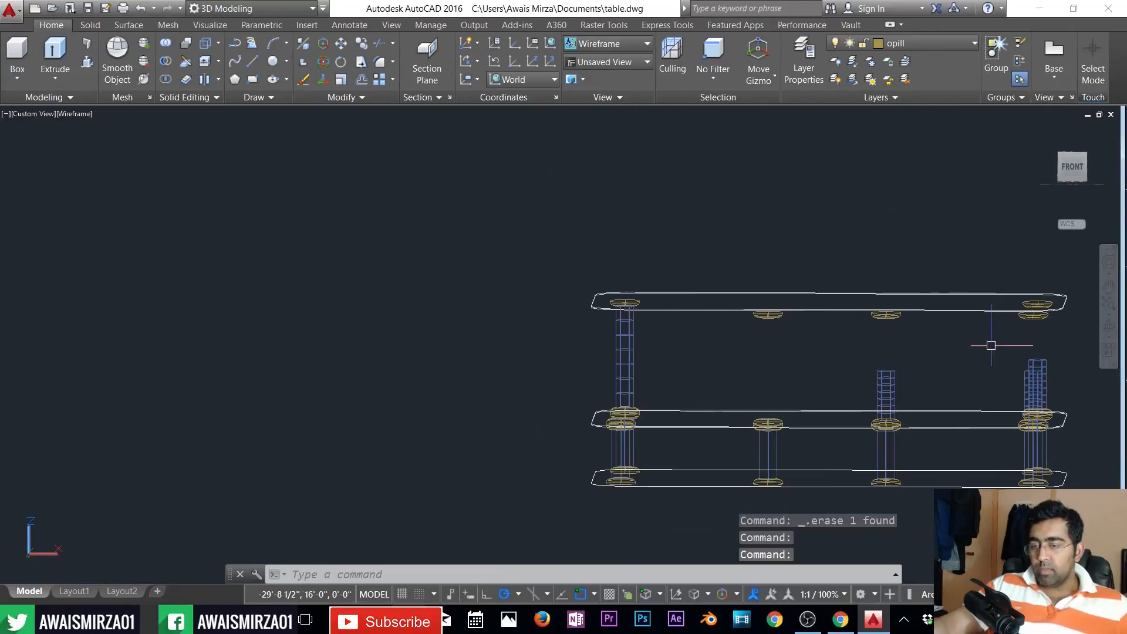
click(1051, 340)
click(831, 379)
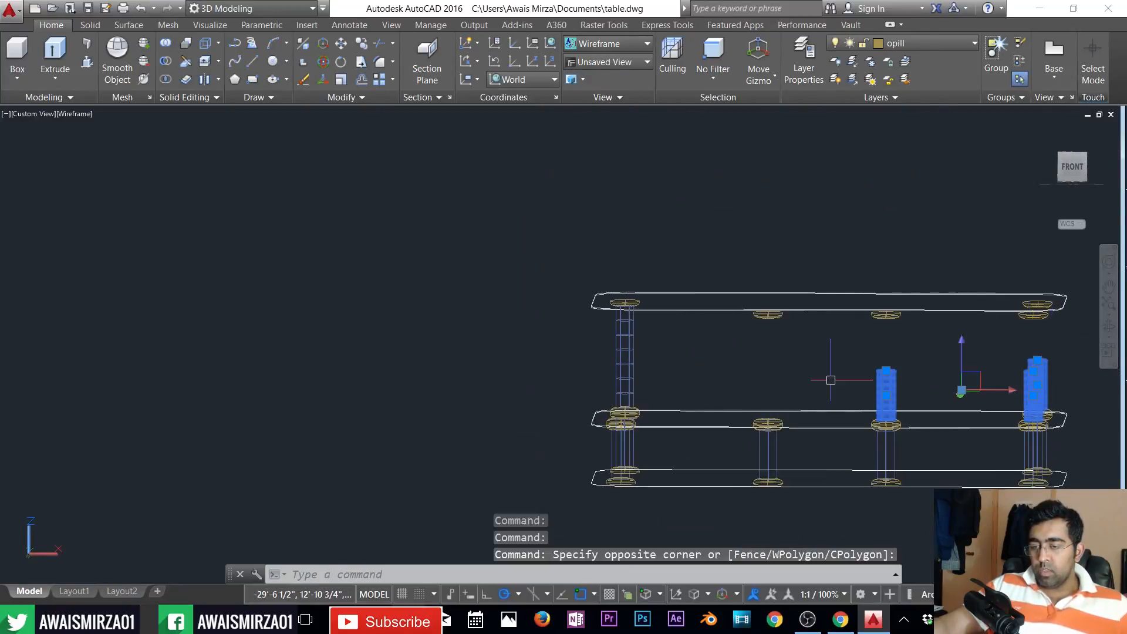
key(Delete)
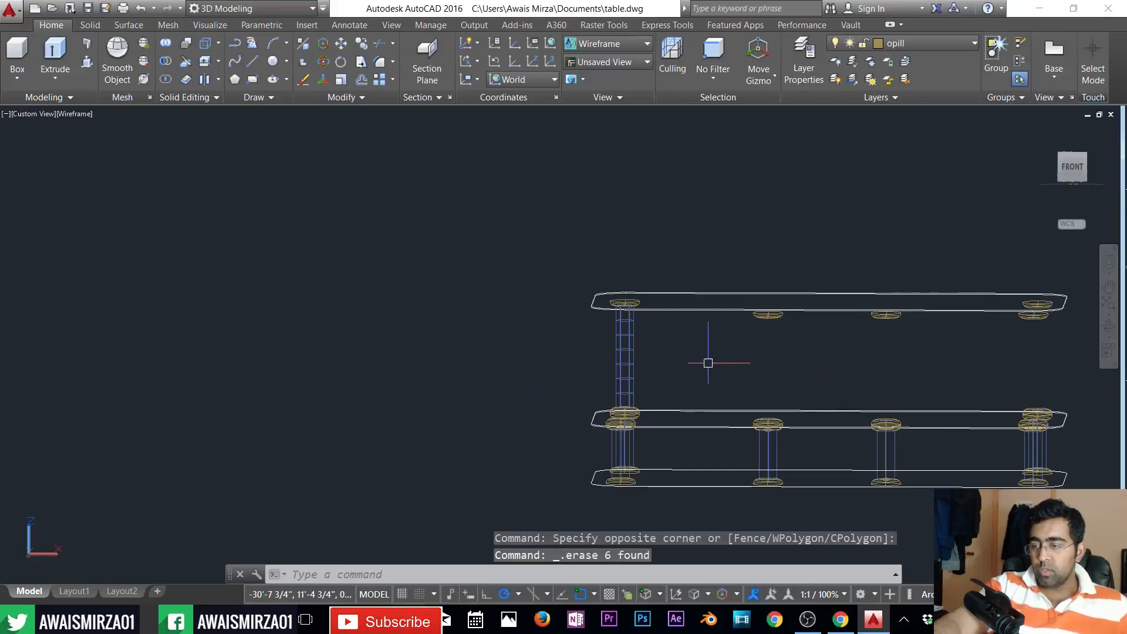
- Delete the caps under the top sheet except the one above the tall corner pillar
click(708, 363)
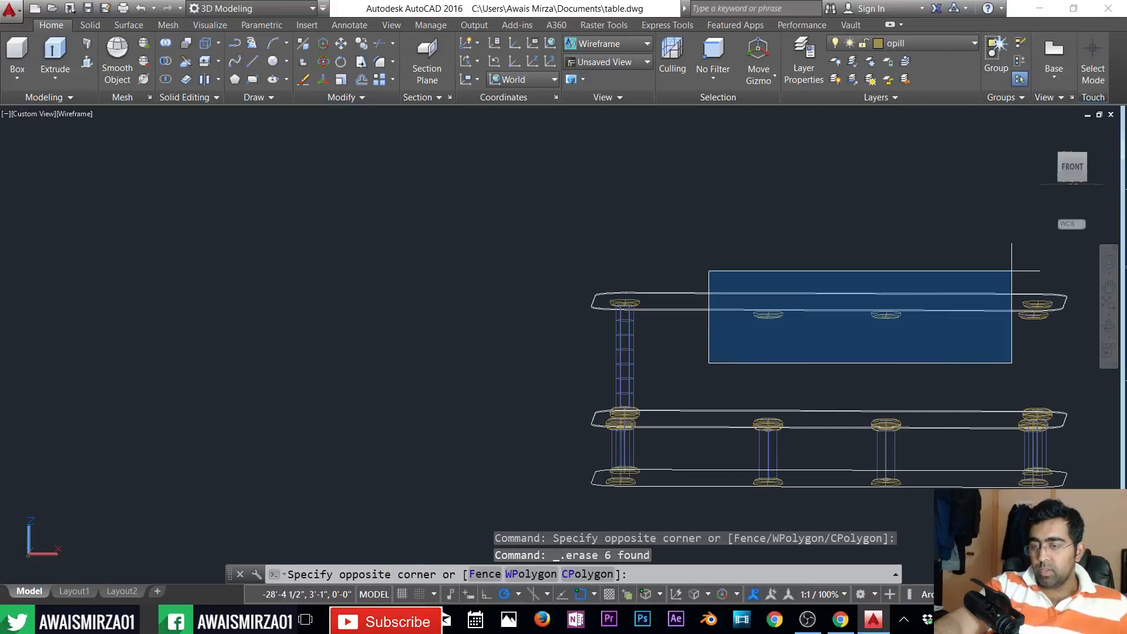
click(1062, 265)
key(Delete)
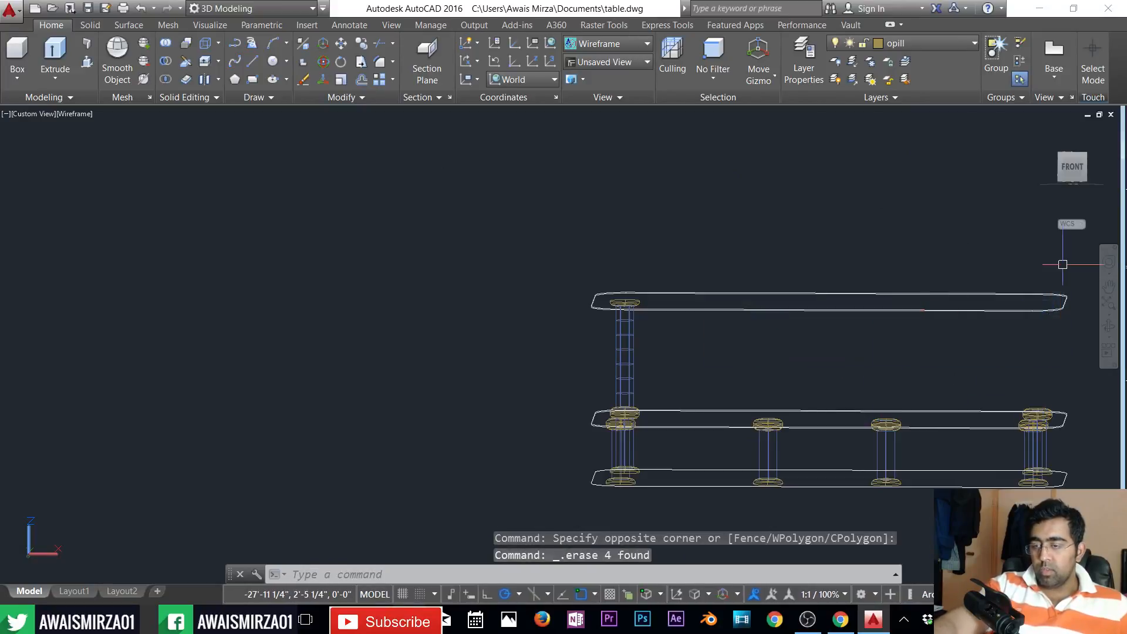
- Copy the tall corner pillar with its top cap from its bottom edge onto the middle-shelf cap at the other corner of the same end
shift+middle_drag(681, 399, 763, 458)
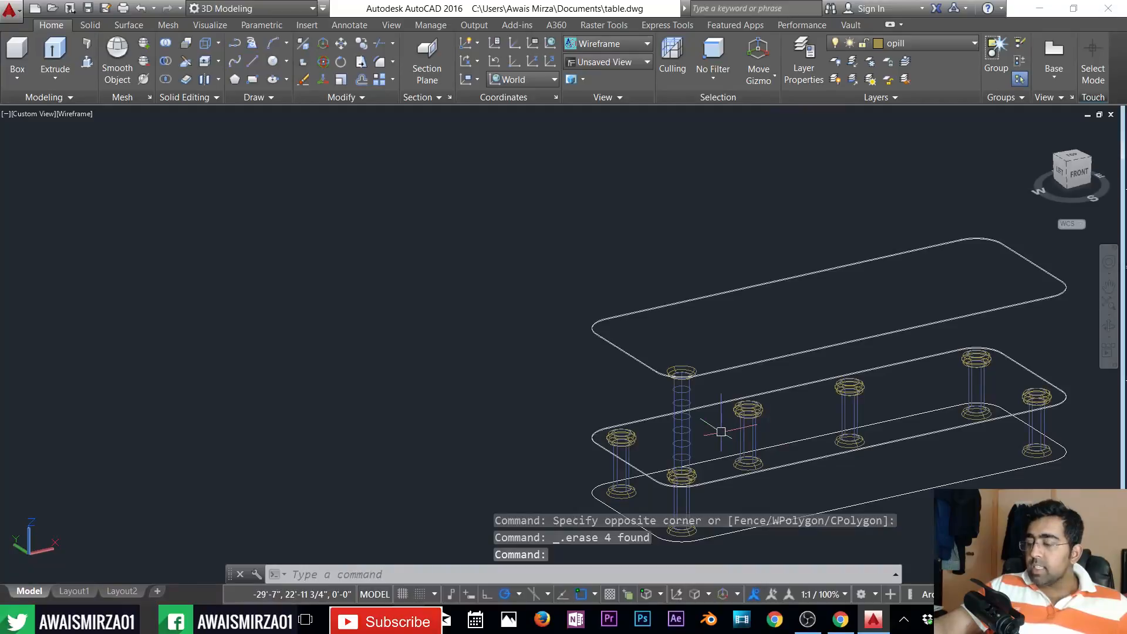
key(Return)
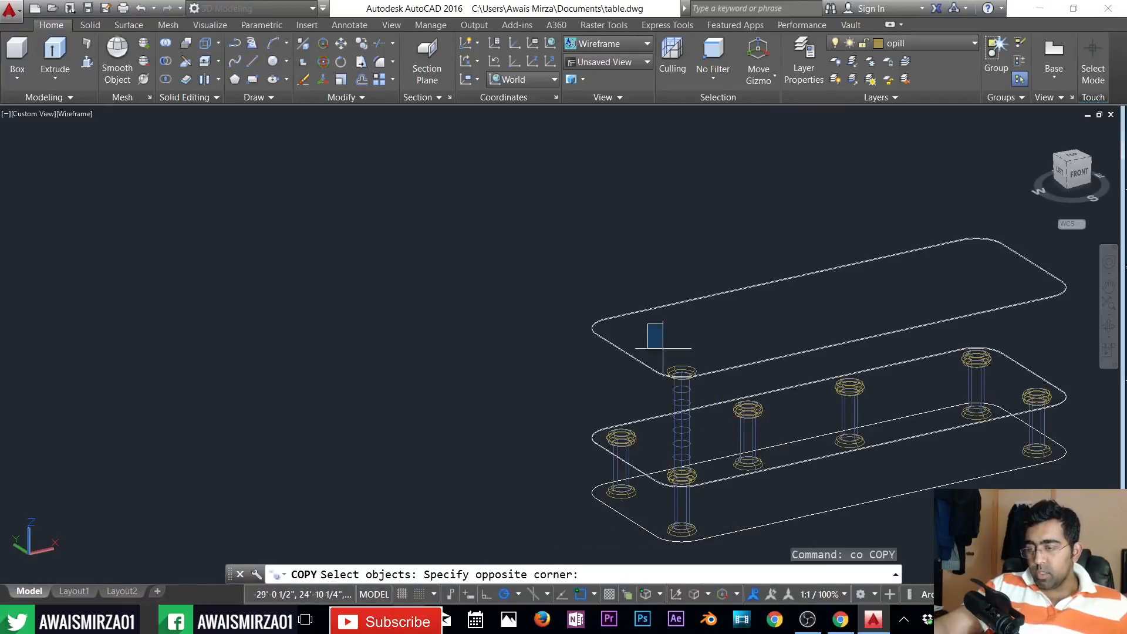
click(722, 435)
scroll(697, 405, up, 5)
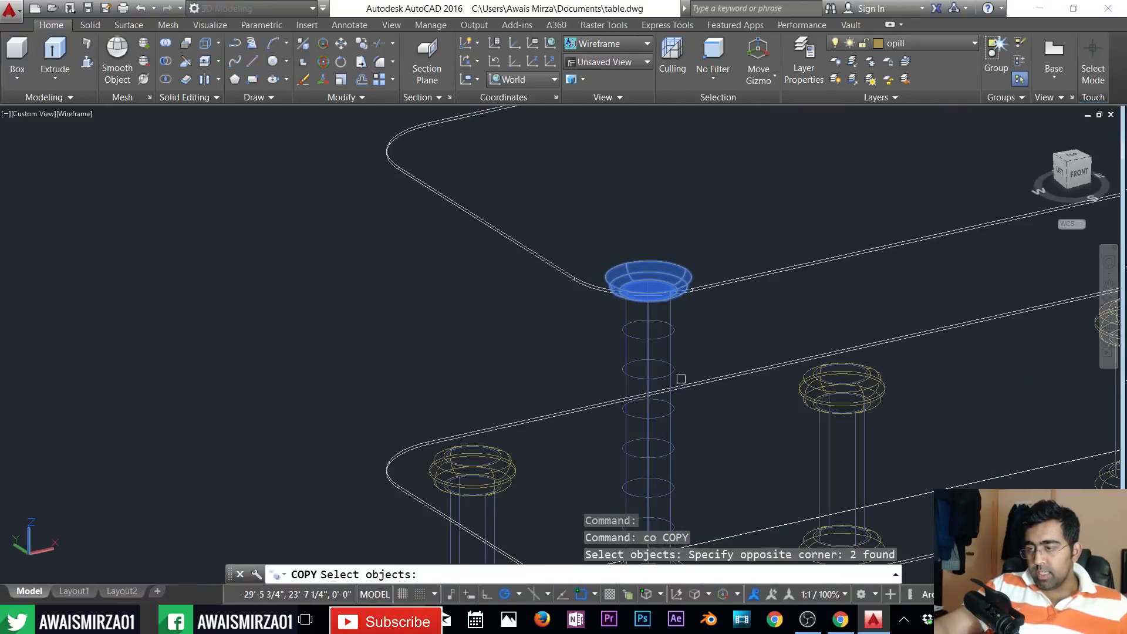
click(664, 352)
scroll(665, 352, down, 6)
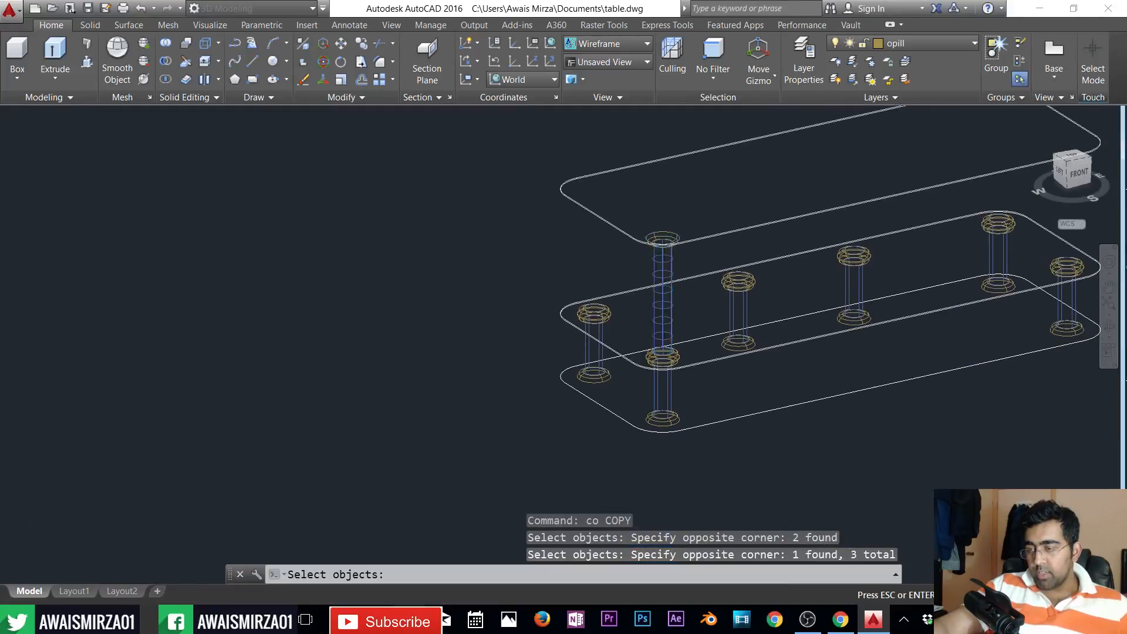
scroll(588, 329, up, 8)
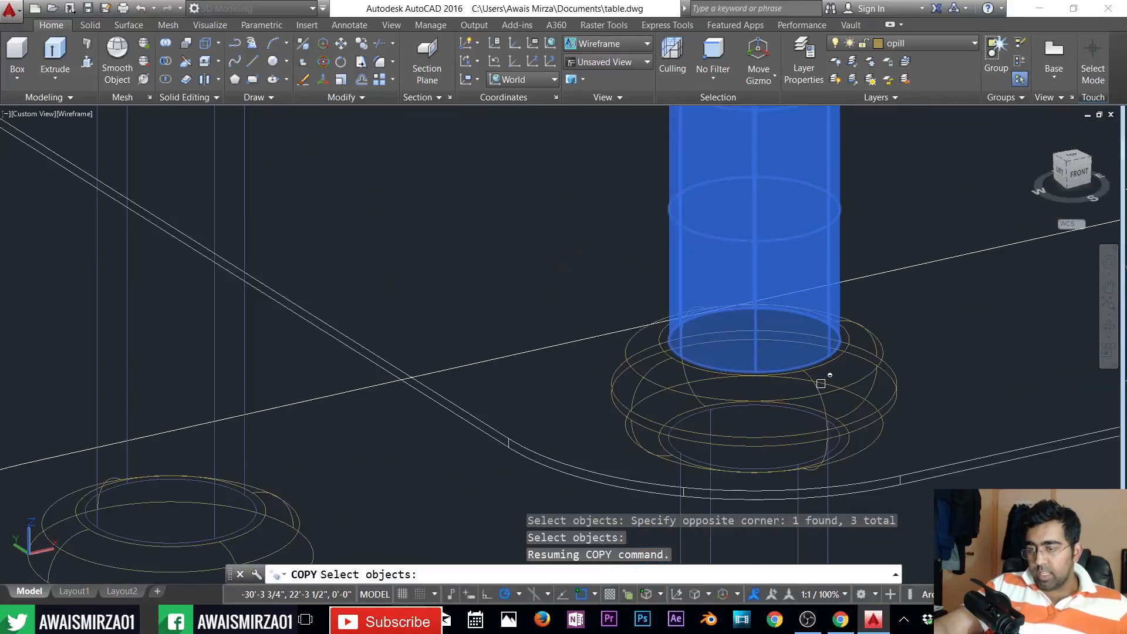
key(Return)
click(803, 371)
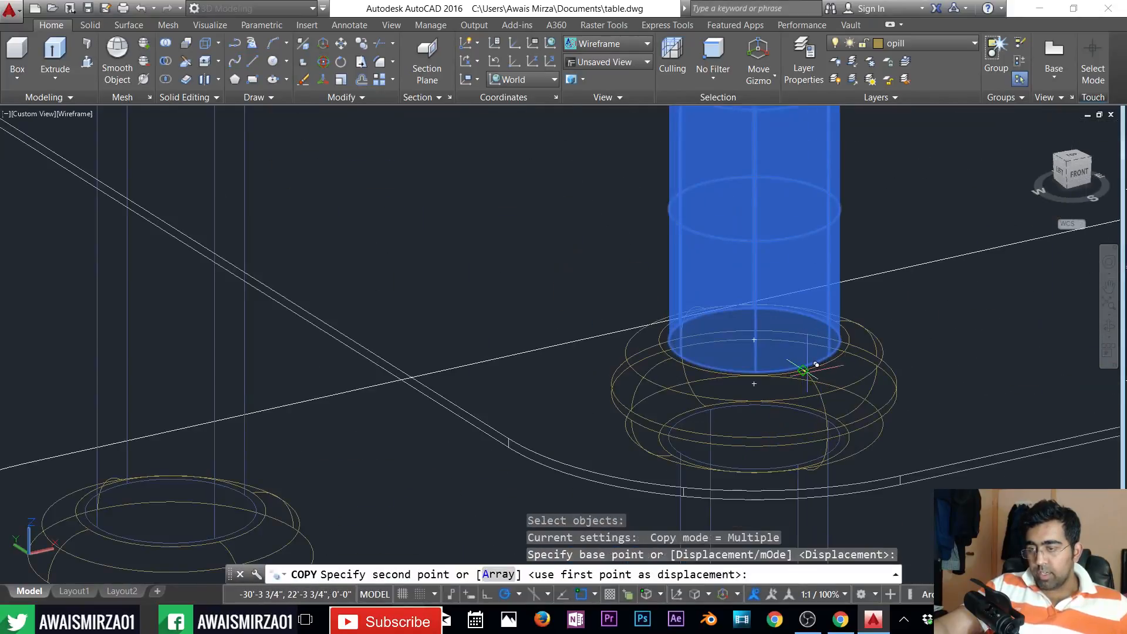
scroll(431, 265, down, 6)
middle_drag(423, 270, 712, 386)
scroll(692, 342, up, 7)
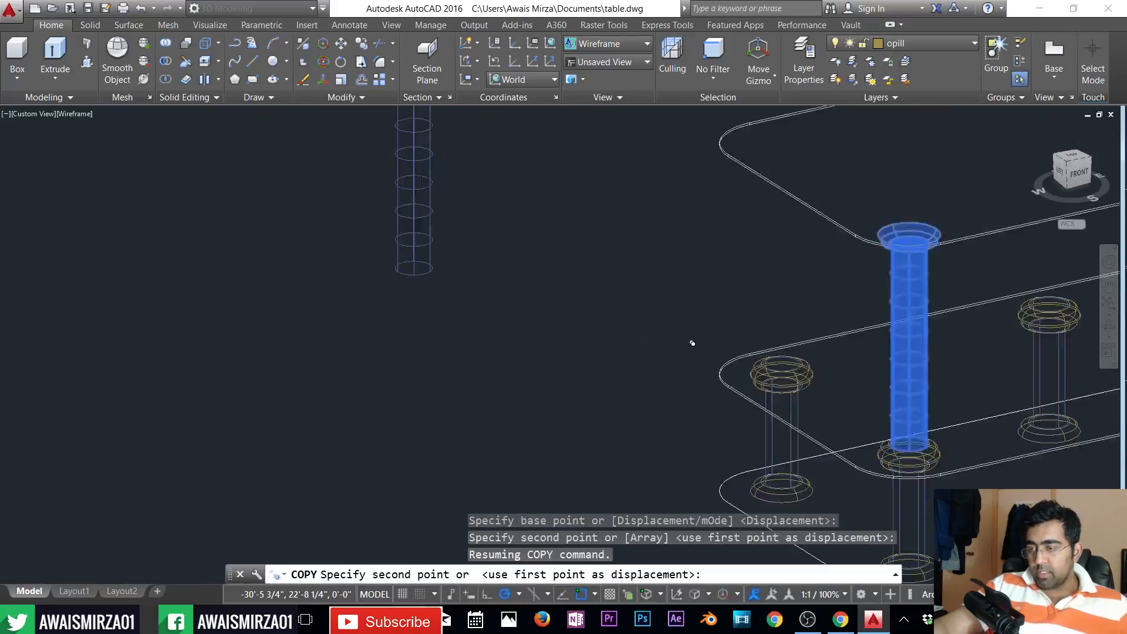
scroll(751, 357, down, 7)
scroll(976, 421, up, 6)
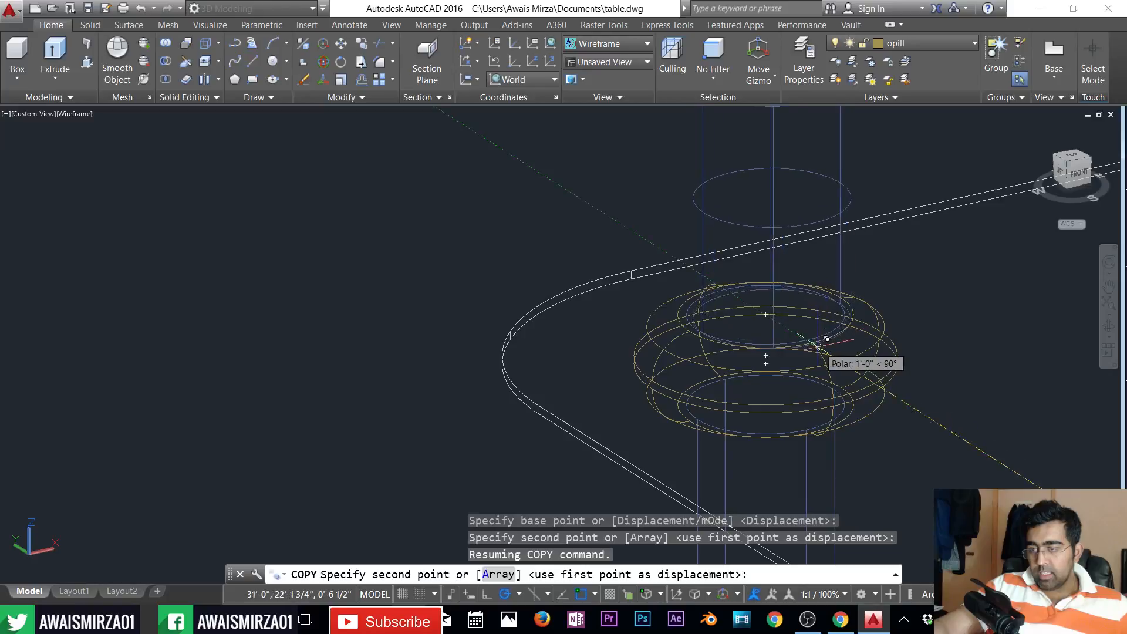
click(825, 337)
- Place two more copies of the tall pillar and its cap on the two intermediate middle-shelf caps
scroll(825, 337, down, 6)
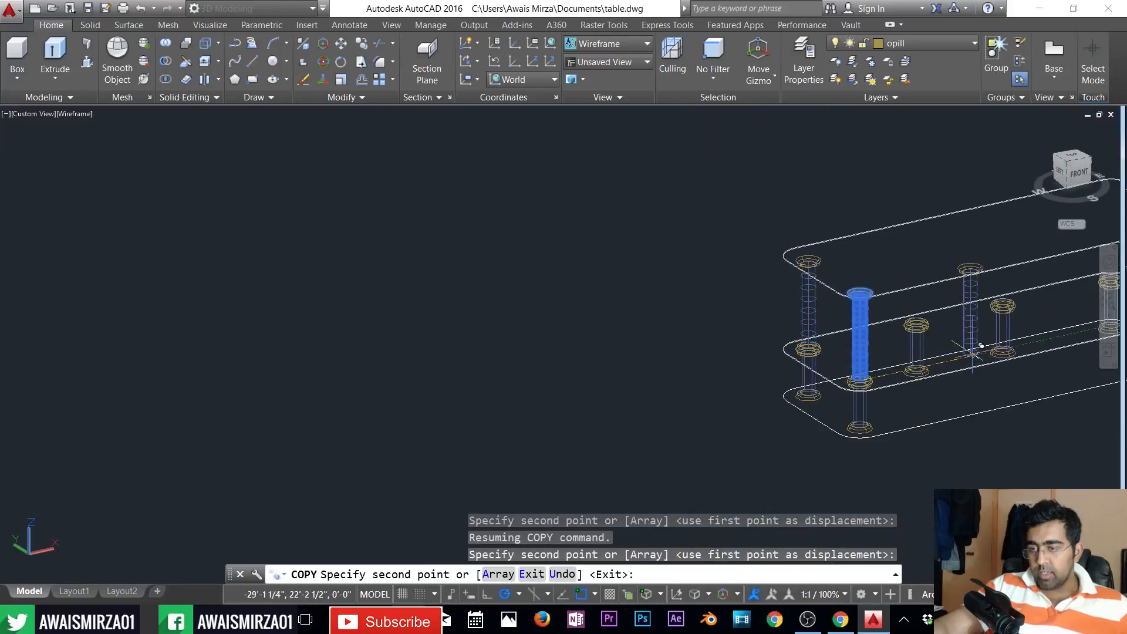
scroll(789, 245, up, 6)
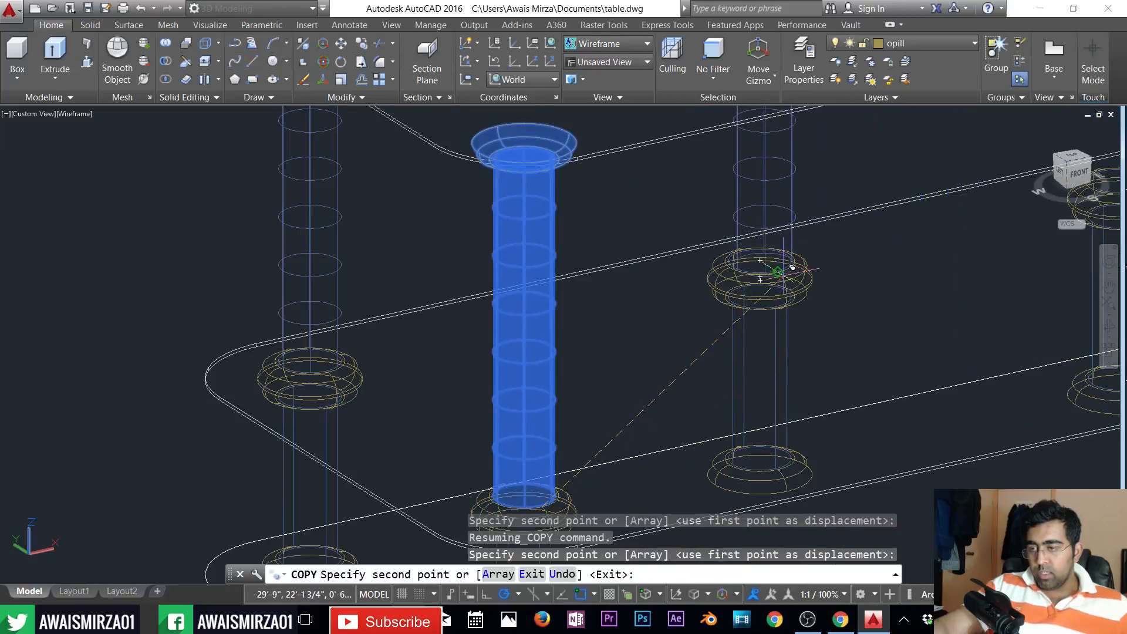
click(785, 269)
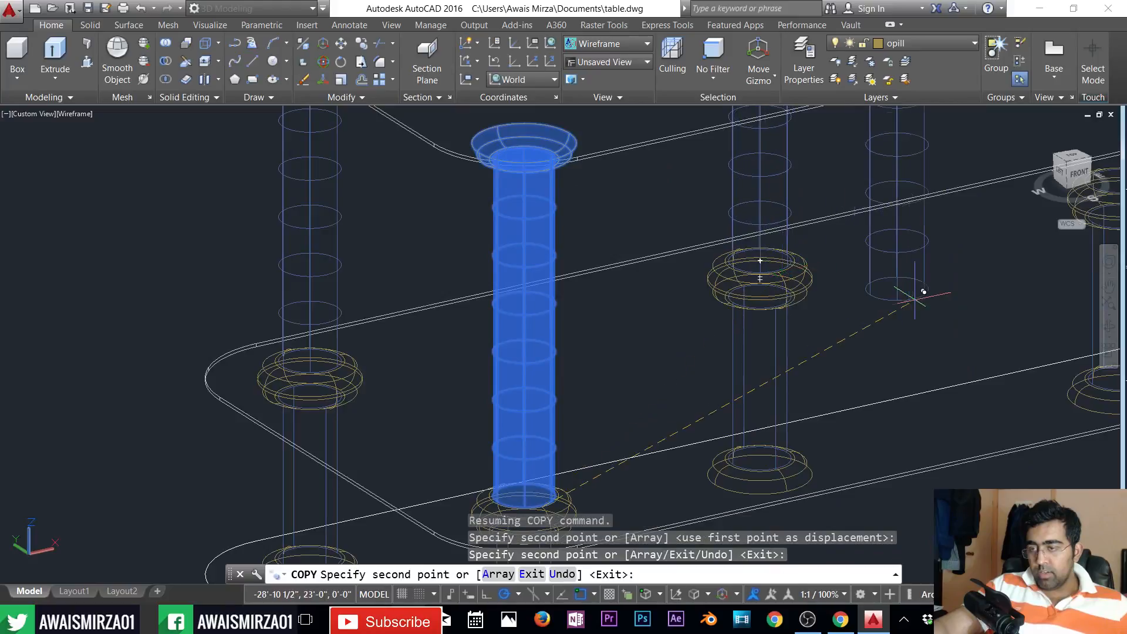
middle_drag(914, 294, 596, 483)
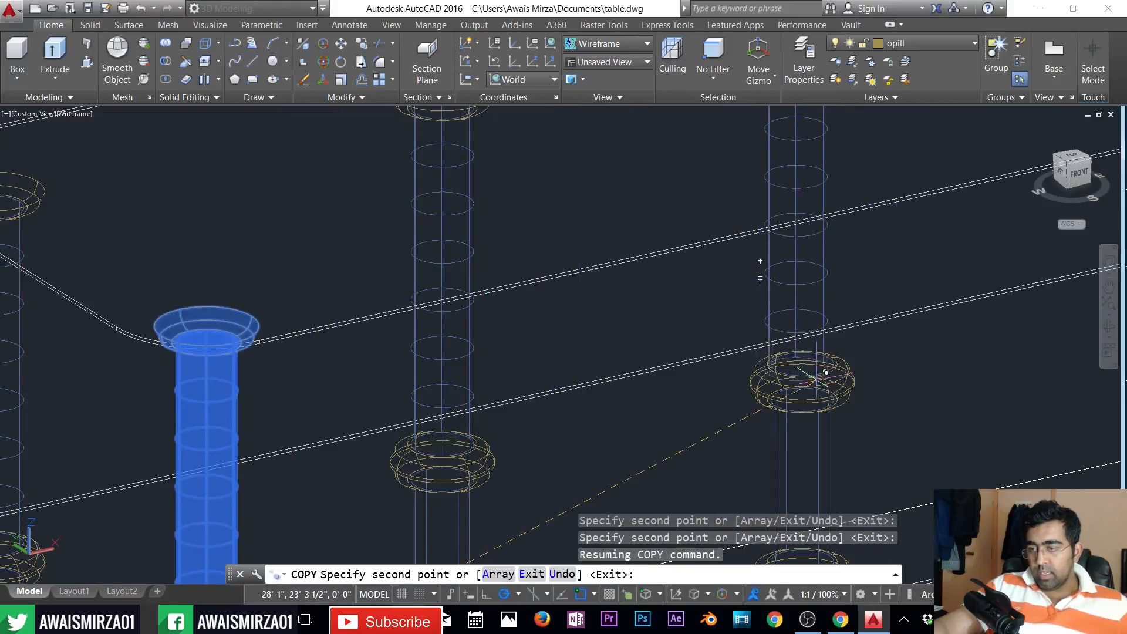
click(828, 367)
- Place the last two pillar copies on the middle-shelf caps at the far end's corners and finish copying
scroll(822, 370, down, 4)
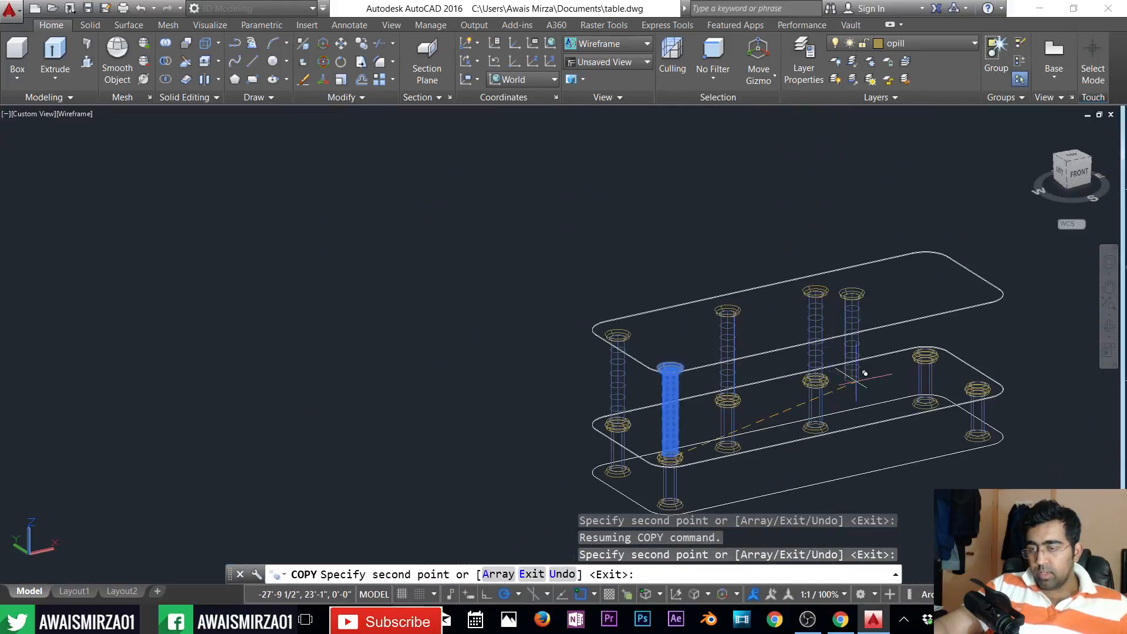
scroll(851, 364, up, 5)
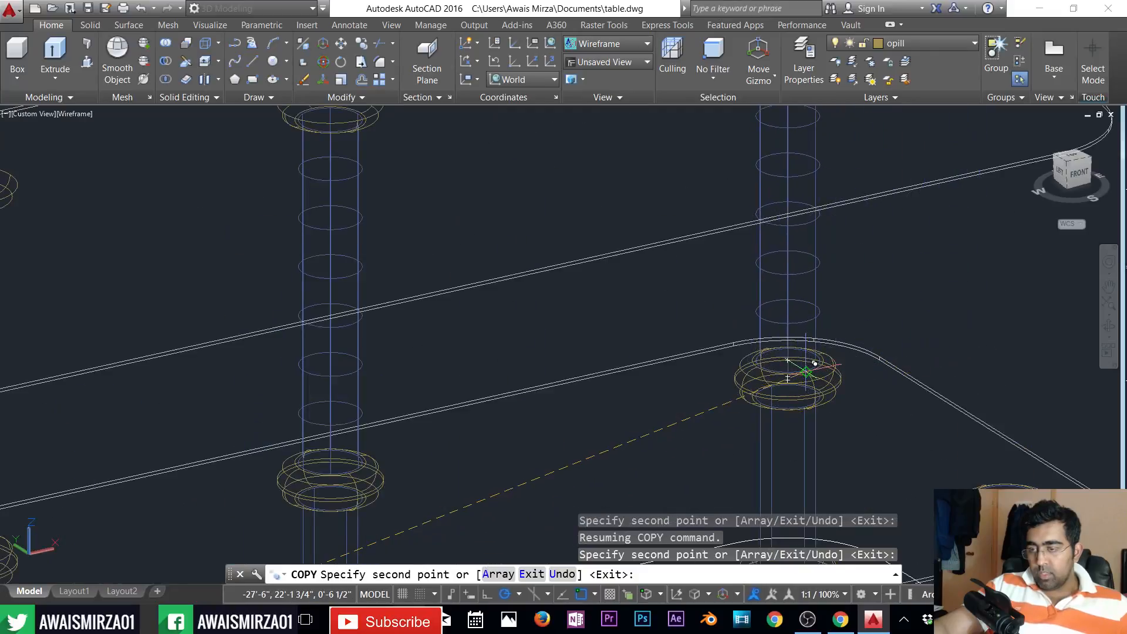
click(787, 363)
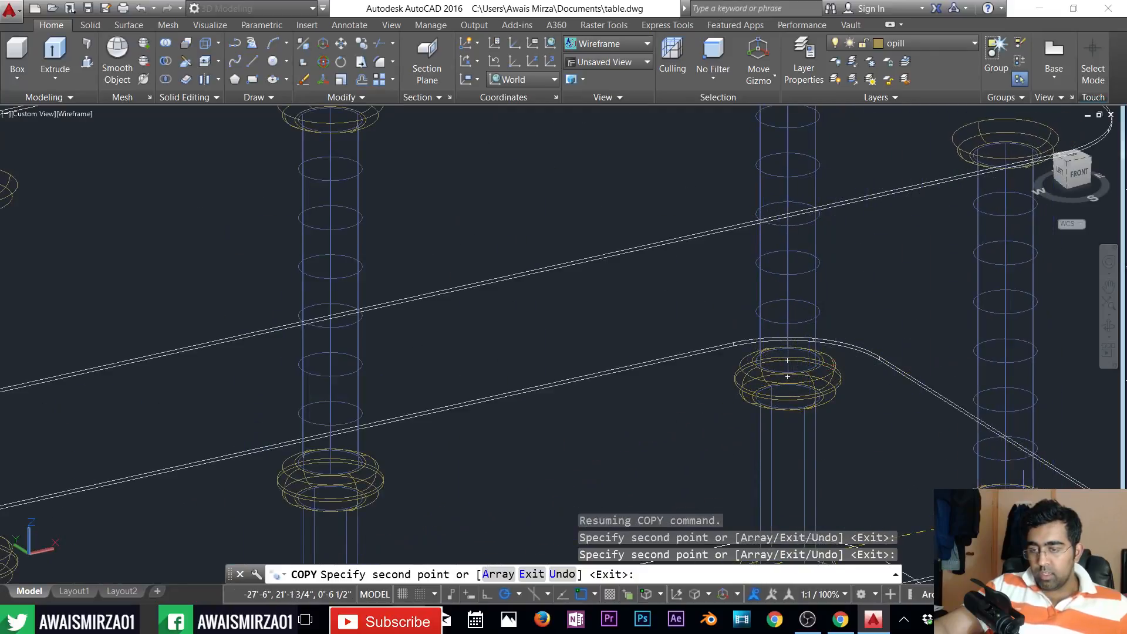
click(1005, 498)
key(Return)
scroll(879, 481, down, 6)
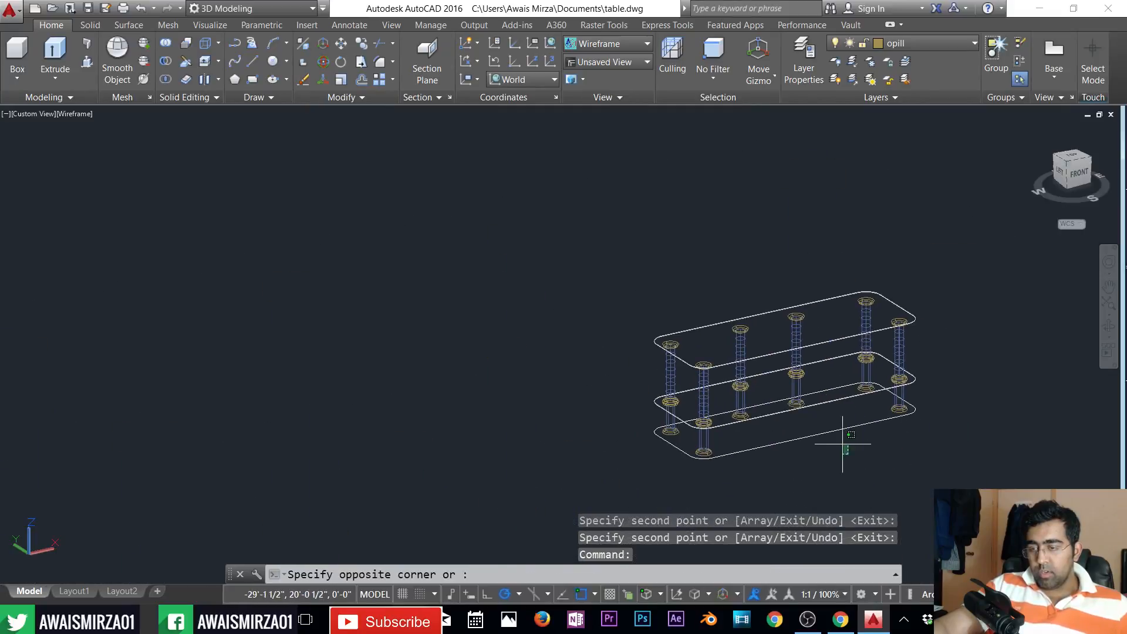
- Delete the lowest glass sheet at the feet of the short pillars
click(841, 421)
key(Delete)
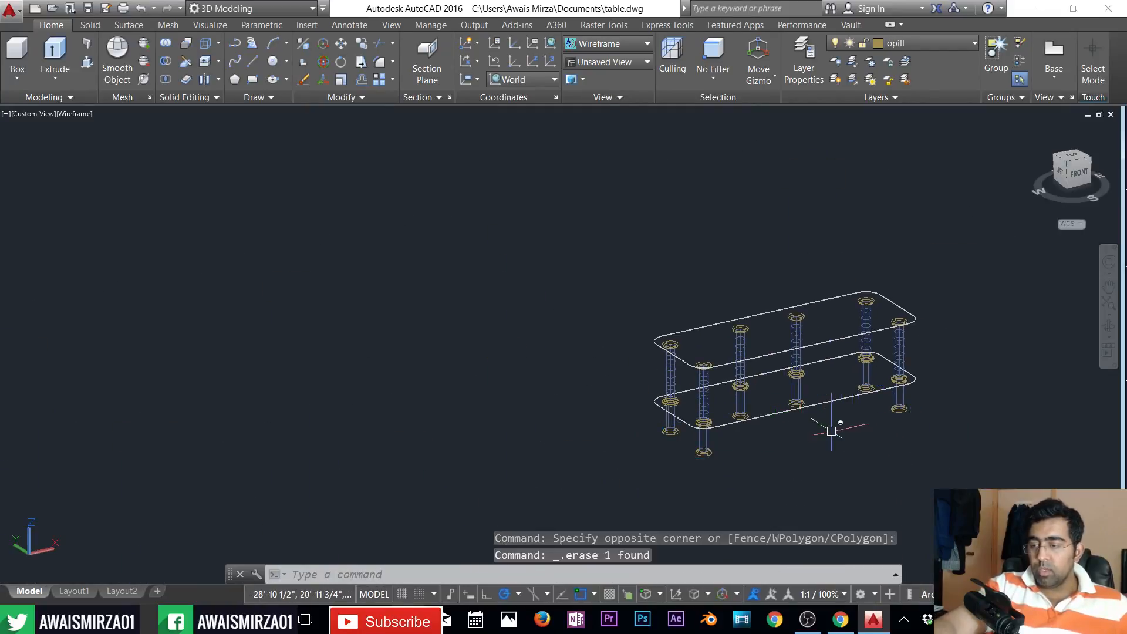
- Display the table in the Hidden visual style and examine the pillars and sheets up close
scroll(832, 431, up, 2)
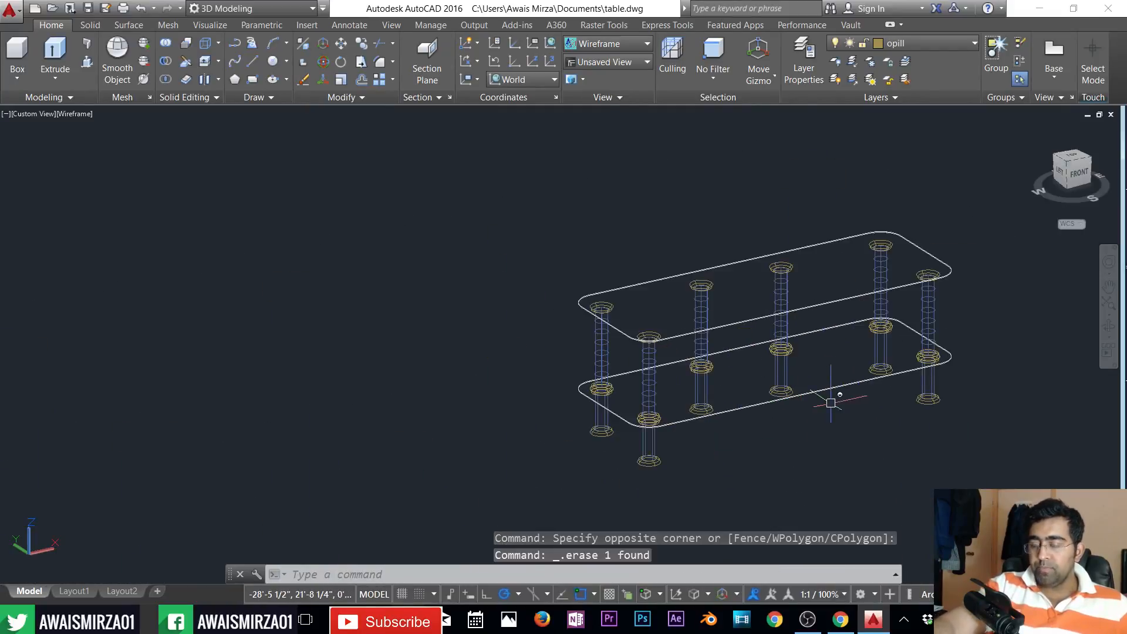
click(614, 48)
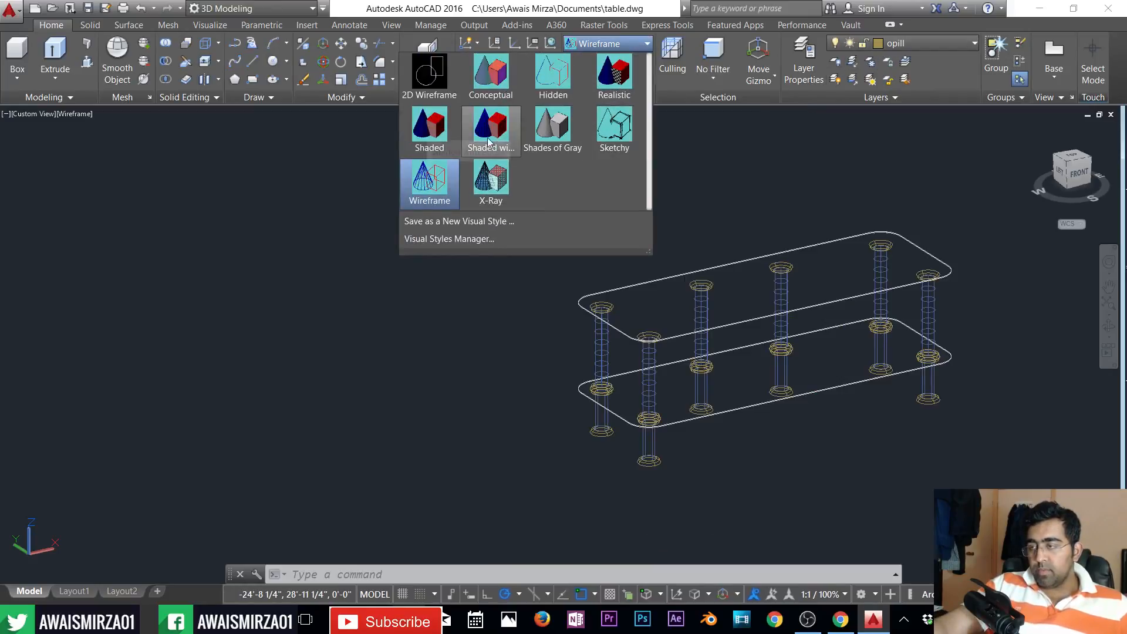
click(562, 88)
scroll(806, 346, up, 3)
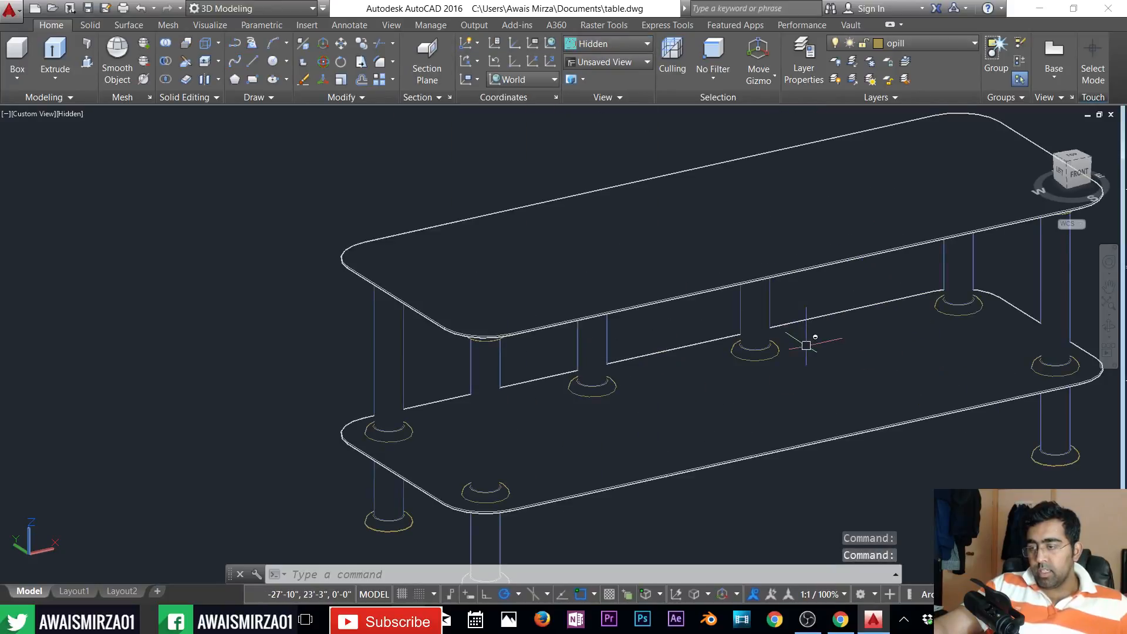
scroll(806, 345, down, 3)
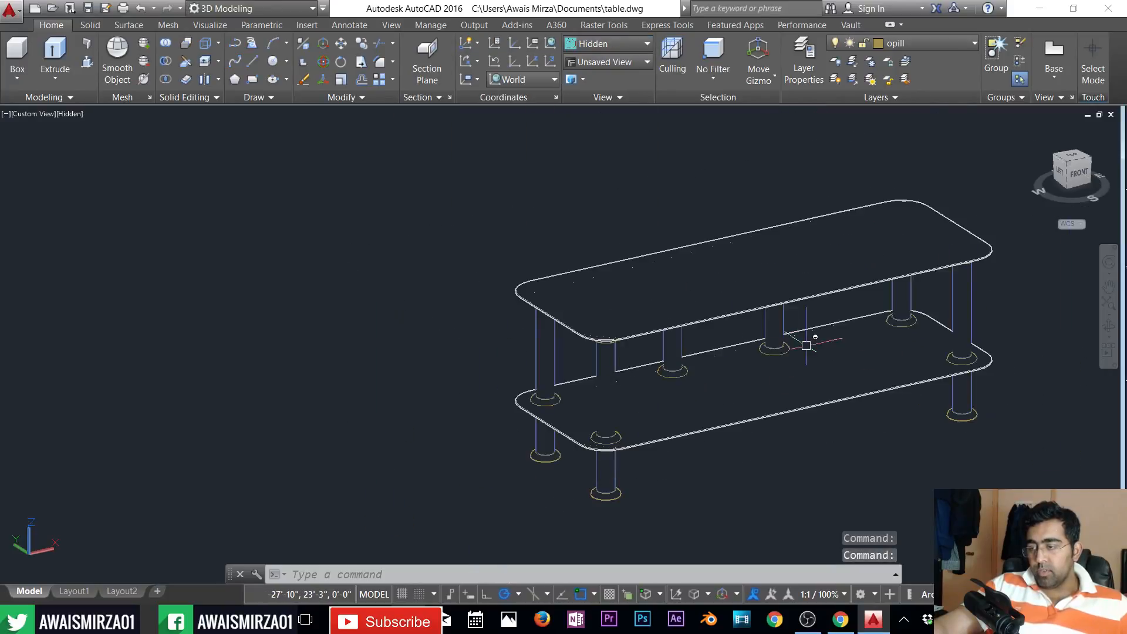
- Display the table in the Shaded visual style and examine it from a slightly rotated viewpoint
click(624, 45)
click(439, 134)
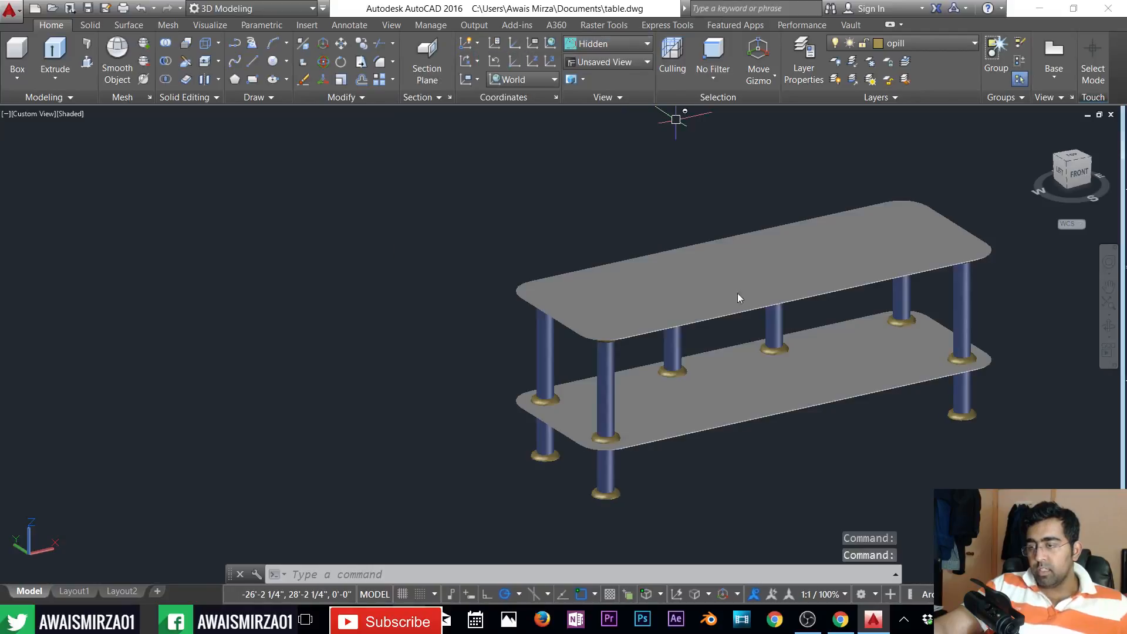
mouse_move(810, 389)
shift+middle_down()
mouse_move(748, 317)
mouse_move(649, 317)
mouse_move(460, 360)
mouse_move(367, 350)
mouse_move(622, 386)
mouse_move(849, 374)
mouse_move(821, 385)
mouse_move(817, 376)
shift+middle_up()
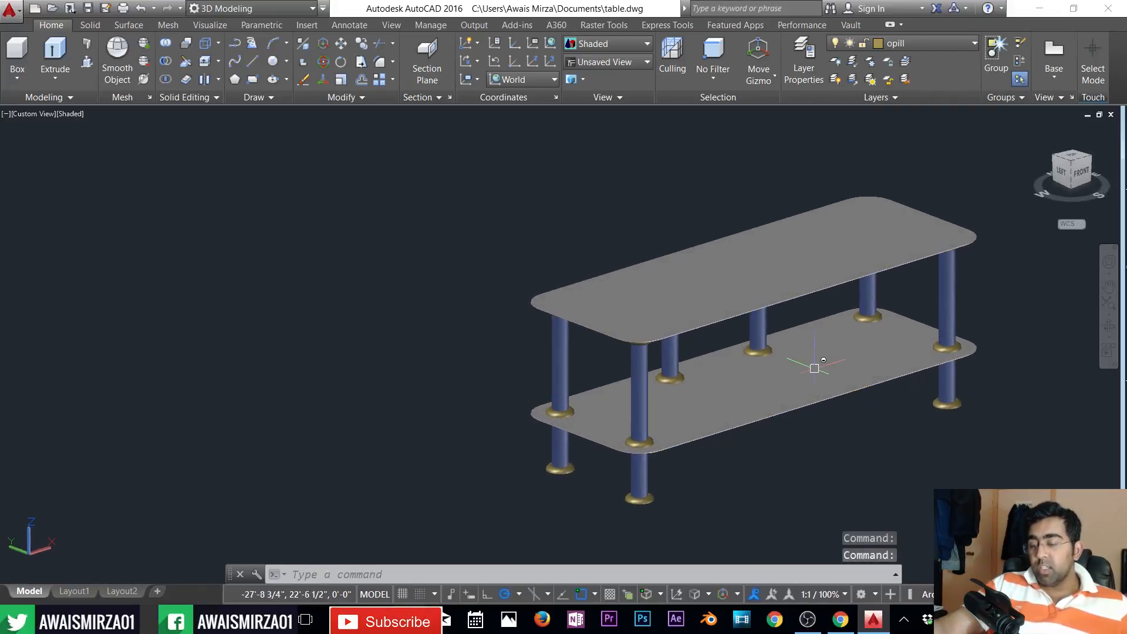
scroll(870, 388, up, 2)
key(Escape)
key(Escape)
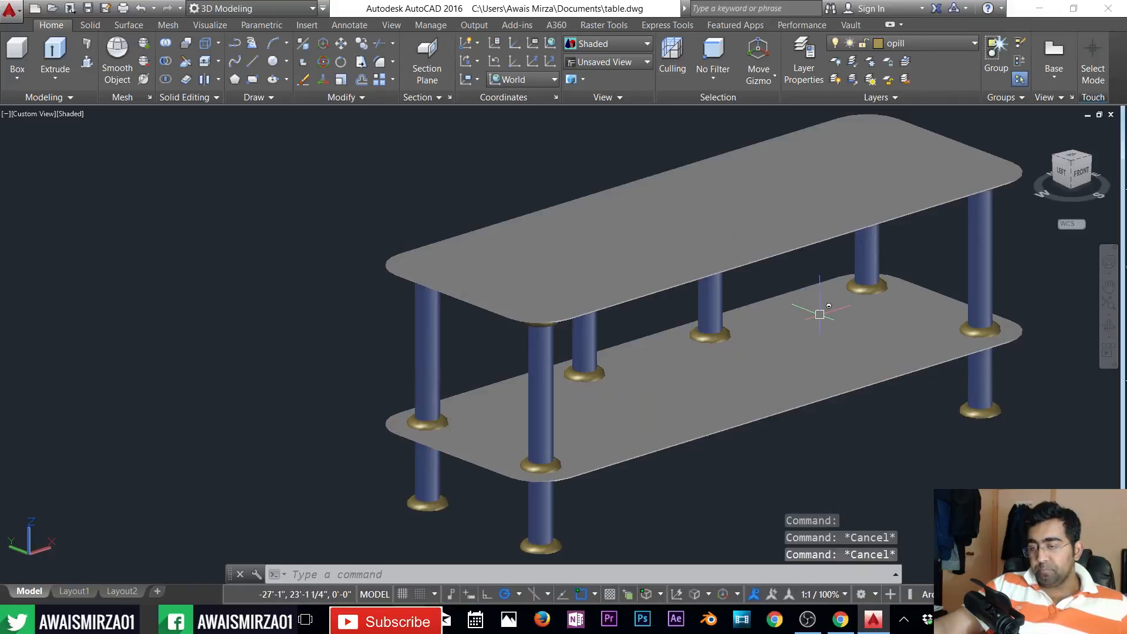
middle_drag(774, 369, 667, 370)
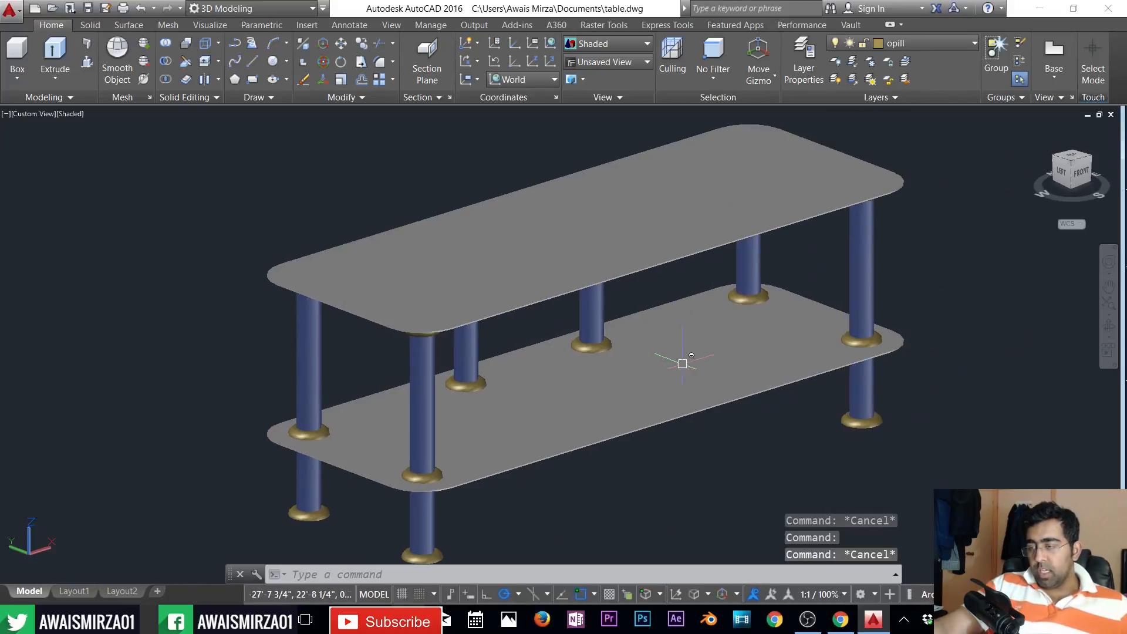
scroll(685, 357, down, 2)
- Set the visual style back to Wireframe
click(598, 46)
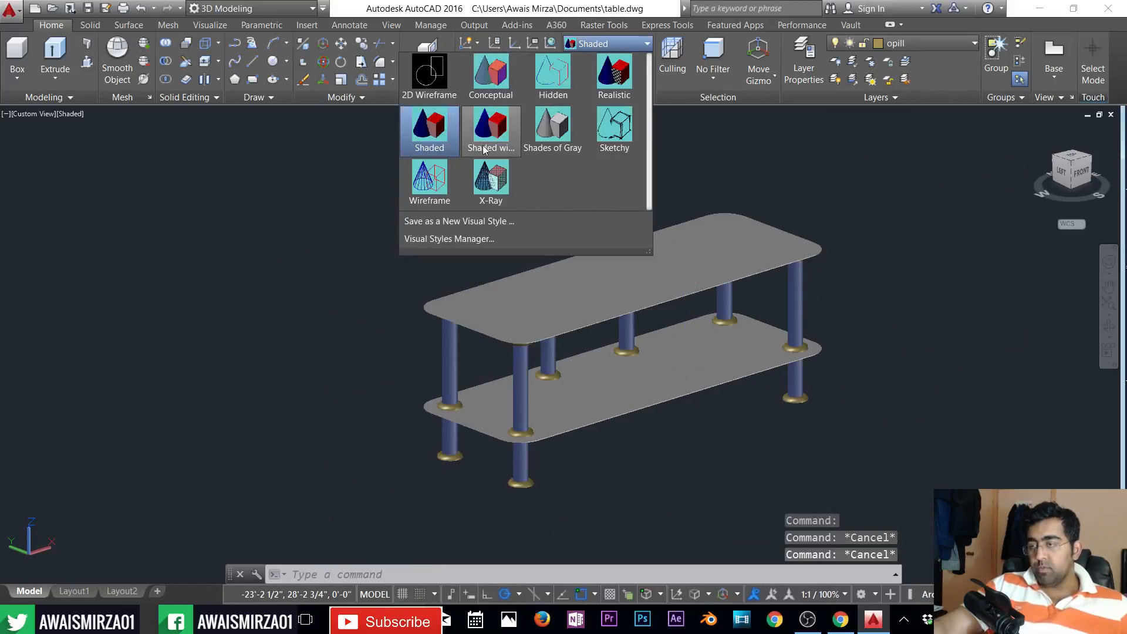
click(428, 183)
key(Escape)
key(Escape)
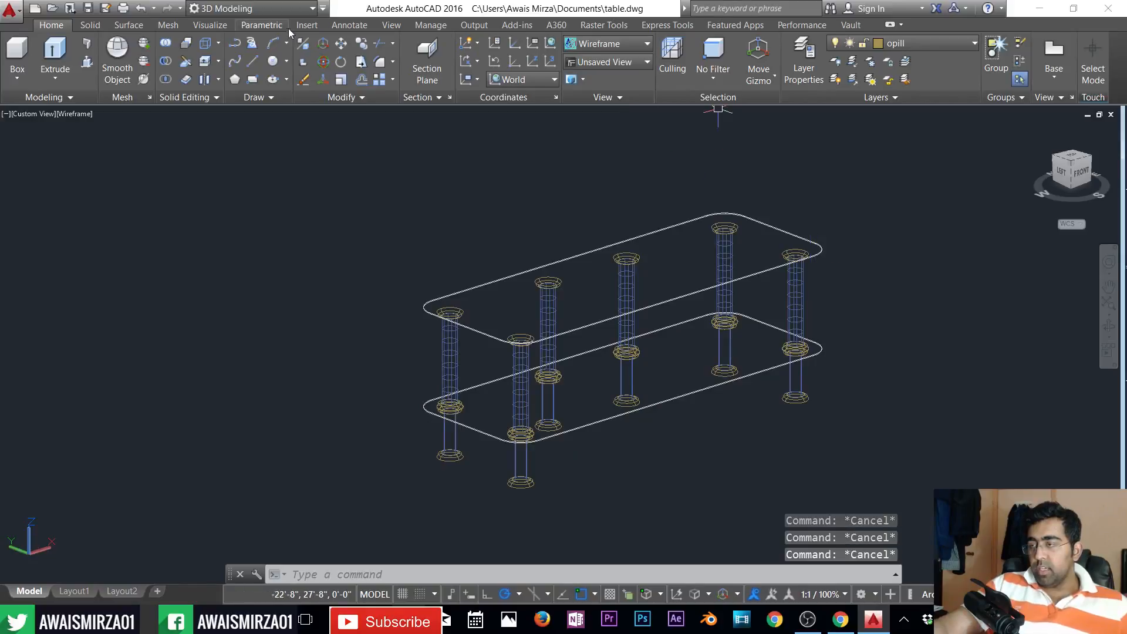
- Open the Materials Browser and add the Smoked - Bronze material from the Autodesk Library's Glass category to the document materials
click(257, 26)
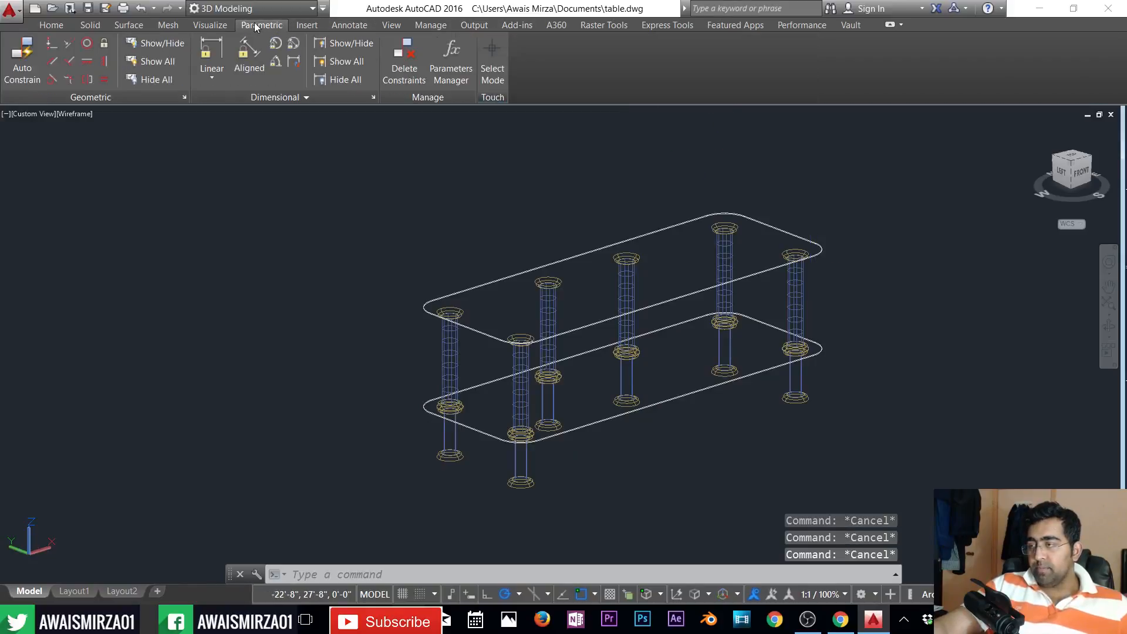
click(222, 29)
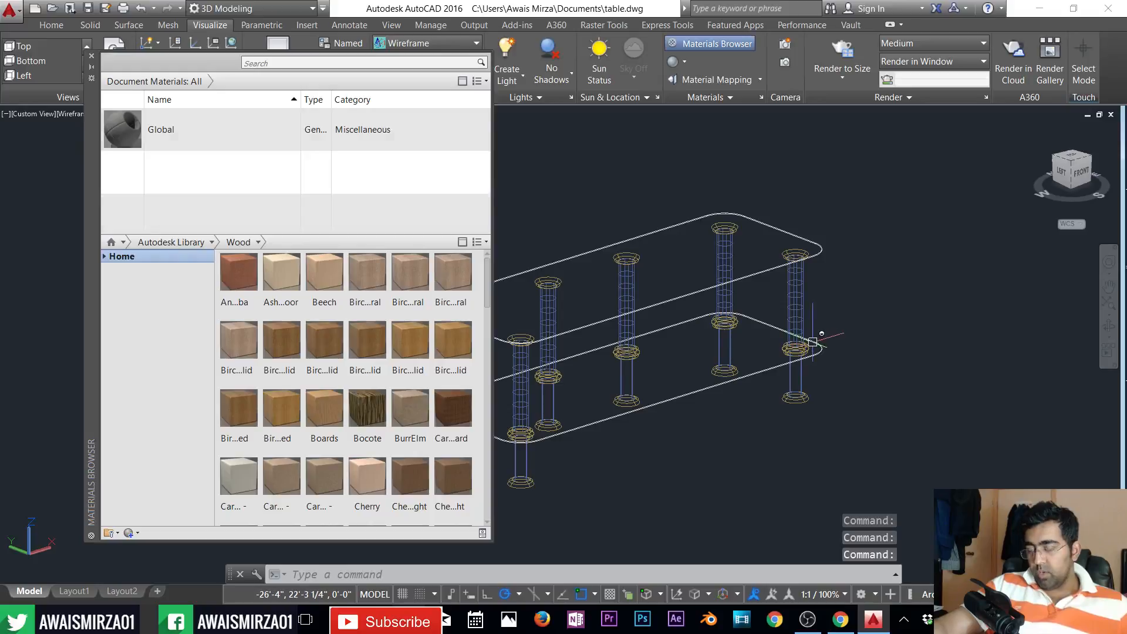
click(210, 245)
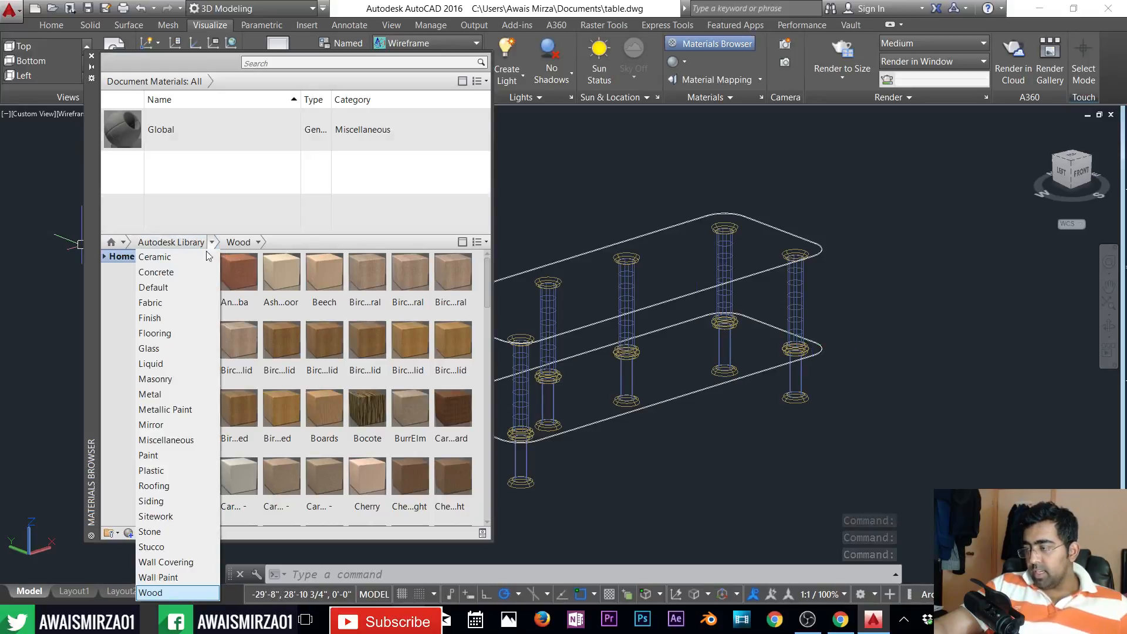
click(150, 350)
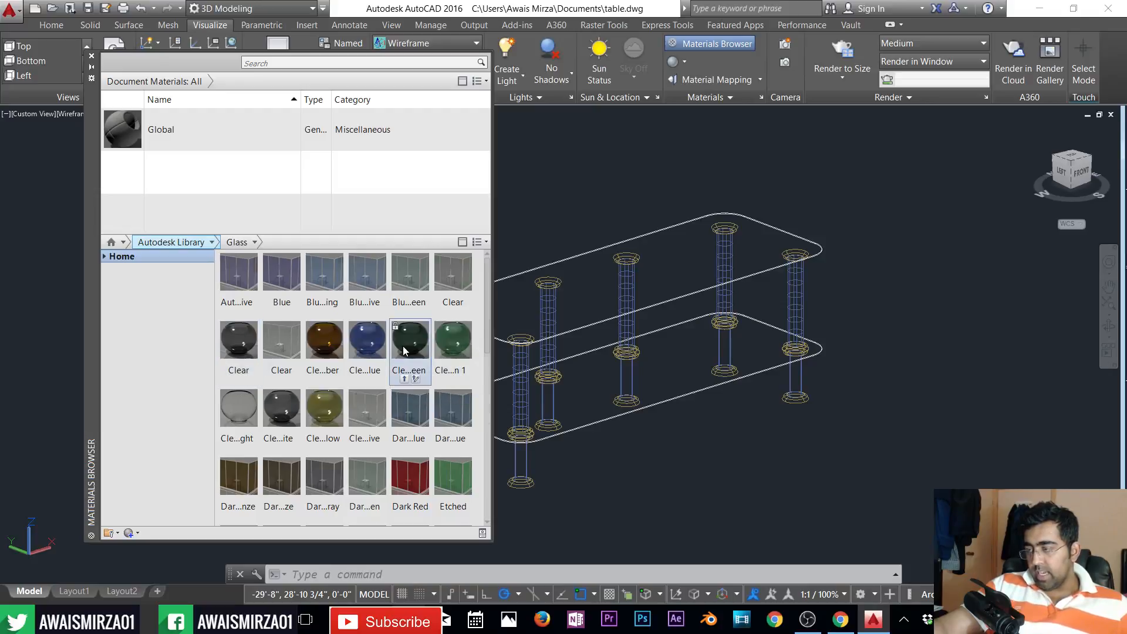
scroll(403, 351, down, 5)
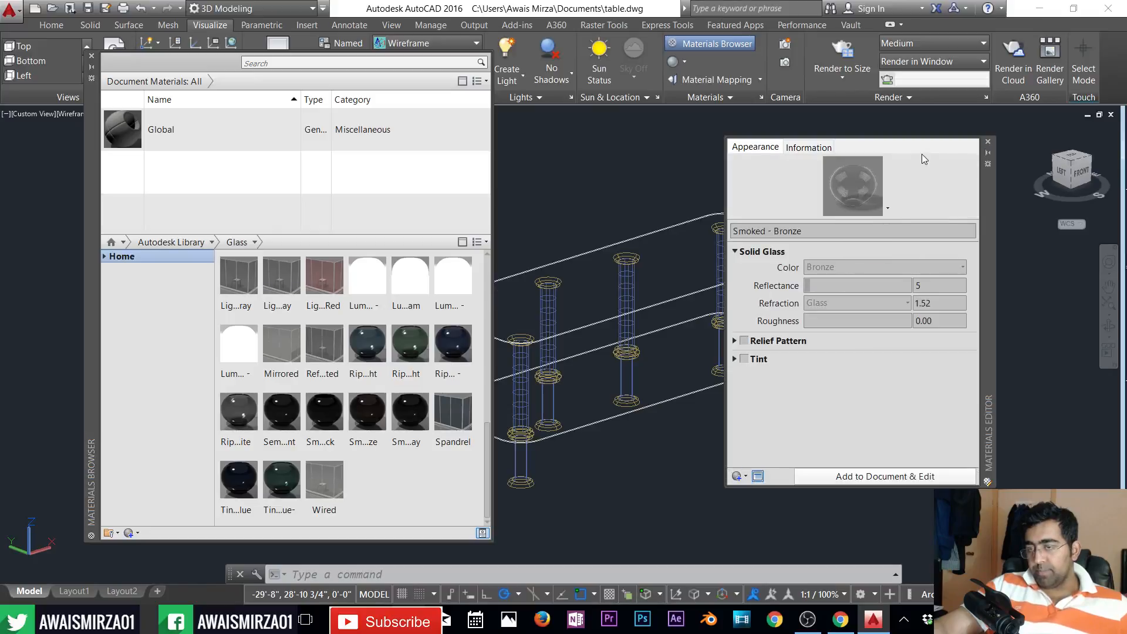
click(989, 144)
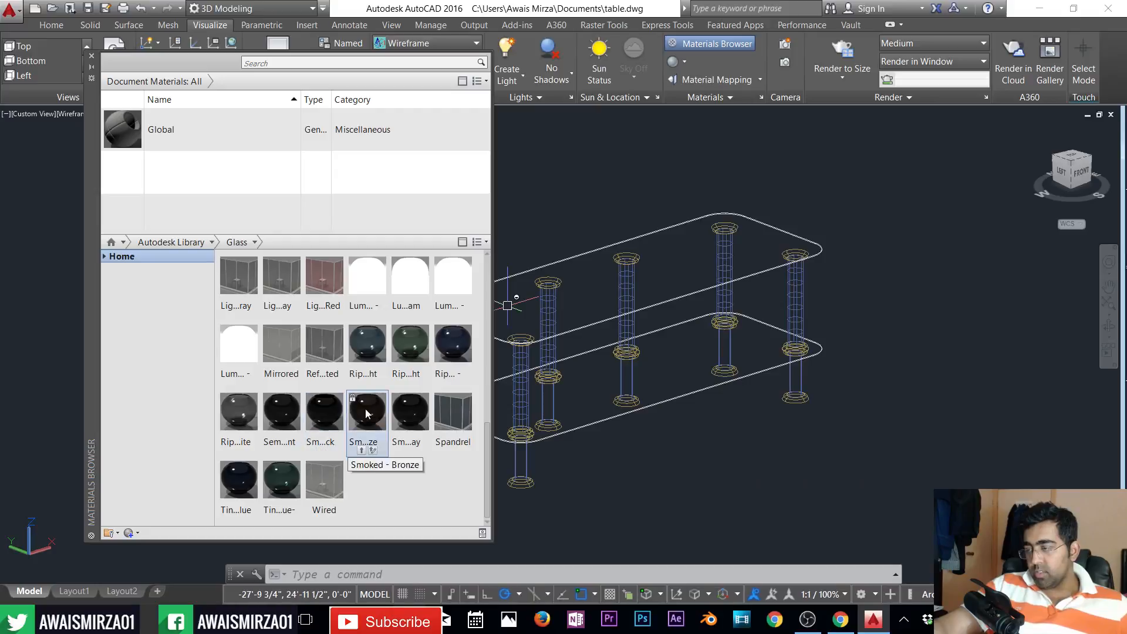
drag(366, 413, 199, 197)
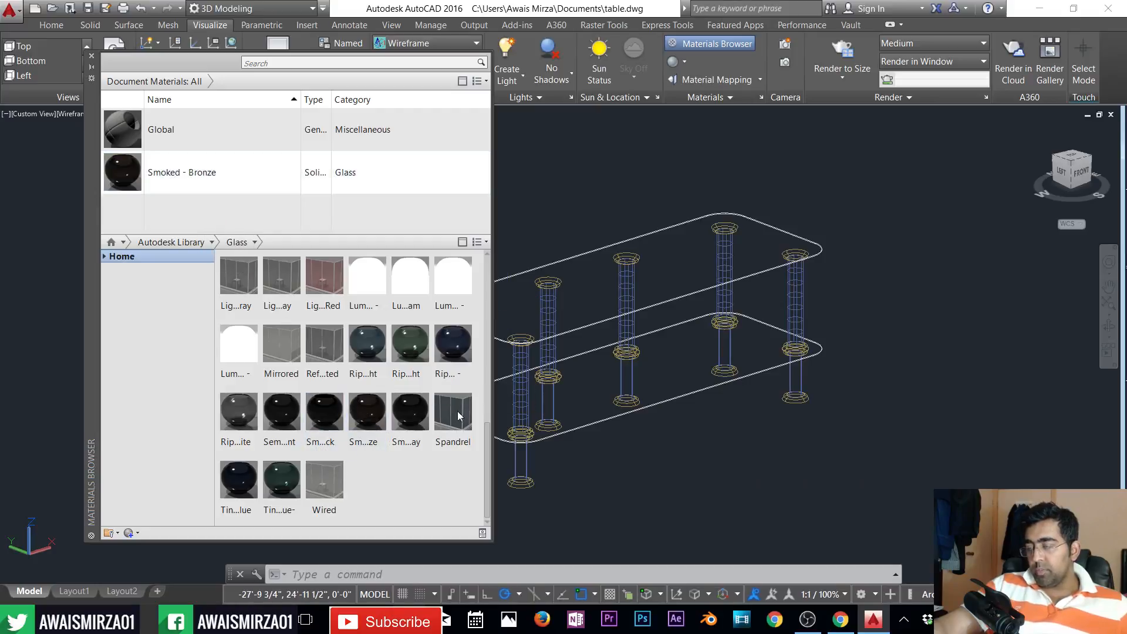
- Add the Chrome - Polished Brushed material from the Autodesk Library's Metal category to the document materials
scroll(354, 478, up, 6)
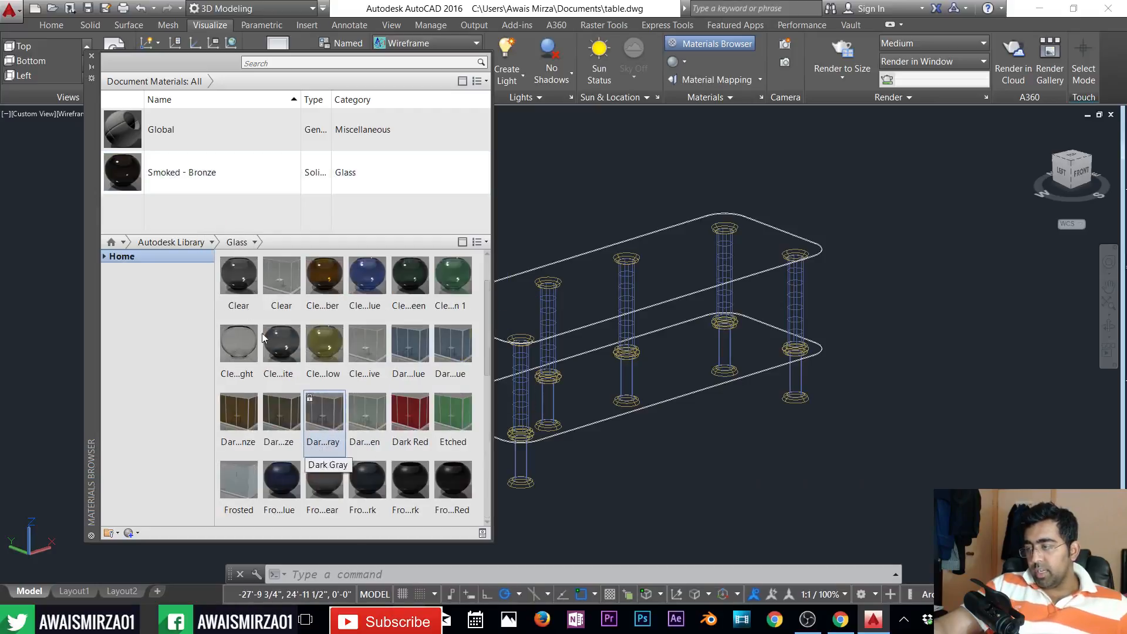
click(212, 243)
click(156, 392)
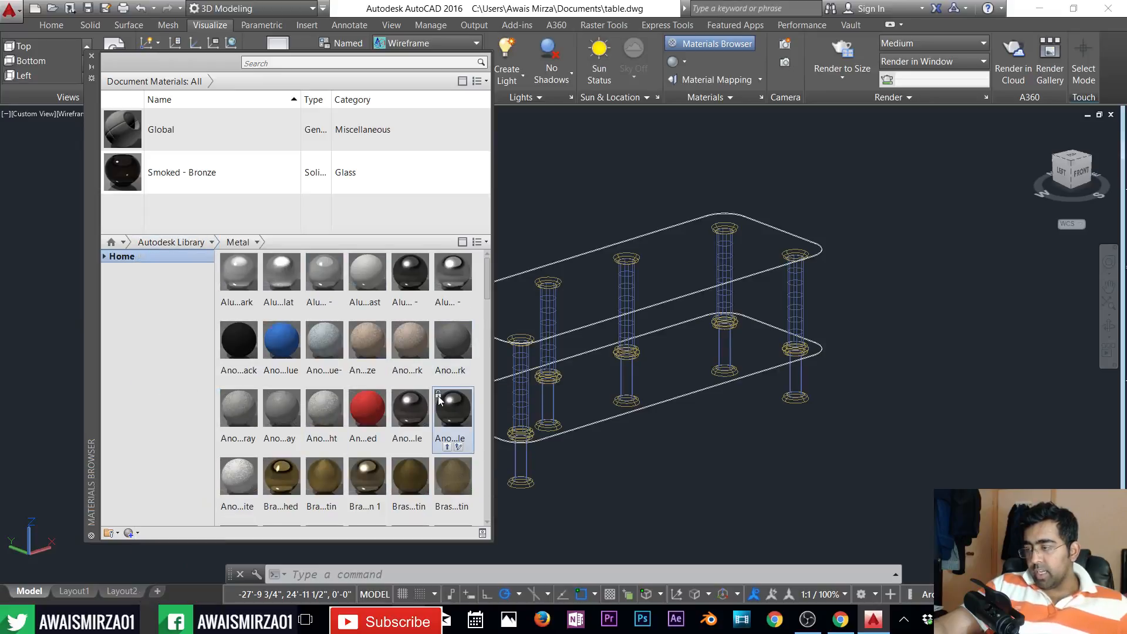
scroll(329, 446, down, 3)
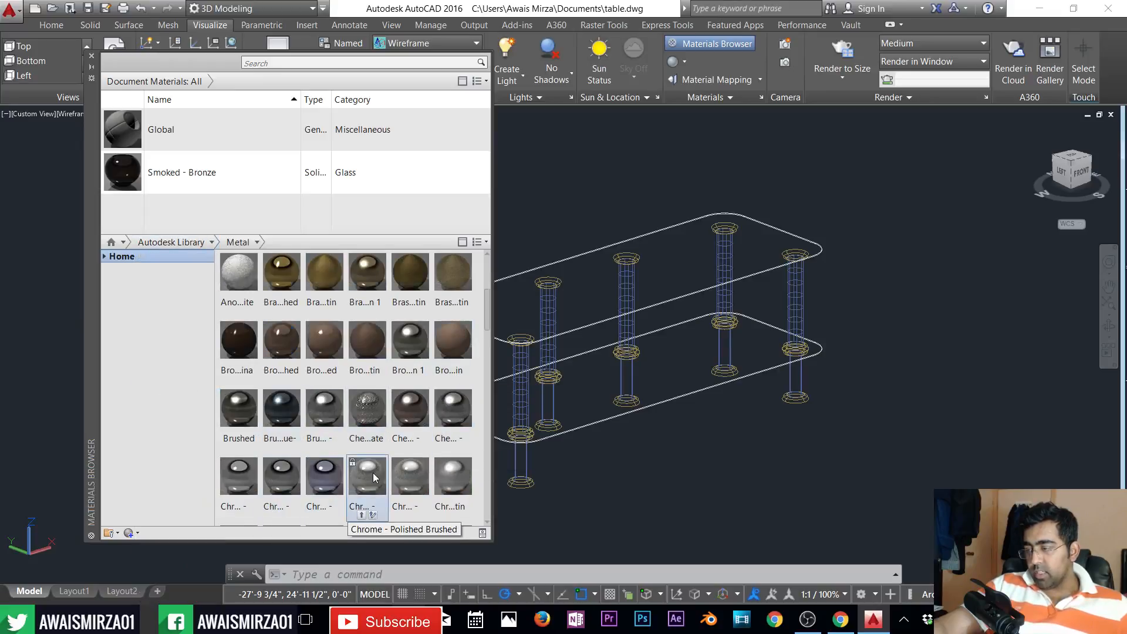
mouse_move(372, 484)
mouse_down()
mouse_move(250, 233)
mouse_move(219, 210)
mouse_up()
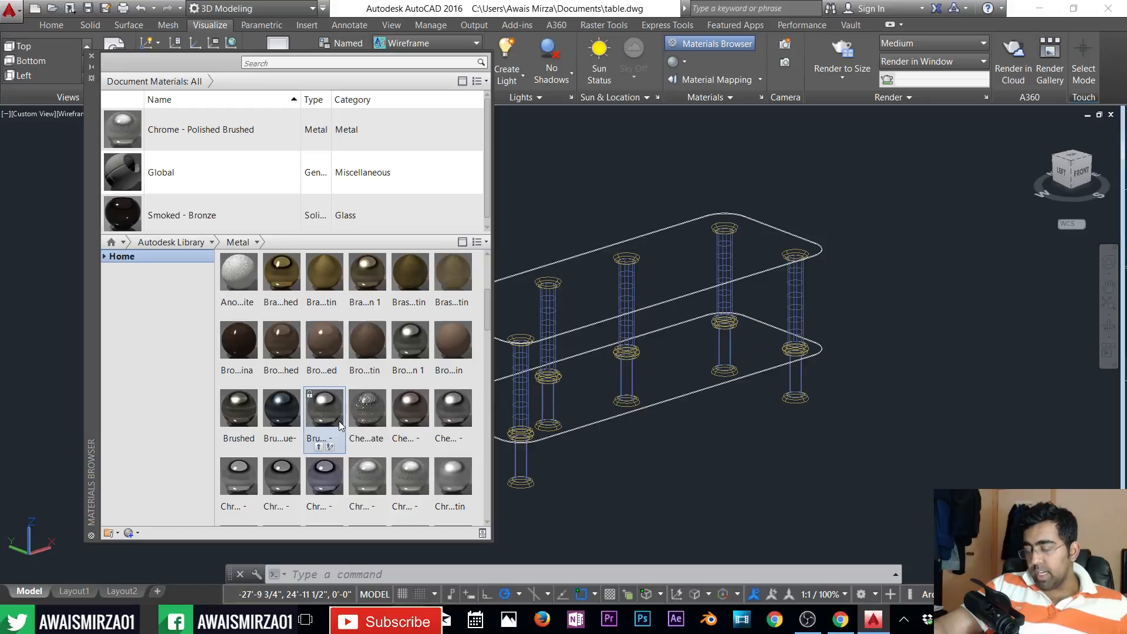
- Add the Metal 1400F Hot material from the Metal category to the document materials and close the Materials Browser
scroll(340, 421, down, 3)
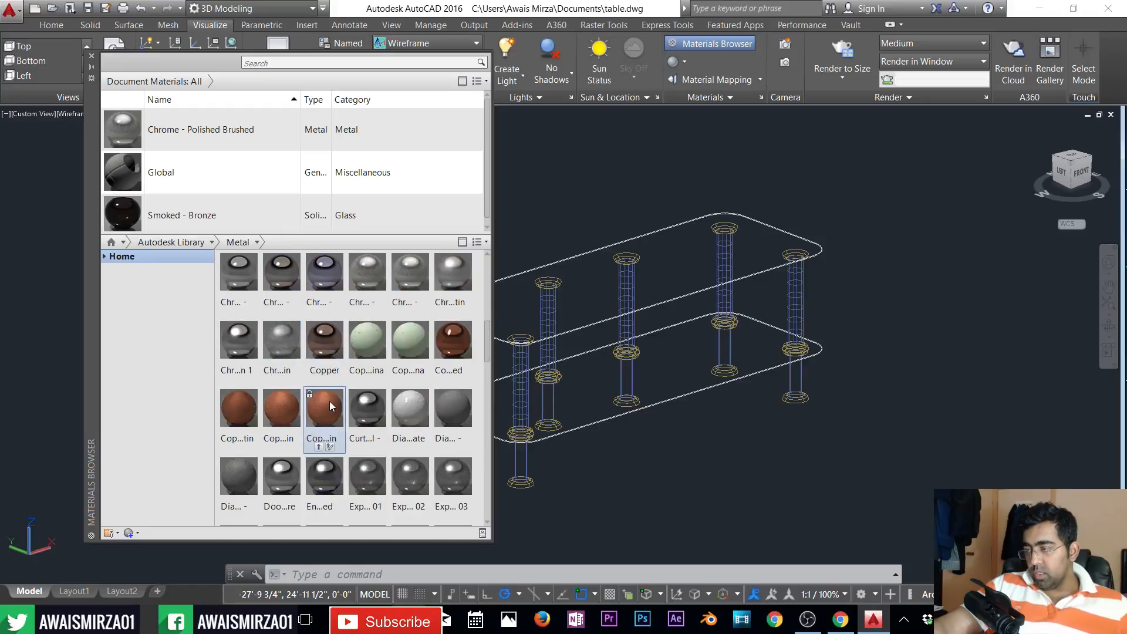
scroll(329, 400, down, 9)
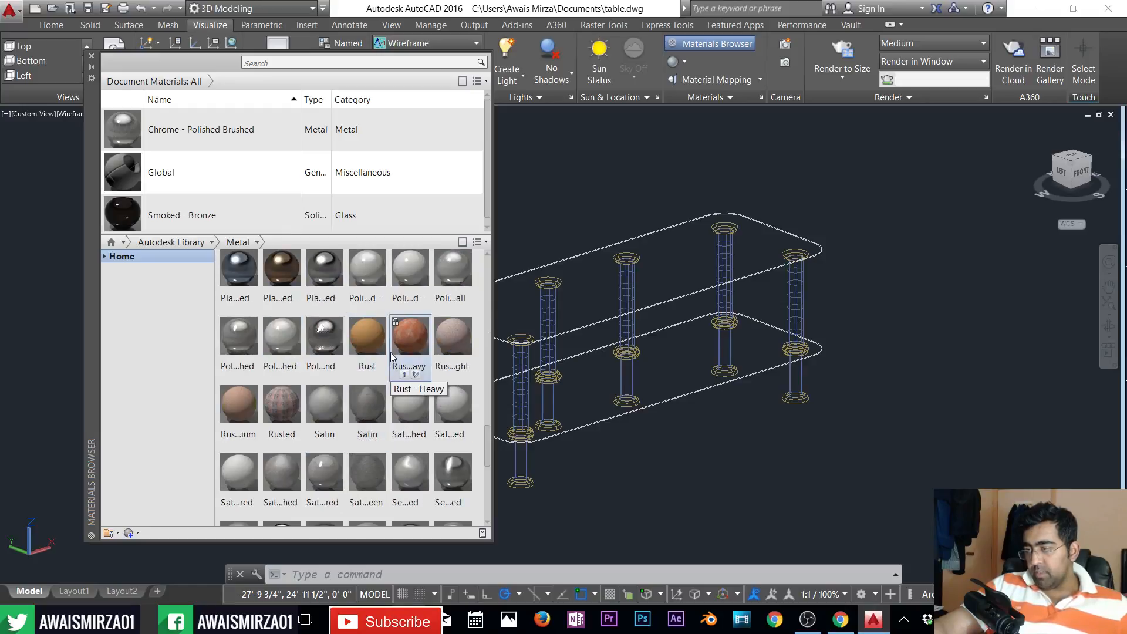
scroll(395, 363, up, 6)
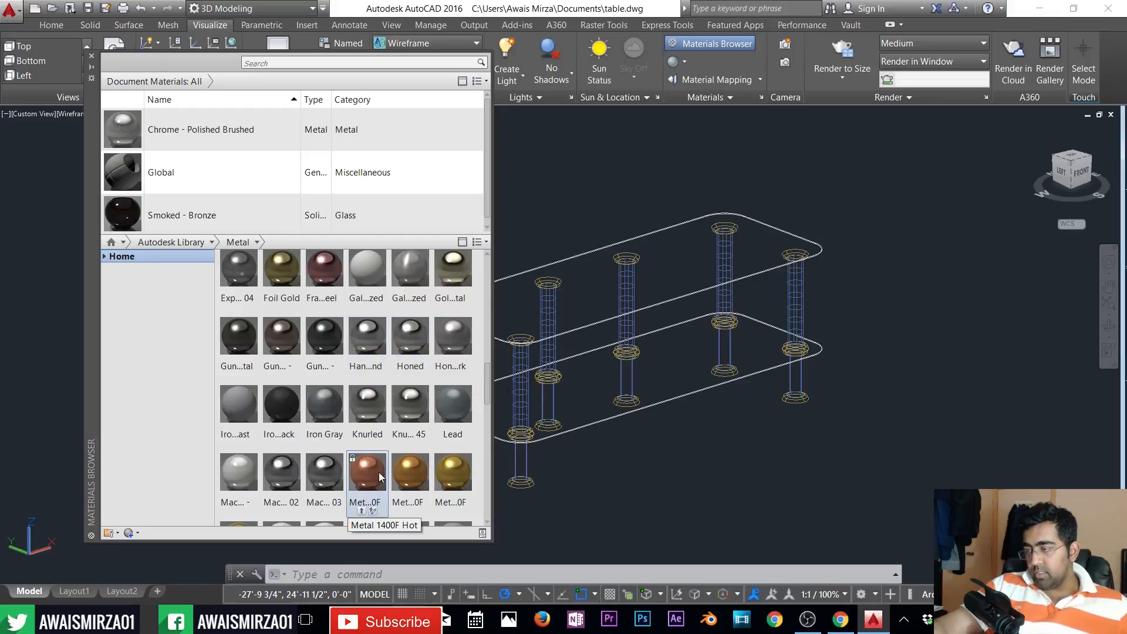
drag(374, 476, 194, 221)
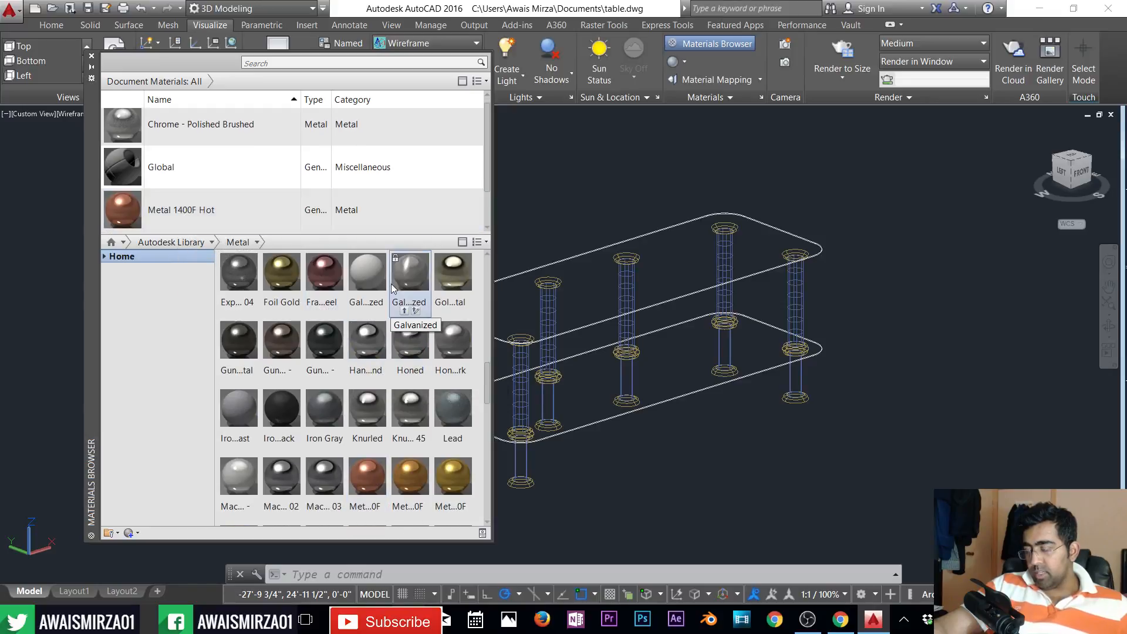
click(158, 220)
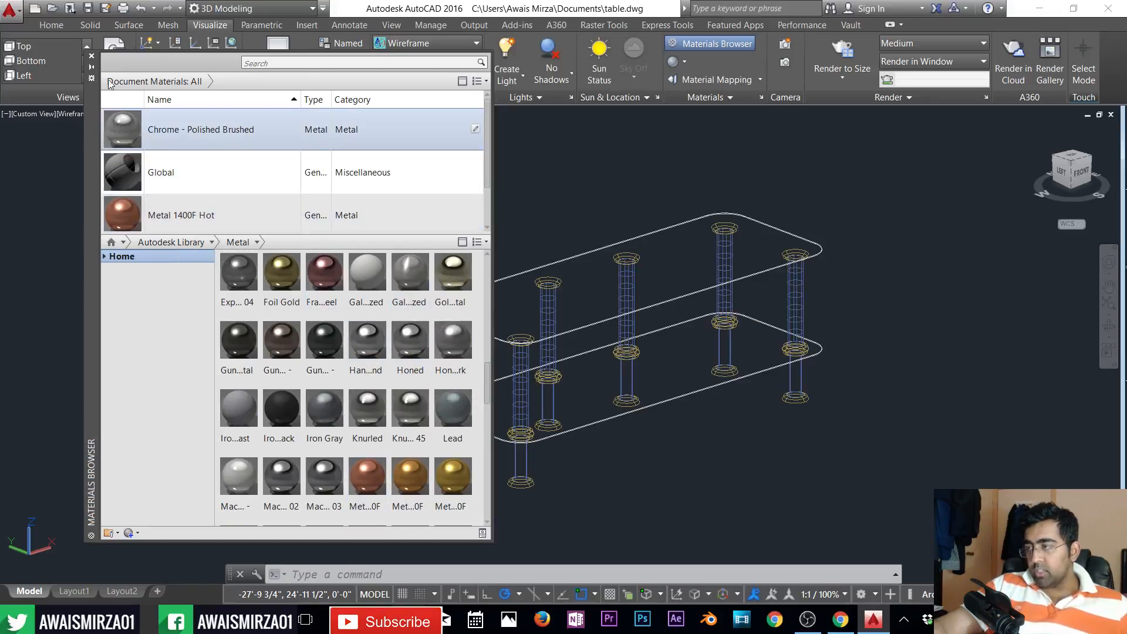
click(91, 56)
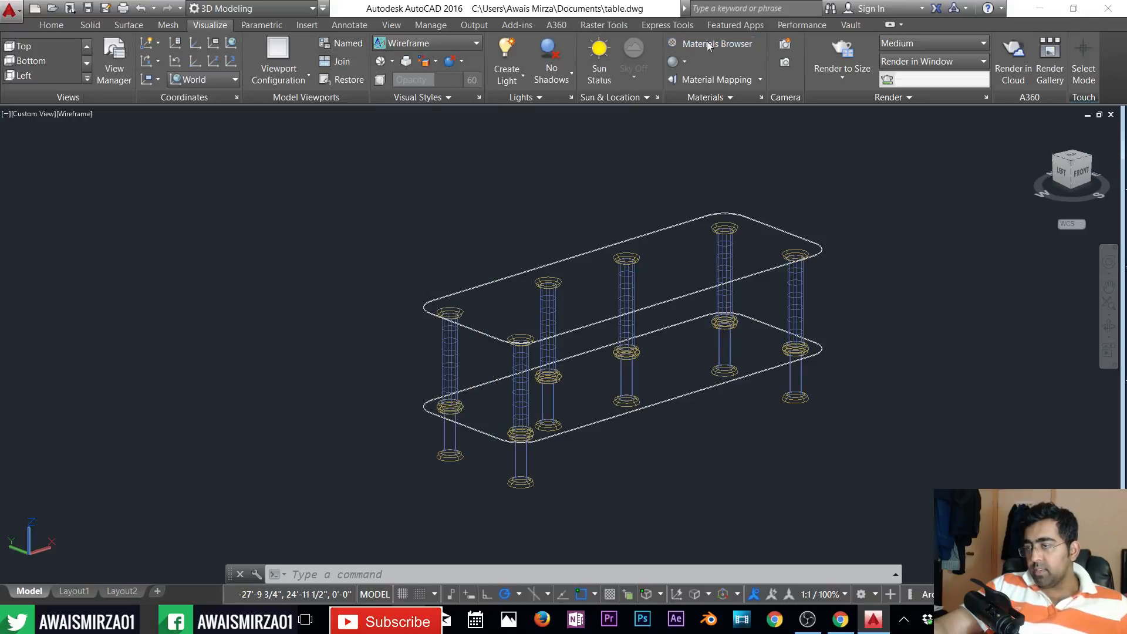
- Start attaching materials by layer and assign Smoked - Bronze to the glass layer
click(741, 96)
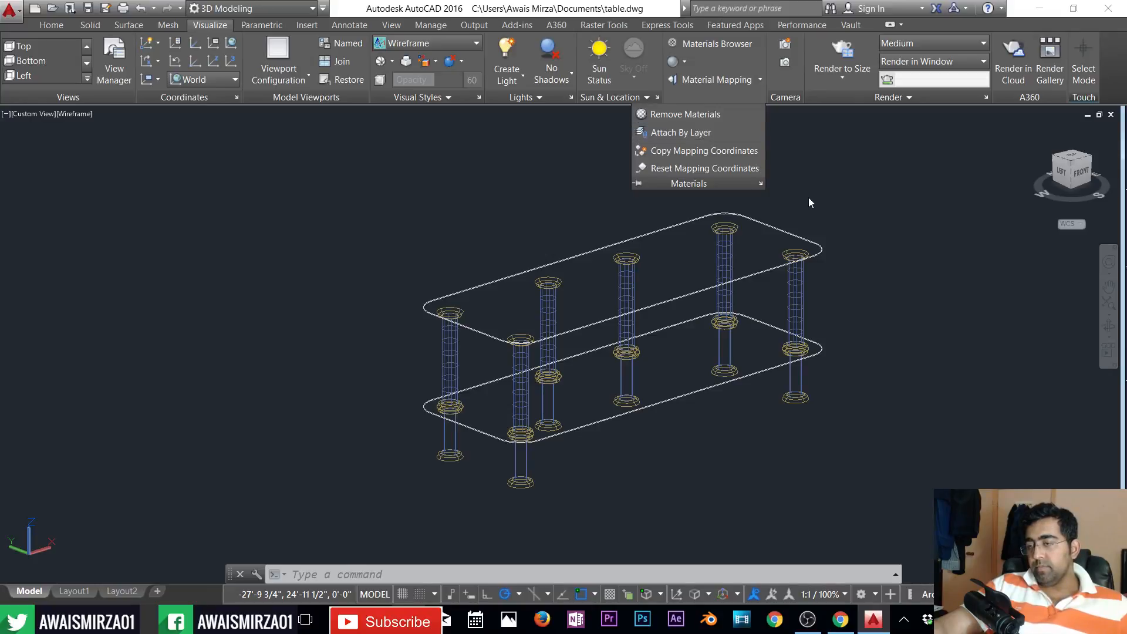
click(696, 132)
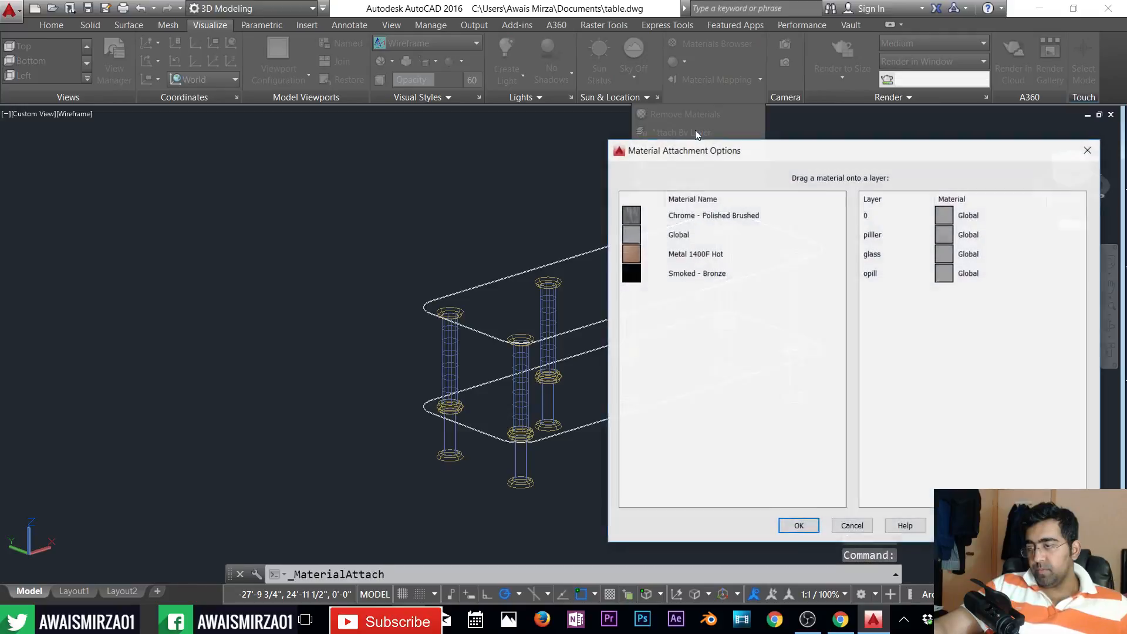
drag(778, 154, 228, 150)
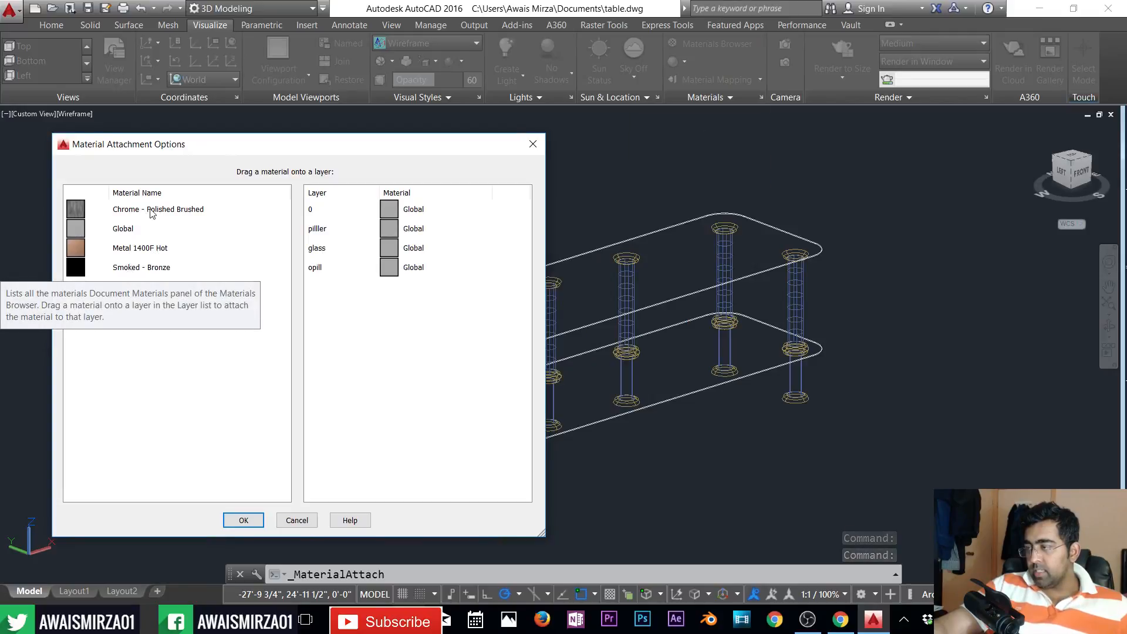
drag(125, 271, 428, 249)
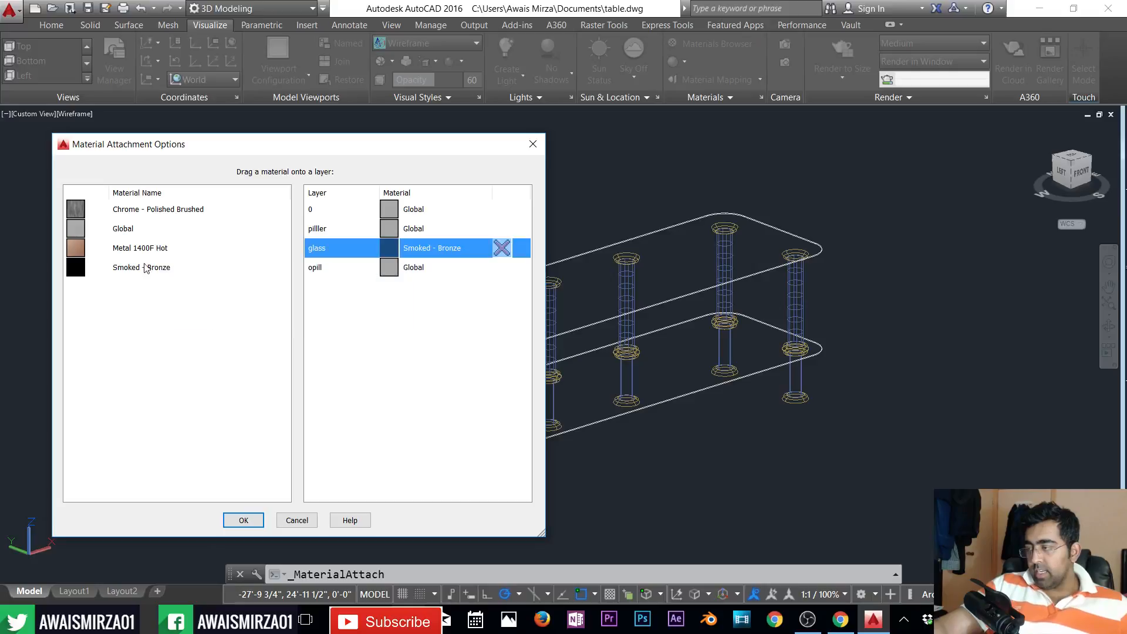
- Try Metal 1400F Hot on the opill layer and Chrome - Polished Brushed on the piller layer, and detach both
drag(137, 249, 242, 276)
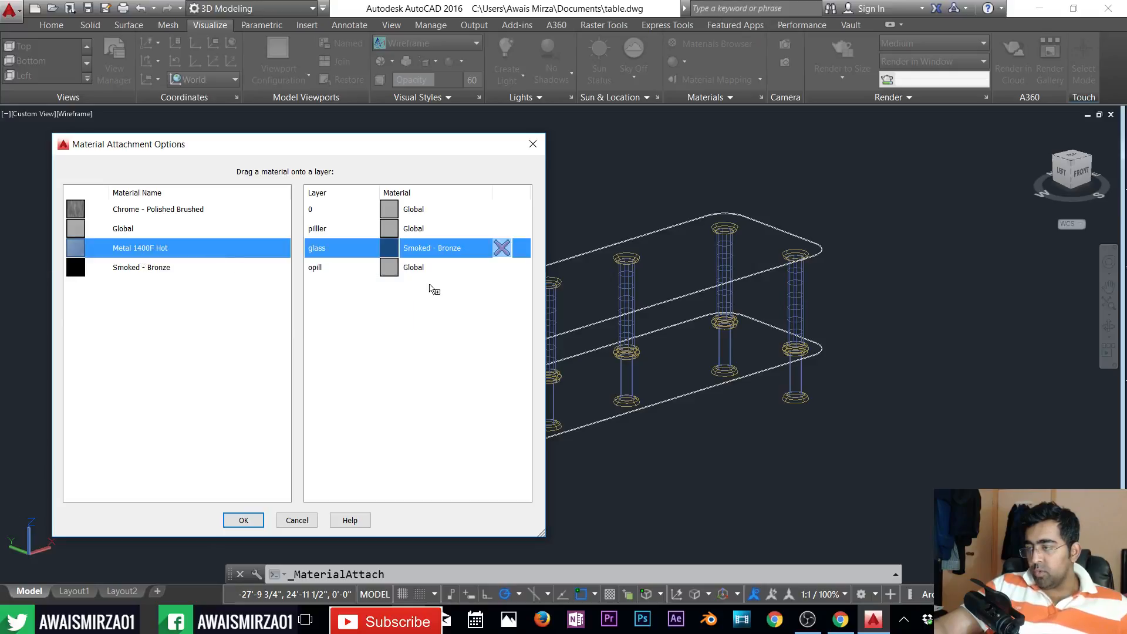
drag(434, 290, 448, 275)
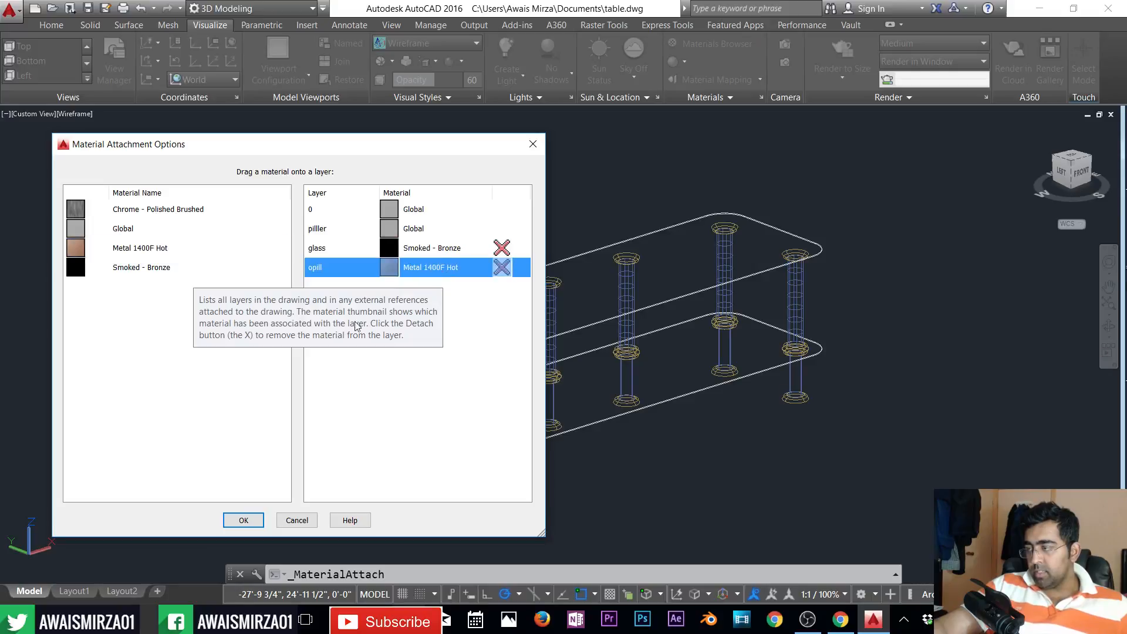
mouse_move(147, 211)
mouse_down()
mouse_move(441, 224)
mouse_move(473, 206)
mouse_move(464, 225)
mouse_up()
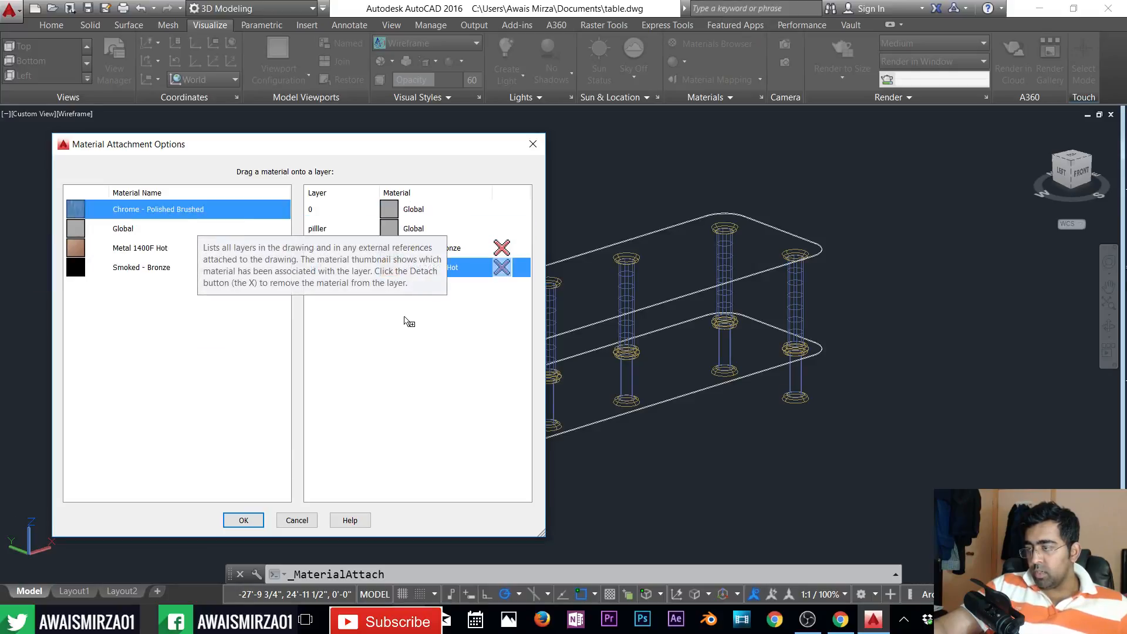
click(317, 344)
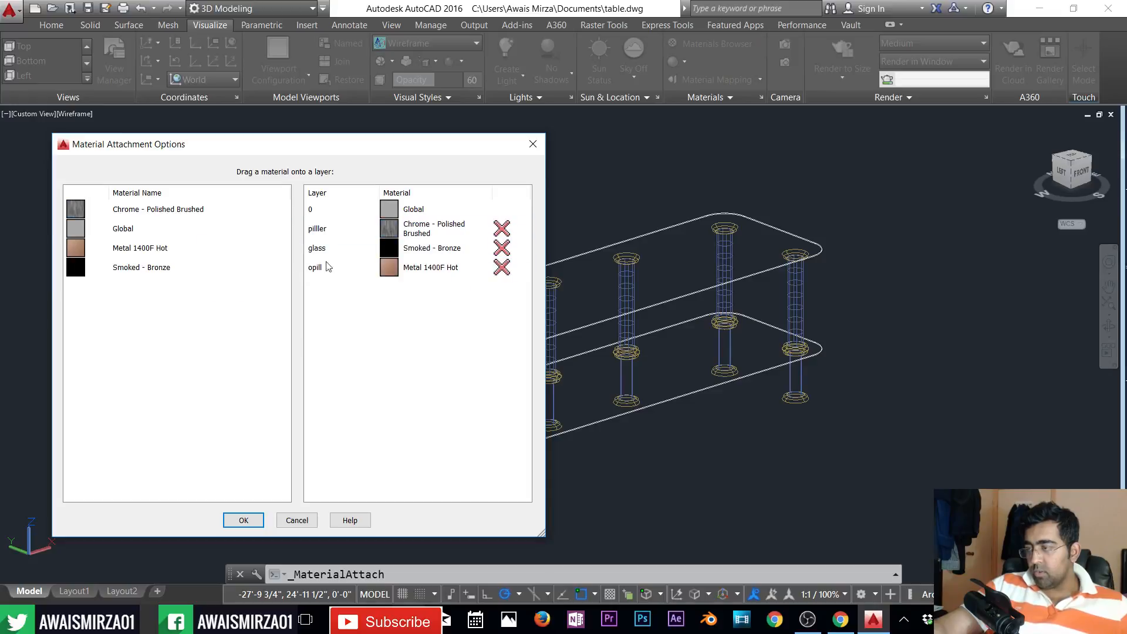
click(502, 268)
click(502, 229)
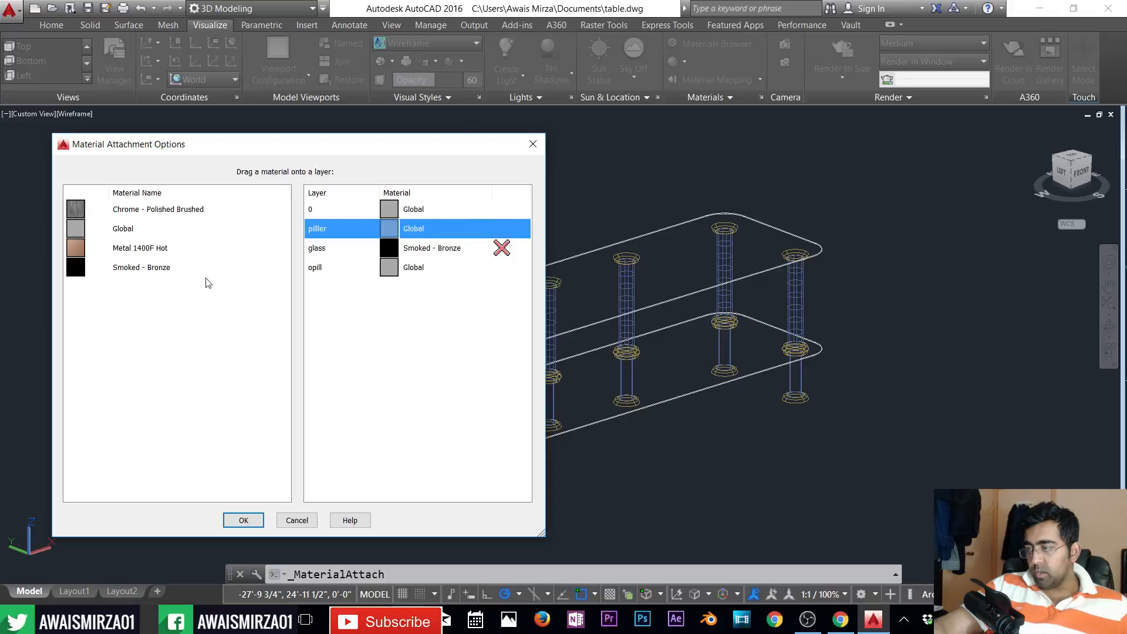
- Attach Chrome - Polished Brushed to the opill layer and Metal 1400F Hot to the piller layer, and accept the material assignments
mouse_move(135, 210)
mouse_down()
mouse_move(432, 293)
mouse_move(486, 276)
mouse_up()
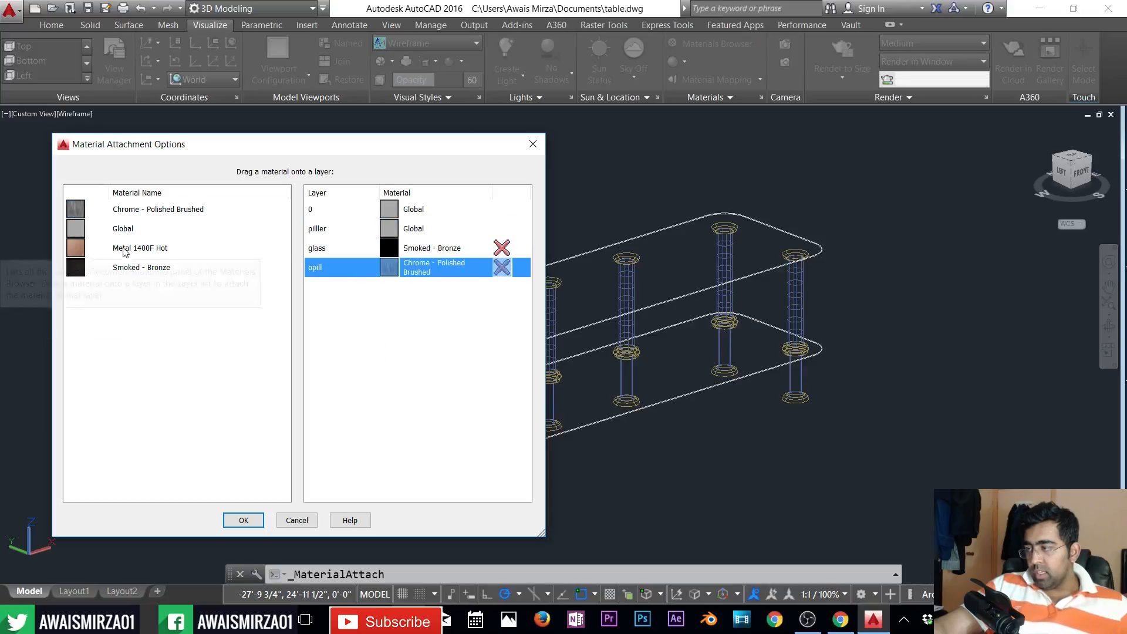
drag(140, 247, 437, 230)
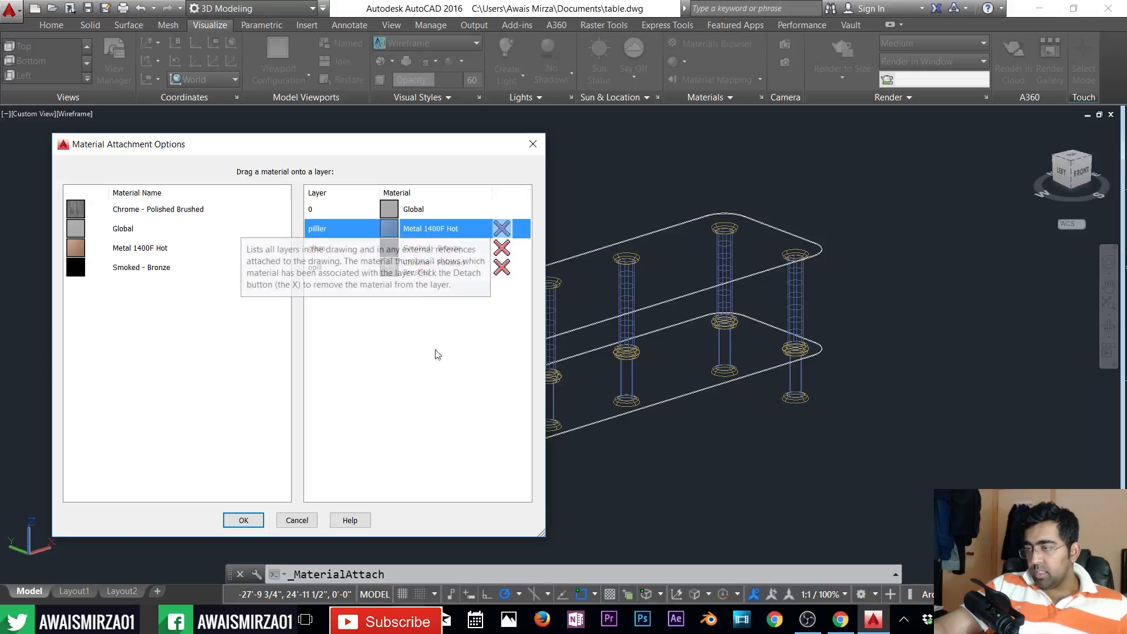
click(243, 520)
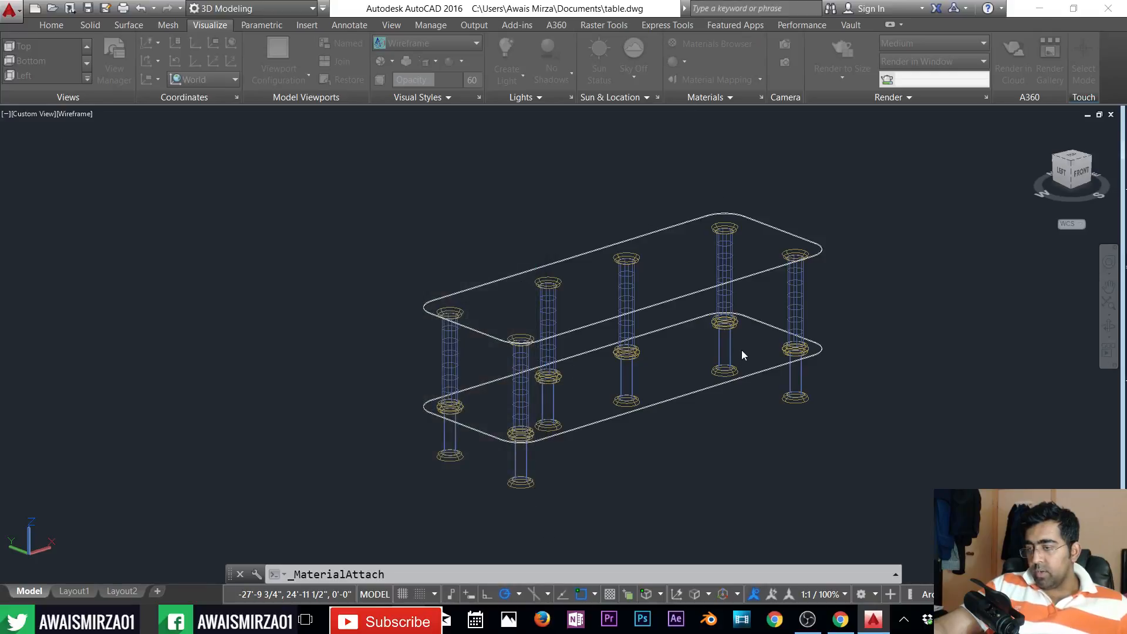
- Switch the visual style to Realistic and inspect the materials on the table's pillars, rings and glass
scroll(609, 197, up, 2)
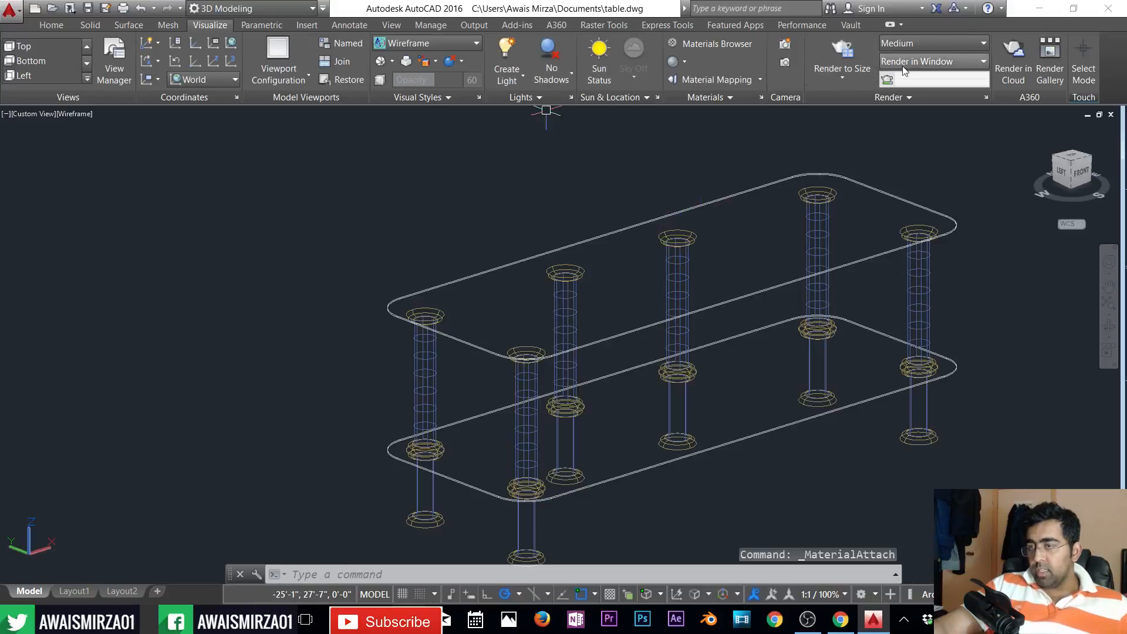
click(431, 46)
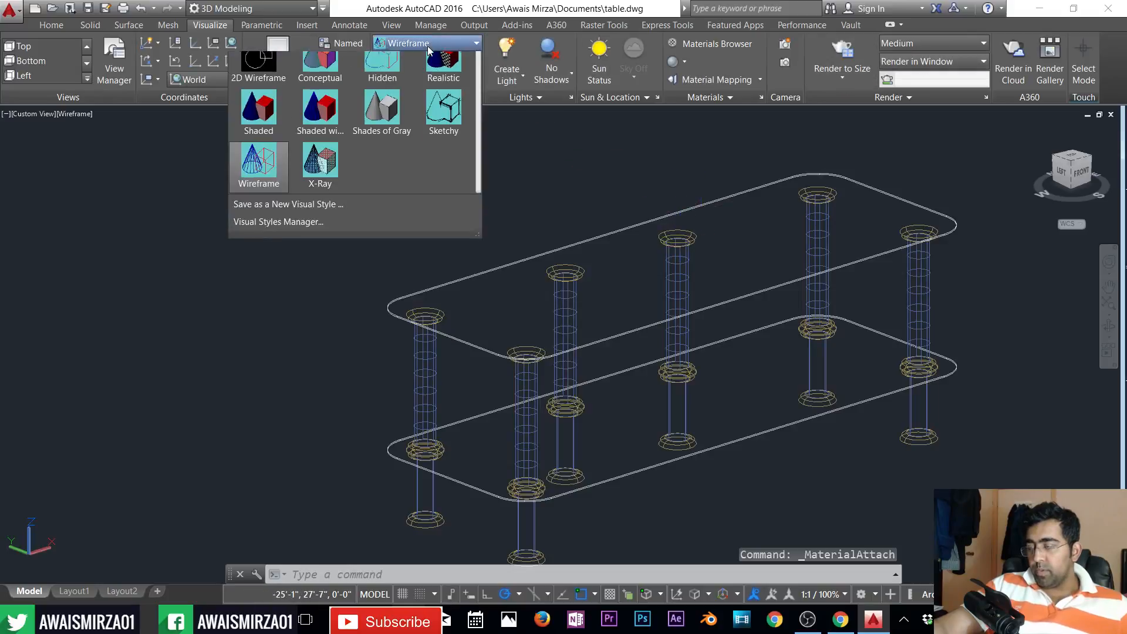
click(443, 71)
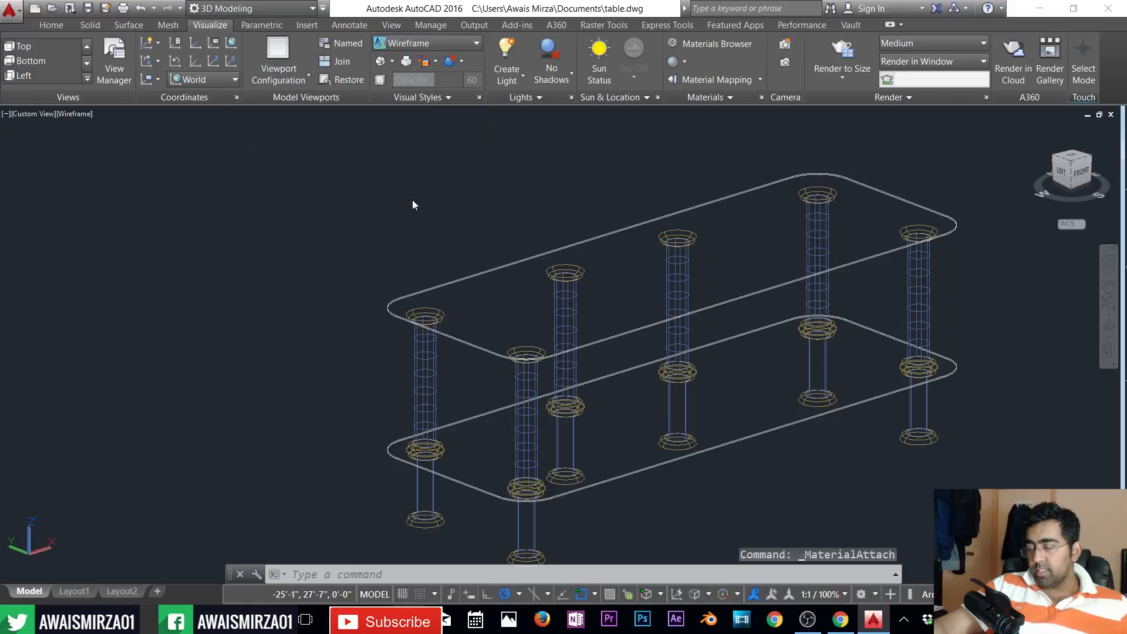
scroll(643, 411, up, 3)
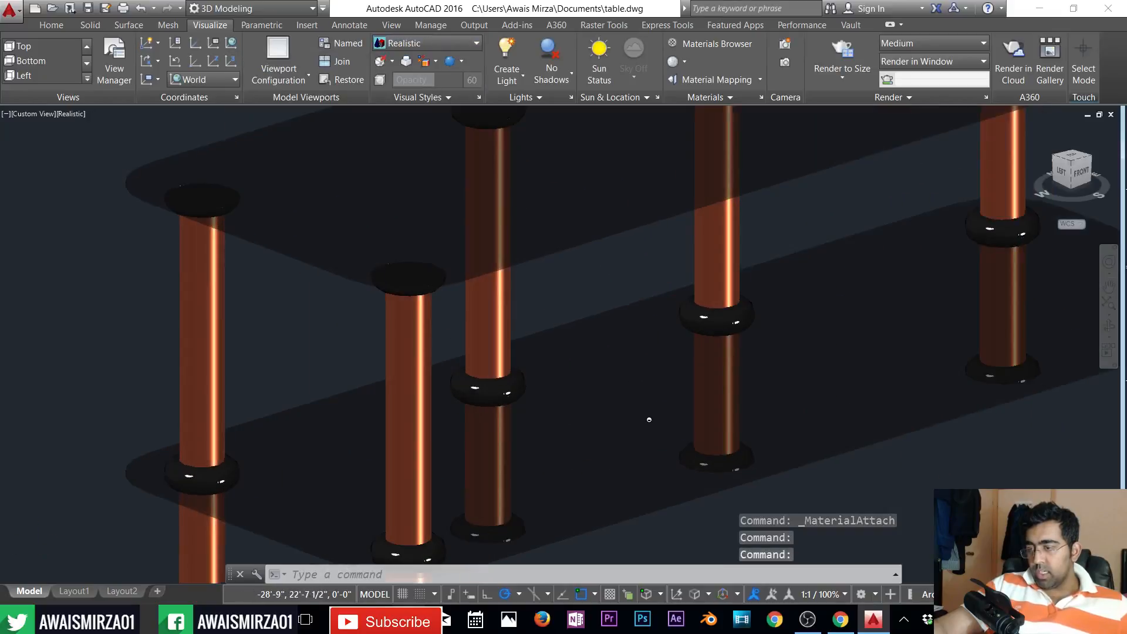
scroll(525, 437, up, 2)
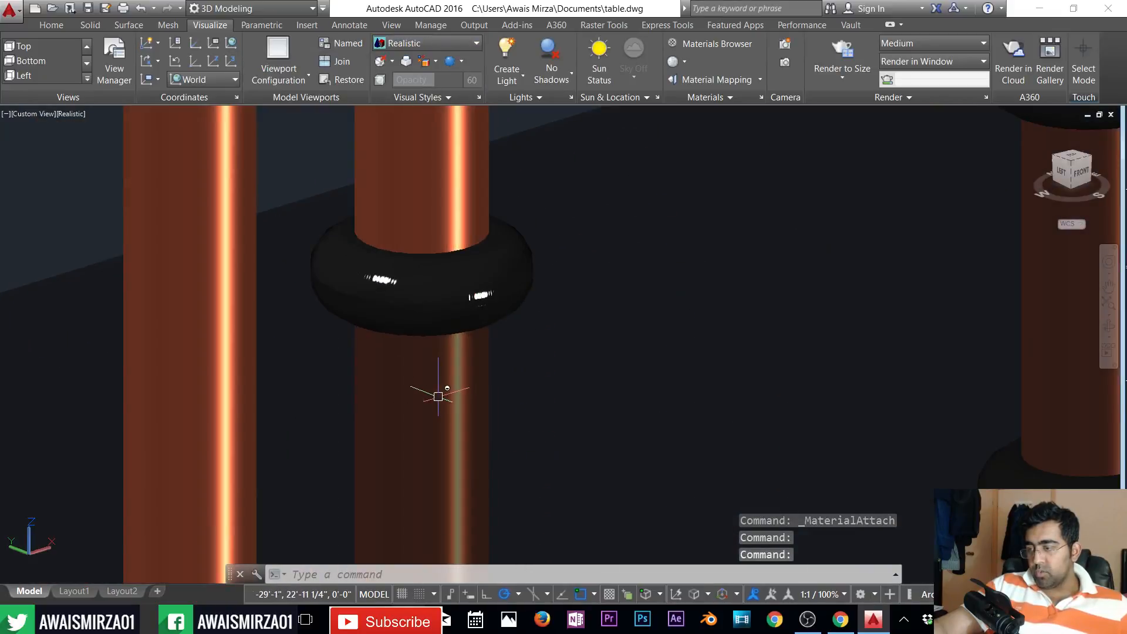
scroll(439, 392, down, 5)
scroll(435, 405, down, 4)
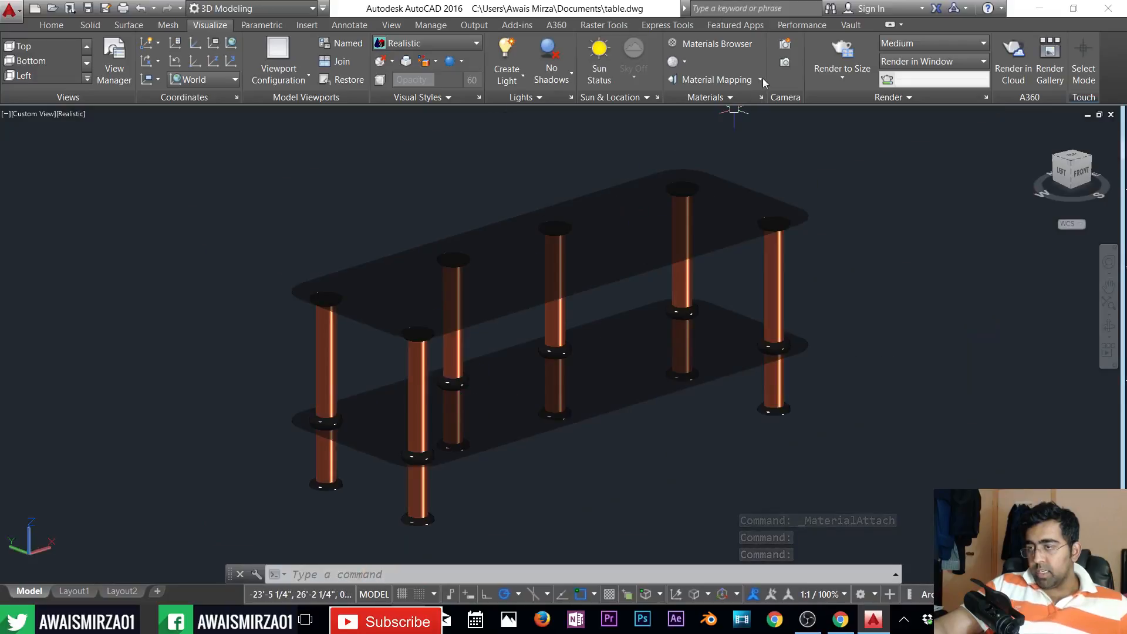
- Open the Smoked - Bronze document material for editing from the Materials Browser
click(746, 49)
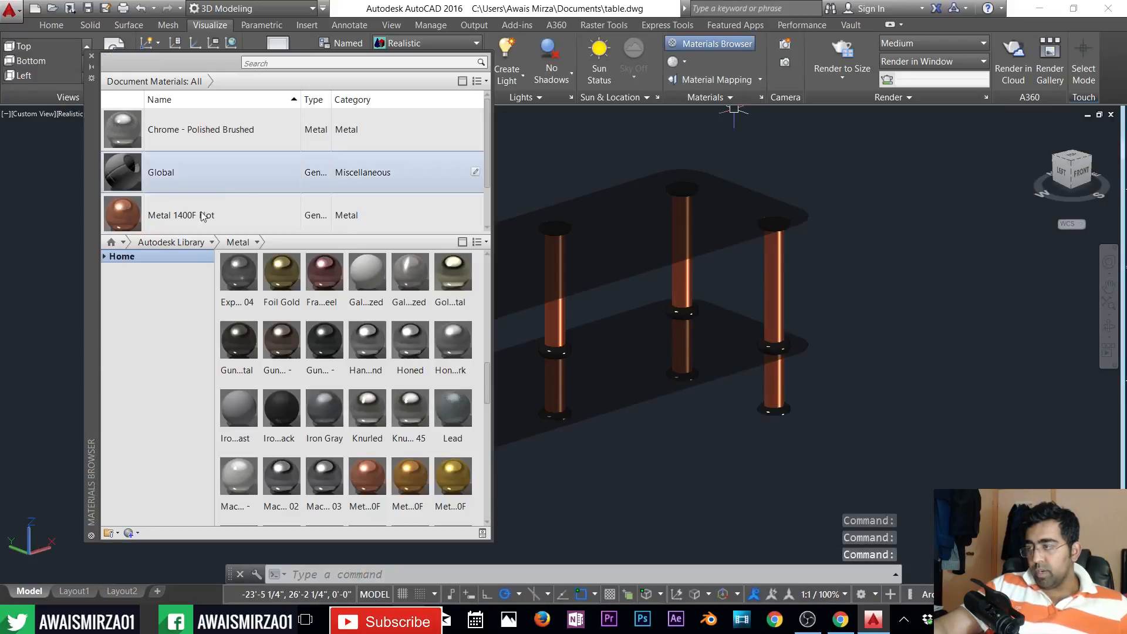
scroll(190, 204, down, 1)
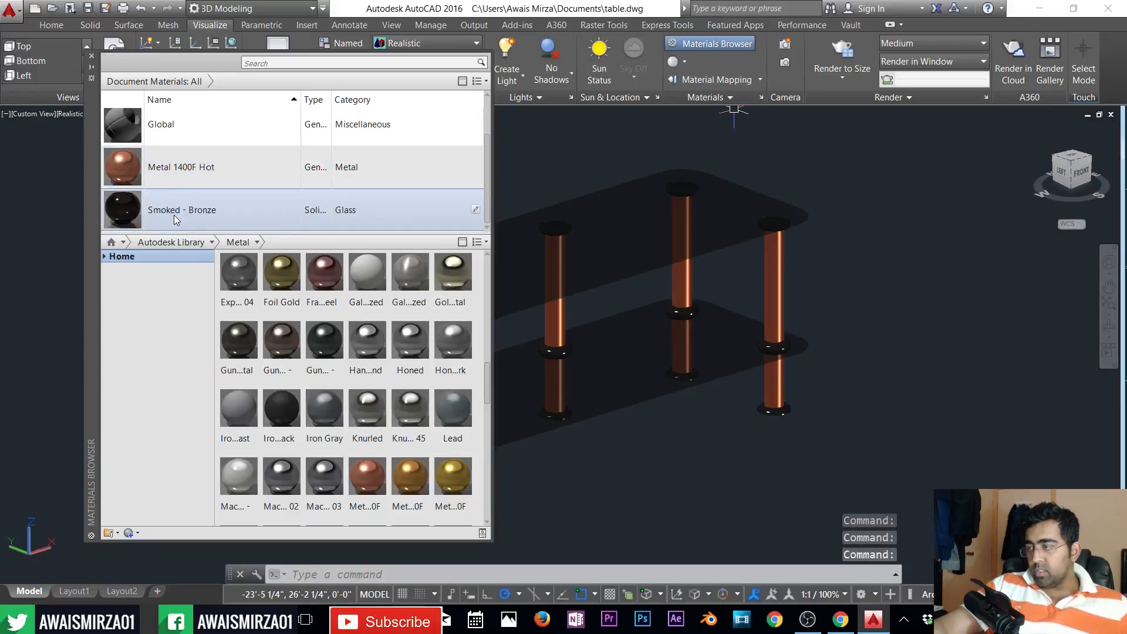
double_click(174, 220)
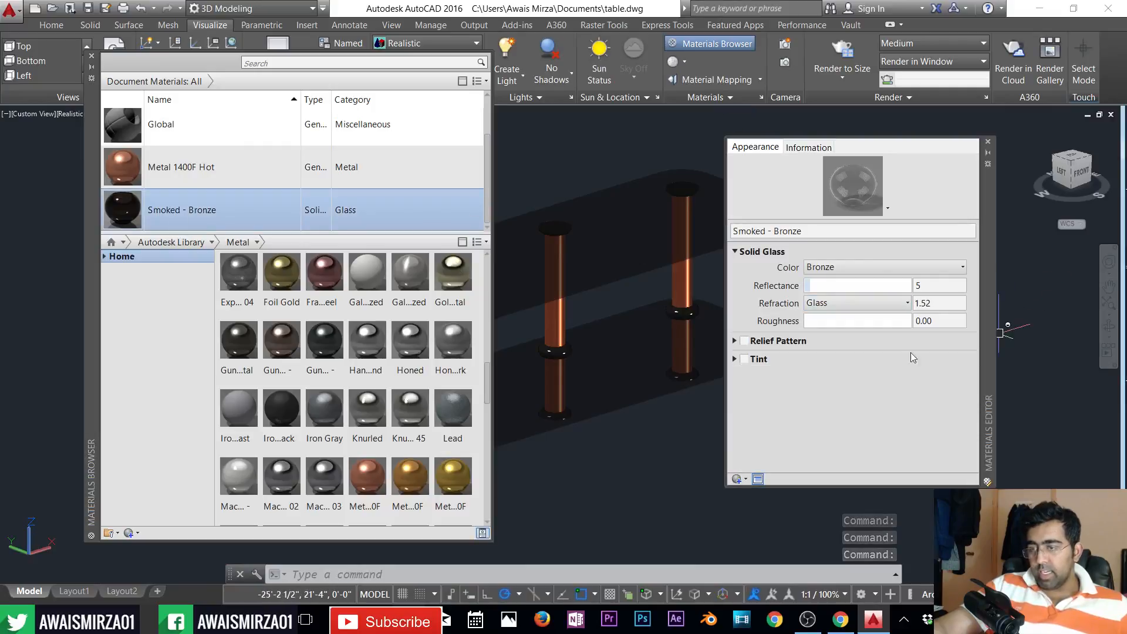
- Try Diamond refraction on the Smoked - Bronze material, restore it to Glass and look at the tint settings
click(839, 311)
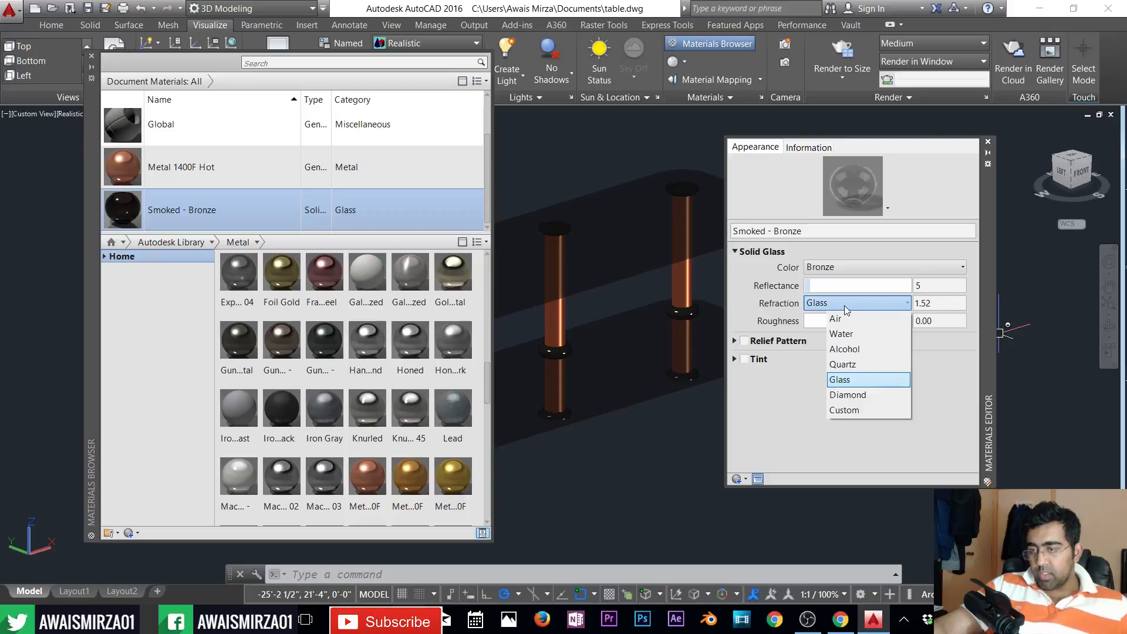
click(848, 395)
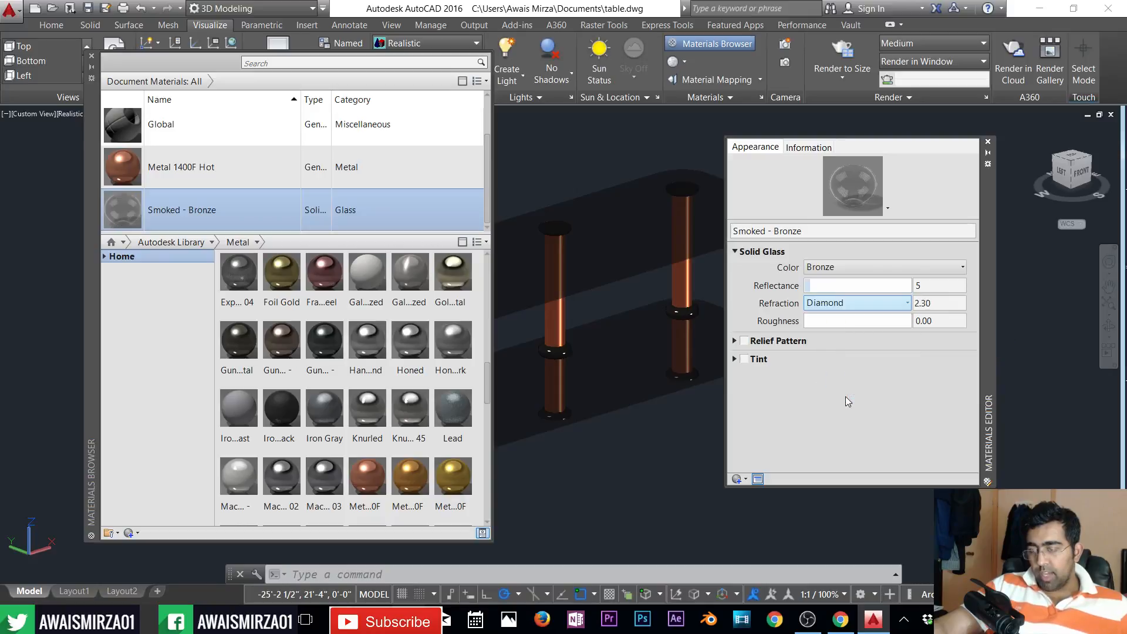
click(854, 303)
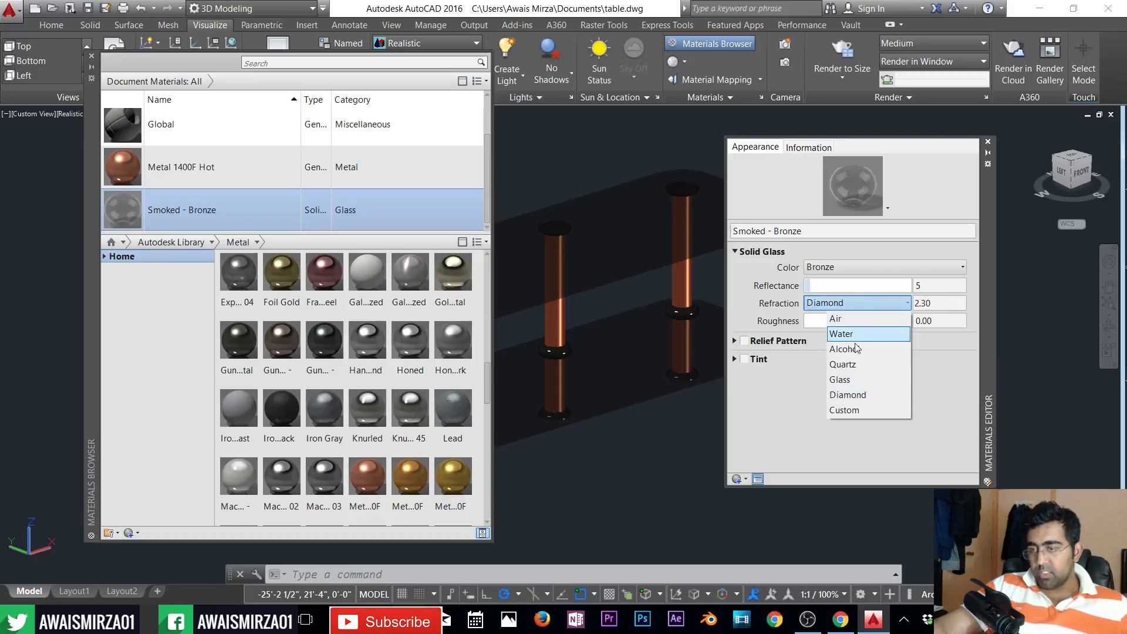
click(853, 380)
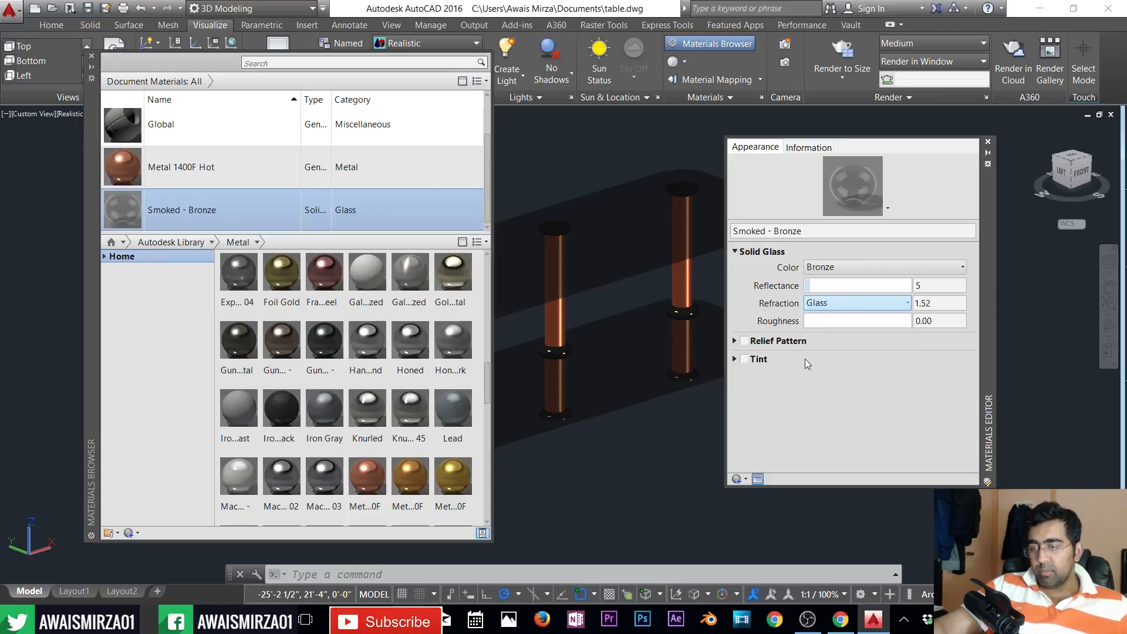
click(735, 359)
click(735, 359)
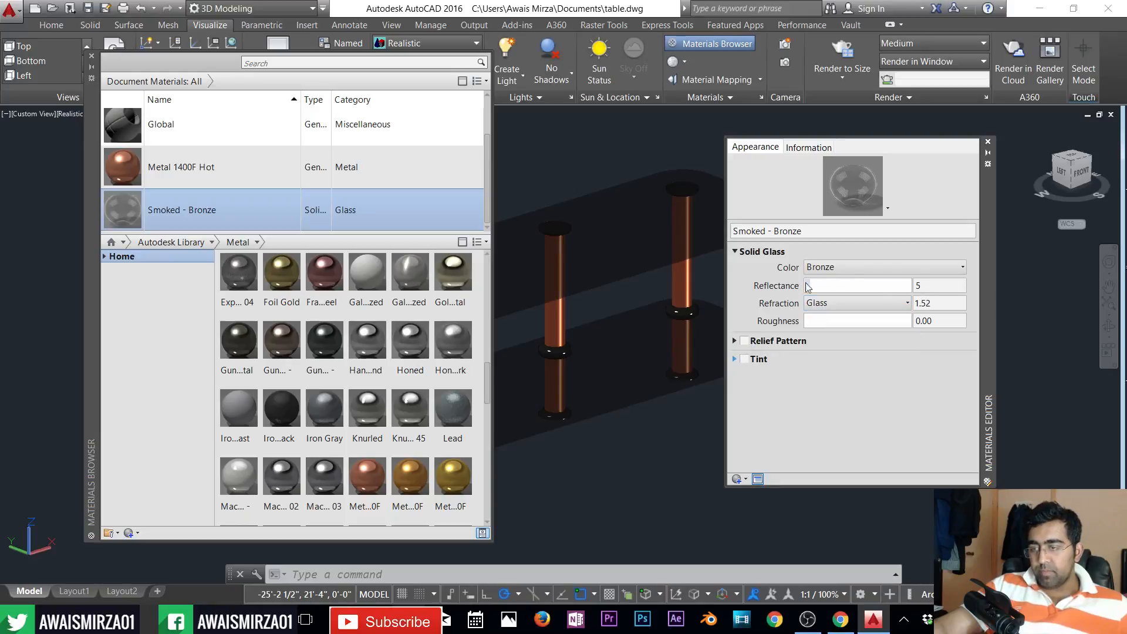
- Raise the Smoked - Bronze reflectance to 57 and close the Materials Editor and Materials Browser
drag(807, 286, 844, 288)
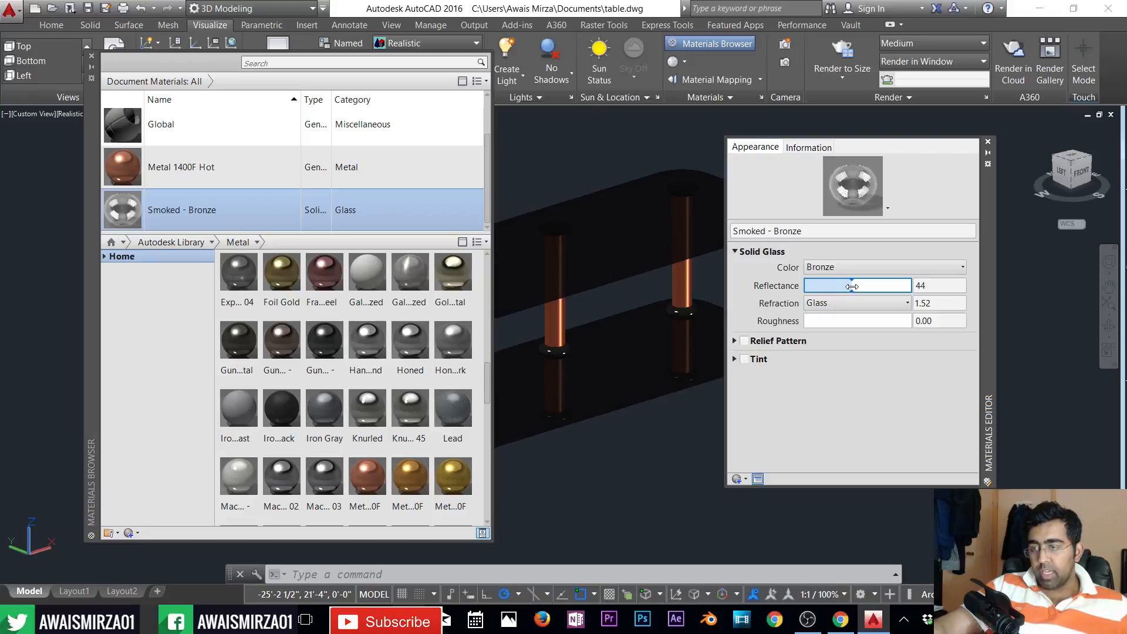
drag(852, 286, 860, 286)
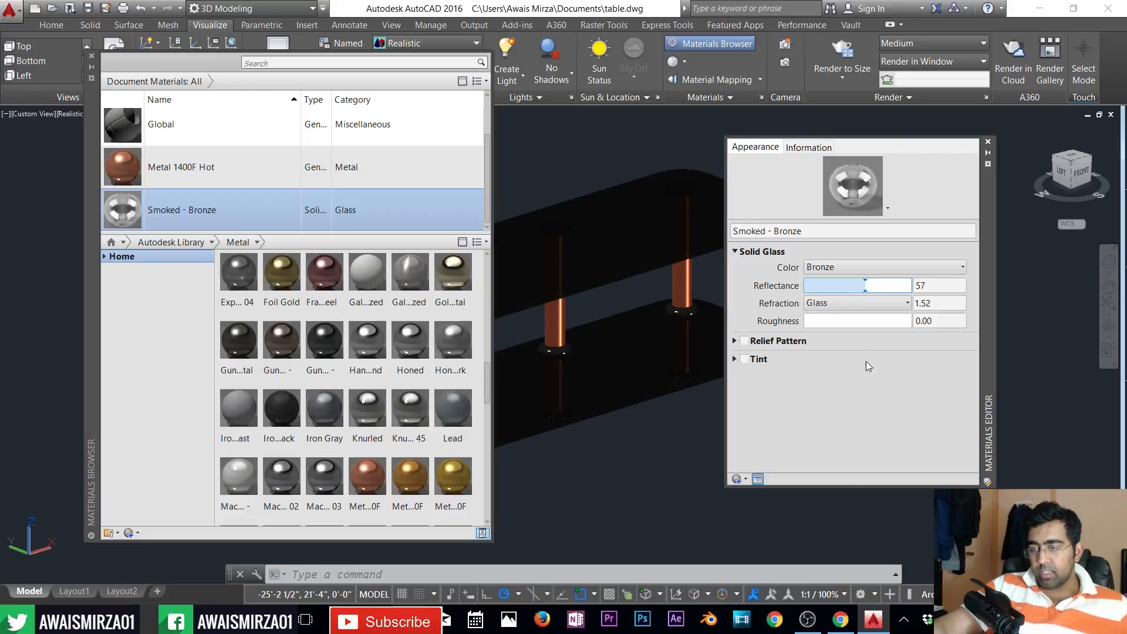
click(988, 142)
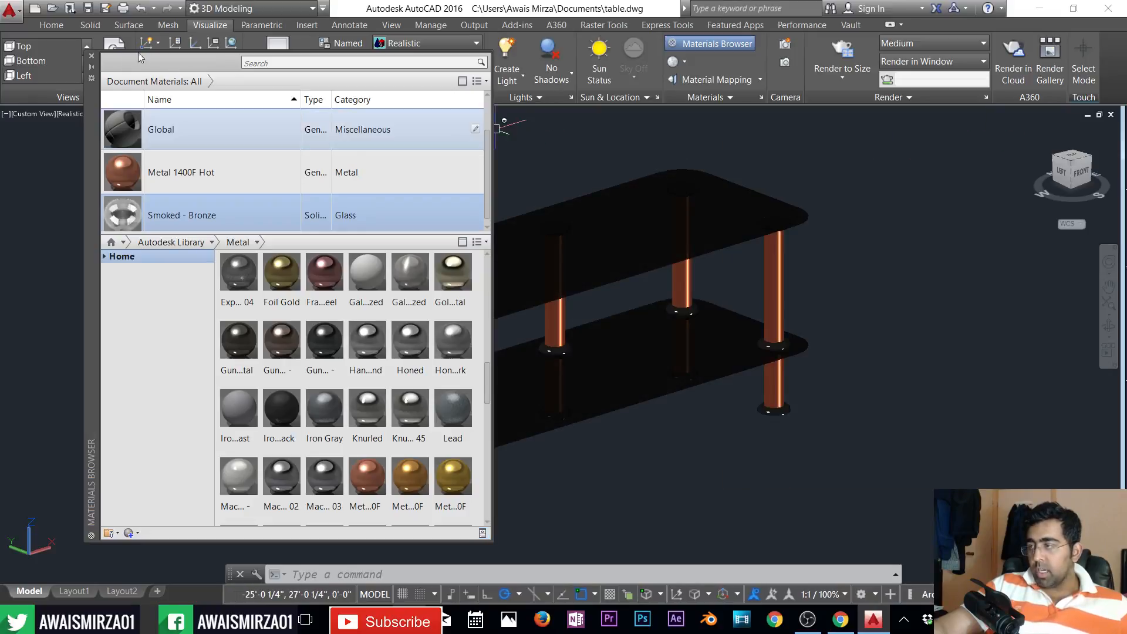
click(92, 57)
scroll(602, 303, down, 3)
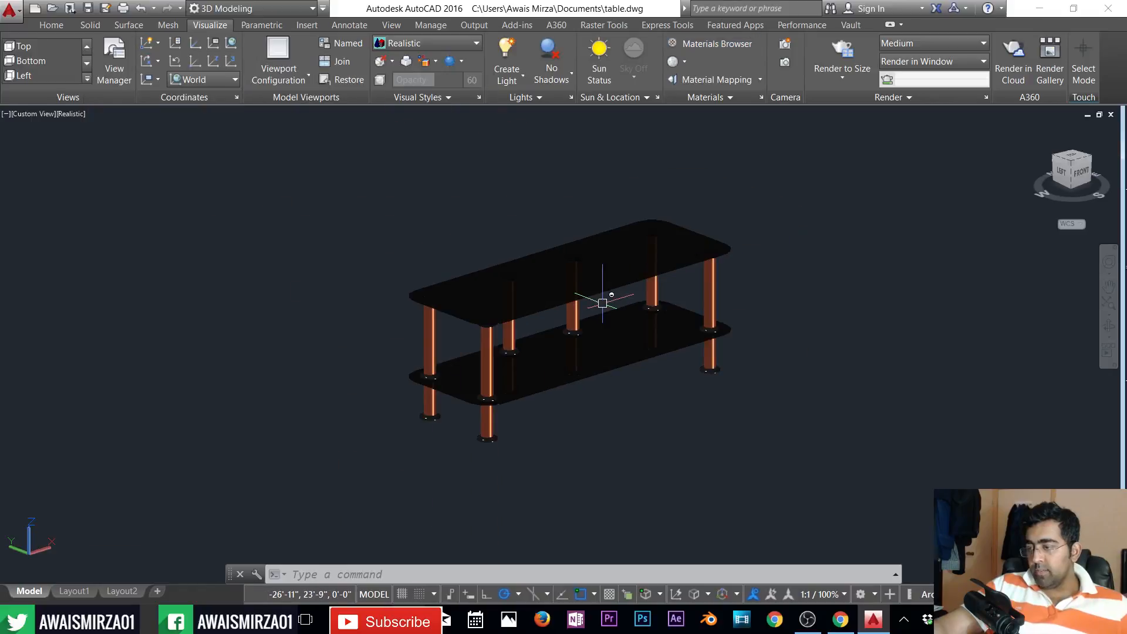
- Draw a large rectangular planar surface around the table as a floor by specifying two opposite corners
click(135, 25)
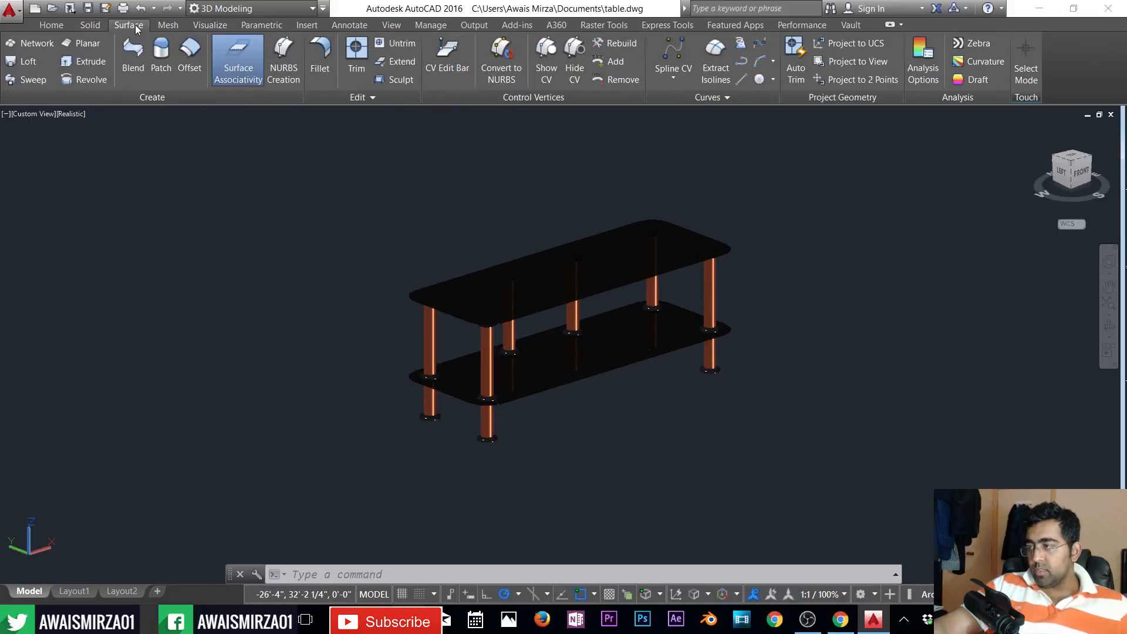
click(86, 44)
scroll(100, 157, down, 4)
click(97, 400)
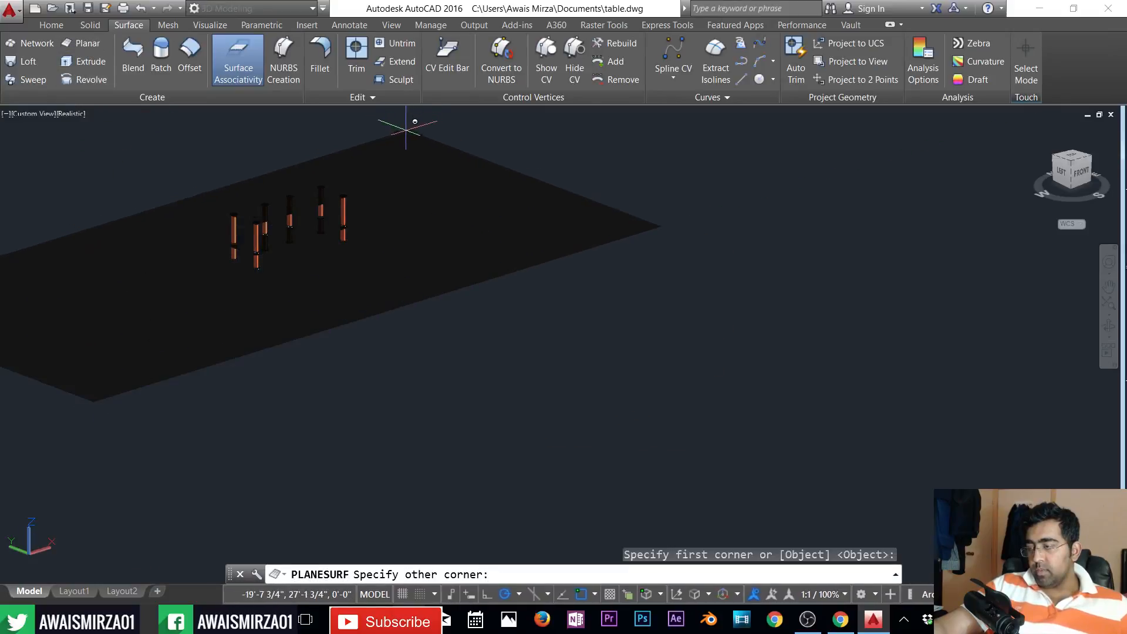
scroll(415, 122, down, 4)
scroll(335, 141, up, 2)
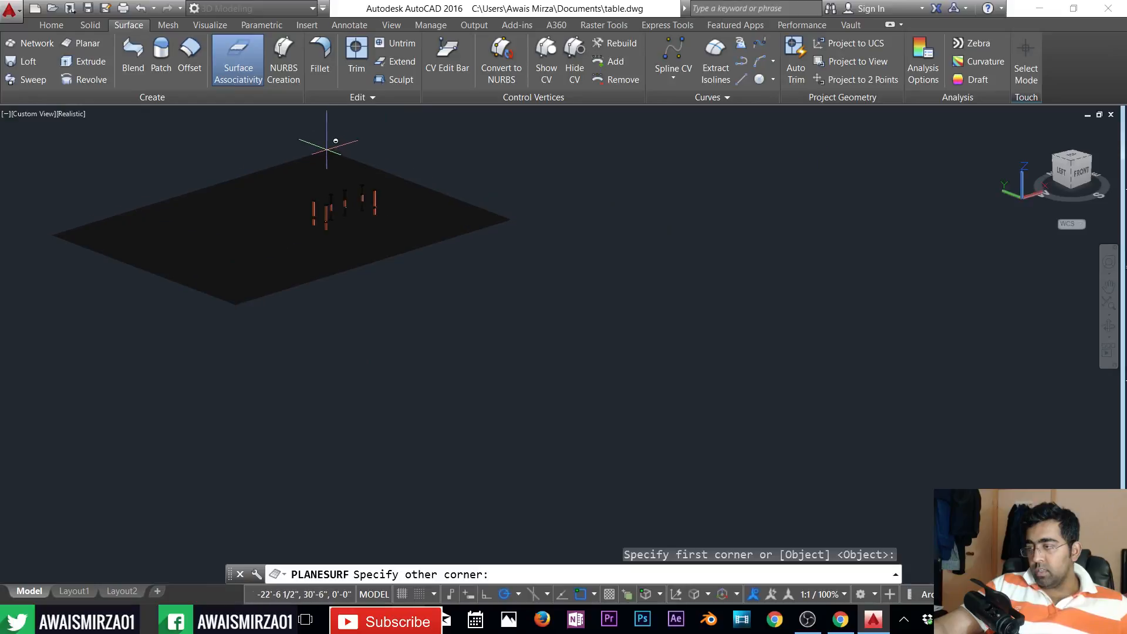
scroll(597, 280, down, 3)
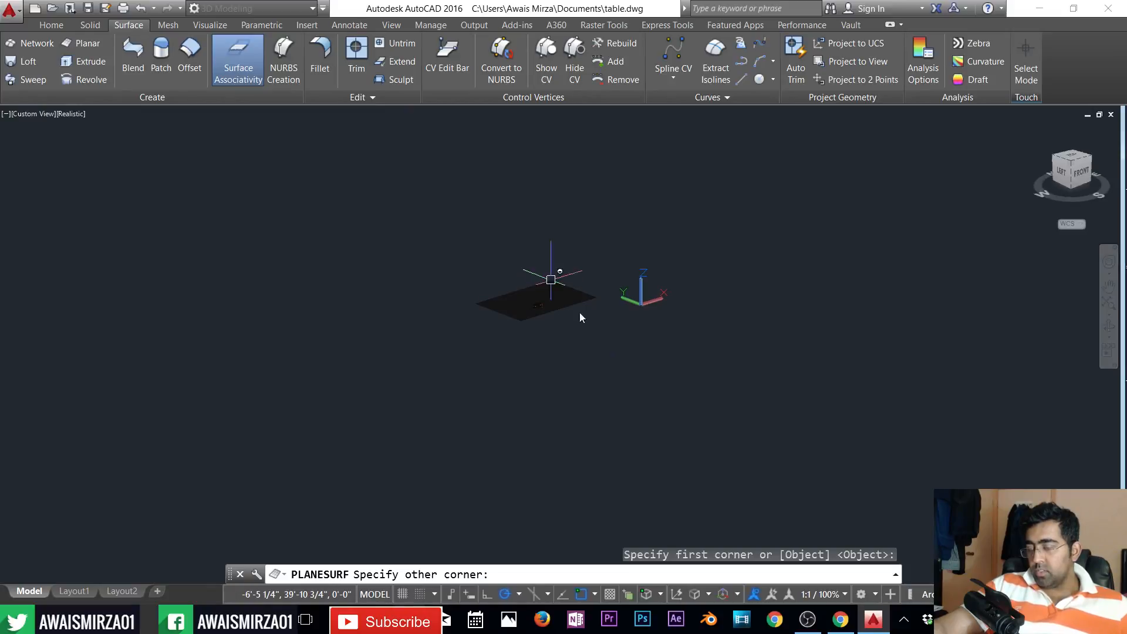
scroll(551, 280, up, 2)
key(Escape)
key(Escape)
- Zoom to the drawing extents and open the Materials Browser for assigning a floor material
text(z)
key(space)
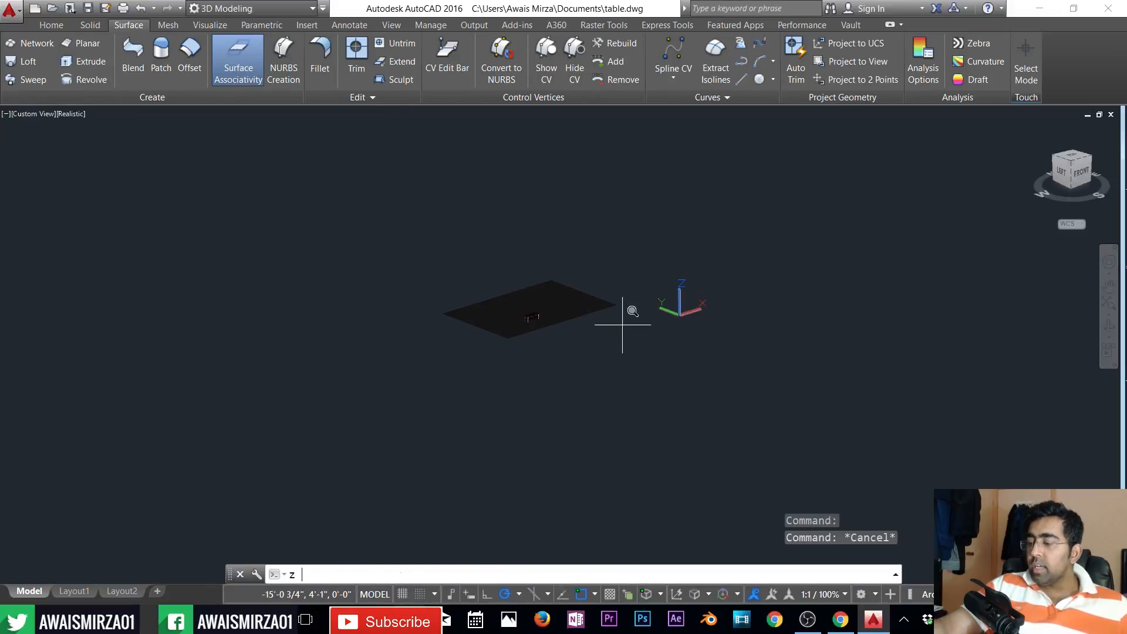
key(space)
text(e)
key(Return)
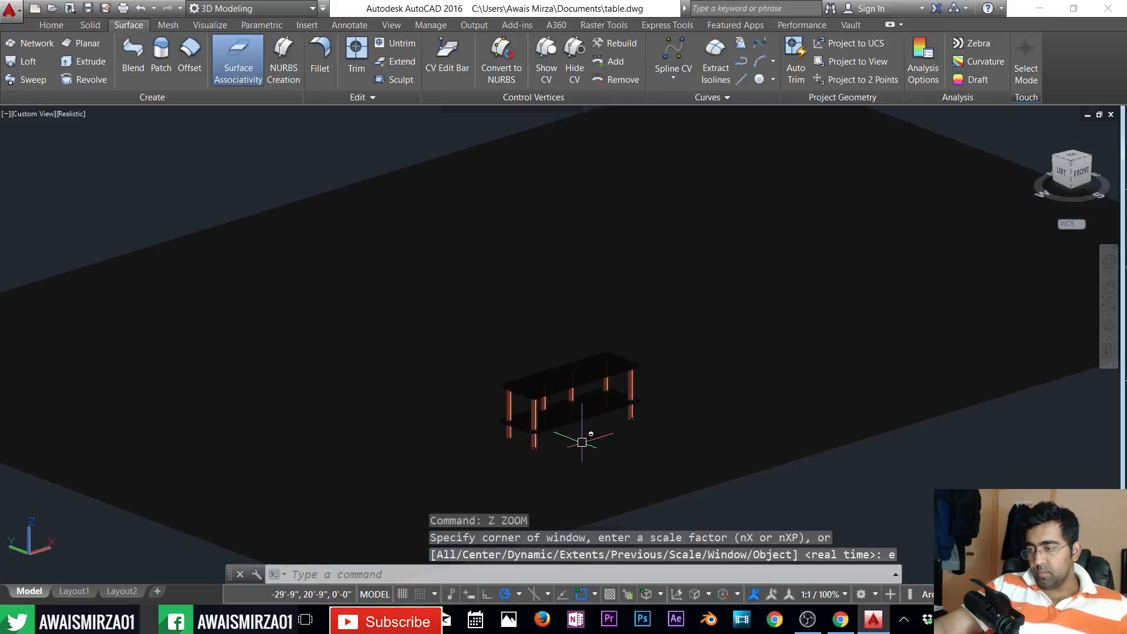
key(Escape)
key(Escape)
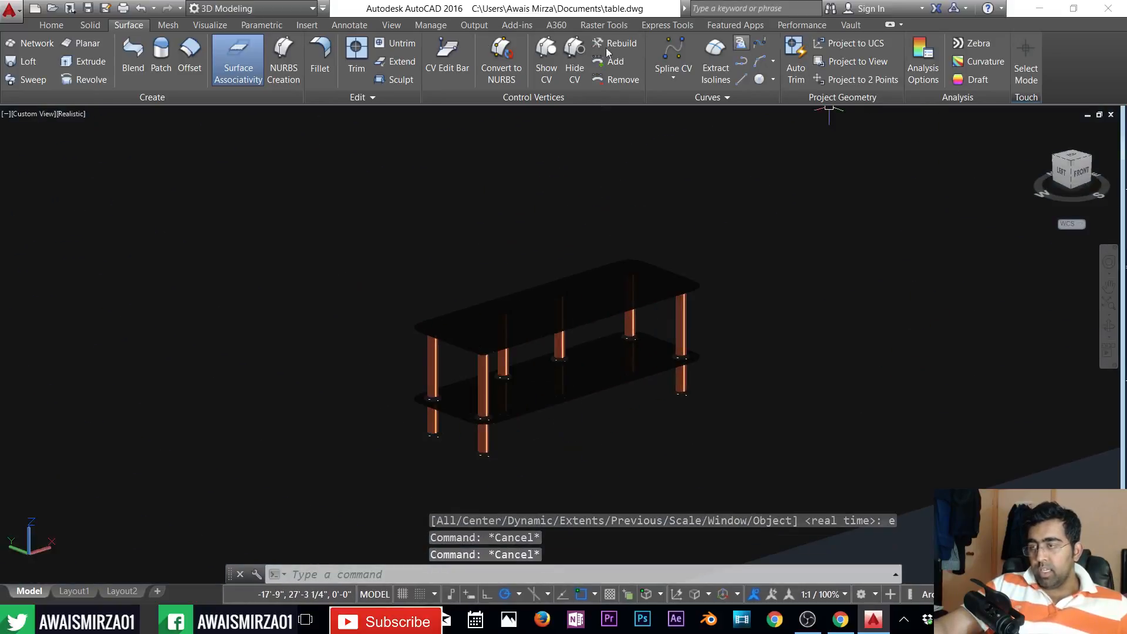
click(209, 25)
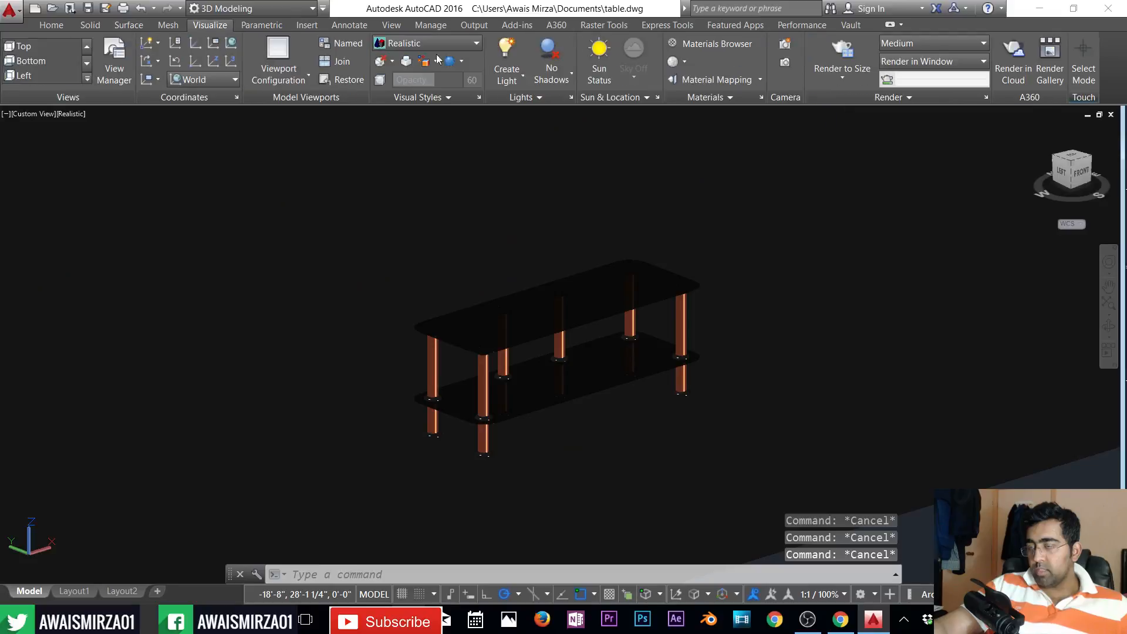
click(711, 43)
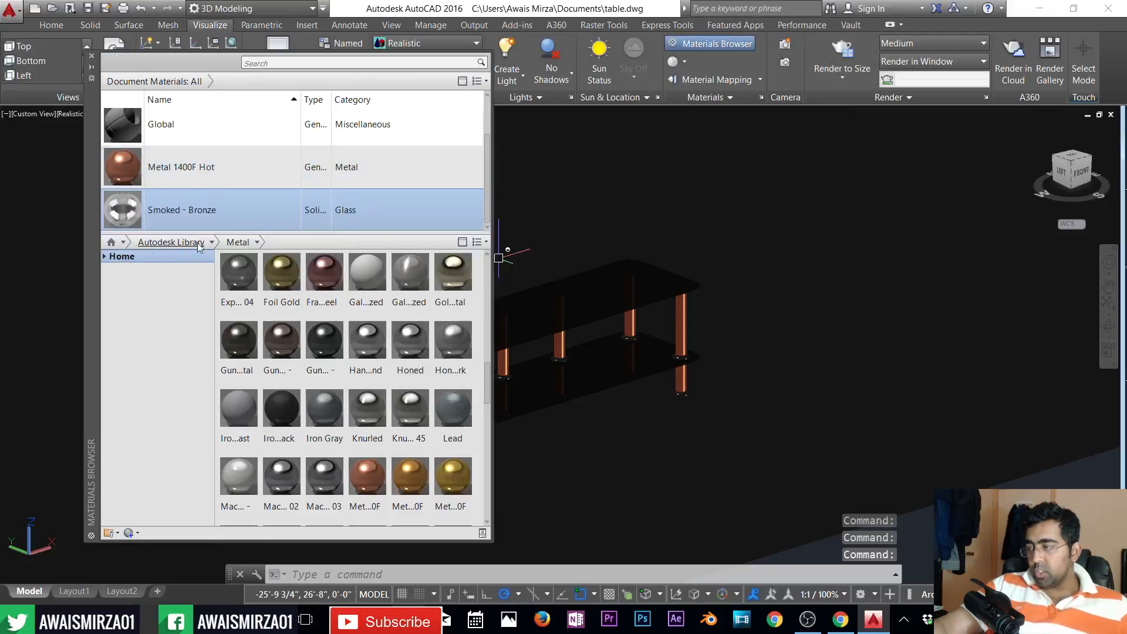
- Apply the Panels - Reveal Speckled material from the Autodesk Library's Concrete category to the floor surface
click(212, 242)
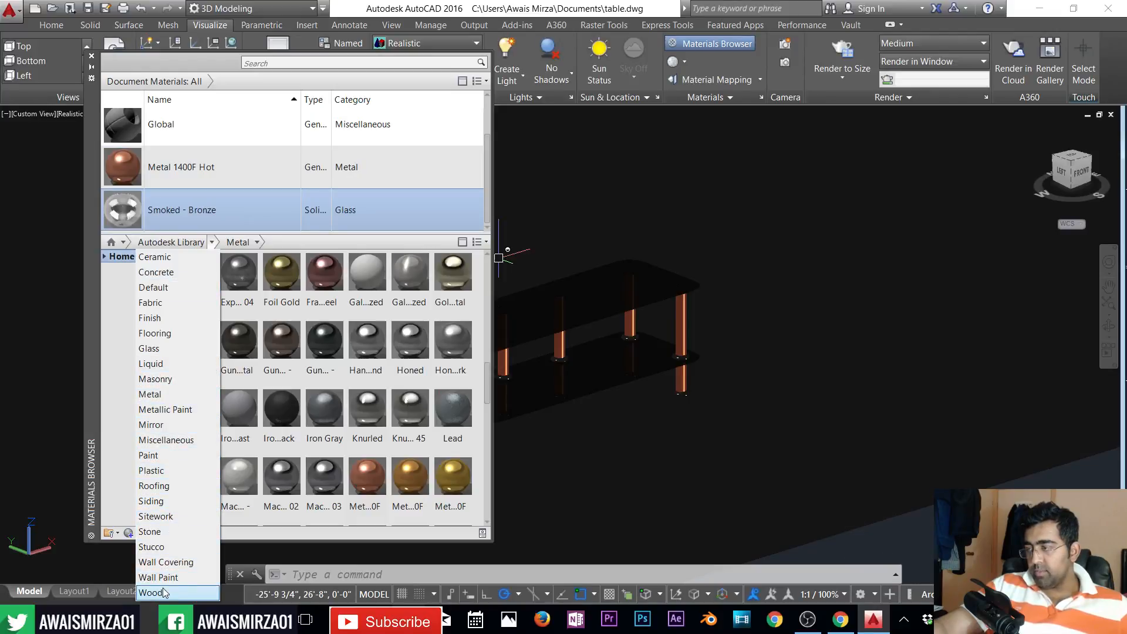
click(189, 277)
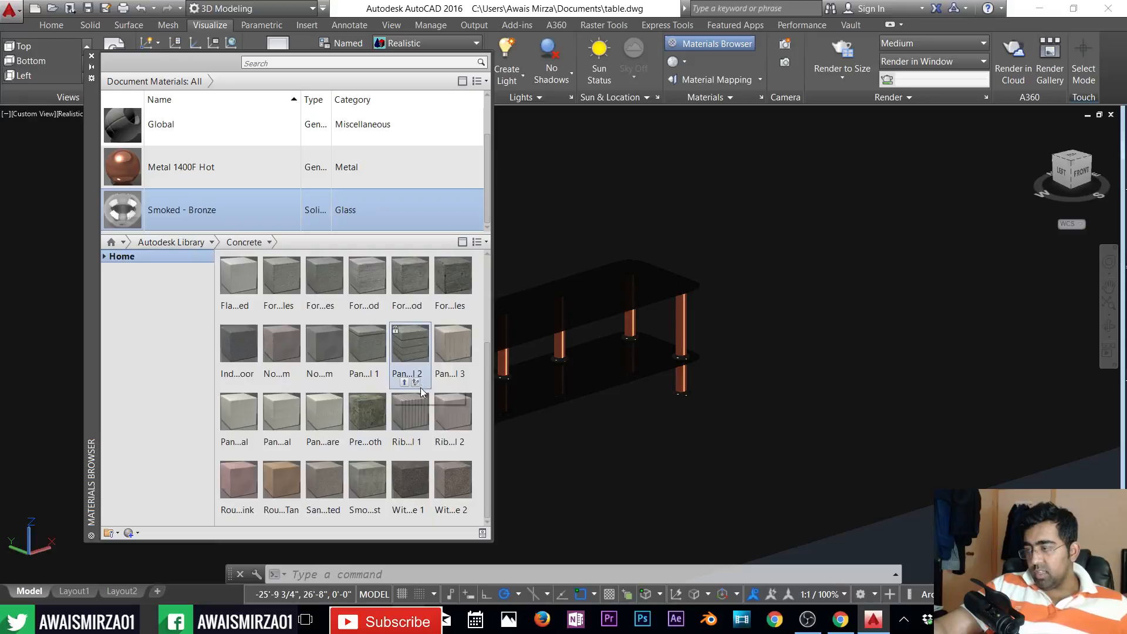
drag(280, 411, 965, 415)
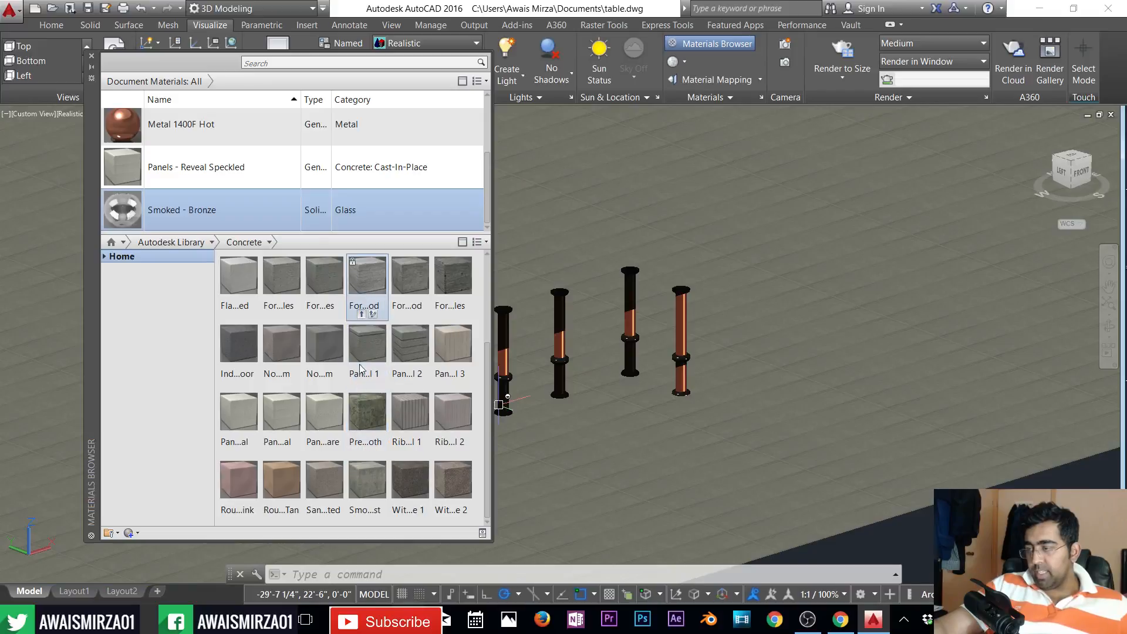
- Look through the Miscellaneous and Siding library materials, and check a search for tiles before clearing it
scroll(358, 329, up, 3)
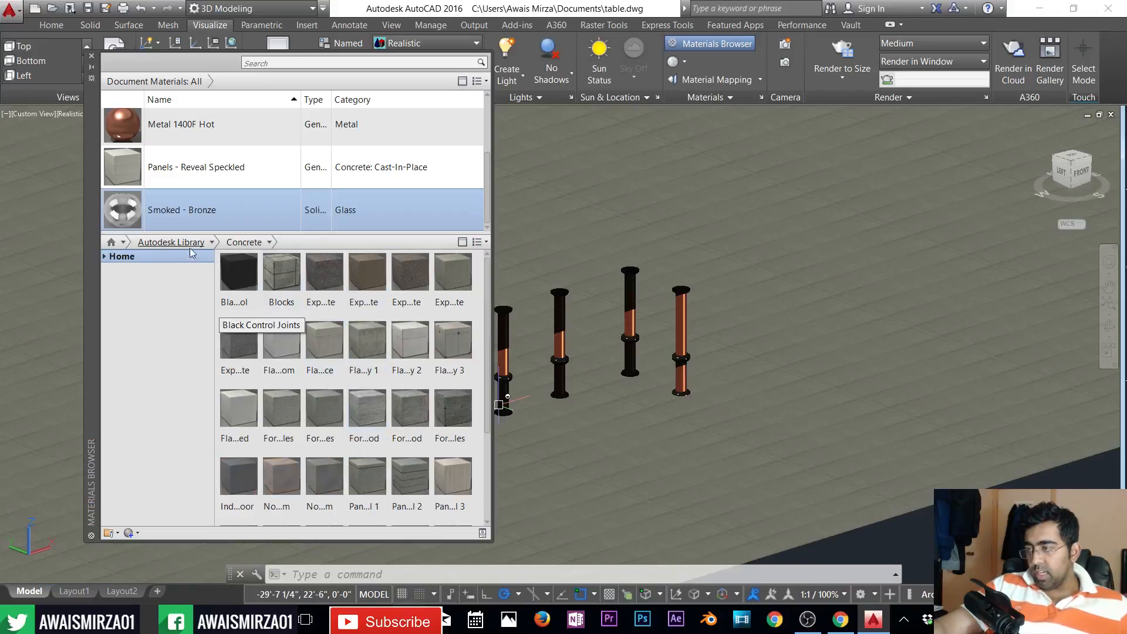
click(213, 242)
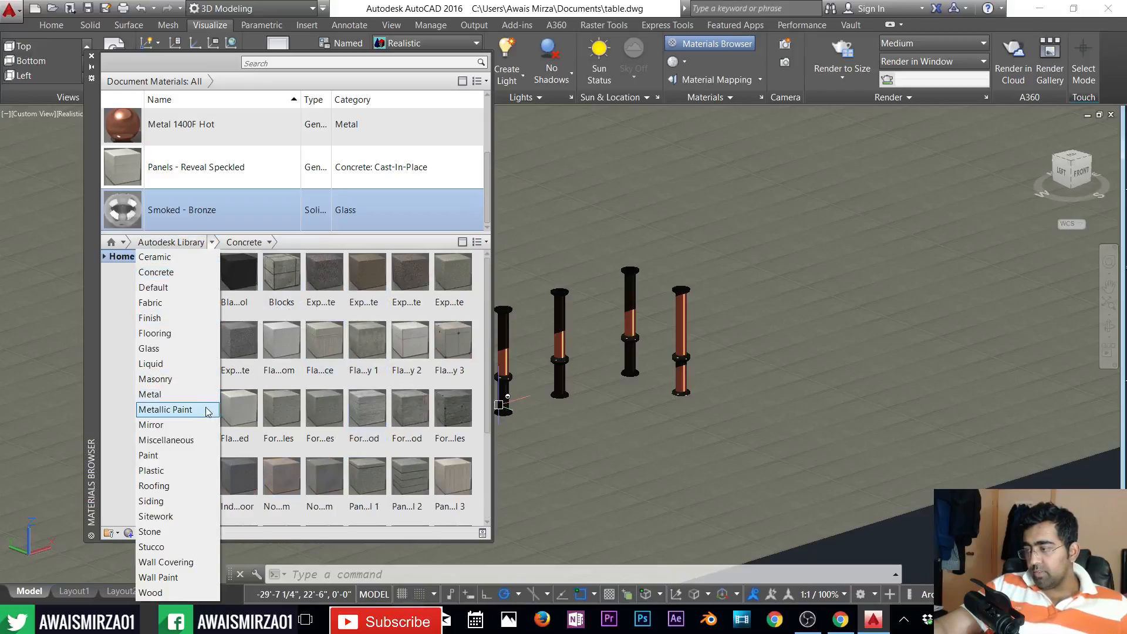
click(172, 440)
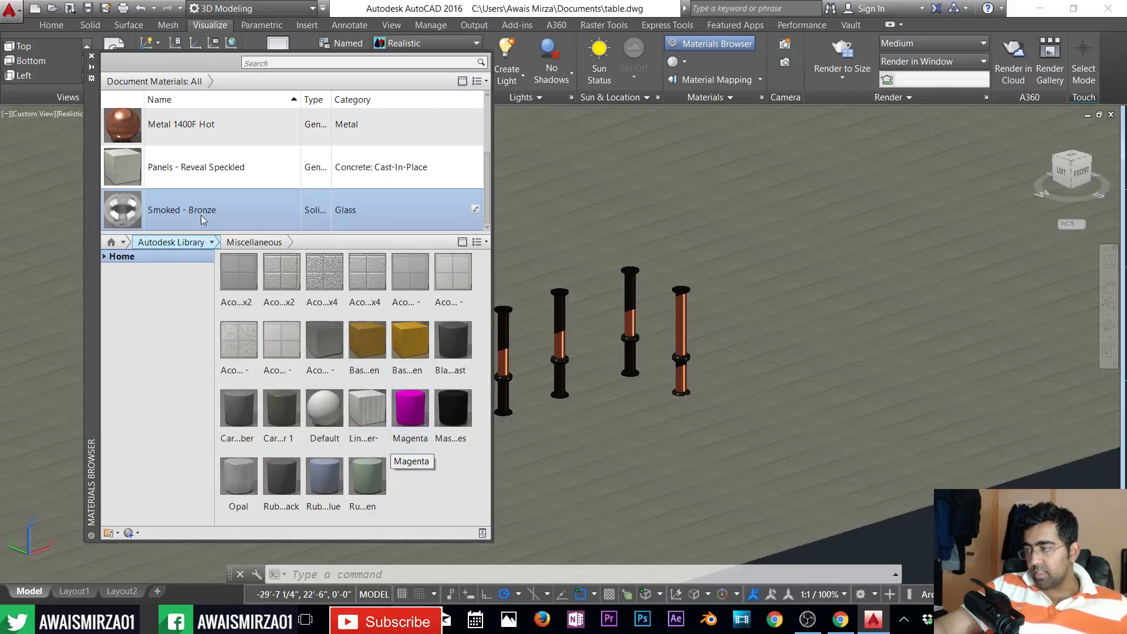
click(212, 242)
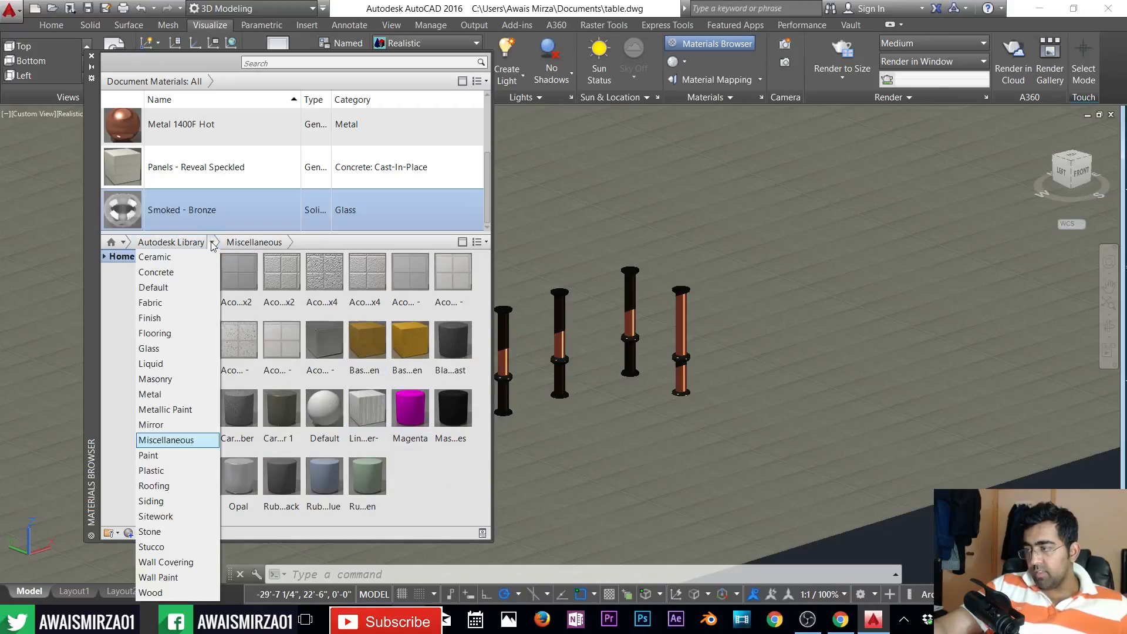
click(170, 505)
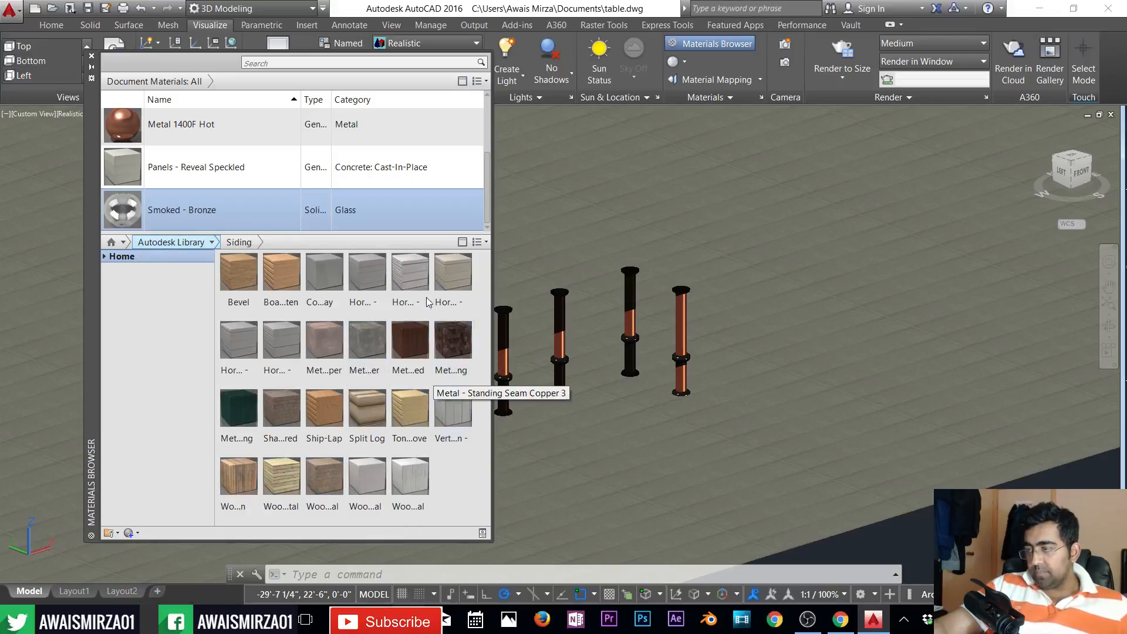
click(337, 63)
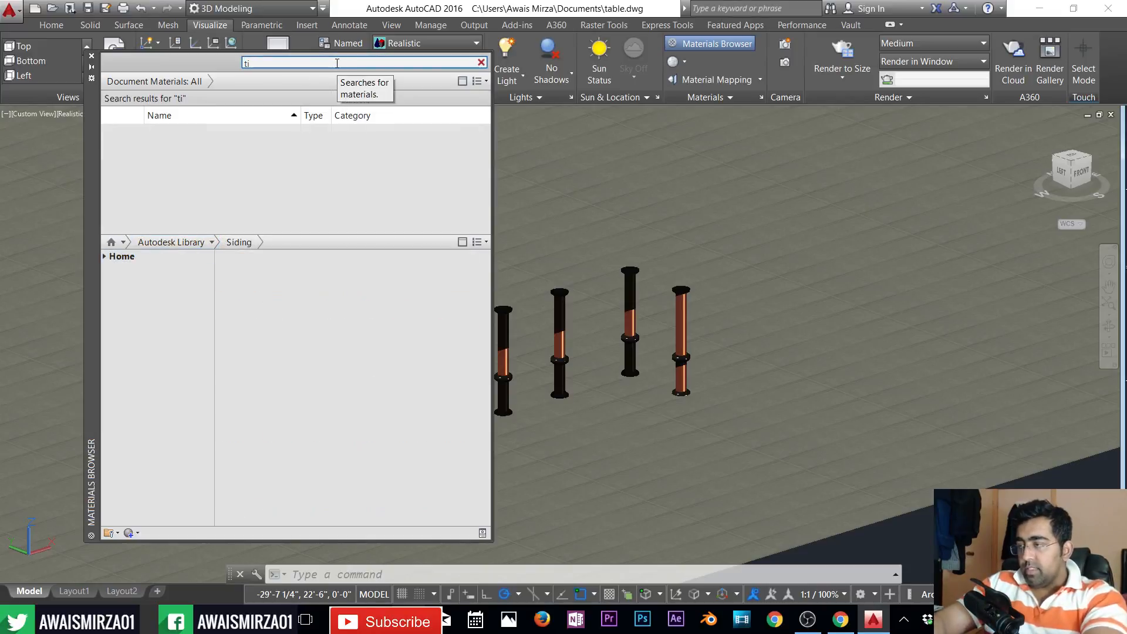
text(es)
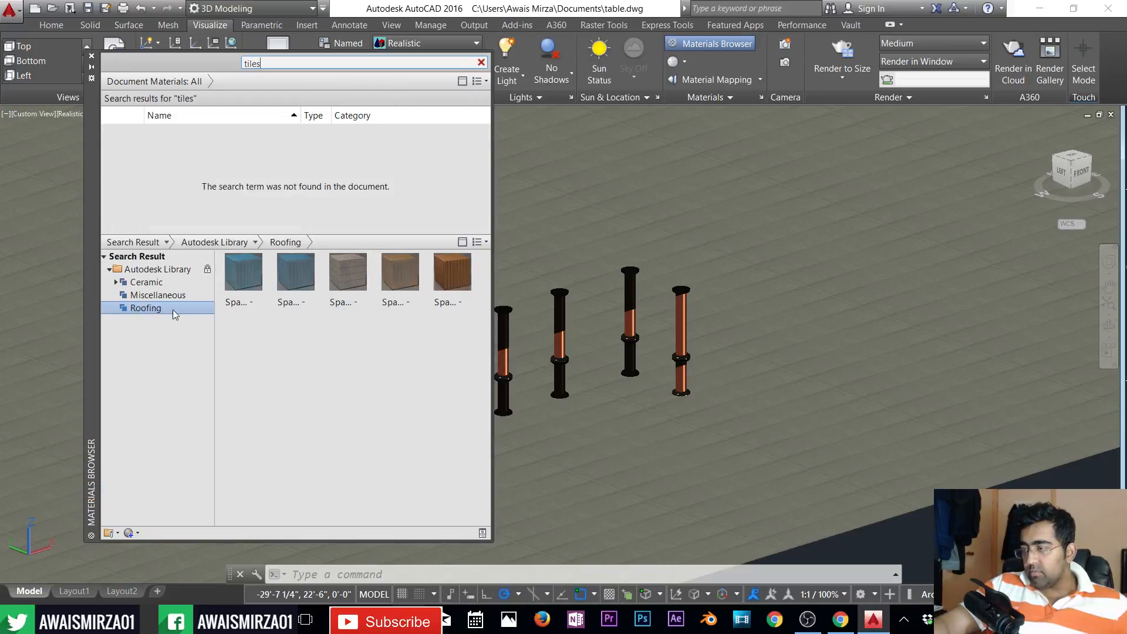
click(481, 63)
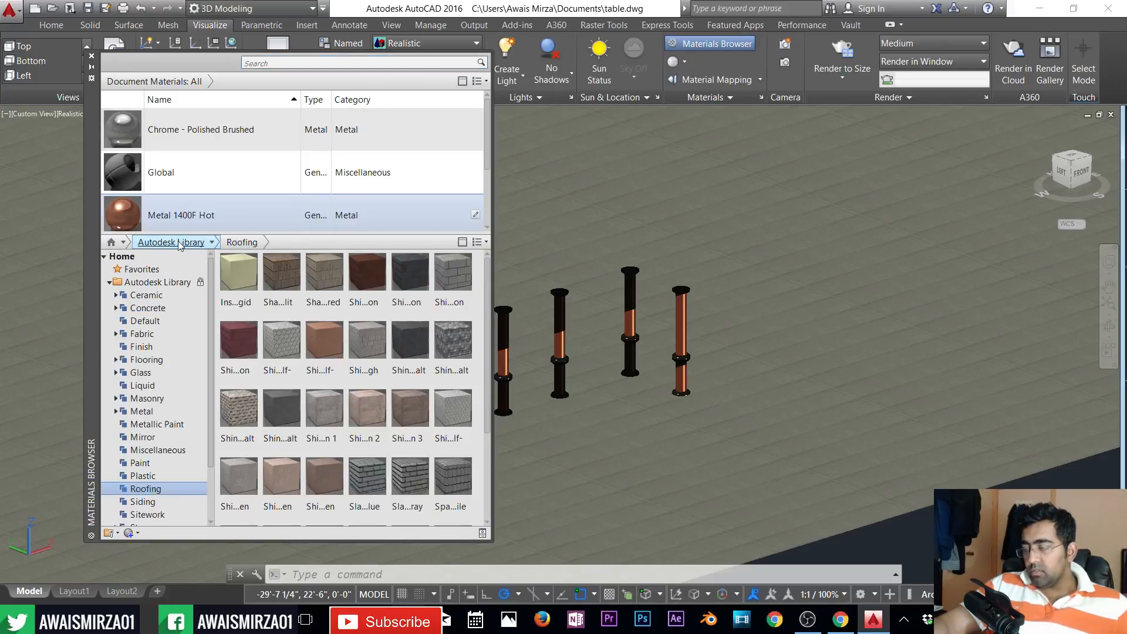
- Search the entire Autodesk Library for "tiles" and go through the matching materials
click(314, 62)
text(til)
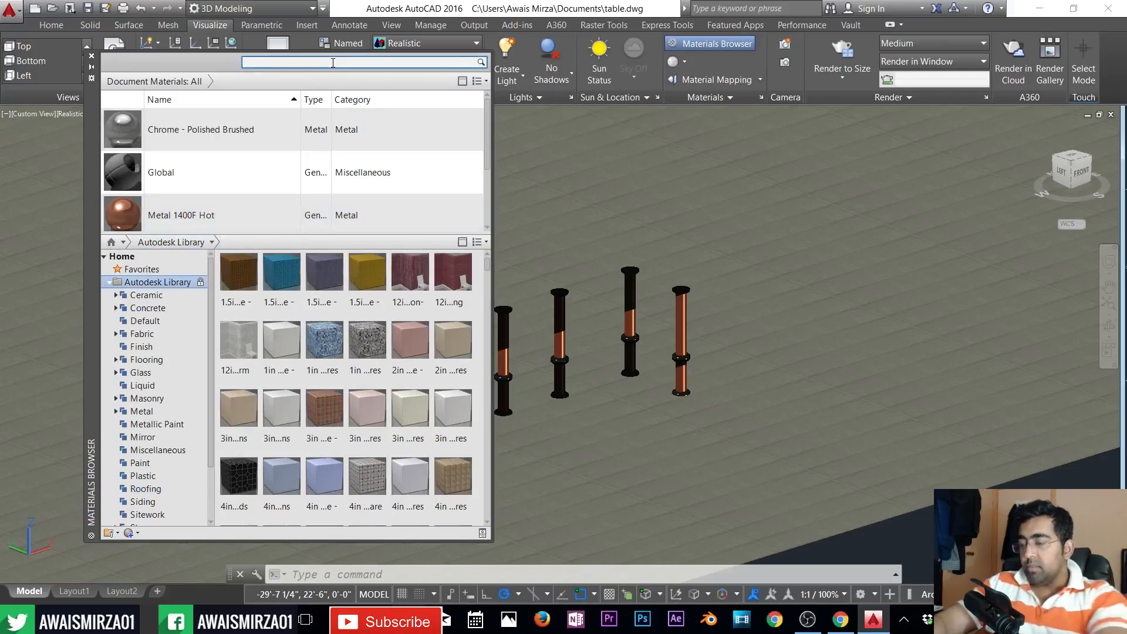
text(es)
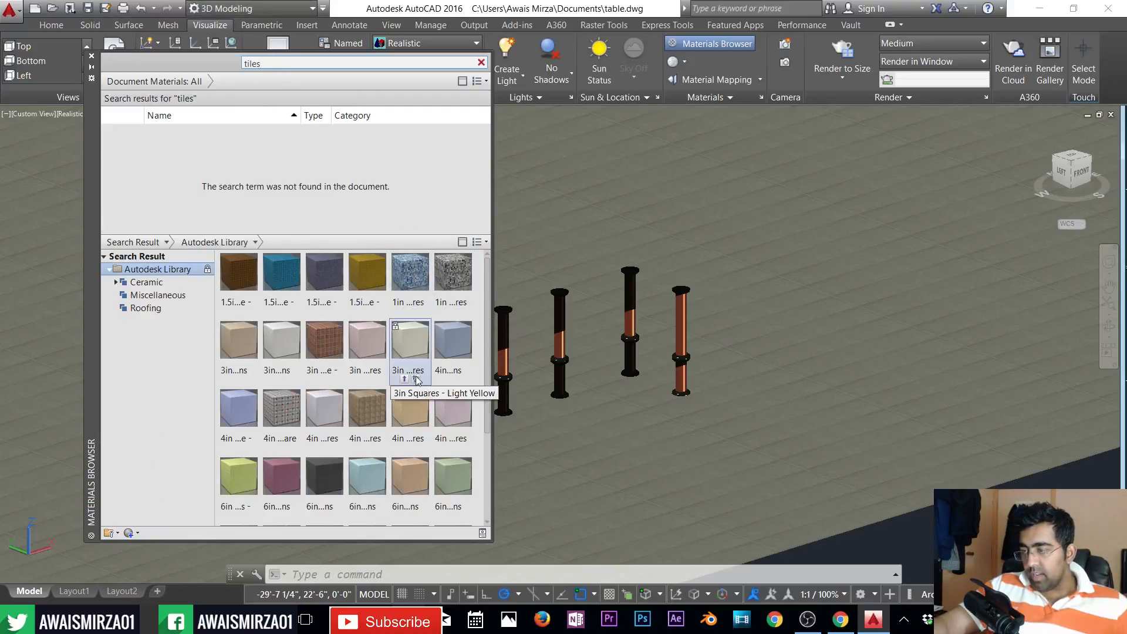
mouse_move(411, 406)
scroll(410, 403, down, 3)
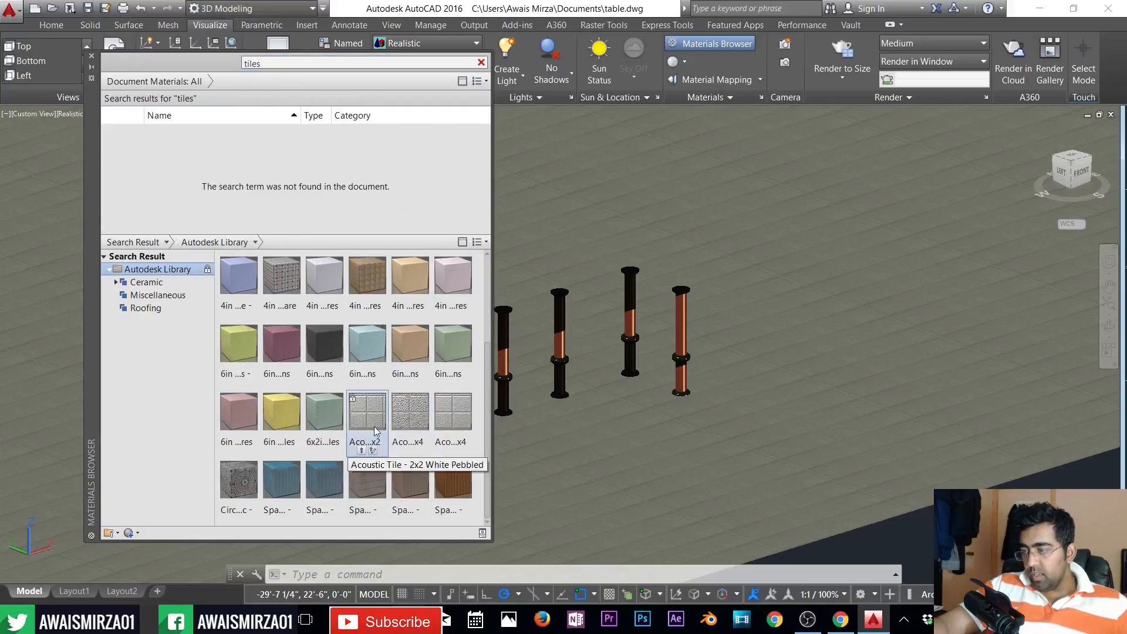
- Try Acoustic Tile - 2x2 White Pebbled and Circular Mosaic - Black & White on the floor, settling on Acoustic Tile - 2x4 White Pebbled
drag(790, 436, 819, 438)
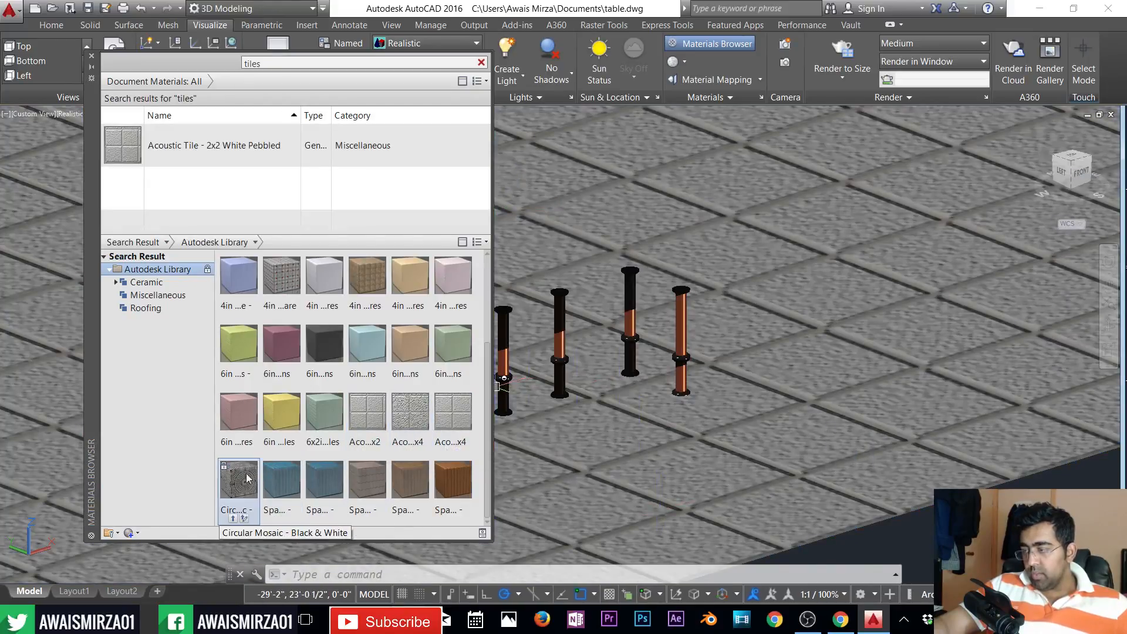
drag(729, 448, 670, 517)
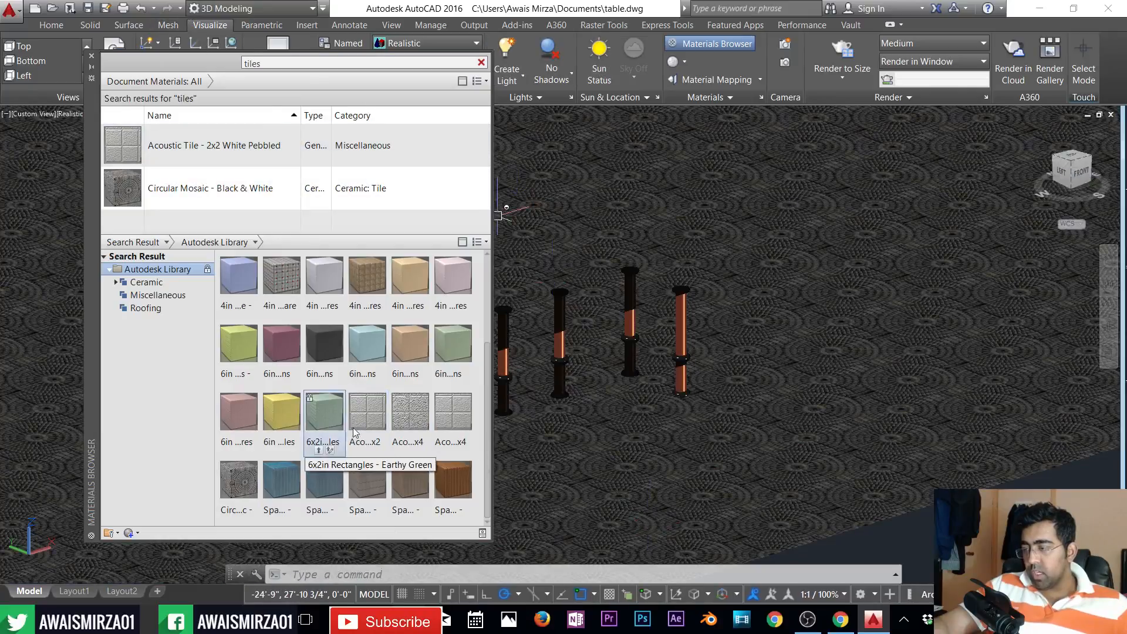
drag(445, 417, 946, 351)
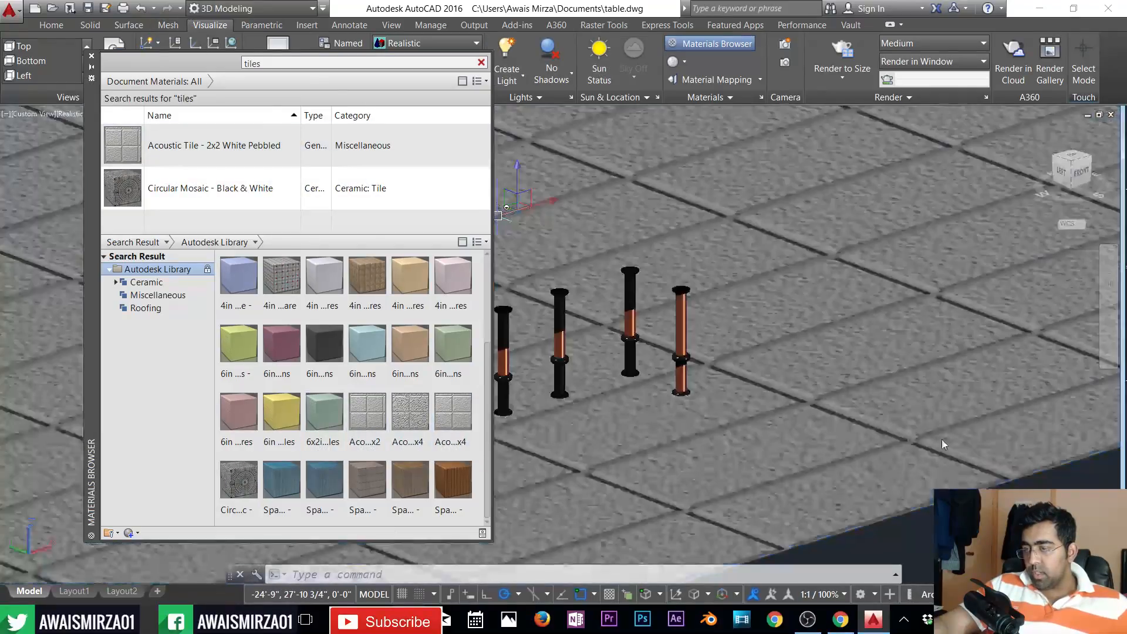
- Inspect the Acoustic Tile - 2x4 White Pebbled appearance settings, and close the Materials Editor and Materials Browser
double_click(453, 420)
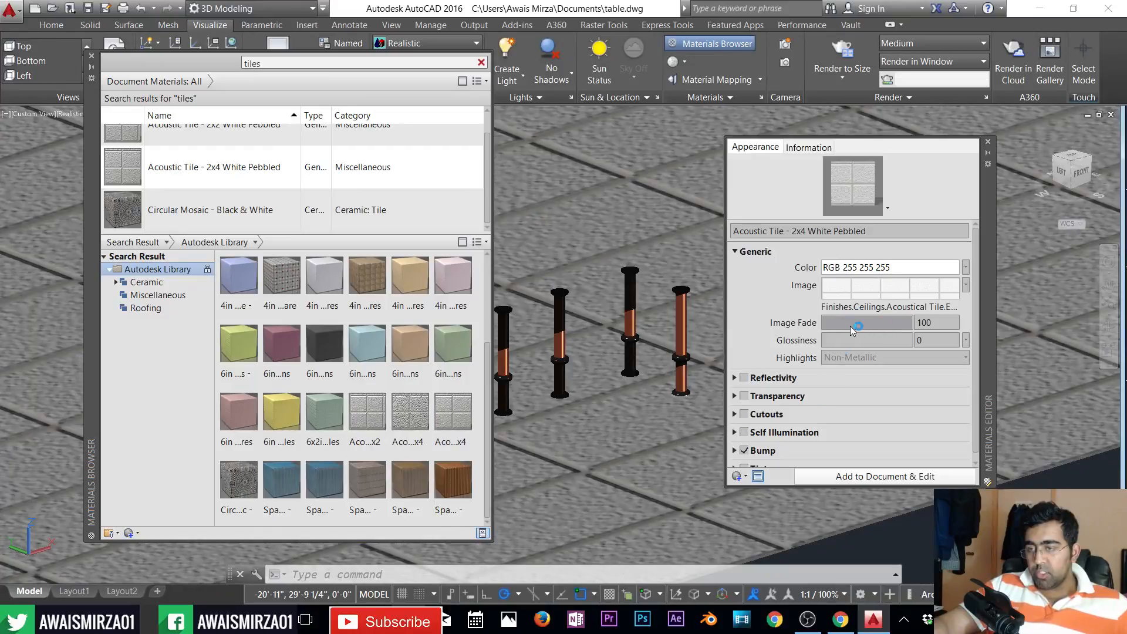
mouse_move(887, 292)
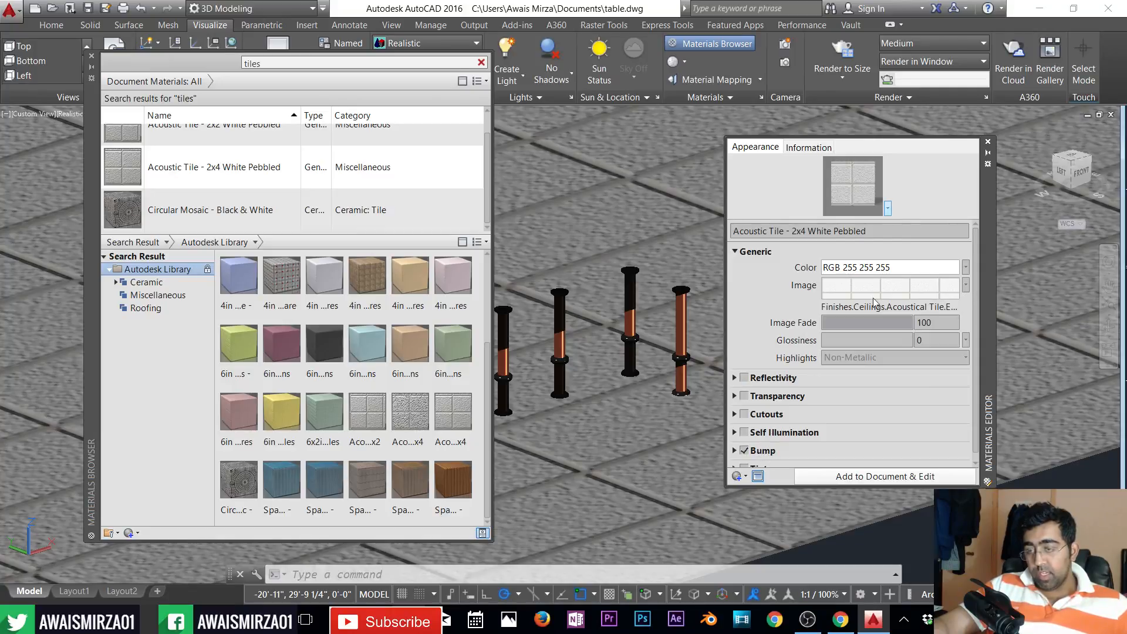
click(988, 142)
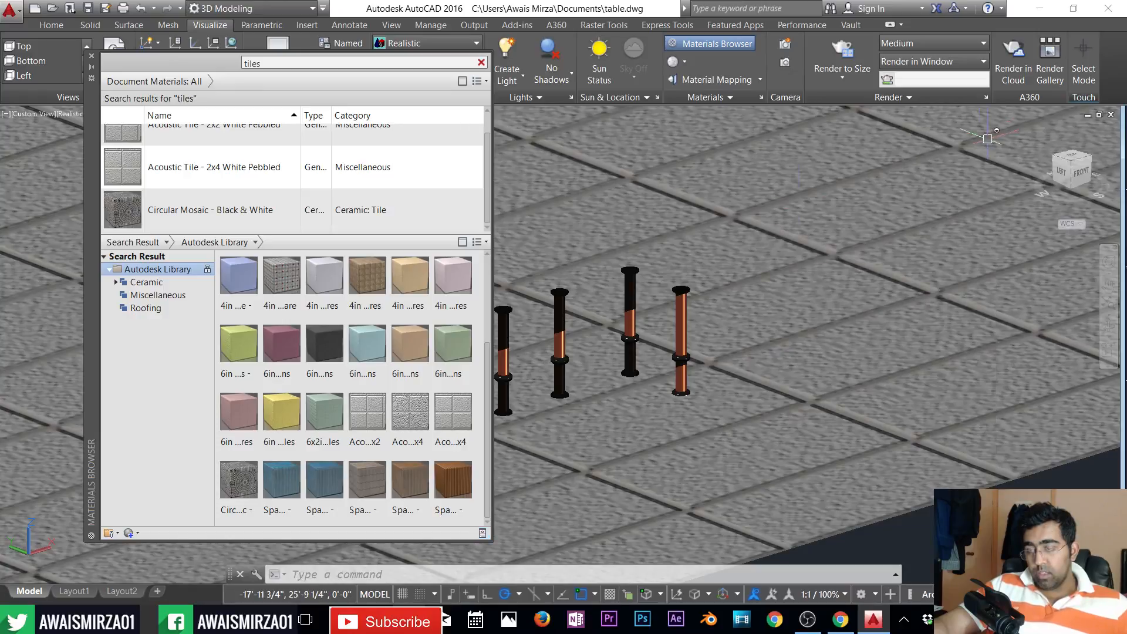
click(91, 57)
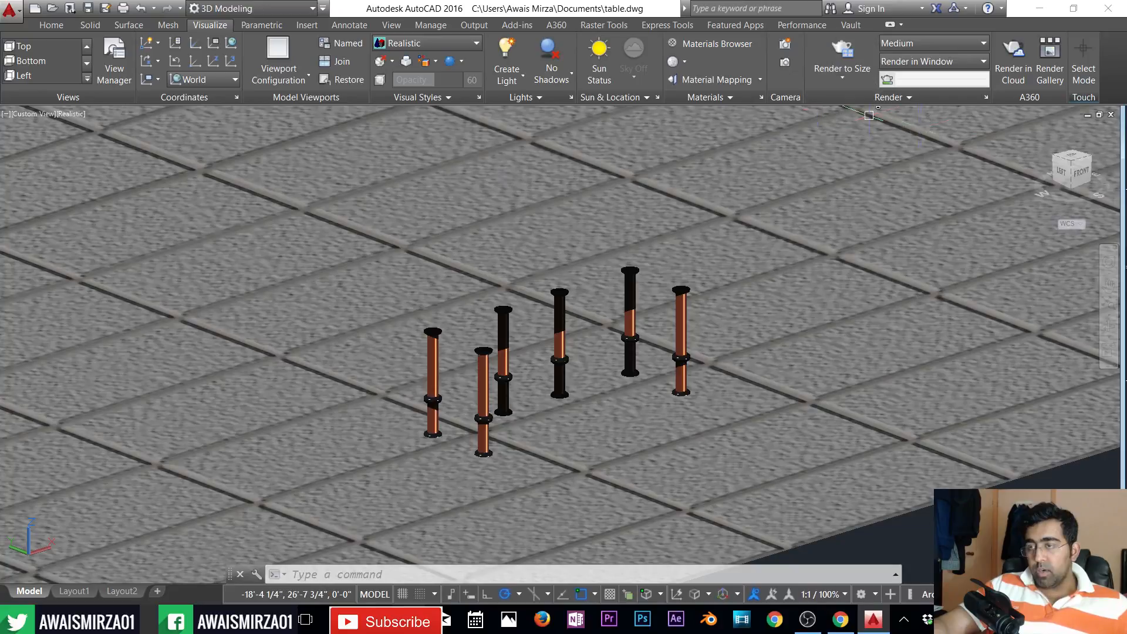
- Start planar material mapping on the floor surface and stretch the mapping frame's near corner outward beyond the floor edge
click(713, 80)
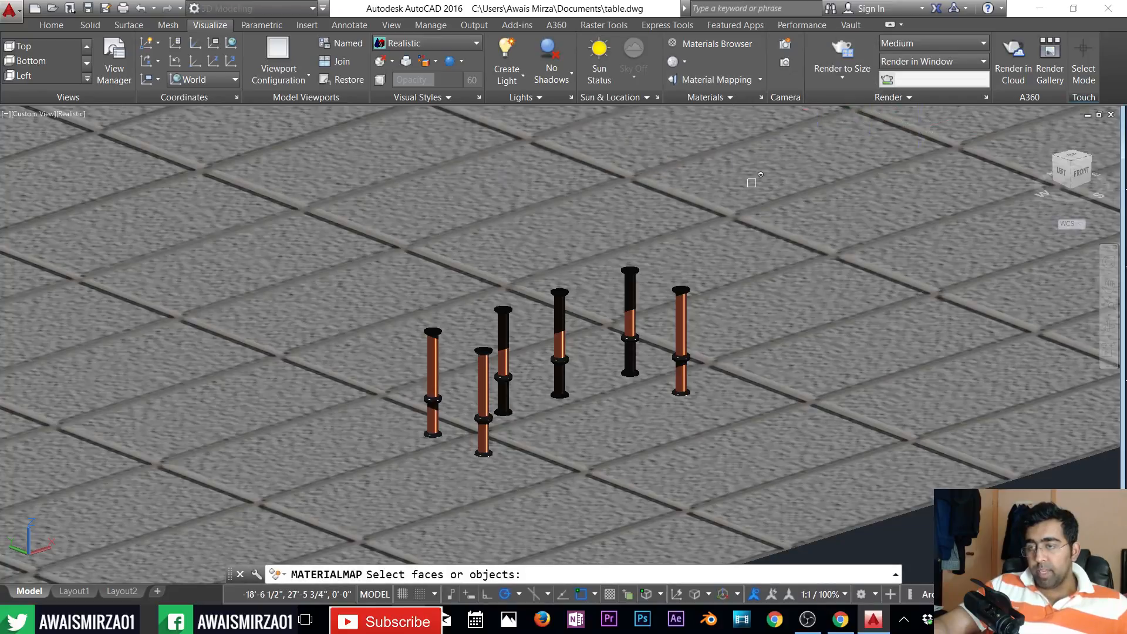
click(927, 372)
key(Return)
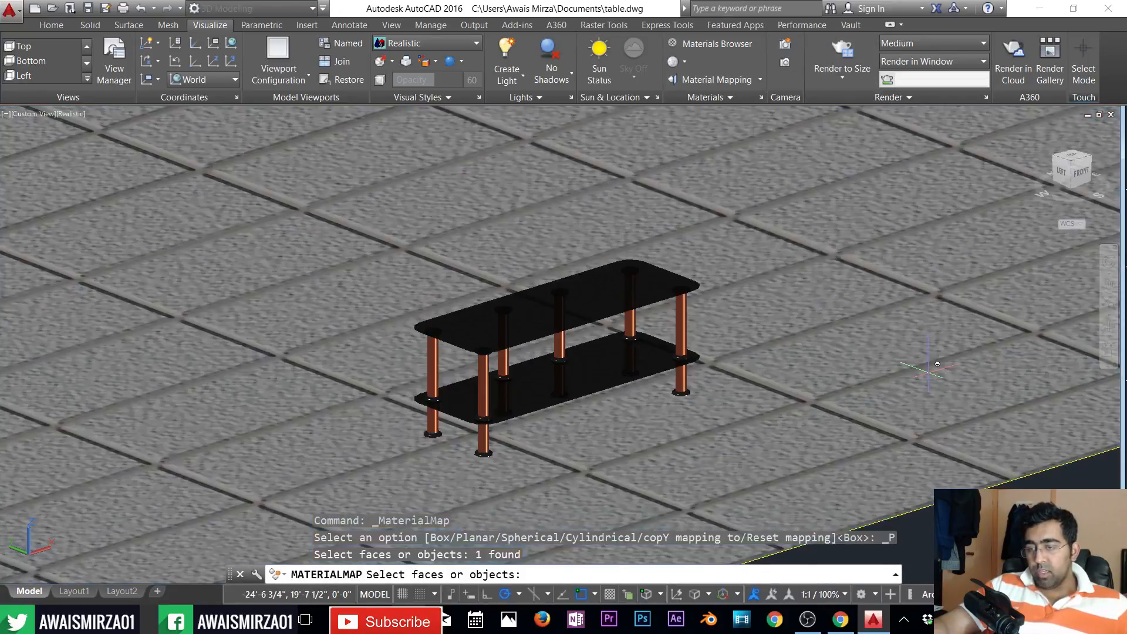
scroll(928, 334, down, 4)
scroll(928, 335, down, 2)
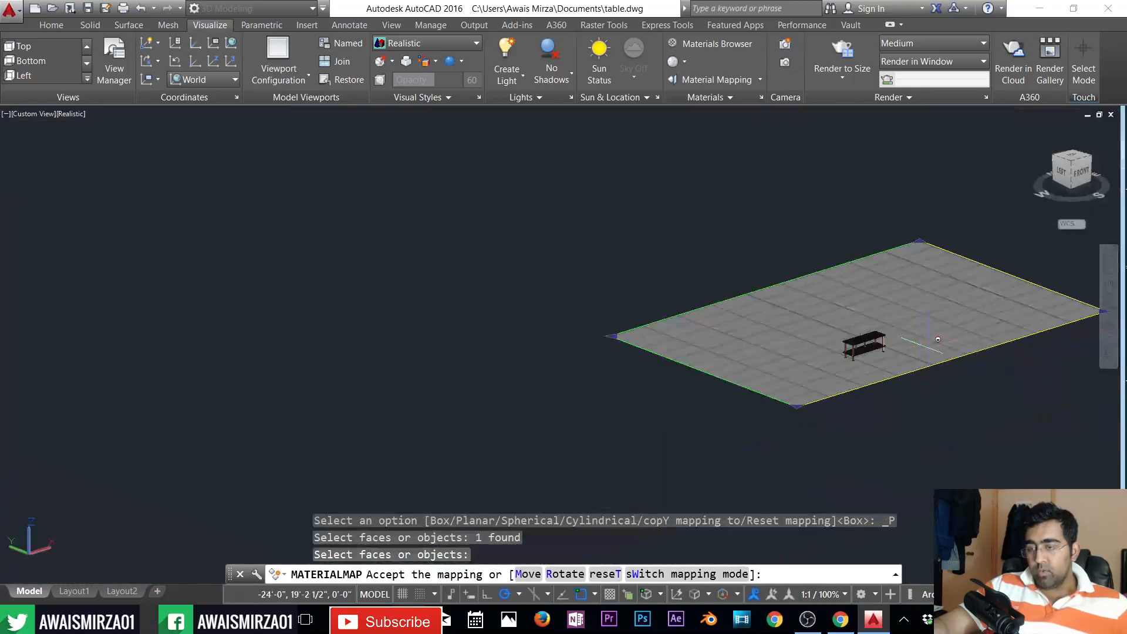
scroll(666, 457, up, 4)
drag(655, 462, 735, 497)
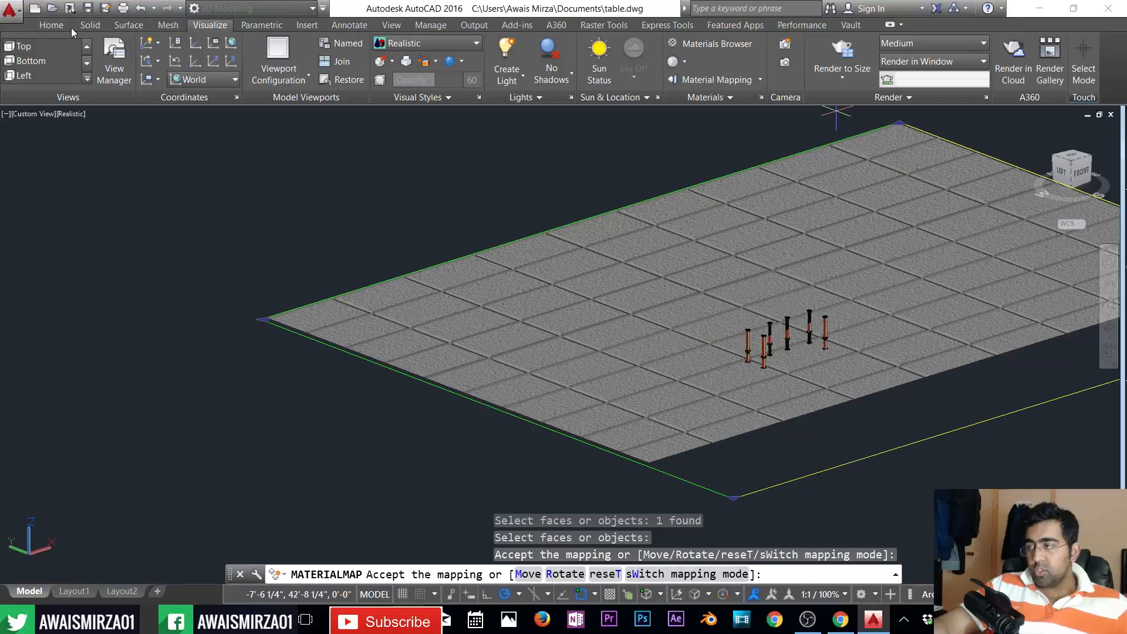
- Set the gizmo to Scale and pull the mapping frame's near corner slightly back toward the floor
click(54, 29)
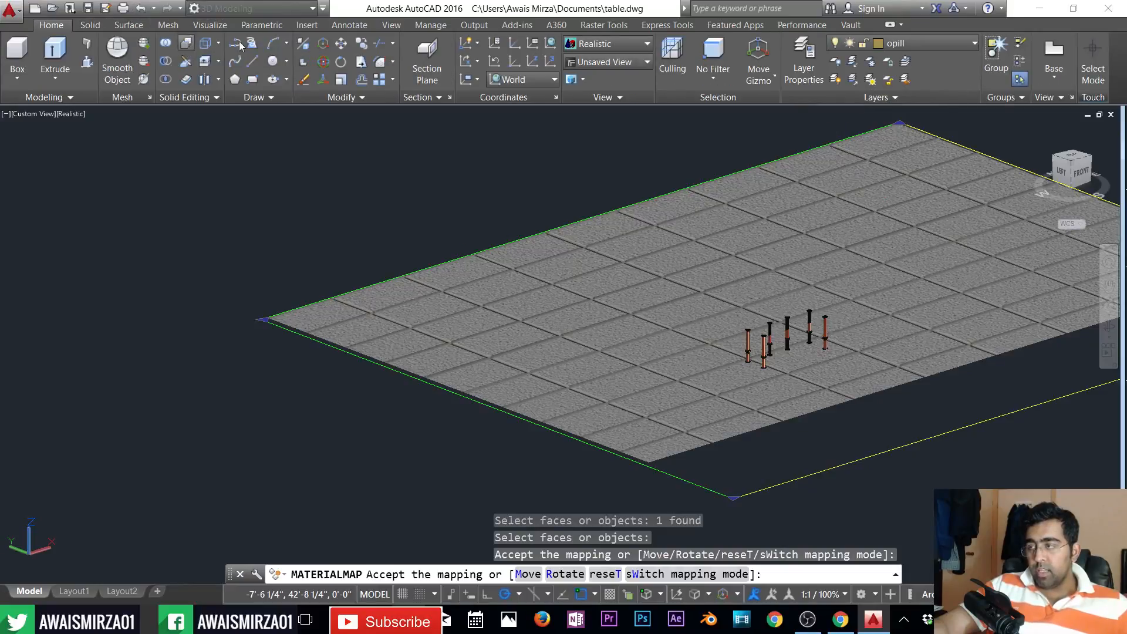
click(757, 88)
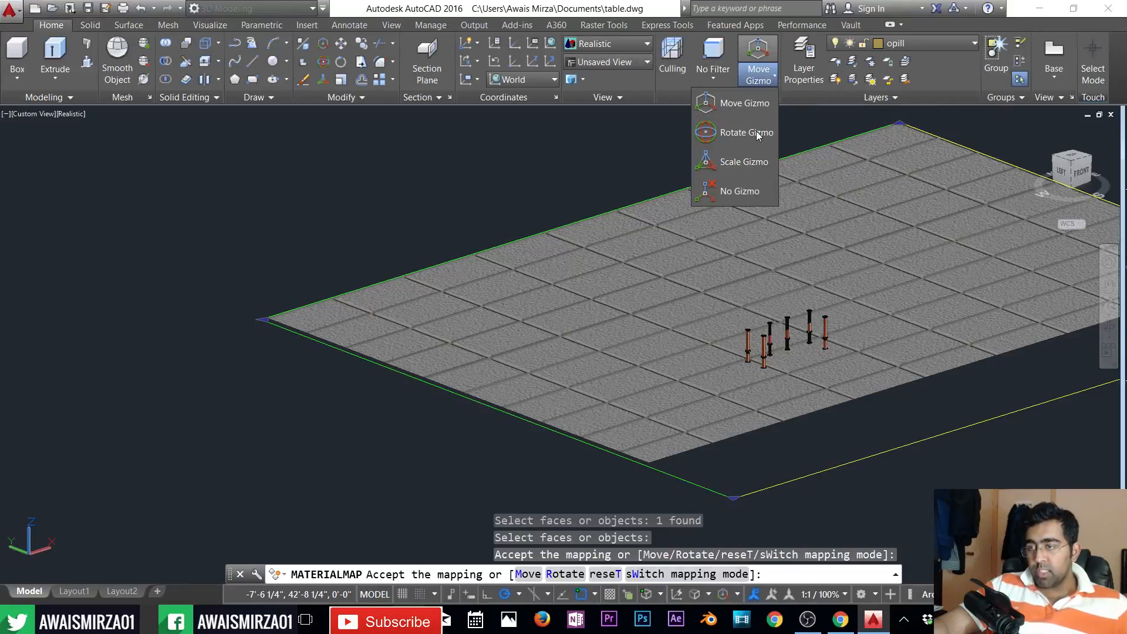
click(748, 161)
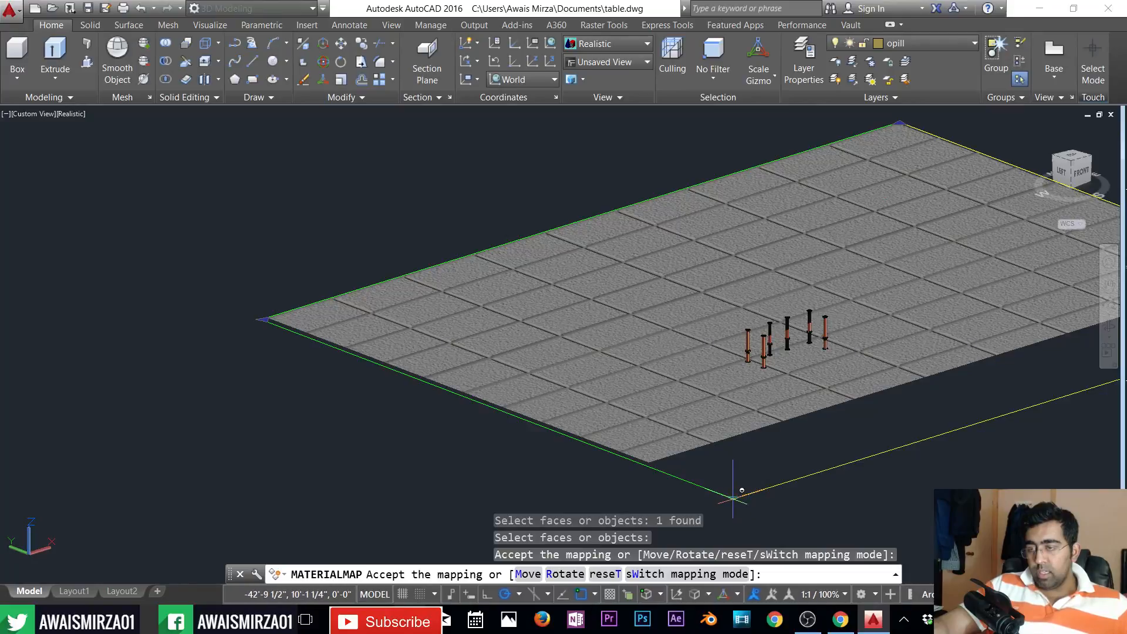
drag(733, 498, 736, 481)
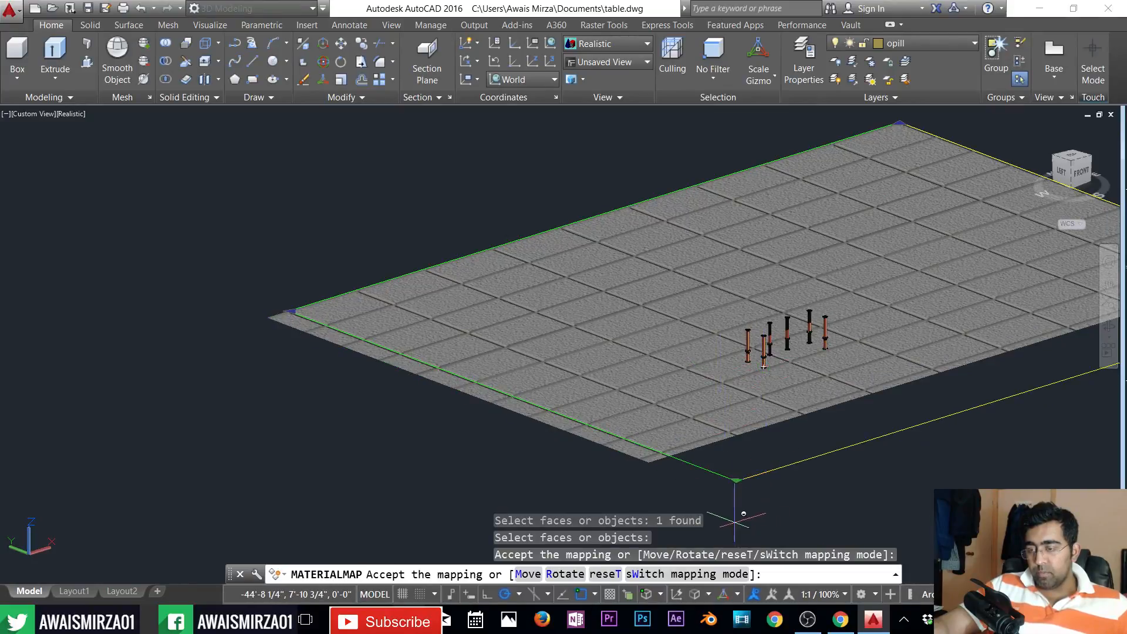
click(738, 480)
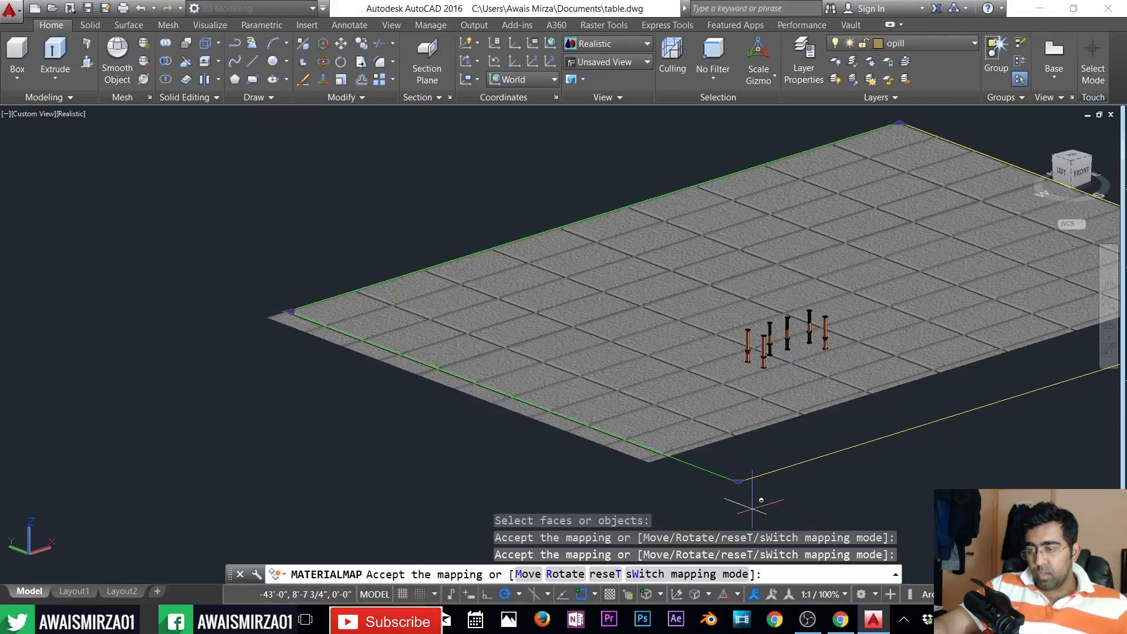
- Try to pull the mapping frame's near corner further back toward the floor, and leave material mapping with the floor deselected
drag(739, 483, 749, 463)
key(Return)
key(Escape)
key(Escape)
key(Escape)
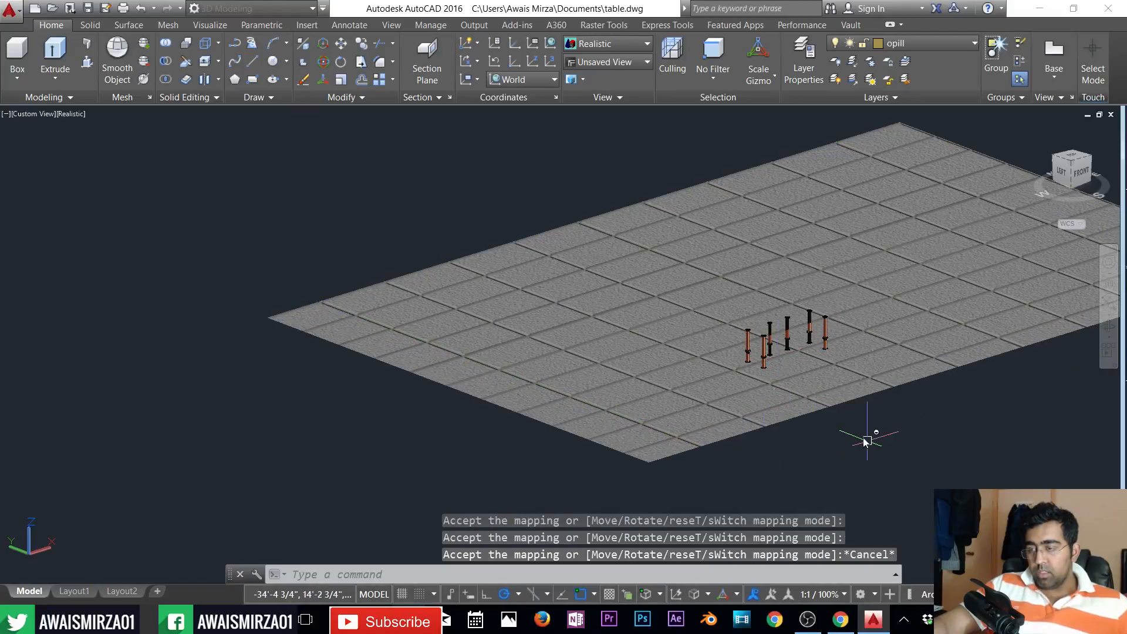
click(712, 401)
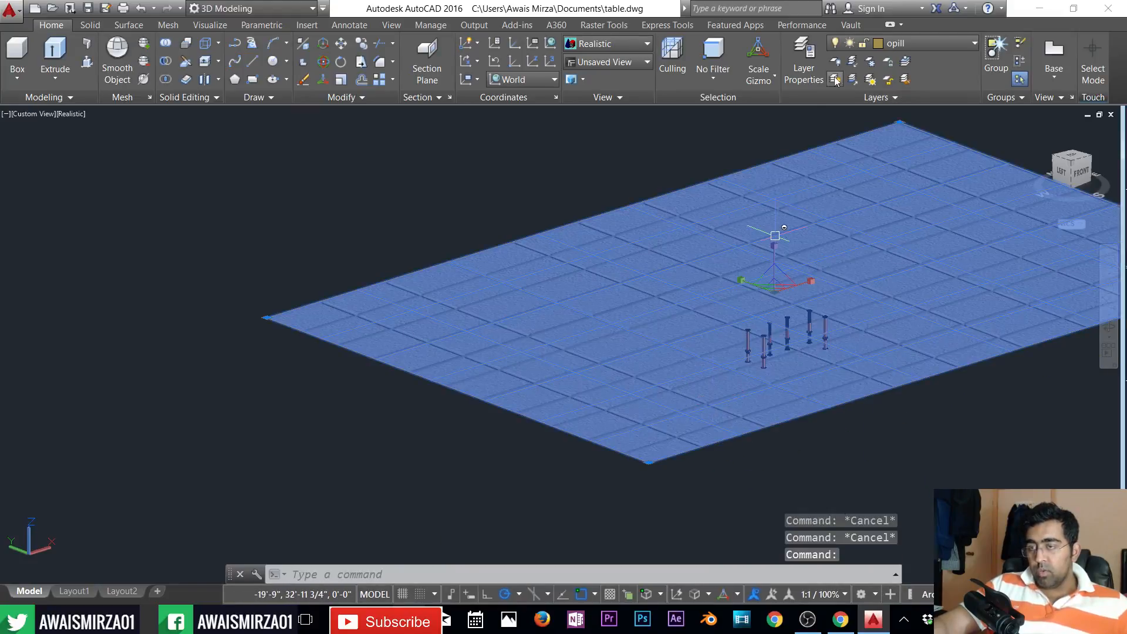
key(Escape)
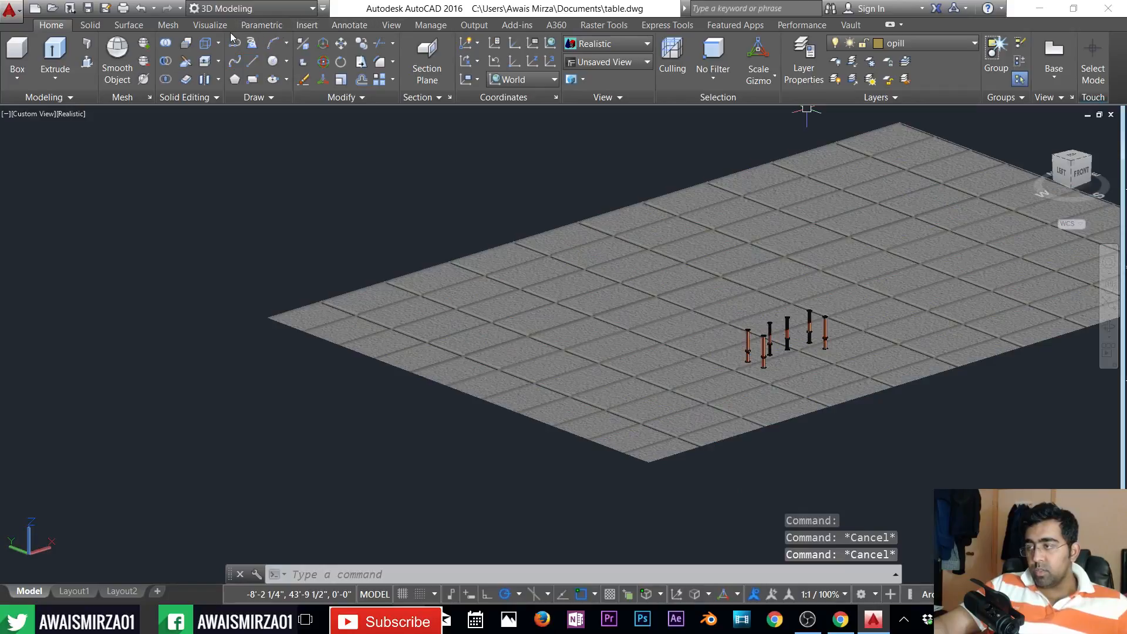
- Open the Panels - Reveal Speckled material for editing, assign a Tiles texture to its Glossiness, and close the texture editor
click(210, 25)
click(723, 48)
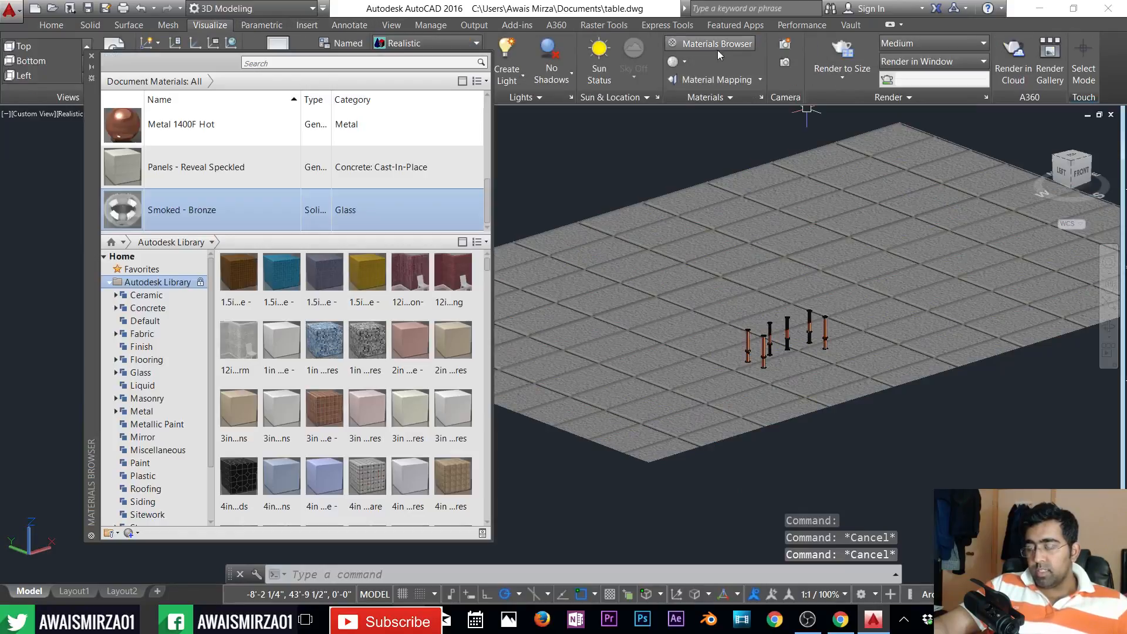
double_click(196, 168)
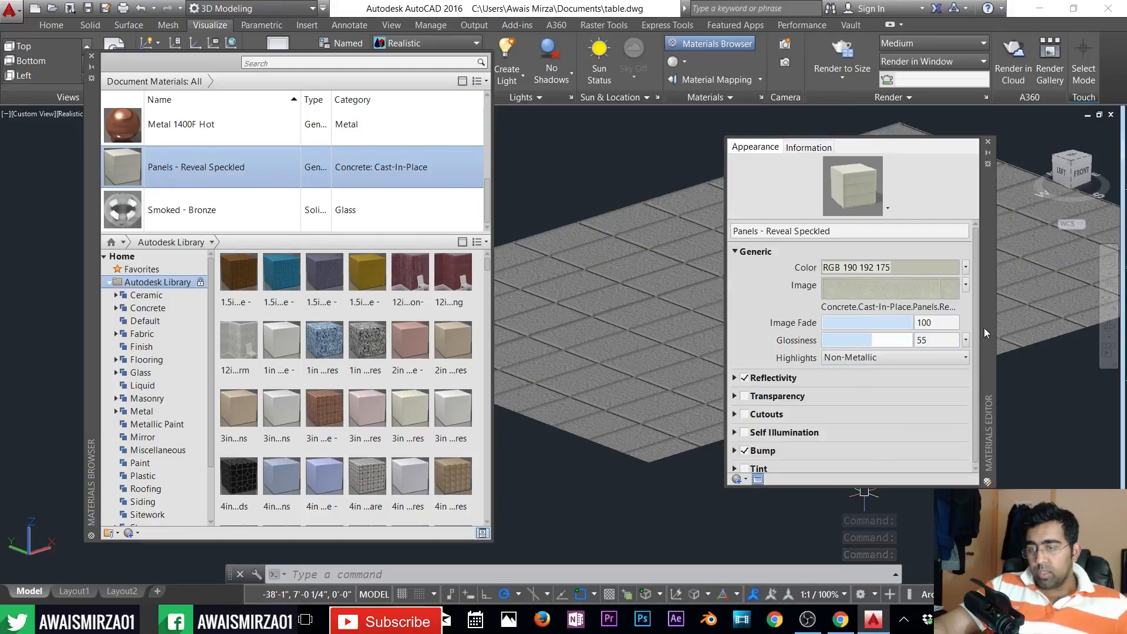
click(970, 337)
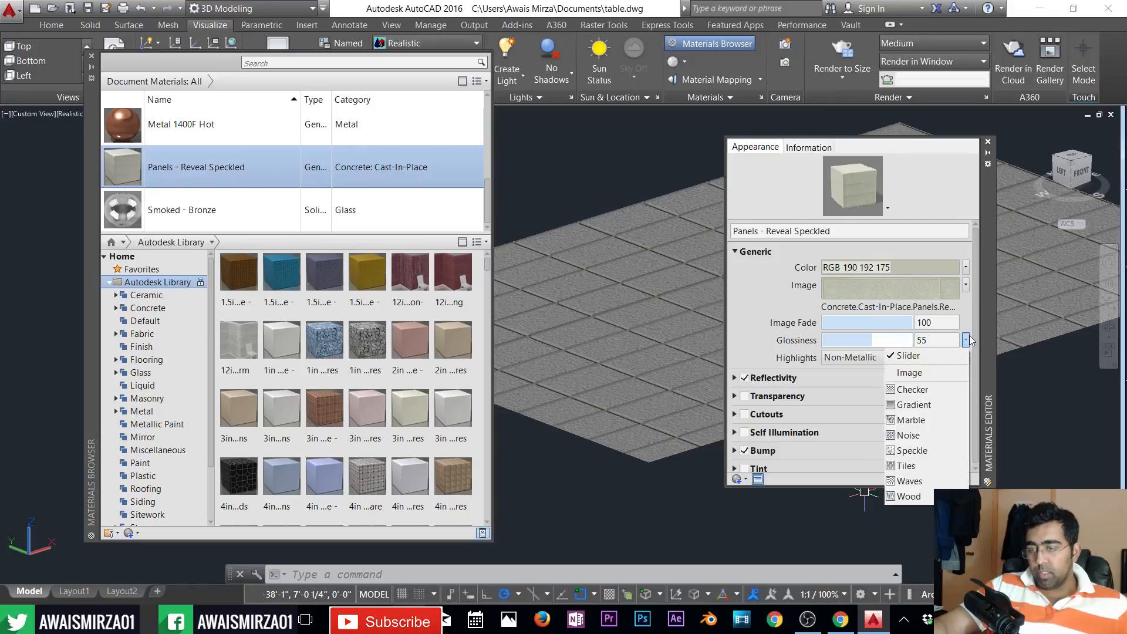
click(914, 470)
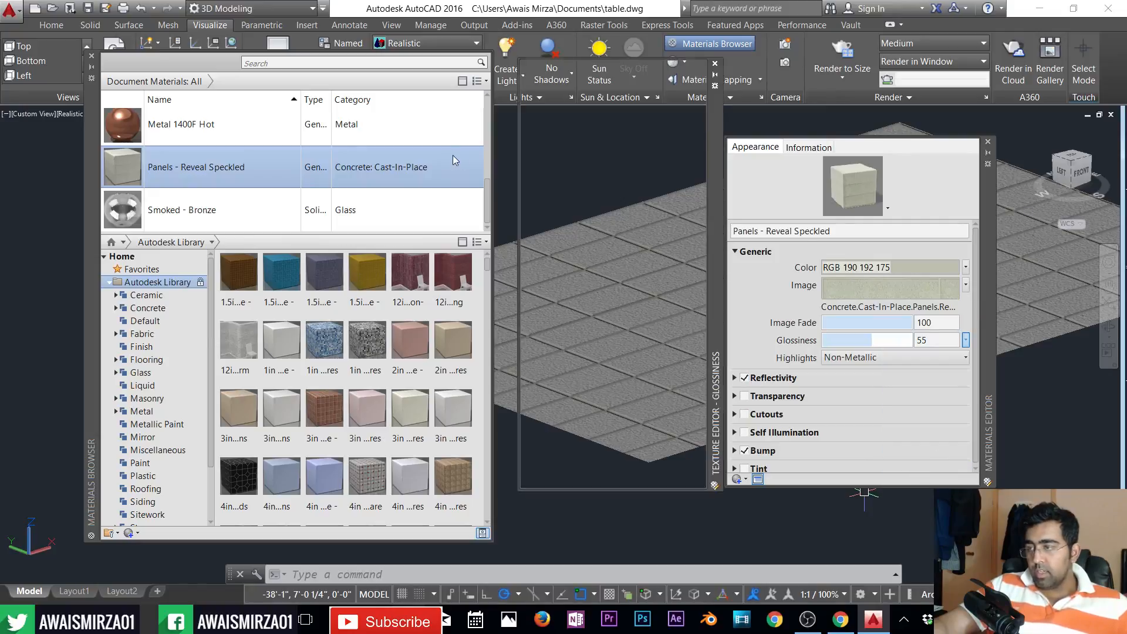
click(714, 64)
- Open the Acoustic Tile - 2x2 White Pebbled material and bring up its color image in the Texture Editor
scroll(288, 193, up, 5)
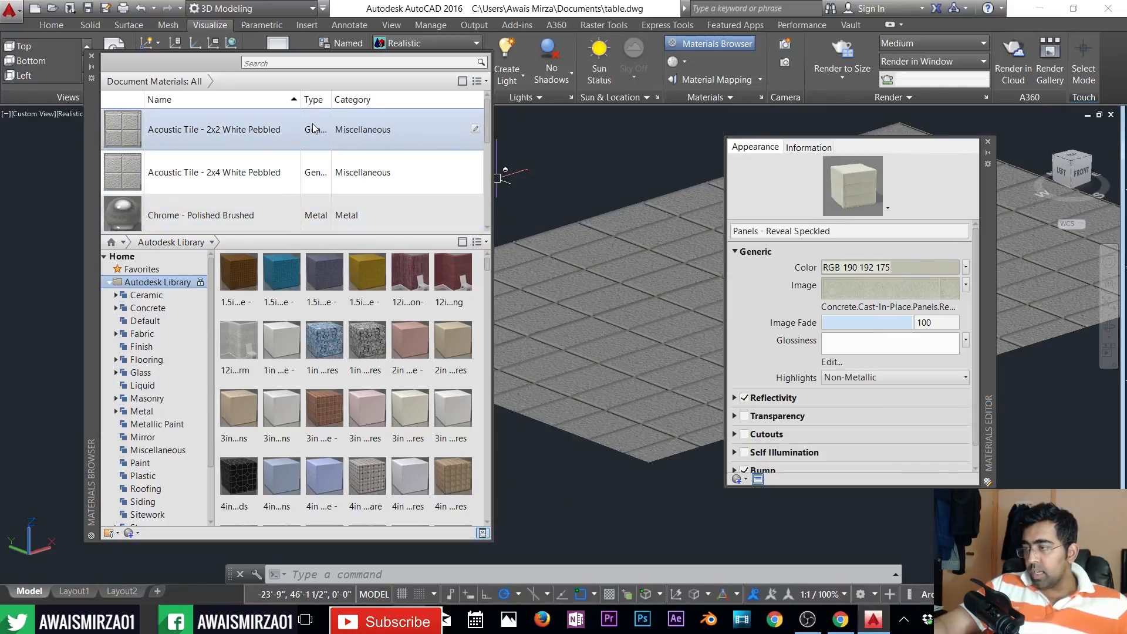
scroll(312, 123, down, 2)
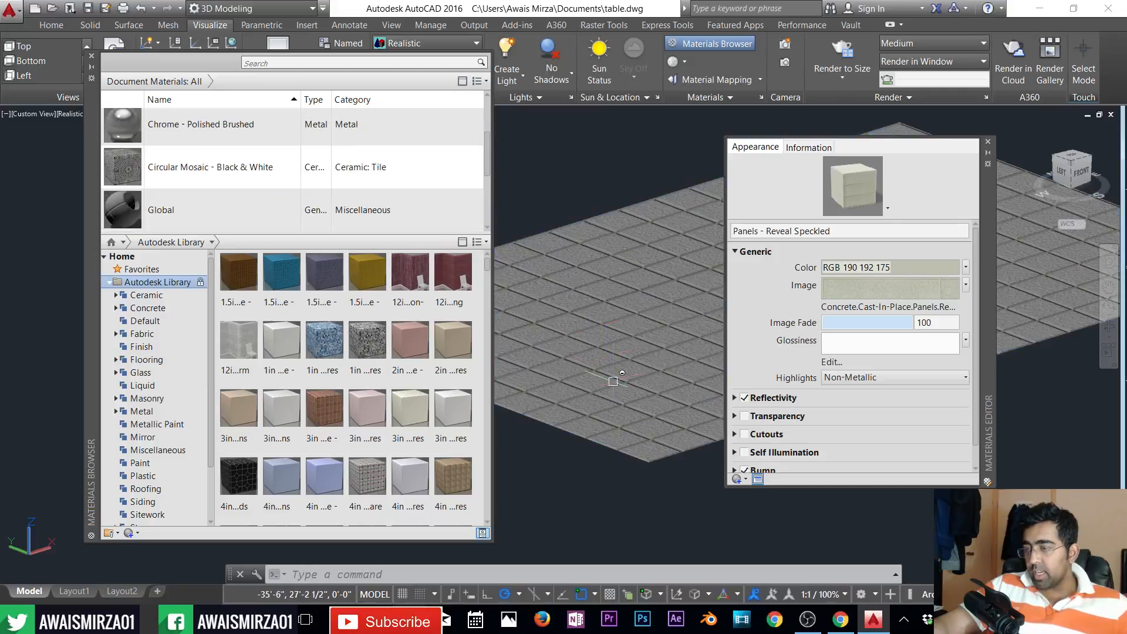
scroll(317, 163, up, 2)
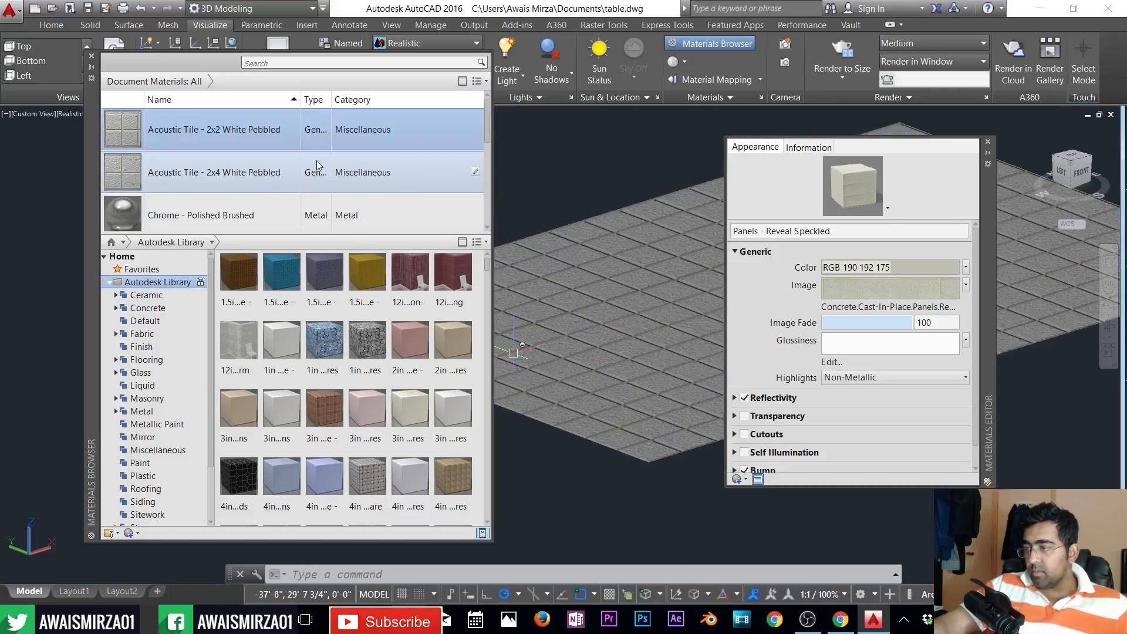
double_click(238, 133)
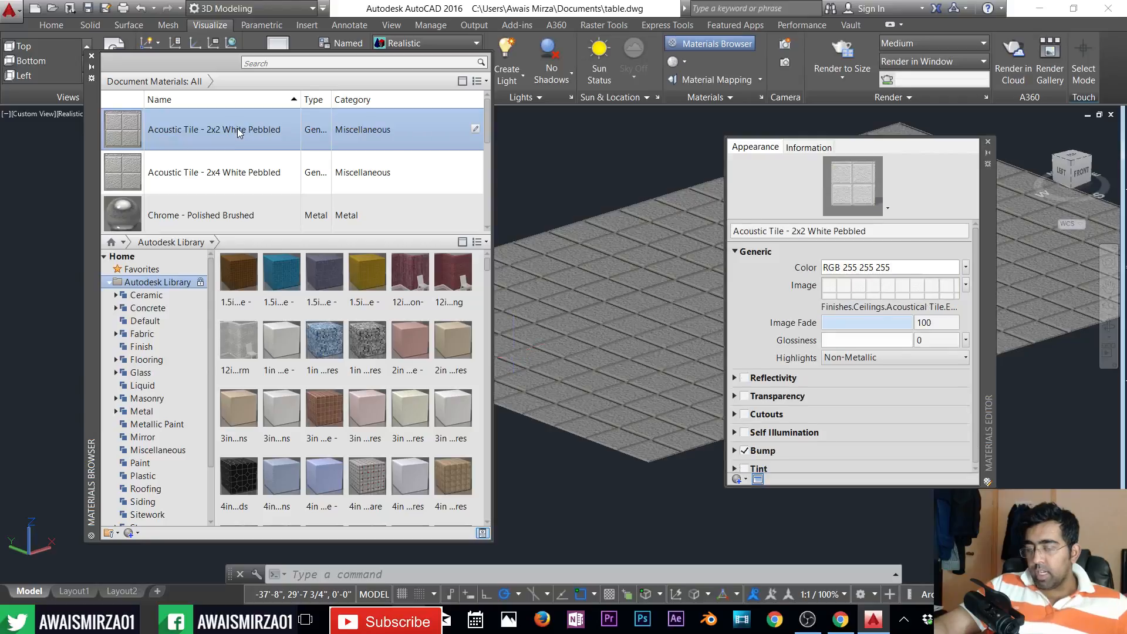
click(913, 358)
click(902, 311)
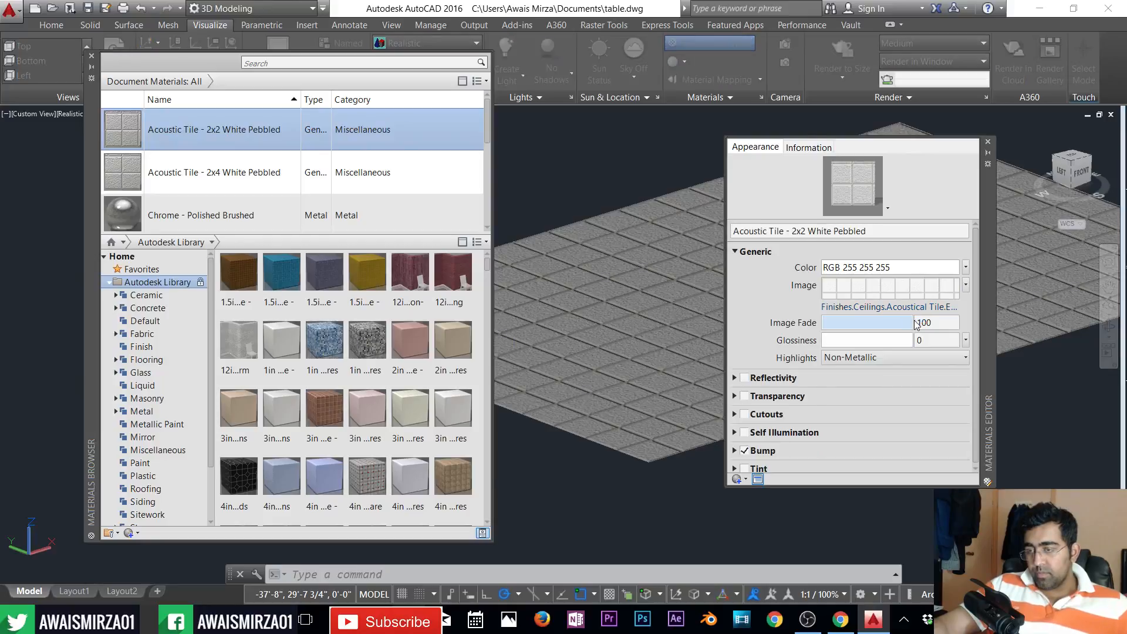
click(775, 468)
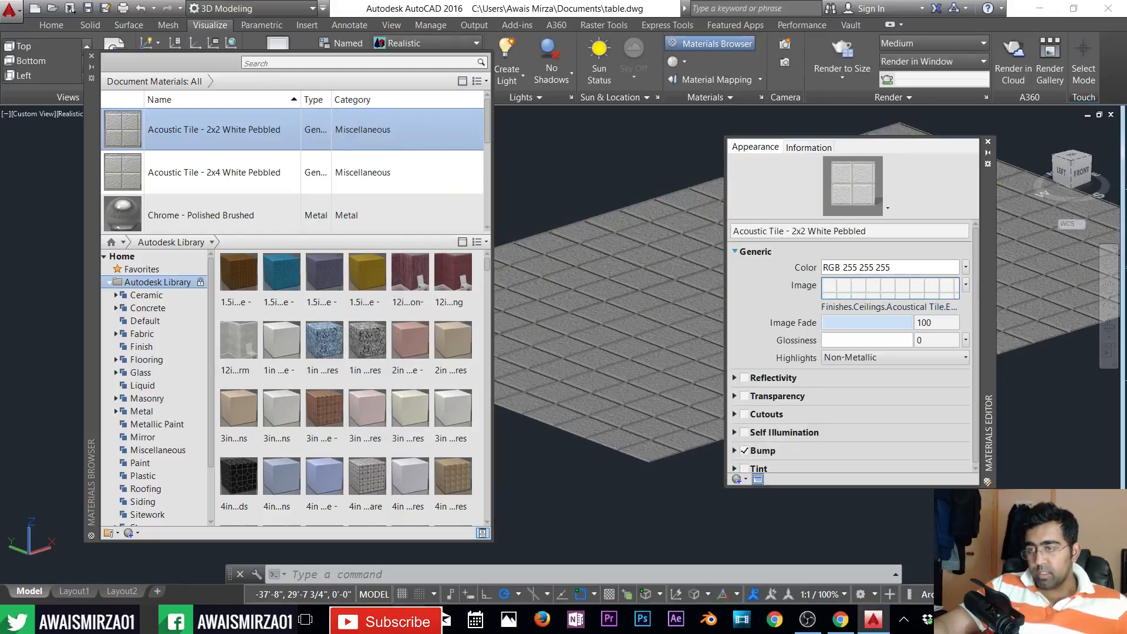
click(966, 285)
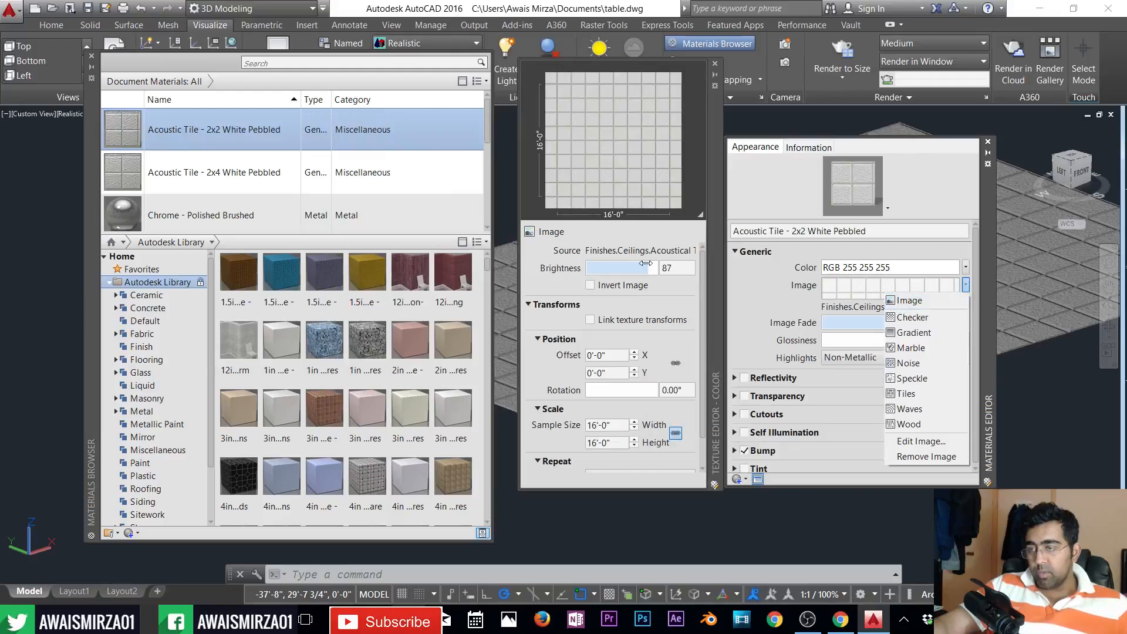
click(530, 273)
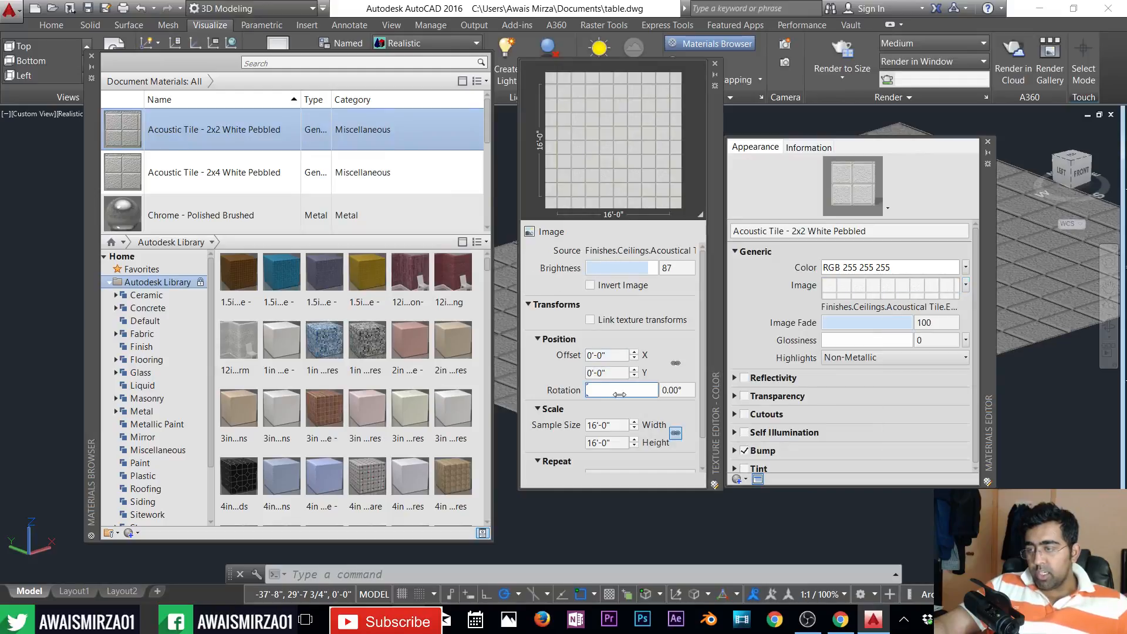
- Set the tile image's sample size to 1'-0" wide and high with linked proportions, and close the material editors and browser
drag(613, 425, 559, 427)
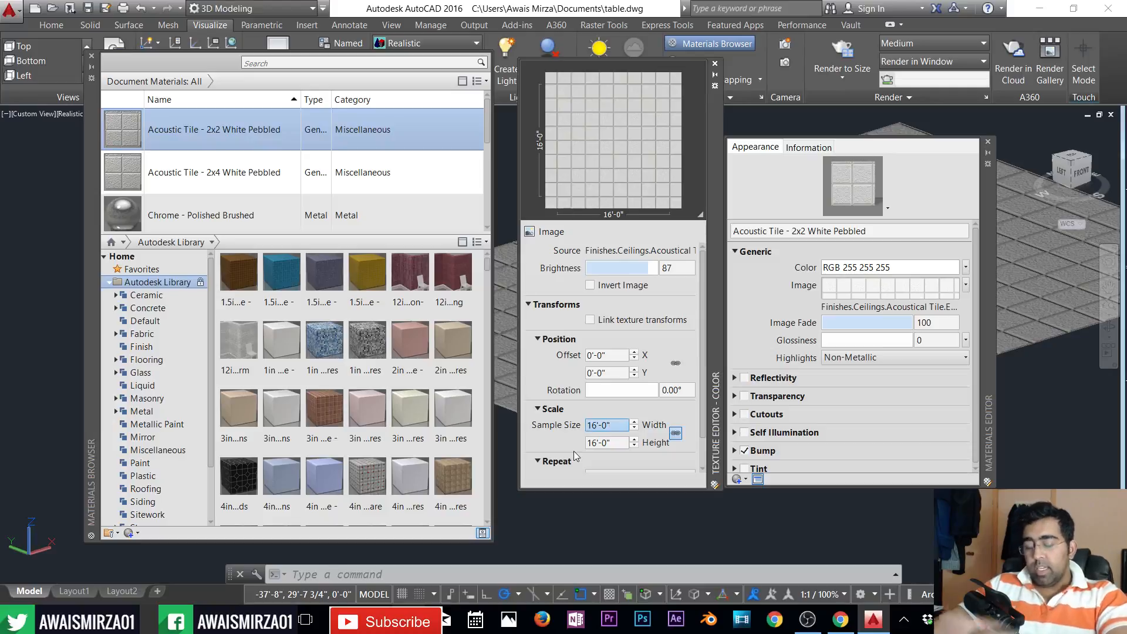
text(1)
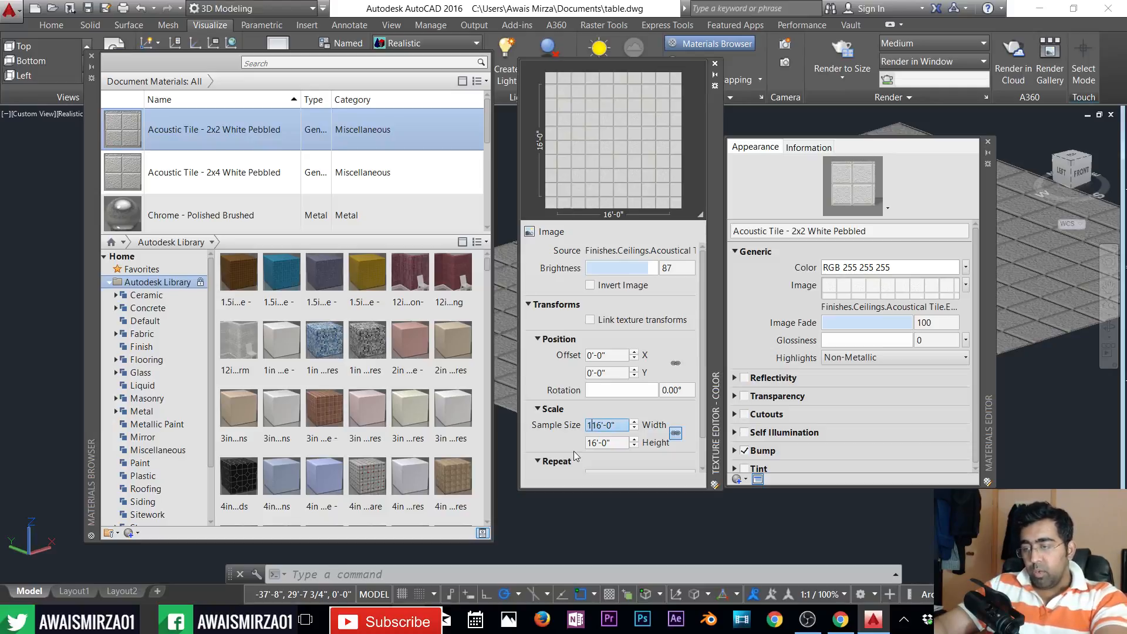
key(Delete)
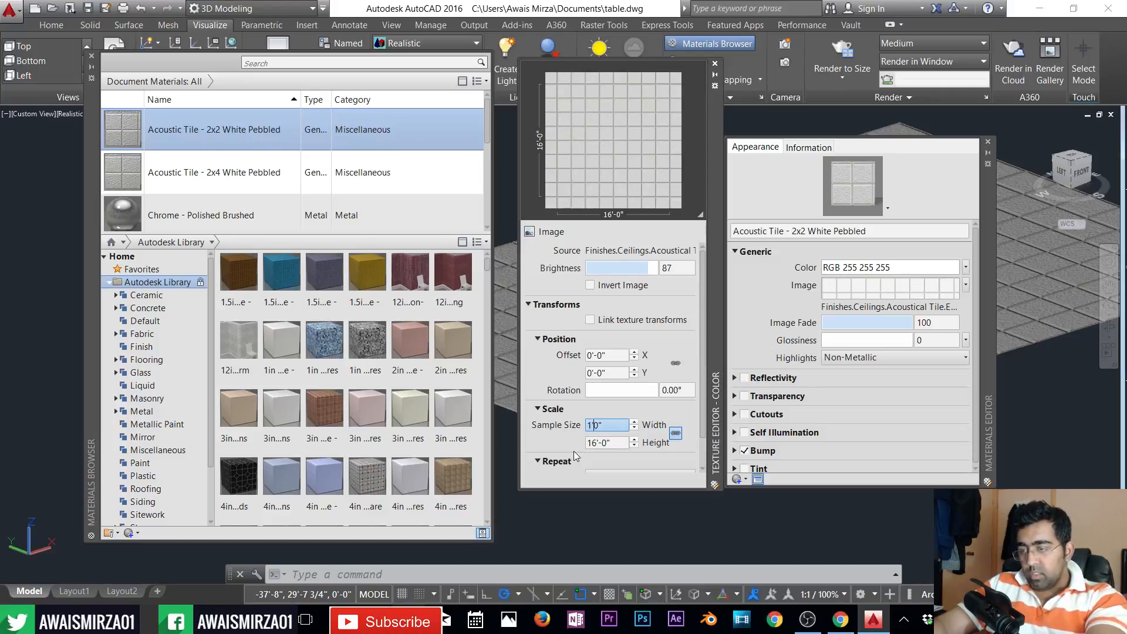
key(Tab)
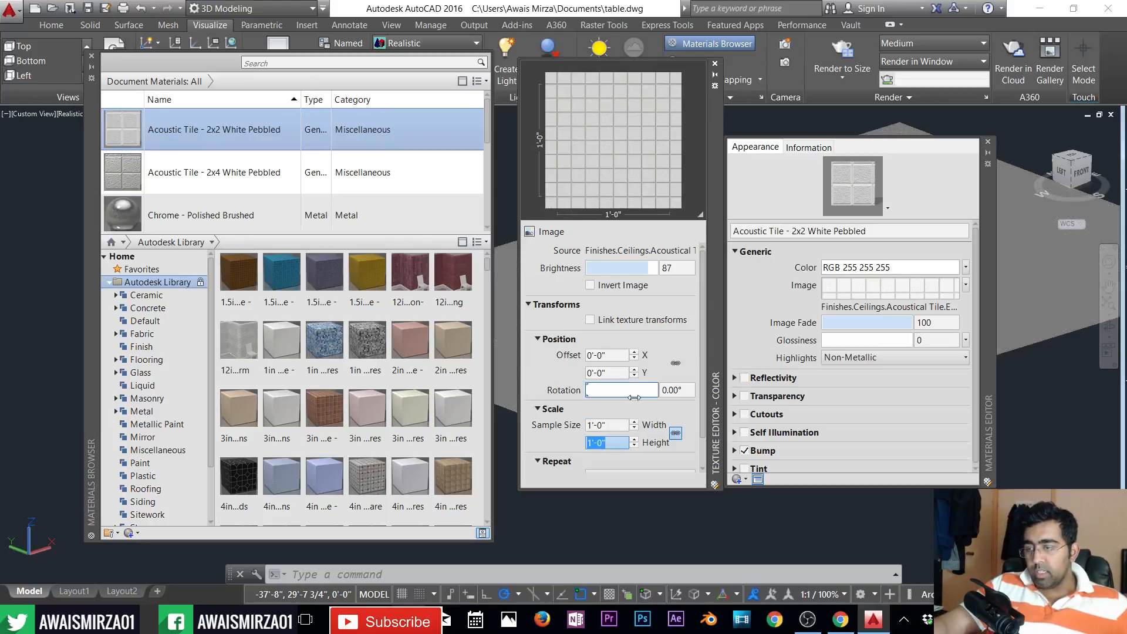
click(989, 144)
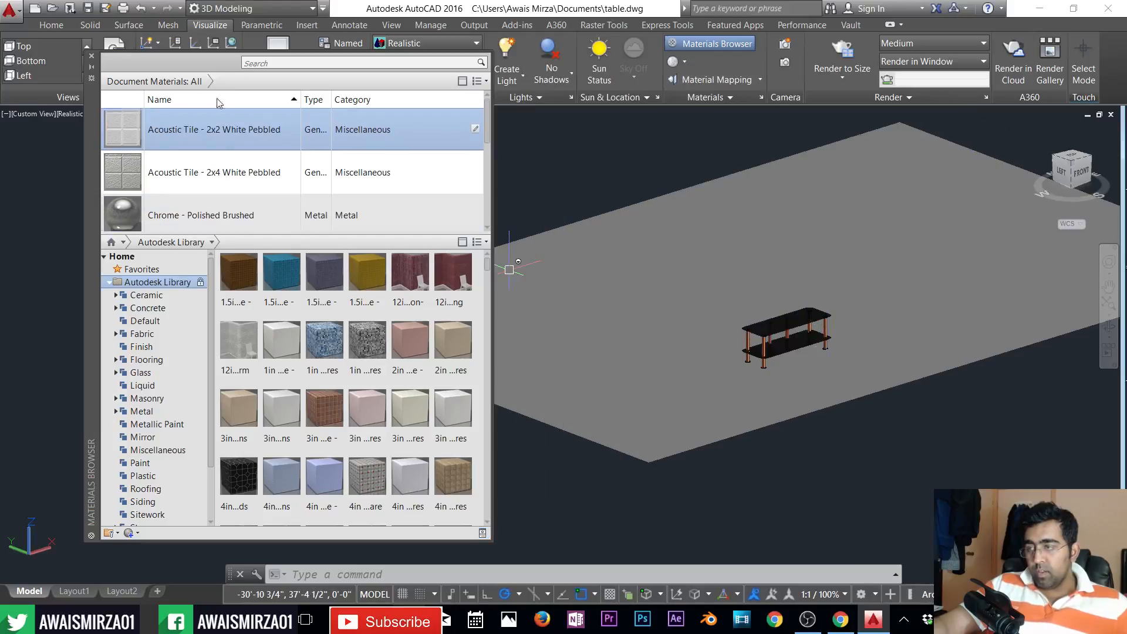
click(91, 56)
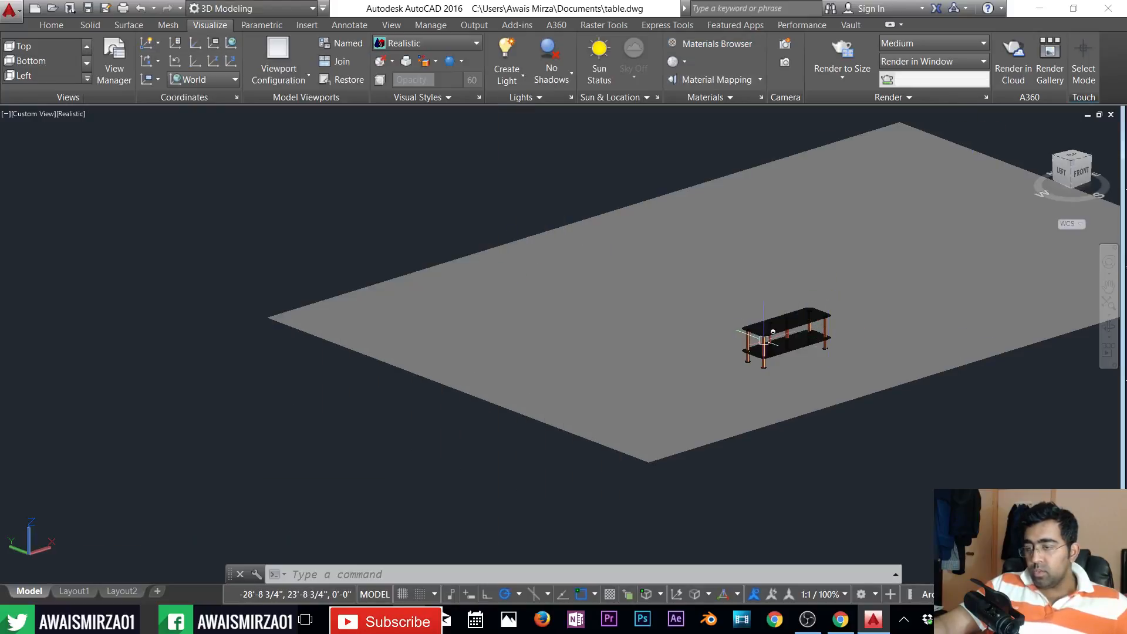
- Frame the whole table closely on the floor and render the view in a separate window at Medium quality
scroll(869, 363, up, 5)
scroll(869, 364, up, 3)
scroll(755, 411, up, 1)
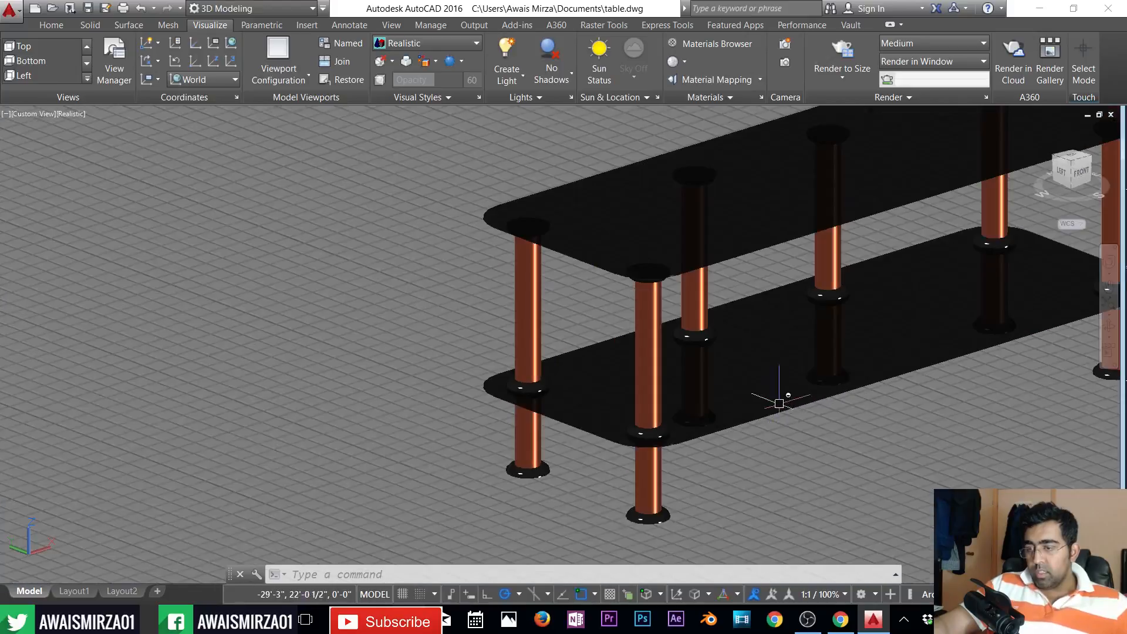
scroll(710, 378, down, 4)
scroll(743, 335, up, 2)
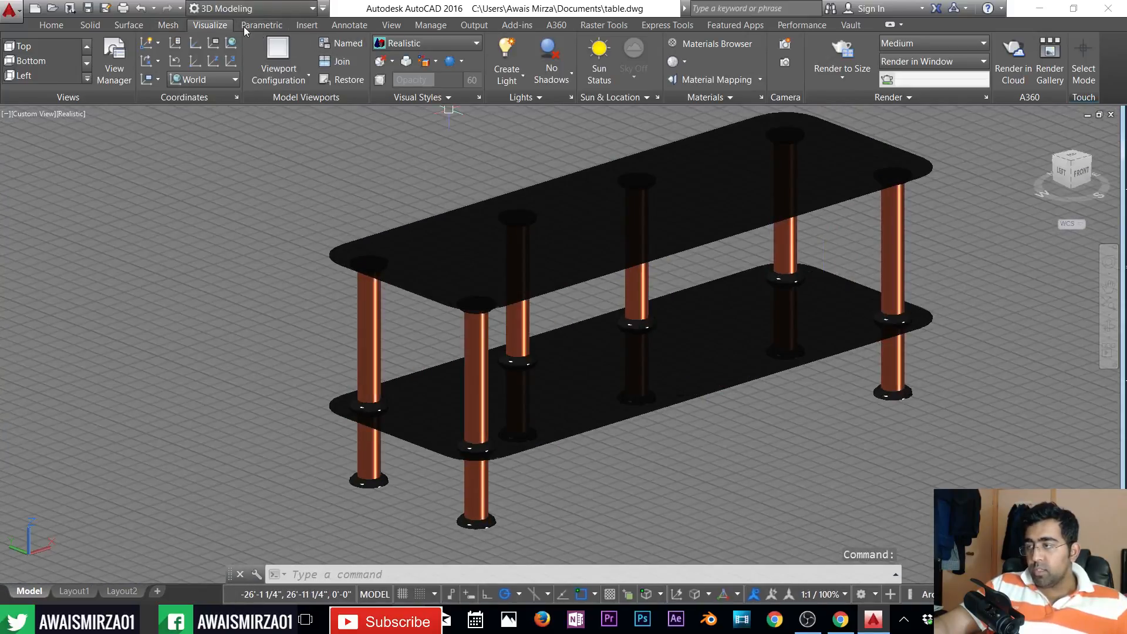
click(854, 82)
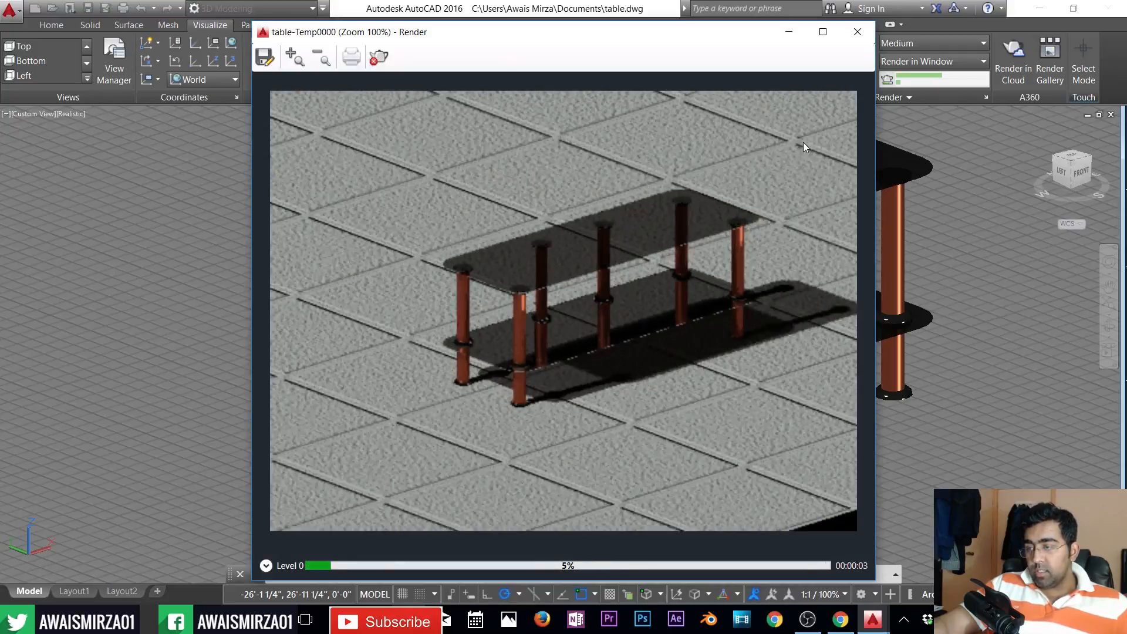
- Examine the floor tiles and table up close in the rendered image, and close the render window
scroll(727, 197, up, 1)
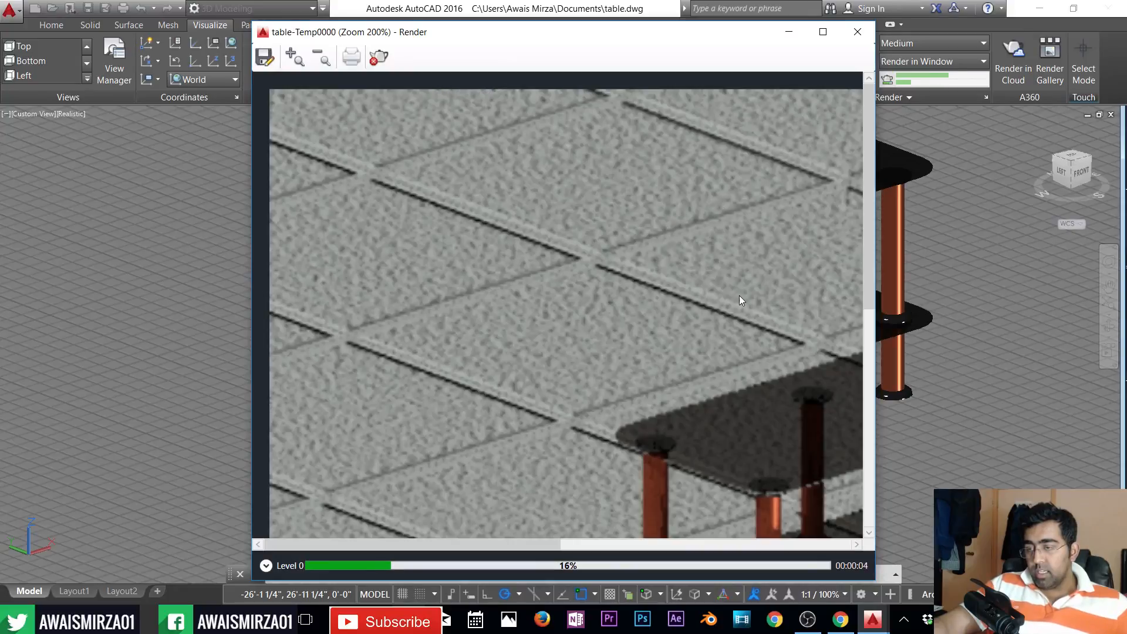
middle_drag(687, 311, 376, 120)
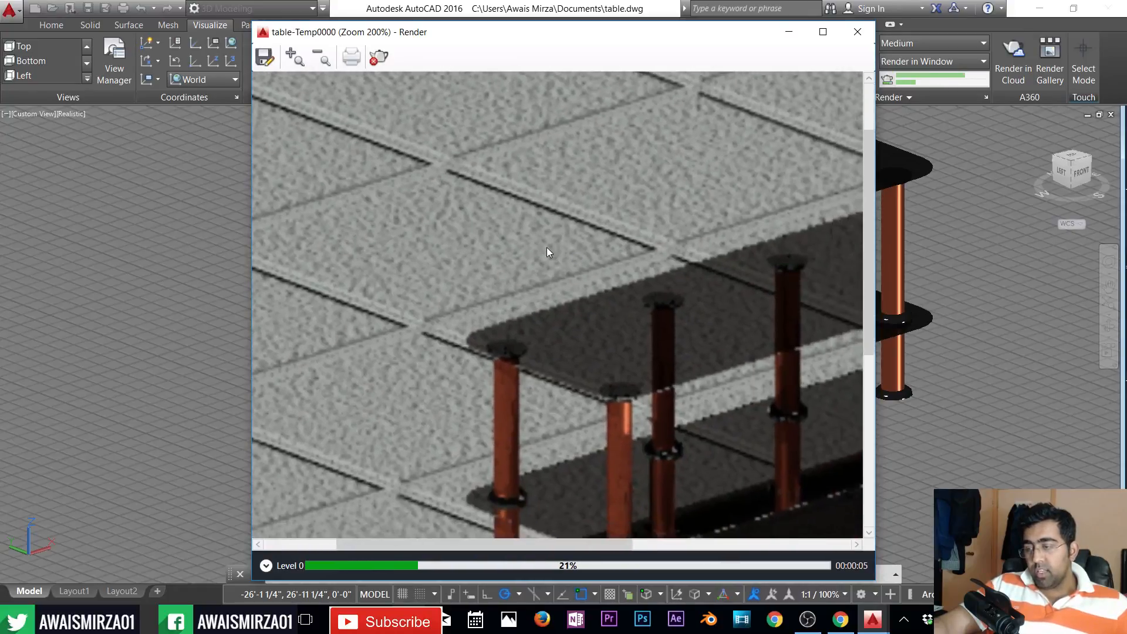
scroll(547, 252, down, 1)
scroll(613, 281, up, 1)
scroll(611, 276, up, 1)
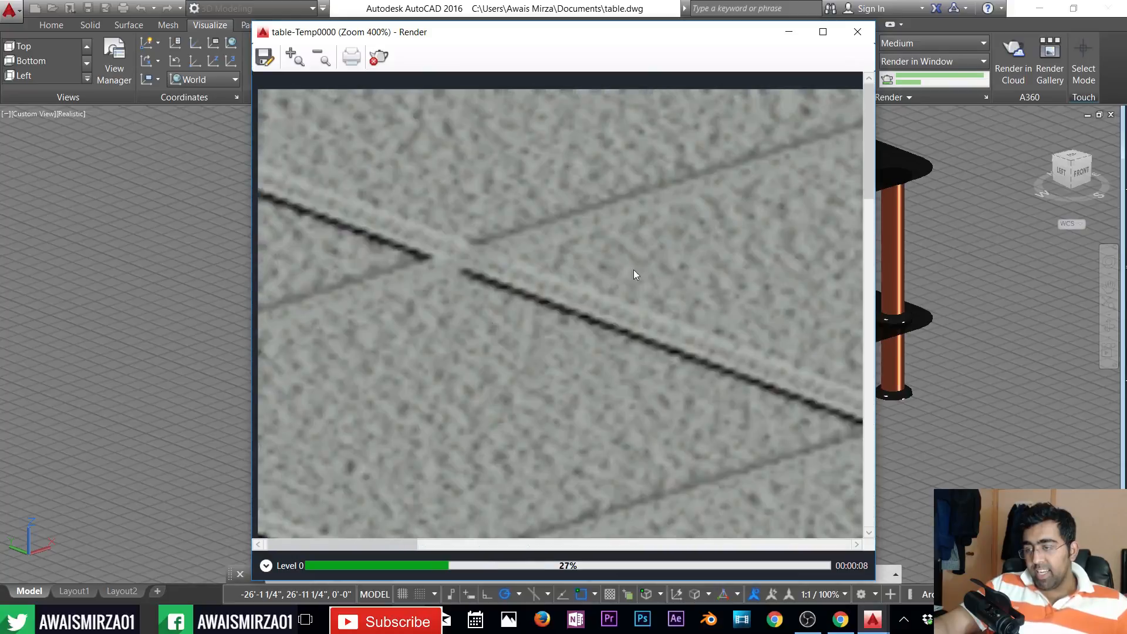
scroll(664, 299, down, 1)
scroll(670, 304, down, 1)
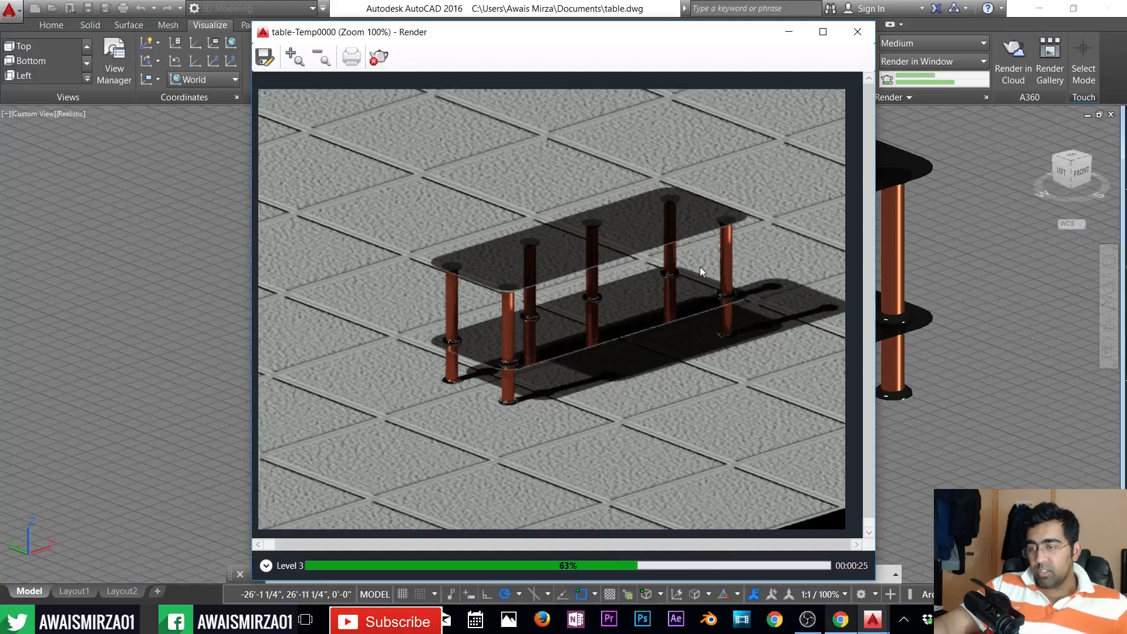
click(857, 33)
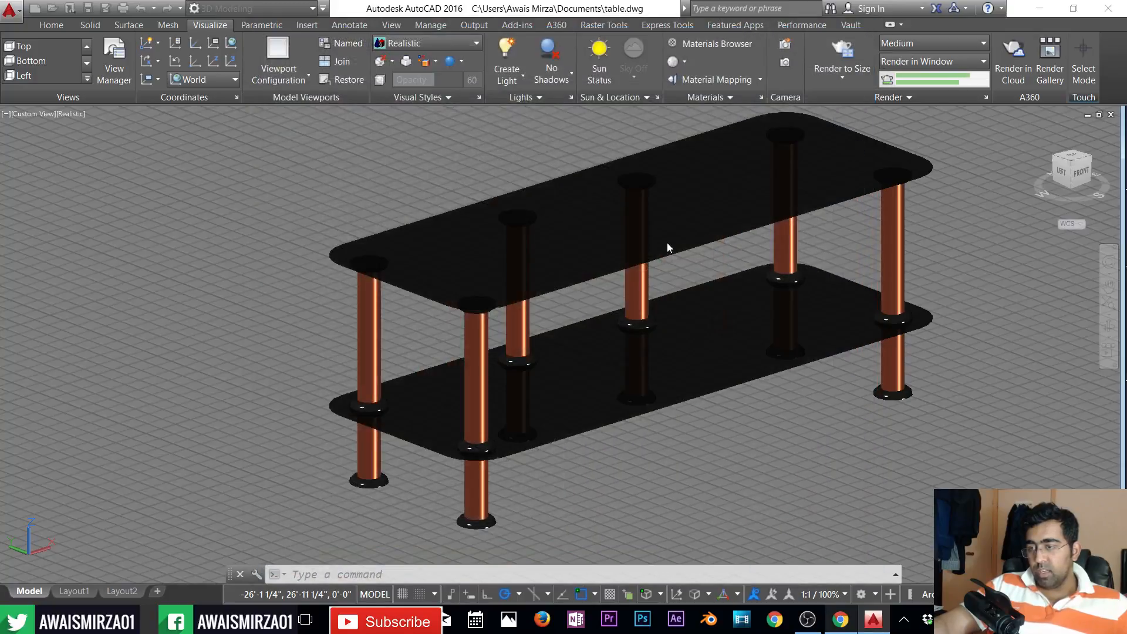
- Set the viewport to Full Shadows and turn on the render environment with Soft Light image-based lighting
click(572, 75)
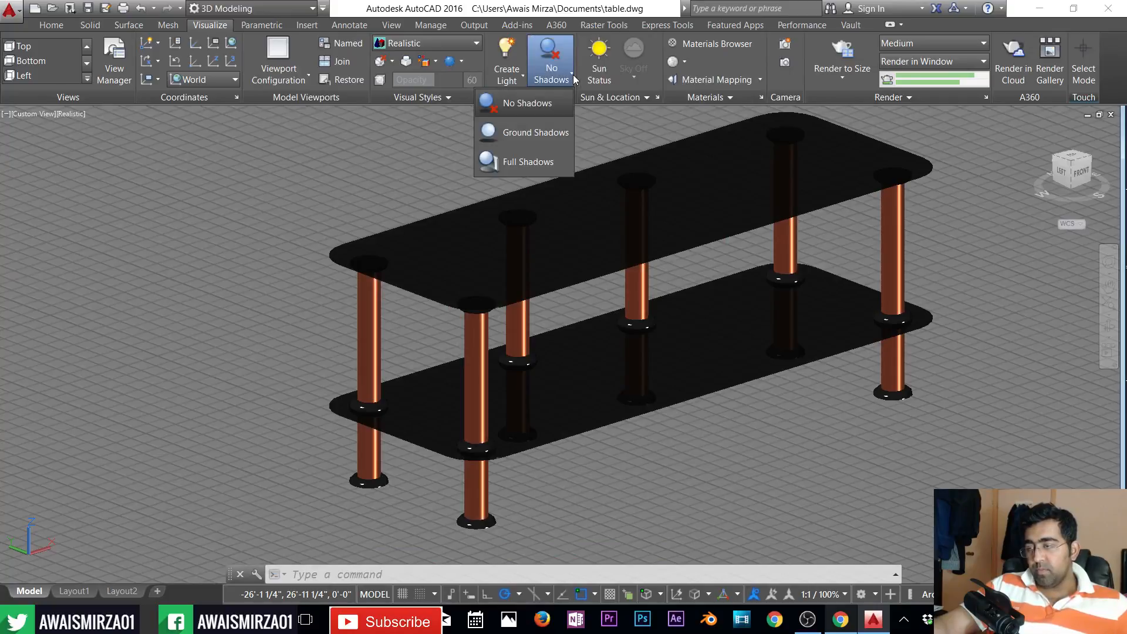
click(517, 160)
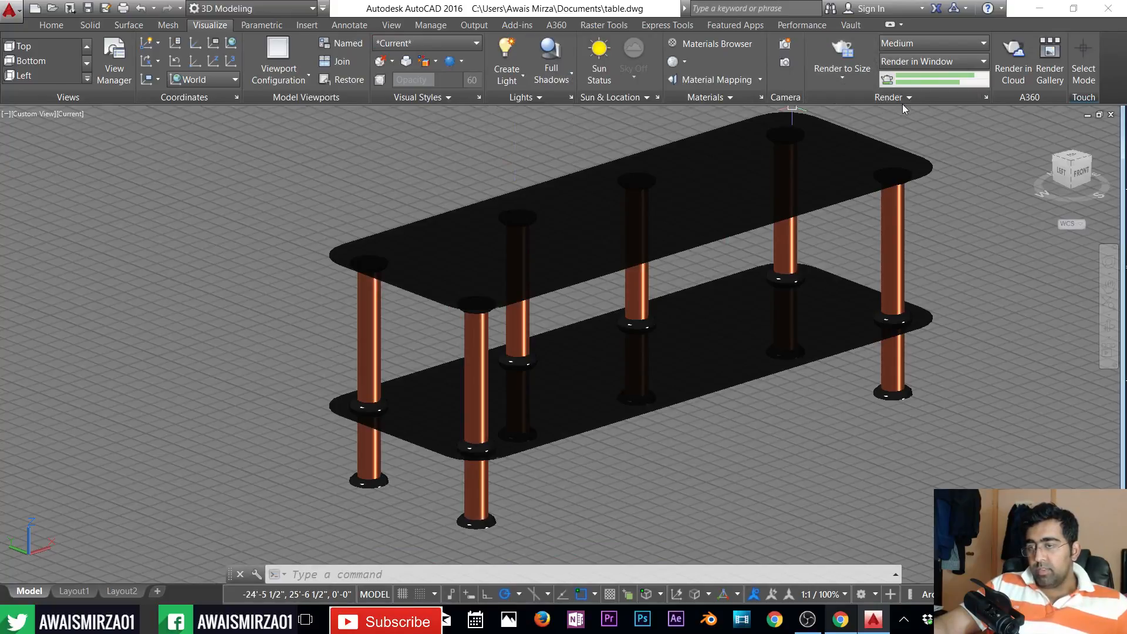
click(917, 97)
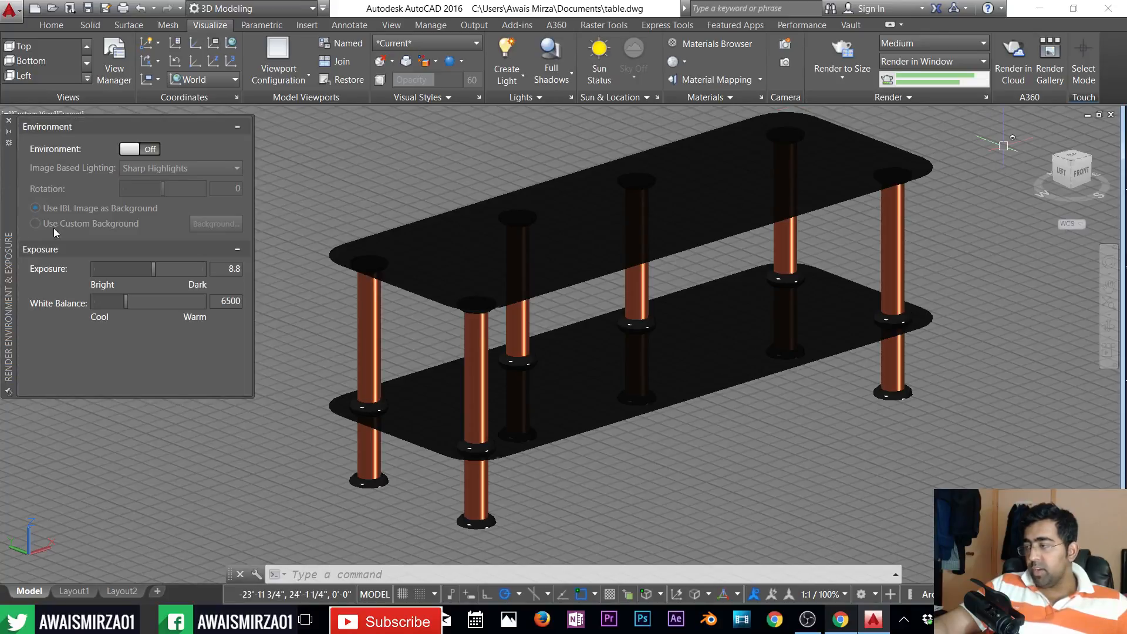
click(155, 154)
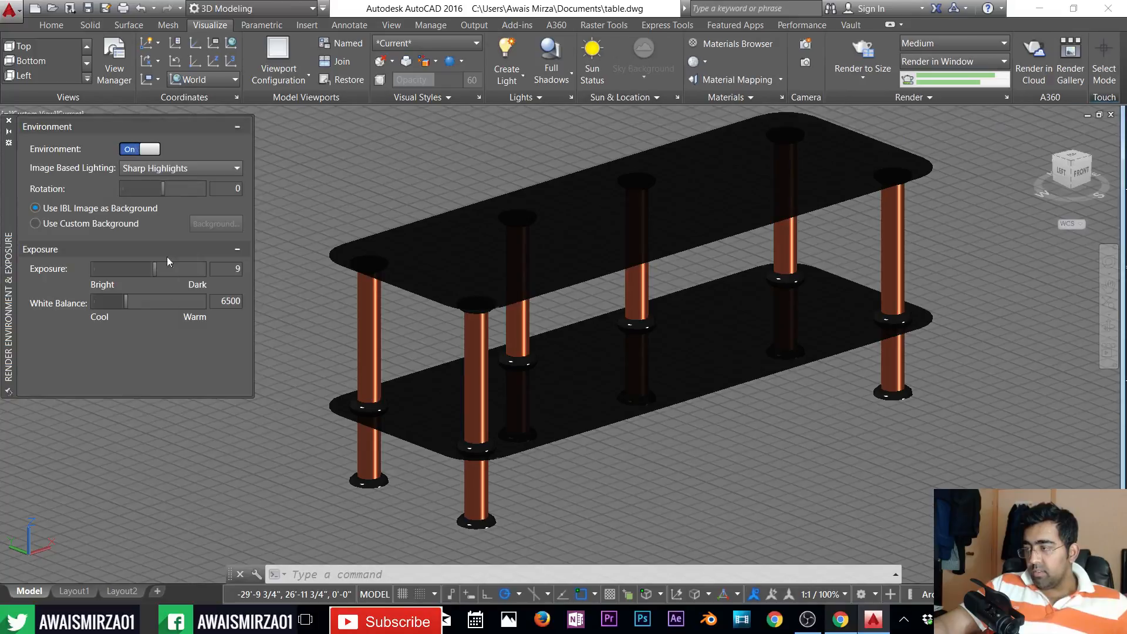
click(200, 169)
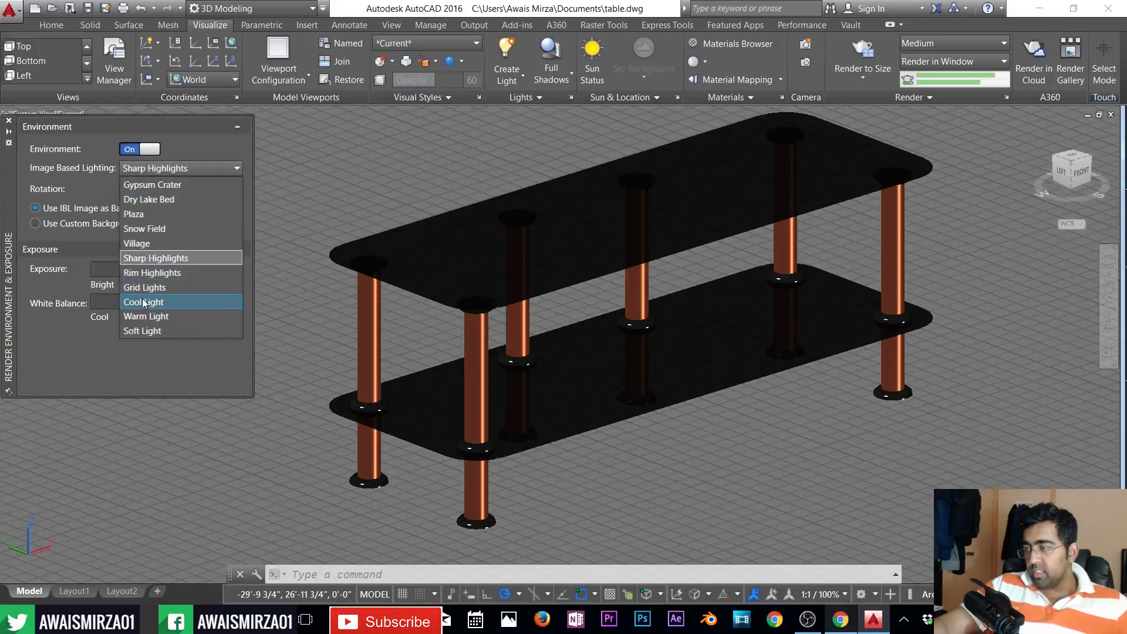
click(140, 331)
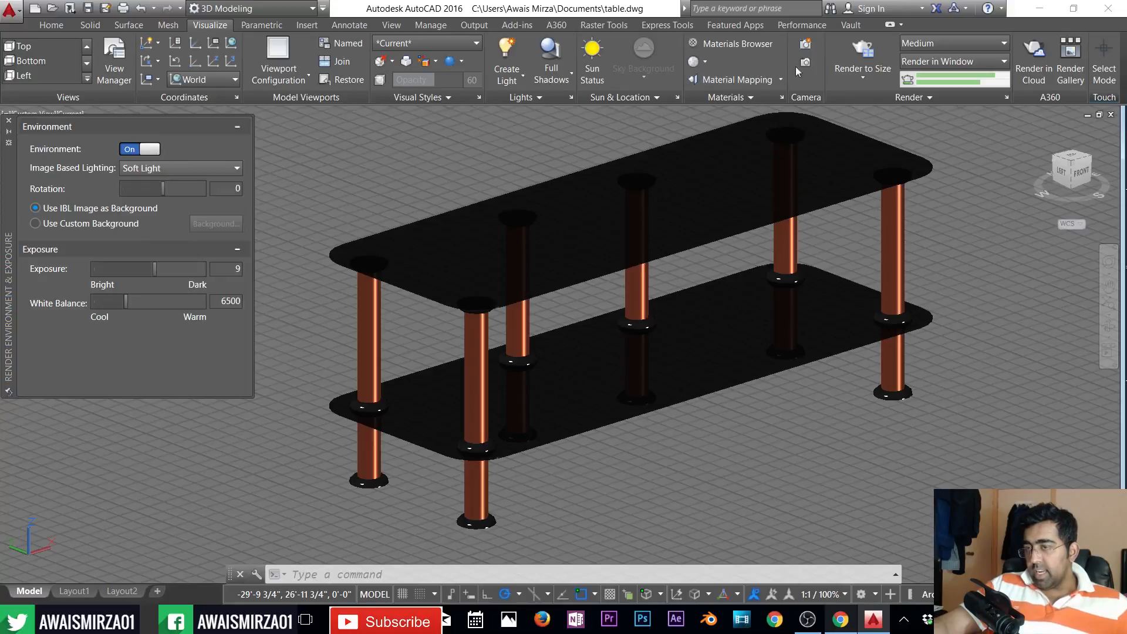
- Check the lighting with a test render, and render the view again with the environment exposure brightened to 6
click(861, 55)
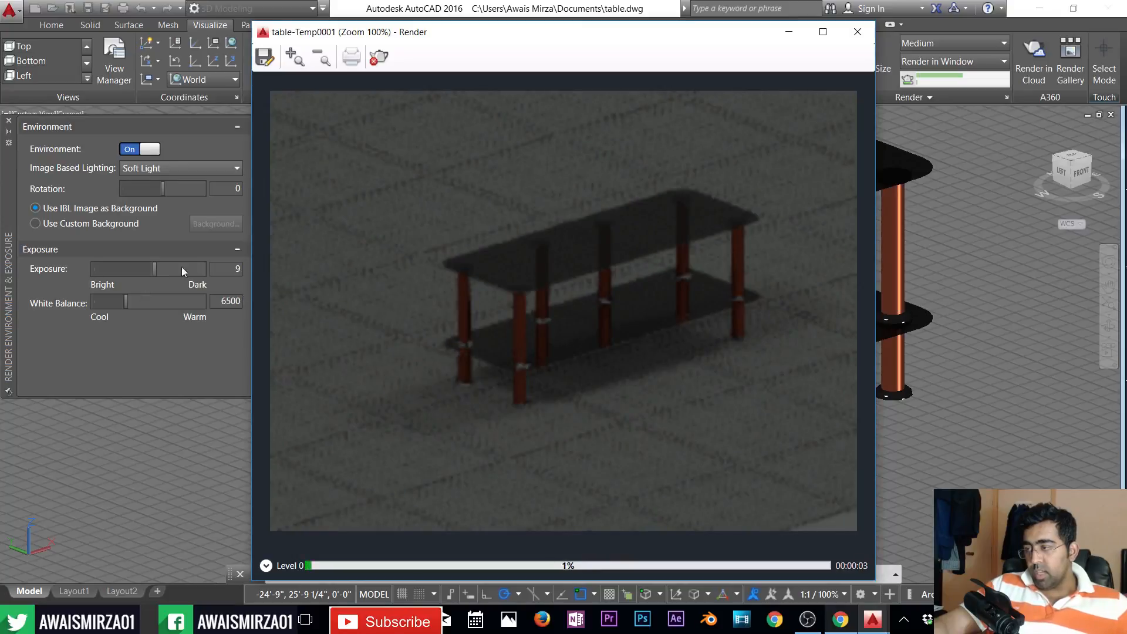
click(858, 33)
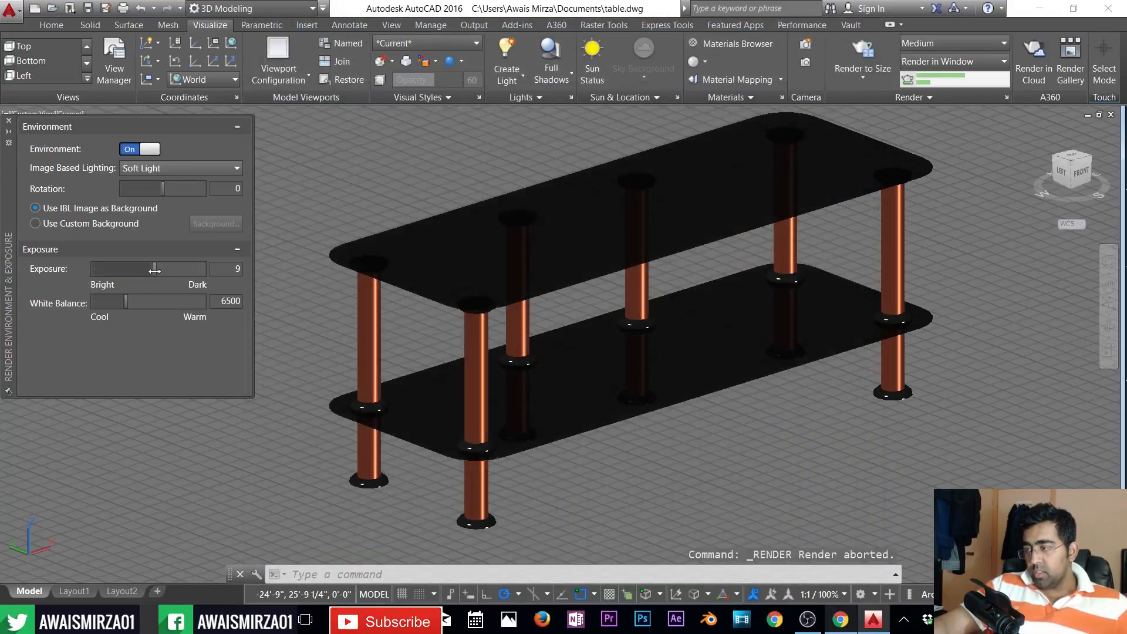
drag(147, 270, 143, 271)
click(857, 43)
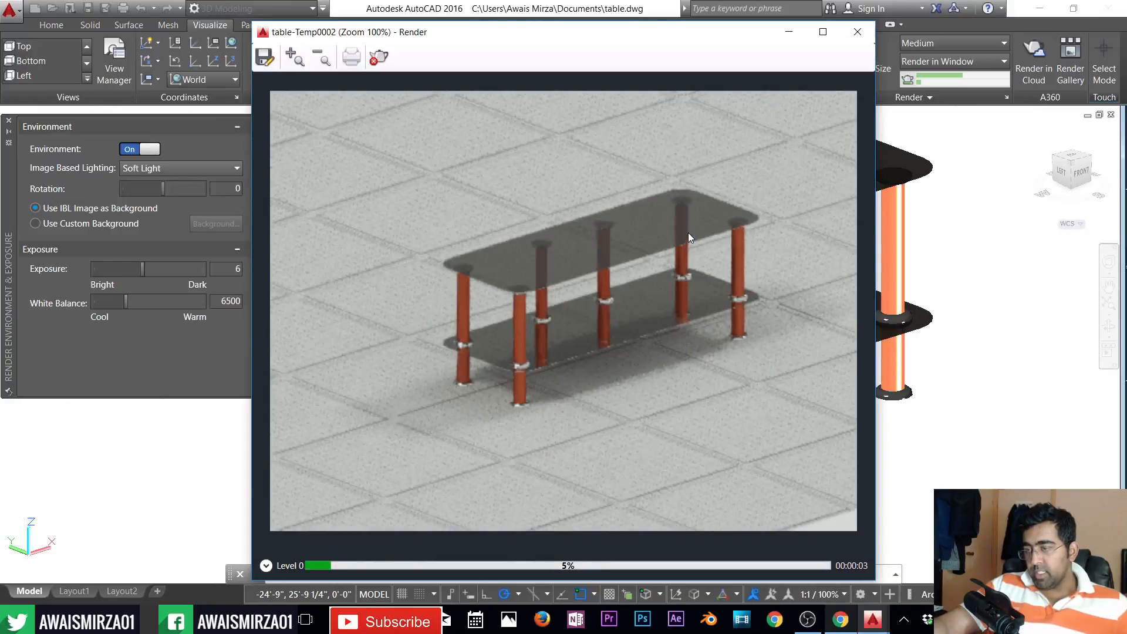
- Examine the floor tiles, glass shelves, legs and soft shadows up close at up to 400% zoom while the brighter render is processing
scroll(688, 232, up, 1)
middle_drag(734, 339, 353, 168)
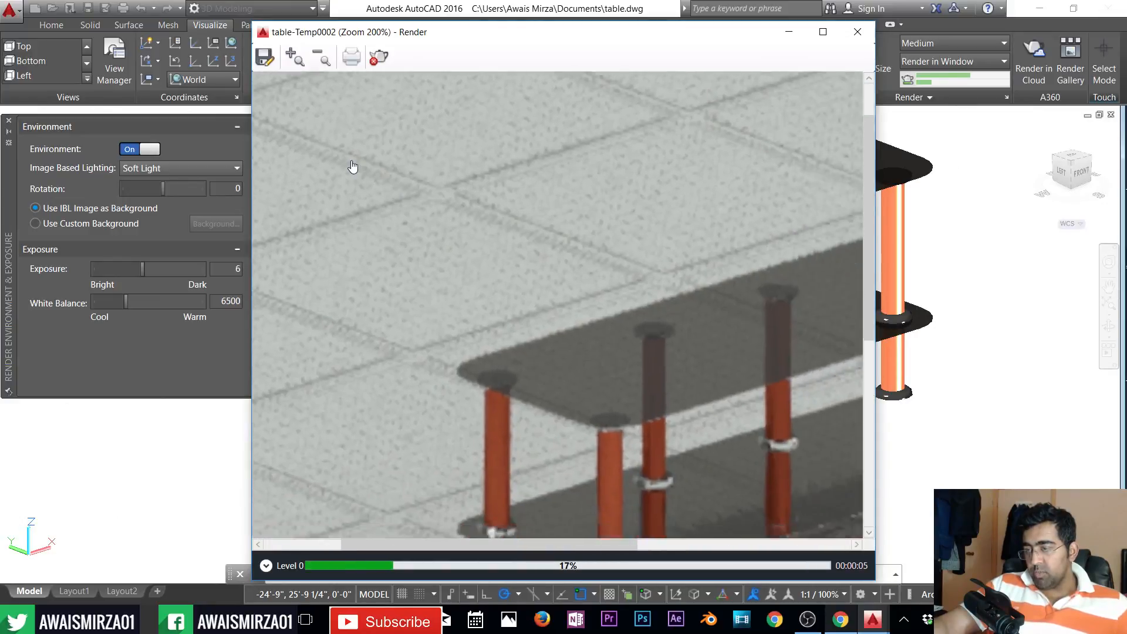
scroll(664, 332, up, 3)
scroll(668, 334, down, 5)
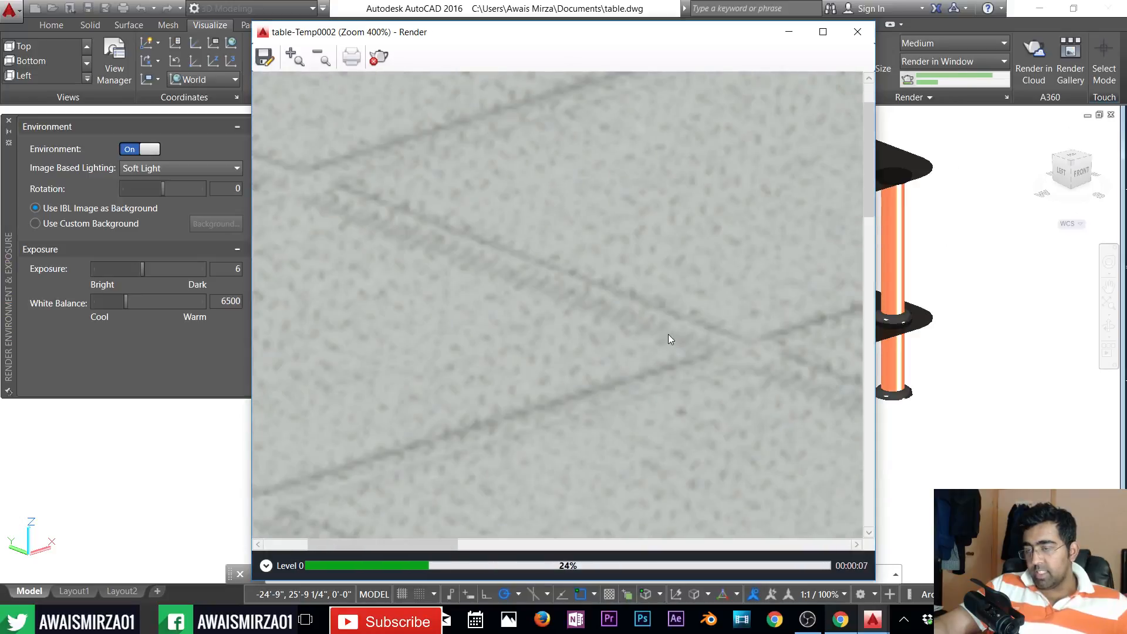
scroll(659, 296, up, 3)
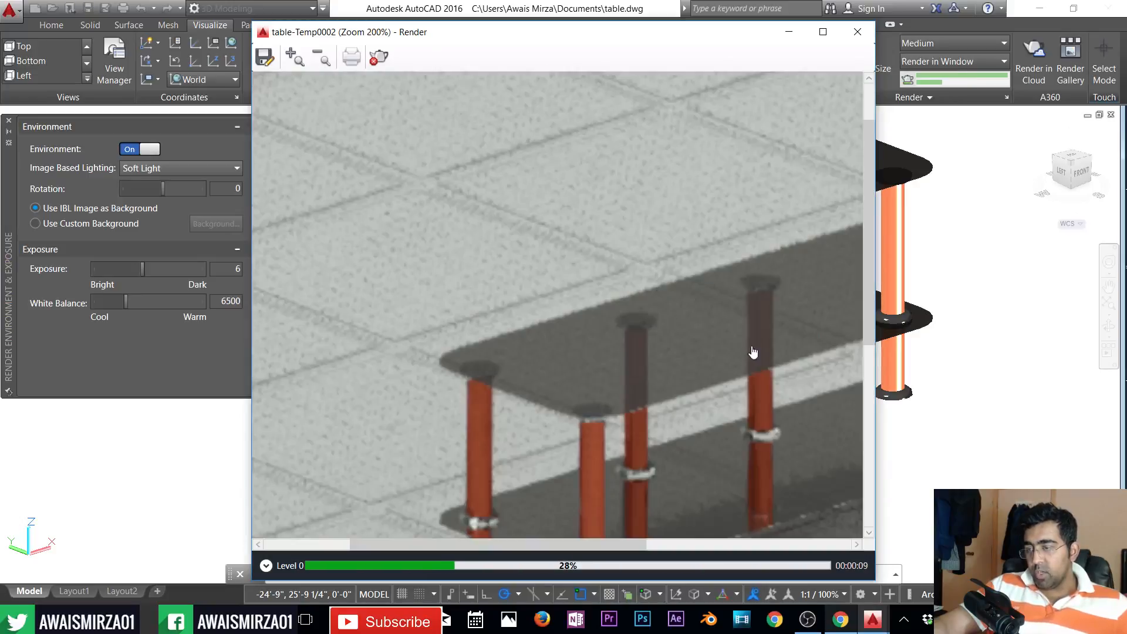
scroll(752, 352, down, 1)
middle_drag(551, 241, 468, 67)
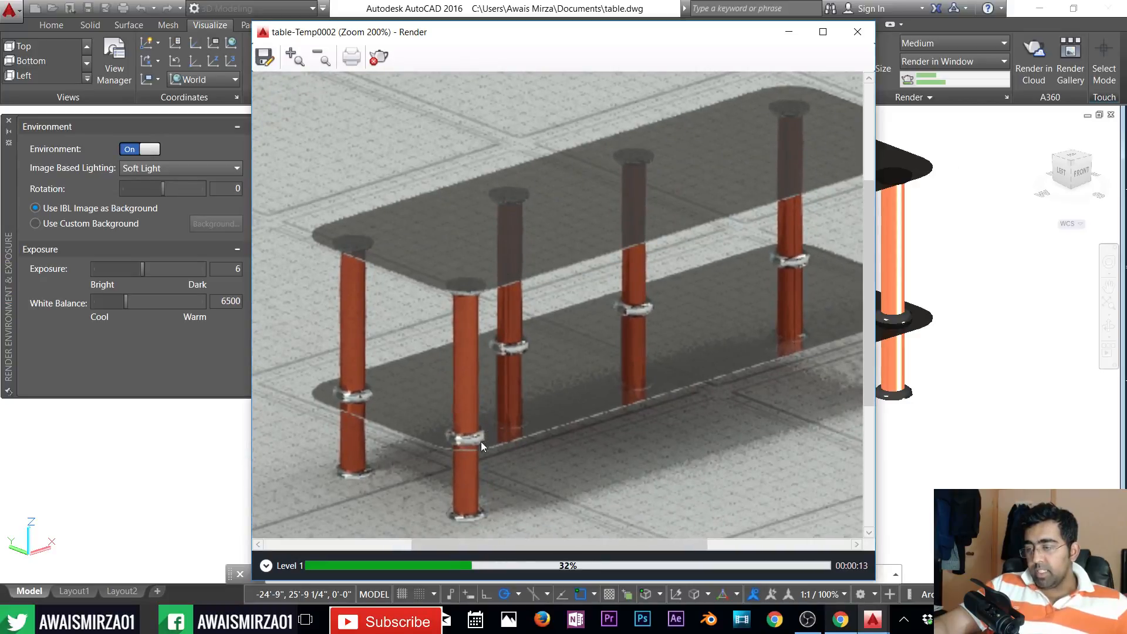
scroll(463, 441, up, 1)
scroll(551, 463, down, 1)
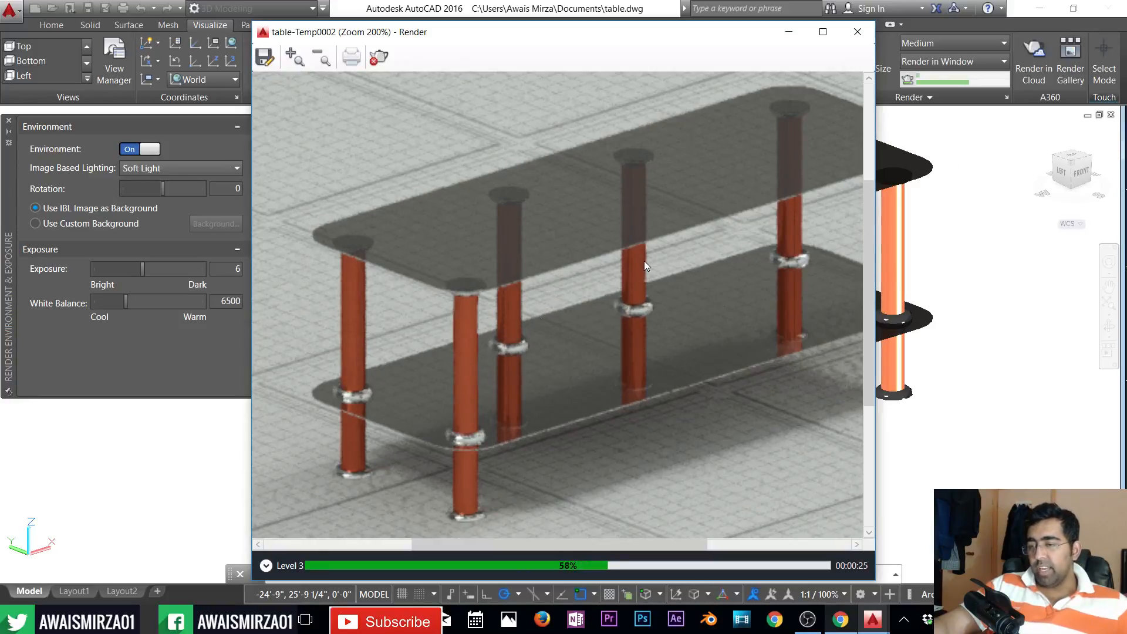
scroll(644, 260, down, 1)
scroll(734, 186, up, 1)
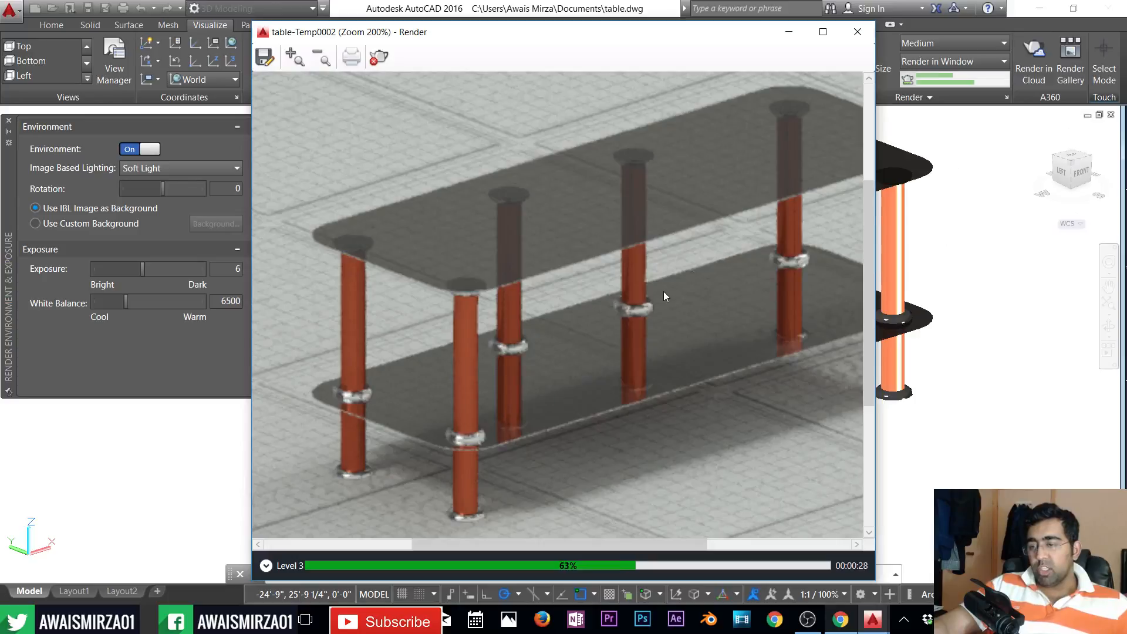
drag(664, 292, 590, 244)
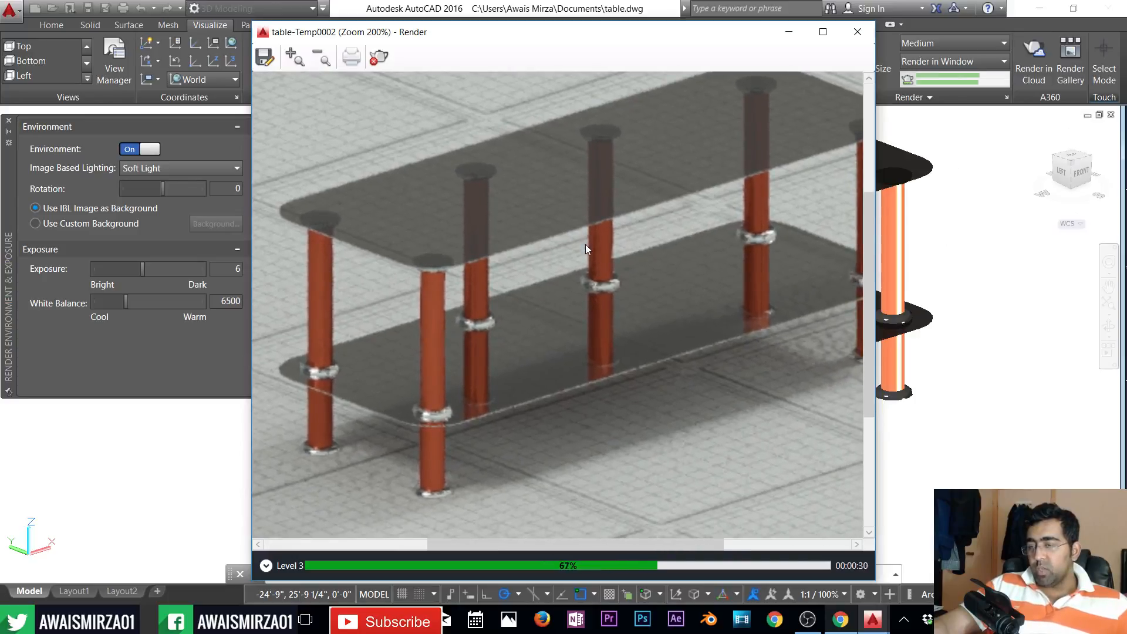